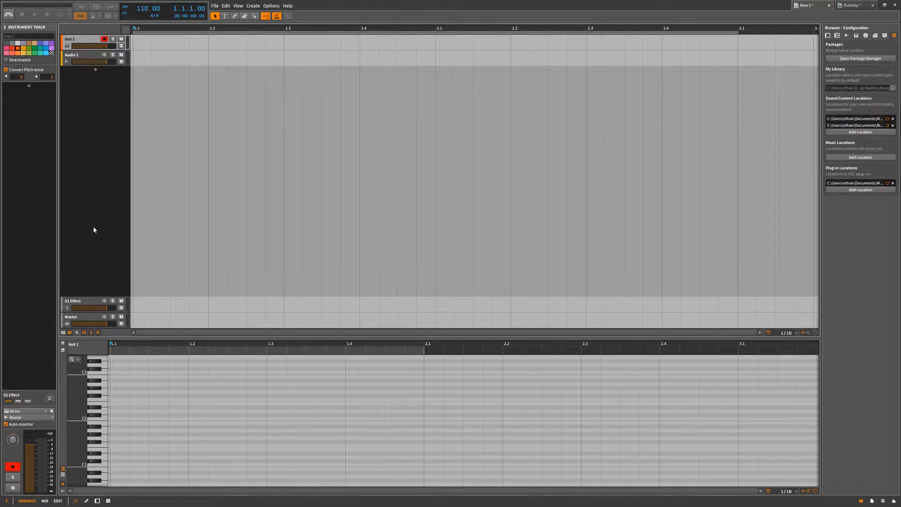
Add an EQ-5 device to the Audio 2 track.
left_click(83, 56)
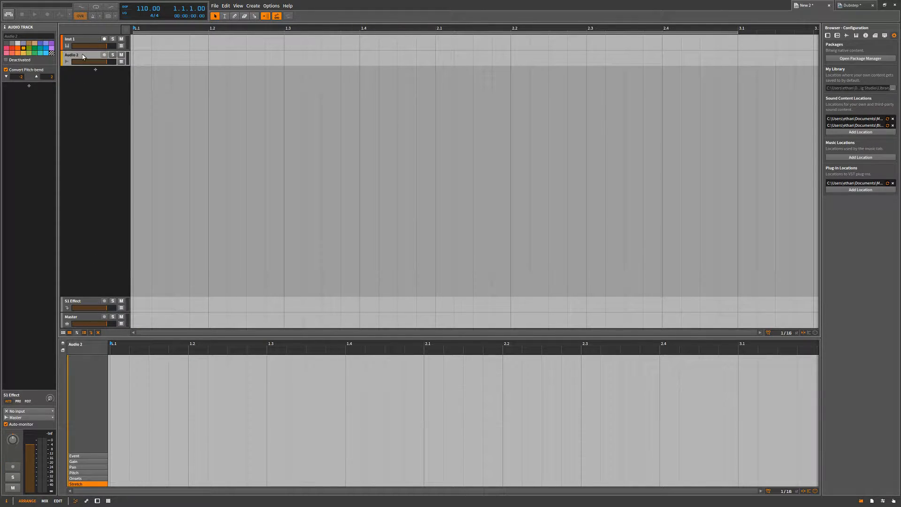
left_click(28, 87)
type("eq")
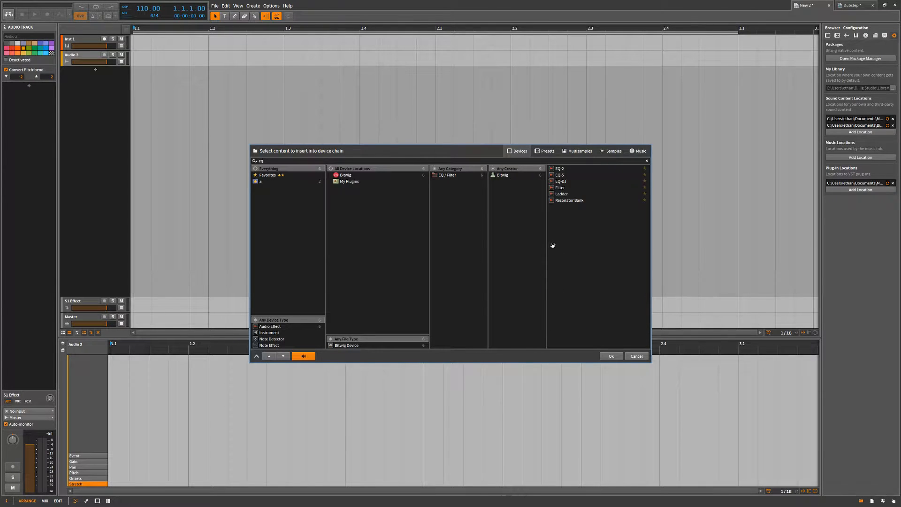
double_click(568, 175)
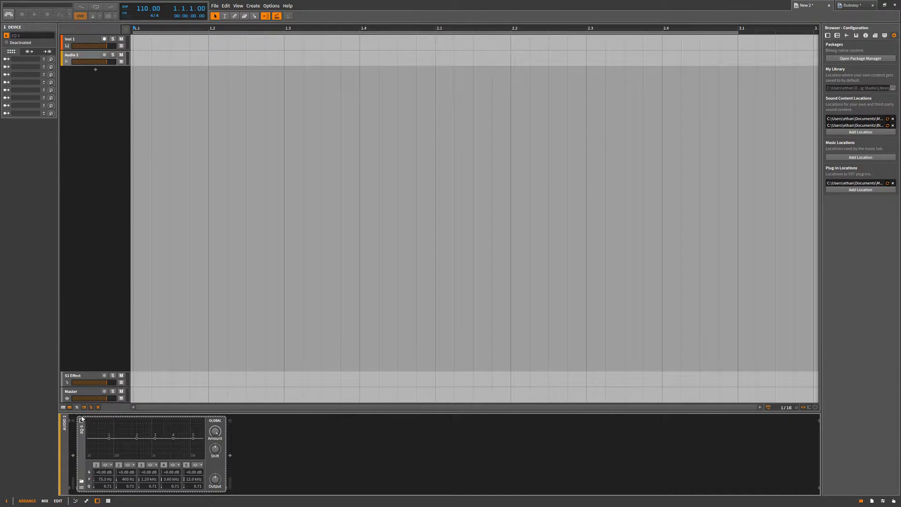
Lower the EQ-5's fourth band to about -12.2 dB and delete the device from the track.
left_click(82, 420)
left_click(82, 420)
left_click_drag(173, 437, 172, 448)
key("Delete")
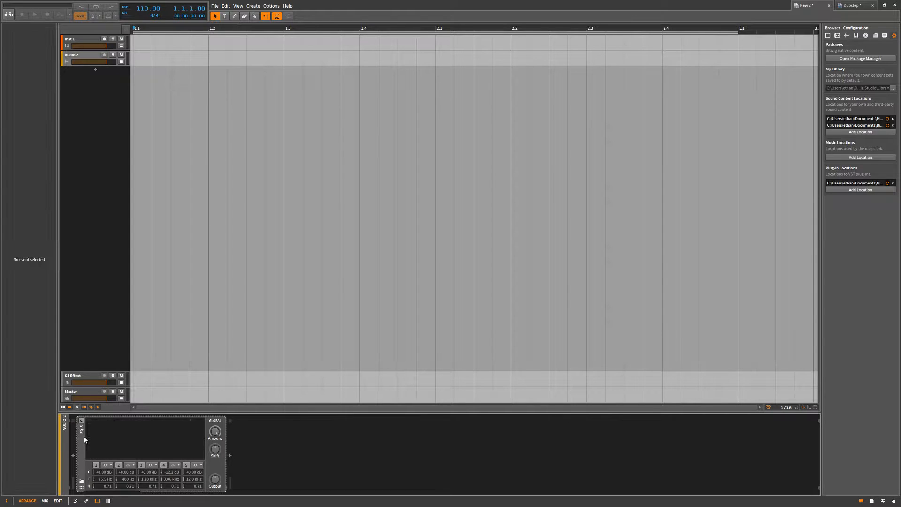
left_click(88, 166)
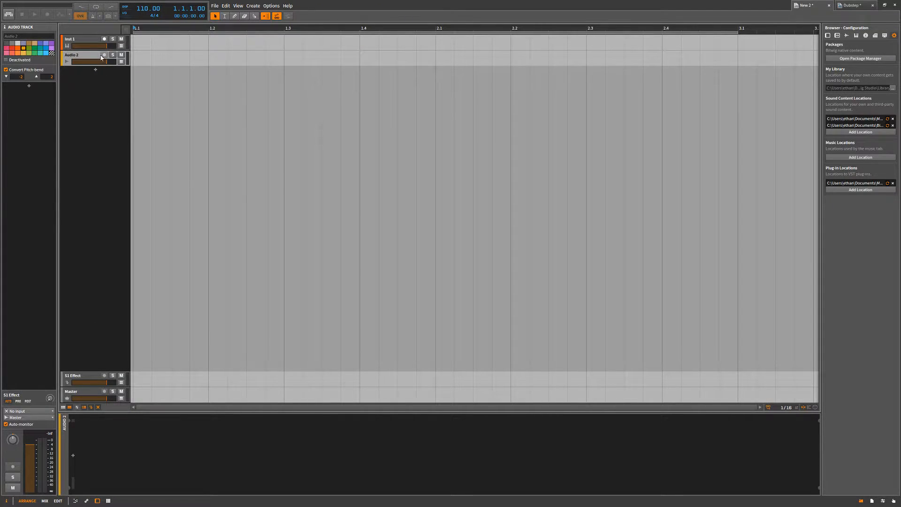
Create a one-bar clip at bar 1 of the Inst 1 track and open it in the note editor.
left_click(80, 39)
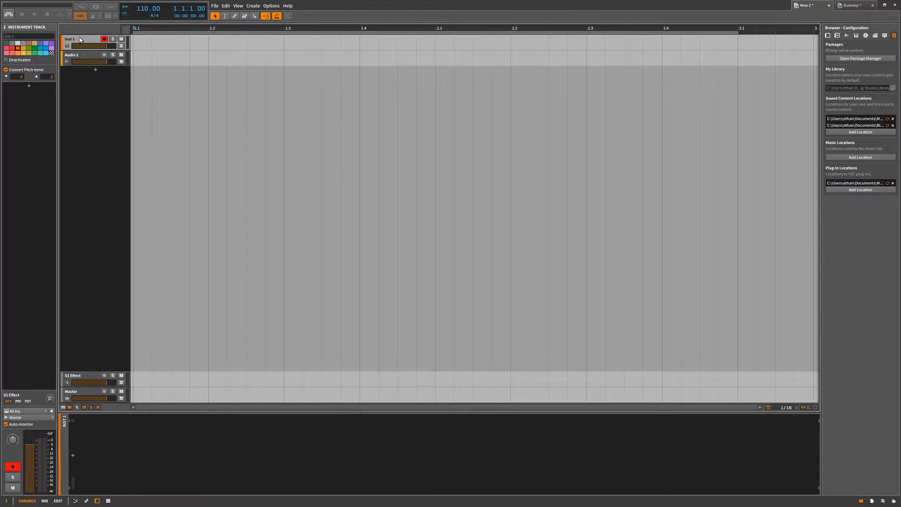
left_click(92, 42)
double_click(170, 47)
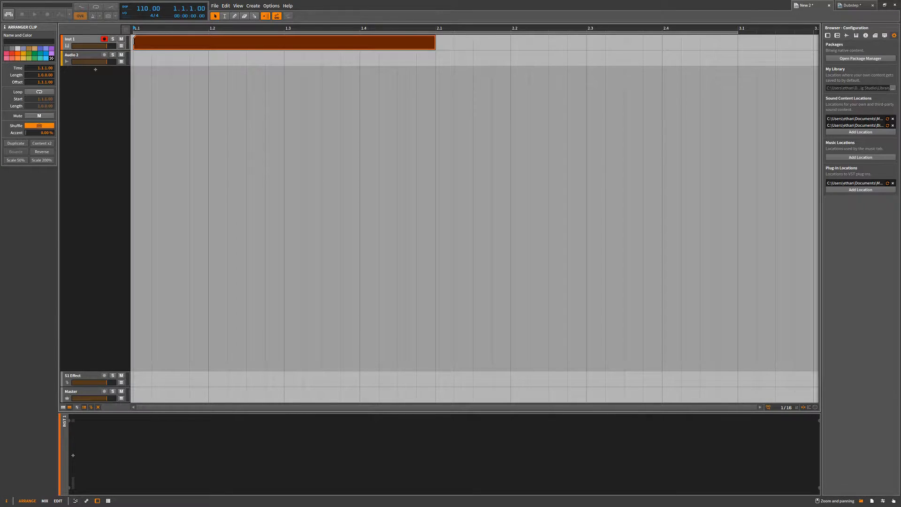
double_click(170, 47)
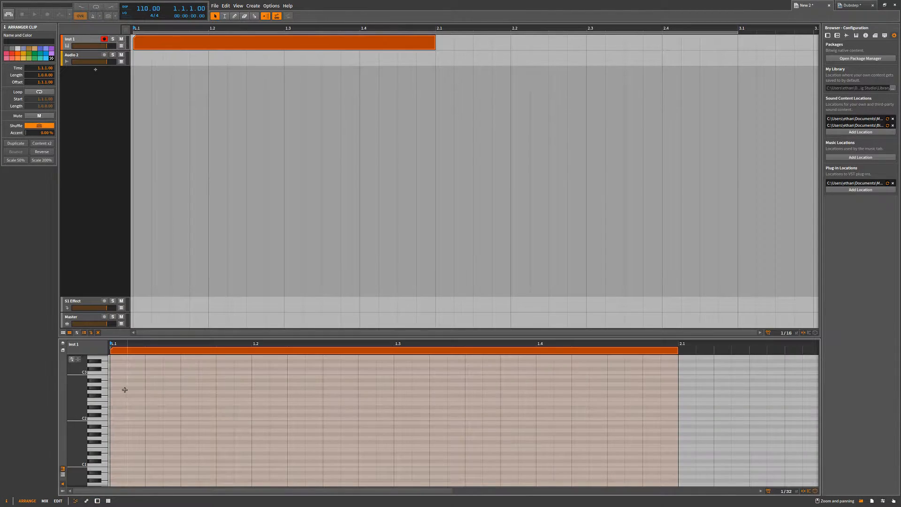
Draw F2 notes of different lengths at the start of the clip and delete them.
double_click(120, 399)
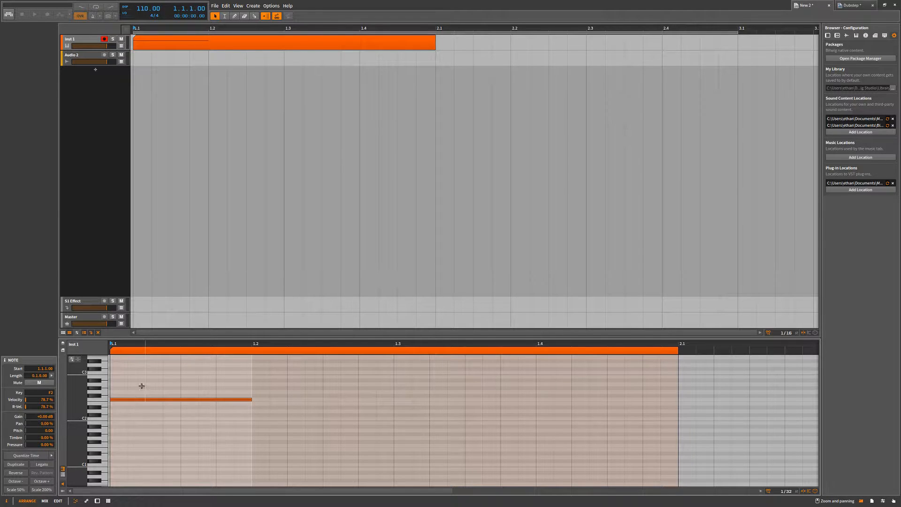
left_click_drag(250, 400, 166, 427)
double_click(186, 400)
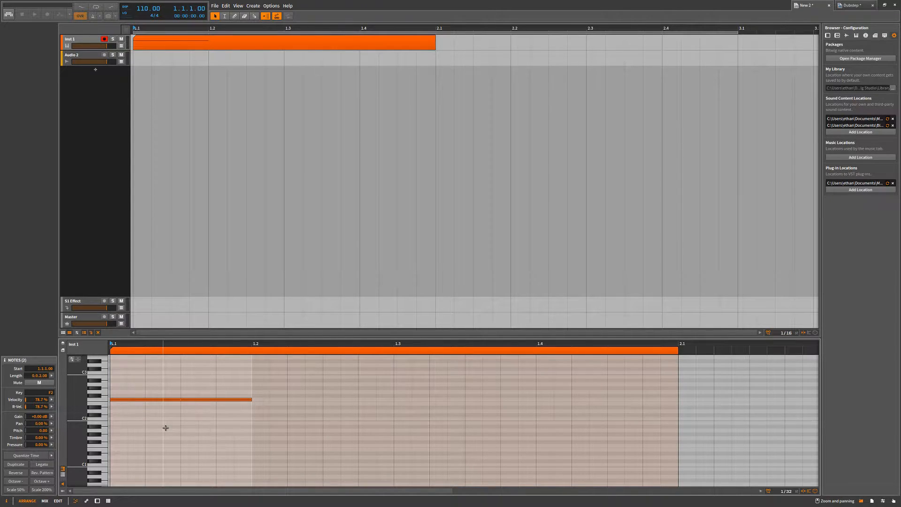
key("Delete")
double_click(119, 400)
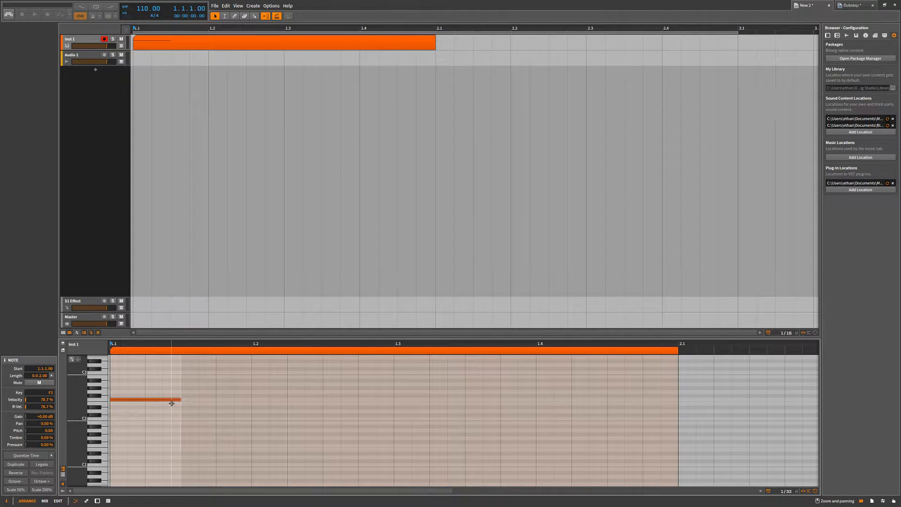
key("Delete")
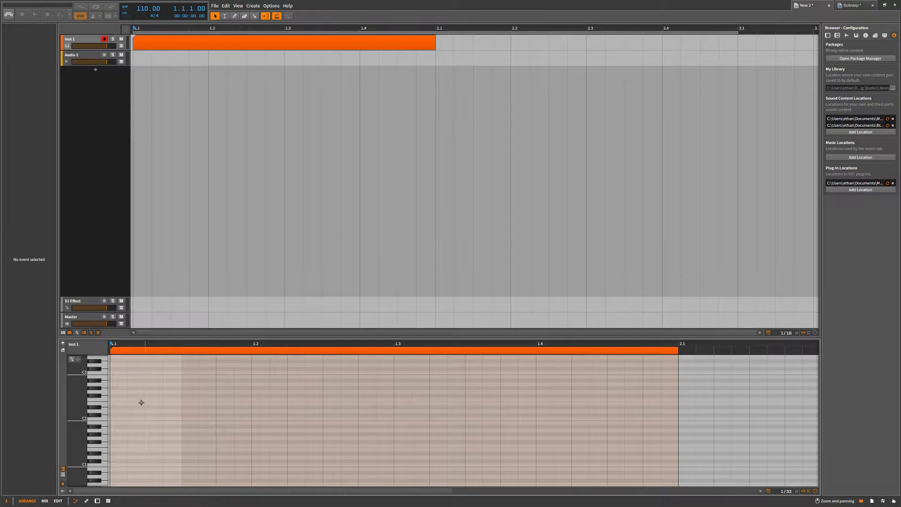
Draw two notes in a row below F2, try adjusting their lengths, and delete both.
double_click(119, 406)
double_click(207, 408)
left_click_drag(227, 409, 241, 410)
left_click_drag(179, 407, 219, 409)
left_click_drag(262, 382, 156, 435)
key("Delete")
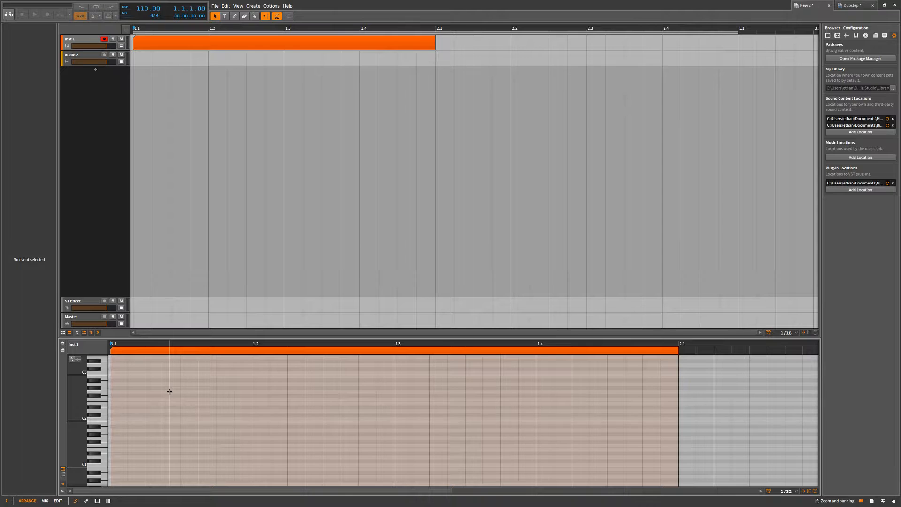
Draw a G#2 note at the start of the clip and adjust its length through the note's length value.
double_click(145, 388)
left_click_drag(145, 394, 127, 394)
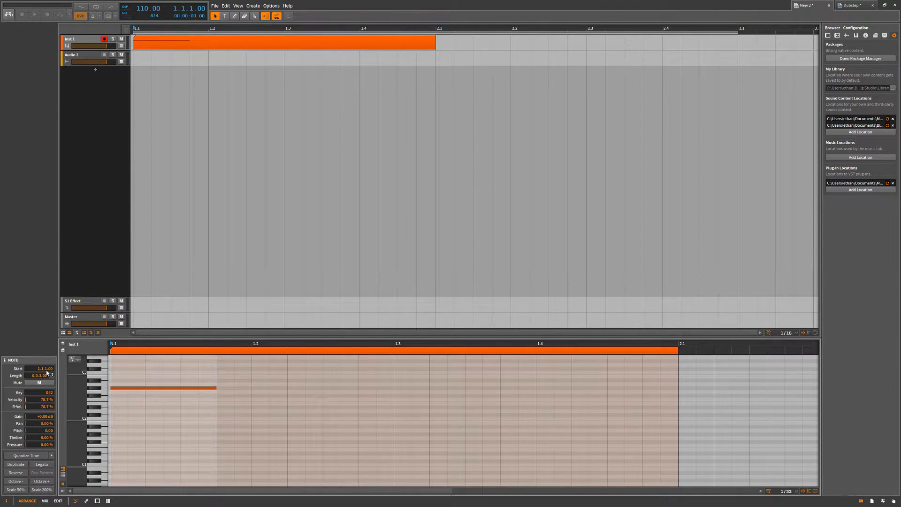
mouse_move(42, 375)
left_mouse_down()
mouse_move(42, 389)
mouse_move(43, 352)
mouse_move(42, 378)
left_mouse_up()
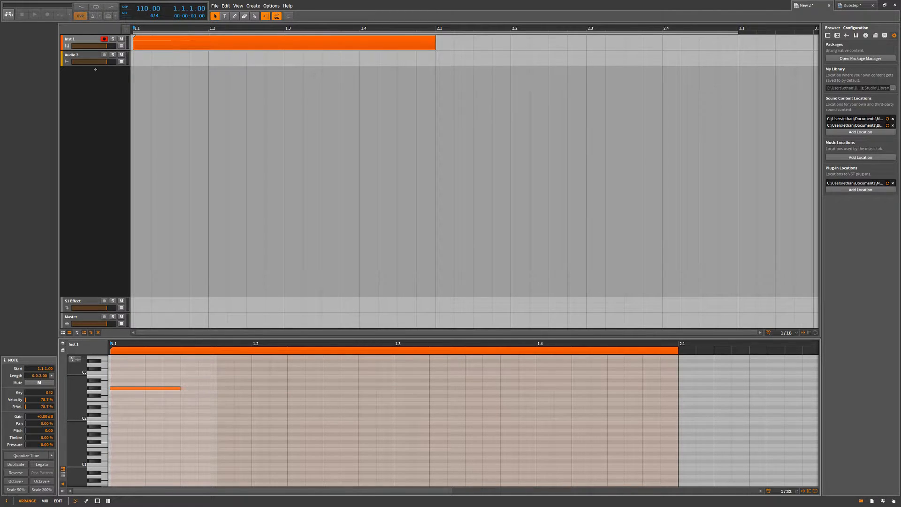
left_click(52, 375)
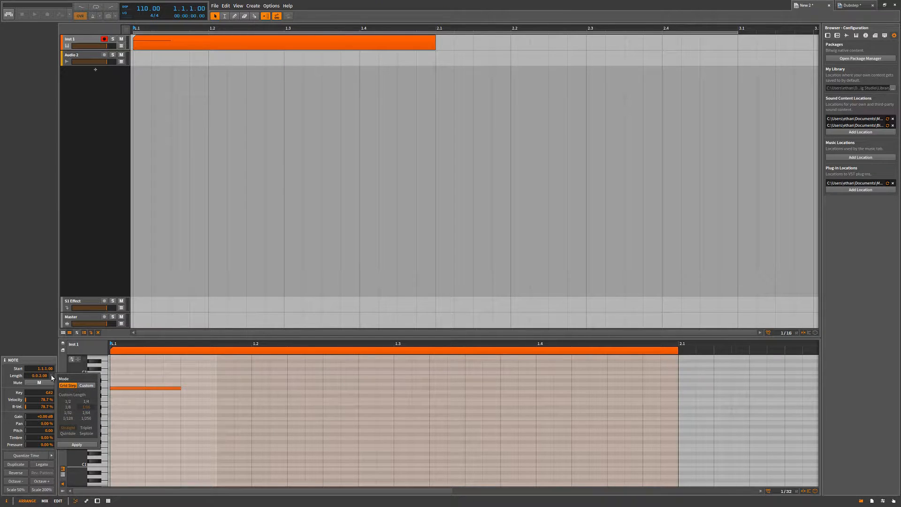
left_click(52, 376)
left_click_drag(43, 375, 47, 395)
Delete the G#2 note and the empty clip on the Inst 1 track.
left_click(202, 388)
key("Delete")
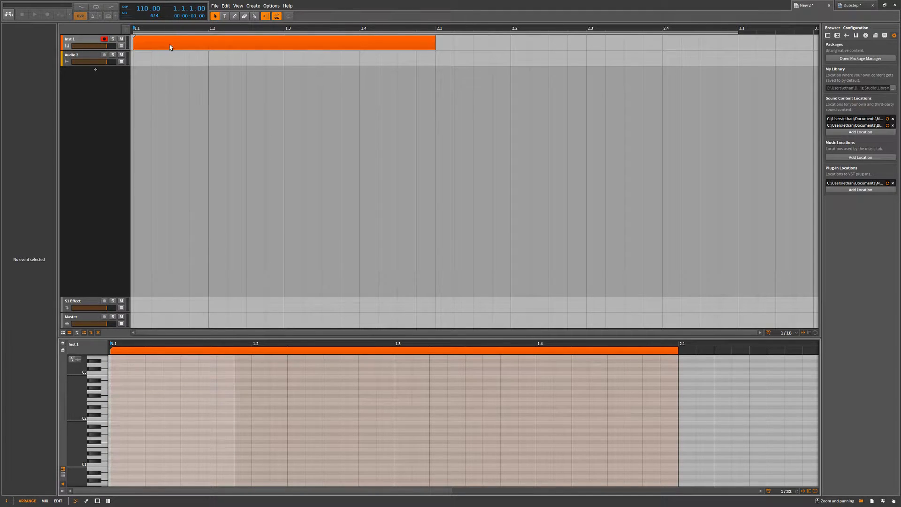
left_click(169, 47)
key("Delete")
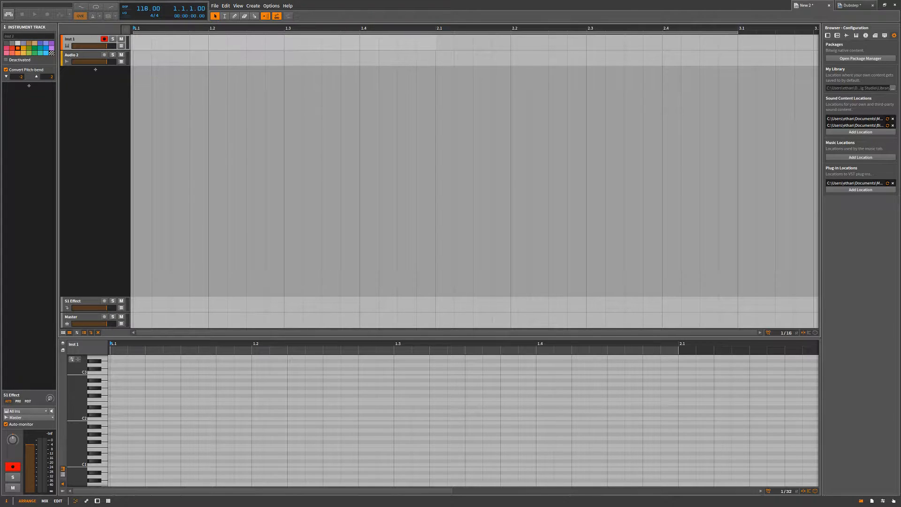
Set the project tempo to 130 BPM.
double_click(142, 9)
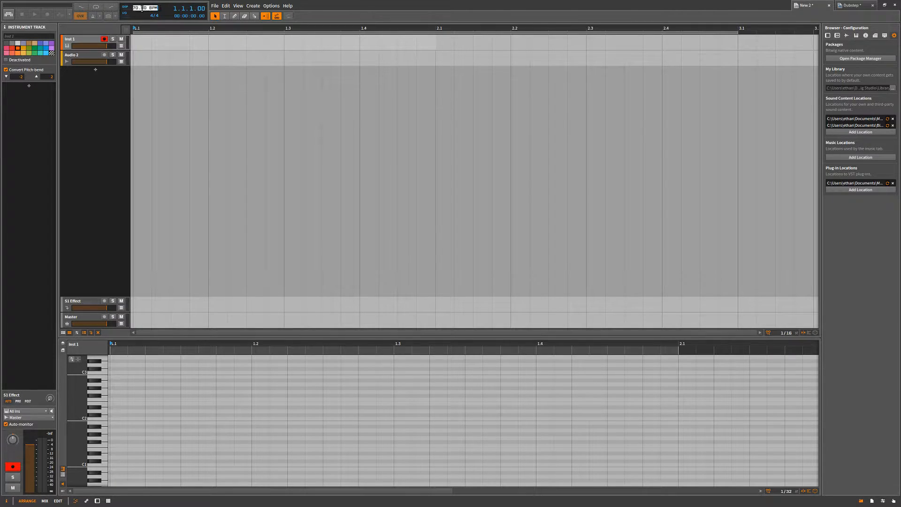
type("1.1.")
type("0")
key("Return")
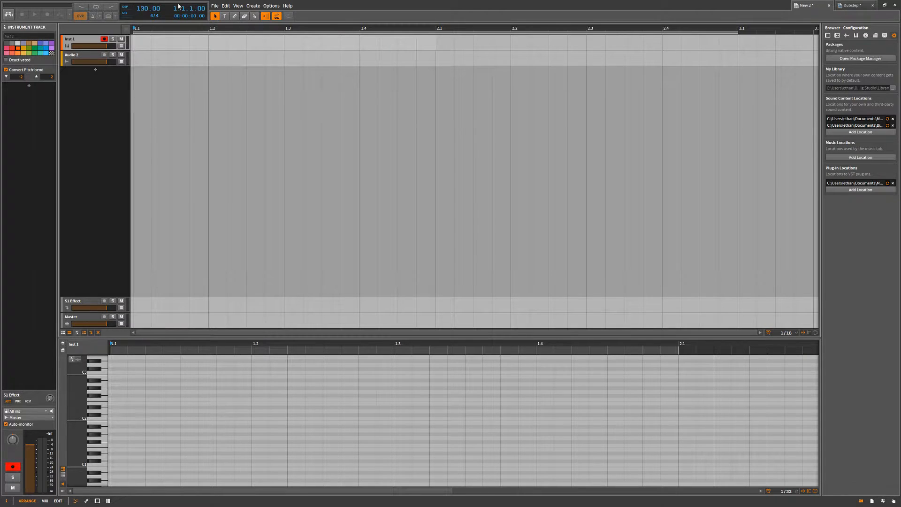
Switch to the Dubstep project, look through its arrangement tracks, and return to the New 2 project.
left_click(850, 7)
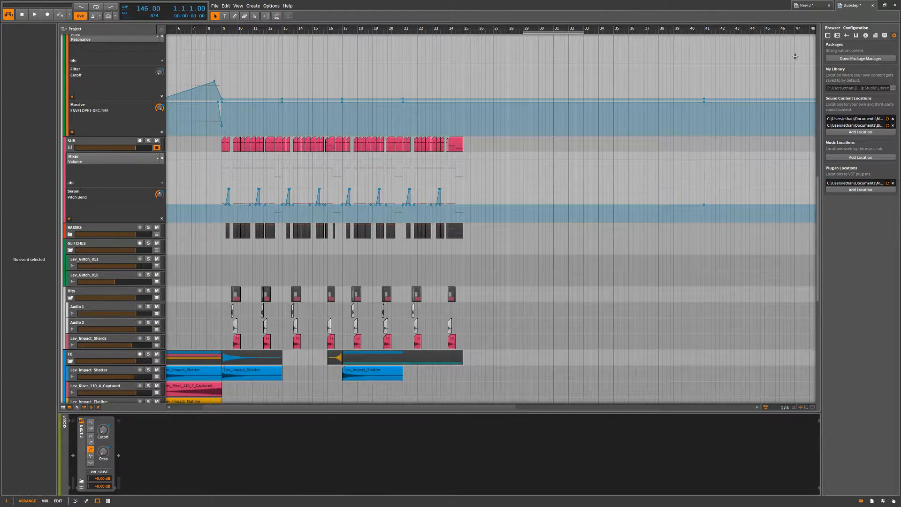
scroll(565, 219, "up", 10)
scroll(565, 218, "up", 3)
scroll(566, 217, "down", 15)
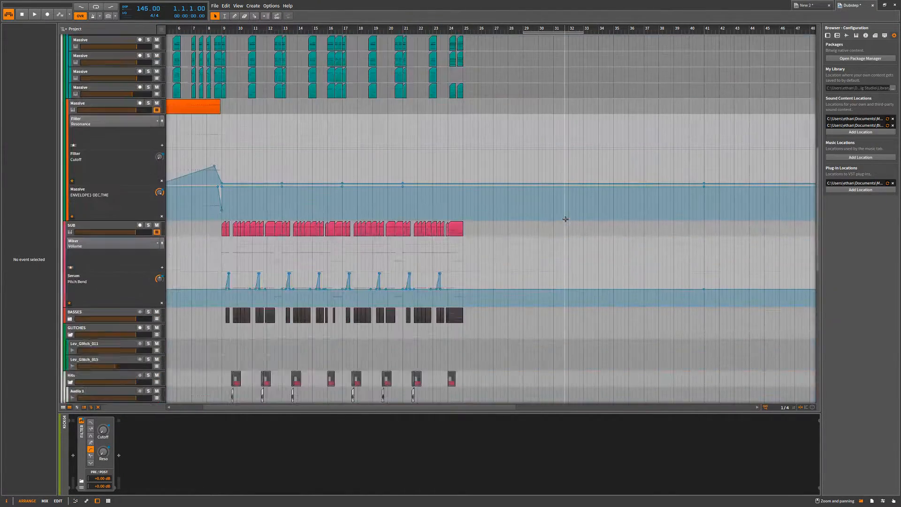
scroll(514, 141, "up", 15)
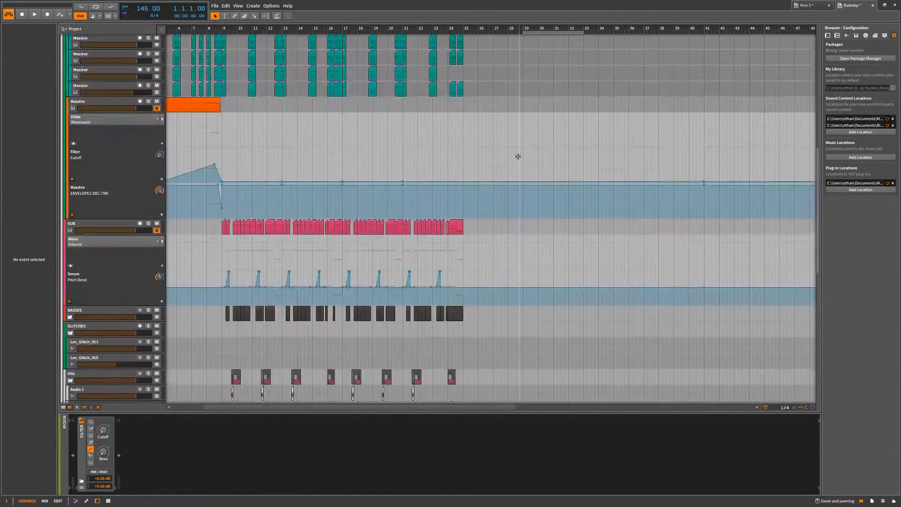
left_click(822, 6)
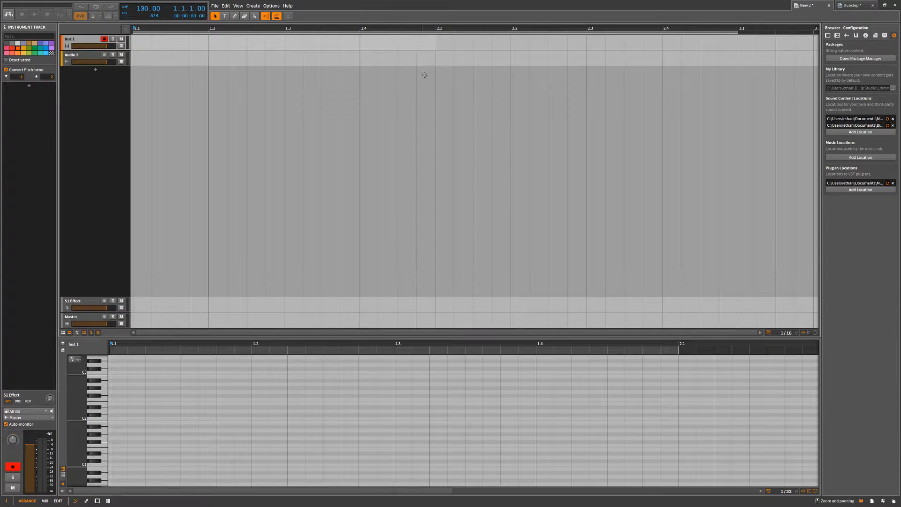
Reopen the Dubstep project, place the playback start at bar 5, and return to the New 2 project.
left_click(853, 6)
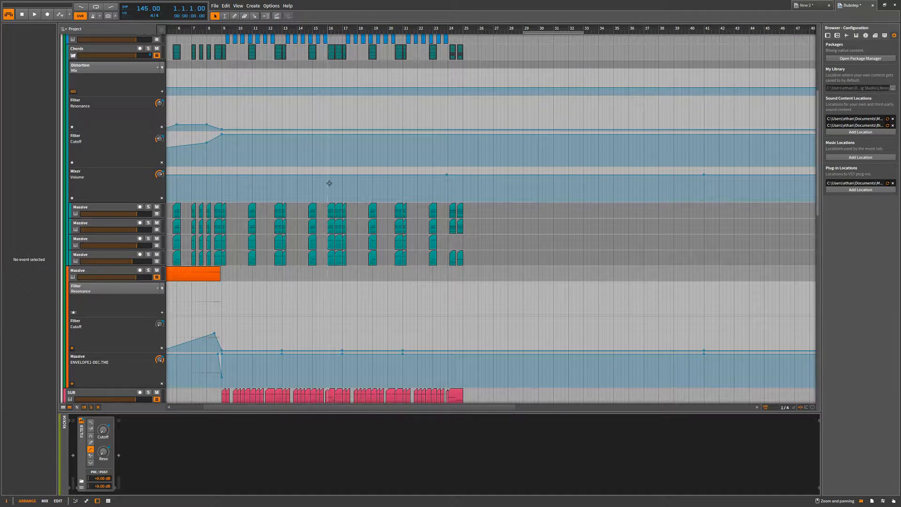
scroll(338, 135, "down", 5)
scroll(339, 135, "up", 5)
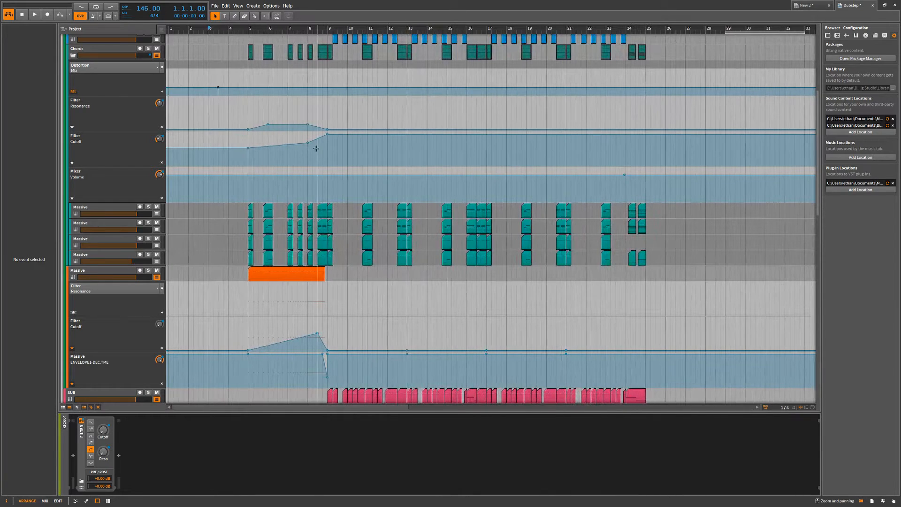
left_click(250, 84)
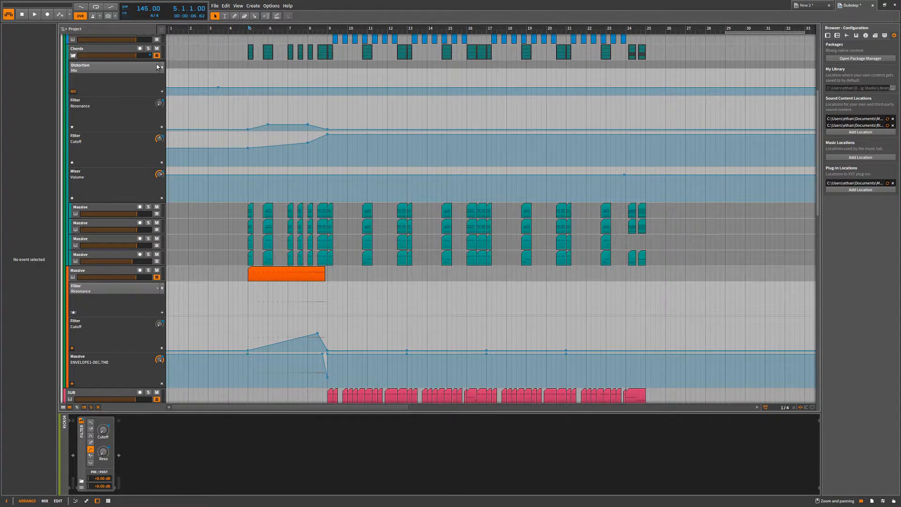
left_click(807, 6)
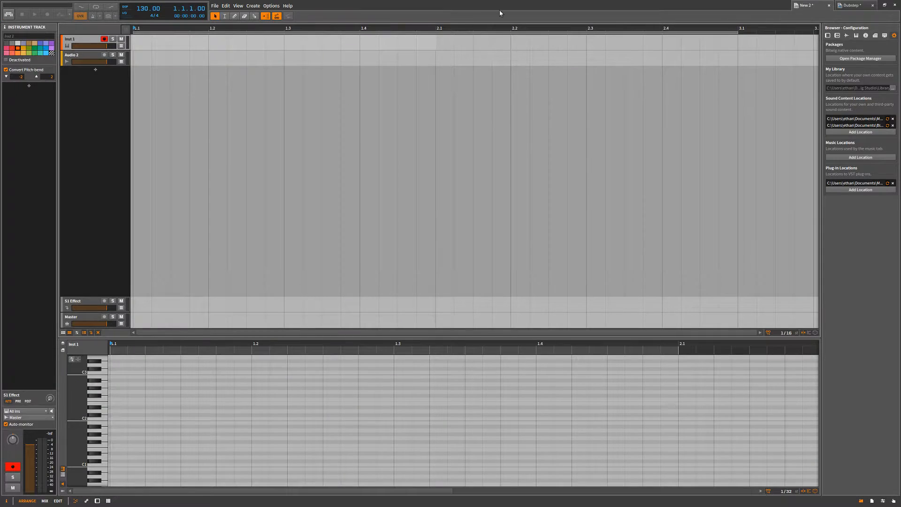
Examine the devices on the SUB track in the Dubstep project and return to the New 2 project.
left_click(850, 5)
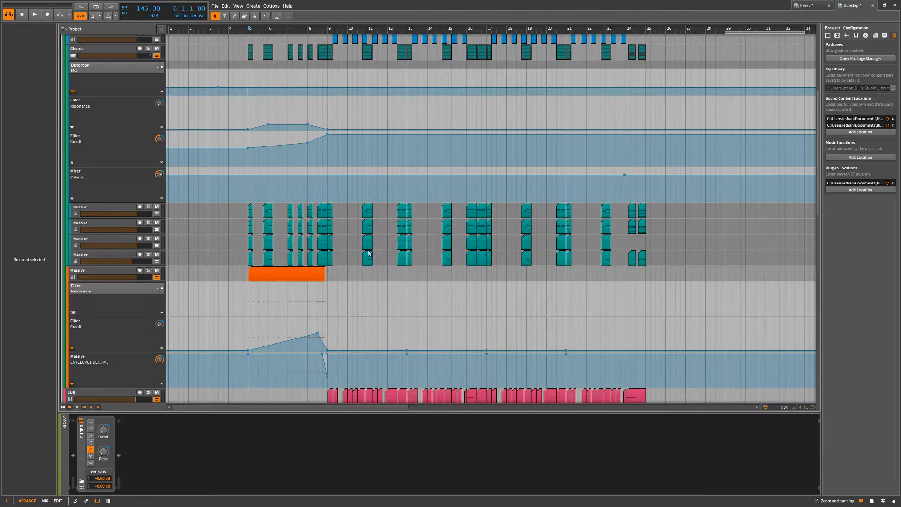
left_click(128, 395)
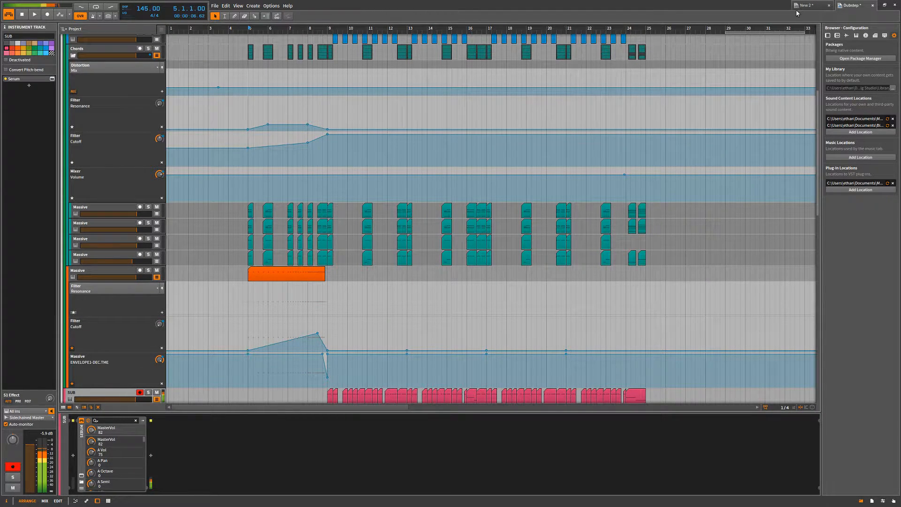
left_click(809, 5)
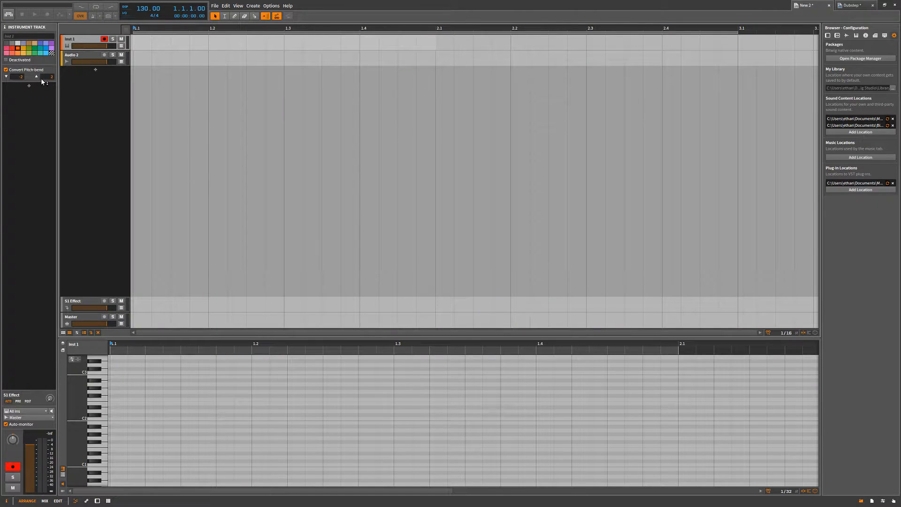
Add the Serum plug-in to the Inst 1 track.
left_click(29, 85)
type("serum")
double_click(568, 171)
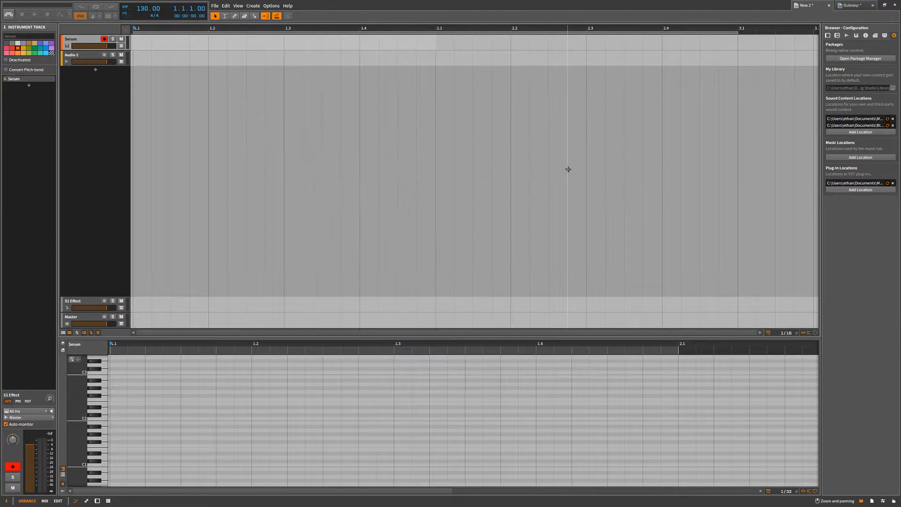
Show the added Serum in the device chain and compare it with Serum on the Dubstep project's SUB track.
left_click(34, 81)
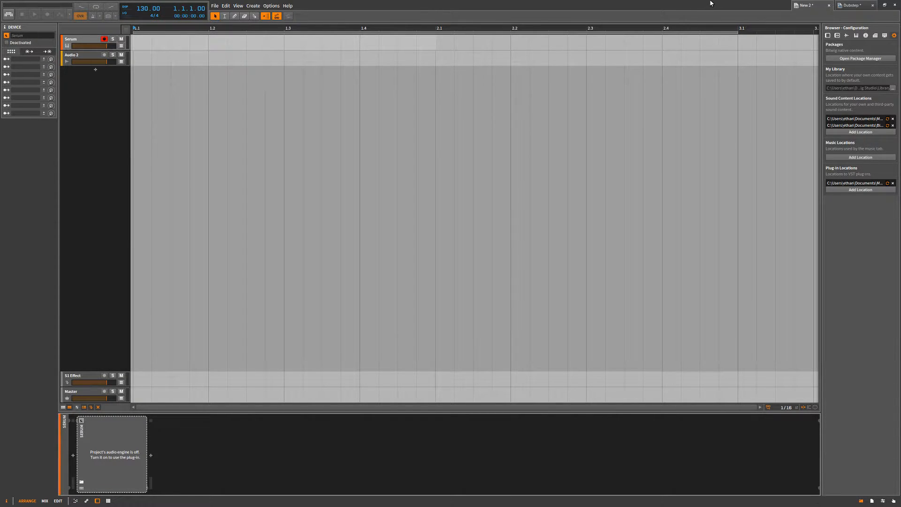
left_click(854, 8)
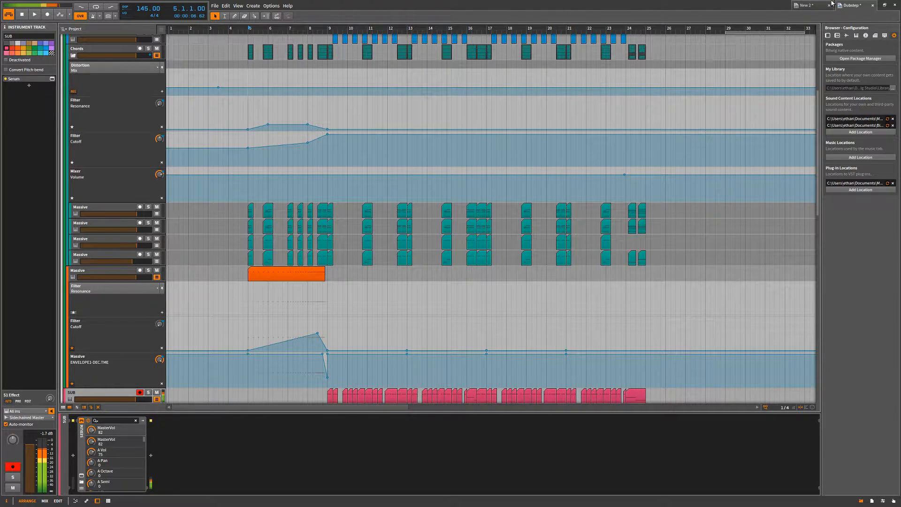
left_click(805, 5)
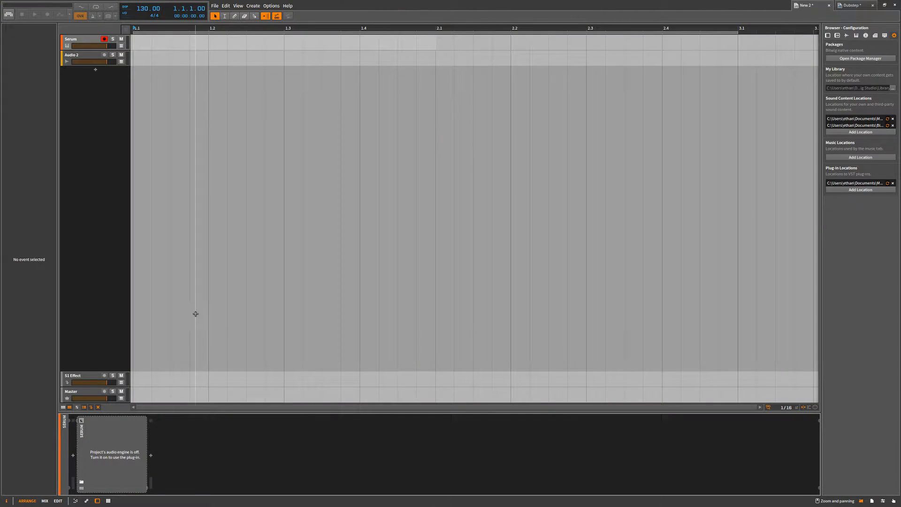
Compare the mixer views of the New 2 and Dubstep projects, ending in the Dubstep arrangement.
key("F2")
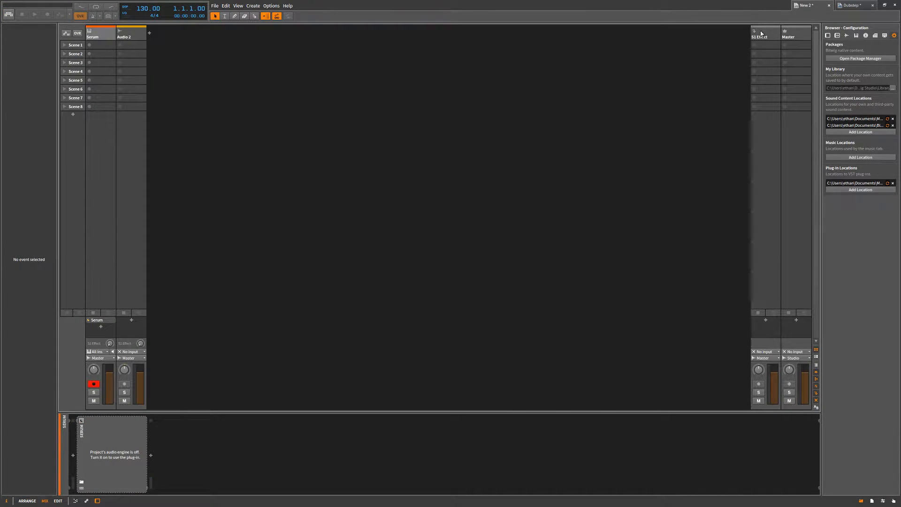
left_click(868, 4)
key("F2")
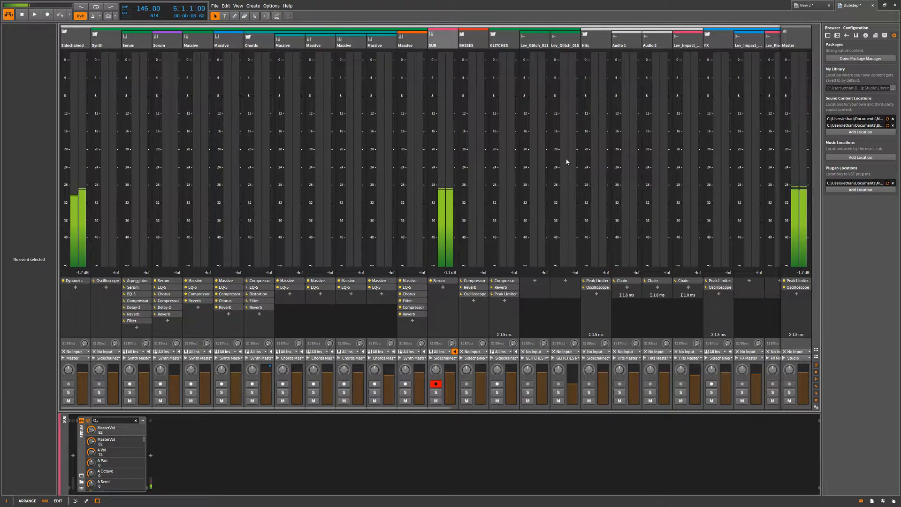
key("F1")
left_click(804, 5)
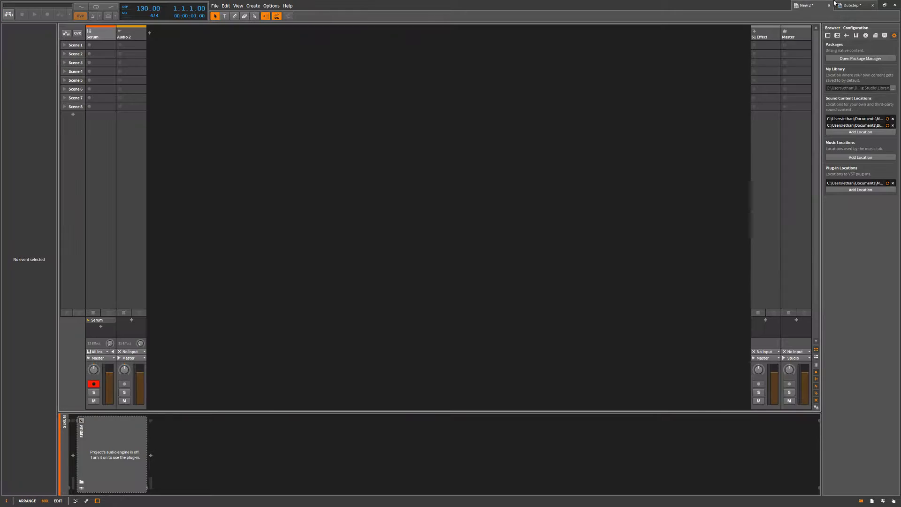
left_click(852, 6)
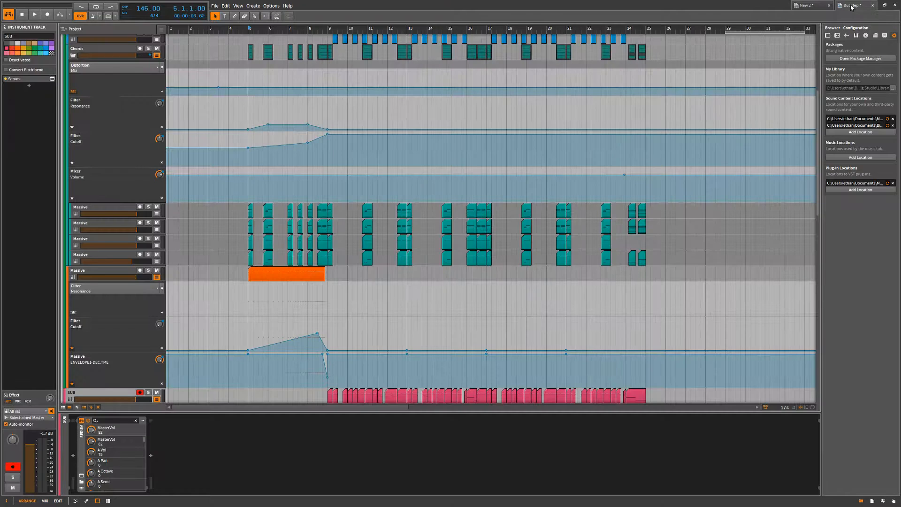
Open the recent project Daily Antidote of Serum, expand the Acid Bass group to see its tracks, and collapse it again.
left_click(215, 6)
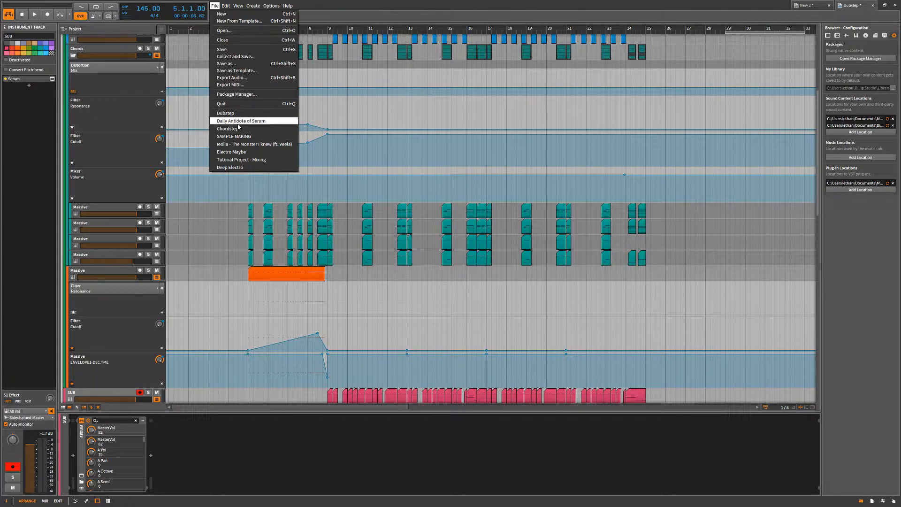
left_click(240, 121)
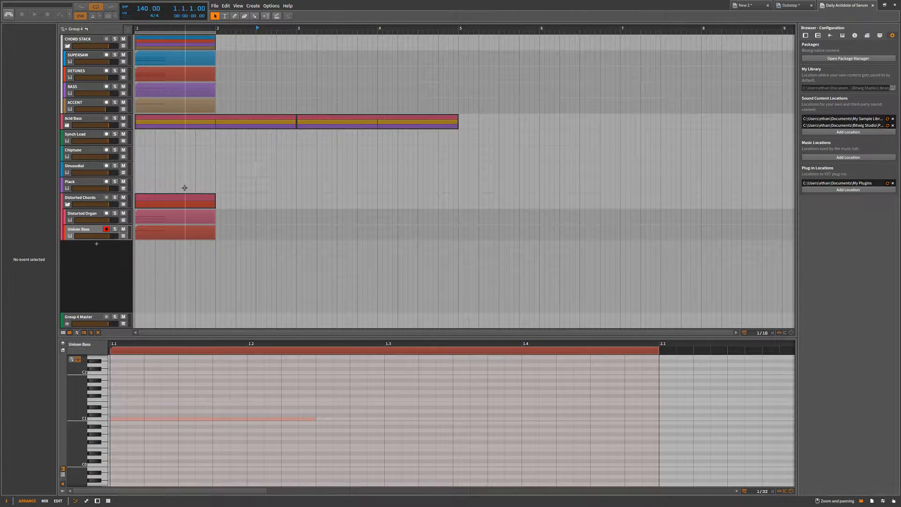
double_click(69, 203)
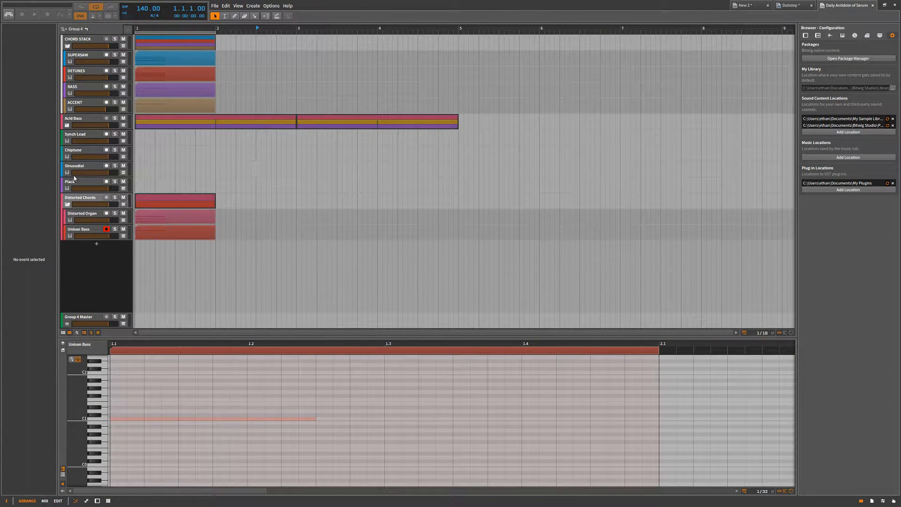
left_click(67, 126)
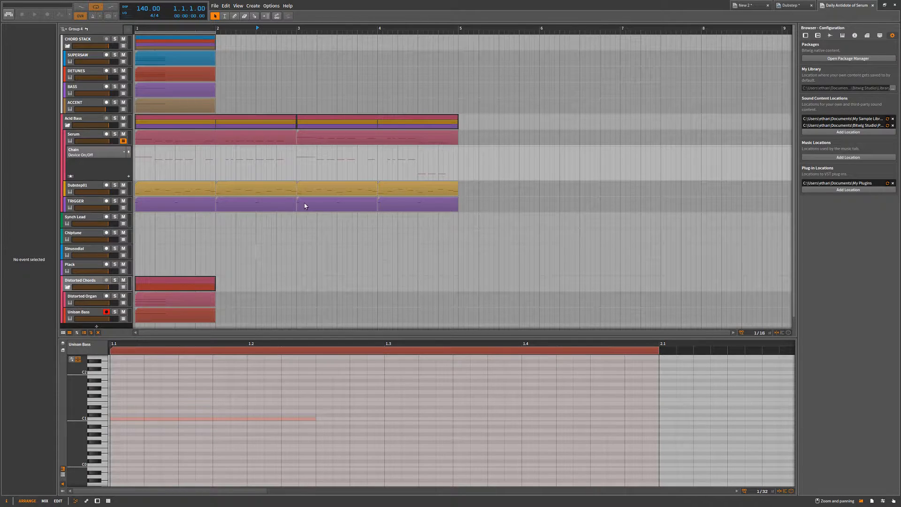
left_click(67, 125)
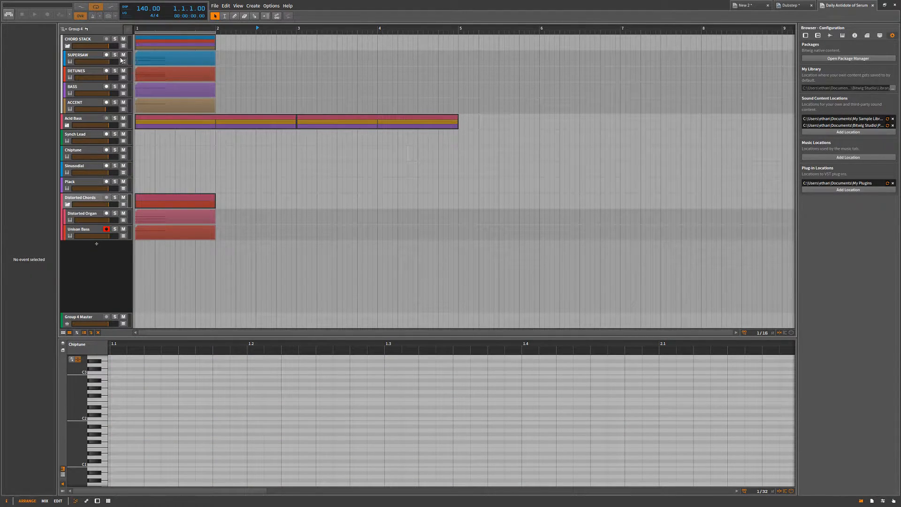
Examine the CHORD STACK group and its four tracks, and show the EQ-5 in SUPERSAW's device chain.
left_click(102, 42)
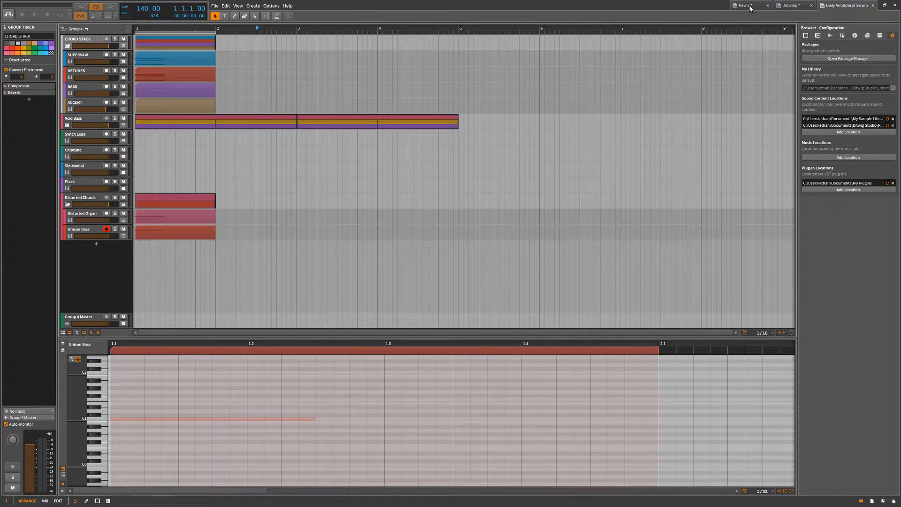
left_click(75, 58)
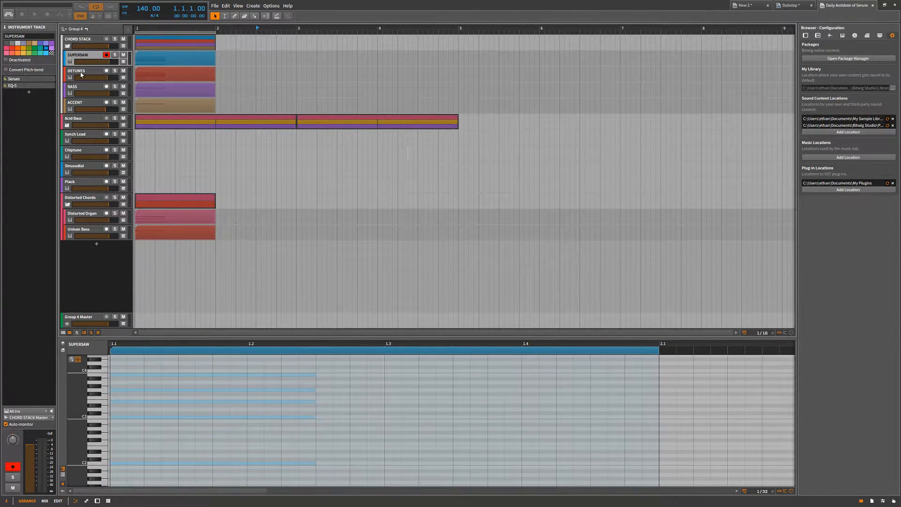
left_click(80, 74, "shift")
left_click(82, 89, "shift")
left_click(80, 107, "shift")
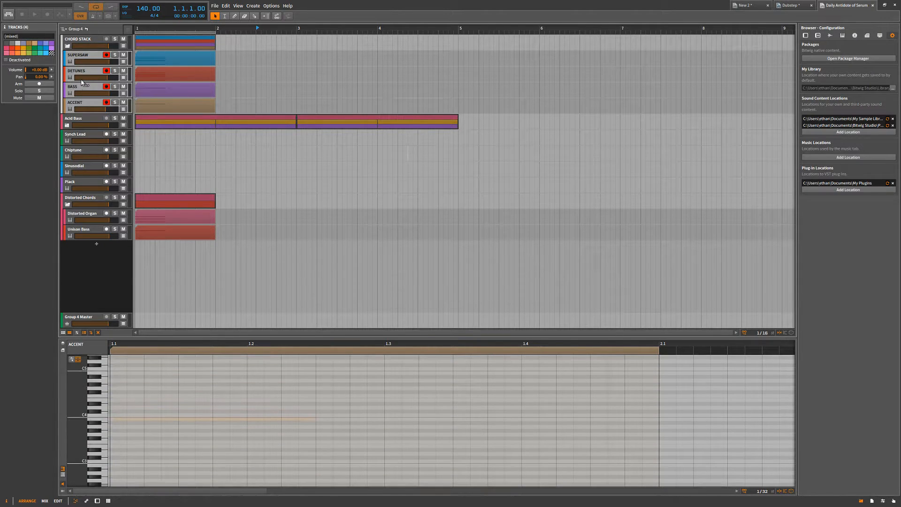
left_click(80, 55)
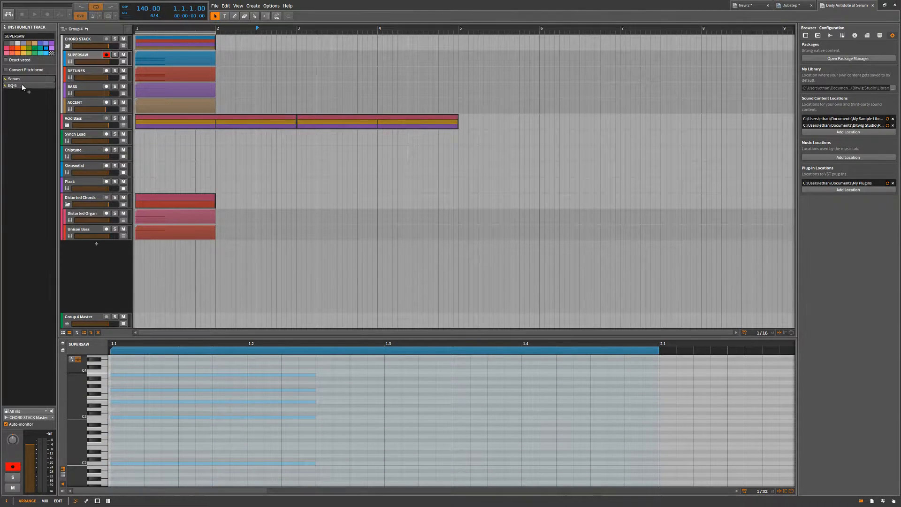
left_click(21, 83)
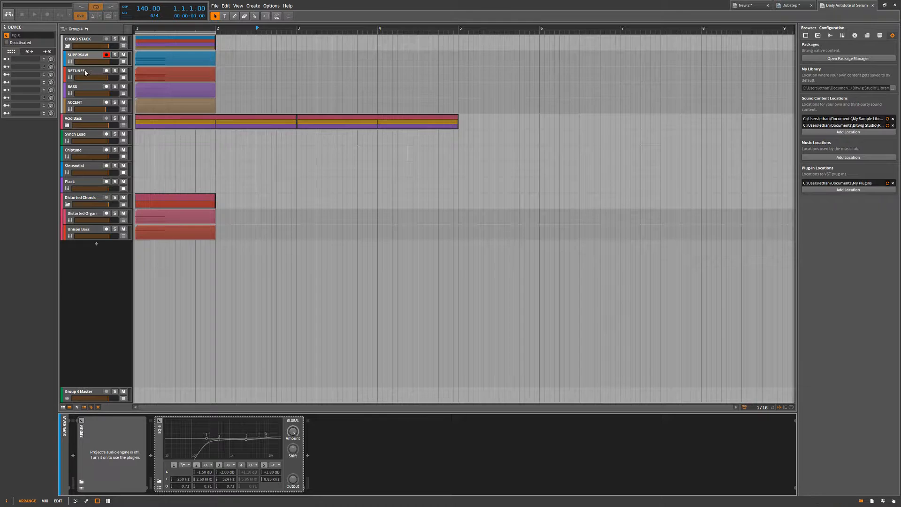
Activate the audio engine for Daily Antidote of Serum, solo the CHORD STACK group, and play it from bar 1.
left_click(9, 14)
left_click(136, 30)
left_click(241, 149)
scroll(266, 151, "down", 2)
left_click(115, 39)
scroll(263, 108, "up", 2)
left_click_drag(267, 108, 213, 59)
left_click(276, 74)
key("space")
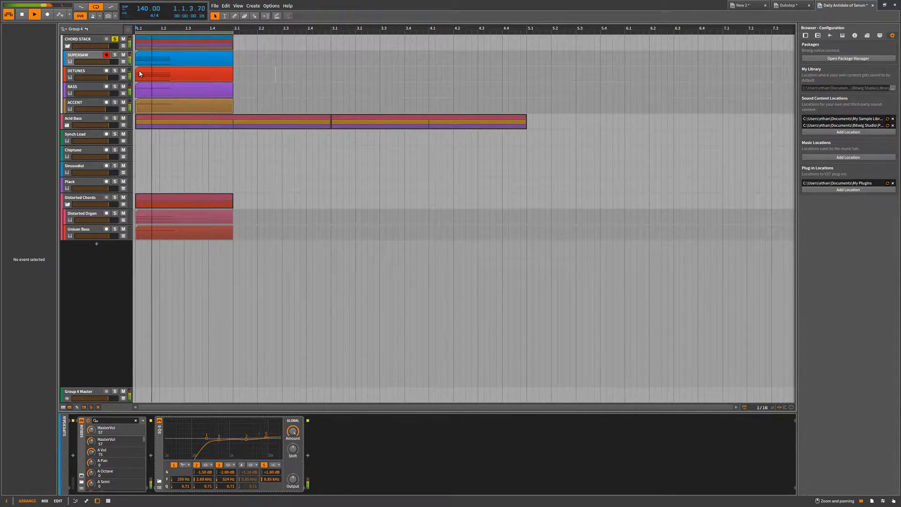
key("space")
Review the device chains of the CHORD STACK group and its SUPERSAW, DETUNES and BASS tracks, ending with the group selected.
left_click(171, 48)
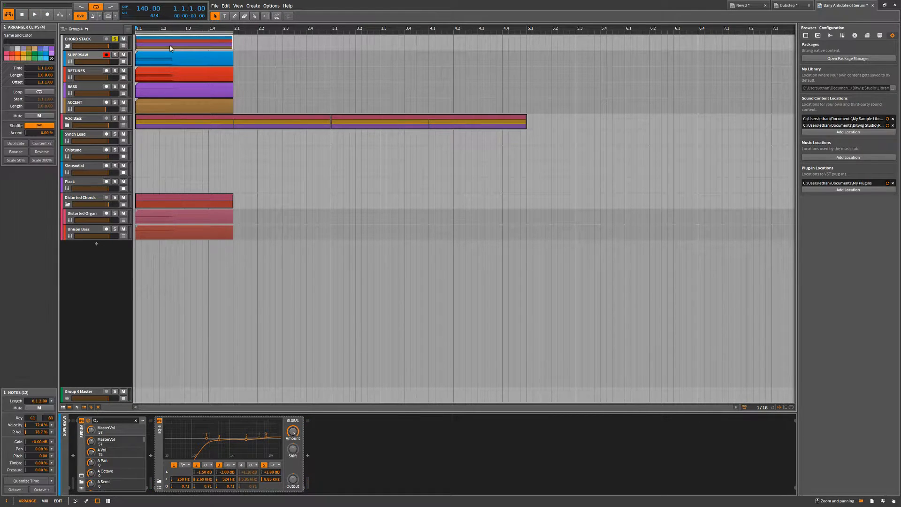
left_click(87, 41)
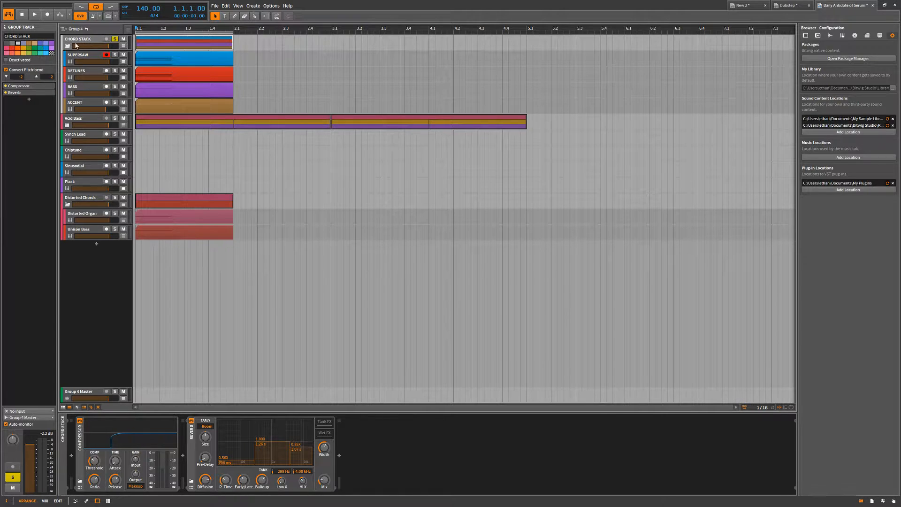
left_click(67, 46)
left_click(82, 59)
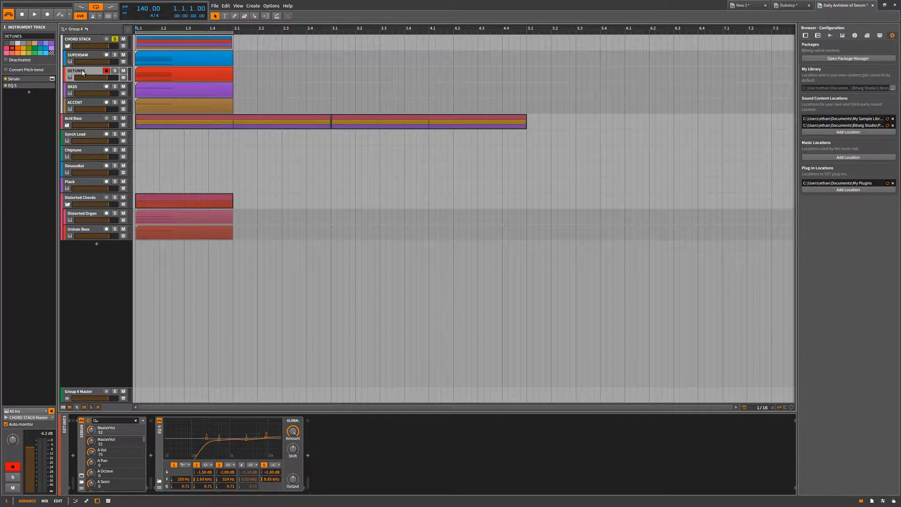
key("Down")
key("Down")
key("Down")
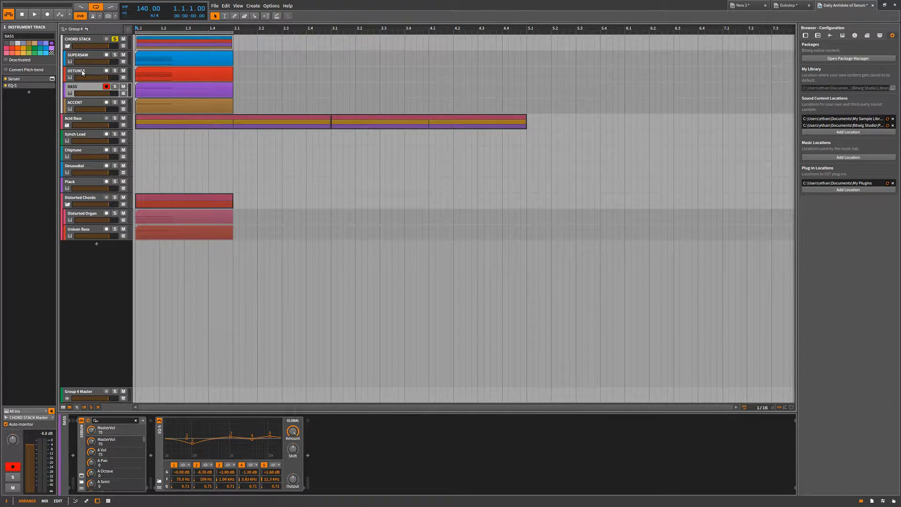
key("Up")
key("Up")
key("Up")
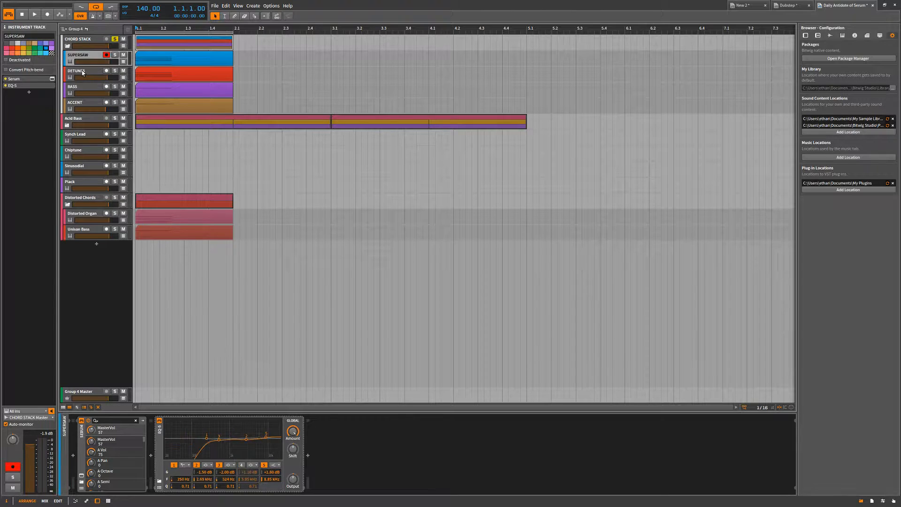
key("Up")
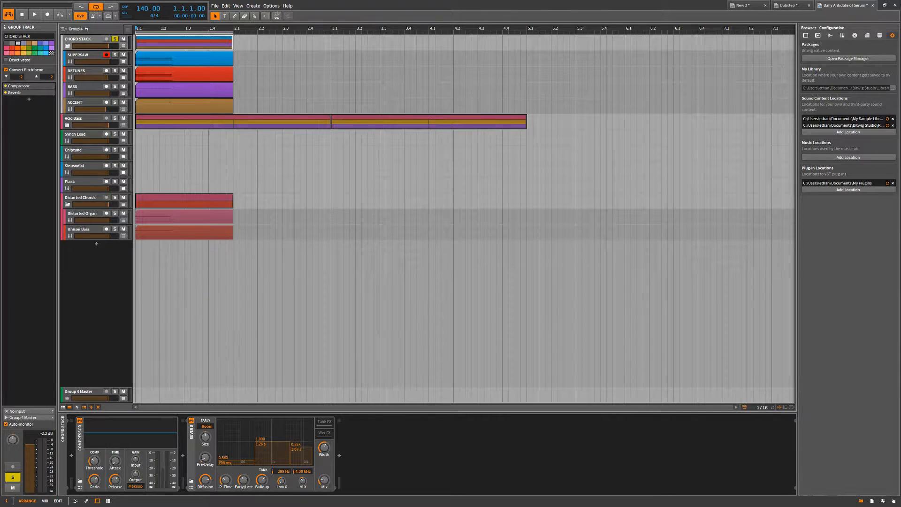
Paste the copied CHORD STACK group into the New 2 project below the Serum track and toggle its folding.
left_click(750, 6)
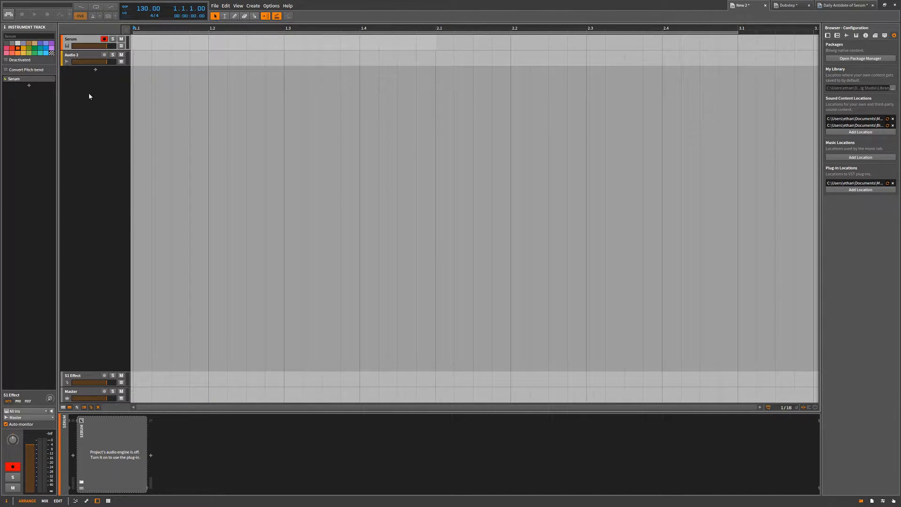
key("ctrl+v")
left_click(68, 62)
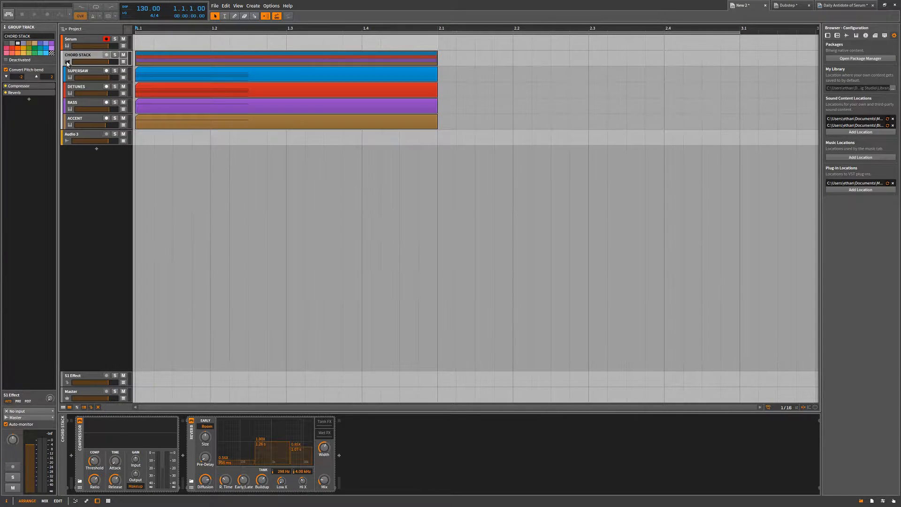
left_click(67, 62)
left_click(67, 62)
Check the devices on the pasted SUPERSAW track and step through its neighbouring tracks.
left_click(91, 77)
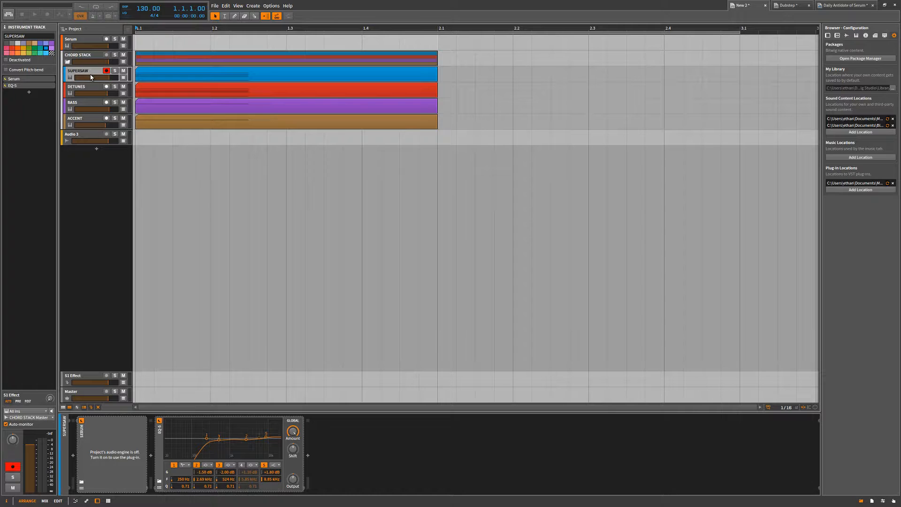
key("Down")
key("Down")
key("Up")
key("Up")
key("Up")
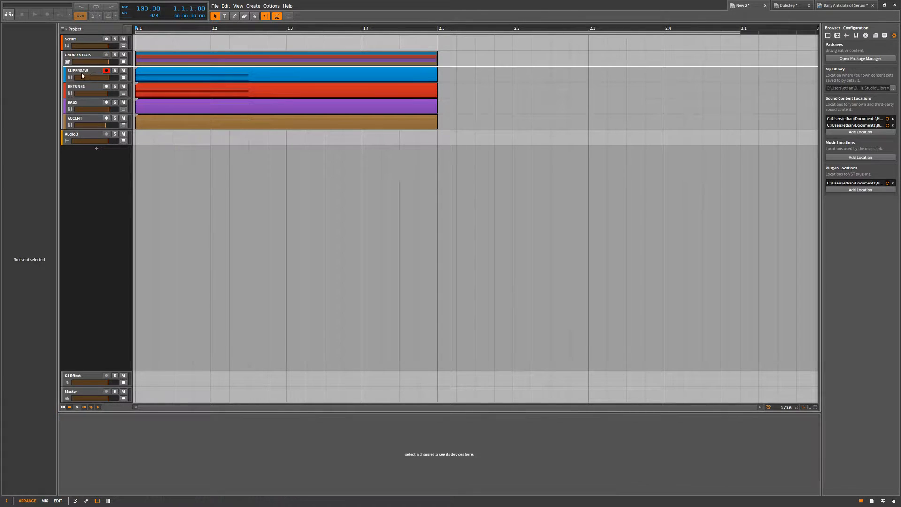
Activate the audio engine for New 2, select the SUPERSAW track, and play the arrangement from bar 1.
left_click(10, 13)
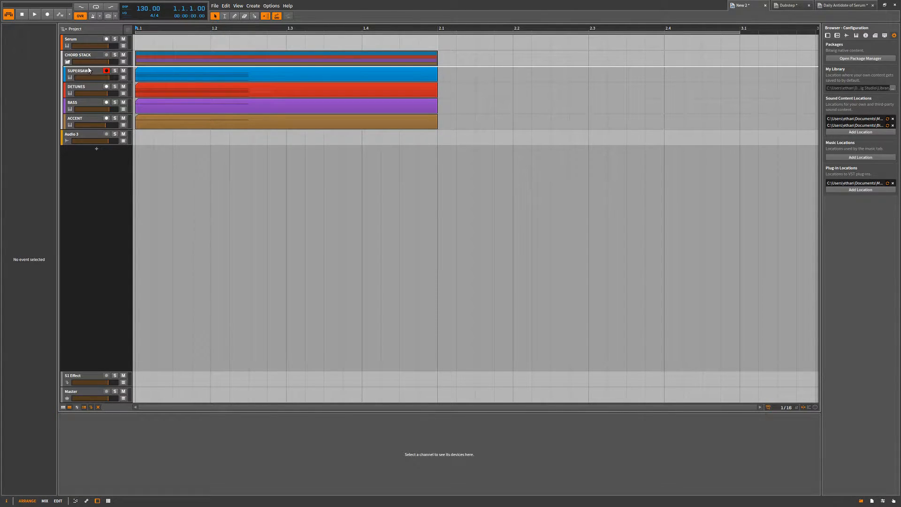
left_click(89, 72)
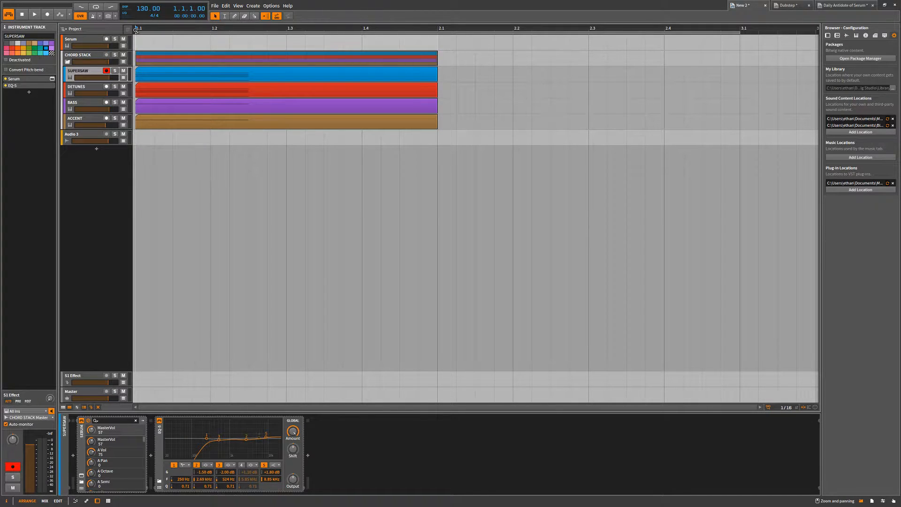
key("space")
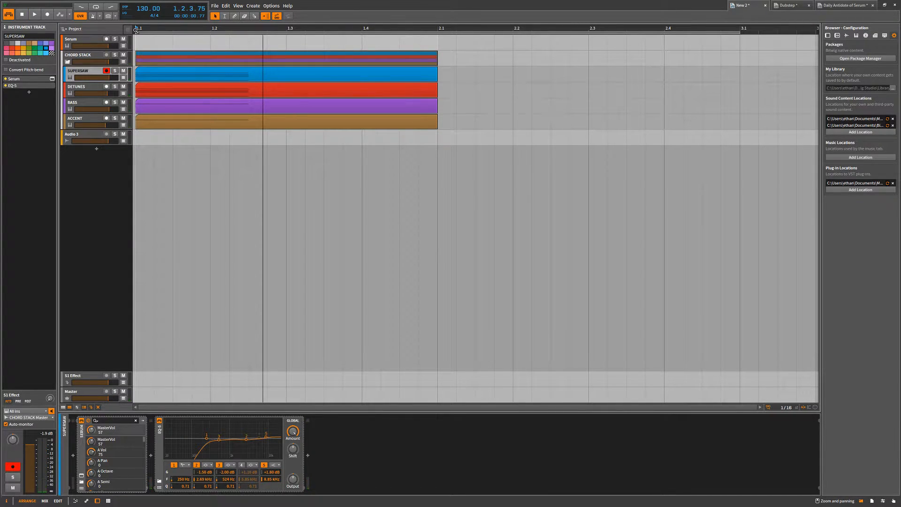
Copy the CHORD STACK clips from New 2 into the Dubstep project's Chords group at about bar 11, and undo the copy.
scroll(211, 153, "down", 3)
left_click_drag(268, 169, 216, 70)
left_click(283, 153)
left_click_drag(257, 156, 239, 69)
left_click_drag(239, 70, 387, 124)
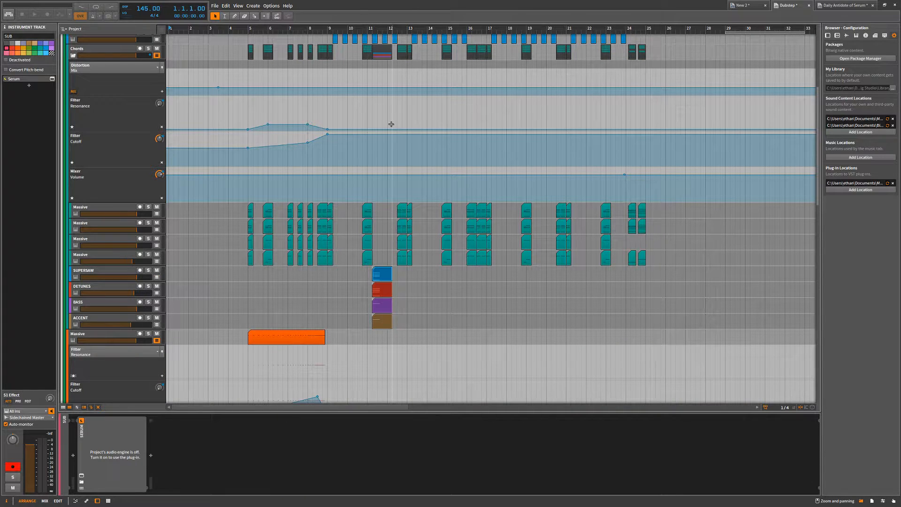
left_click(91, 273)
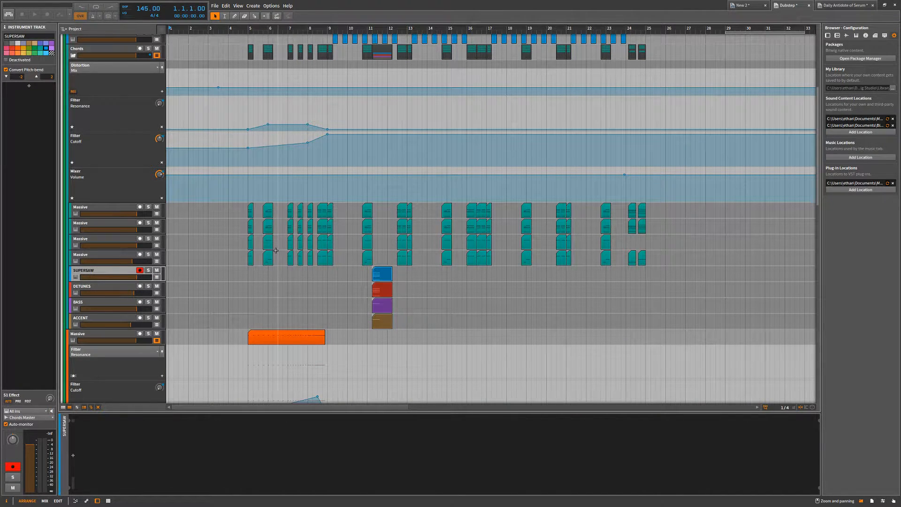
key("ctrl+z")
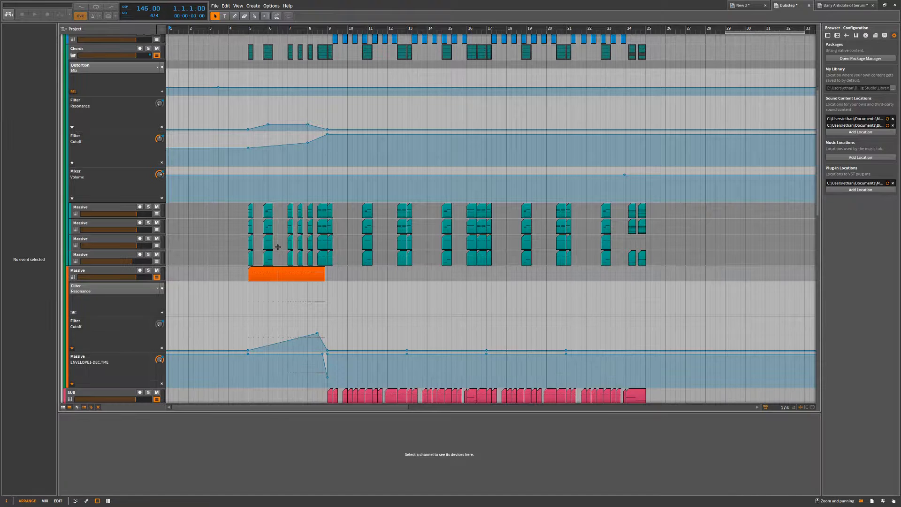
Return to the New 2 project and delete the CHORD STACK group.
left_click(768, 6)
left_click(74, 71)
left_click(83, 54)
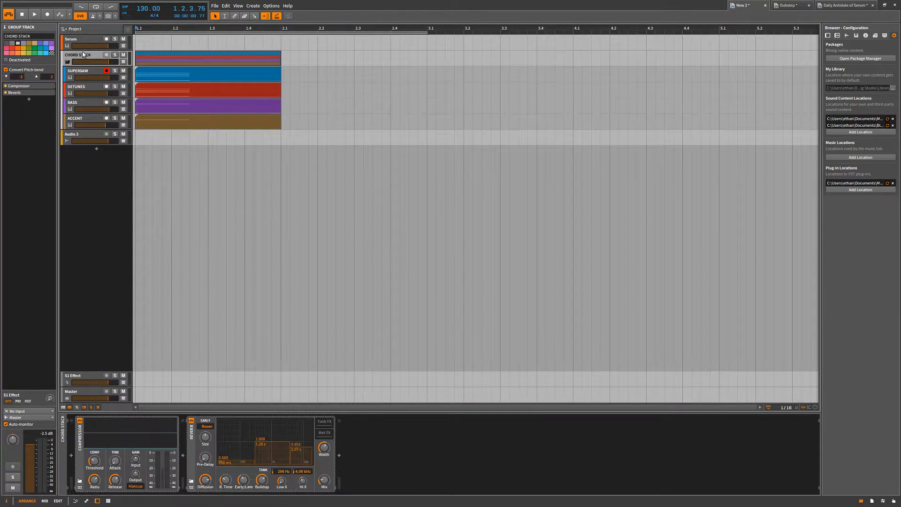
key("Delete")
Copy the SUPERSAW track from Daily Antidote of Serum into the New 2 project below Audio 2.
left_click(829, 4)
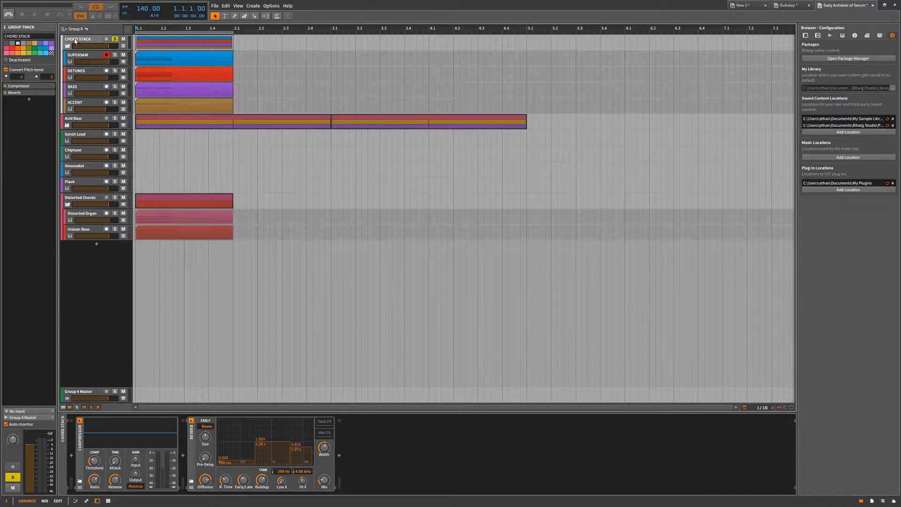
left_click(75, 59)
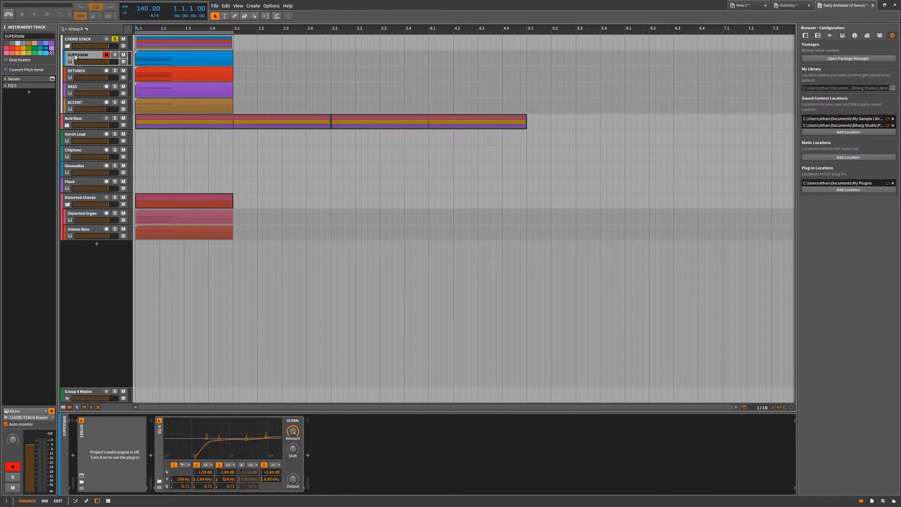
left_click_drag(648, 9, 107, 98)
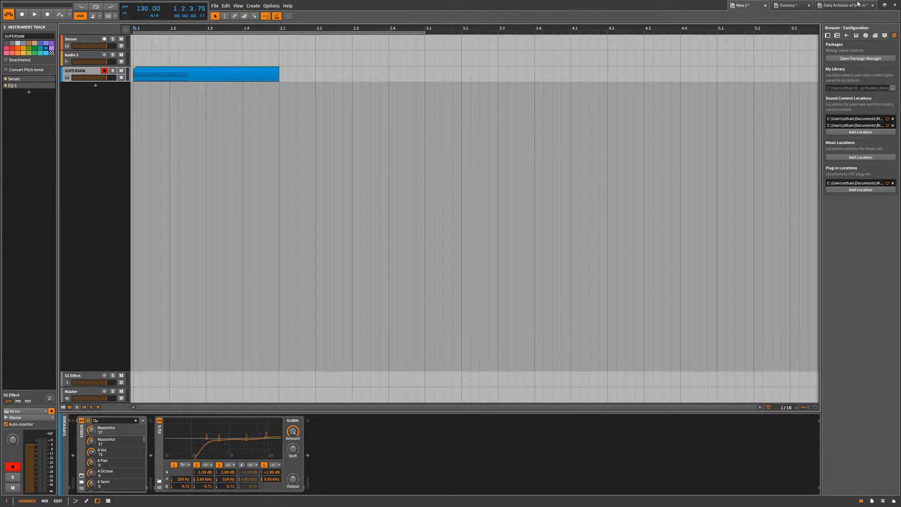
Check the Daily Antidote of Serum project, return to New 2, and briefly play the copied SUPERSAW clip.
left_click(855, 5)
left_click(754, 4)
key("space")
key("space")
scroll(235, 128, "down", 3)
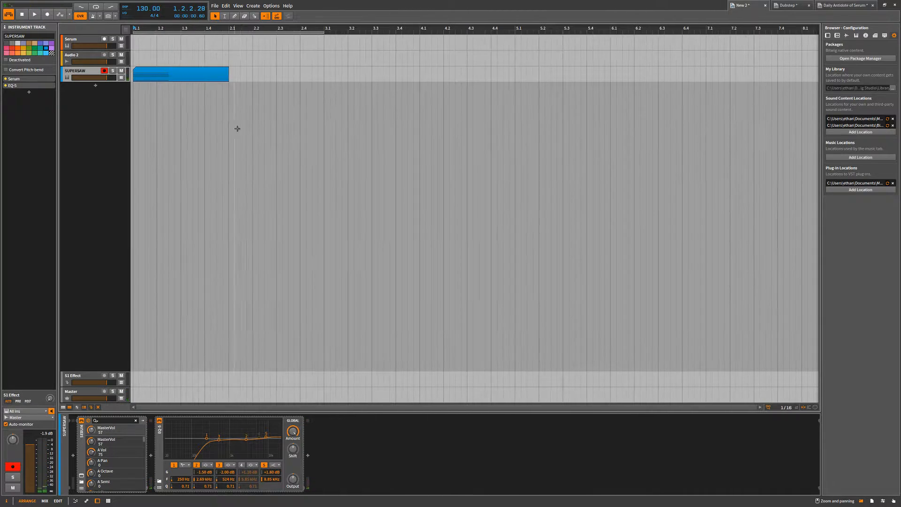
Delete the Serum, Audio 2 and SUPERSAW tracks from the New 2 project.
left_click(90, 40)
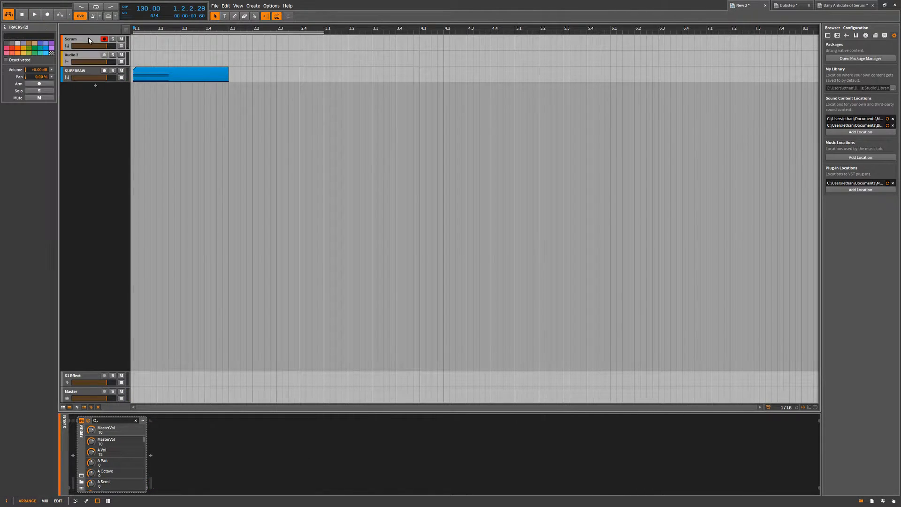
key("Delete")
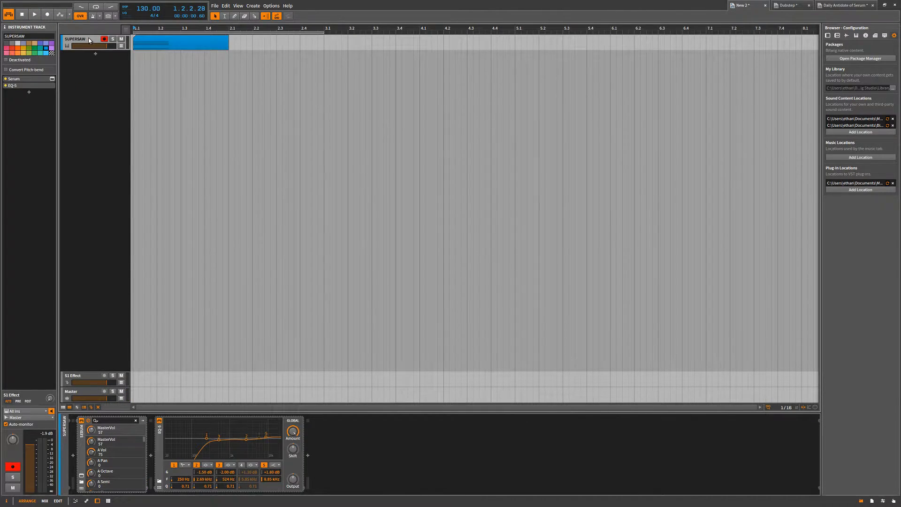
key("Delete")
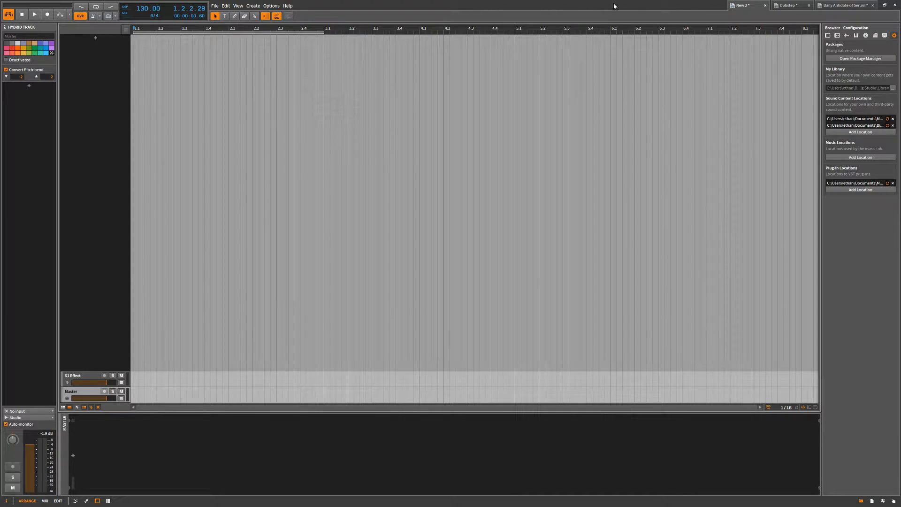
Copy an eight-bar section of the Sidechained group's clips to bar 43 in the Dubstep project, and undo the copy.
left_click(810, 4)
scroll(503, 124, "down", 5)
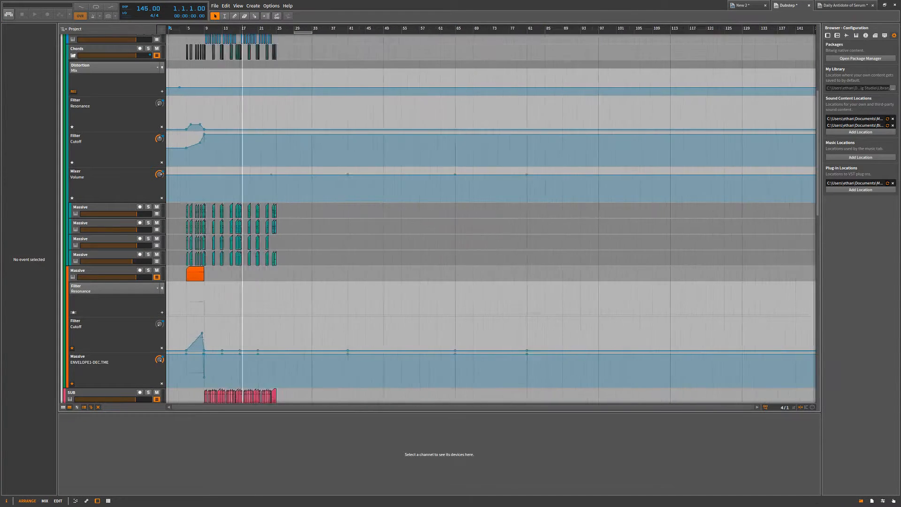
scroll(548, 172, "down", 1)
scroll(350, 140, "up", 10)
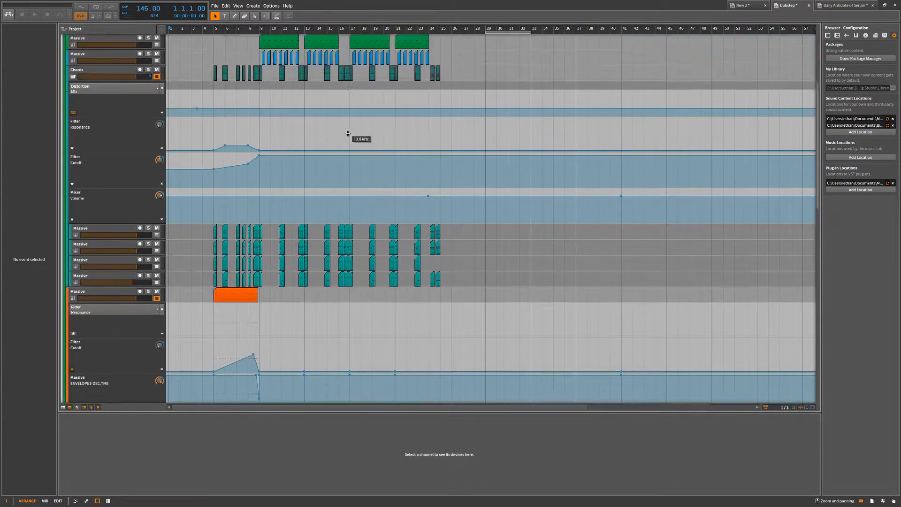
left_click_drag(414, 44, 708, 51)
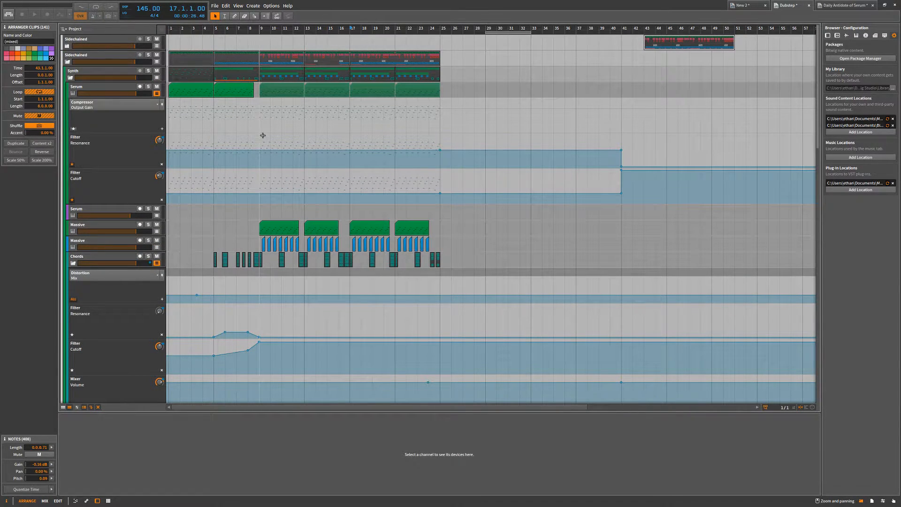
key("ctrl+z")
left_click(262, 101)
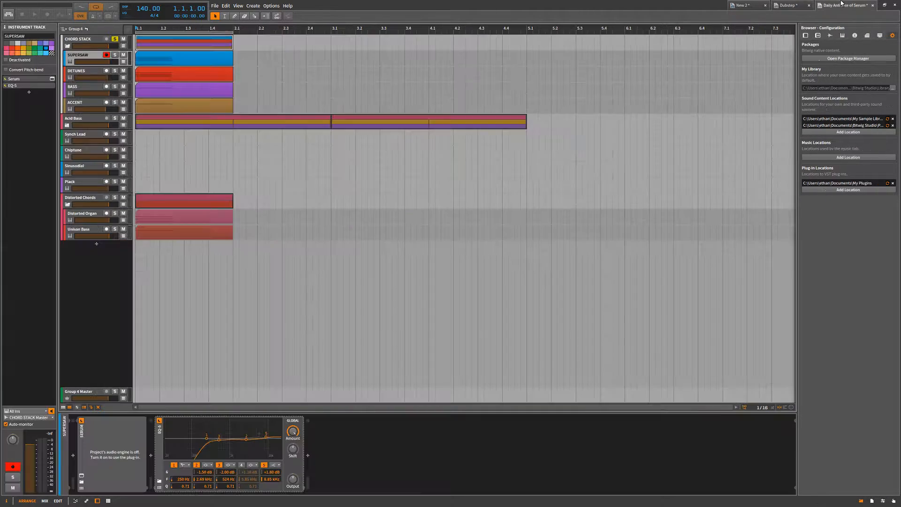
Add an audio track and an instrument track below Unison Bass in Daily Antidote of Serum, and remove both.
left_click(844, 5)
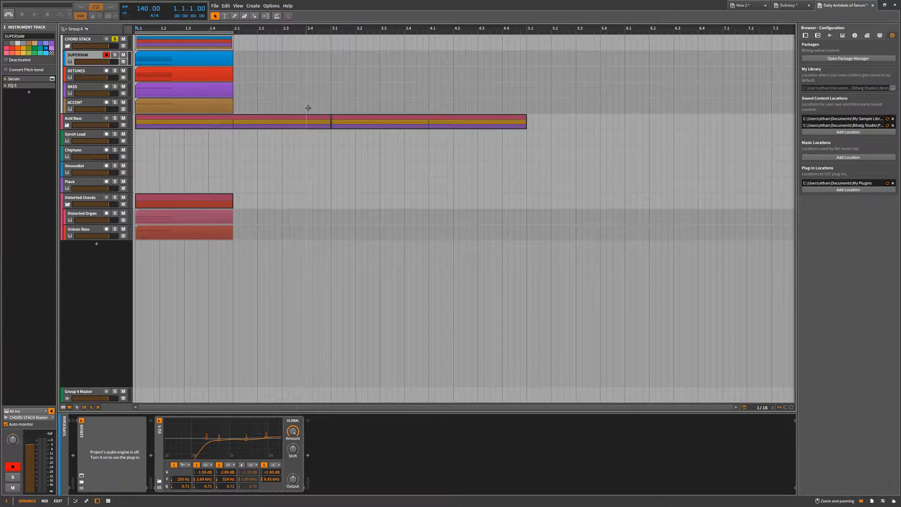
left_click(238, 88)
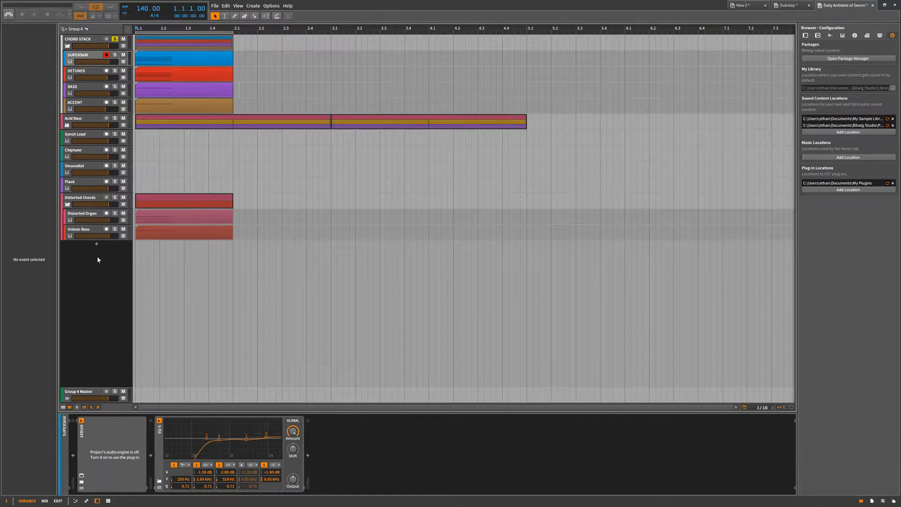
left_click(96, 255)
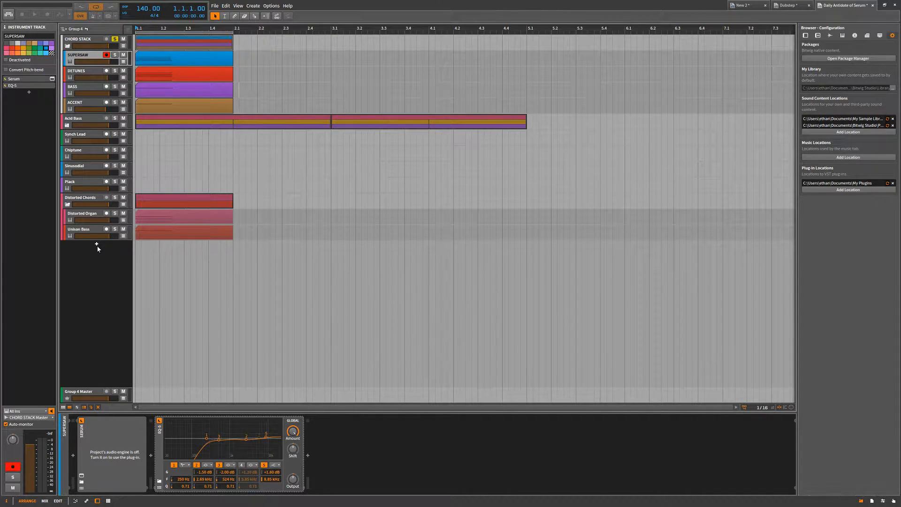
left_click(97, 245)
left_click(117, 261)
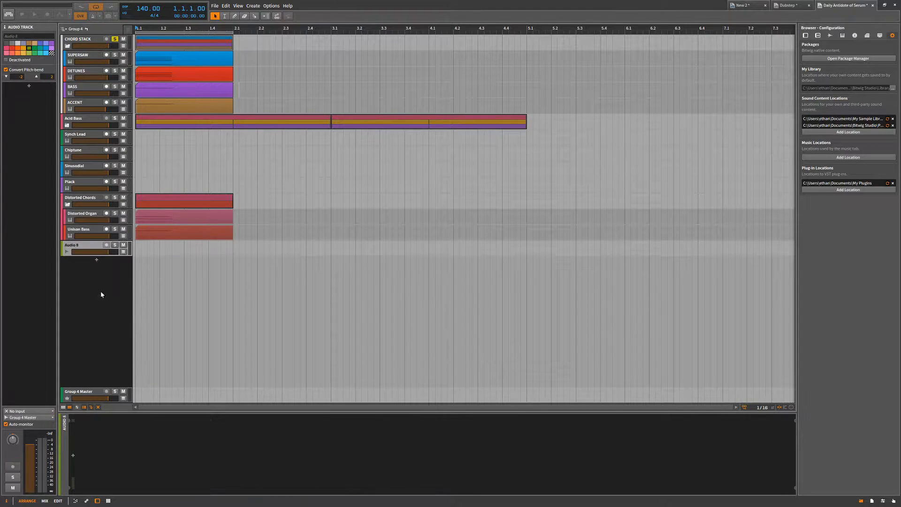
right_click(107, 269)
left_click(124, 276)
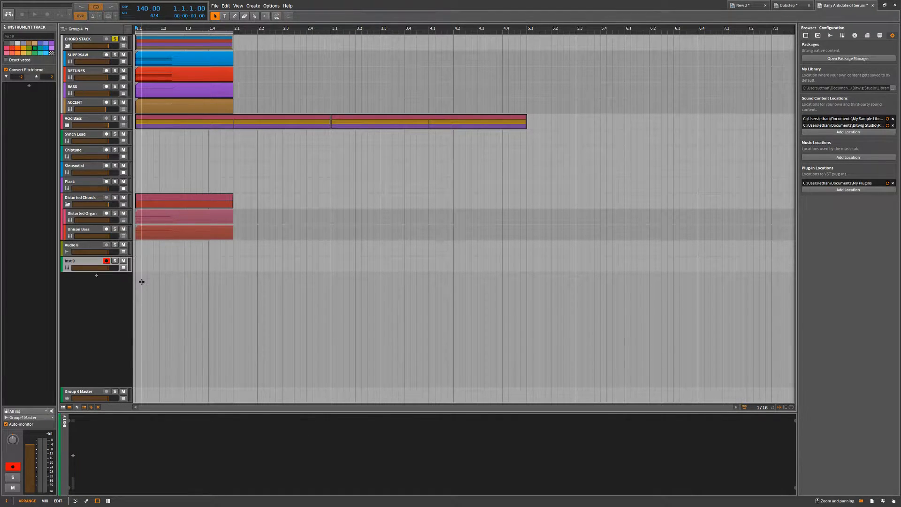
key("ctrl+z")
key("ctrl+z")
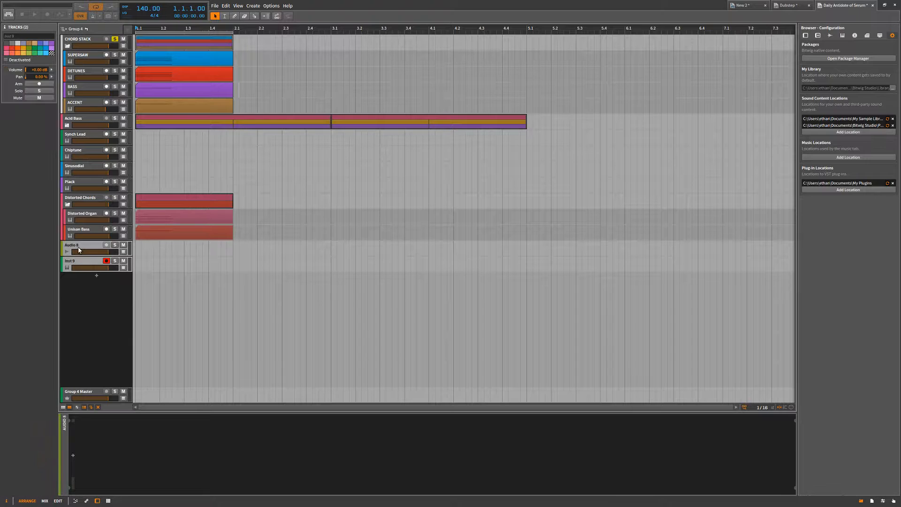
Create an effect track above Group 4 Master in the Daily Antidote of Serum project.
right_click(112, 390)
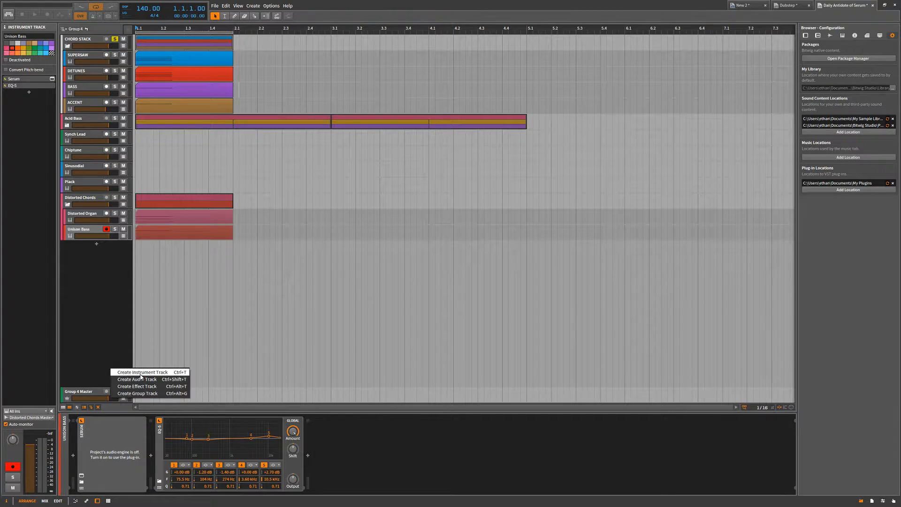
left_click(153, 386)
right_click(96, 369)
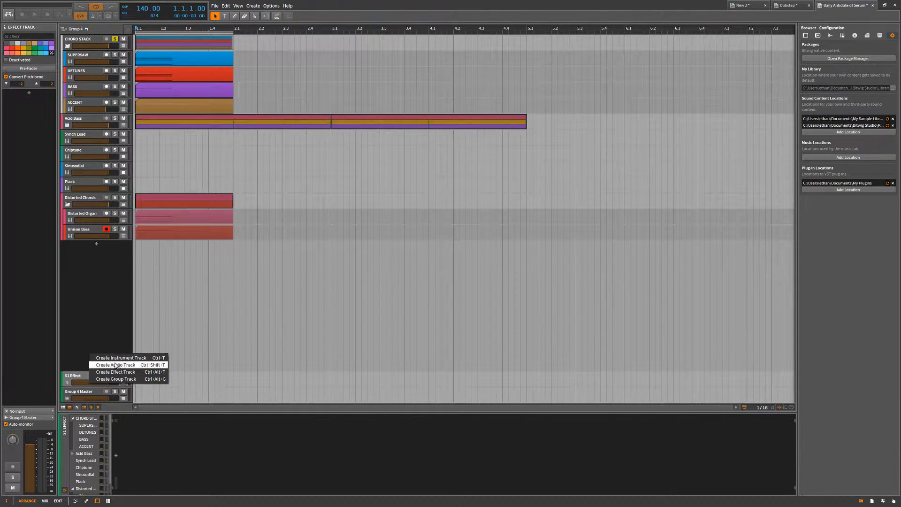
left_click(79, 362)
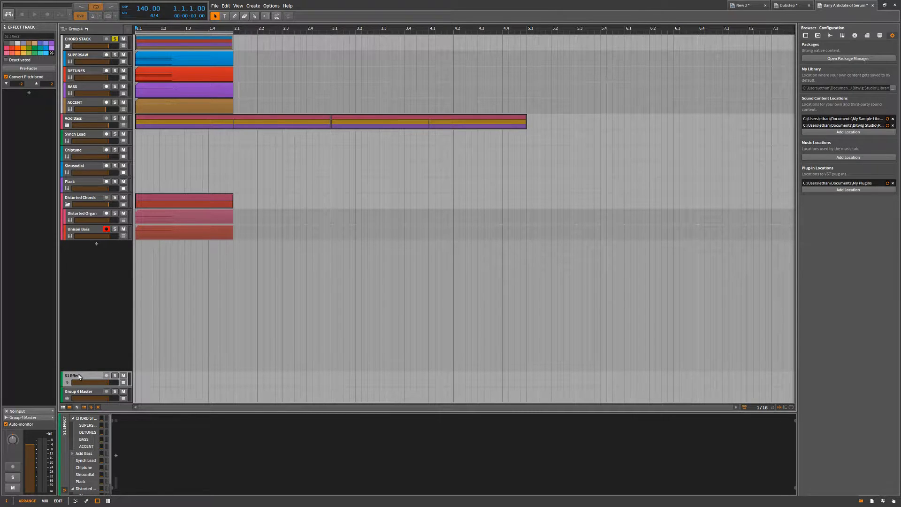
Duplicate the effect track repeatedly until the effect tracks run from S1 to S23.
key("ctrl+d")
key("ctrl+d")
key("ctrl+d")
key("ctrl+d")
key("ctrl+d")
key("ctrl+d")
key("ctrl+d")
key("ctrl+d")
key("ctrl+d")
key("ctrl+d")
key("ctrl+d")
key("ctrl+d")
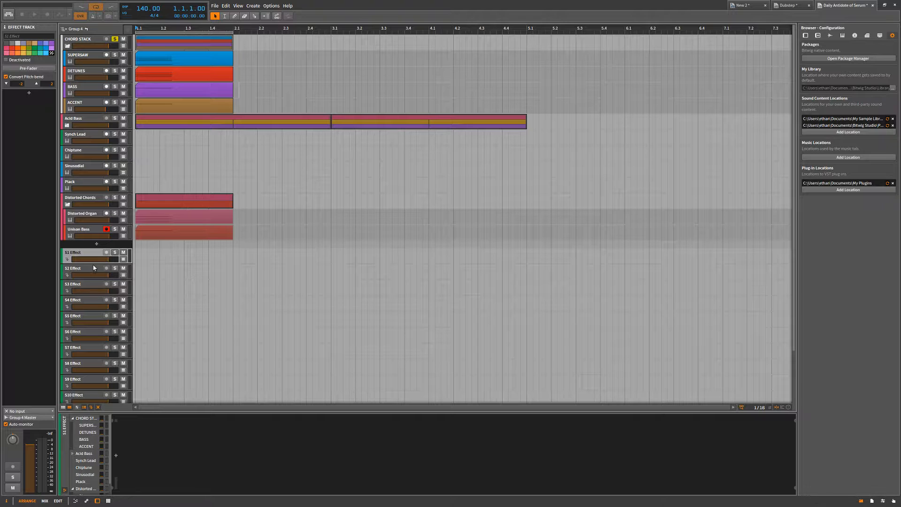
scroll(156, 293, "down", 3)
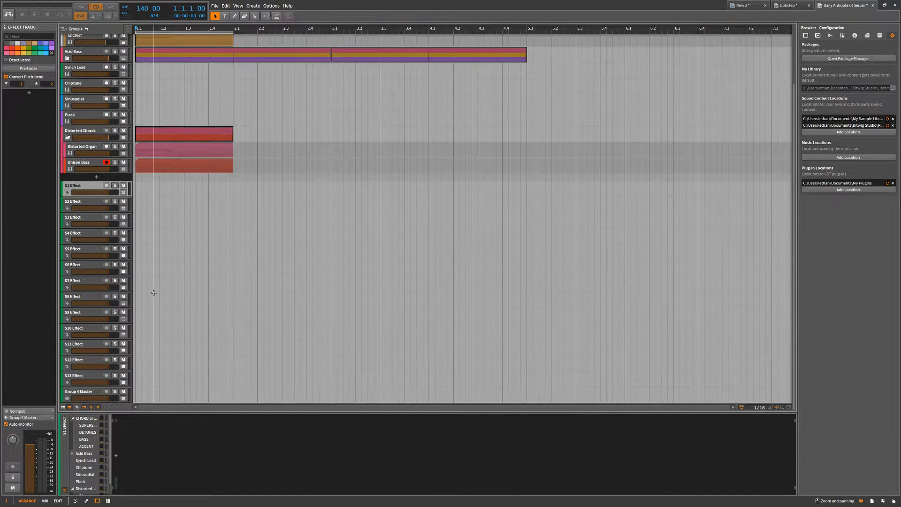
key("ctrl+d")
key("ctrl+d")
key("ctrl+d")
key("ctrl+d")
key("ctrl+d")
key("ctrl+d")
key("ctrl+d")
key("ctrl+d")
key("ctrl+d")
key("ctrl+d")
scroll(148, 292, "down", 7)
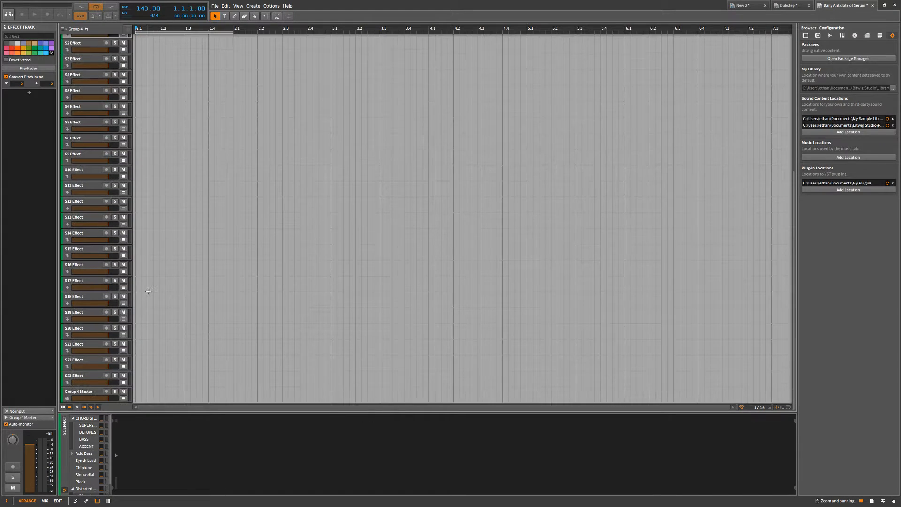
Switch to the mixer view to examine the sends and the effect track channels.
scroll(175, 209, "up", 7)
key("Tab")
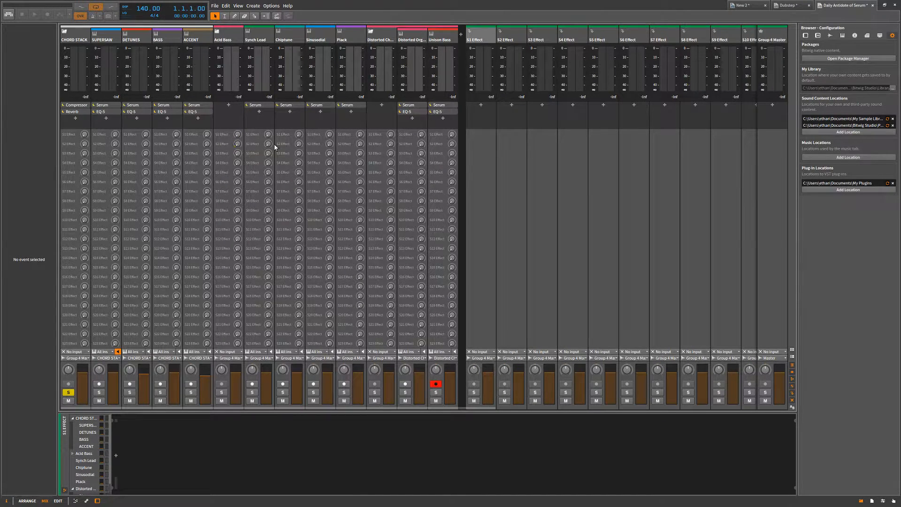
left_click(495, 28)
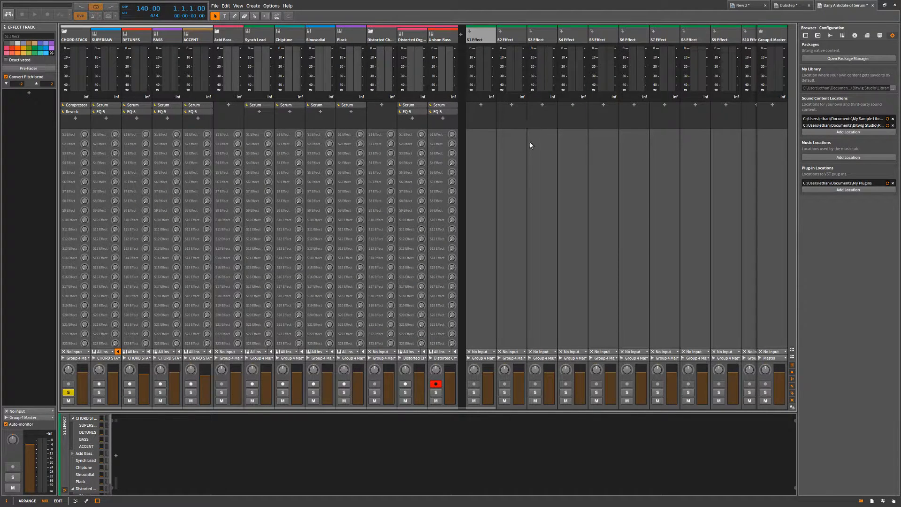
Delete effect tracks S12 to S23 in the mixer, followed by the remaining effect tracks S1 to S11.
left_click_drag(489, 408, 783, 181)
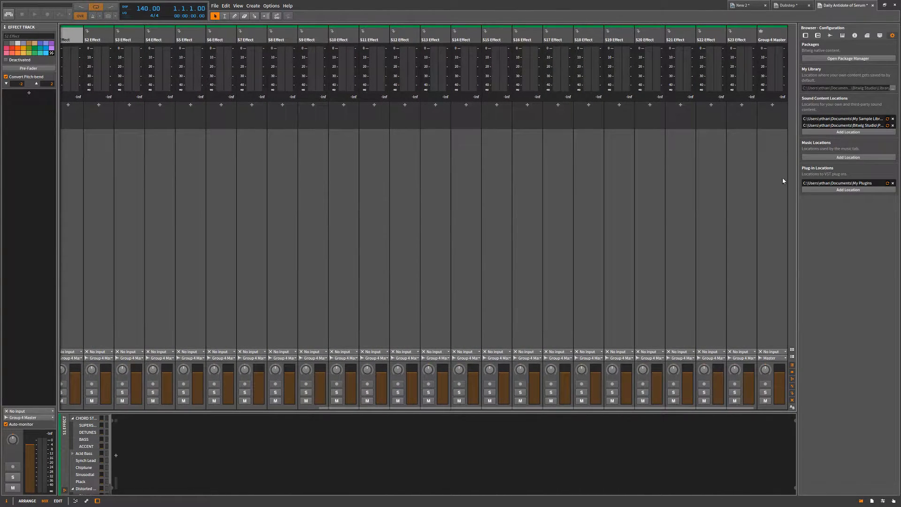
left_click(748, 36)
left_click(742, 34)
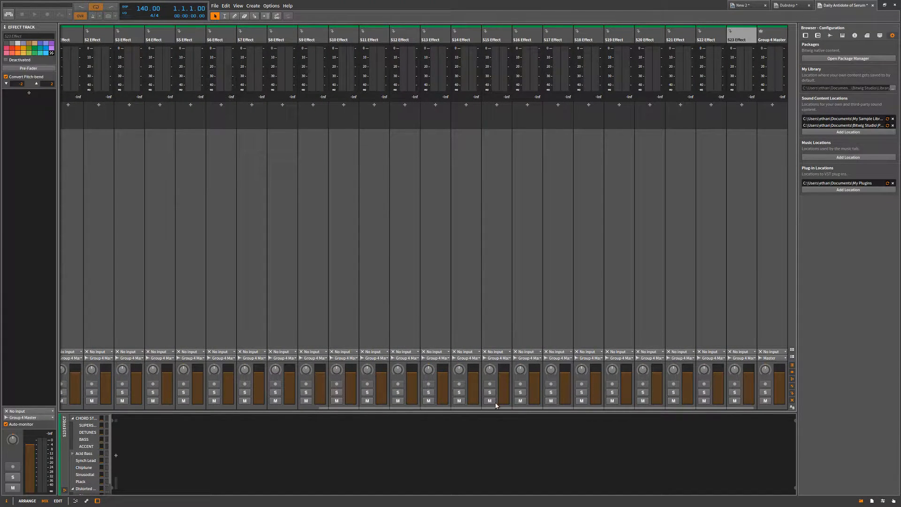
left_click(406, 33, "shift")
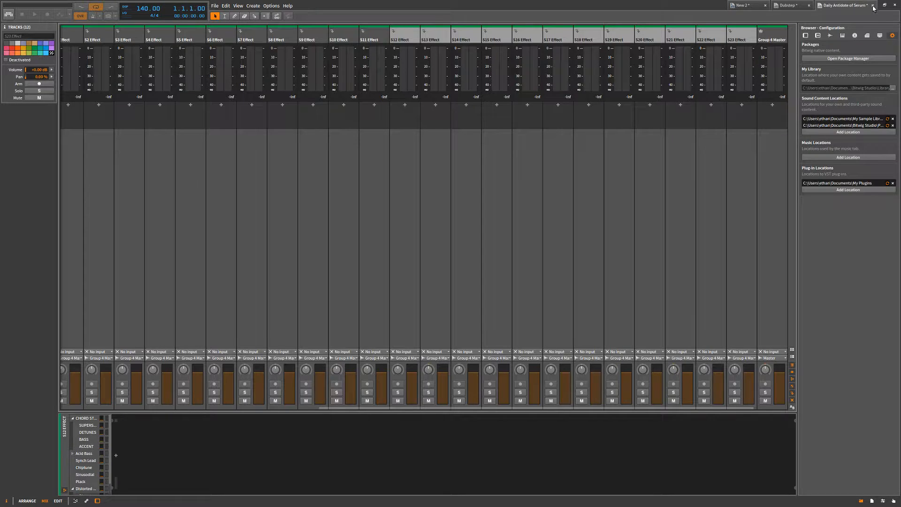
left_click(790, 5)
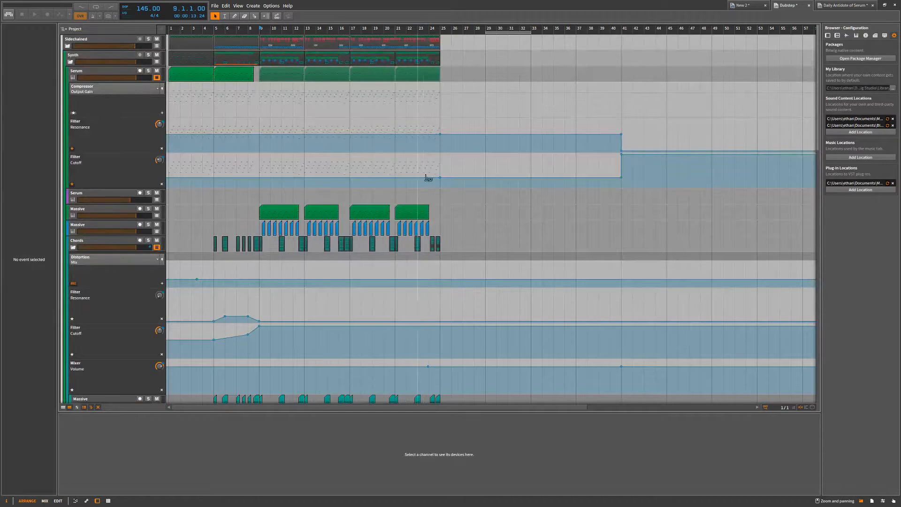
left_click(824, 5)
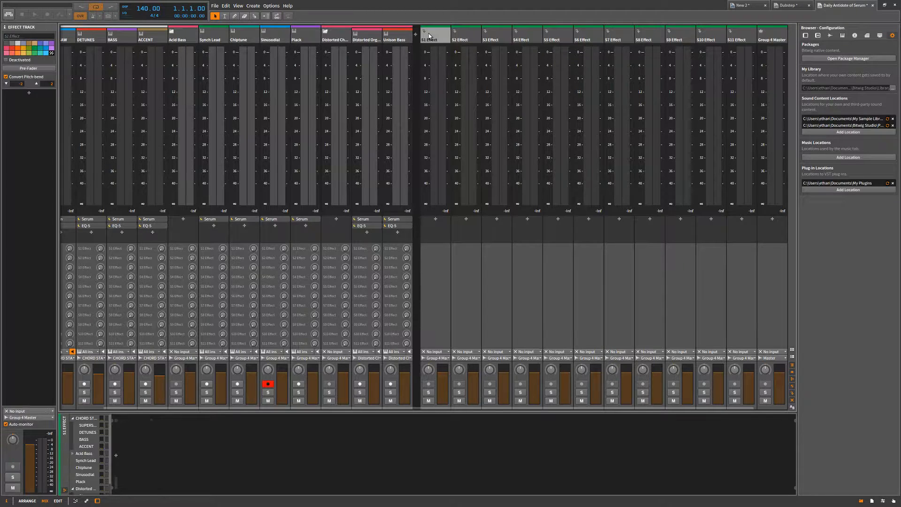
left_click(739, 37, "shift")
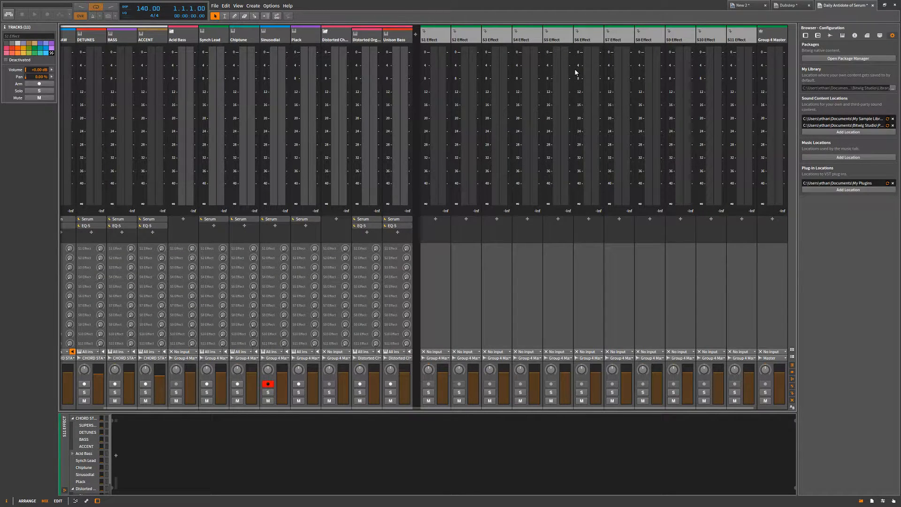
key("Delete")
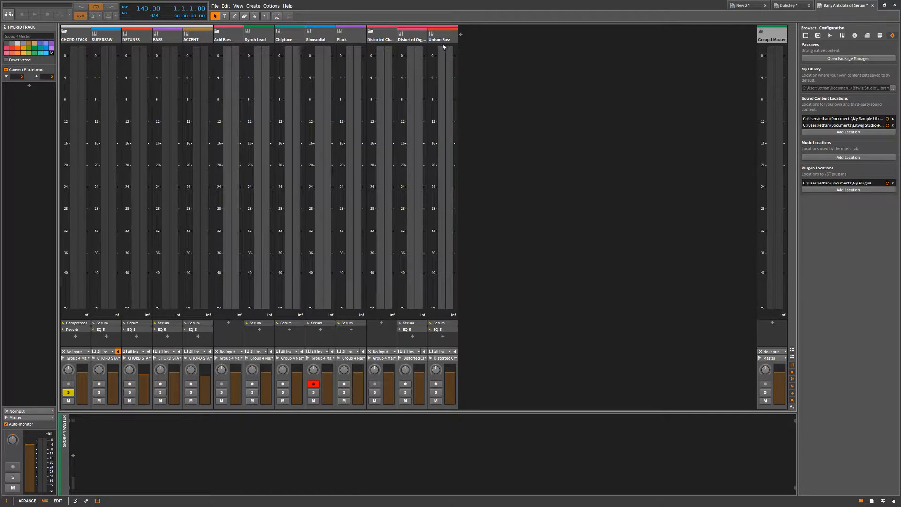
Return to the arrangement view and show the devices of the CHORD STACK group.
key("alt+1")
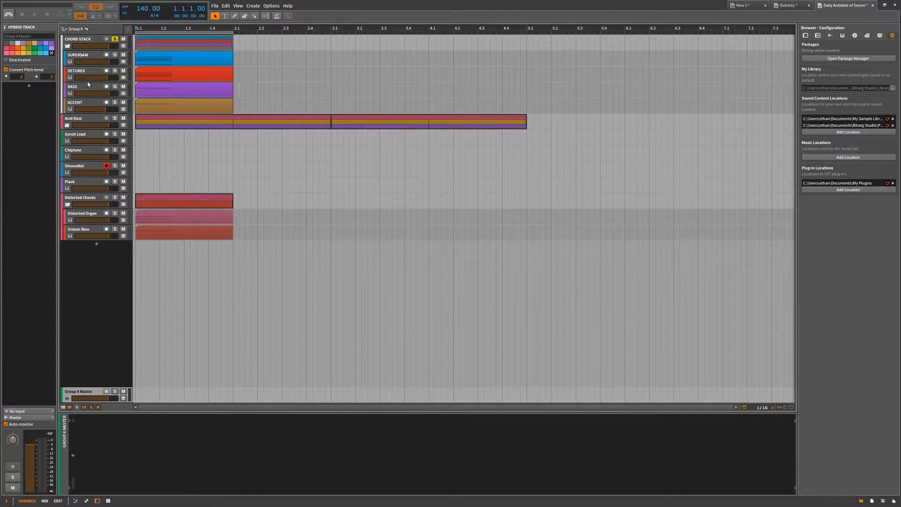
left_click(87, 39)
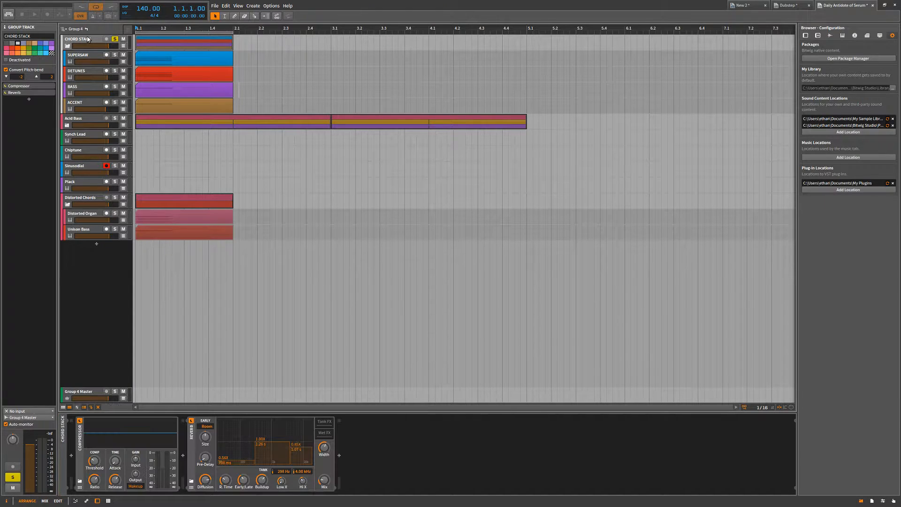
left_click(611, 119)
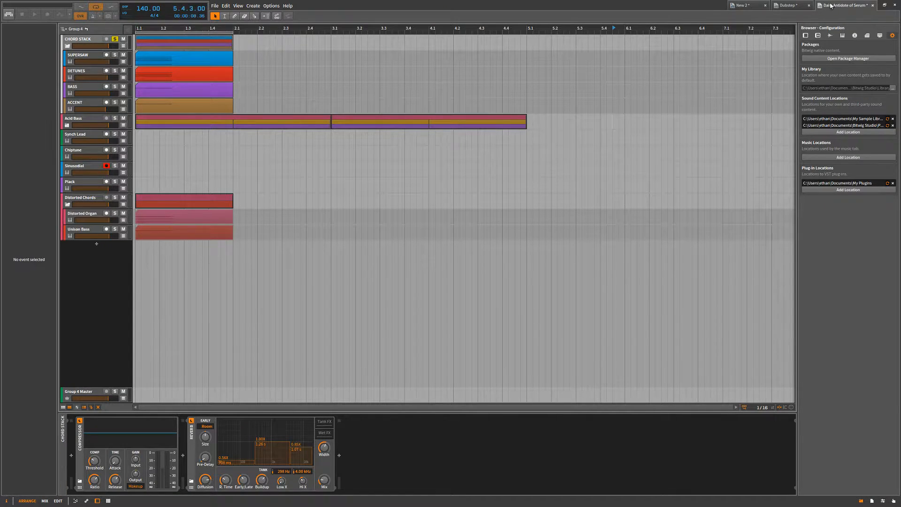
Delete the S1 Effect track from the New 2 project and colour its Master track orange.
left_click(740, 5)
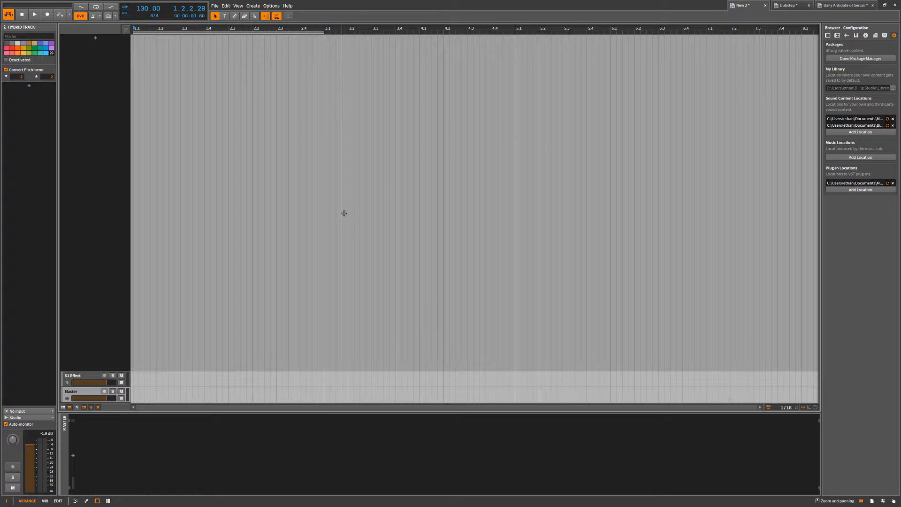
left_click(93, 376)
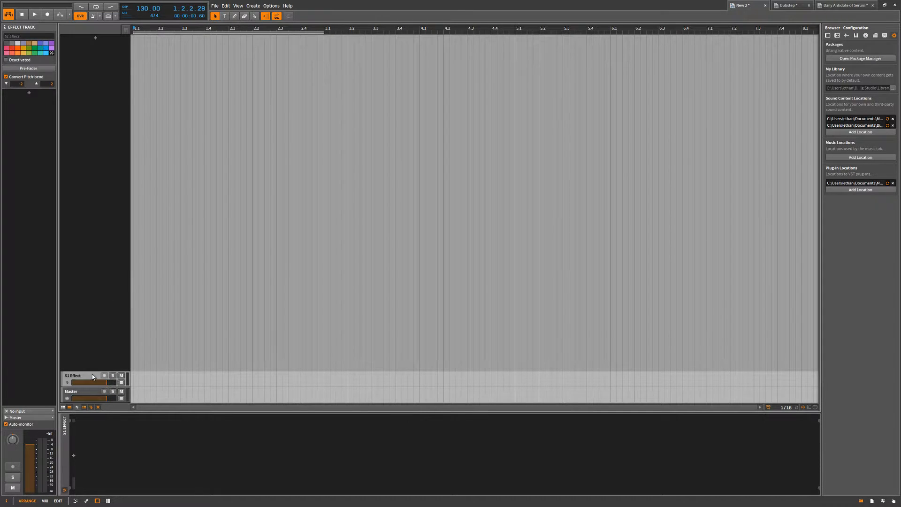
key("Delete")
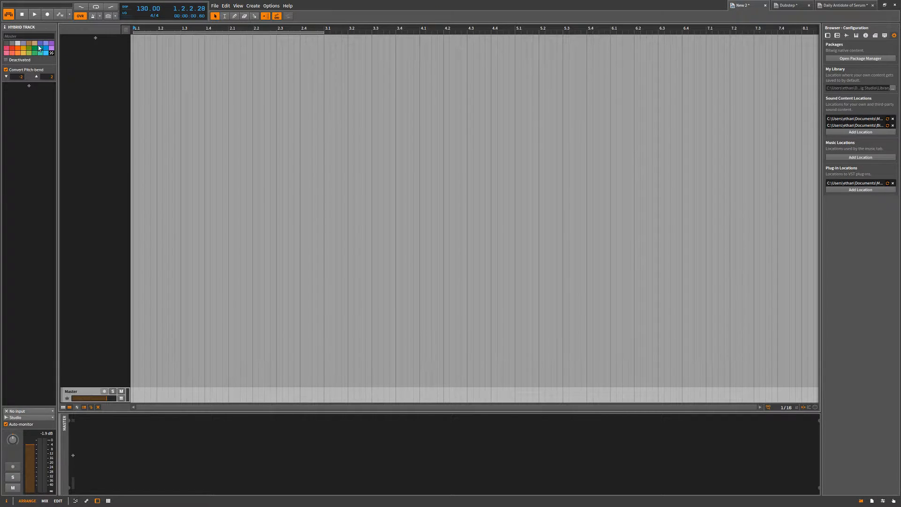
left_click(14, 49)
left_click(17, 49)
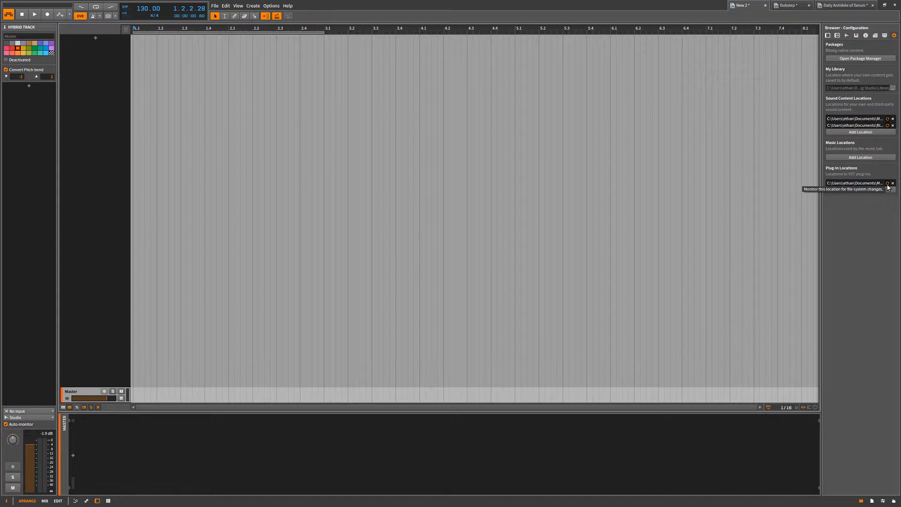
left_click(891, 125)
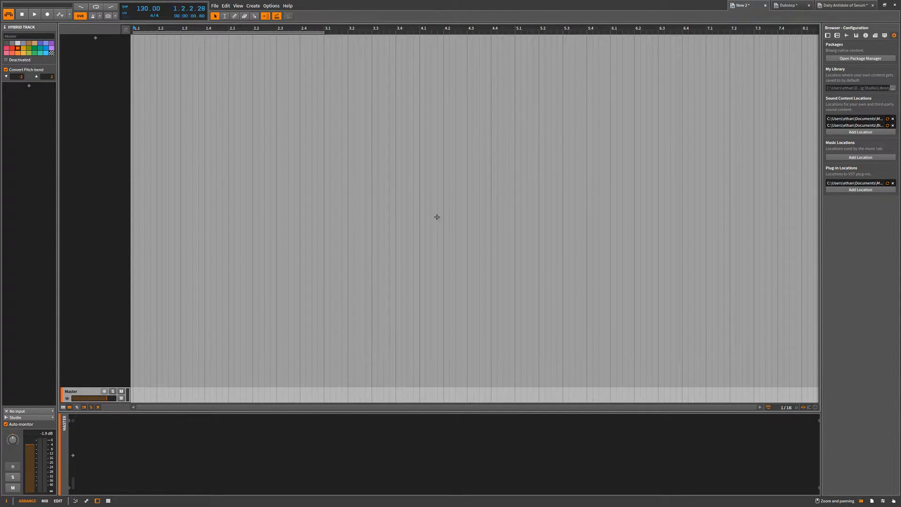
left_click(95, 38)
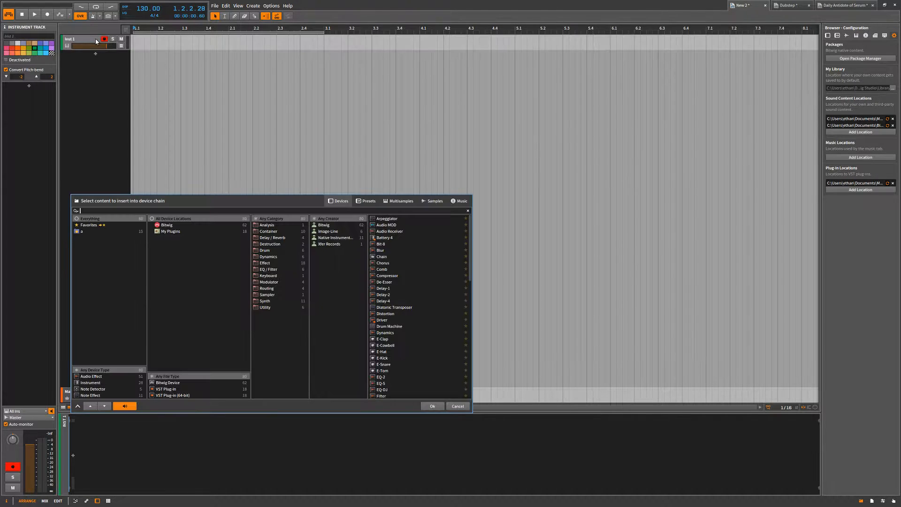
type("h")
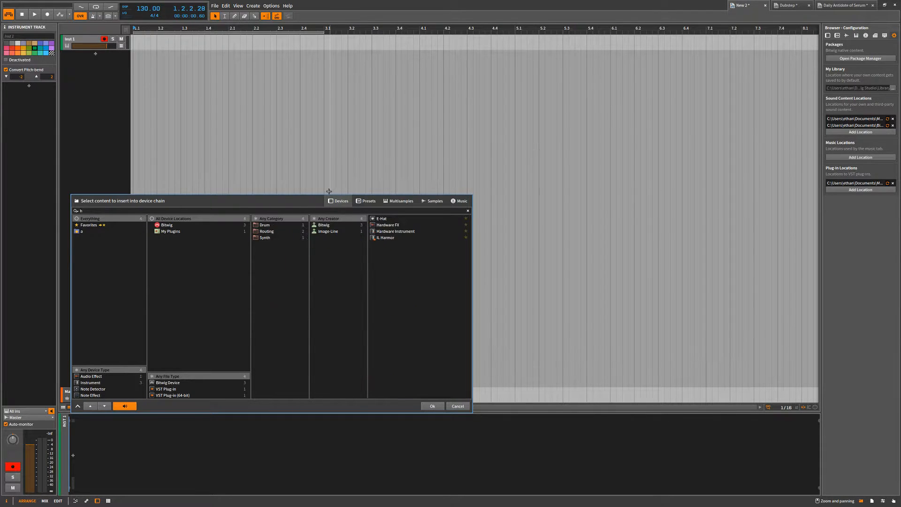
left_click(266, 161)
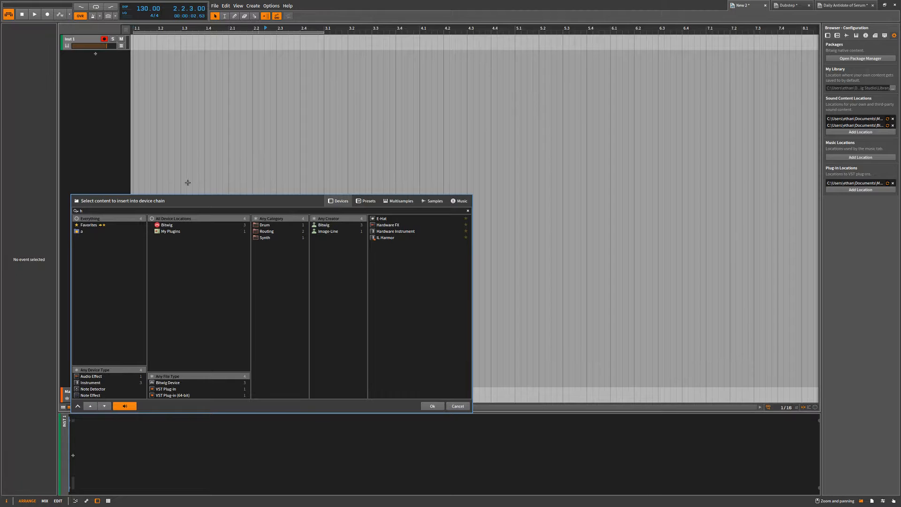
left_click(460, 410)
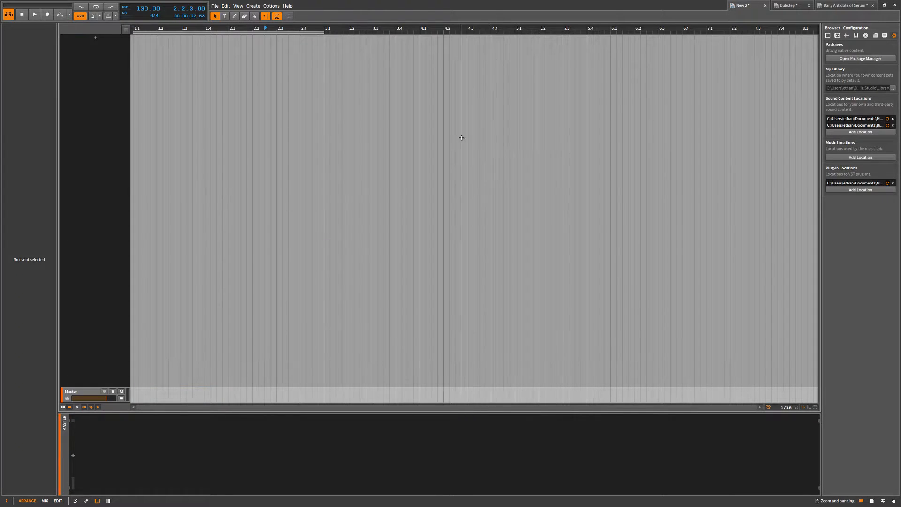
Return the play start position to 1.1.1.00 at the beginning of the empty arrangement.
mouse_move(636, 92)
left_mouse_down()
mouse_move(243, 262)
mouse_move(119, 281)
mouse_move(653, 123)
mouse_move(639, 89)
mouse_move(492, 109)
mouse_move(371, 162)
left_mouse_up()
left_click(371, 163)
left_click(135, 28)
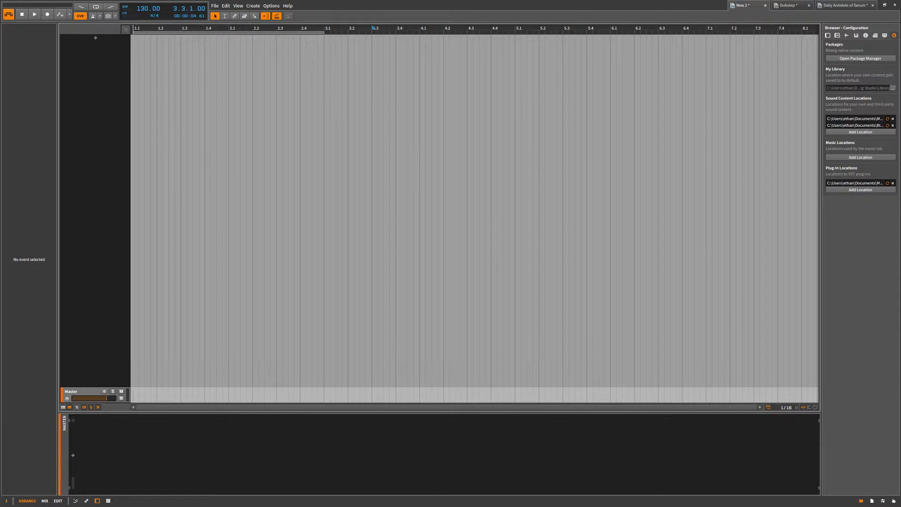
left_click_drag(134, 27, 735, 356)
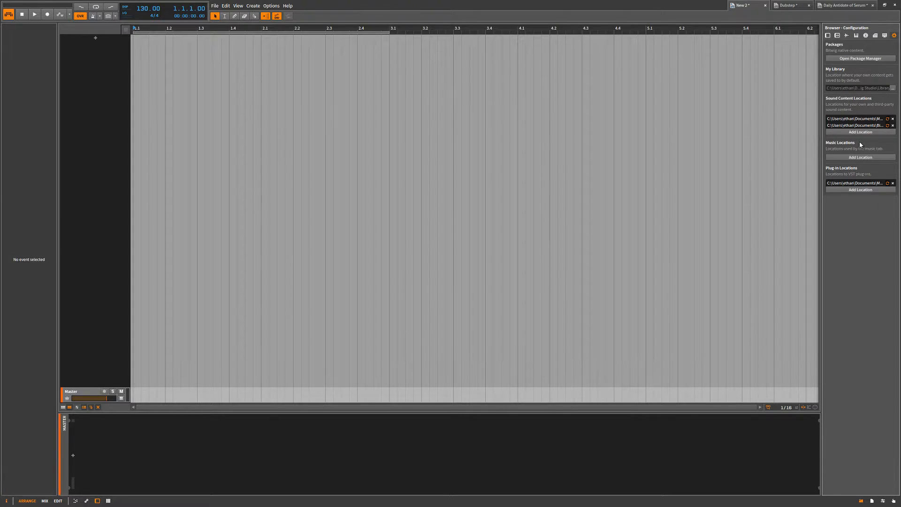
Examine the project's metadata fields, used files and used plug-ins.
left_click(871, 501)
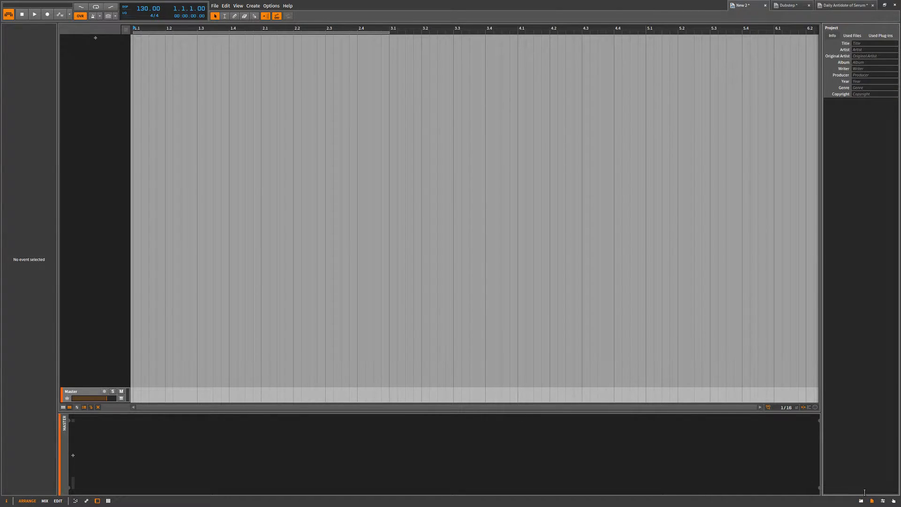
left_click(853, 36)
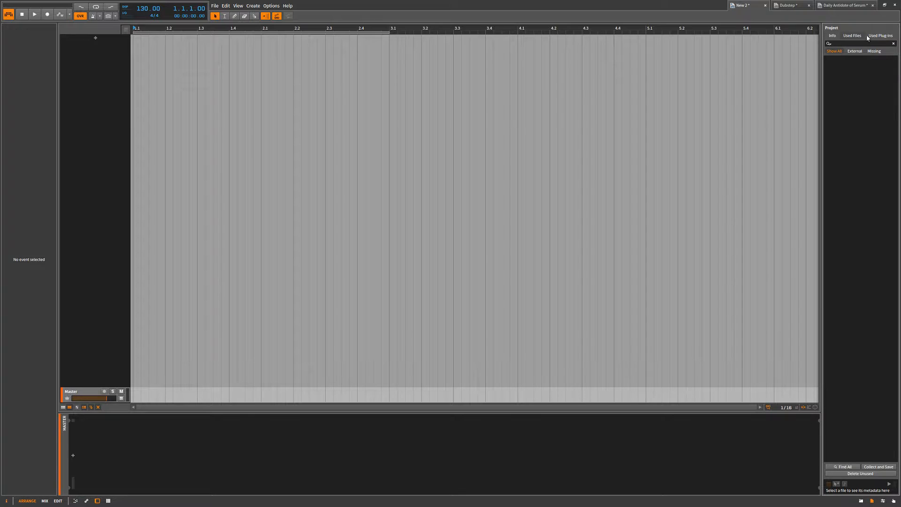
left_click(875, 37)
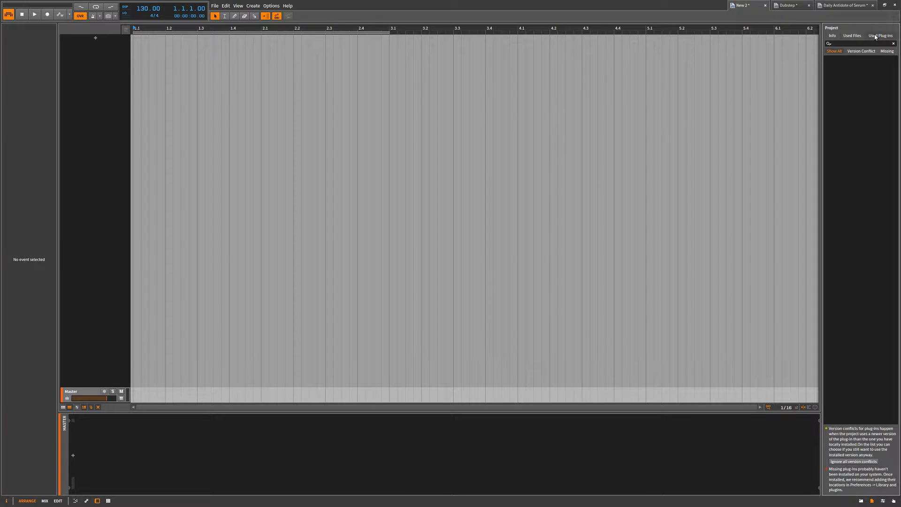
left_click(851, 38)
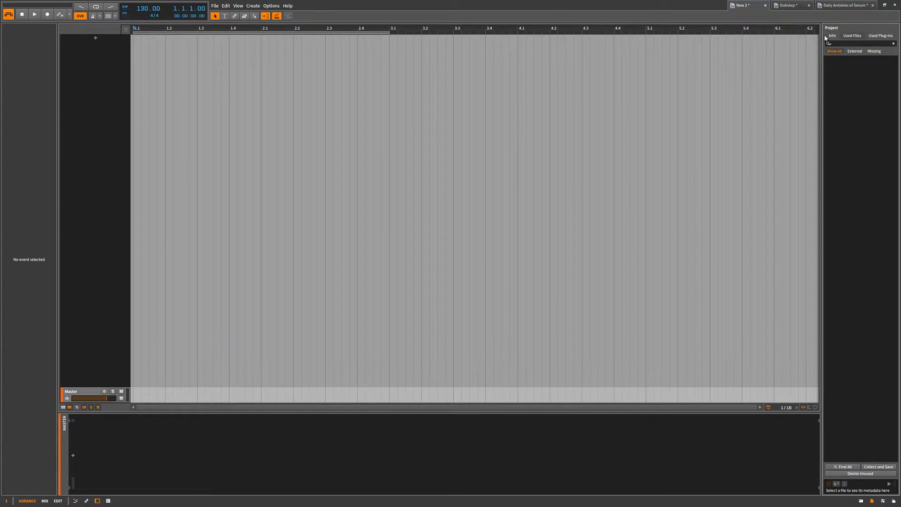
left_click(833, 36)
left_click(856, 36)
left_click(831, 37)
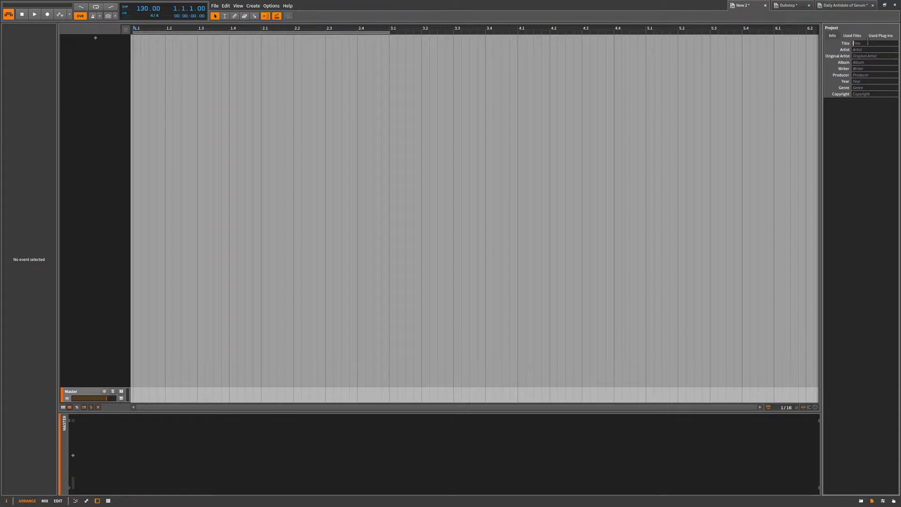
Look through the Studio I/O settings and the Controller Script and MIDI mapping priorities, and return to the browser configuration.
left_click(883, 501)
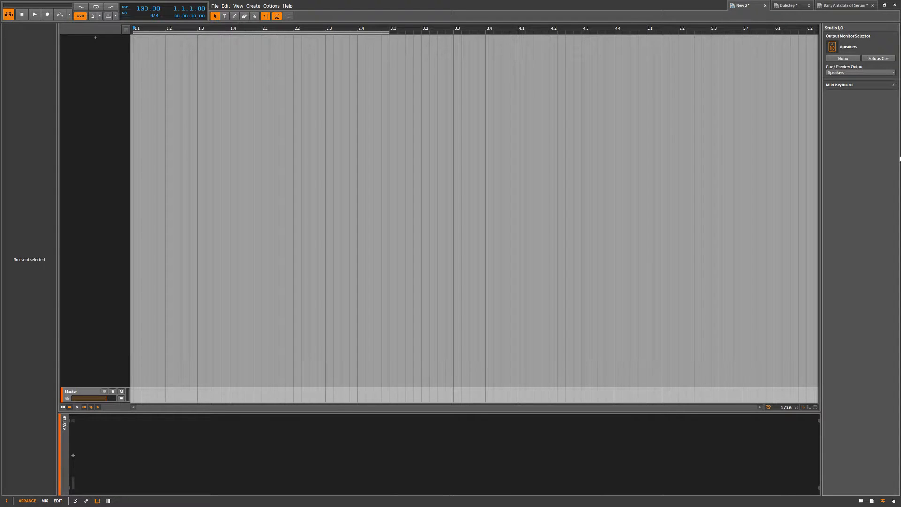
left_click(893, 501)
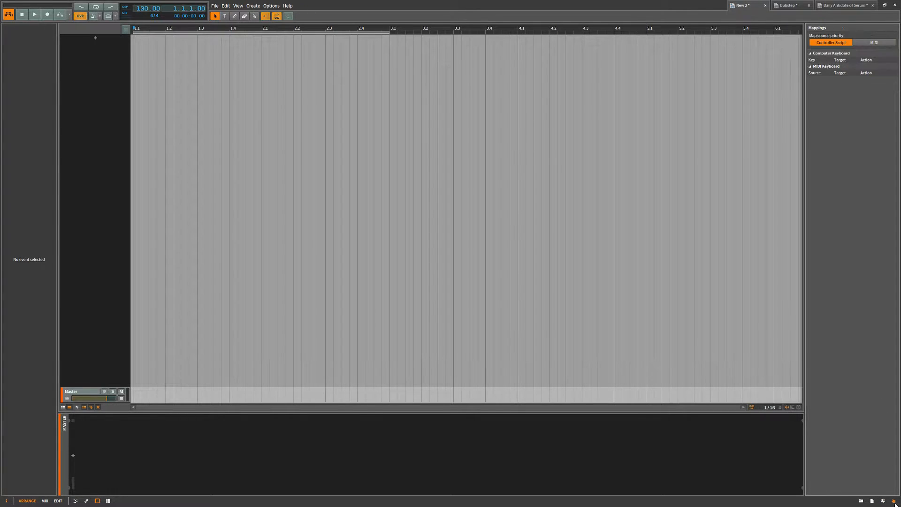
left_click(866, 44)
left_click(847, 44)
left_click(861, 501)
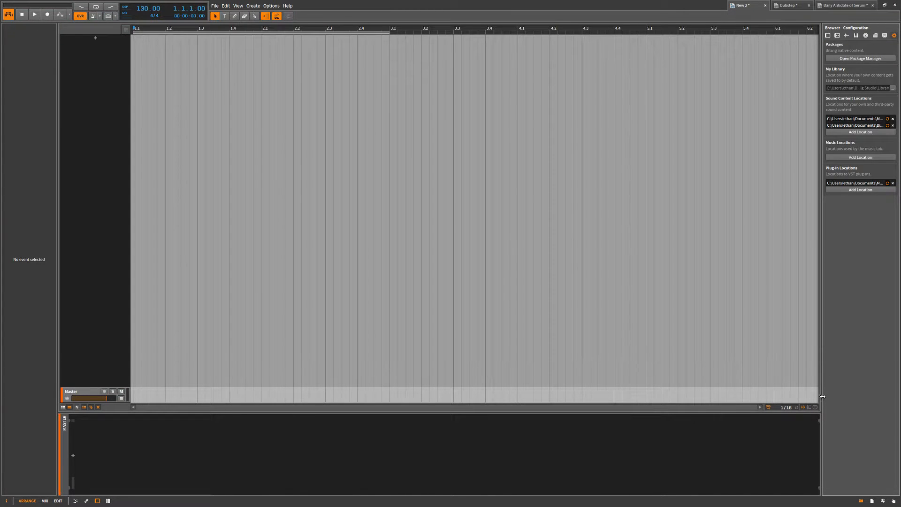
Create an instrument track without a device and add a one-bar clip at the start of its timeline.
scroll(248, 157, "up", 15)
scroll(277, 212, "up", 5)
scroll(292, 211, "down", 20)
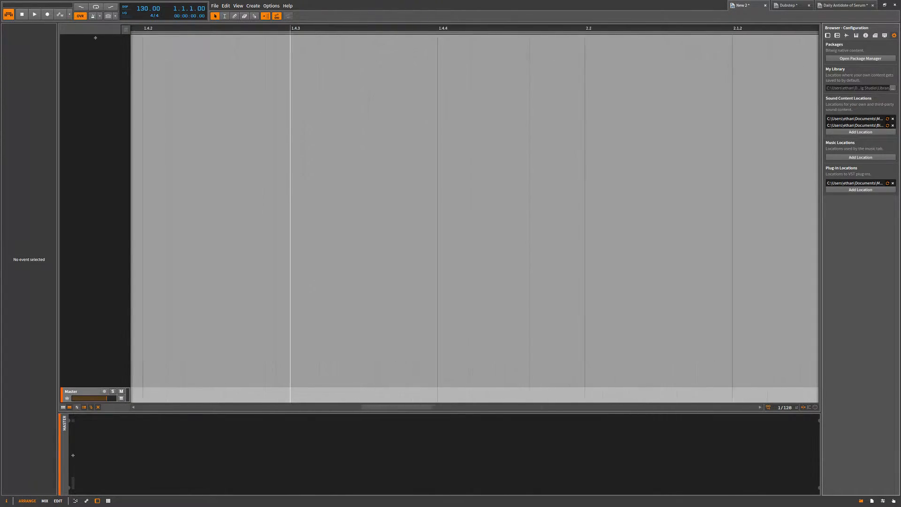
double_click(145, 45)
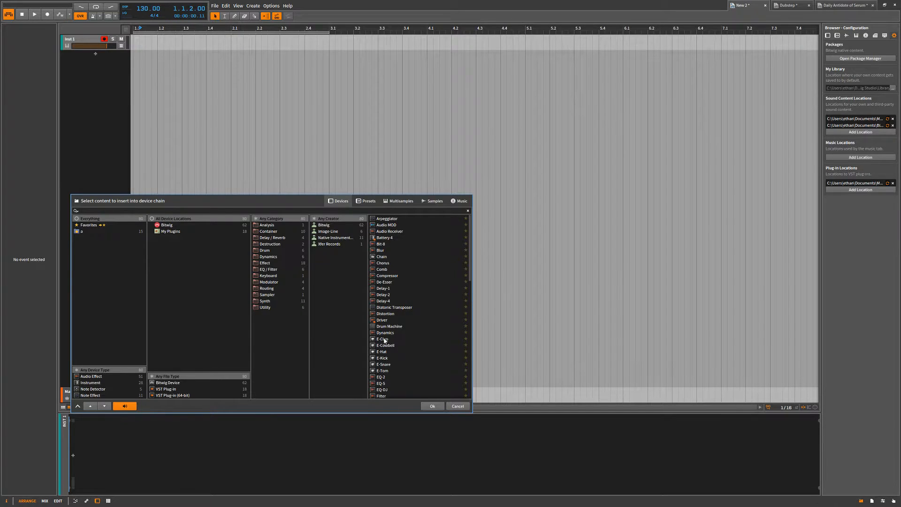
left_click(436, 406)
double_click(144, 44)
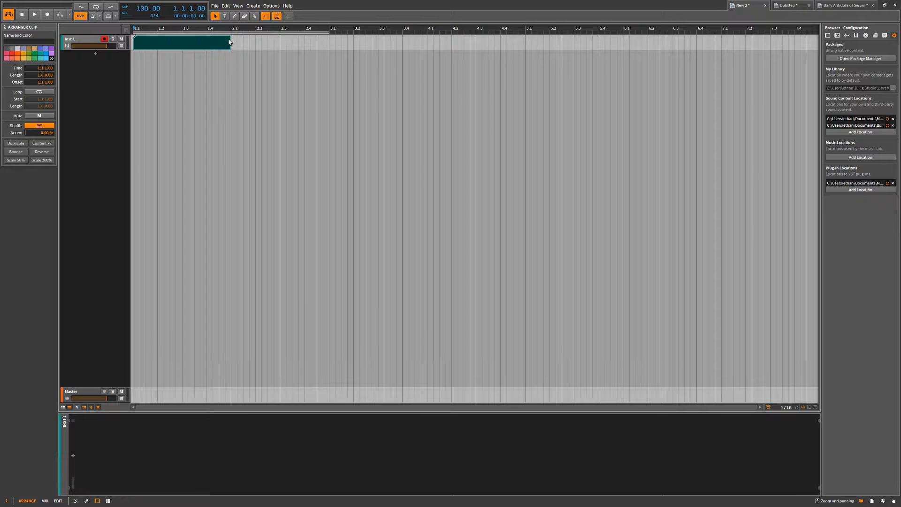
Shorten the clip on the Inst 1 track to a length of 0.1.2.50 and delete it.
left_click_drag(232, 39, 189, 58)
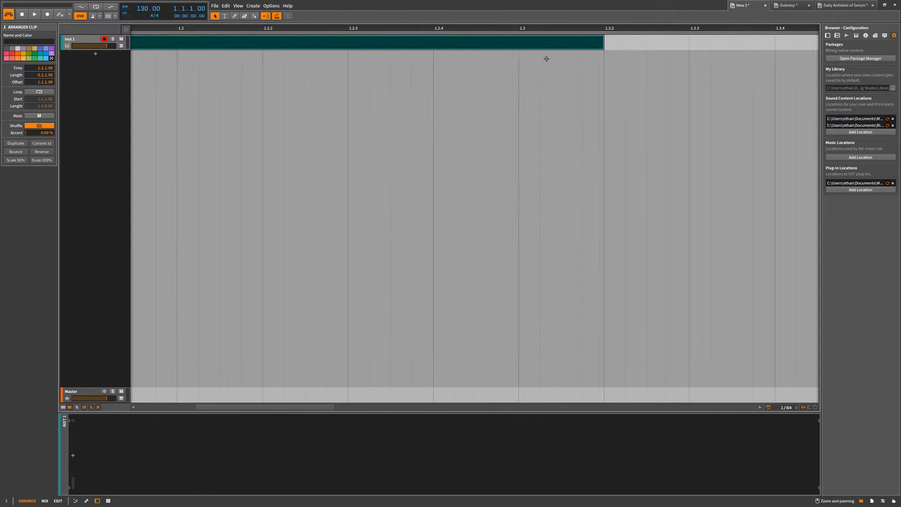
left_click_drag(603, 42, 390, 60)
left_click_drag(297, 90, 264, 89)
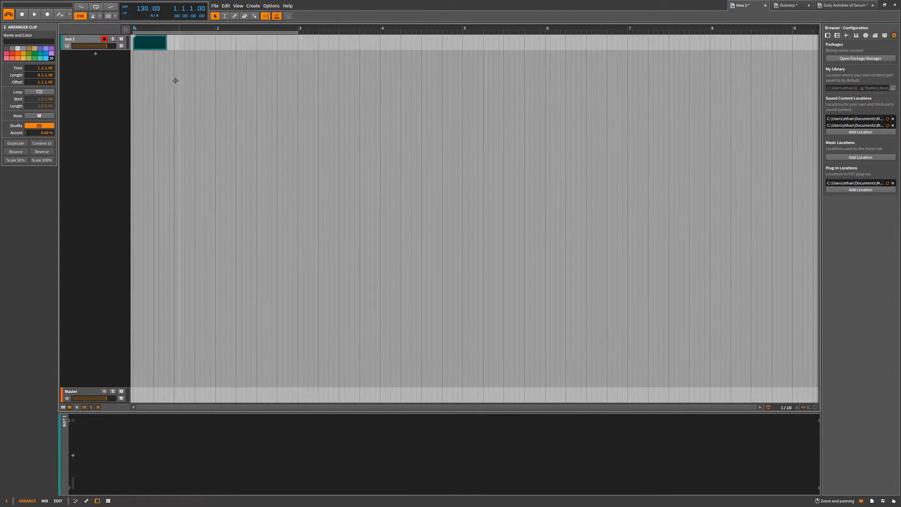
key("Delete")
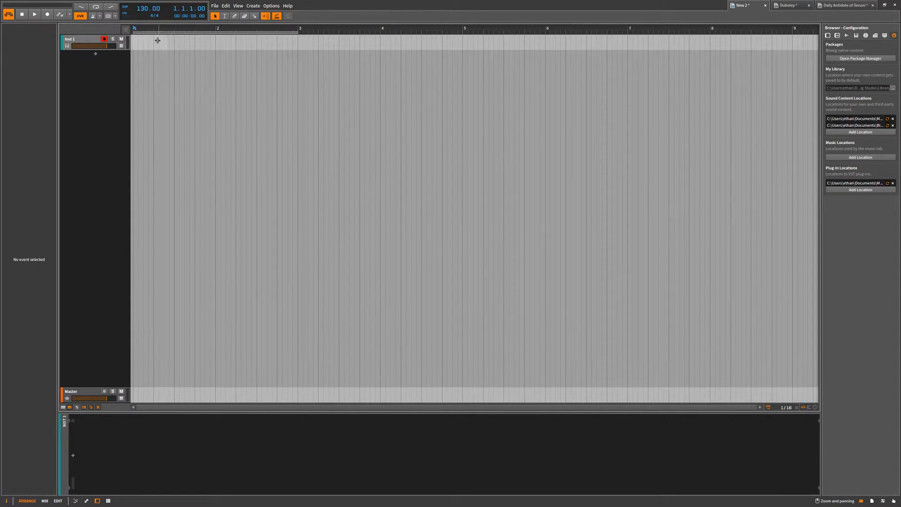
Add a new clip at the start of the Inst 1 track and adjust its end to a length of 1.0.0.00.
double_click(133, 42)
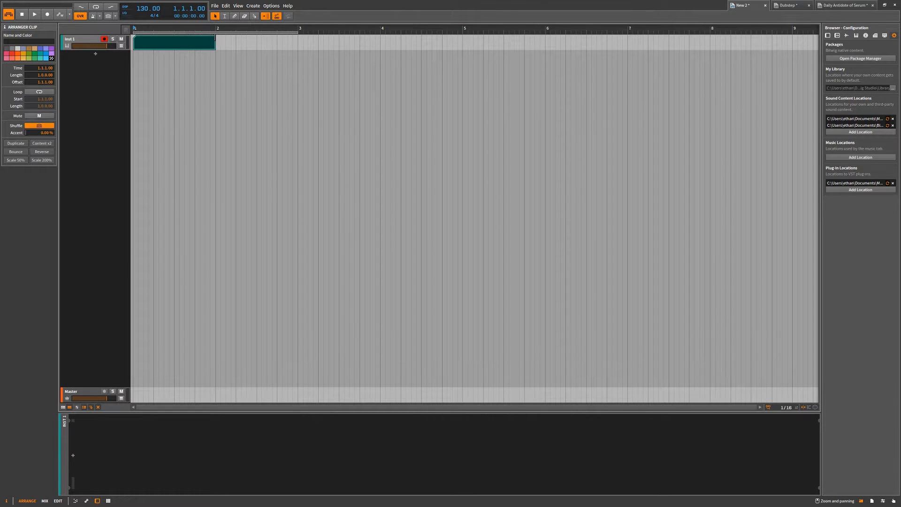
left_click_drag(215, 45, 220, 47)
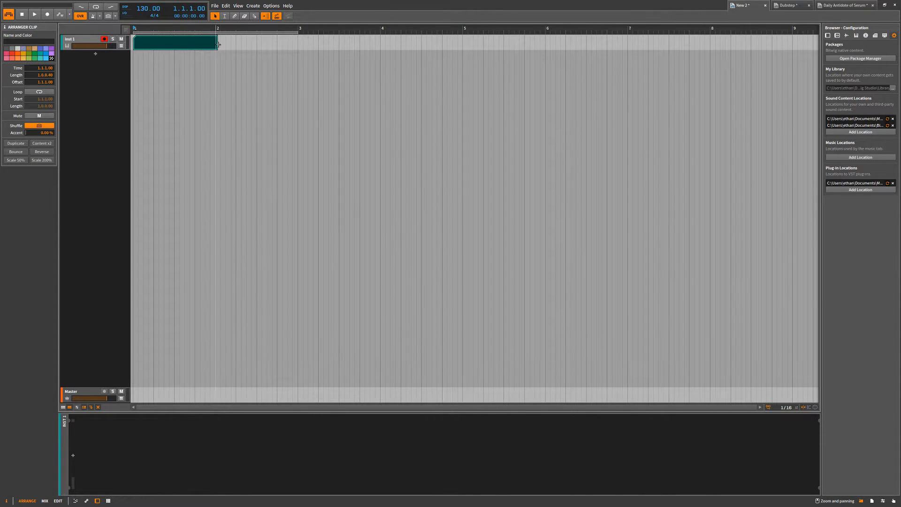
left_click(226, 65)
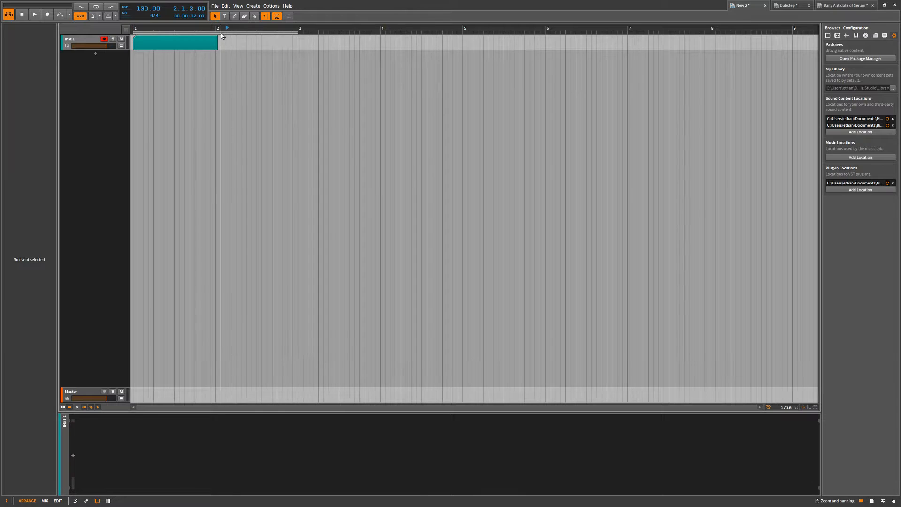
left_click_drag(217, 40, 217, 42)
left_click(217, 41)
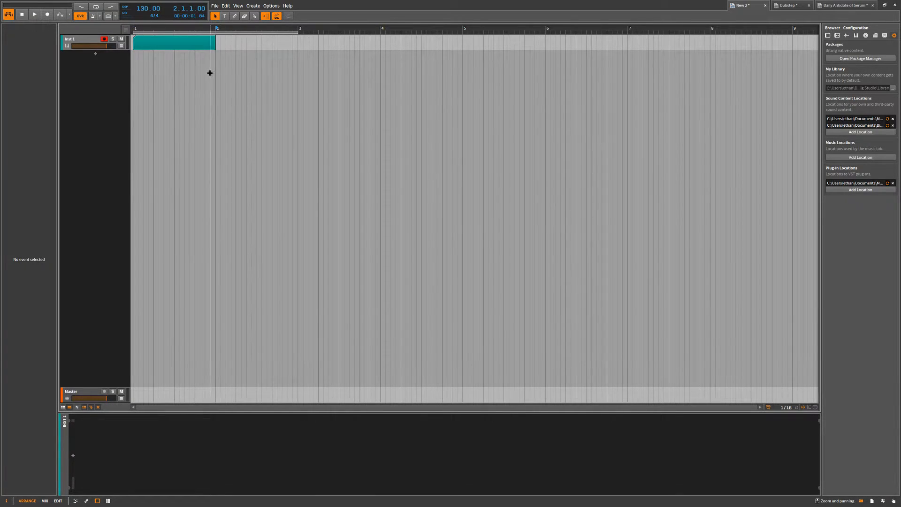
left_click(215, 40)
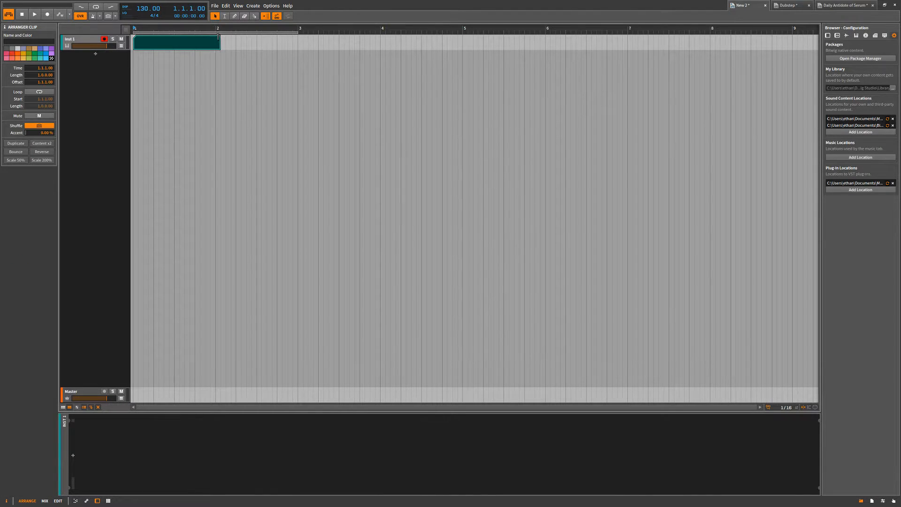
left_click_drag(218, 36, 216, 37)
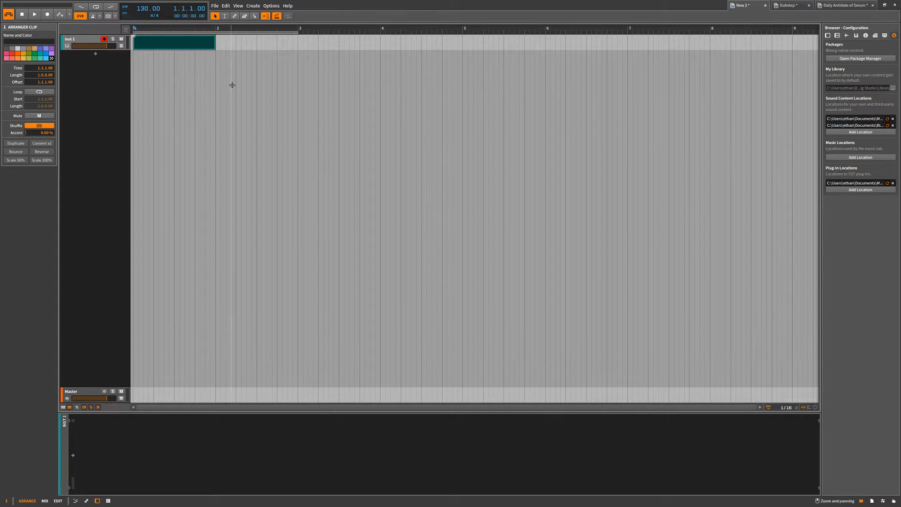
left_click(217, 83)
Colour the clip on the Inst 1 track orange and look over the editing commands available for it.
left_click(167, 39)
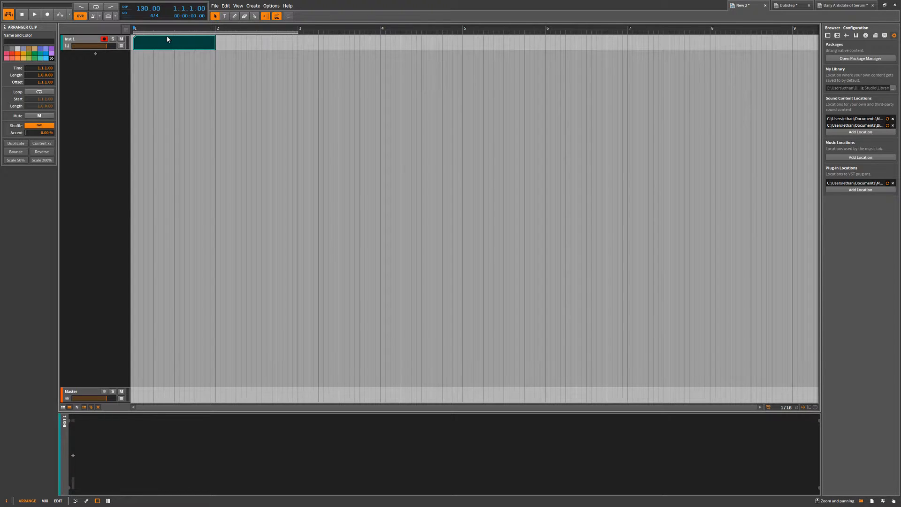
left_click(12, 53)
left_click(17, 57)
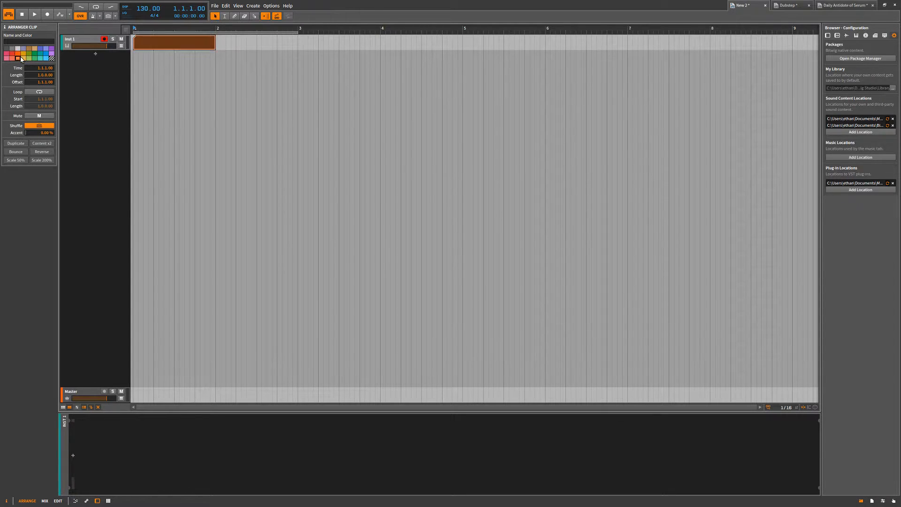
right_click(172, 45)
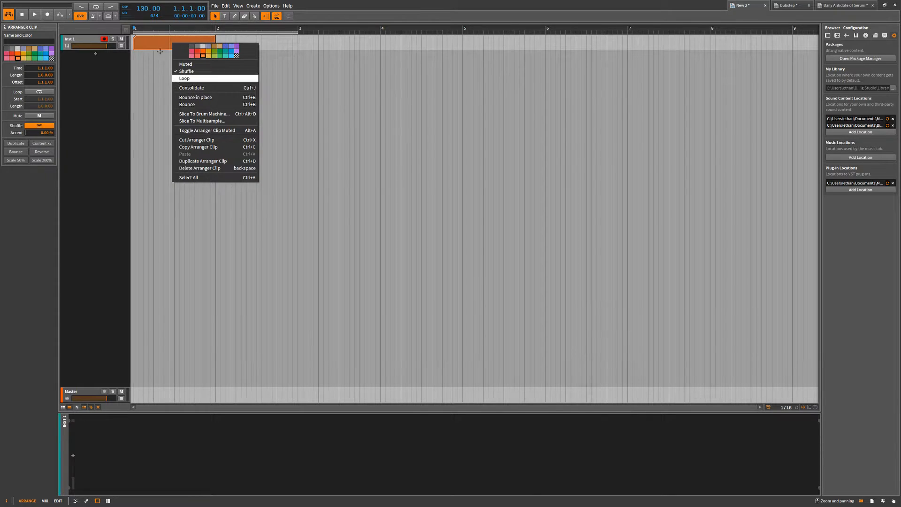
left_click(161, 49)
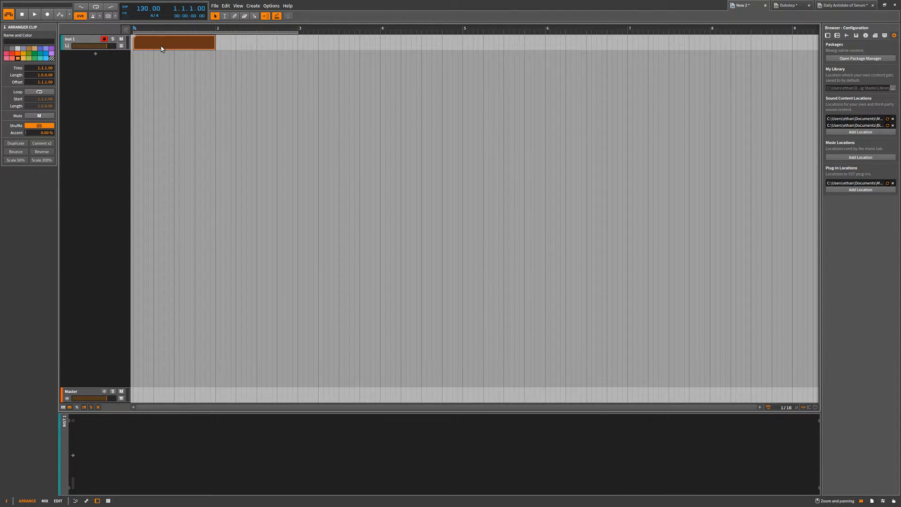
Name the orange clip Midi and rename its instrument track Midi as well.
left_click(47, 42)
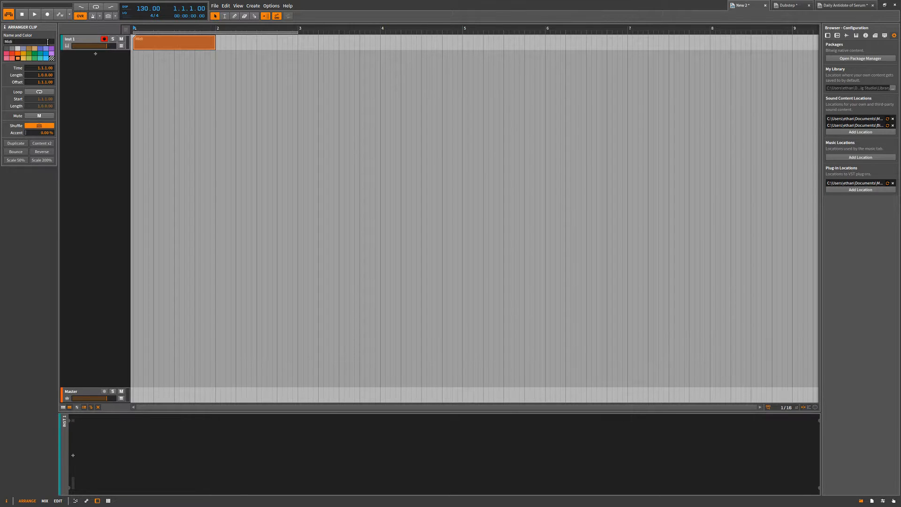
left_click(287, 100)
left_click(87, 45)
left_click(45, 37)
type("Midi")
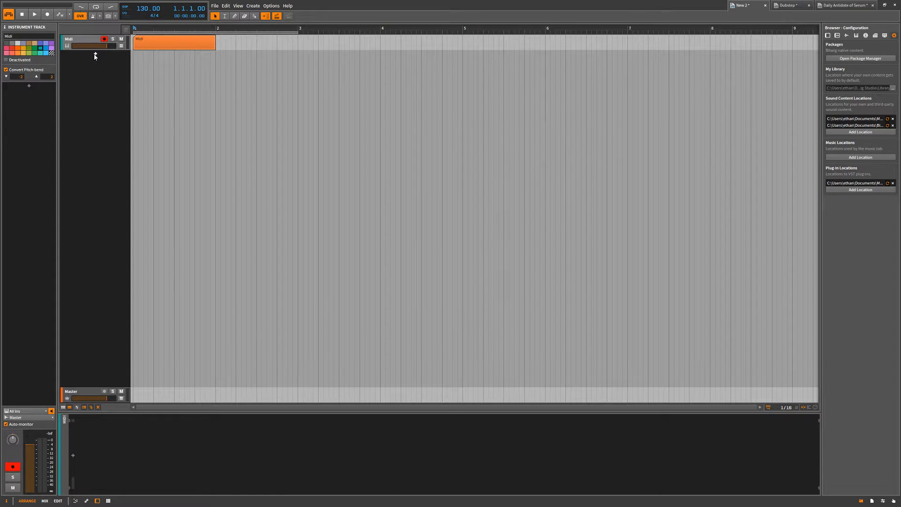
Add an EQ-5 device to the Midi track and rename the device EQUALIZER.
left_click(29, 87)
type("eq")
double_click(379, 224)
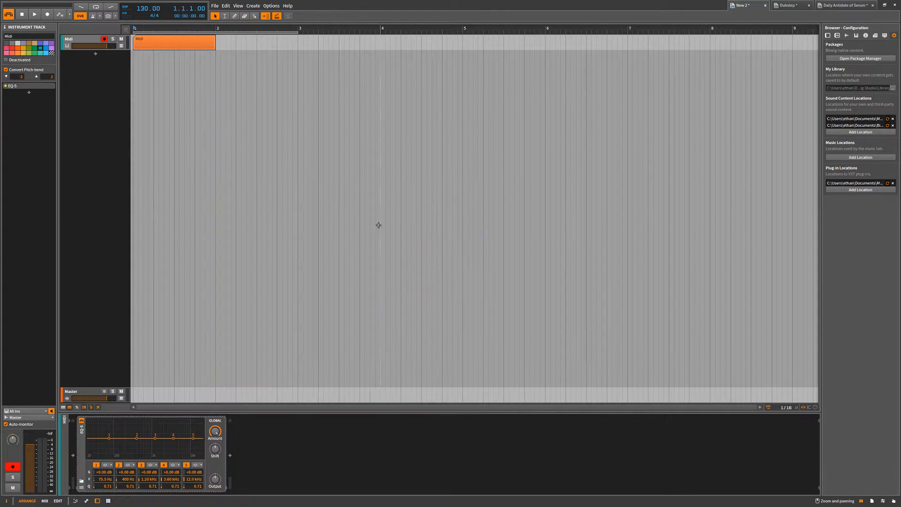
left_click(40, 86)
left_click(32, 35)
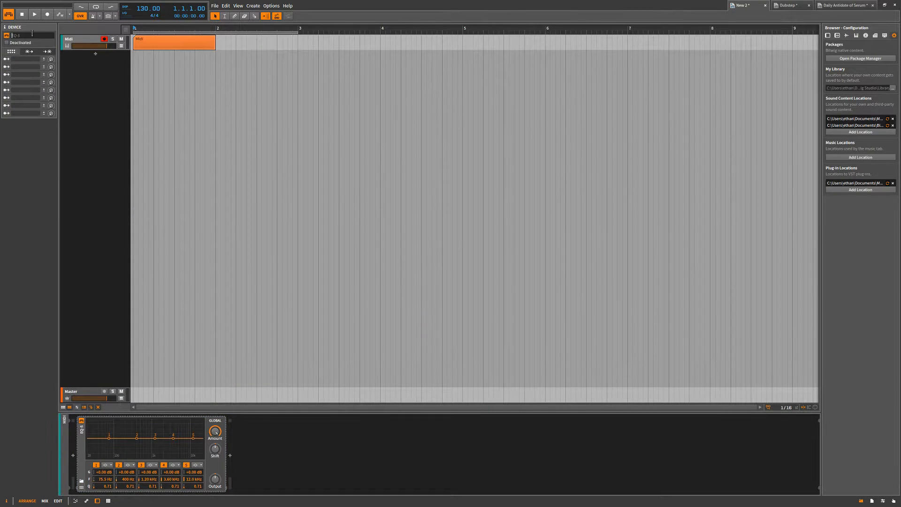
type("E")
left_click(150, 207)
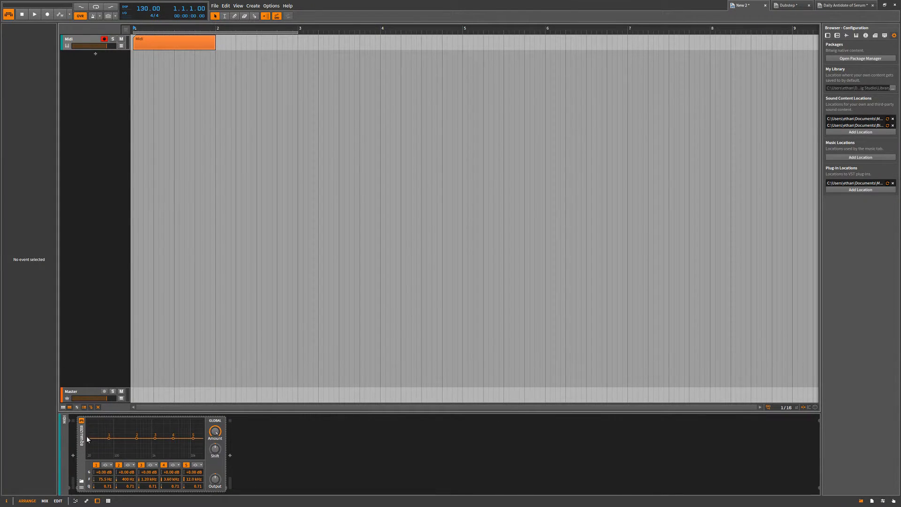
Collapse and expand the EQUALIZER device on the Midi track, then delete it from the chain.
left_click(80, 449)
double_click(80, 449)
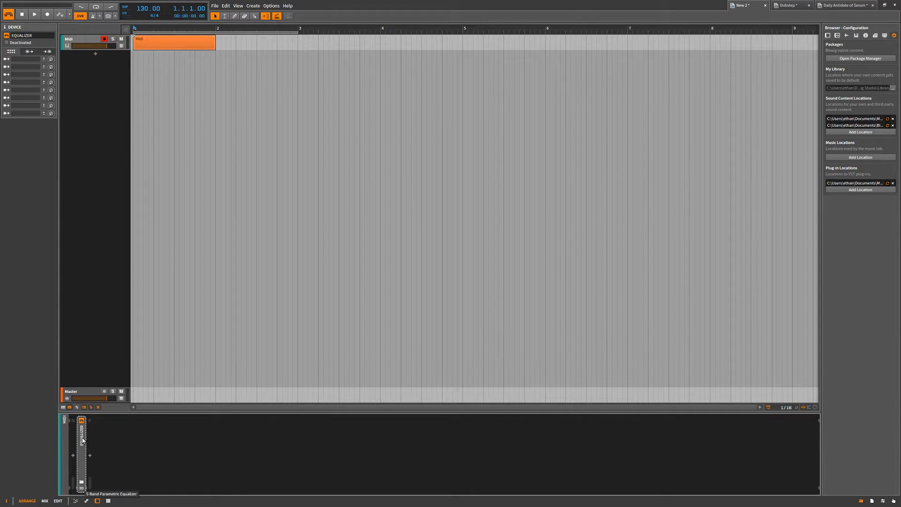
double_click(84, 454)
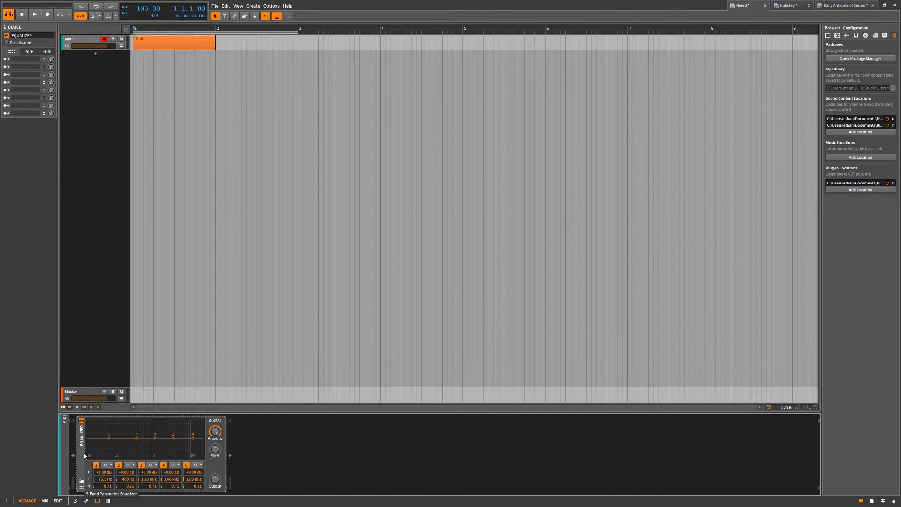
double_click(84, 453)
double_click(84, 454)
key("Delete")
Insert Bit-8, Guitar Rig 5 and Ladder one after another in the Midi track's device chain and close the plug-in window.
left_click(73, 454)
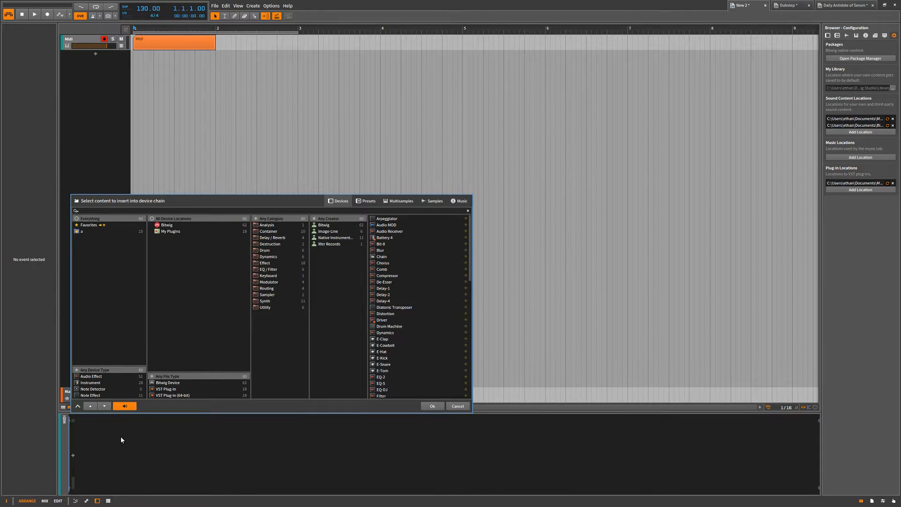
left_click(392, 244)
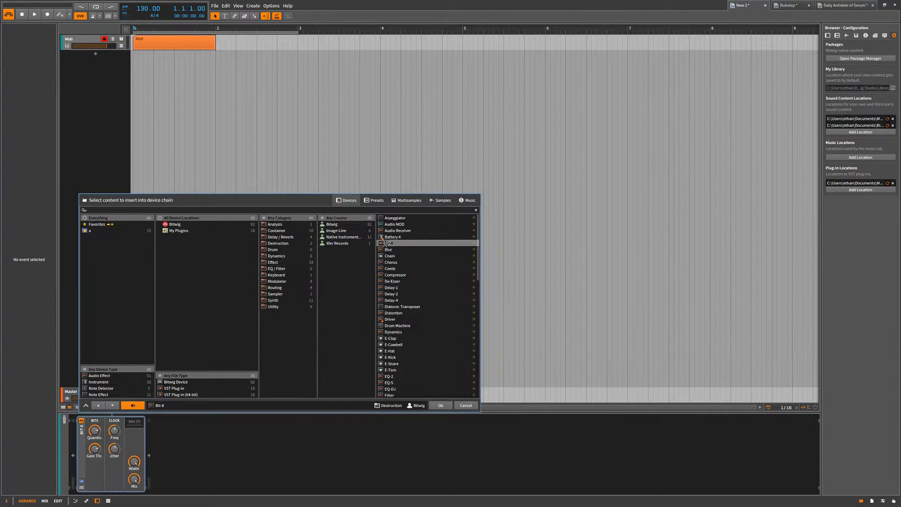
left_click(432, 406)
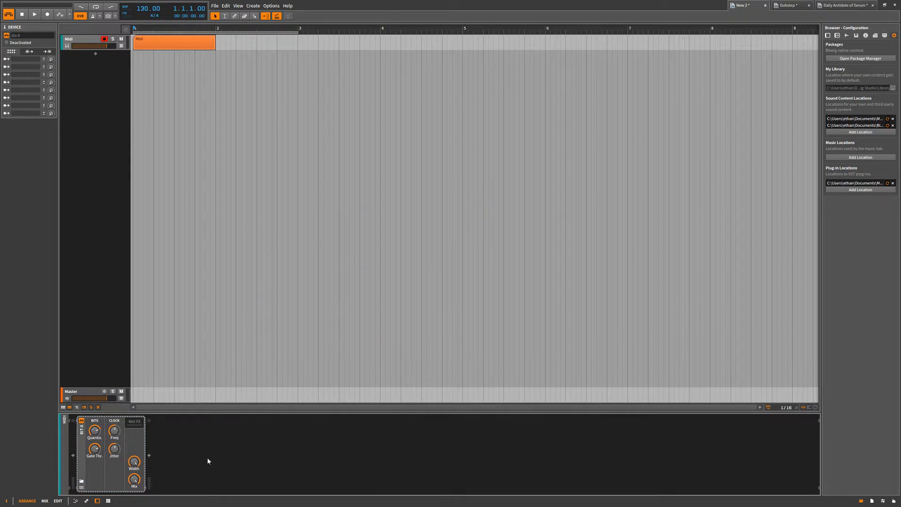
left_click(149, 455)
left_click(457, 366)
double_click(457, 366)
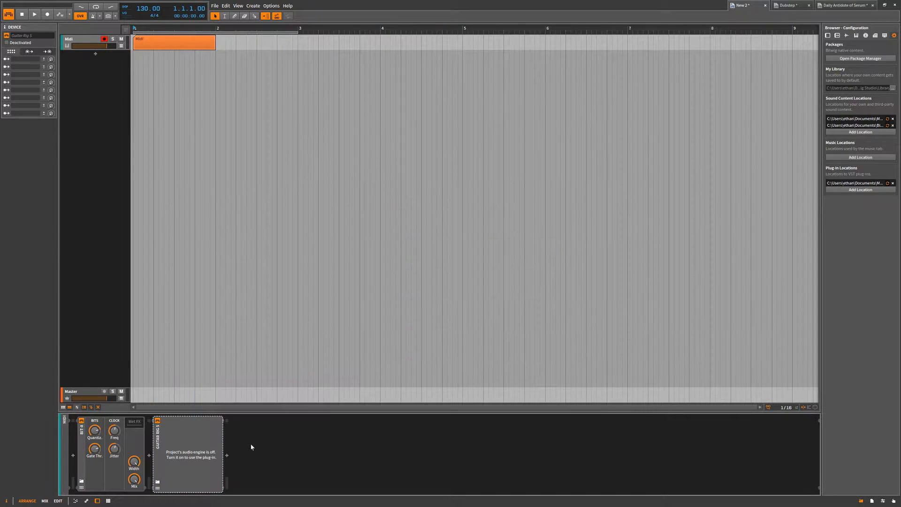
left_click(227, 456)
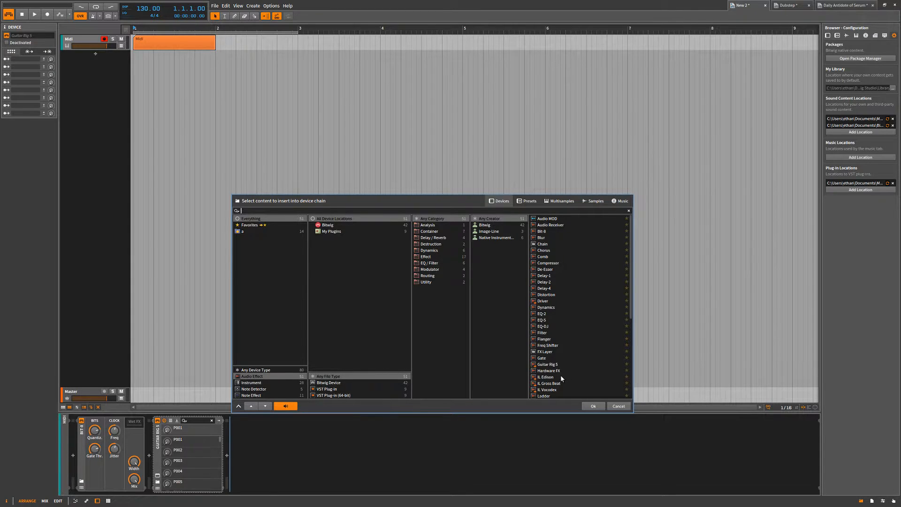
double_click(554, 396)
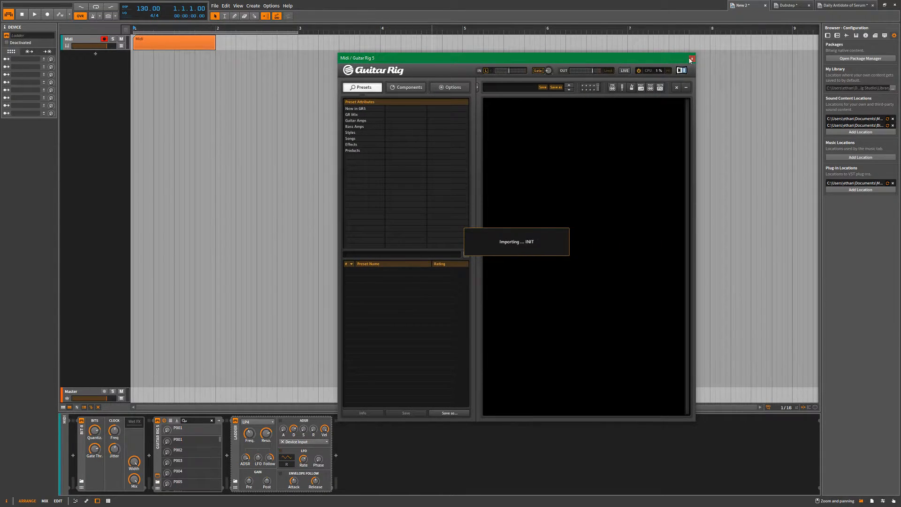
left_click(691, 58)
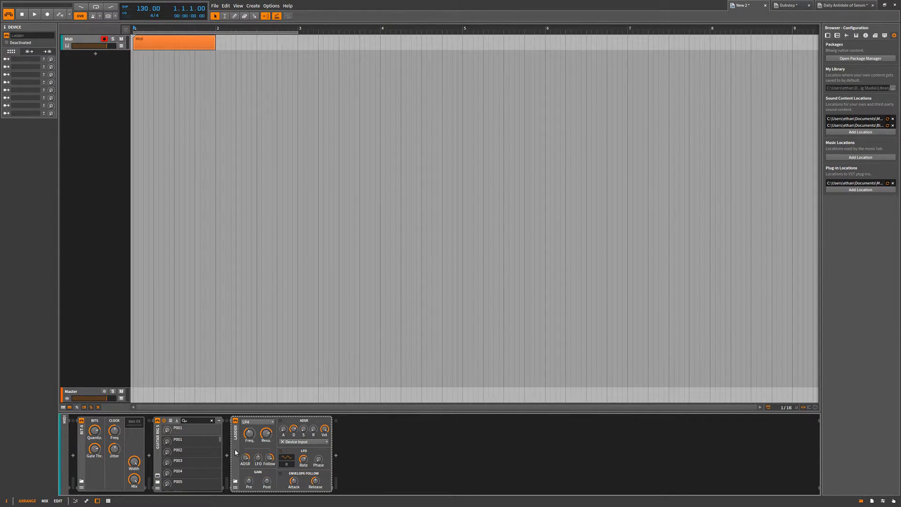
Select the Bit-8, Guitar Rig 5 and Ladder devices together and delete them.
left_click(157, 444)
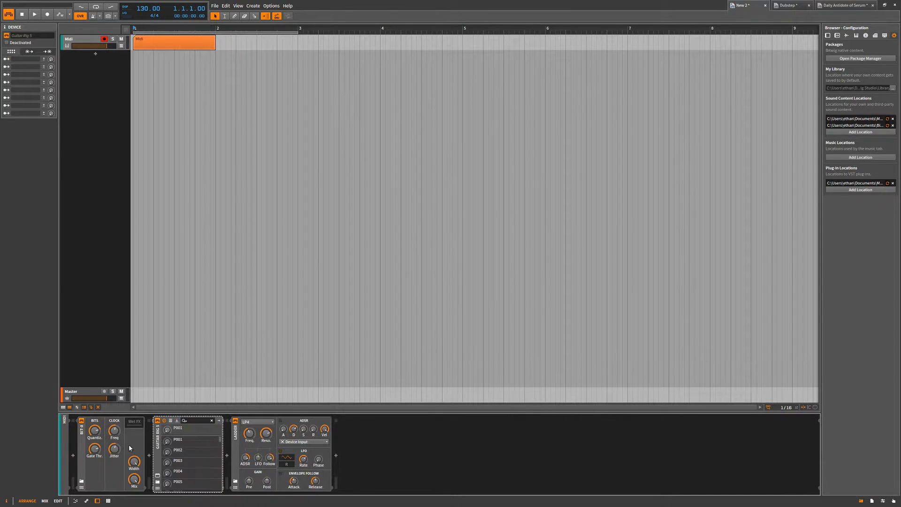
left_click(238, 441)
left_click(83, 447, "shift")
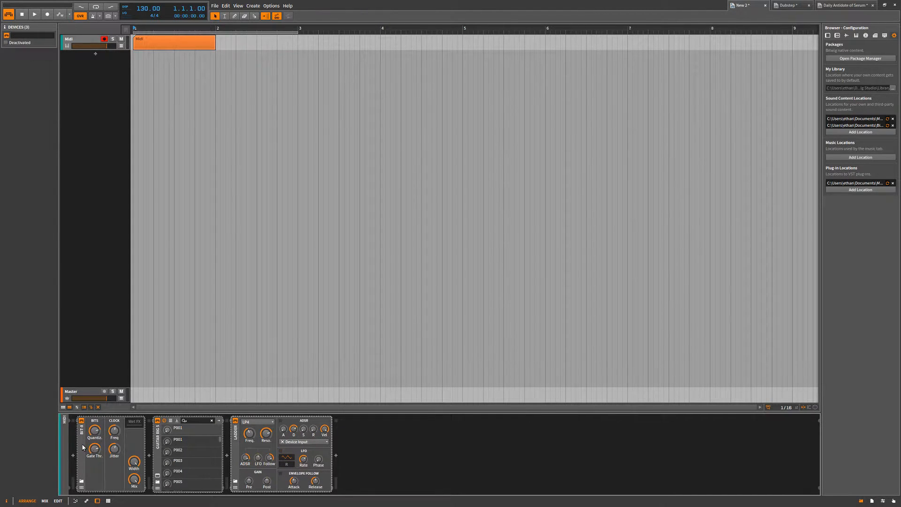
key("Delete")
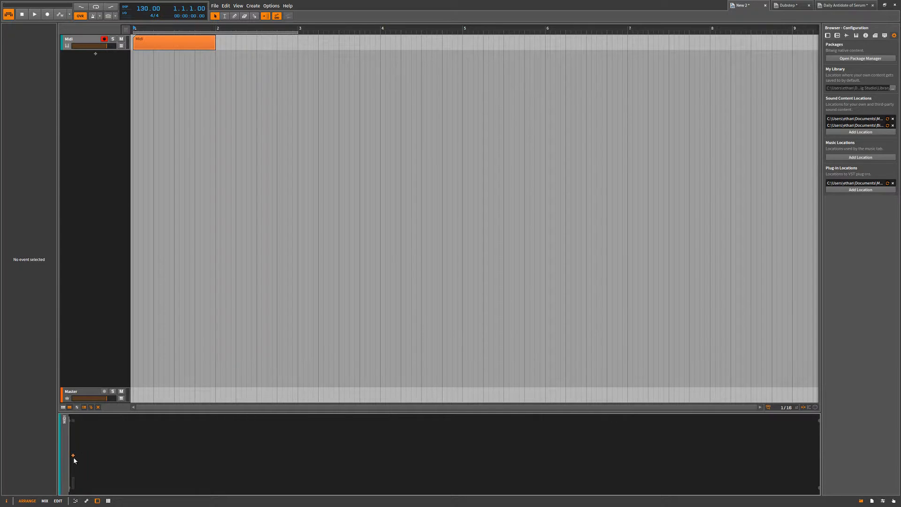
Insert the Serum_x64 synth on the Midi track and reposition its plug-in window over the arranger.
left_click(74, 455)
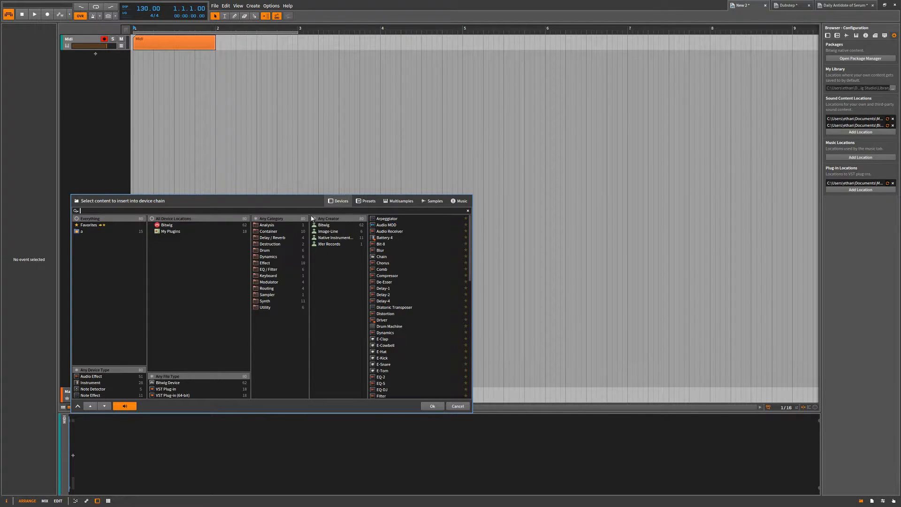
type("ser")
double_click(401, 219)
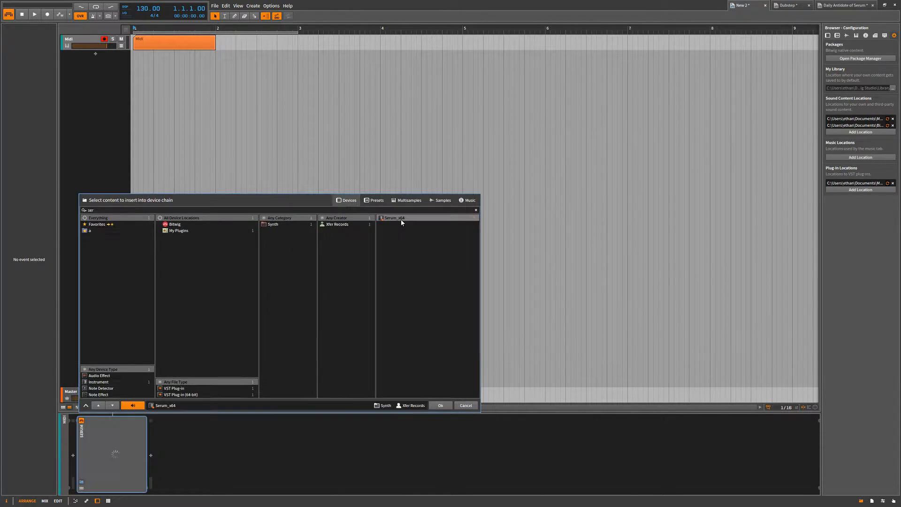
left_click_drag(144, 442, 136, 354)
left_click(578, 95)
left_click_drag(577, 94, 479, 101)
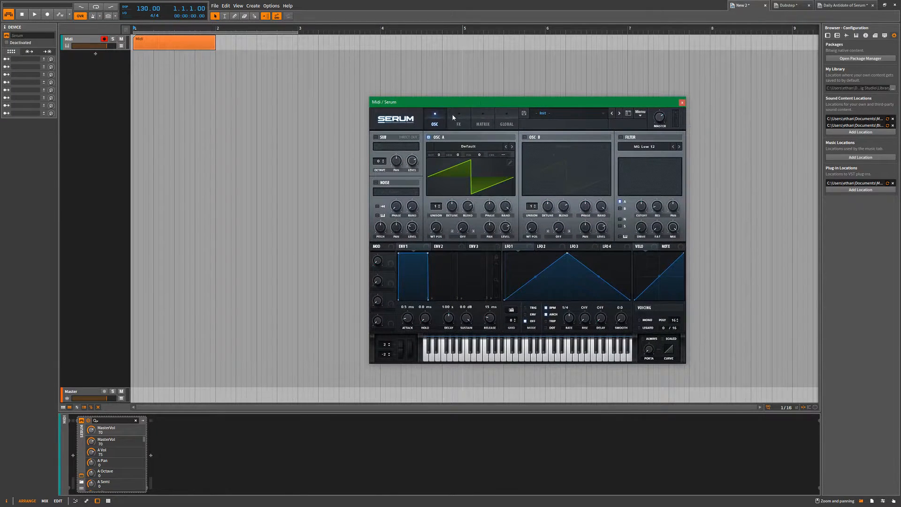
Show Serum's macro knobs in the device chain and map the first macro to MasterVol.
left_click(80, 477)
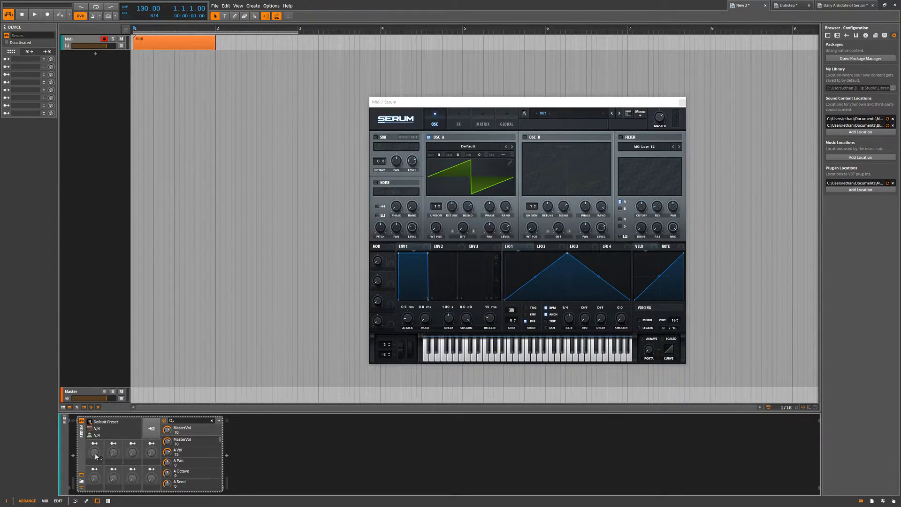
left_click(82, 488)
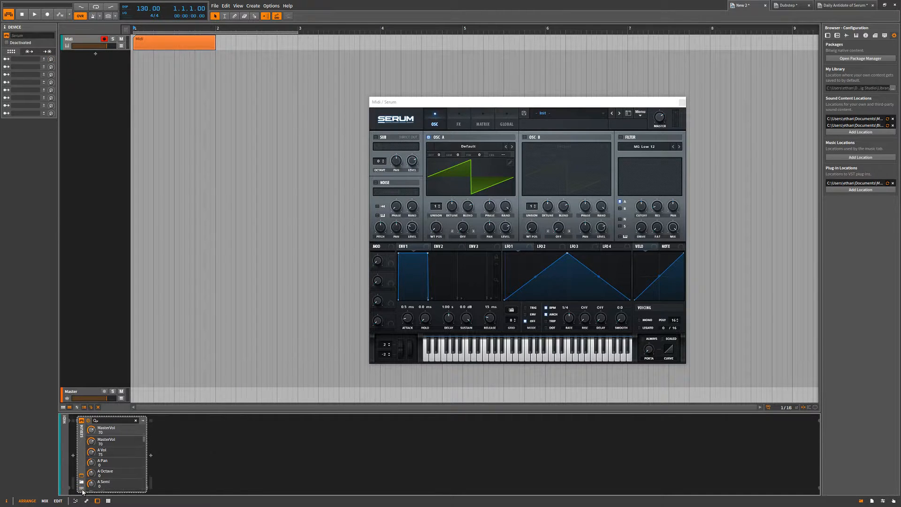
left_click(82, 488)
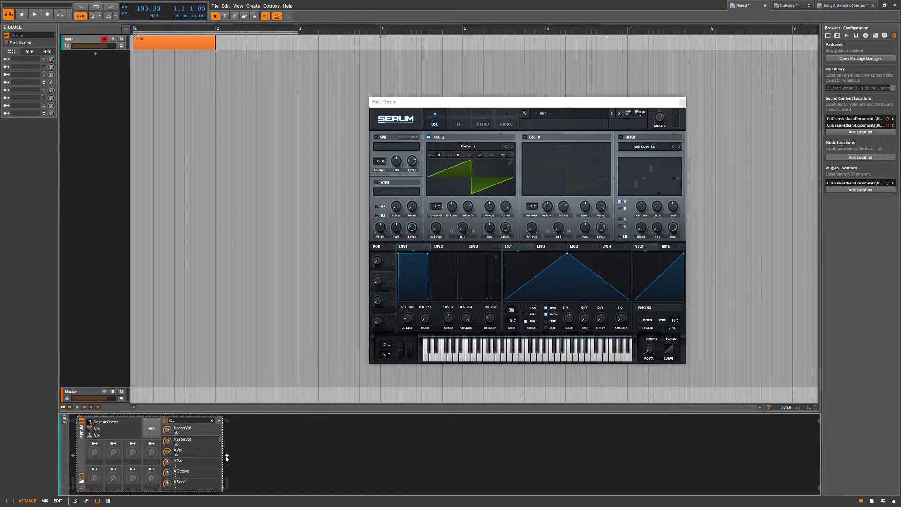
left_click(95, 443)
left_click(168, 433)
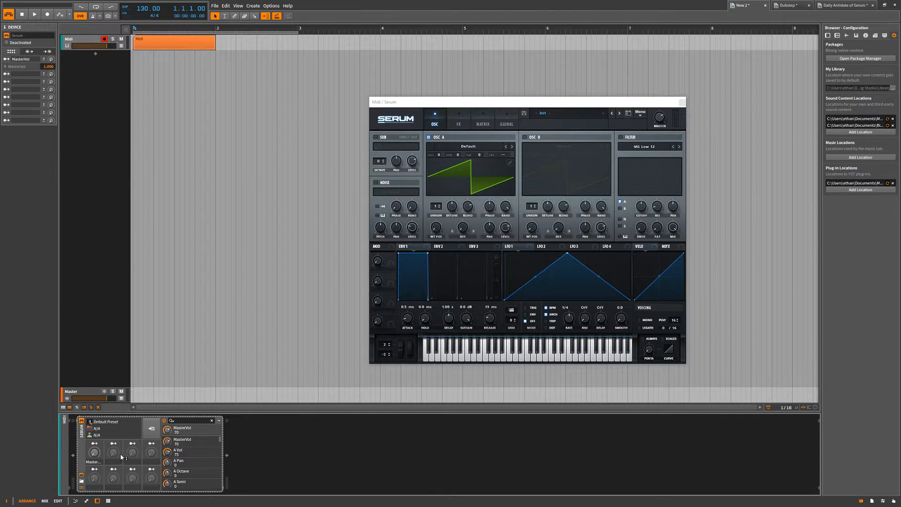
Test the MasterVol macro by raising it to 100%, resetting it, moving Serum's master knob and raising the macro to 100% again.
mouse_move(94, 455)
left_mouse_down()
mouse_move(94, 441)
mouse_move(94, 455)
left_mouse_up()
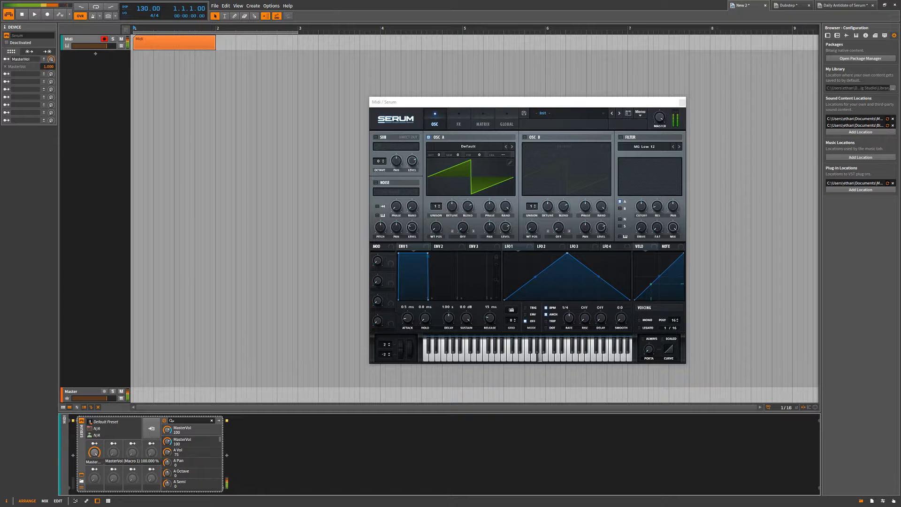
double_click(93, 455)
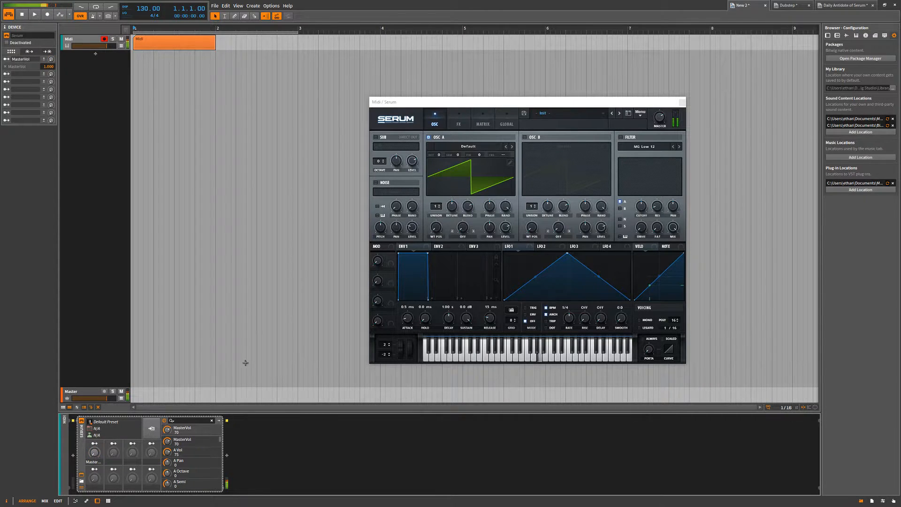
left_click_drag(660, 117, 656, 168)
left_click_drag(94, 453, 95, 382)
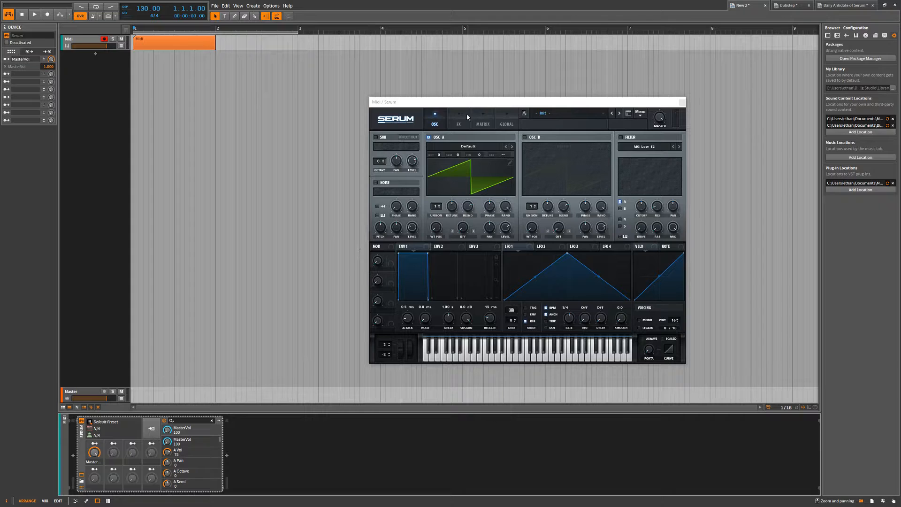
Adjust Serum's own Macro 2 and Macro 1 knobs, turn the MasterVol macro down to 0 and reposition the Serum window.
left_click_drag(464, 107, 302, 73)
left_click_drag(215, 247, 221, 299)
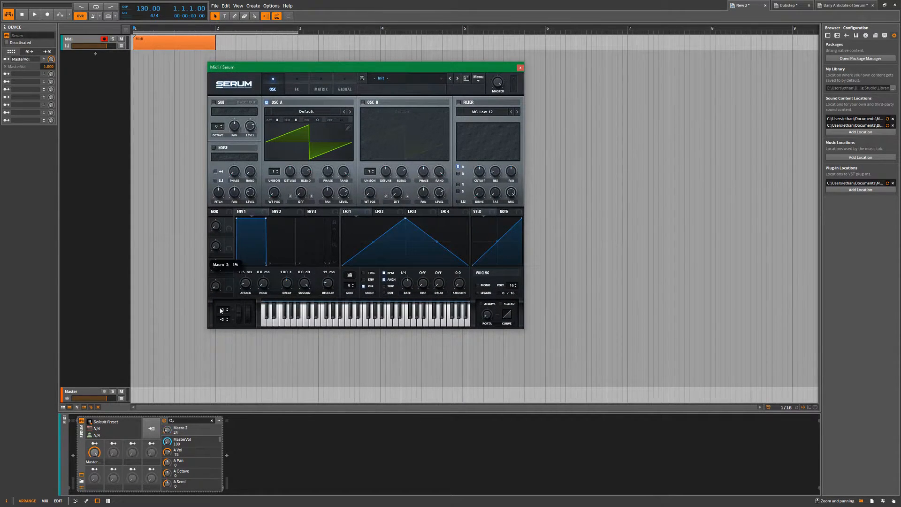
left_click(218, 228)
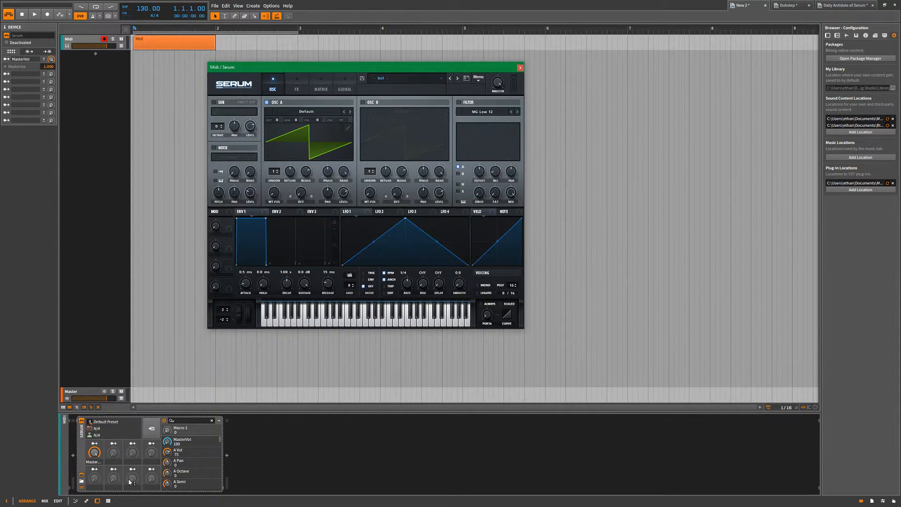
left_click(98, 455)
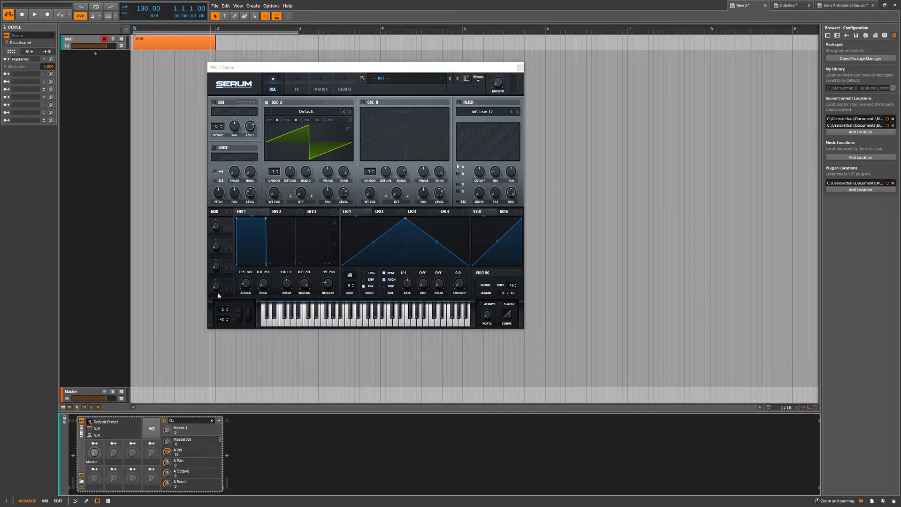
left_click_drag(253, 68, 359, 65)
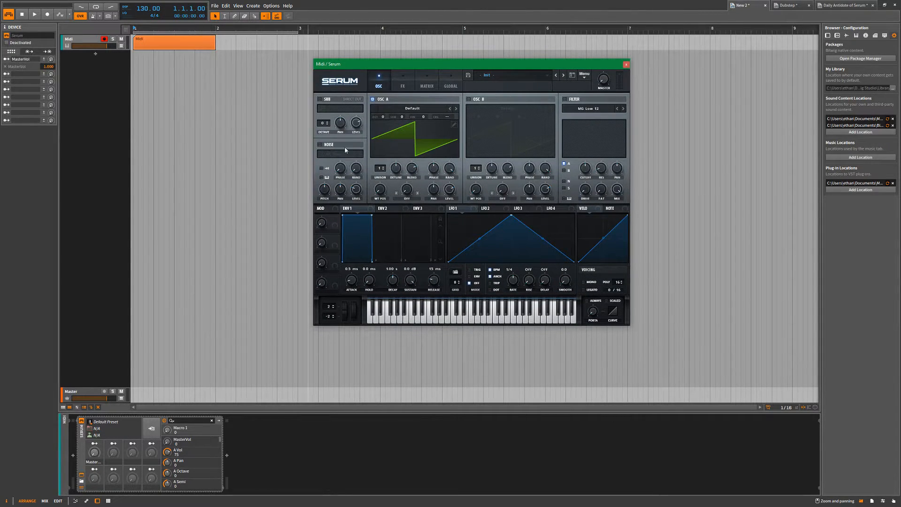
Filter Serum's parameter list by "pitch" and turn the Pitch Bend parameter to 0.64.
left_click(207, 421)
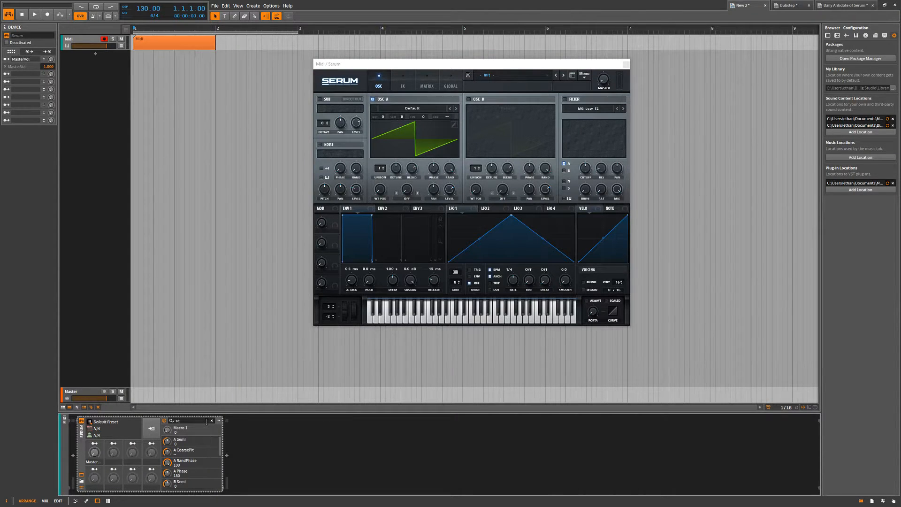
type("pitch")
mouse_move(168, 474)
left_mouse_down()
mouse_move(168, 451)
mouse_move(168, 477)
left_mouse_up()
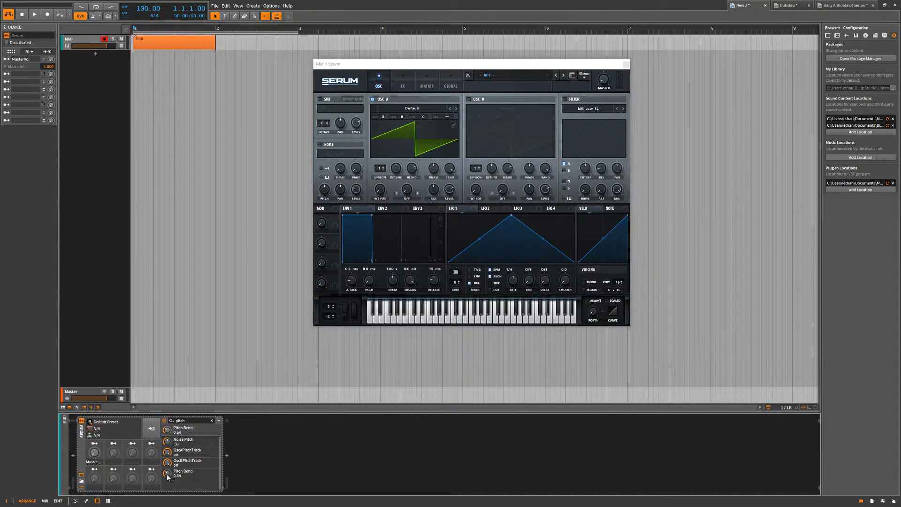
left_click_drag(380, 312, 404, 322)
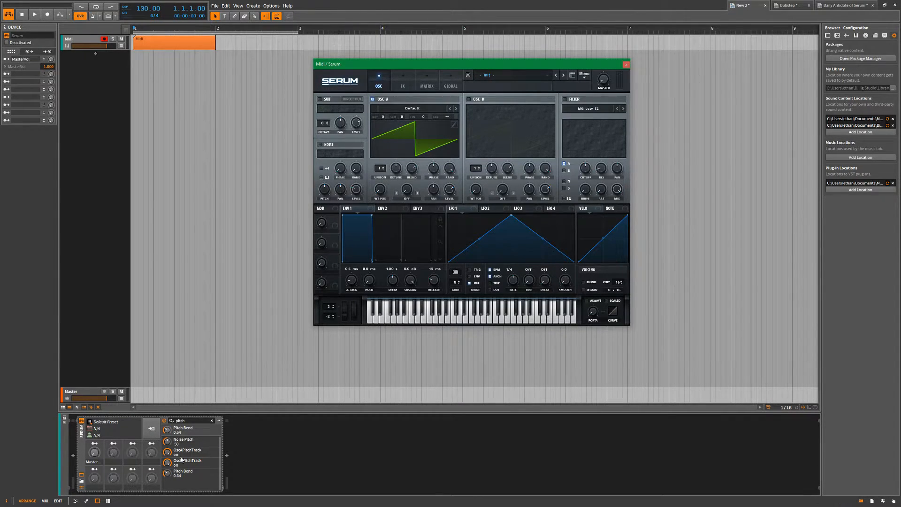
Try the values 2 and 0 for Serum's Pitch Bend parameter, then turn its knob to 0.02.
left_click(171, 474)
double_click(168, 474)
type("2")
key("Return")
double_click(167, 473)
type("0")
key("Return")
left_click_drag(167, 473, 167, 422)
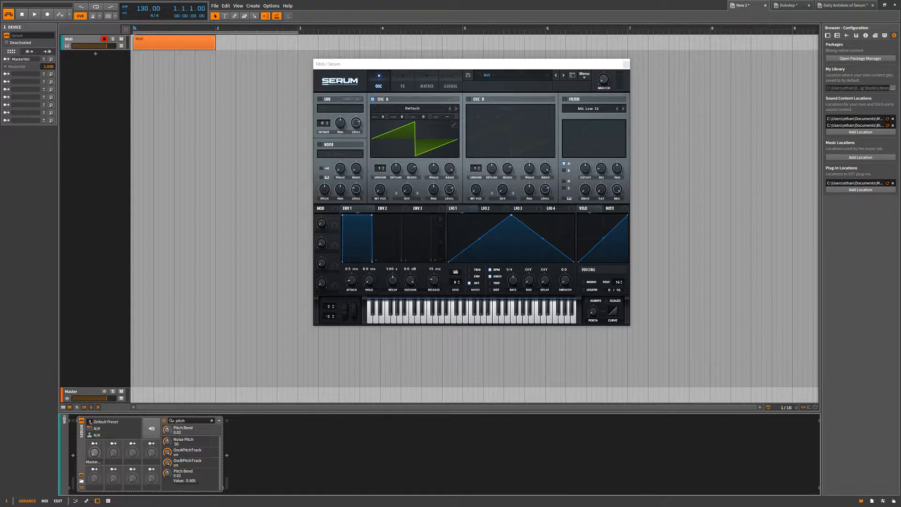
Reset Serum's Pitch Bend parameter to 0.00 and close the Serum window.
double_click(167, 473)
left_click(171, 484)
left_click(400, 322)
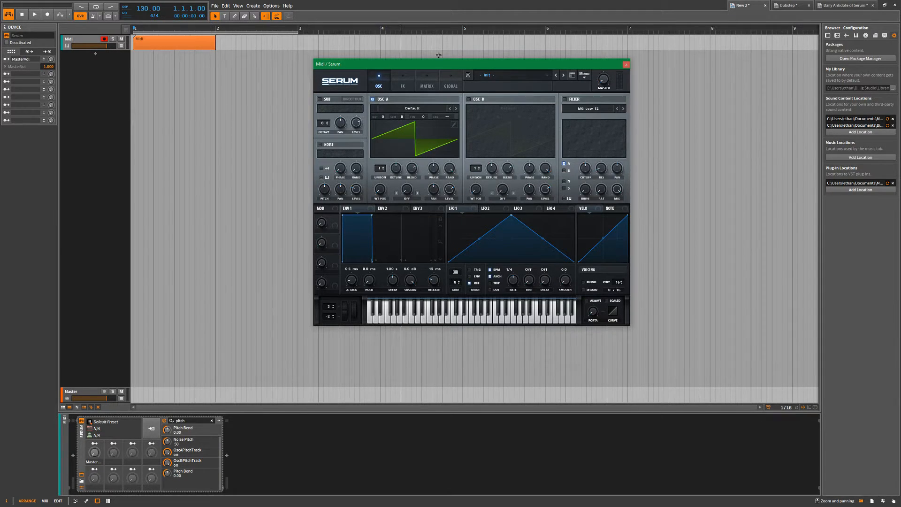
left_click(626, 64)
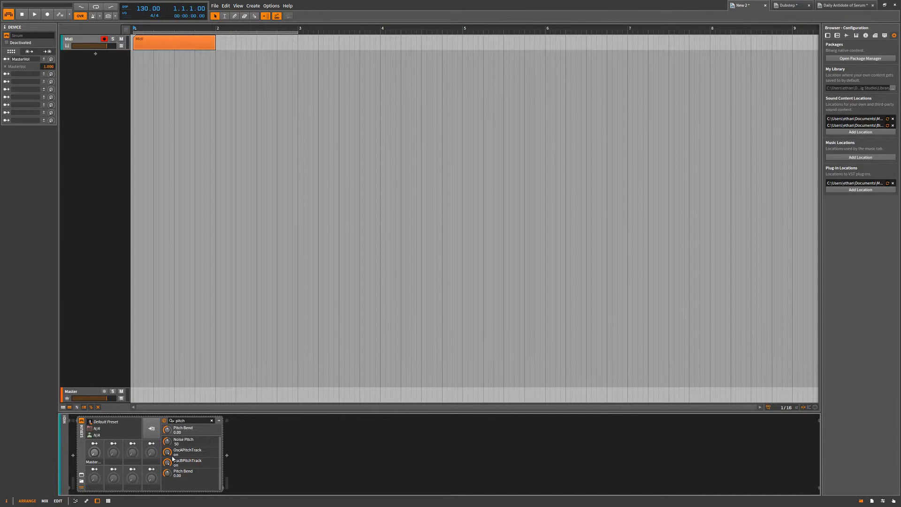
Reopen the Serum window, play notes on its keyboard and raise the master volume to about 100%.
left_click(82, 475)
left_click(452, 308)
left_click(458, 330)
left_click_drag(603, 79, 607, 11)
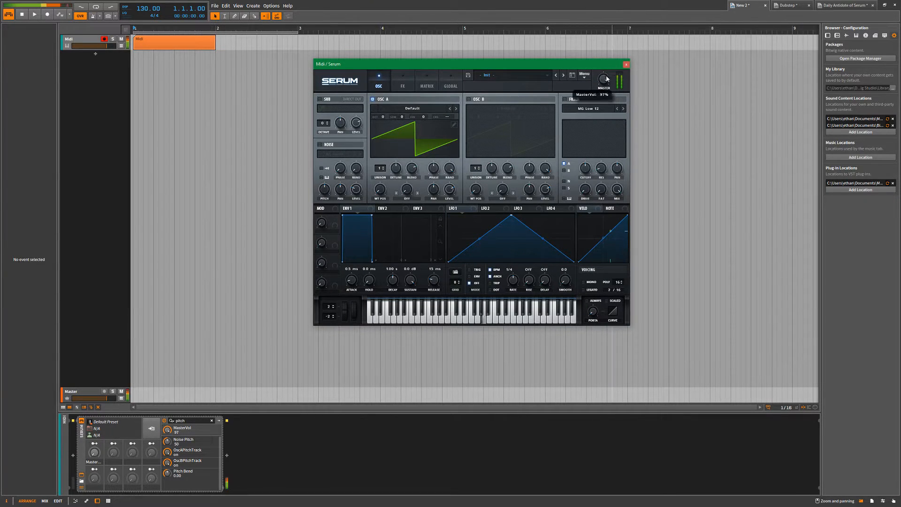
Load the Phased Reese wavetable into Serum's oscillator A.
left_click(412, 108)
mouse_move(402, 167)
left_click(513, 211)
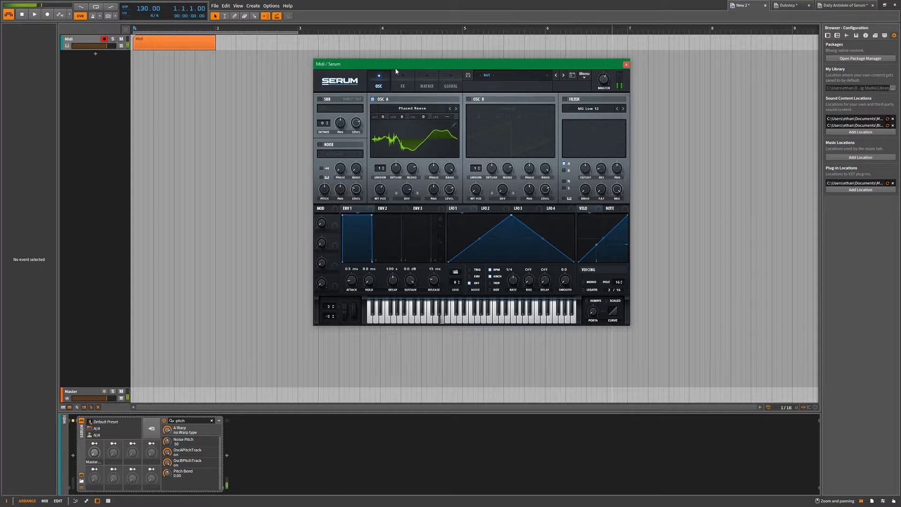
Enable Serum's Hyper/Dimension, Distortion, Flanger, Phaser, Chorus, Delay, Compressor, EQ and Reverb effects.
left_click(402, 80)
left_click(321, 100)
left_click(321, 111)
left_click(322, 122)
left_click(322, 132)
left_click(322, 142)
left_click(322, 153)
left_click(322, 164)
left_click(322, 185)
left_click(322, 174)
Give Serum's oscillator A a Bend warp mode and 16 unison voices, and recheck the effects page.
left_click(386, 81)
left_click(405, 199)
left_click(417, 247)
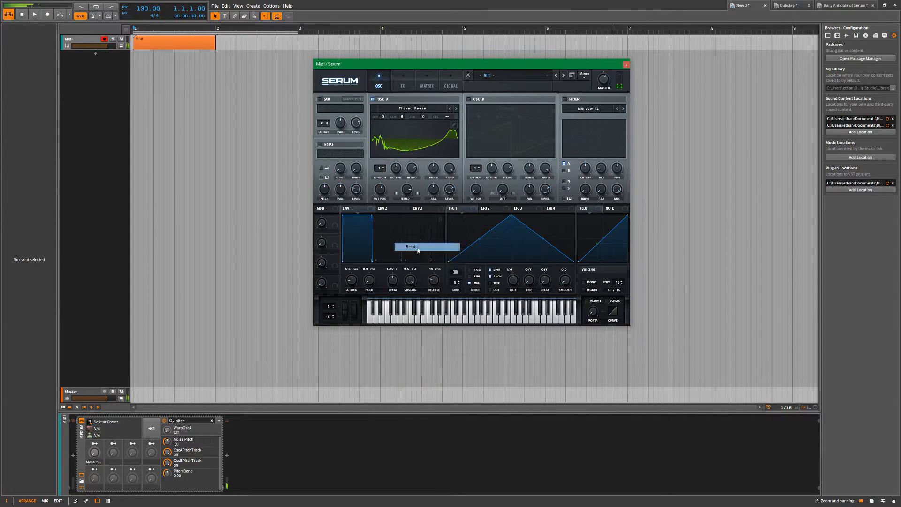
left_click_drag(381, 169, 397, 183)
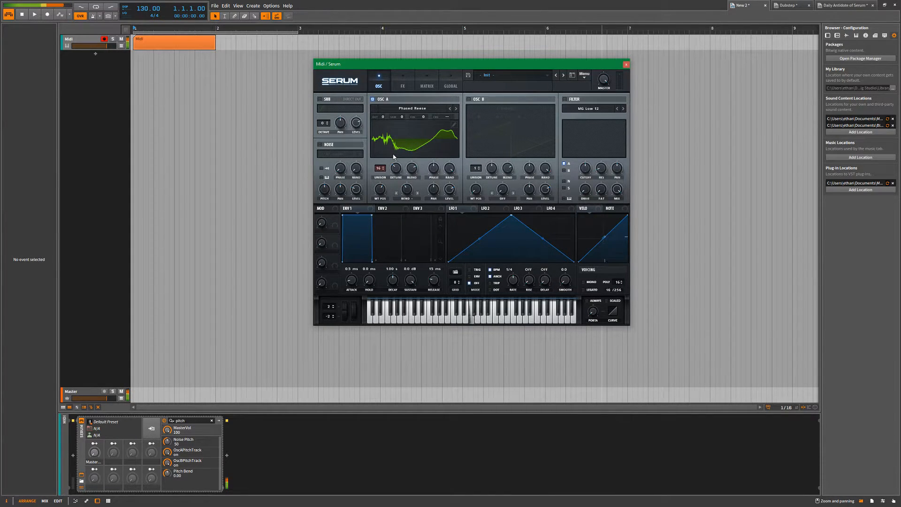
left_click(401, 82)
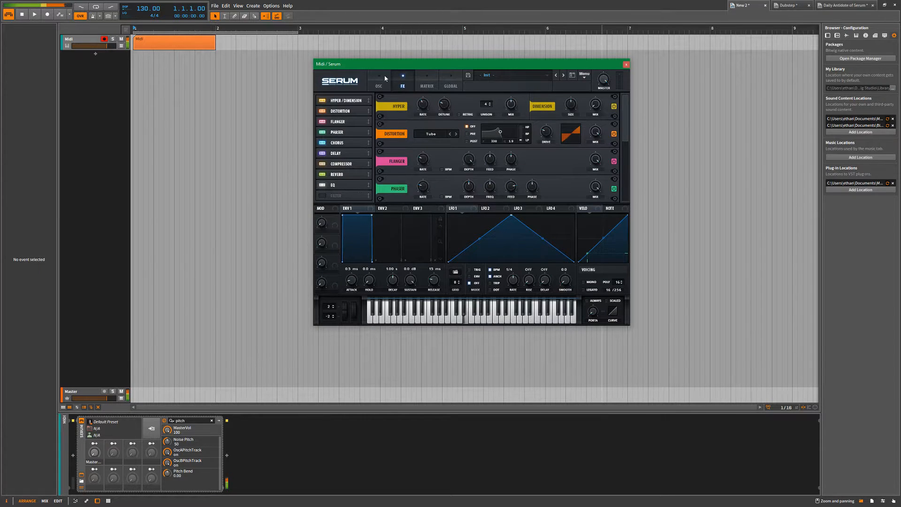
left_click(386, 78)
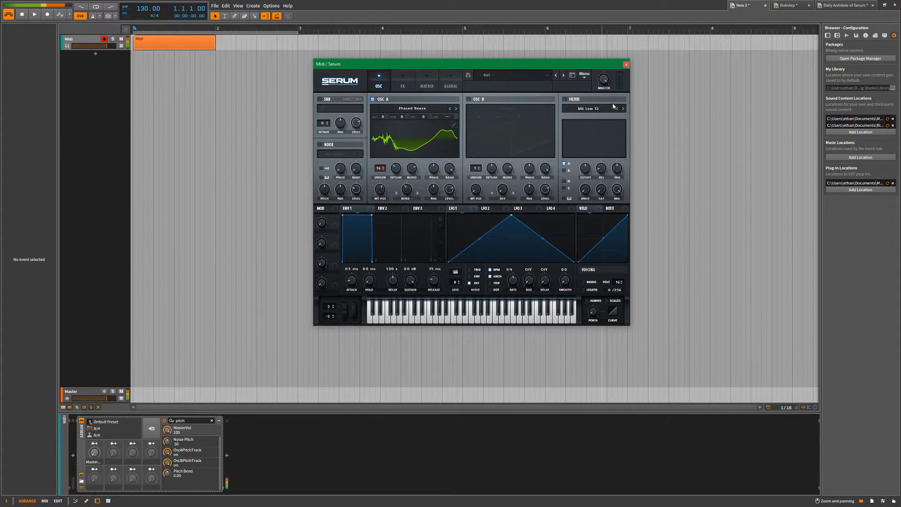
Enable Serum's filter and oscillator B, route oscillator B through the filter, and close the Serum window.
left_click(564, 99)
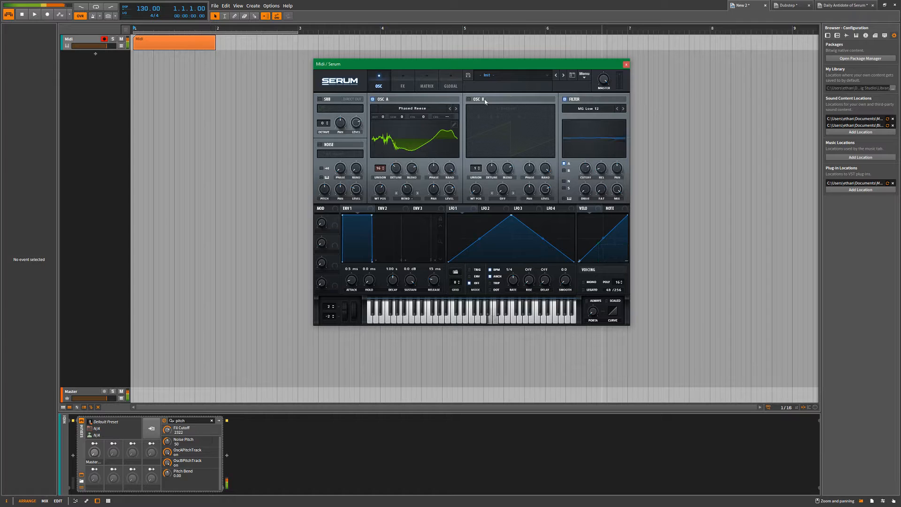
left_click(469, 99)
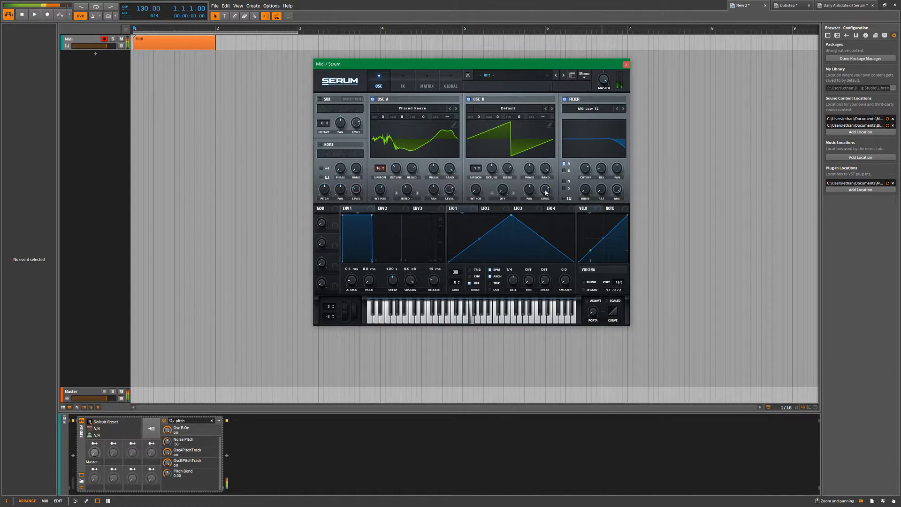
left_click(564, 171)
left_click(404, 83)
left_click(378, 83)
left_click(626, 64)
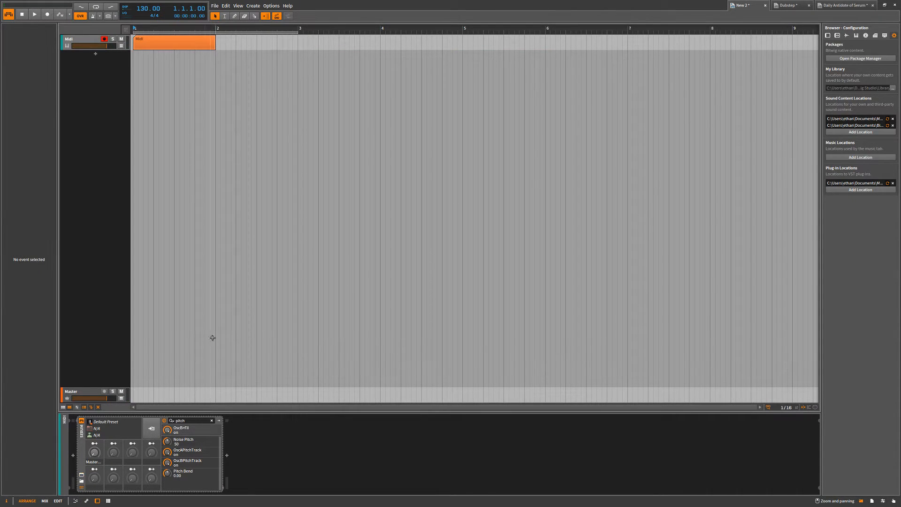
Save the Serum device to the library as a preset named "Deltete me".
left_click(155, 432)
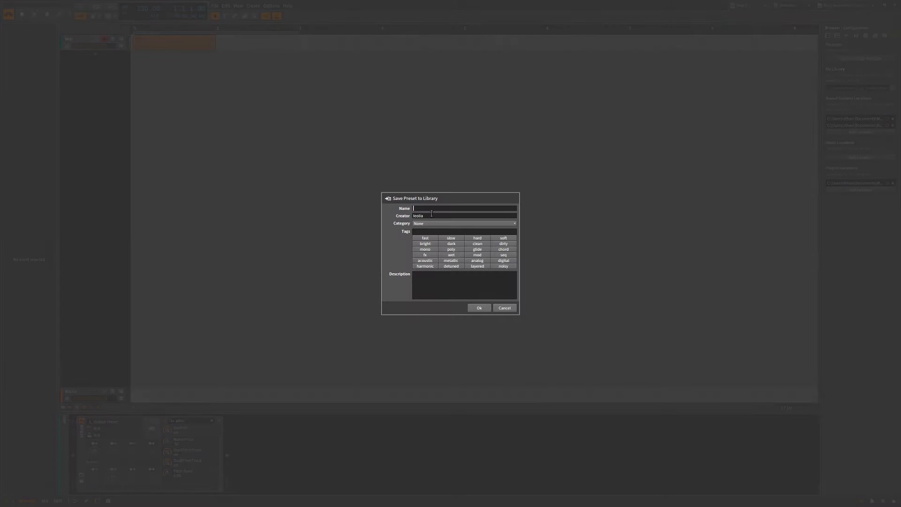
type("Deltete me")
left_click(426, 223)
left_click(479, 308)
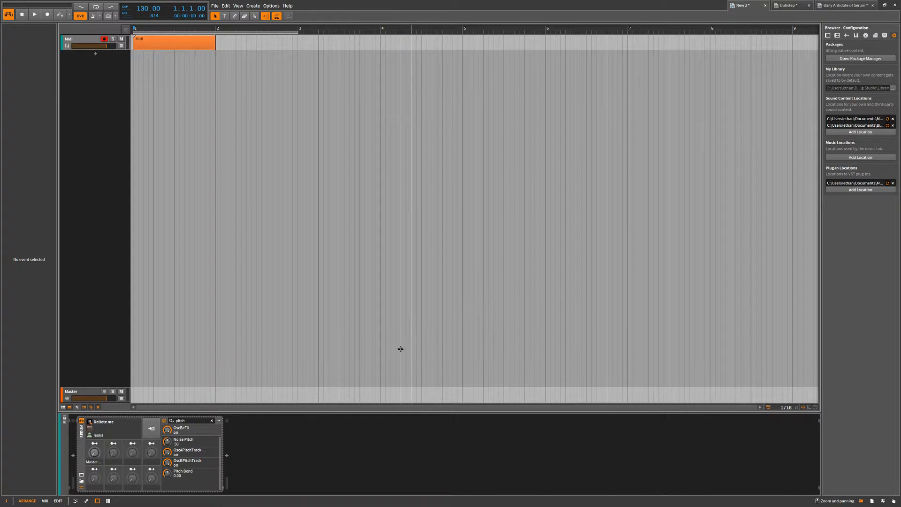
Delete the Serum device and the Midi track from the project.
left_click(81, 438)
key("Delete")
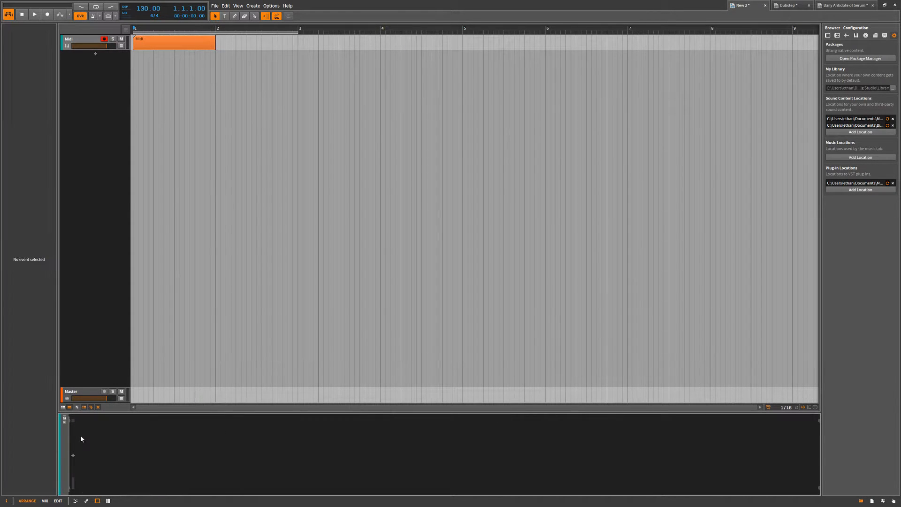
left_click(76, 47)
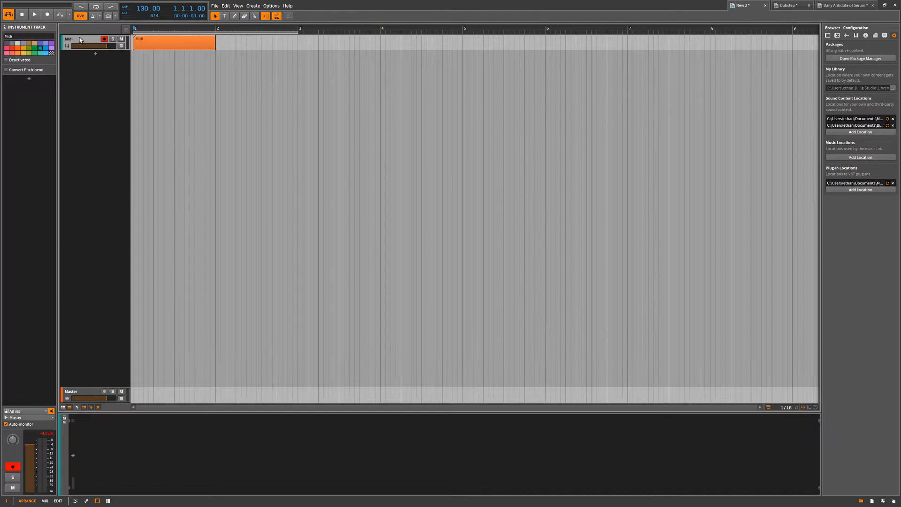
key("Delete")
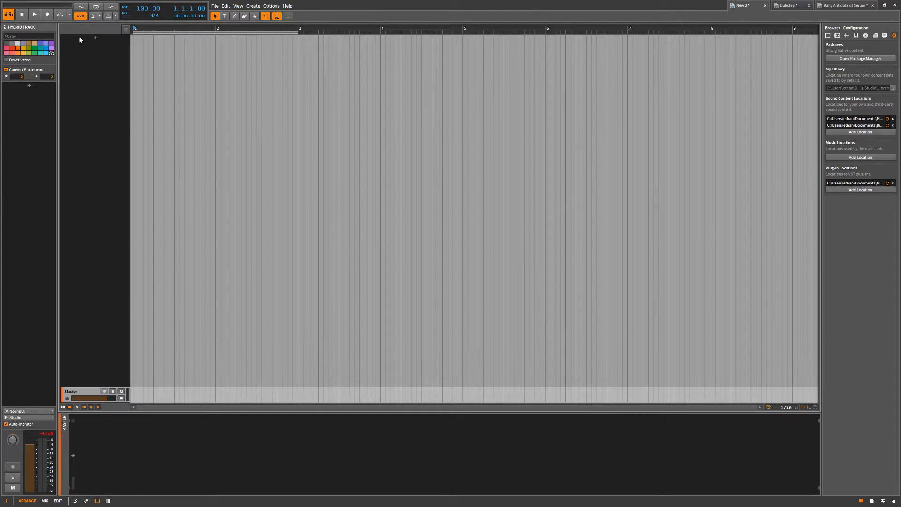
Create a new project, close the New 2 project without saving, and switch to New 3.
left_click(215, 5)
left_click(226, 14)
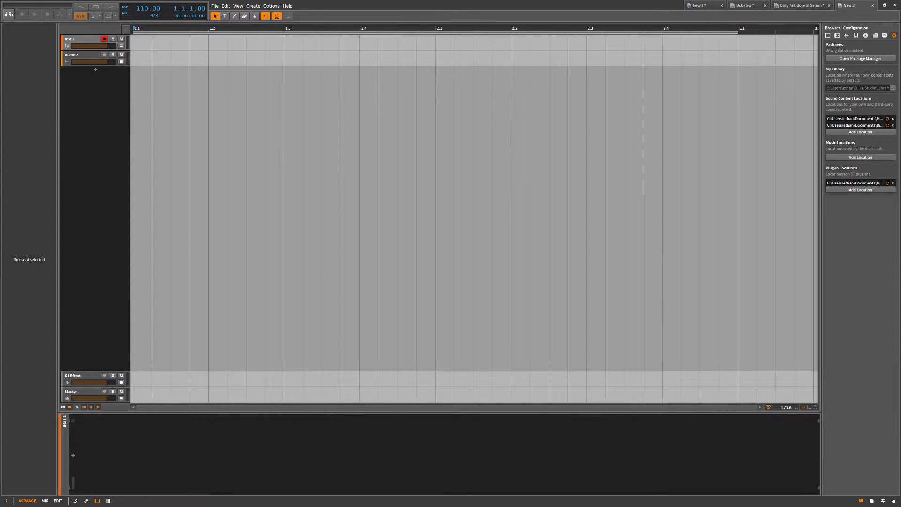
left_click(722, 6)
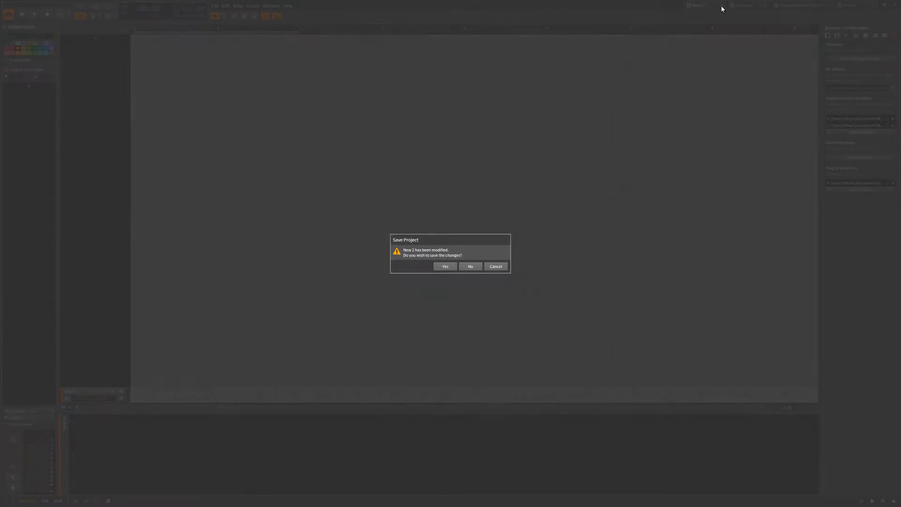
left_click(473, 267)
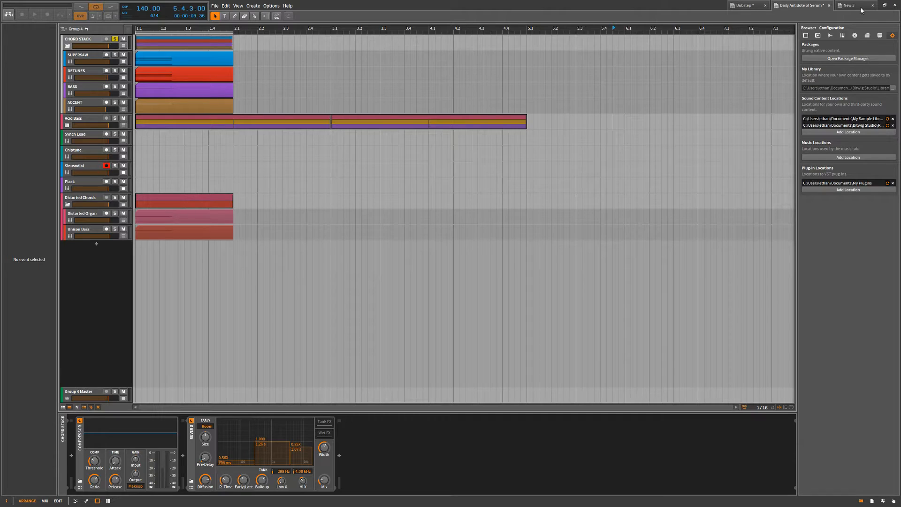
left_click(852, 7)
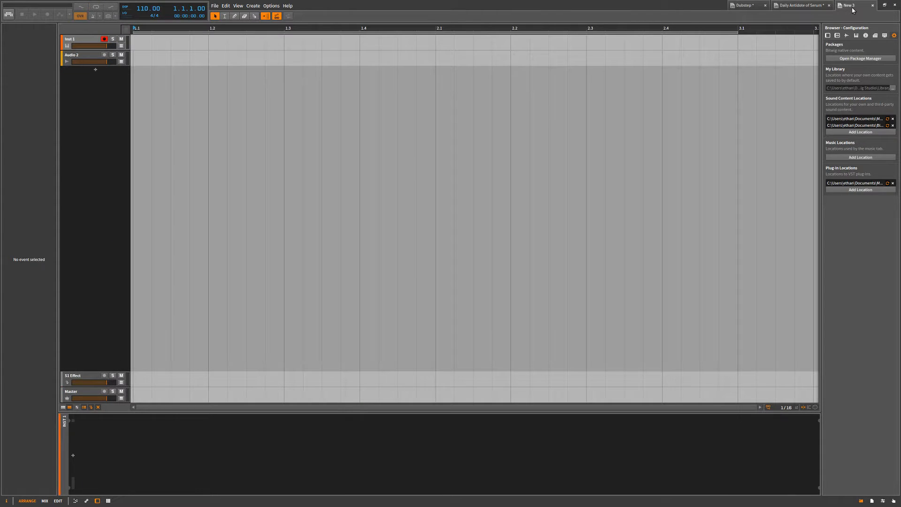
Delete the Inst 1 and Audio 2 tracks and add a new instrument track with its device browser open.
left_click(91, 57, "shift")
key("Delete")
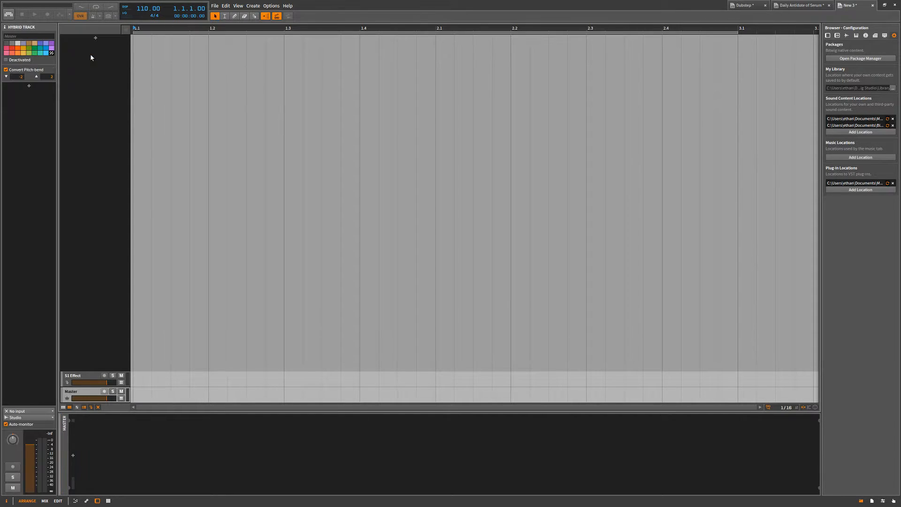
left_click(96, 40)
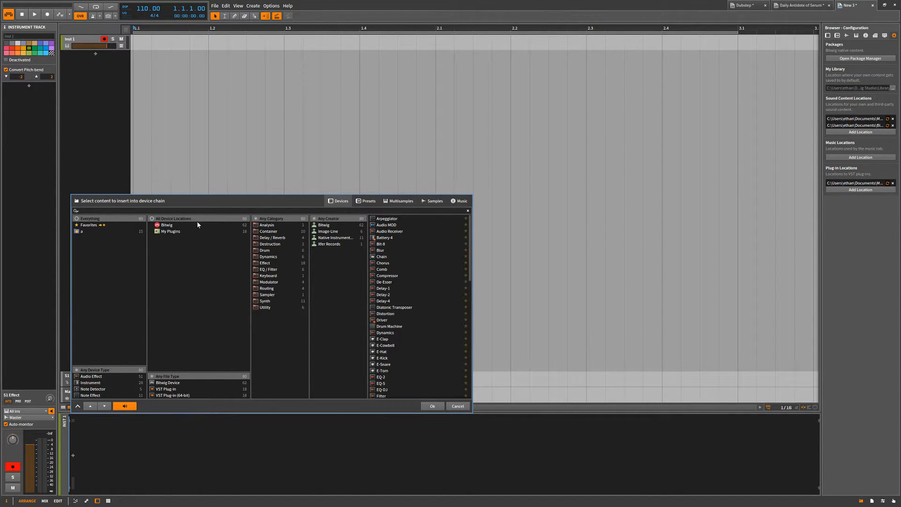
Insert the saved "Deltete me" Serum preset on the new instrument track.
left_click(367, 201)
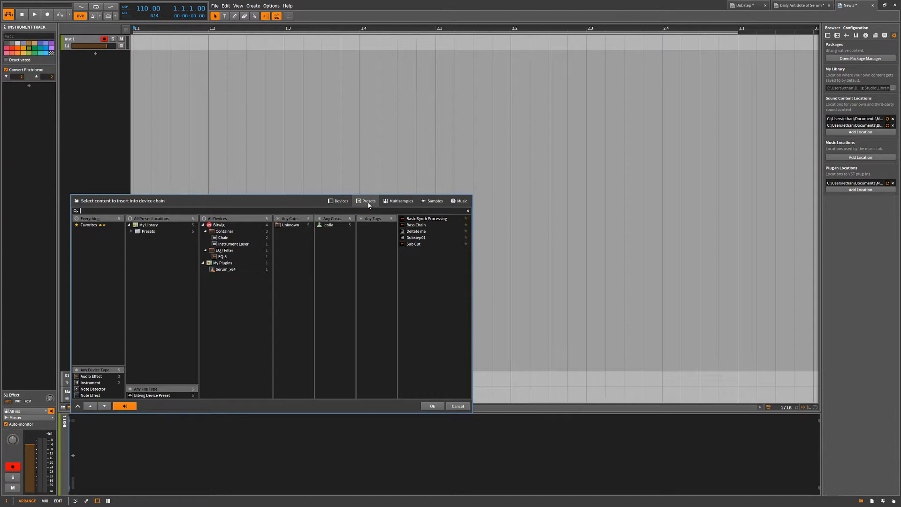
left_click(429, 231)
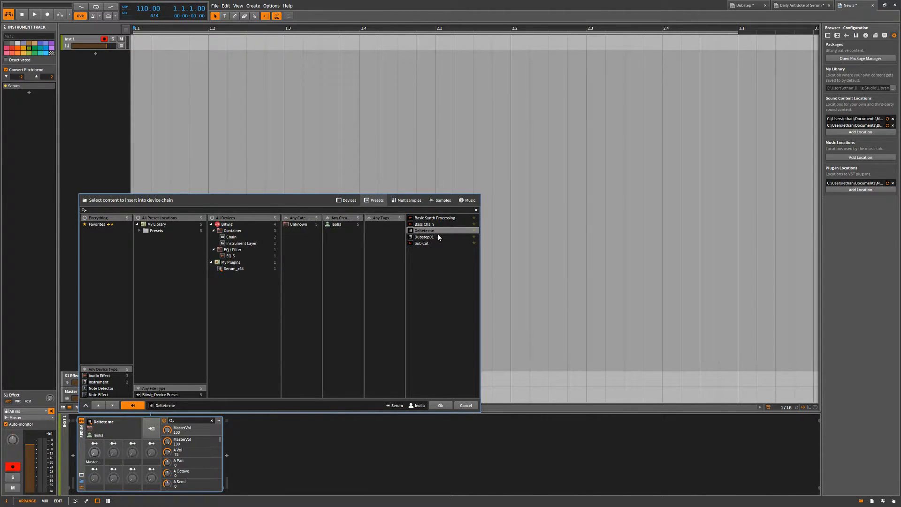
left_click(441, 405)
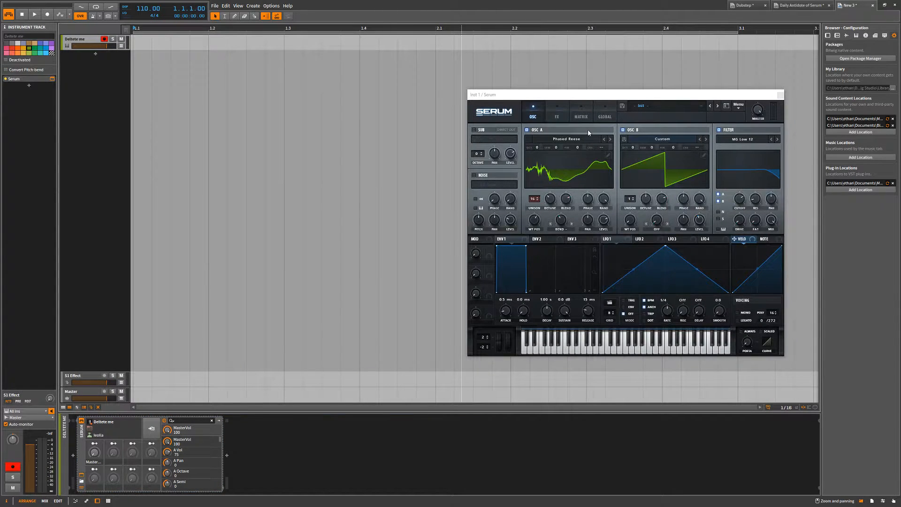
Check the effects and oscillator pages of the loaded Serum preset, repositioning its window, and close it.
left_click(563, 120)
left_click(539, 115)
left_click_drag(558, 96, 415, 80)
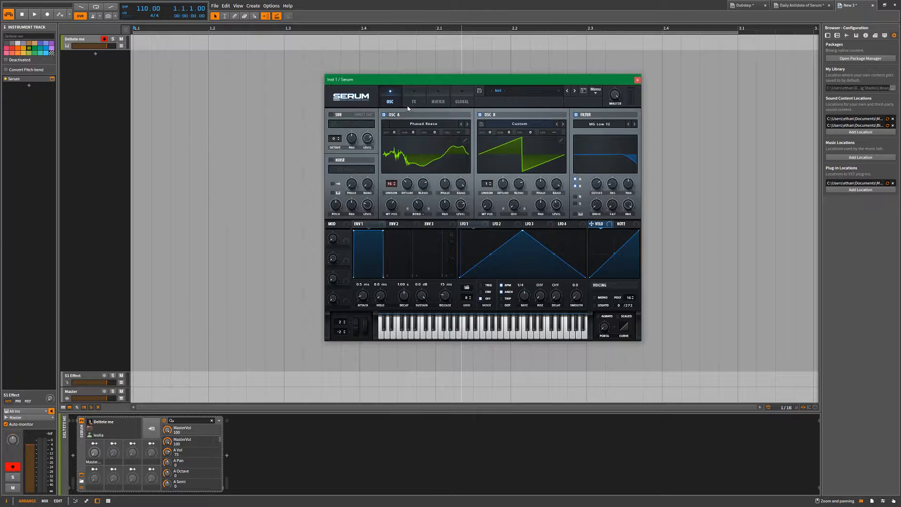
left_click_drag(586, 78, 553, 78)
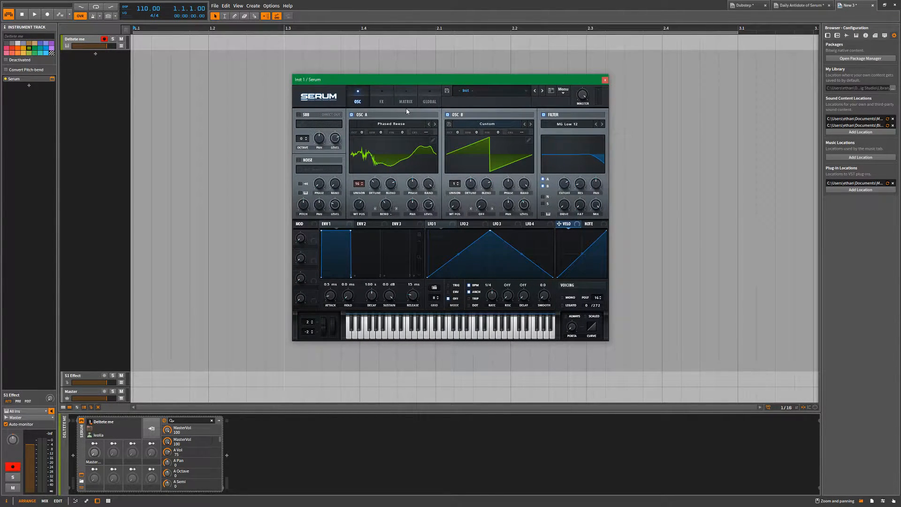
left_click(388, 98)
left_click(369, 97)
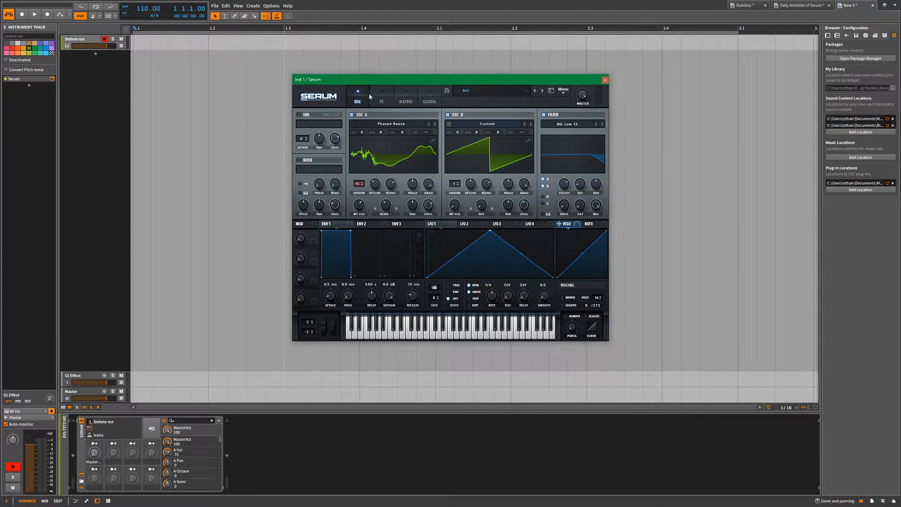
left_click(605, 81)
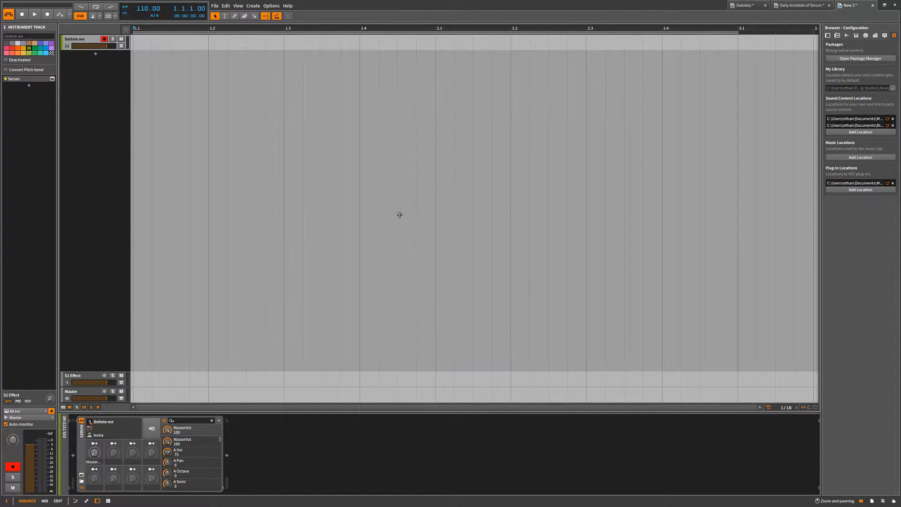
Replace the track's Serum device with the Dubstep01 instrument layer preset.
left_click(91, 428)
key("Delete")
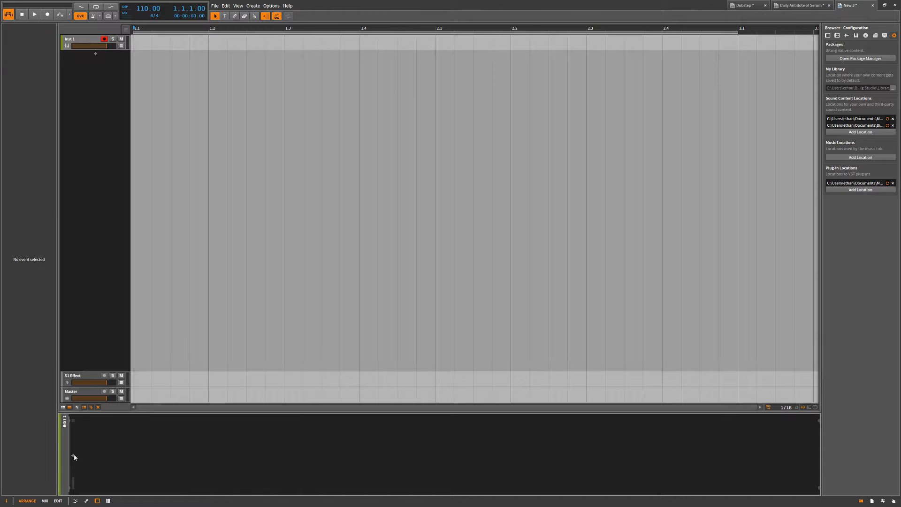
left_click(73, 455)
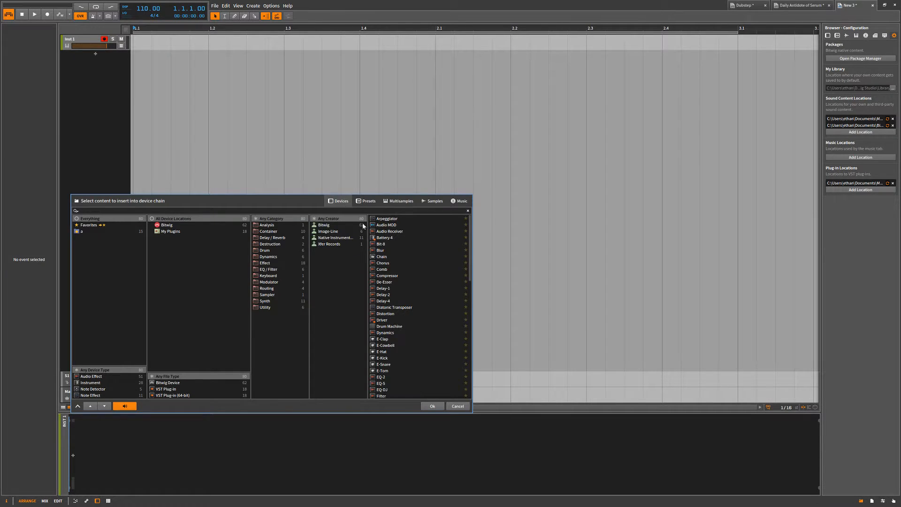
left_click(375, 202)
left_click(419, 237)
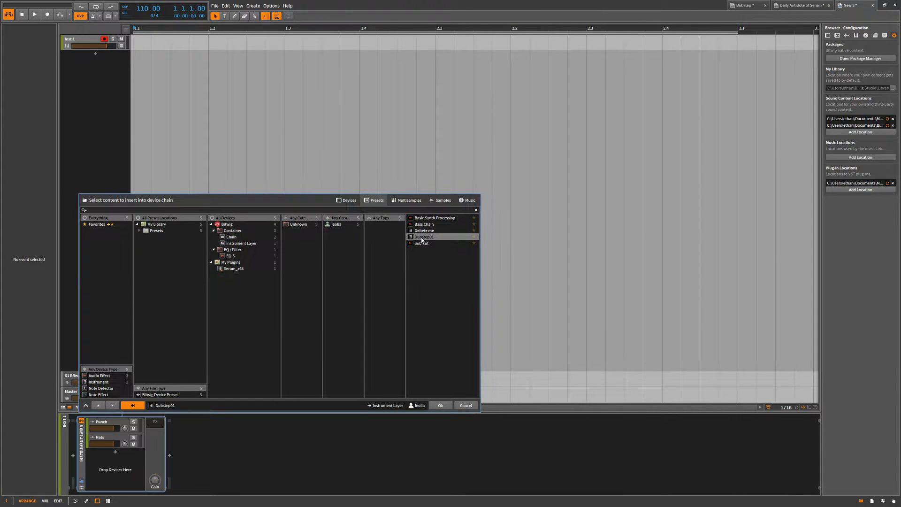
left_click(443, 405)
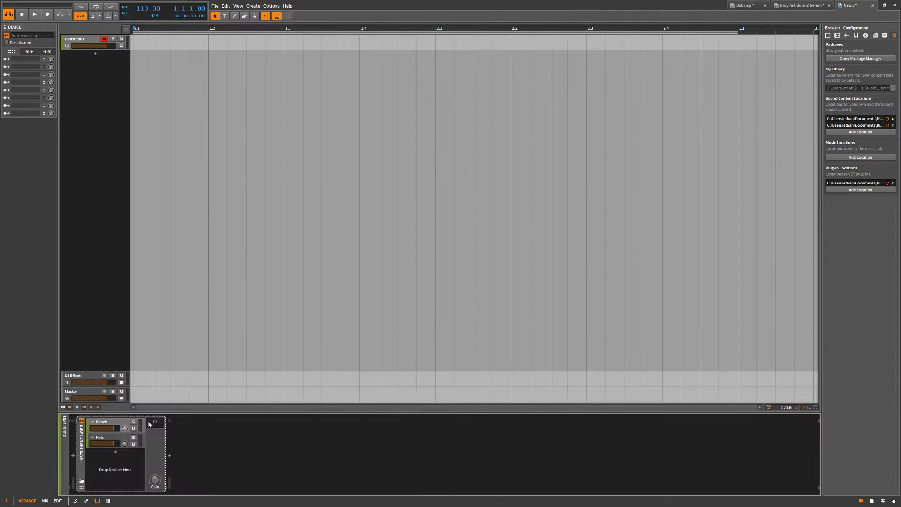
Examine the device chains inside the Punch and Hats layers of the Dubstep01 preset.
left_click(114, 438)
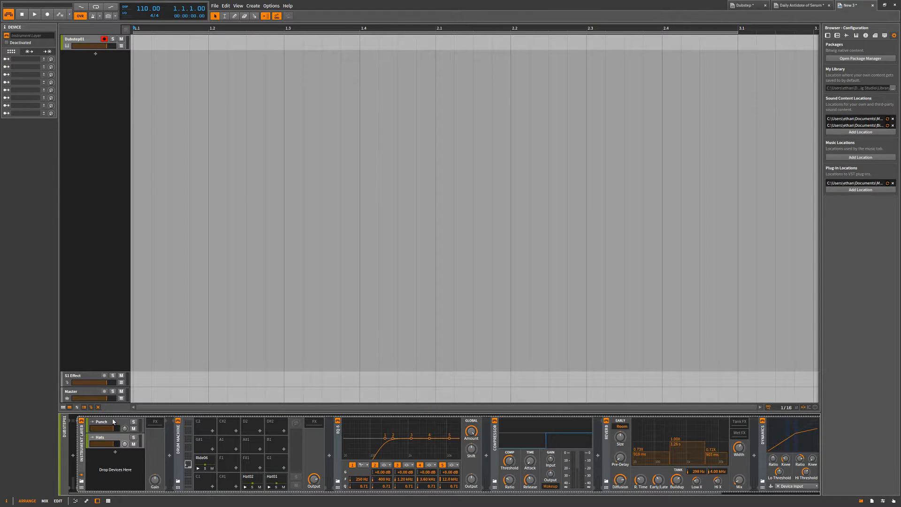
left_click(112, 419)
left_click(113, 422)
left_click(109, 438)
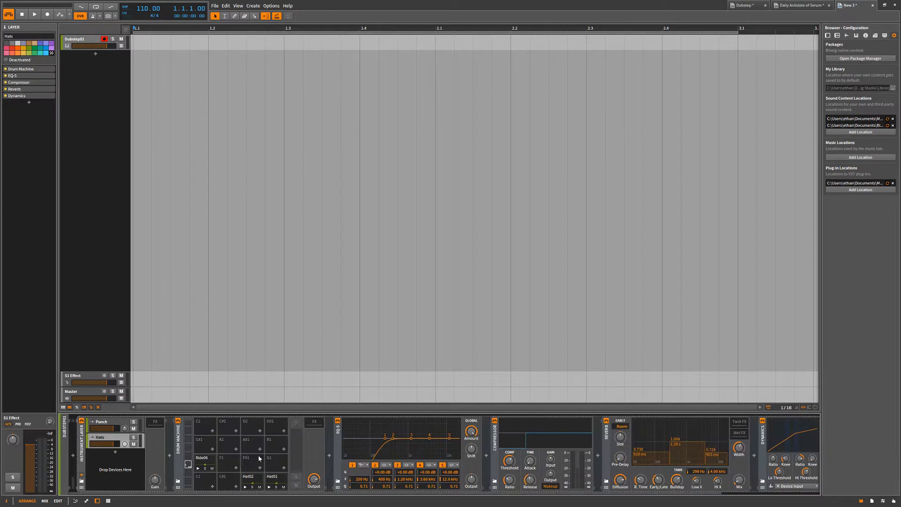
left_click_drag(259, 495, 626, 494)
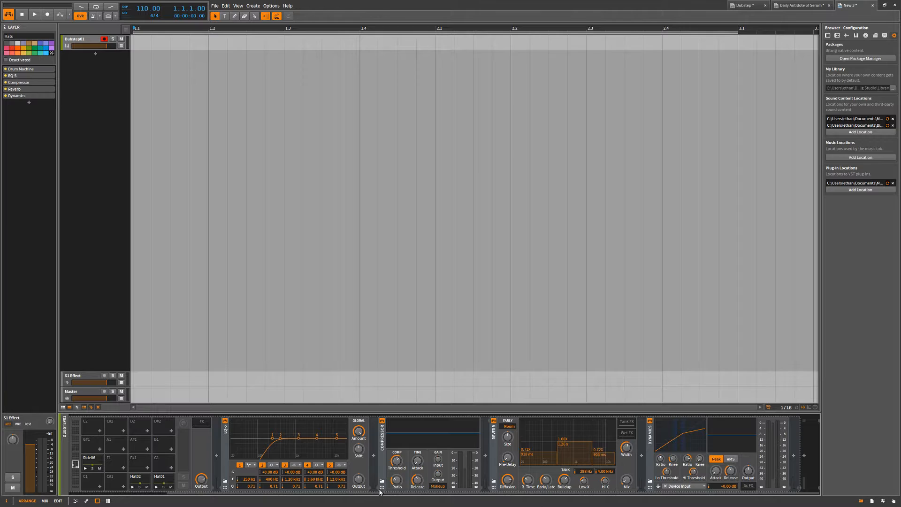
left_click_drag(214, 494, 134, 487)
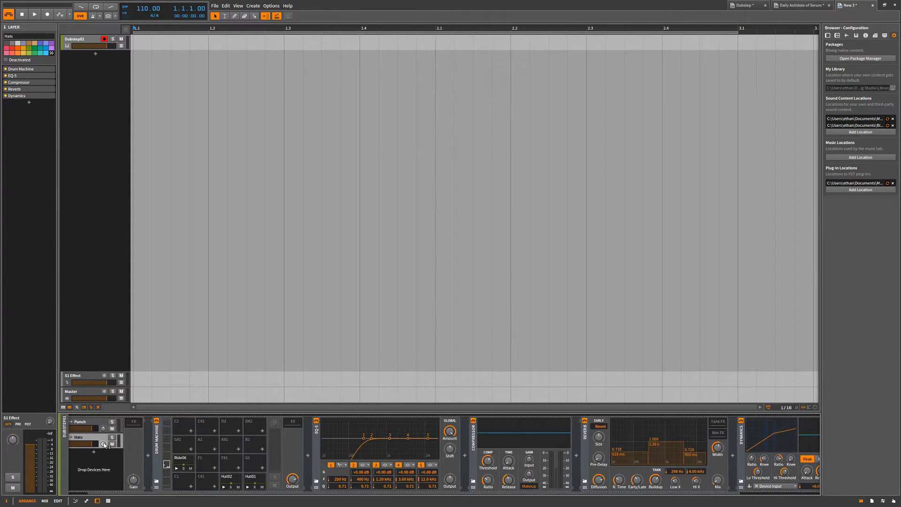
left_click(86, 443)
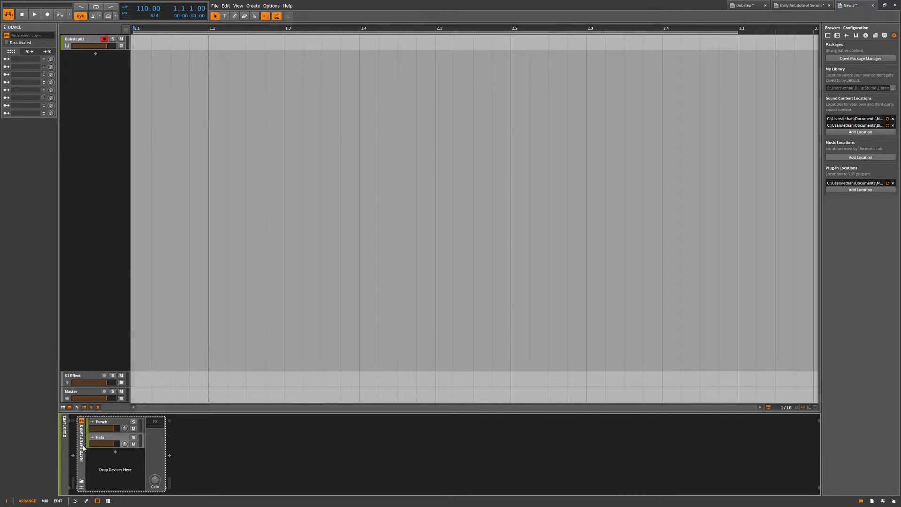
left_click(72, 43)
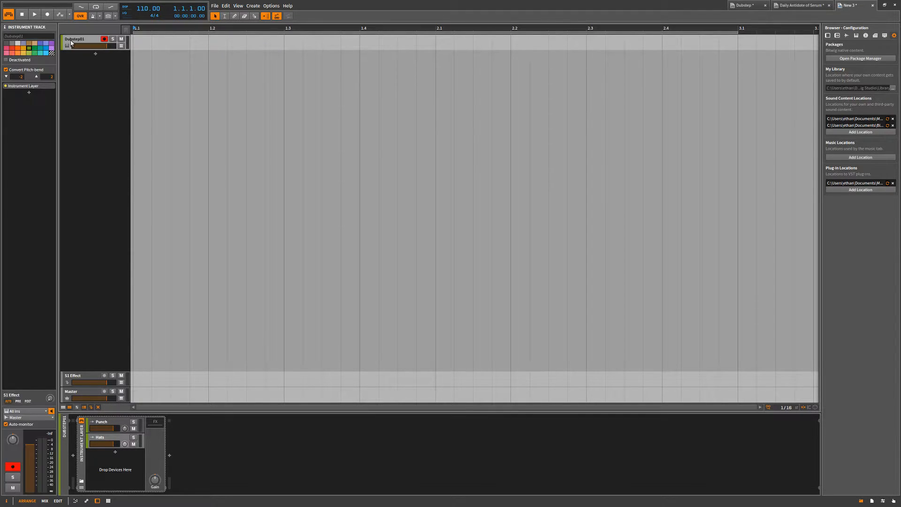
left_click(81, 456)
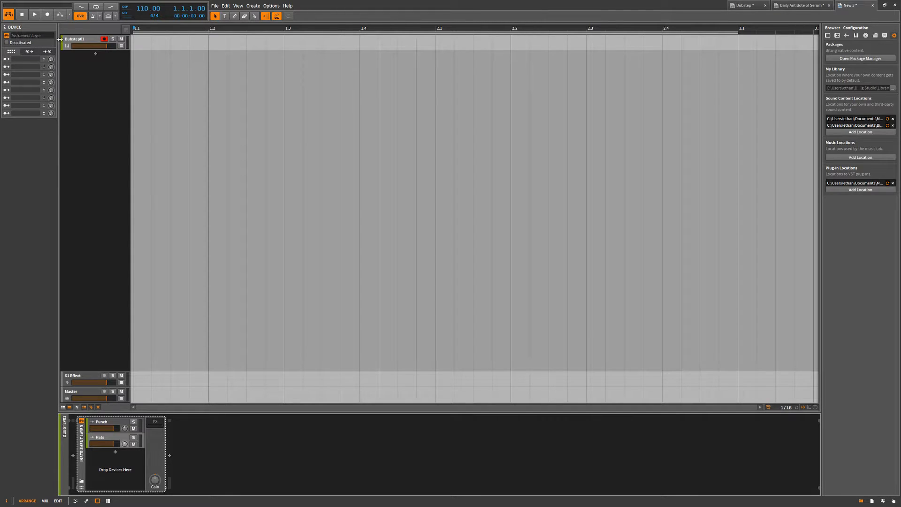
left_click(80, 41)
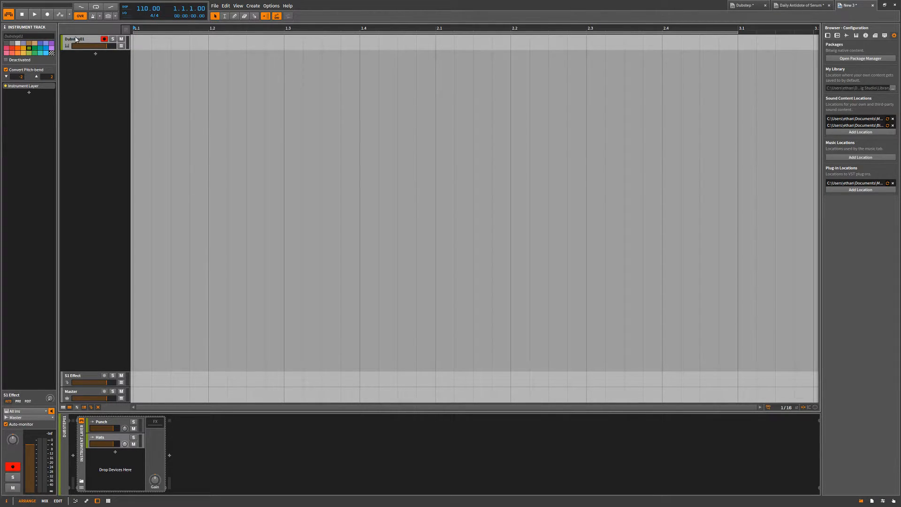
Copy the CHORD STACK group track from the Daily Antidote of Serum project into New 3, delete the Dubstep01 track and unfold the group.
left_click(747, 5)
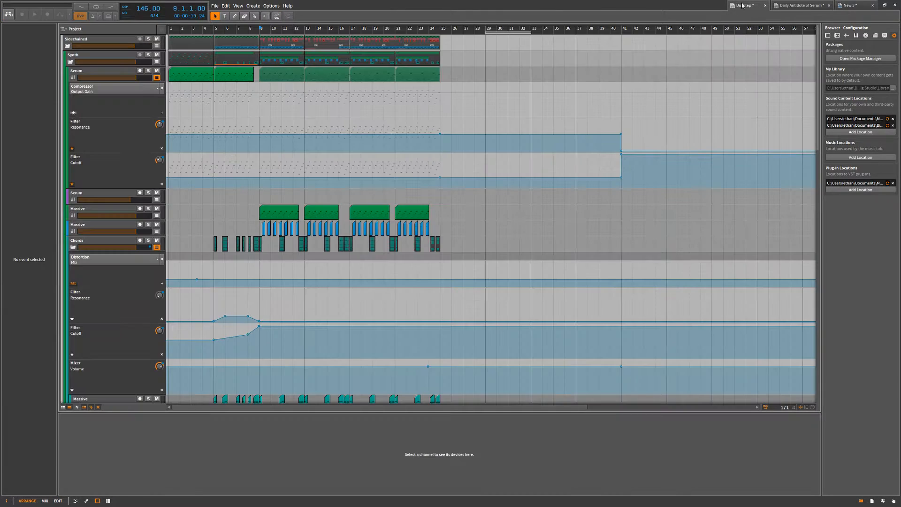
left_click(798, 5)
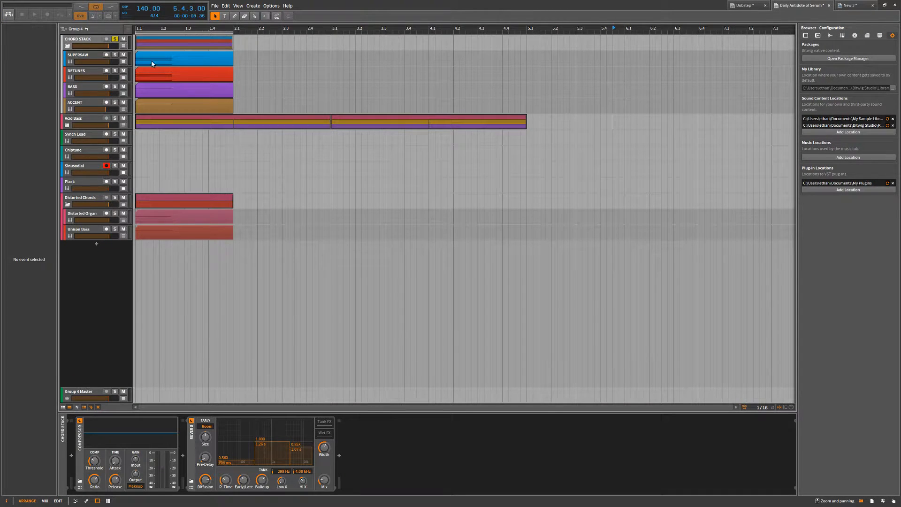
left_click(81, 40)
left_click(857, 5)
key("ctrl+v")
left_click(84, 40)
key("Delete")
left_click(68, 47)
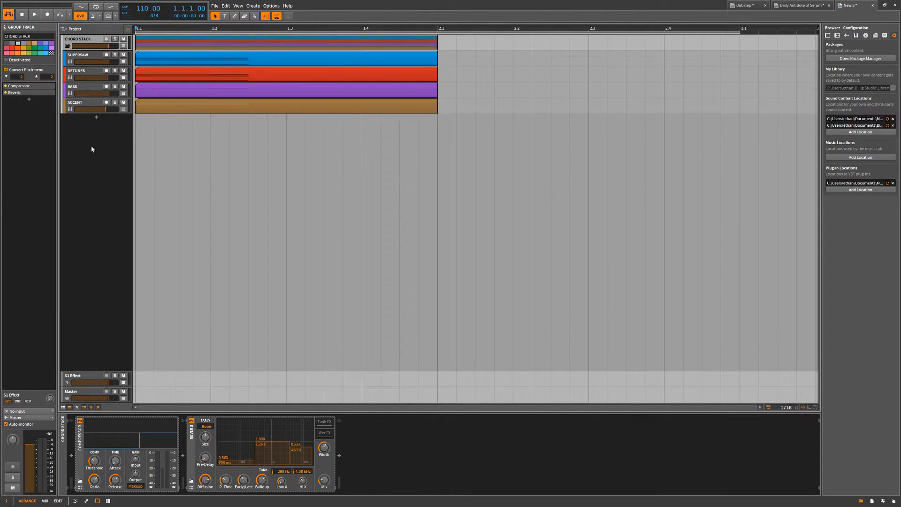
Play the CHORD STACK group briefly and bounce its group clip in place.
key("space")
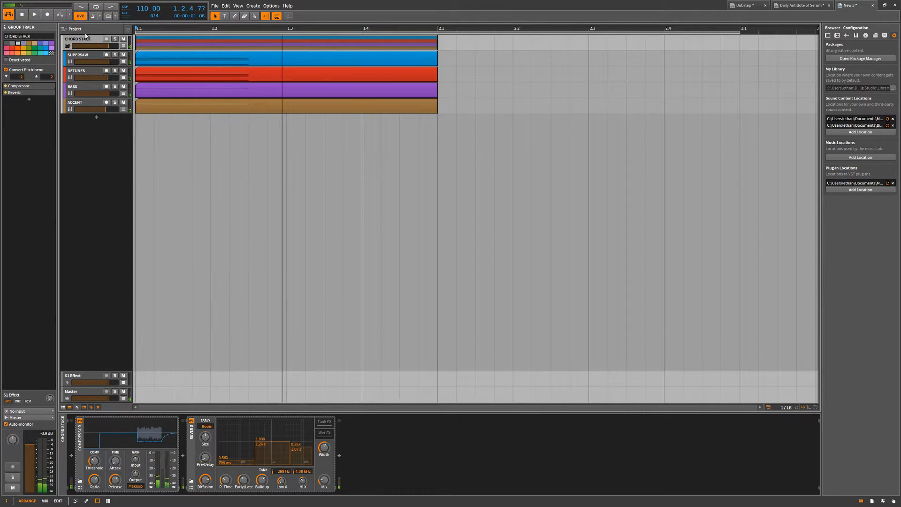
key("space")
right_click(165, 42)
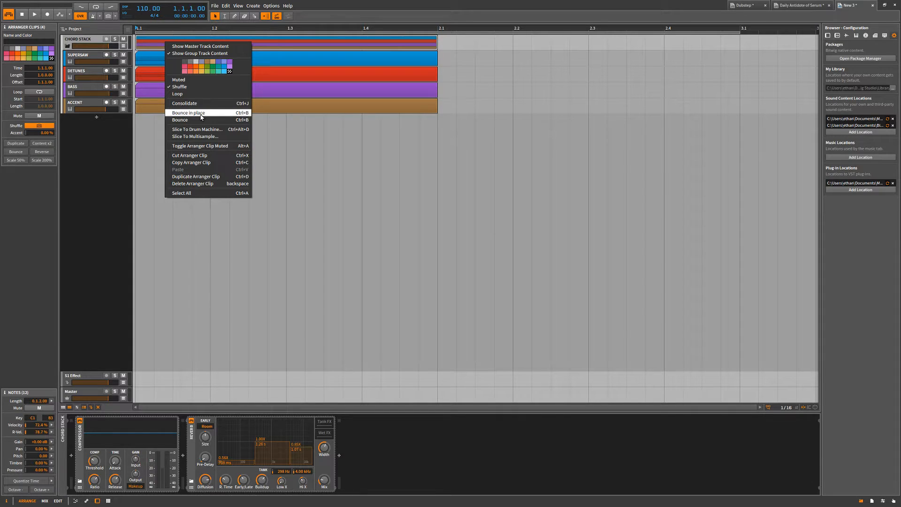
left_click(203, 115)
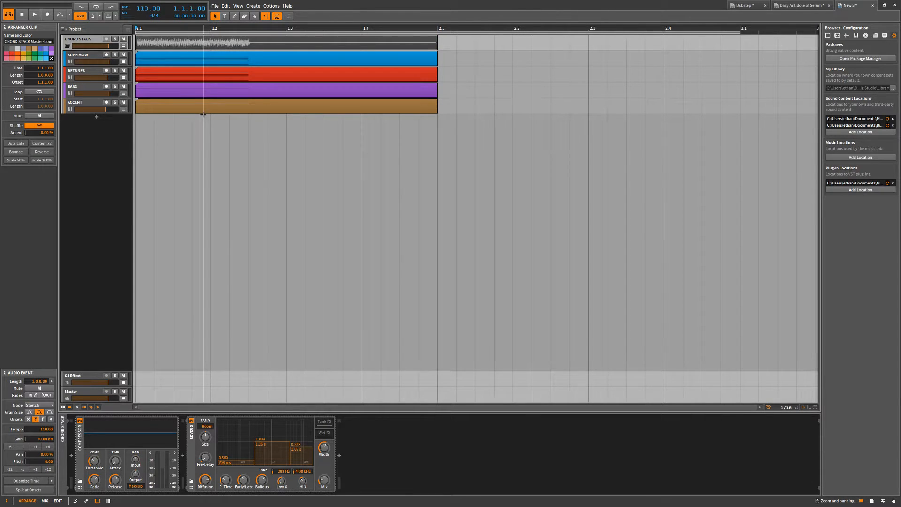
Play back the bounced CHORD STACK clip, switching the group's solo on and off.
left_click(114, 39)
key("space")
key("space")
left_click(116, 40)
key("space")
key("space")
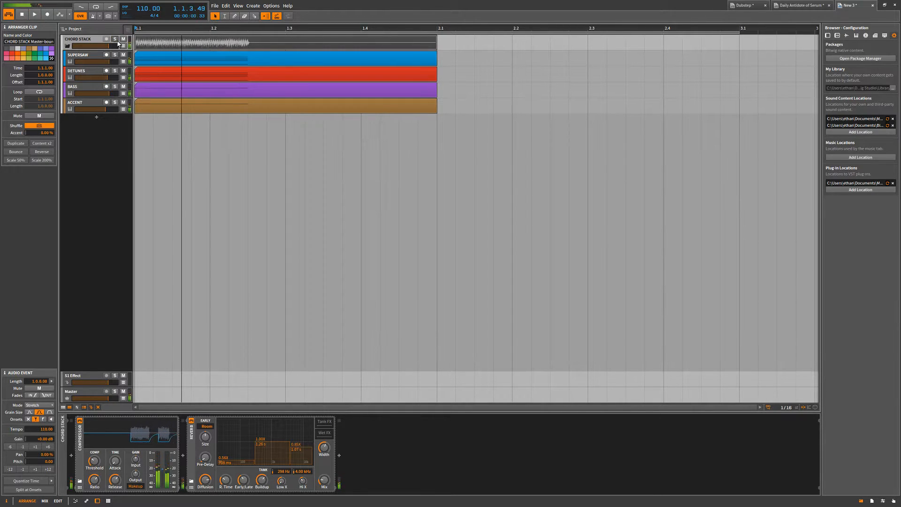
Mute the SUPERSAW, DETUNES, BASS and ACCENT tracks together and play the arrangement.
left_click(100, 57)
left_click(90, 103, "shift")
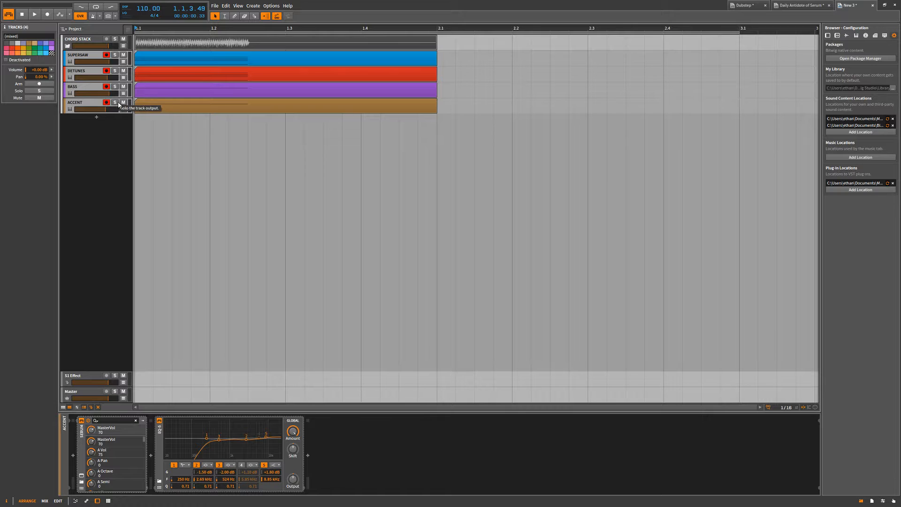
left_click(39, 98)
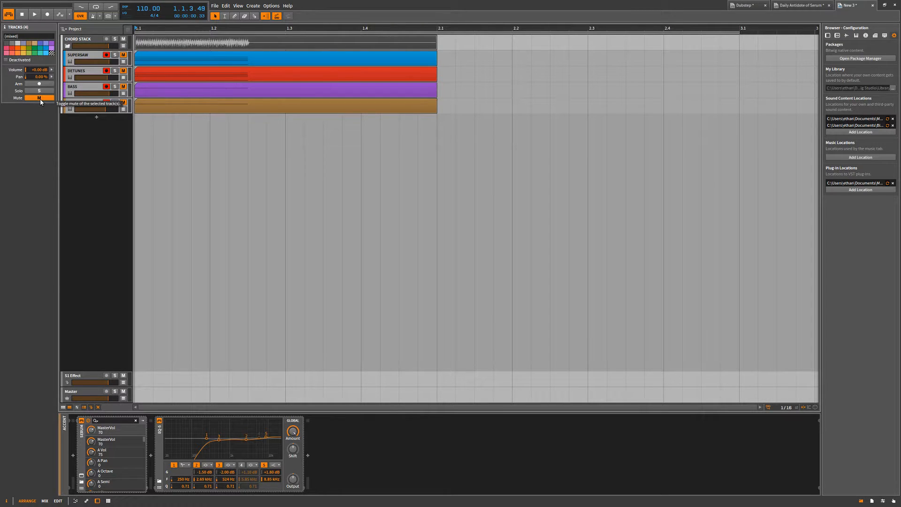
key("space")
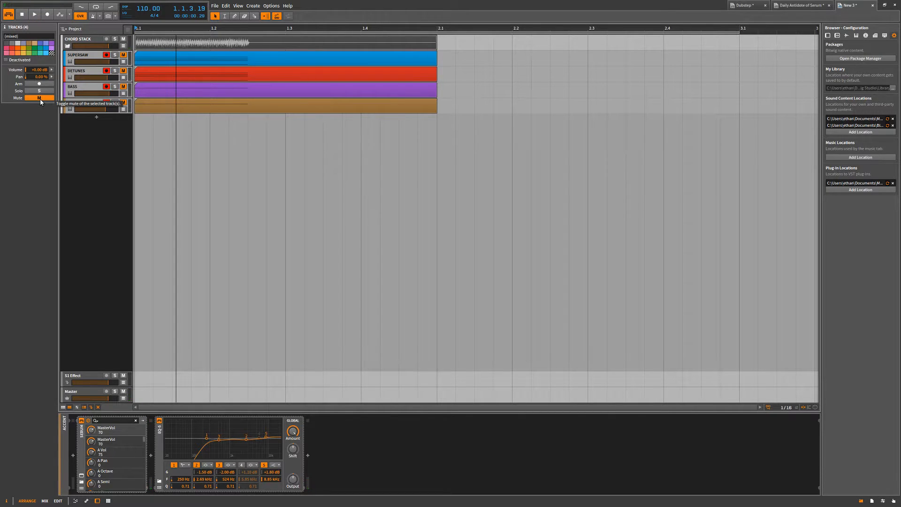
Unmute the four instrument tracks and remove the bounced audio clip from the CHORD STACK group track.
left_click(40, 99)
left_click(171, 127)
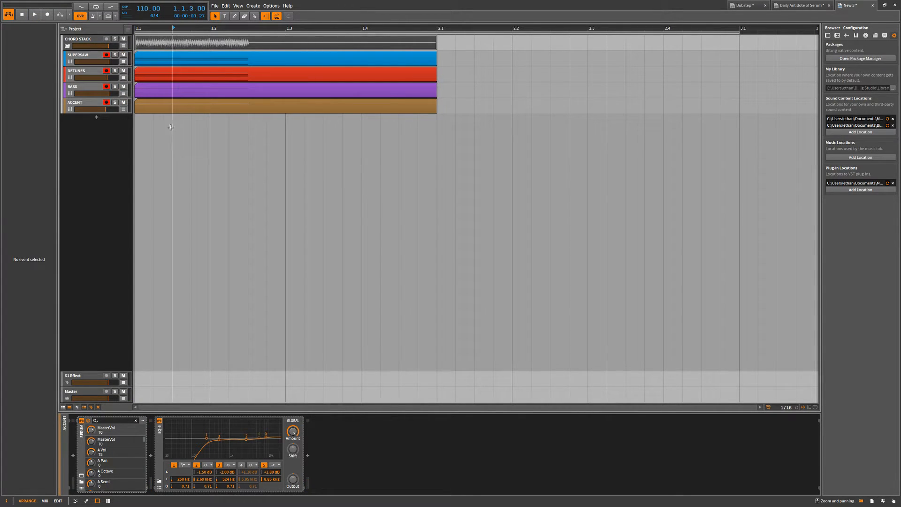
right_click(154, 37)
left_click(97, 164)
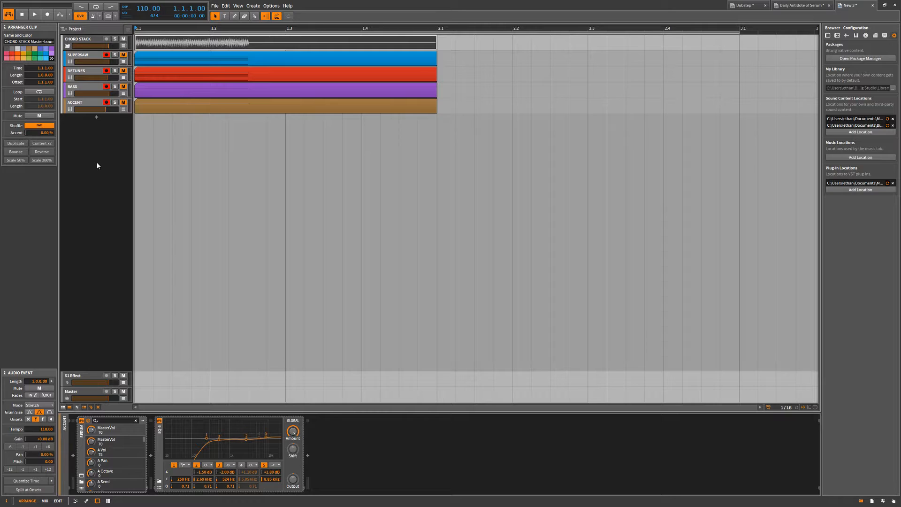
key("BackSpace")
Bounce the CHORD STACK group clip to a new audio track with the Pre-Fader source, and move that track out of the group.
right_click(174, 41)
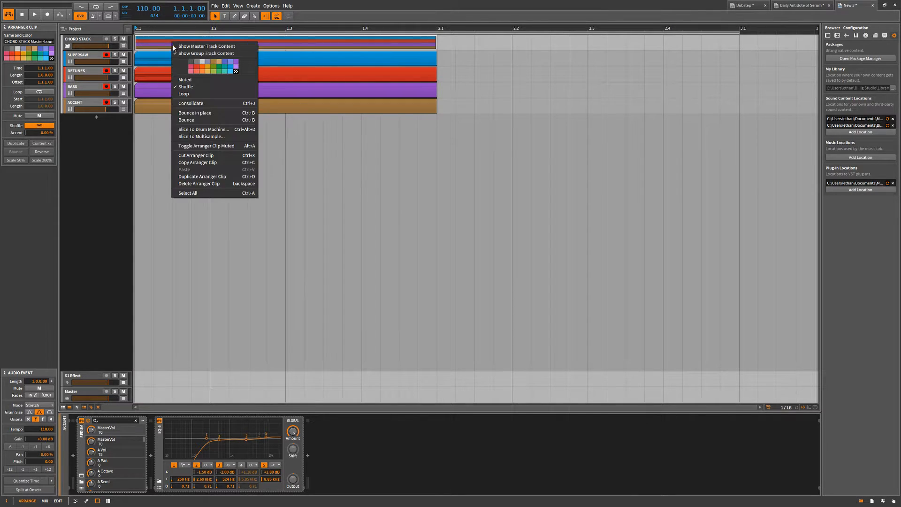
left_click(201, 121)
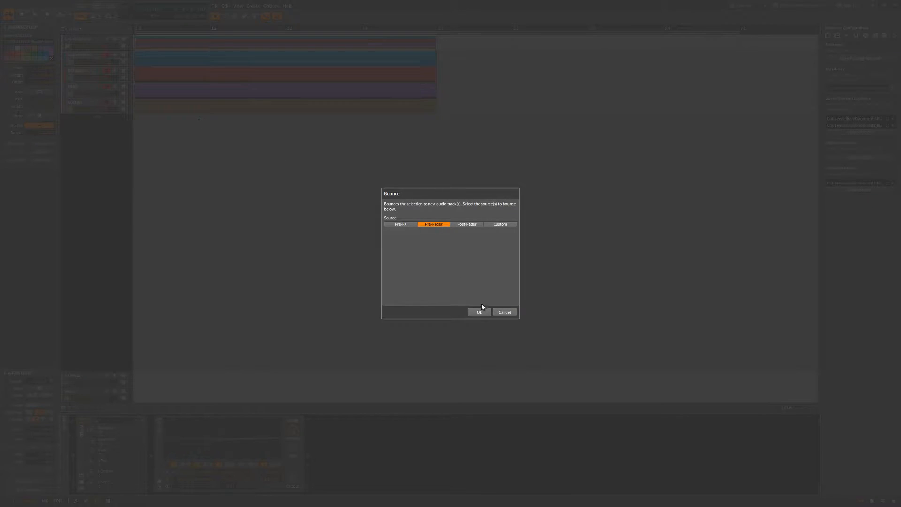
left_click(409, 224)
left_click(434, 225)
left_click(483, 312)
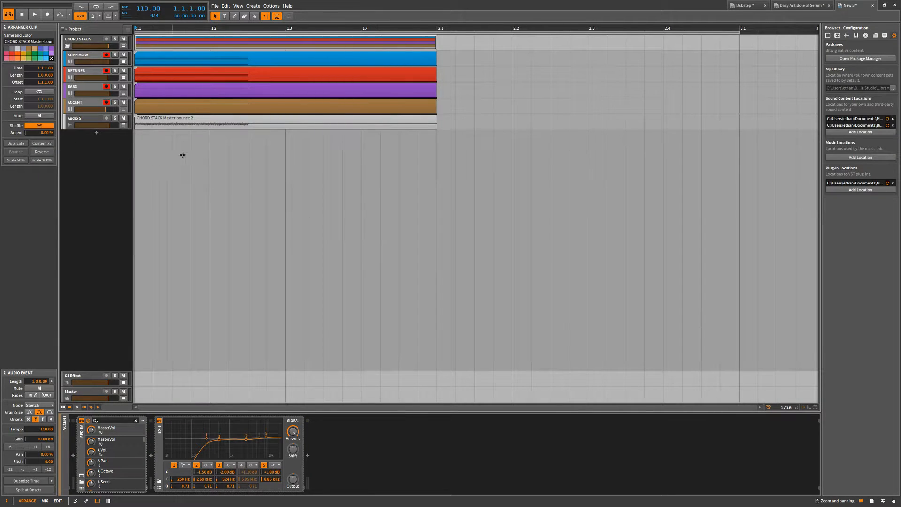
left_click(176, 152)
left_click_drag(97, 120, 97, 141)
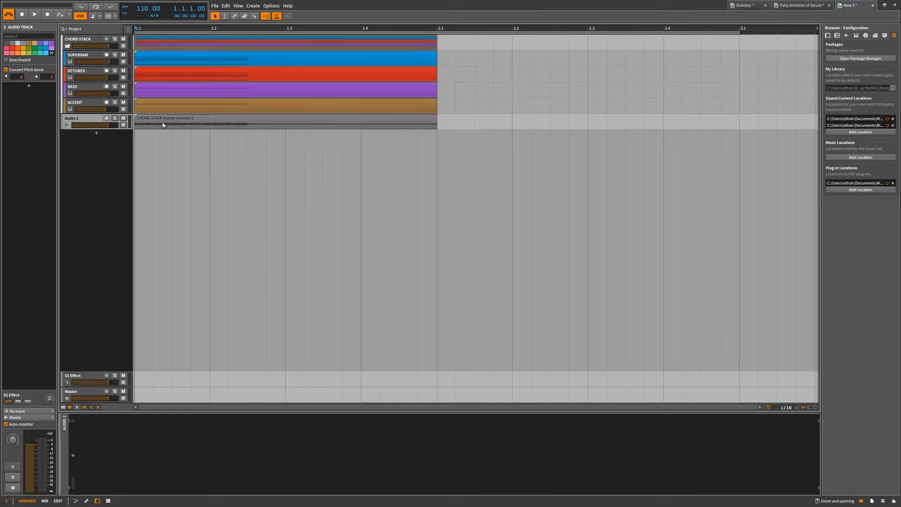
Go through the tracks inside the CHORD STACK group and deactivate the whole group.
left_click(83, 41)
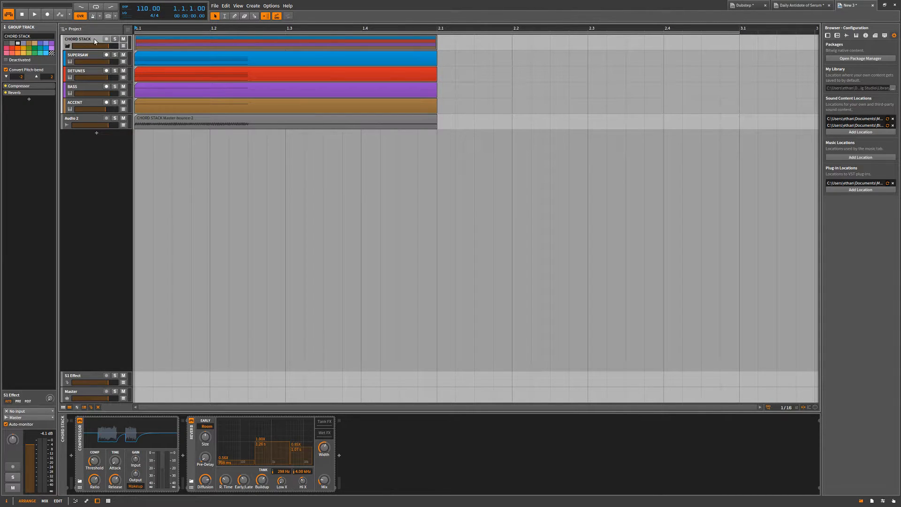
left_click(78, 57)
left_click(79, 70)
left_click(80, 89)
left_click(70, 42)
left_click(7, 61)
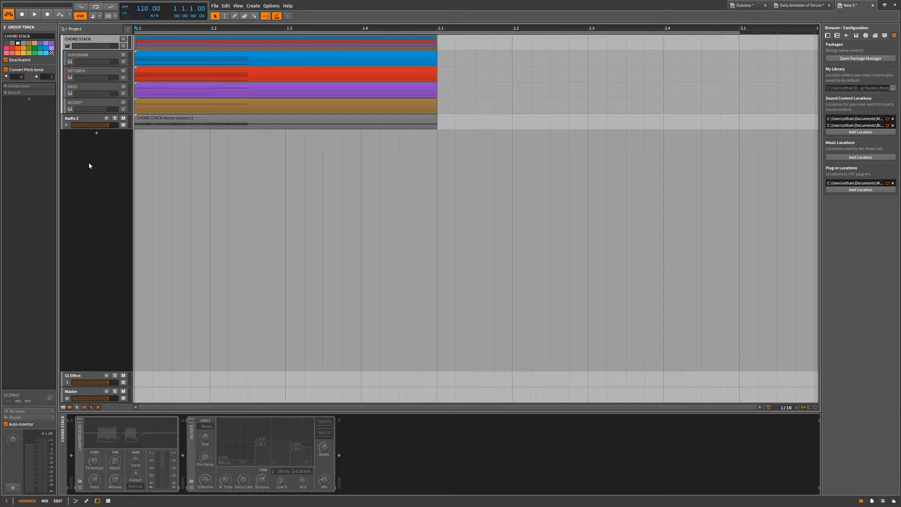
Play the bounced audio track from the start and compare it with the deactivated CHORD STACK group.
left_click(90, 121)
left_click(136, 139)
key("space")
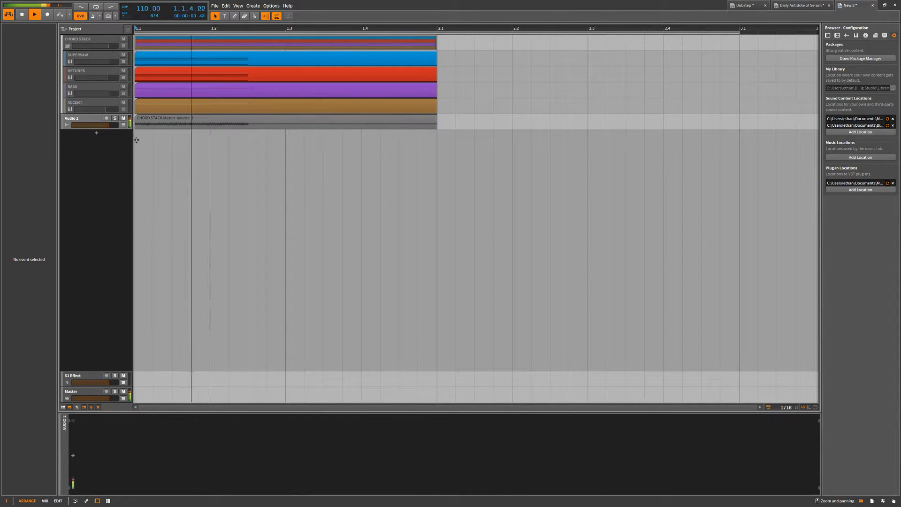
left_click(88, 39)
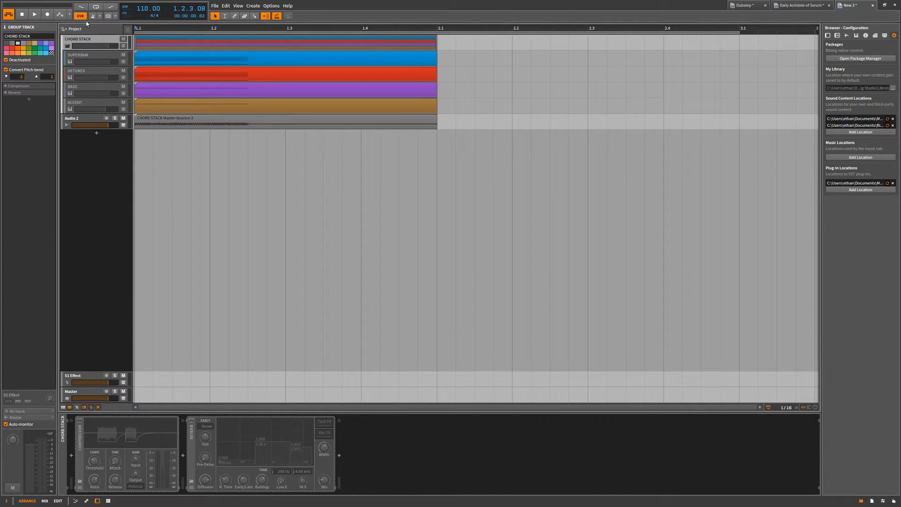
scroll(151, 115, "down", 4)
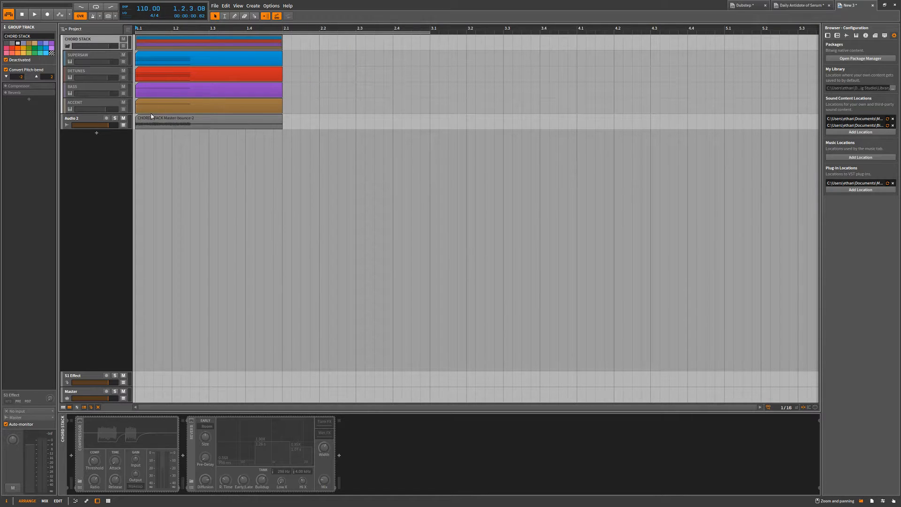
left_click(136, 137)
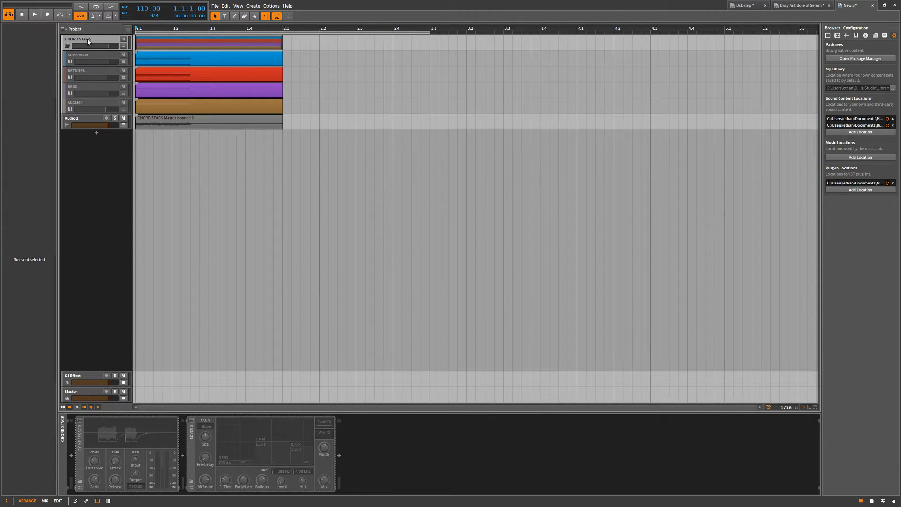
left_click(88, 42)
left_click(86, 119)
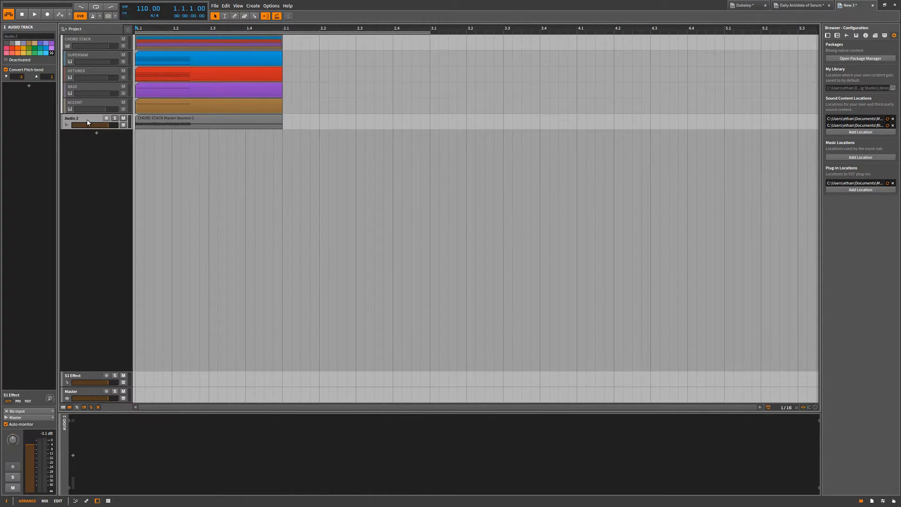
Reactivate the CHORD STACK group and delete the bounced audio track below it.
left_click(109, 48)
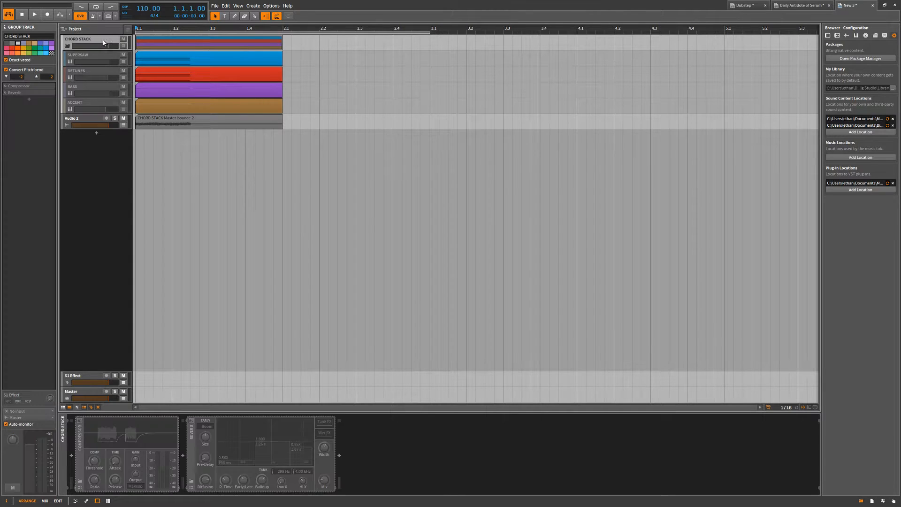
key("alt+a")
left_click(93, 119)
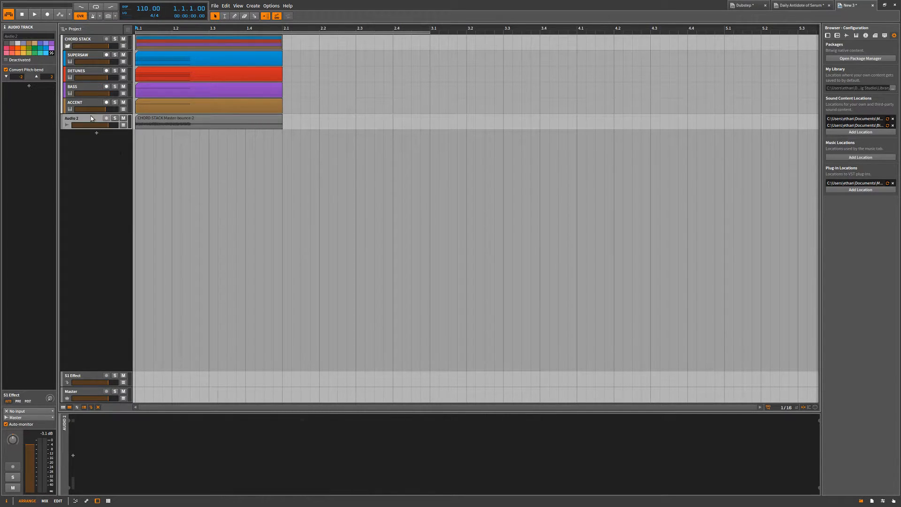
key("Delete")
Bounce the CHORD STACK group clip to a new audio track again, accepting the bounce settings.
left_click(93, 40)
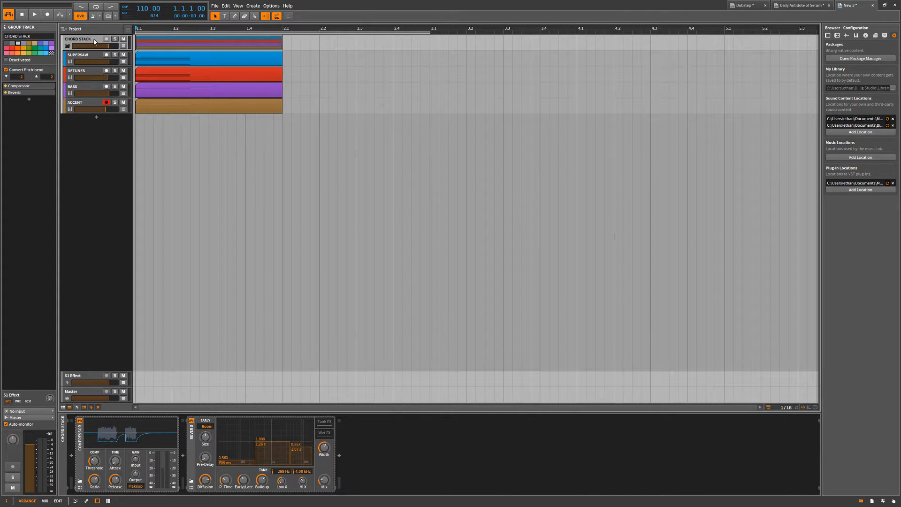
left_click(159, 45)
key("ctrl+b")
key("Return")
key("alt+Tab")
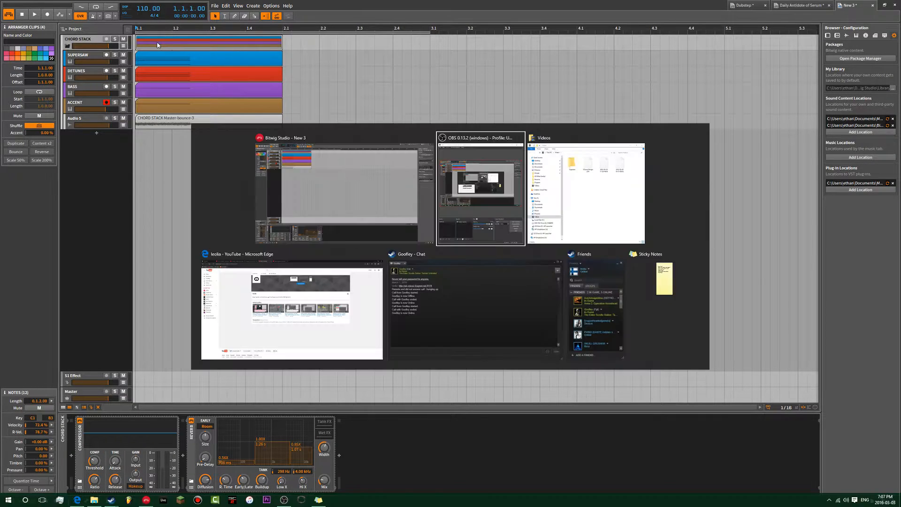
Deactivate the CHORD STACK group and move the bounced audio track out of it.
left_click(94, 41)
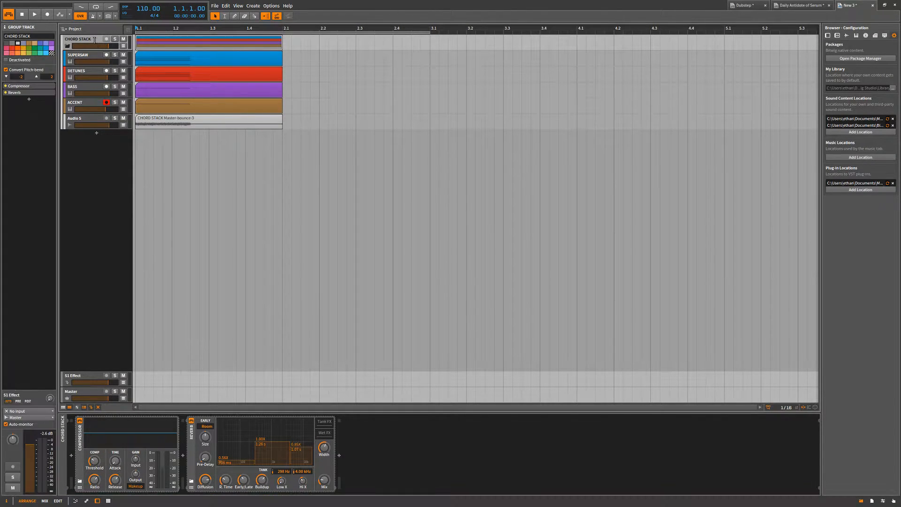
key("alt+a")
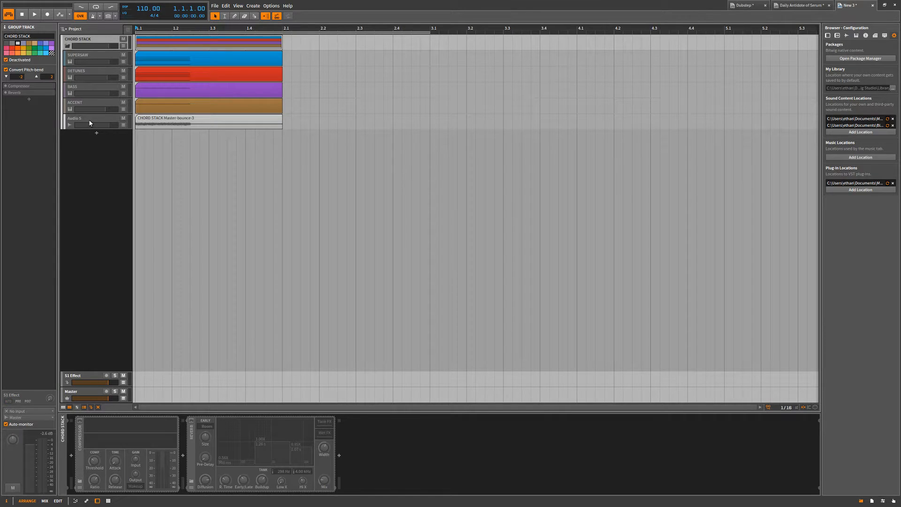
left_click(90, 123)
left_click(149, 122)
mouse_move(87, 120)
left_mouse_down()
mouse_move(86, 108)
mouse_move(86, 137)
left_mouse_up()
Toggle the CHORD STACK group active and inactive again, and play back the bounced audio track.
left_click(86, 42)
key("alt+a")
left_click(85, 42)
key("alt+a")
key("space")
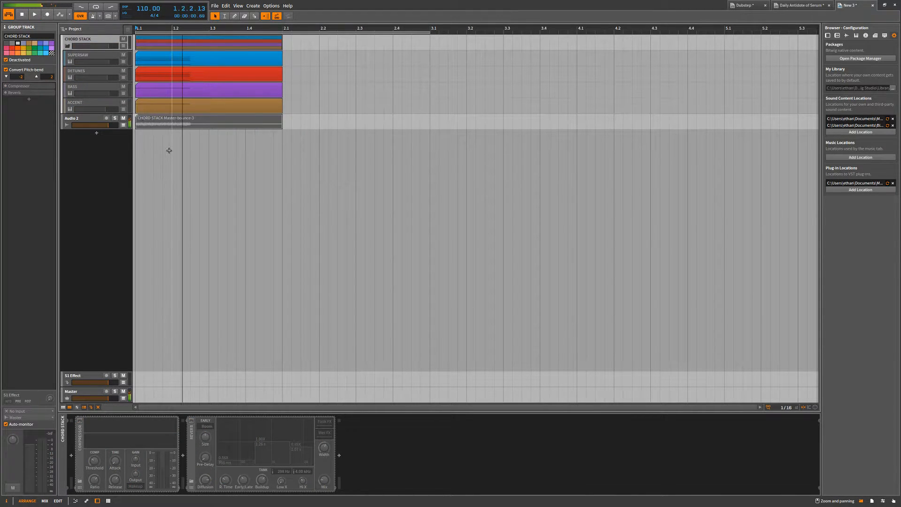
left_click(167, 147)
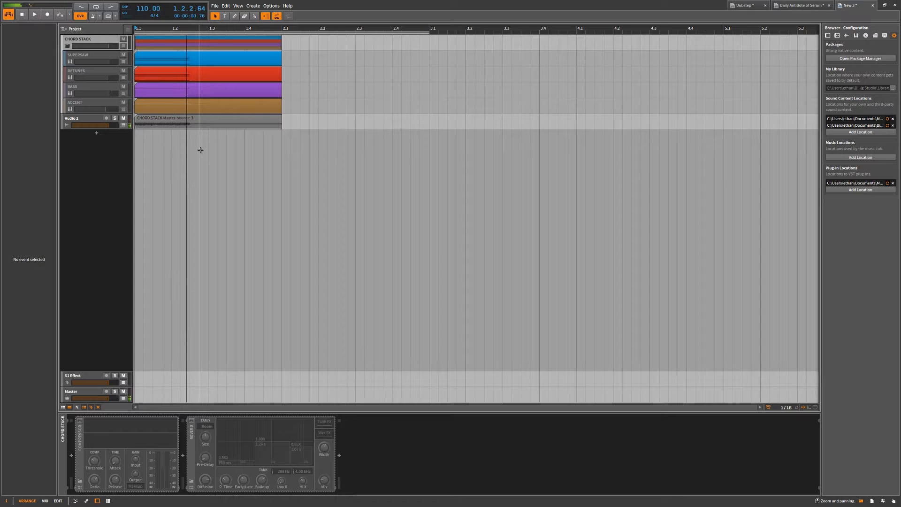
key("space")
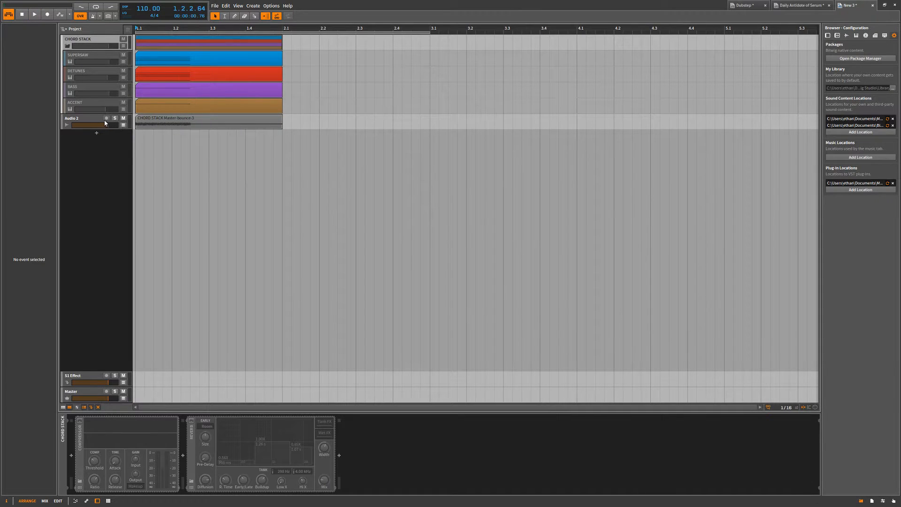
Deactivate the CHORD STACK group with the bounced audio track nested inside it, and move that track back out.
left_click(82, 46)
left_click(77, 122)
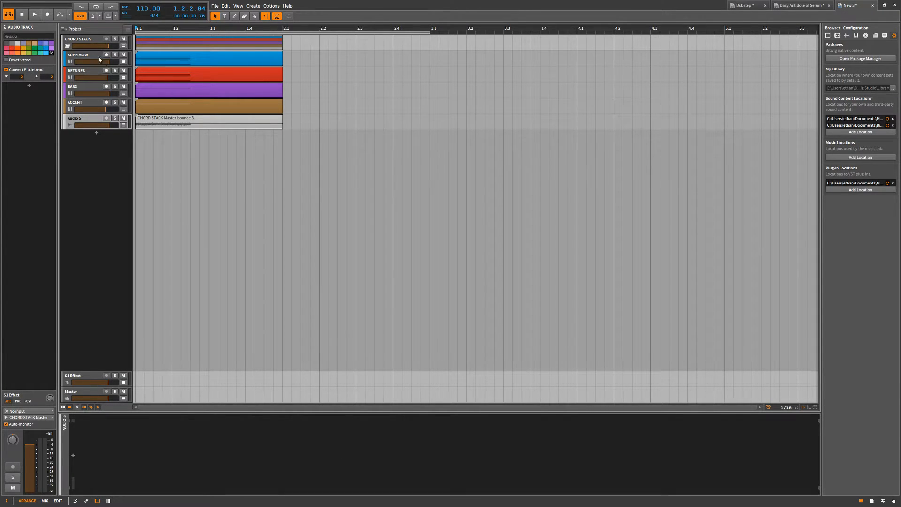
left_click(85, 39)
key("alt+a")
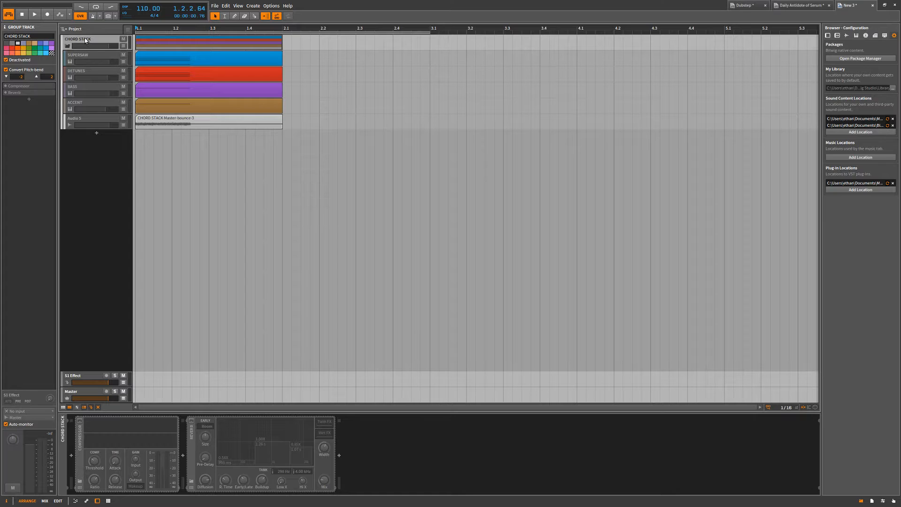
left_click(82, 121)
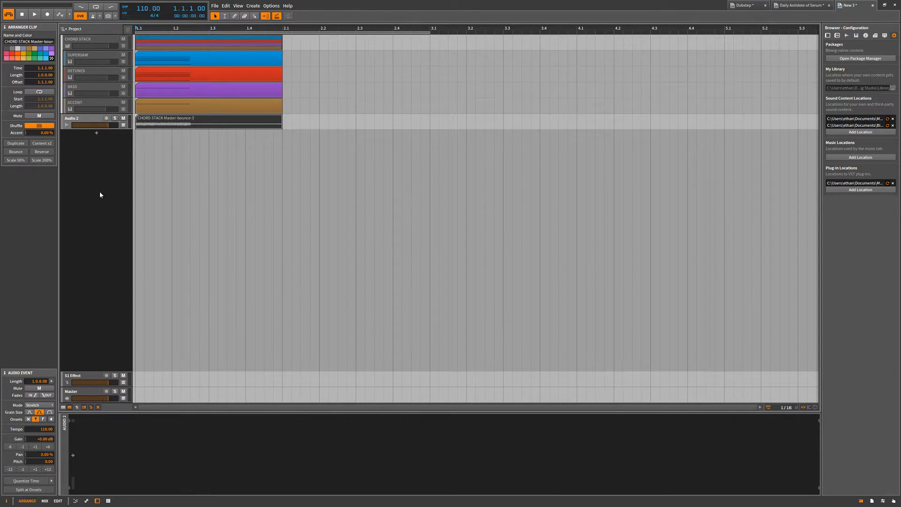
left_click(82, 122)
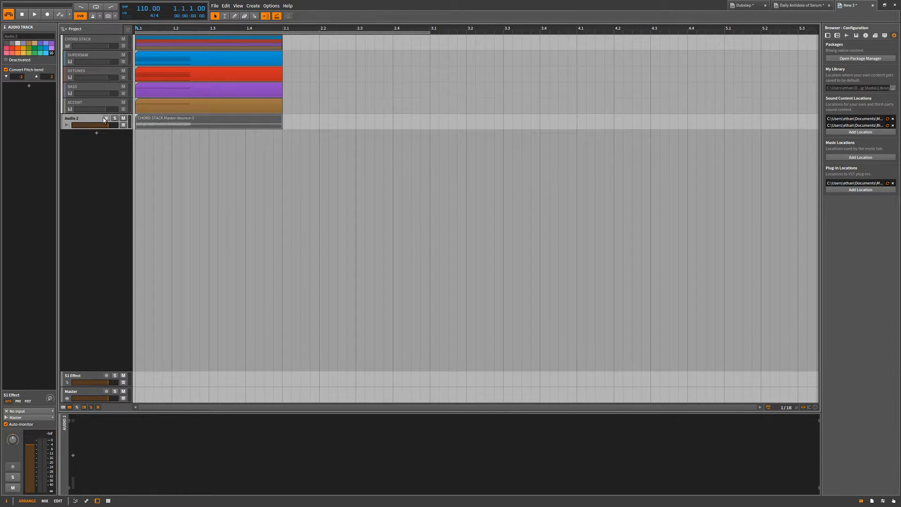
Play back the bounced audio track outside the deactivated CHORD STACK group.
left_click(145, 122)
left_click(158, 144)
key("space")
Choose Master as the output of the bounced audio track and play the arrangement again.
left_click(86, 118)
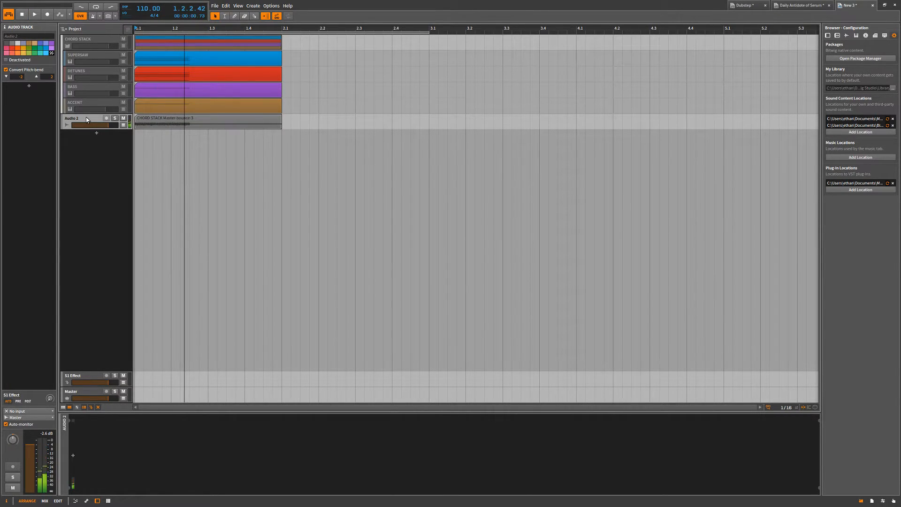
left_click(18, 417)
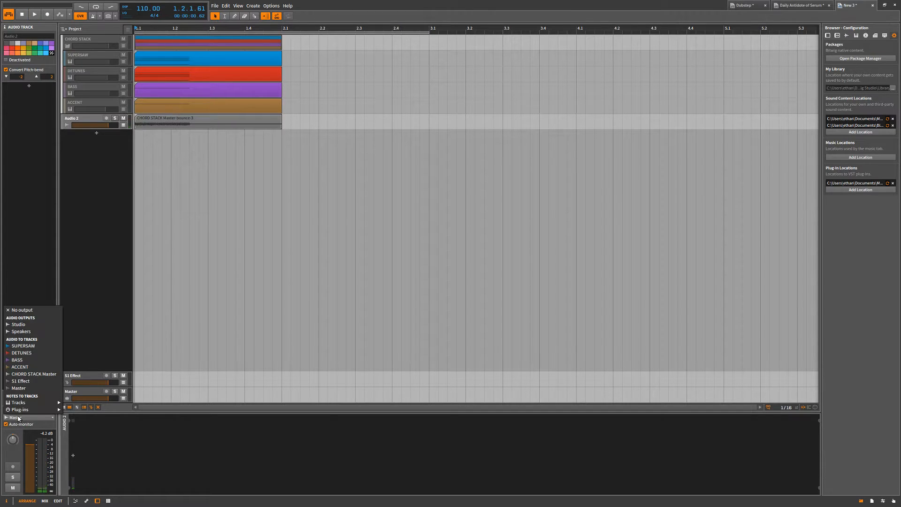
left_click(29, 389)
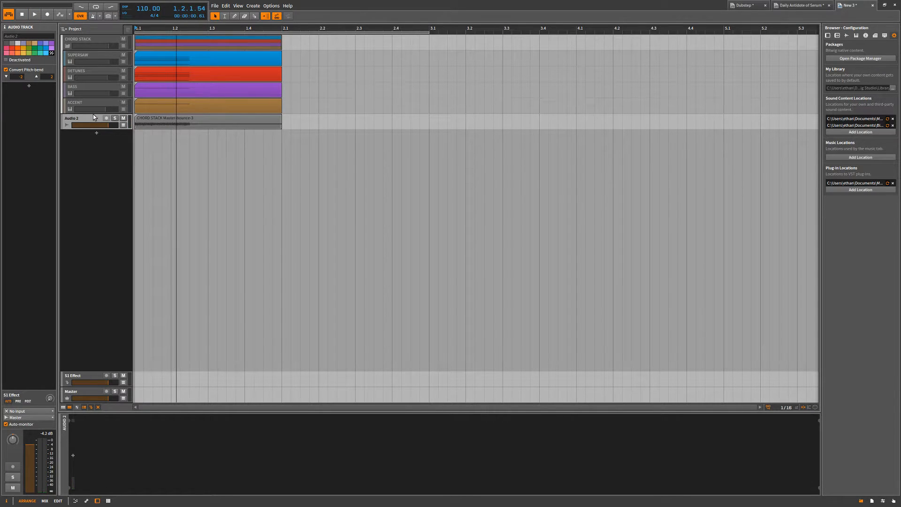
key("space")
key("space")
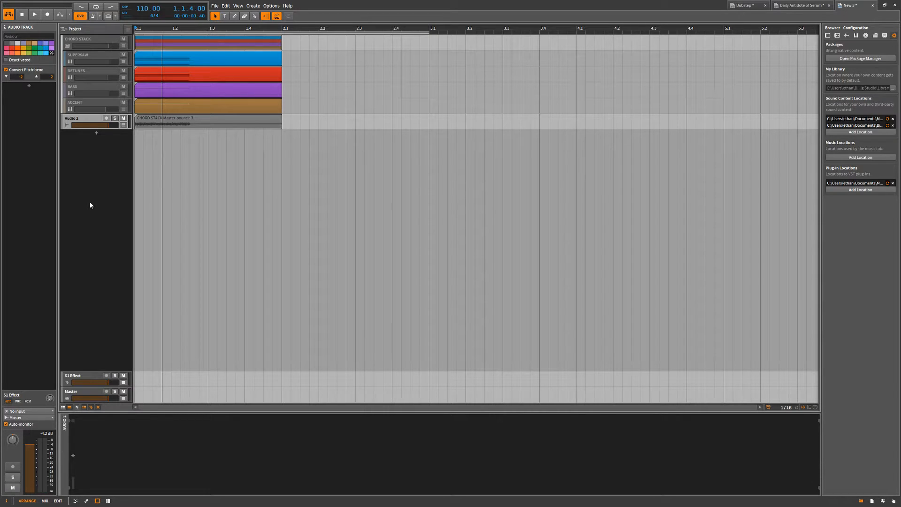
Select the CHORD STACK group along with the bounced audio track, and replay the audio track on its own.
left_click(90, 41, "ctrl")
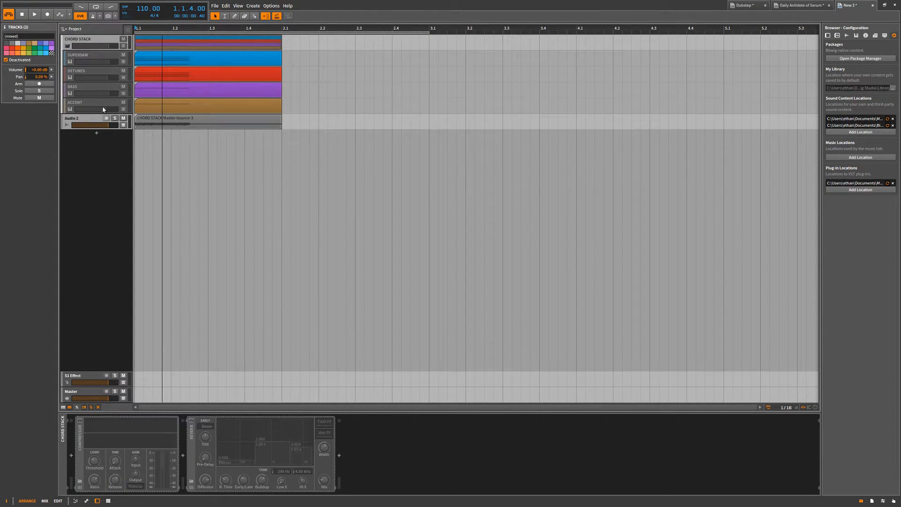
left_click(95, 123)
key("space")
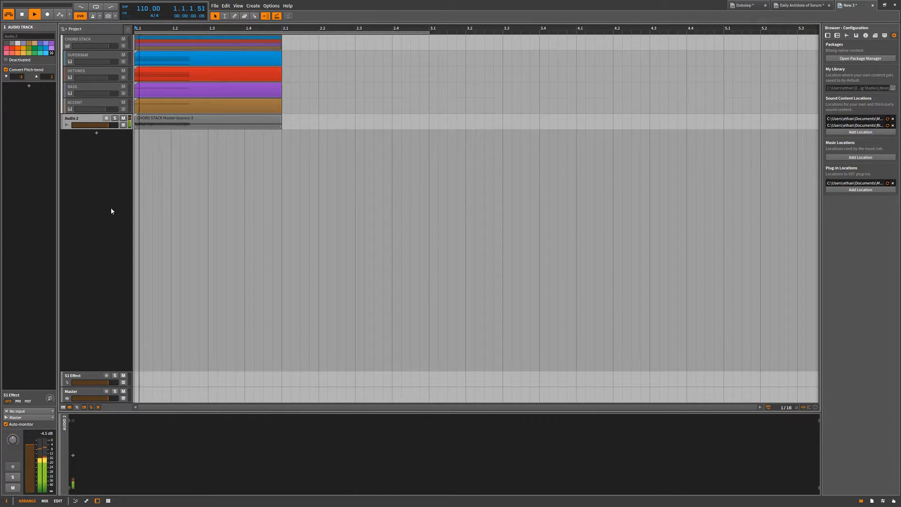
Try nesting the bounced audio track in the deactivated CHORD STACK group, and undo the move.
left_click_drag(88, 119, 87, 111)
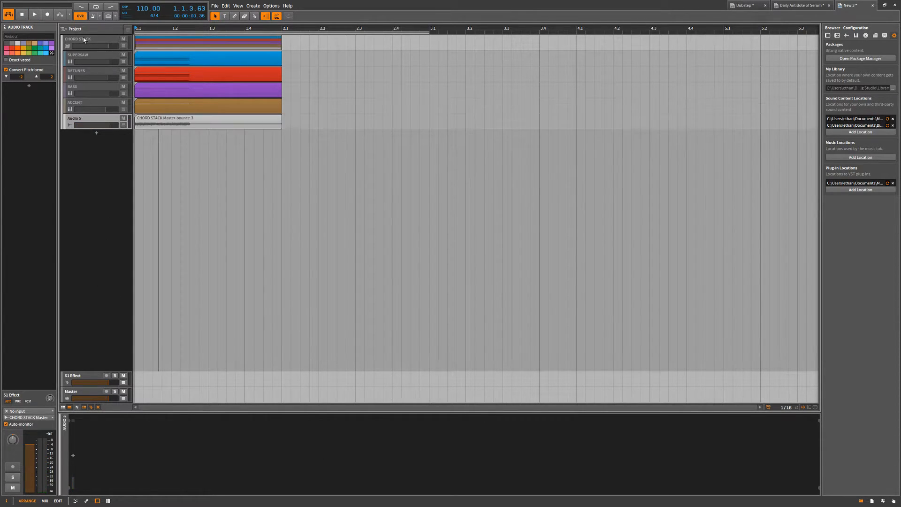
left_click(85, 40)
key("ctrl+z")
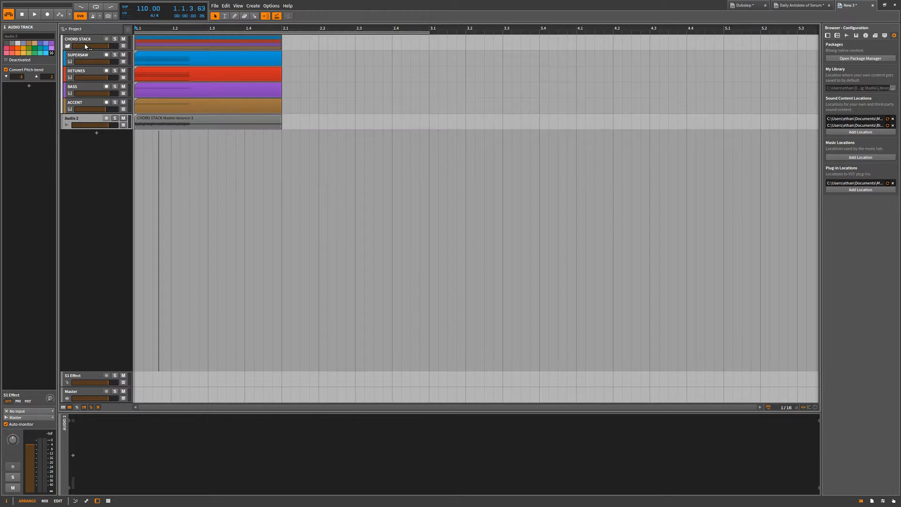
Deactivate the CHORD STACK group and collapse it to hide its child tracks.
left_click(84, 40)
key("alt+a")
left_click(67, 45)
Select the bounced audio track below the collapsed group and play it back briefly.
left_click(75, 56)
key("space")
key("space")
Open the bounced CHORD STACK clip in the audio editor and go through its Onsets, Pitch, Pan, Gain and Event views.
double_click(159, 65)
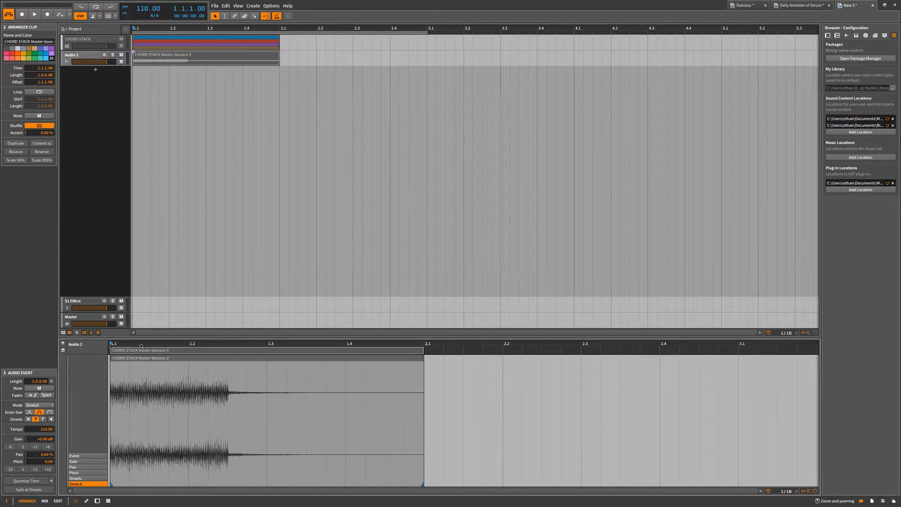
left_click(86, 478)
left_click(86, 473)
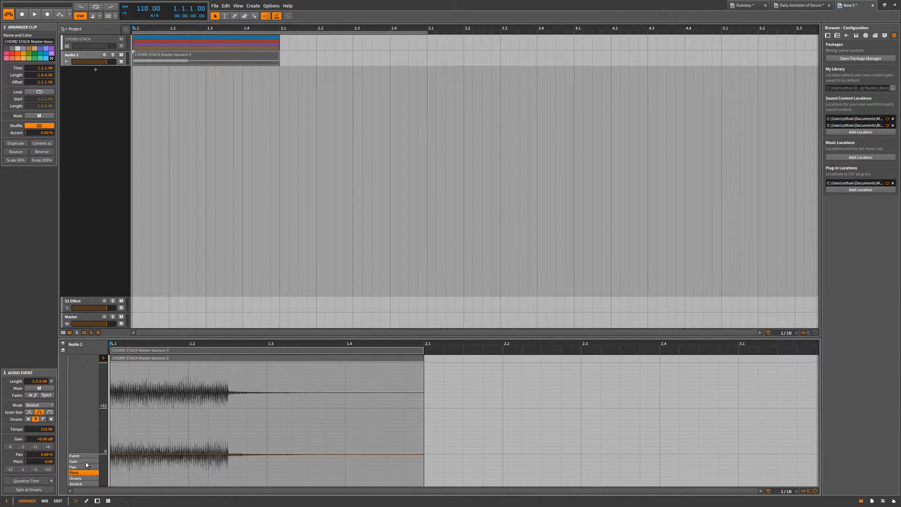
left_click(86, 467)
left_click(85, 462)
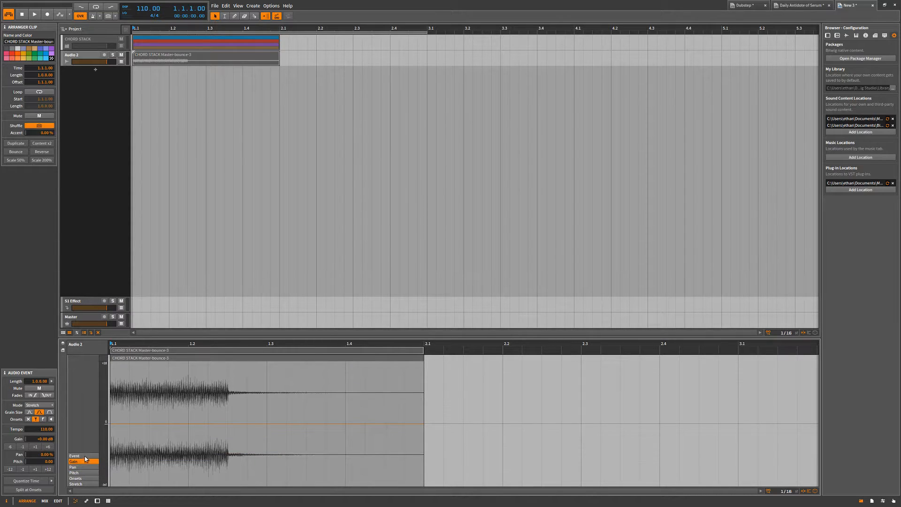
left_click(85, 456)
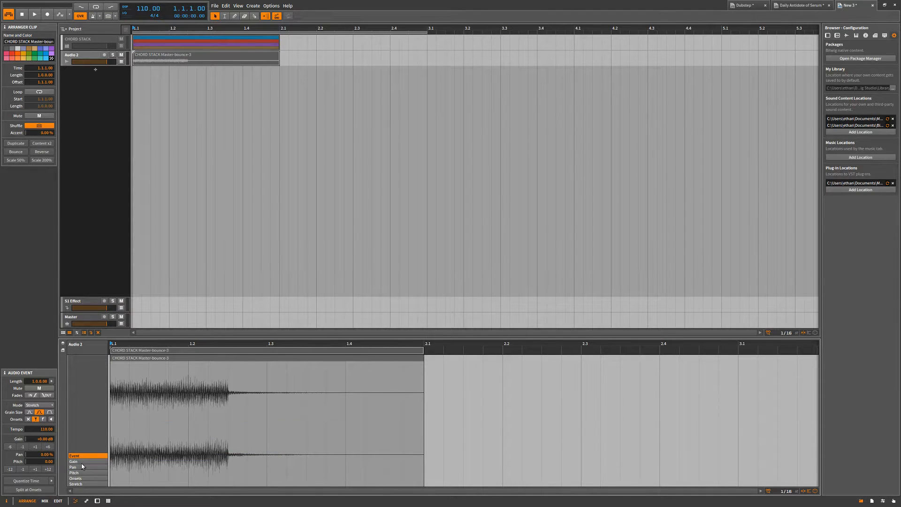
Add a gain expression point of about -12.4 dB near 1.2.3 in the bounced clip, so the gain slopes down.
left_click(88, 462)
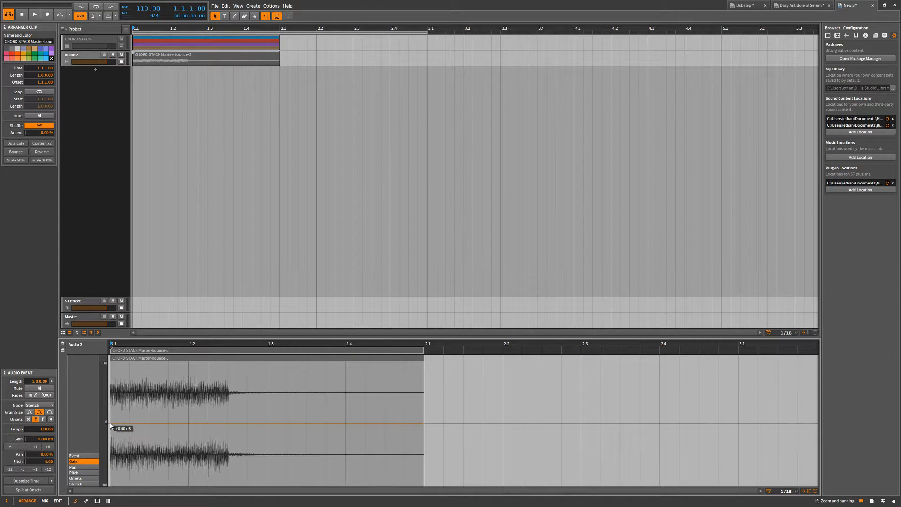
left_click_drag(234, 425, 227, 447)
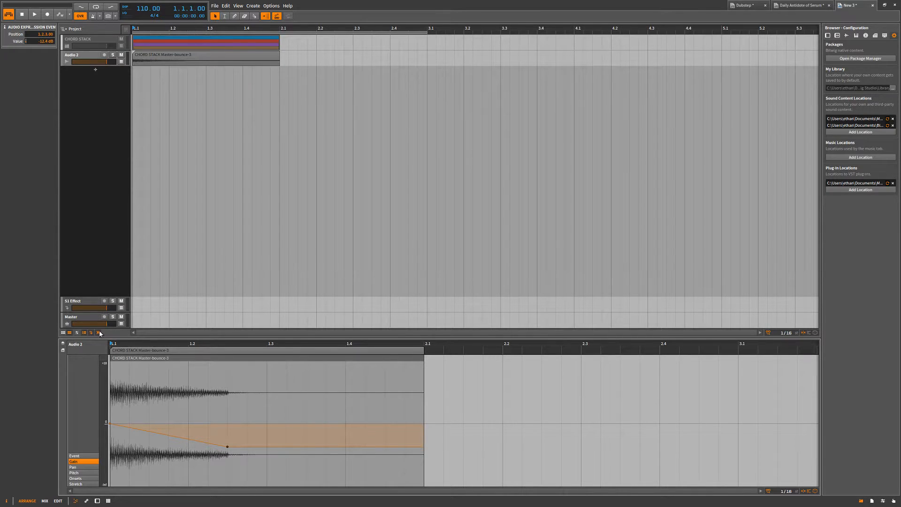
Lower the gain expression point near 1.2.3 to about -34.4 dB and play the bounced clip to hear the fade.
left_click_drag(226, 449, 227, 468)
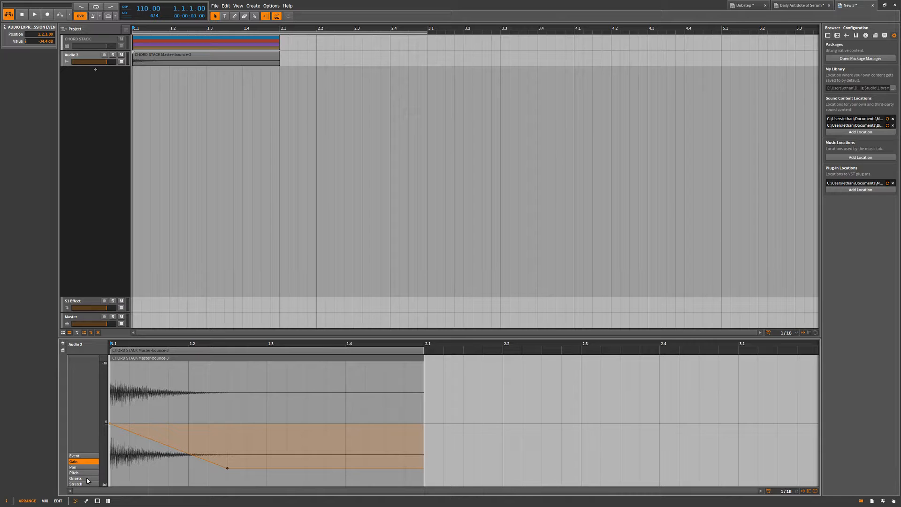
left_click(109, 393)
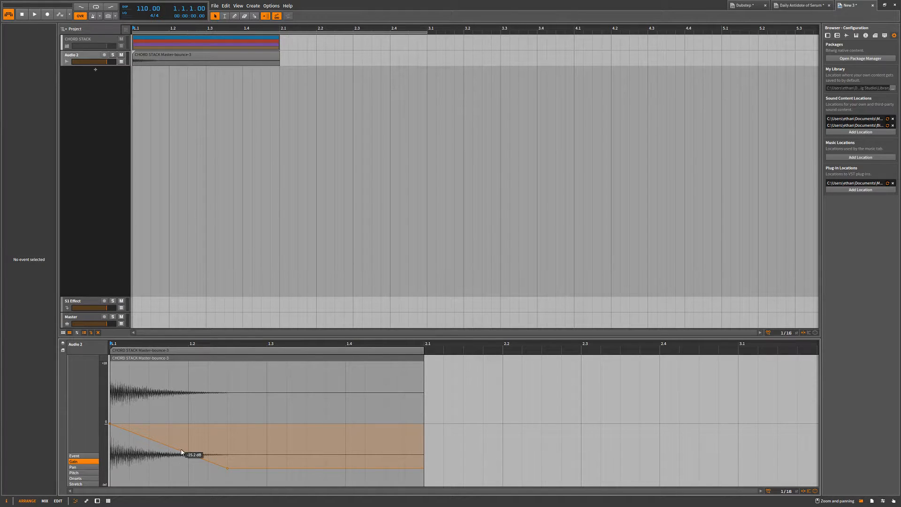
key("space")
key("space")
key("space")
key("space")
Delete the gain expression points from the bounced clip and show its Pitch expression.
left_click_drag(260, 393, 89, 504)
key("Delete")
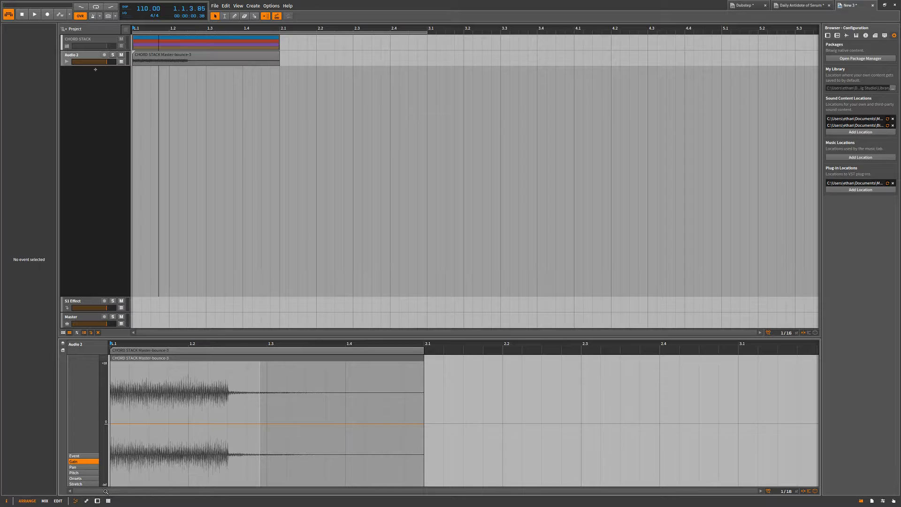
left_click(77, 472)
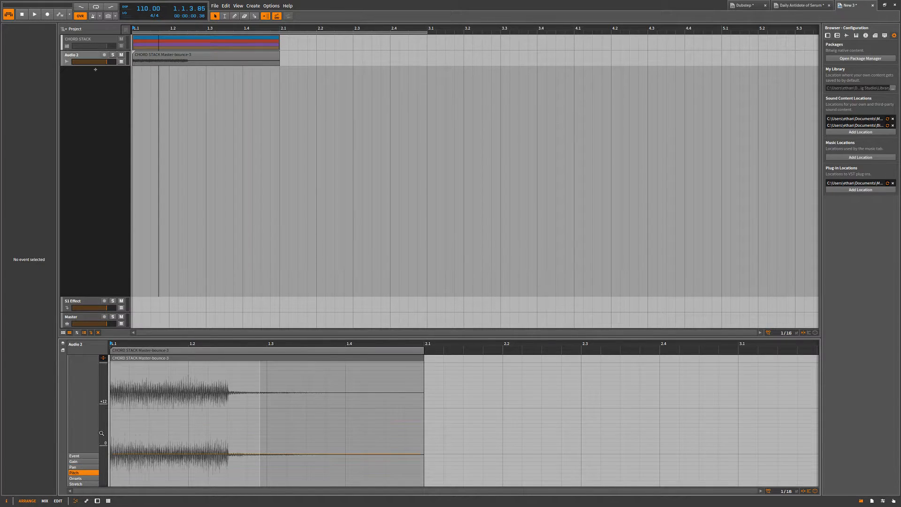
Draw a pitch expression curve that dips early and rises to just under +12 shortly after 1.2, and play it back.
left_click_drag(178, 455, 207, 352)
key("space")
Select the bounced CHORD STACK clip on the Audio 2 track and delete it.
key("space")
key("space")
key("space")
key("space")
scroll(210, 376, "up", 3)
left_click(202, 56)
key("space")
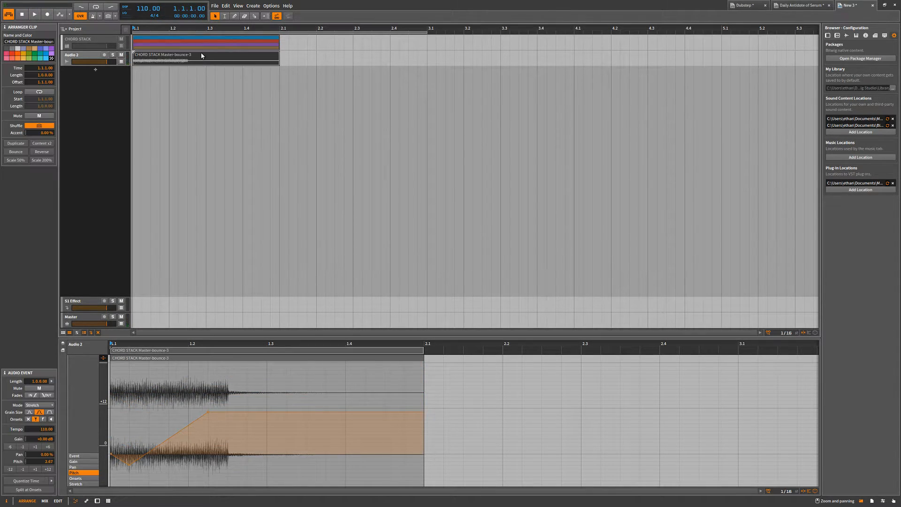
key("Delete")
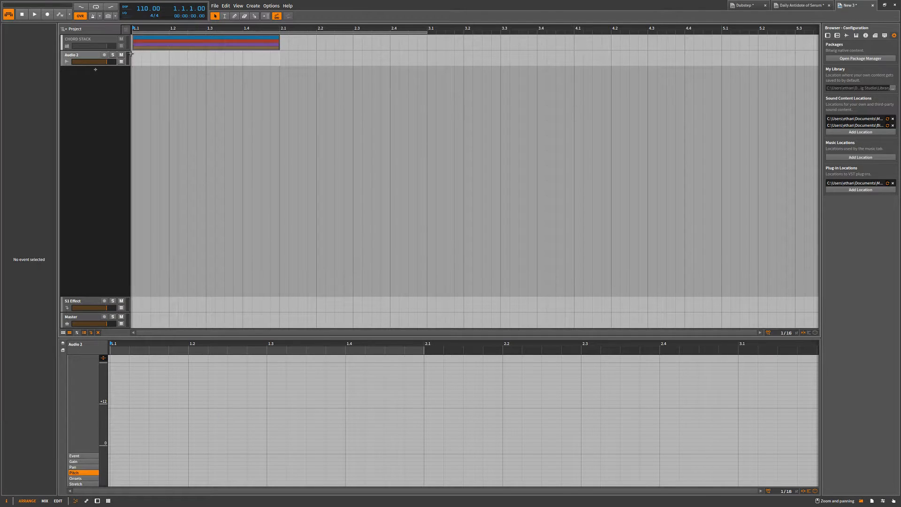
left_click(95, 59)
double_click(135, 63)
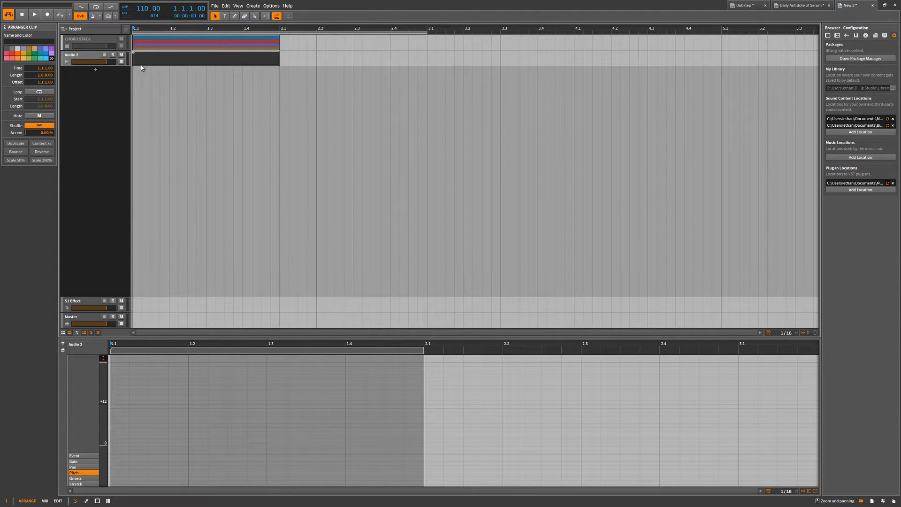
key("Delete")
Activate the Time Selection tool and mark several time ranges on Audio 2 and across the effect and master tracks.
left_click(225, 17)
left_click_drag(134, 59, 280, 62)
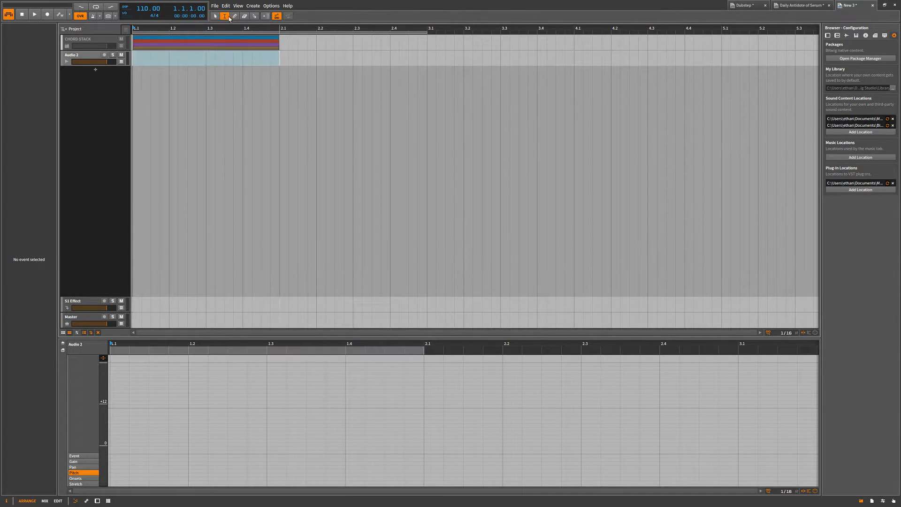
left_click(318, 61)
left_click_drag(471, 41, 317, 61)
left_click_drag(612, 58, 621, 61)
left_click_drag(622, 98, 354, 207)
left_click_drag(409, 312, 241, 91)
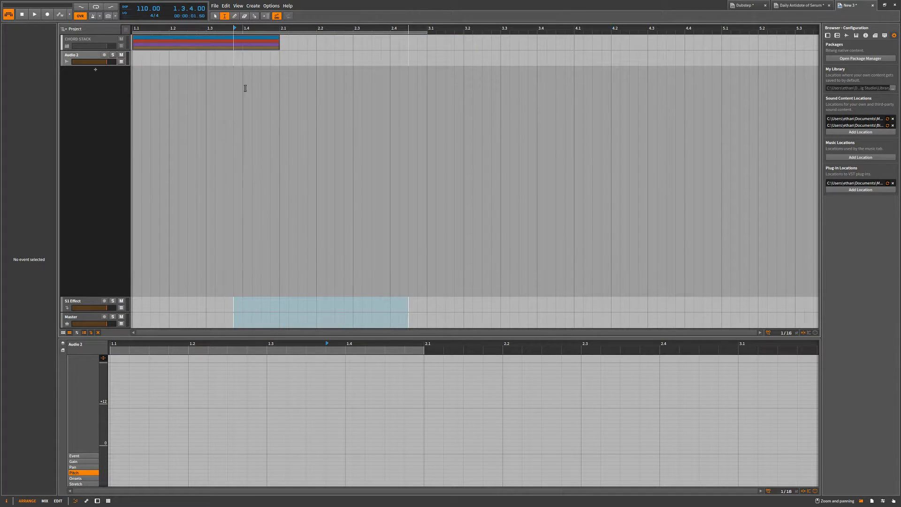
left_click(361, 63)
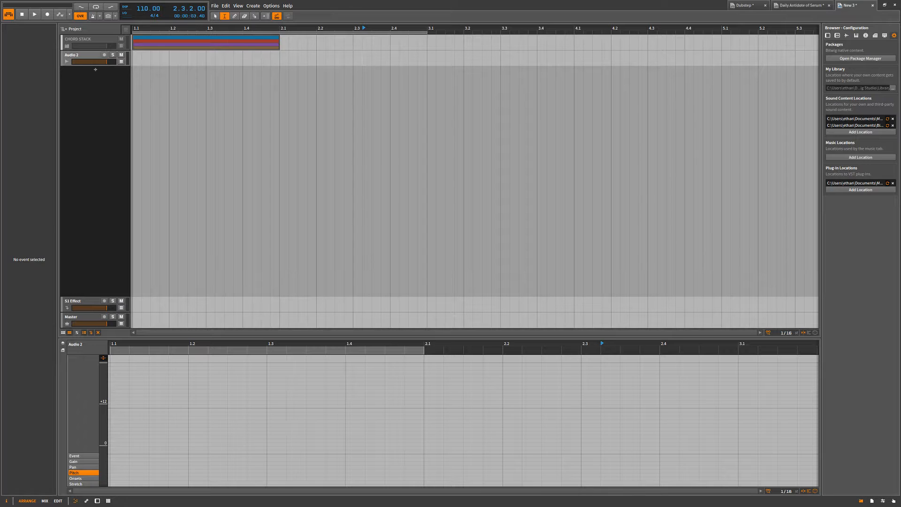
In Notepad, enter several short lines of filler text, select them all, and close the window without saving.
key("Return")
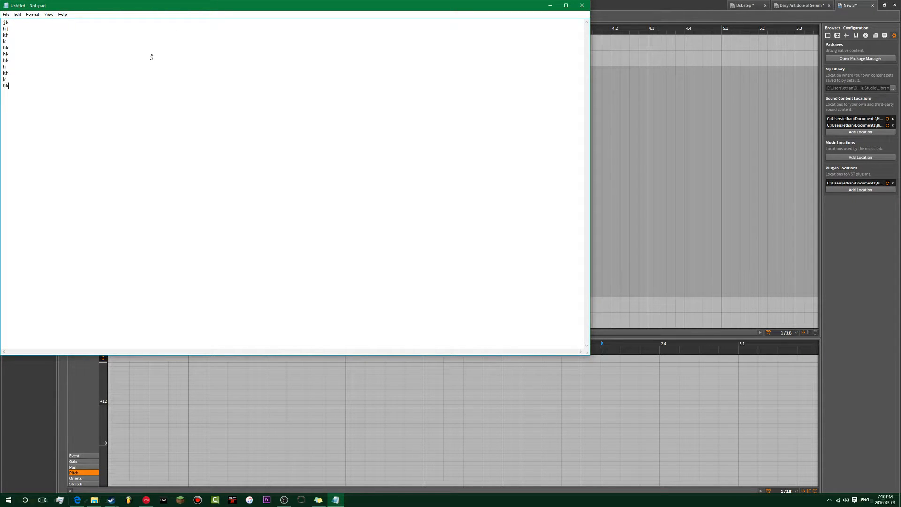
key("shift+Up")
key("shift+Up")
key("shift+Up")
key("shift+Up")
key("shift+Up")
key("shift+Up")
key("shift+Up")
key("shift+Up")
key("shift+Up")
key("shift+Up")
left_click(582, 6)
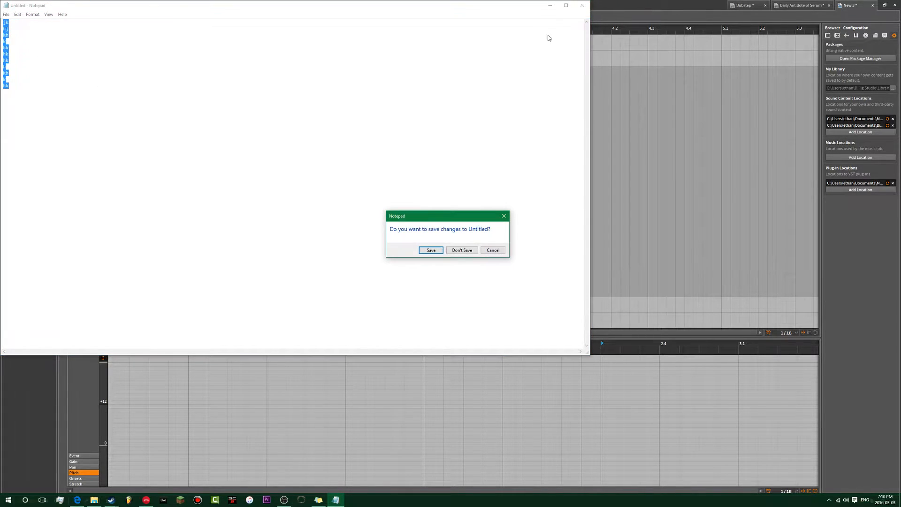
left_click(458, 249)
Select the beat at 1.3 across CHORD STACK and Audio 2, and switch to the Dubstep project with Time Selection active.
left_click(209, 70)
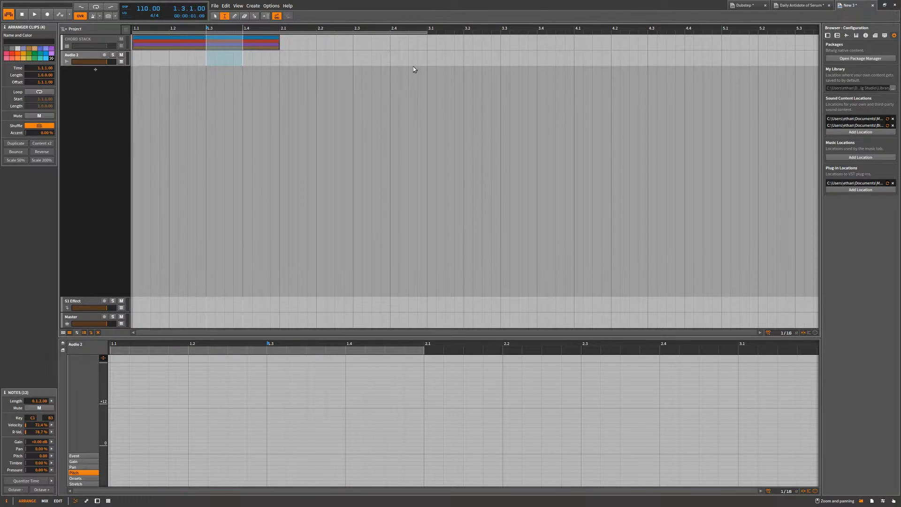
left_click(779, 5)
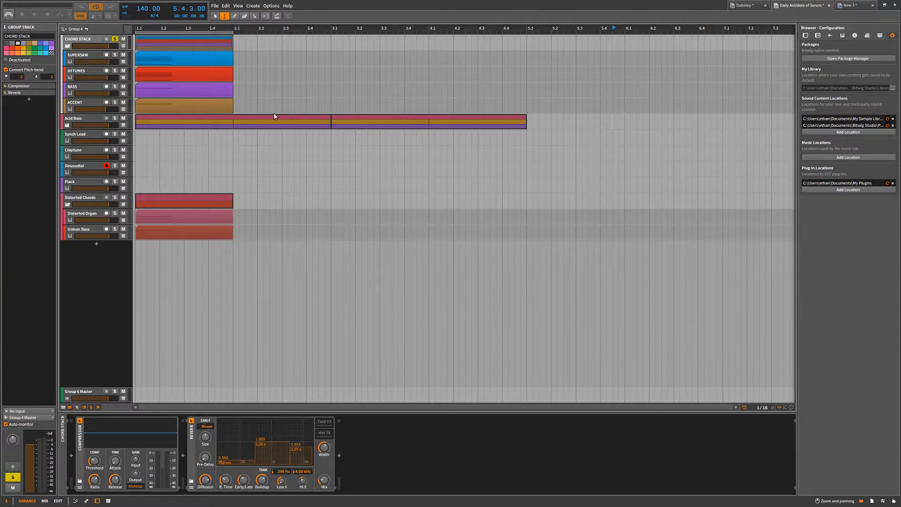
left_click(745, 5)
left_click(224, 16)
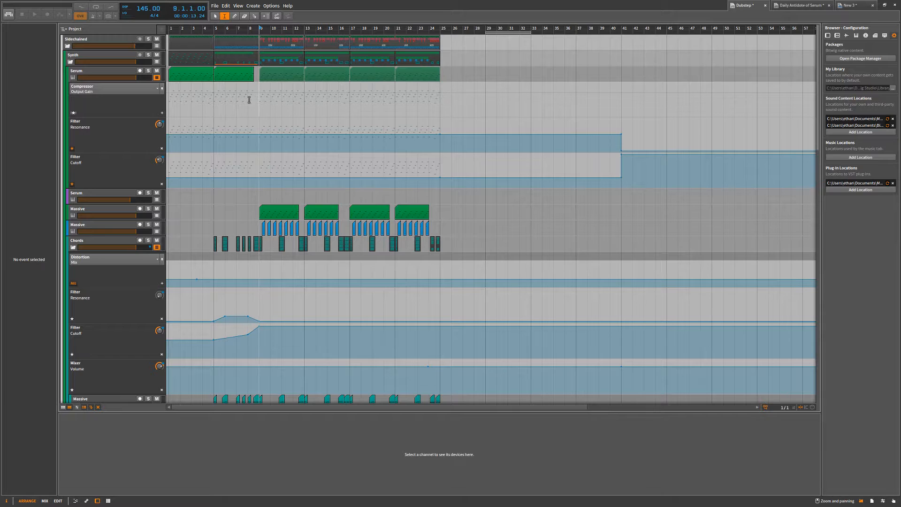
Examine the Dubstep arrangement's groups and tracks, using the compact track height to see more of them at once.
left_click(68, 47)
left_click(68, 47)
scroll(185, 125, "down", 10)
scroll(238, 141, "up", 3)
scroll(238, 141, "down", 4)
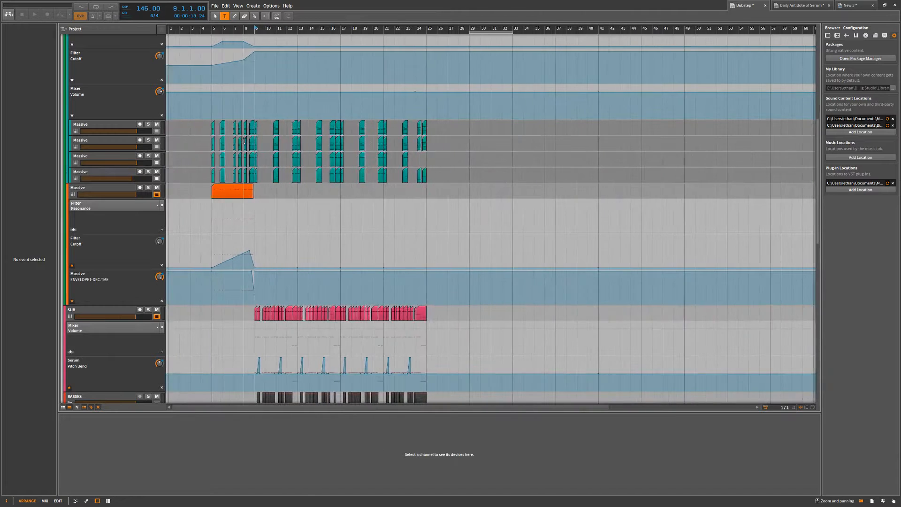
left_click(84, 407)
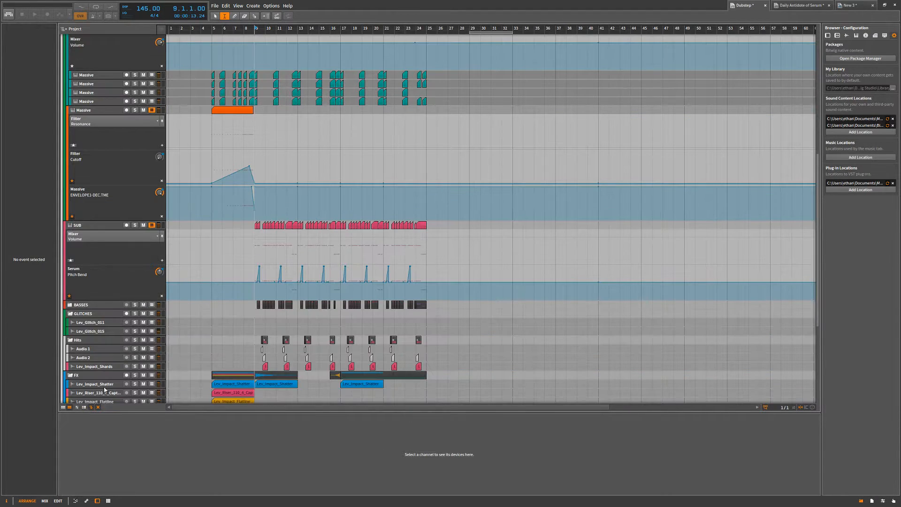
scroll(332, 140, "down", 5)
scroll(333, 122, "up", 5)
scroll(332, 122, "up", 5)
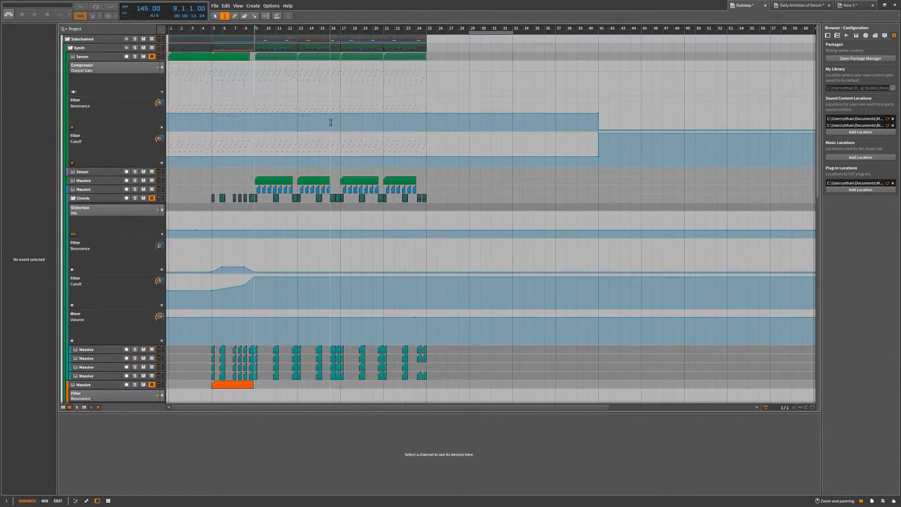
scroll(330, 123, "down", 6)
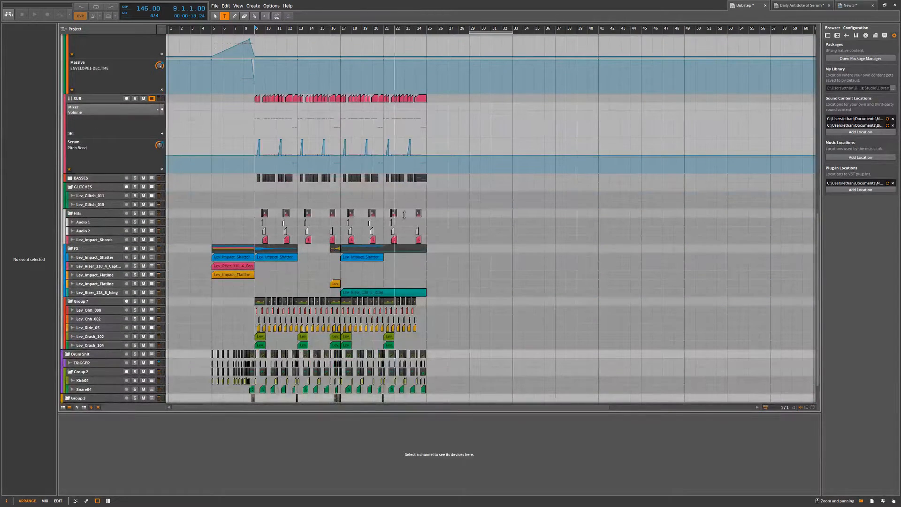
Select the time range from bar 21 to bar 25 across the Hits group and the upper FX tracks.
left_click_drag(425, 212, 384, 272)
scroll(405, 102, "up", 15)
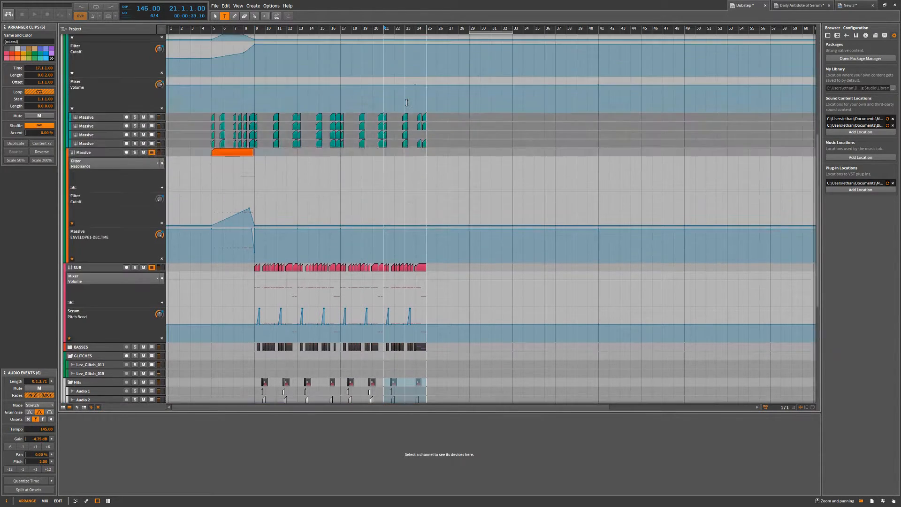
scroll(382, 60, "up", 7)
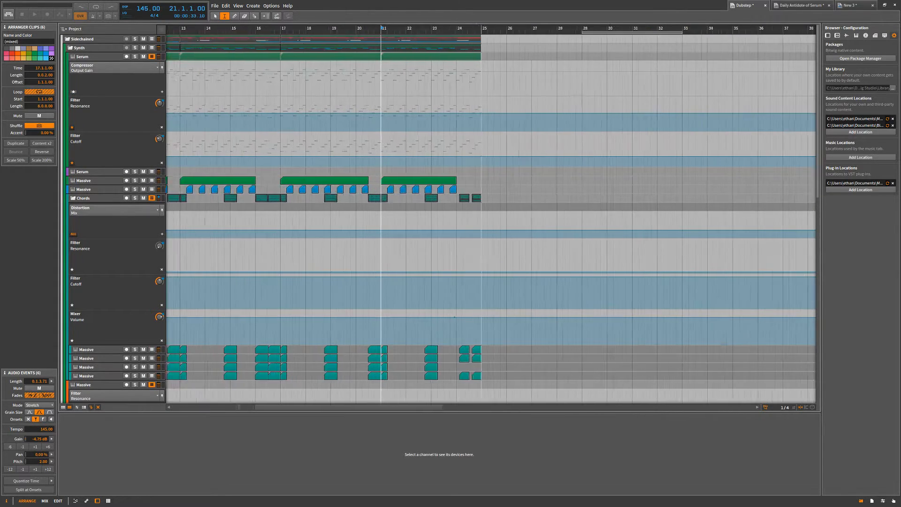
Place the insertion position at bar 23, and then at 22.4.1 on the Sidechained group track.
left_click(435, 28)
left_click(490, 28)
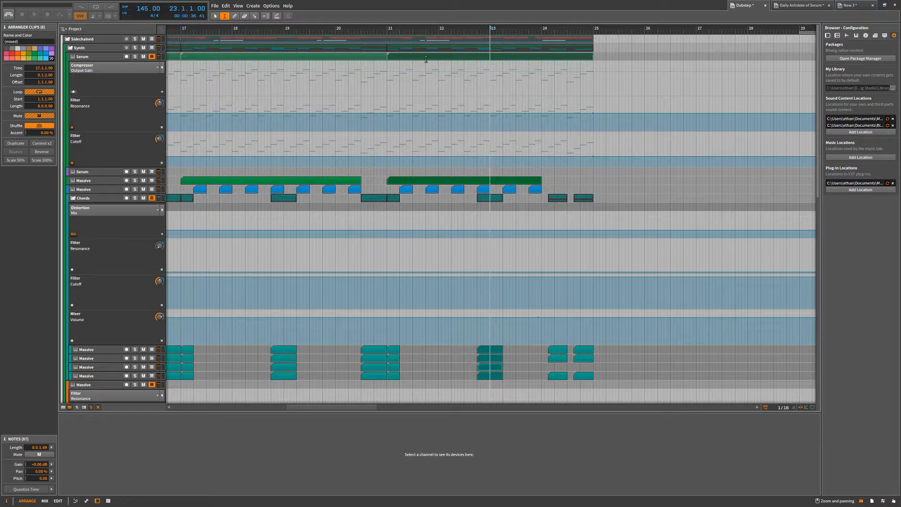
scroll(435, 54, "down", 6)
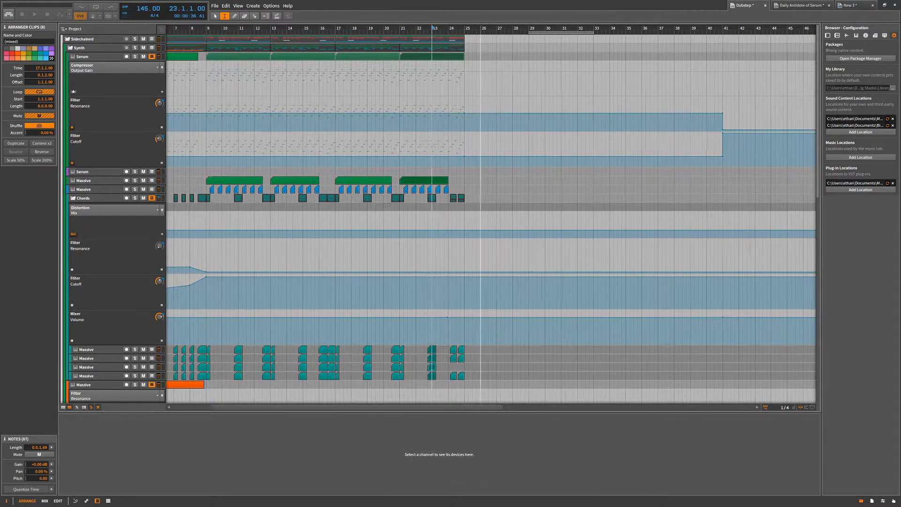
scroll(480, 47, "up", 3)
left_click(385, 38)
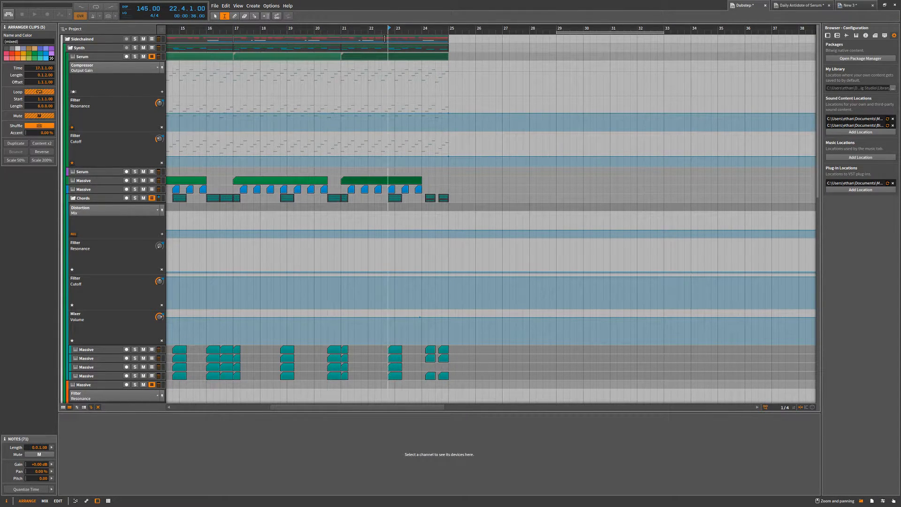
Select the Sidechained group clip starting at bar 17 with the Pointer tool, and collapse the Sidechained group.
key("1")
left_click(301, 42)
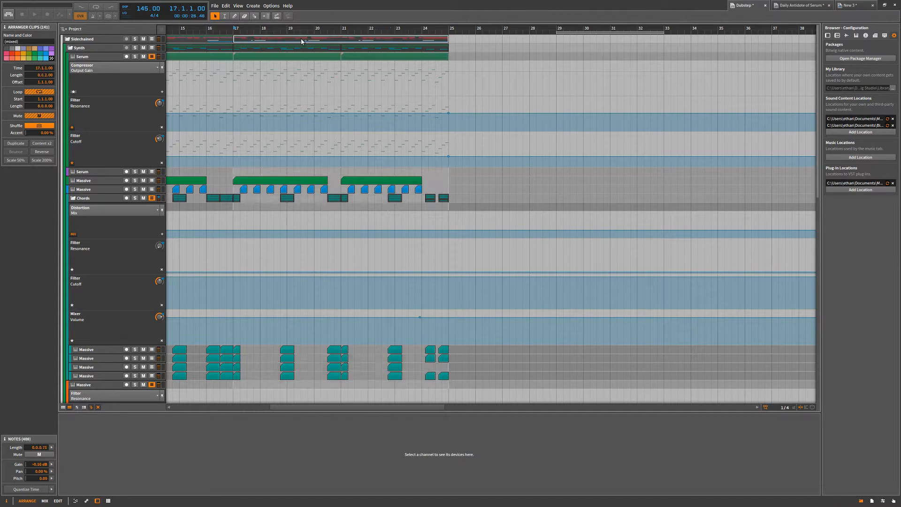
left_click_drag(452, 30, 393, 54)
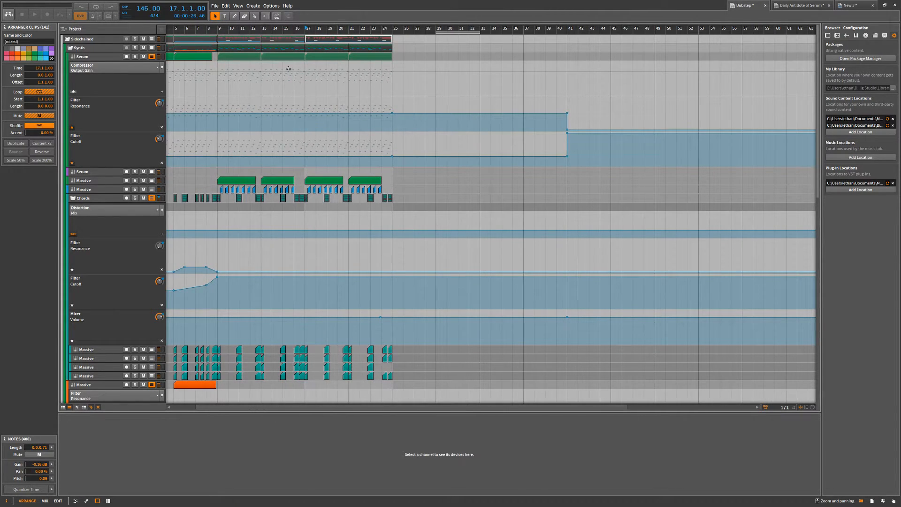
left_click(68, 40)
left_click_drag(352, 29, 346, 10)
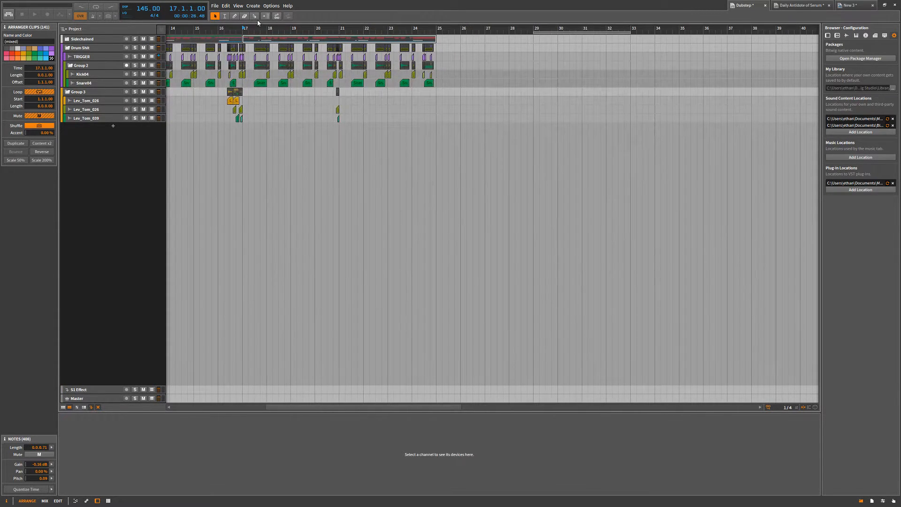
Time-select bars 21 to 25 on the collapsed Sidechained group and split its clips at the selection.
left_click(225, 16)
left_click(339, 37)
left_click_drag(346, 37, 436, 41)
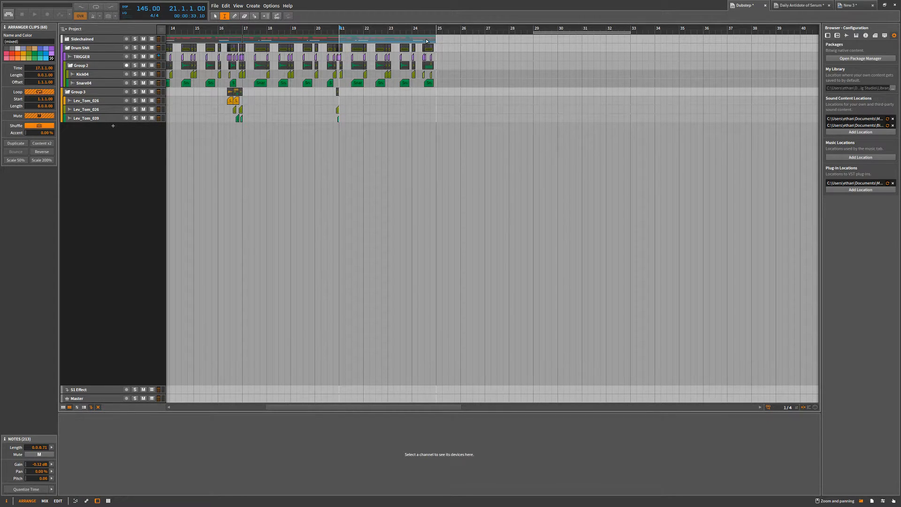
right_click(427, 41)
left_click(415, 33)
key("ctrl+e")
Return to the Pointer tool, expand the Sidechained group, and examine the splits at bar 21 in its child tracks.
left_click(460, 43)
key("1")
left_click(68, 41)
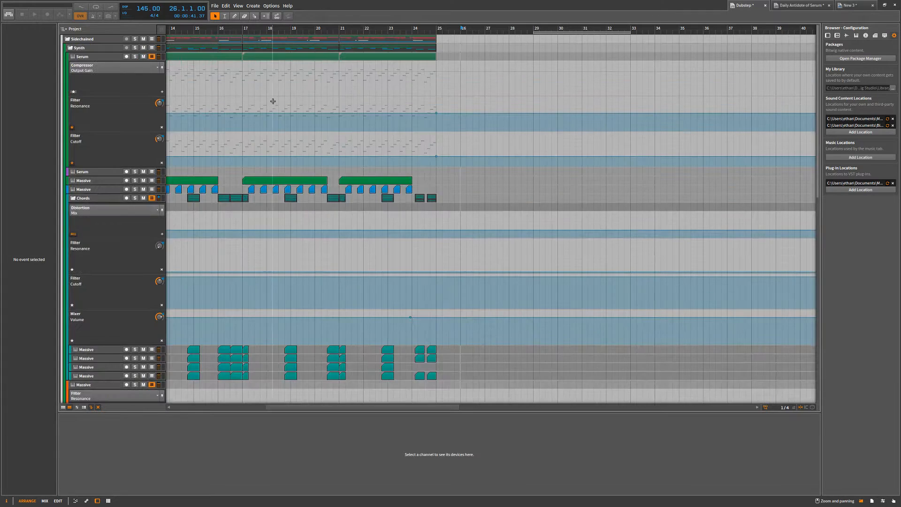
scroll(378, 161, "up", 3)
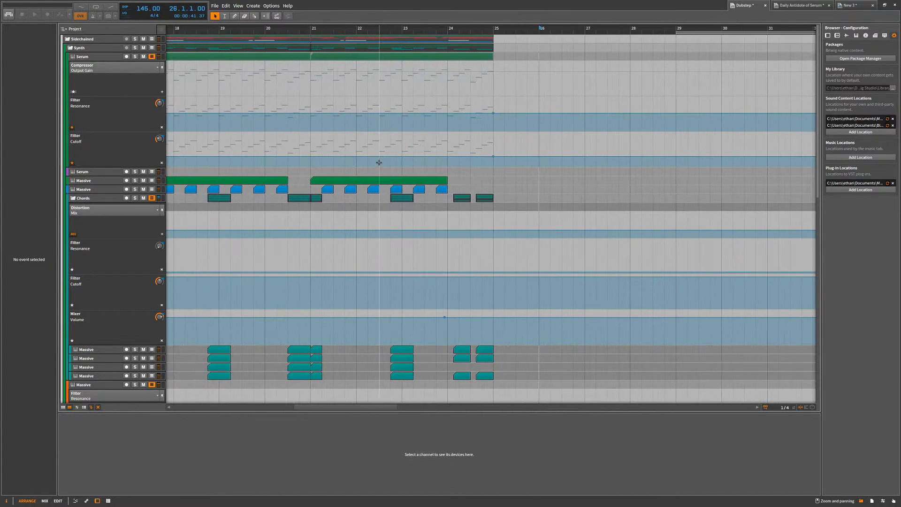
scroll(287, 157, "down", 5)
scroll(280, 157, "down", 7)
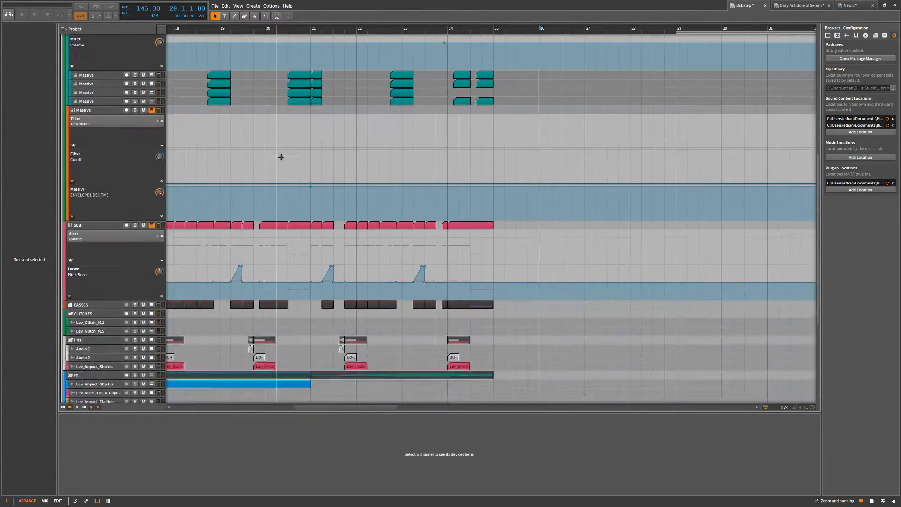
scroll(311, 301, "down", 3)
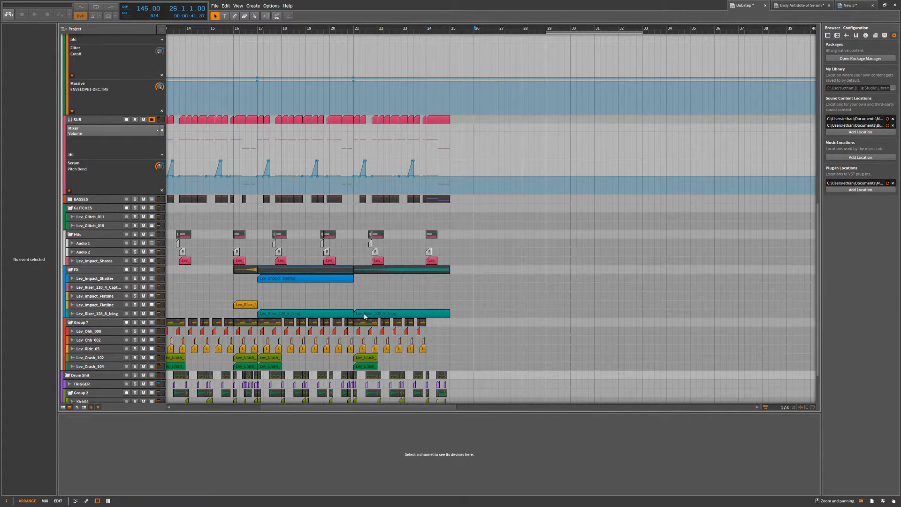
Restore the full track height and look through the child tracks' clips around bar 21.
left_click(84, 408)
scroll(389, 141, "up", 10)
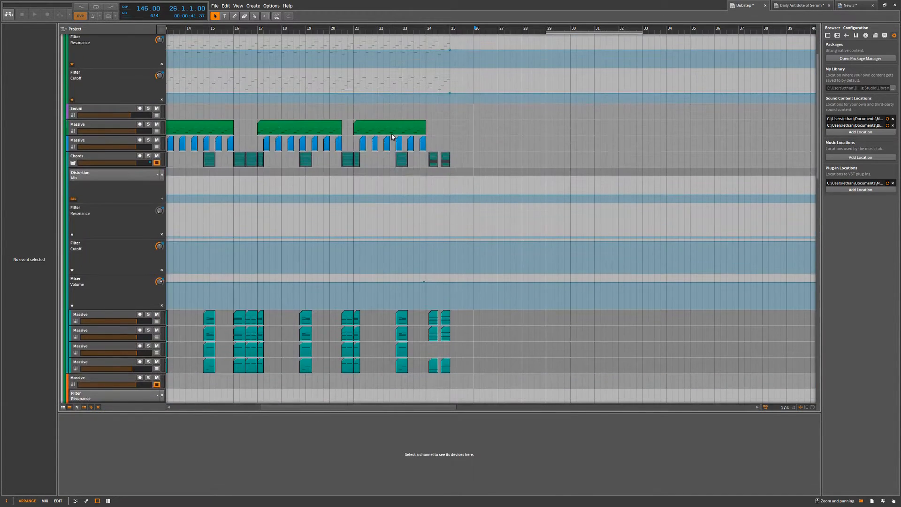
scroll(392, 136, "up", 2)
scroll(385, 162, "down", 8)
scroll(378, 174, "down", 5)
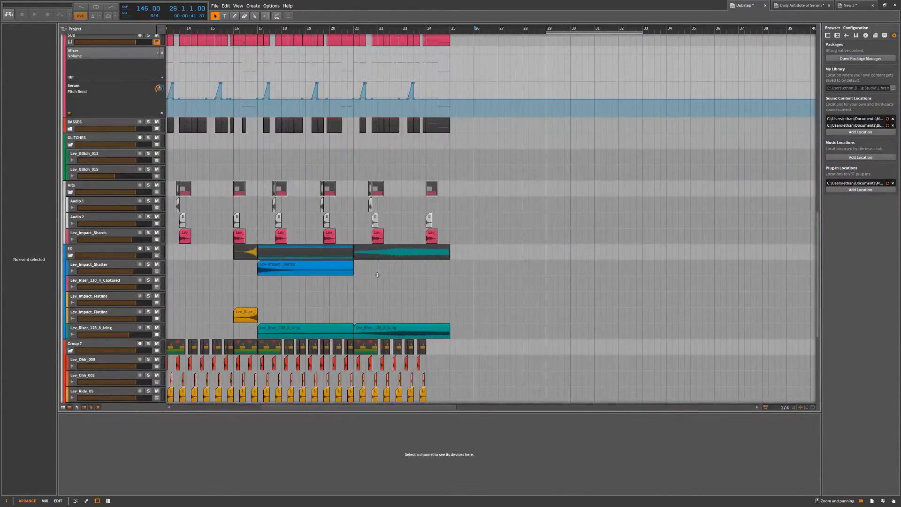
scroll(360, 278, "up", 4)
scroll(360, 277, "down", 4)
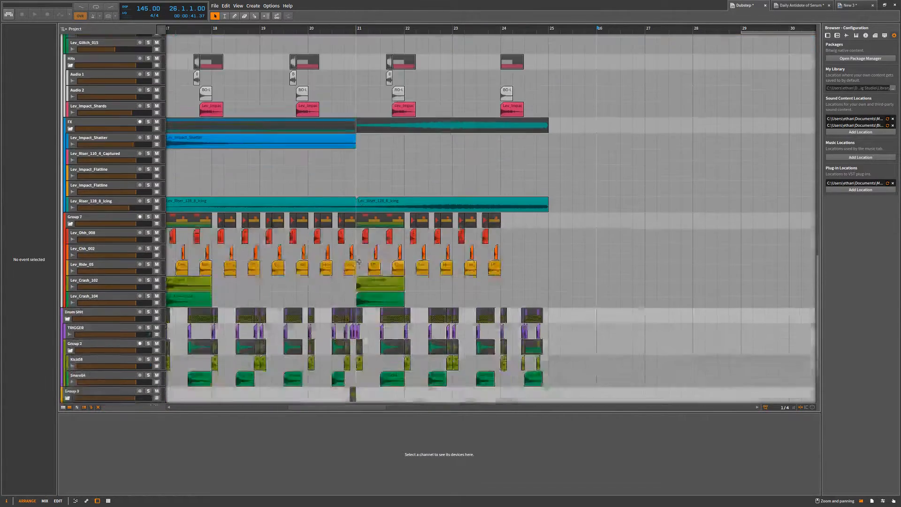
Examine the clip splits at bar 21 across the FX and Group 7 child tracks, including the Lev_Riser clip.
scroll(359, 264, "up", 5)
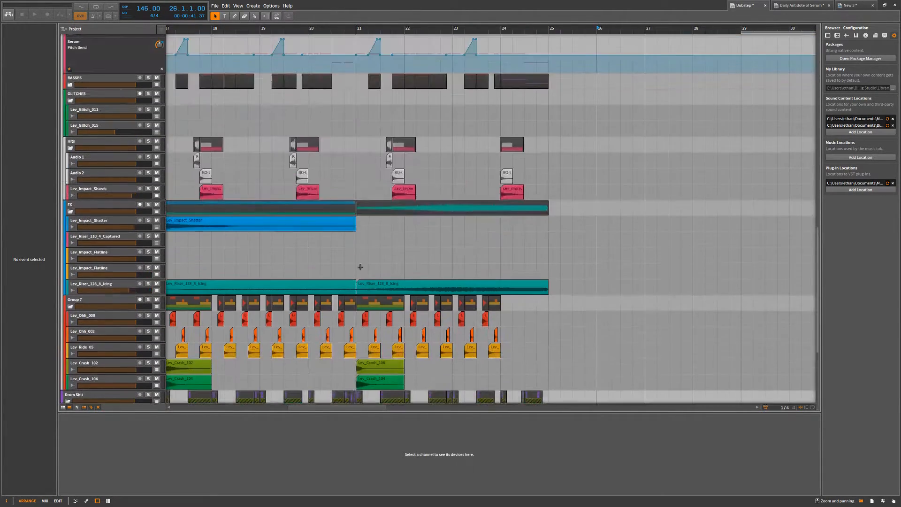
scroll(360, 265, "down", 2)
scroll(360, 244, "up", 4)
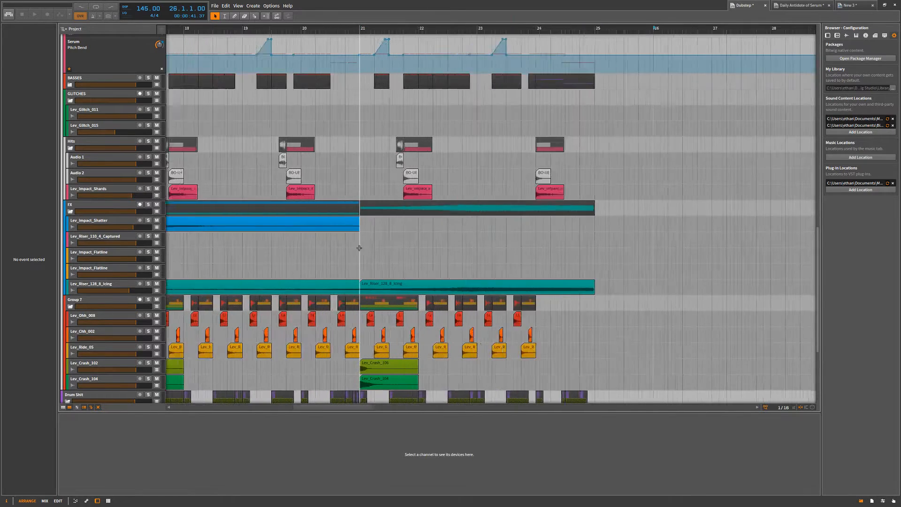
scroll(225, 260, "down", 2)
scroll(308, 263, "down", 3)
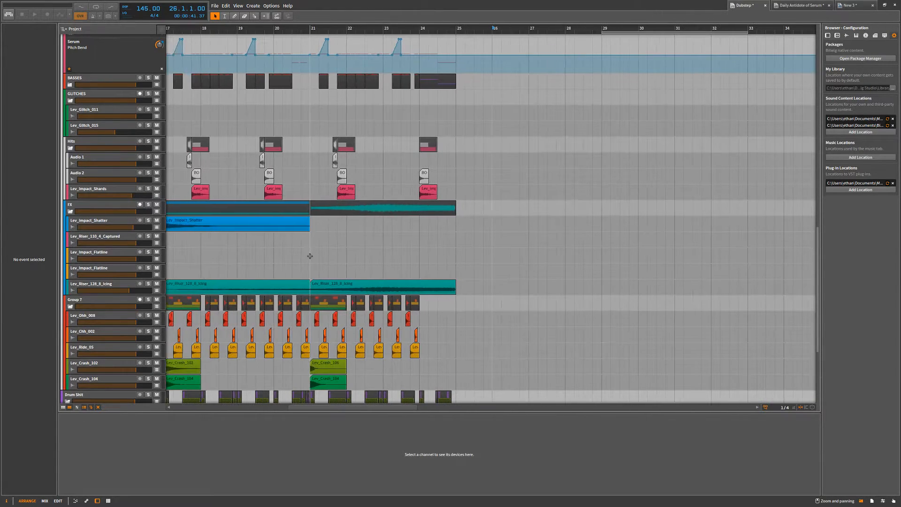
scroll(338, 235, "up", 10)
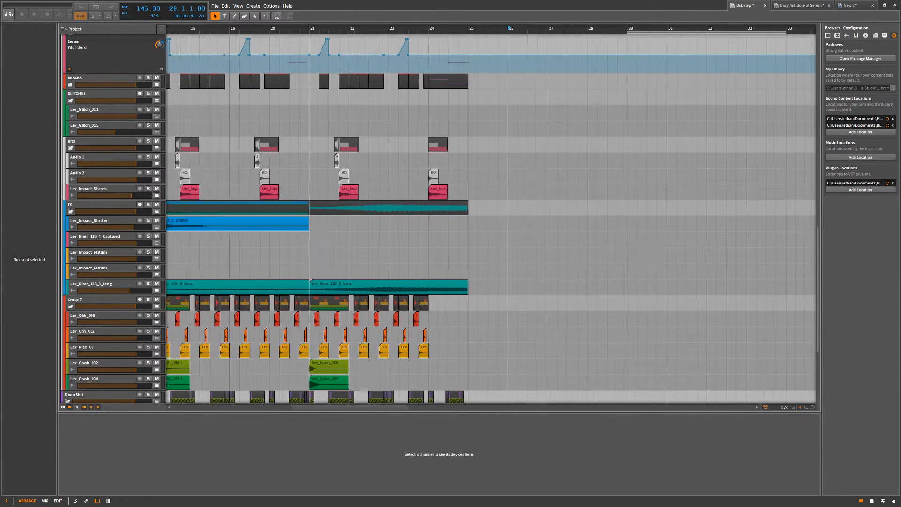
scroll(304, 287, "down", 10)
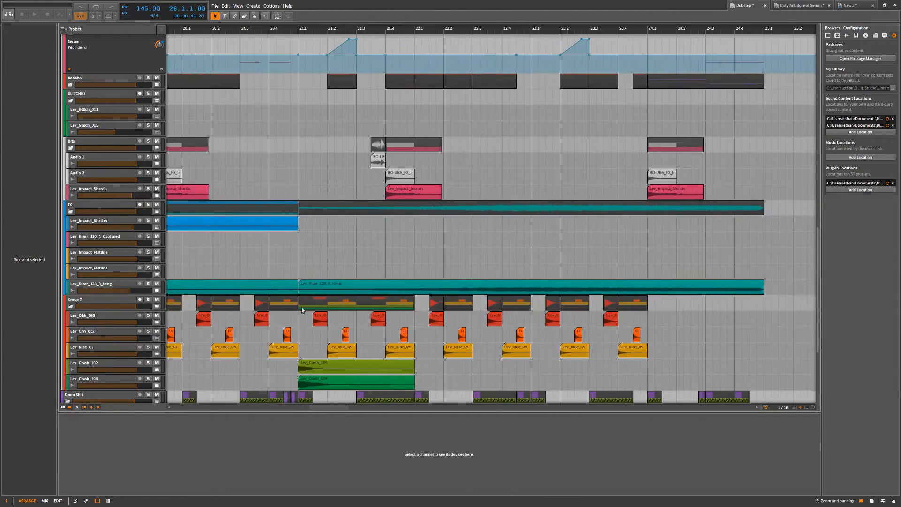
left_click(312, 291)
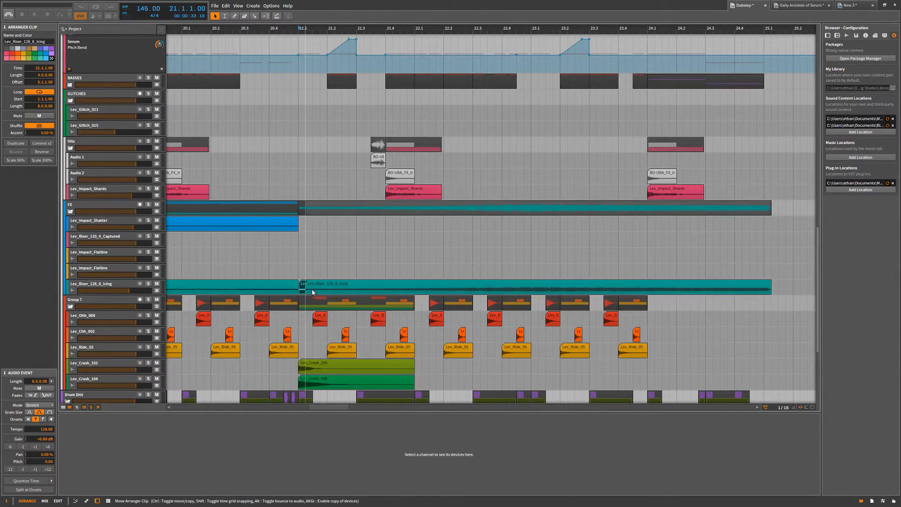
left_click(297, 252)
scroll(289, 255, "down", 5)
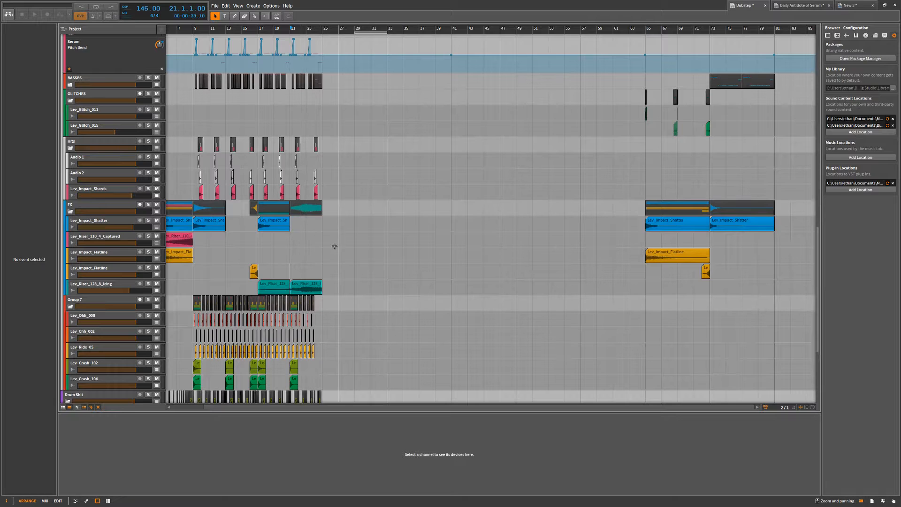
Undo the split of the Sidechained group's clips at bar 21.
key("ctrl+z")
key("ctrl+z")
scroll(336, 249, "up", 1)
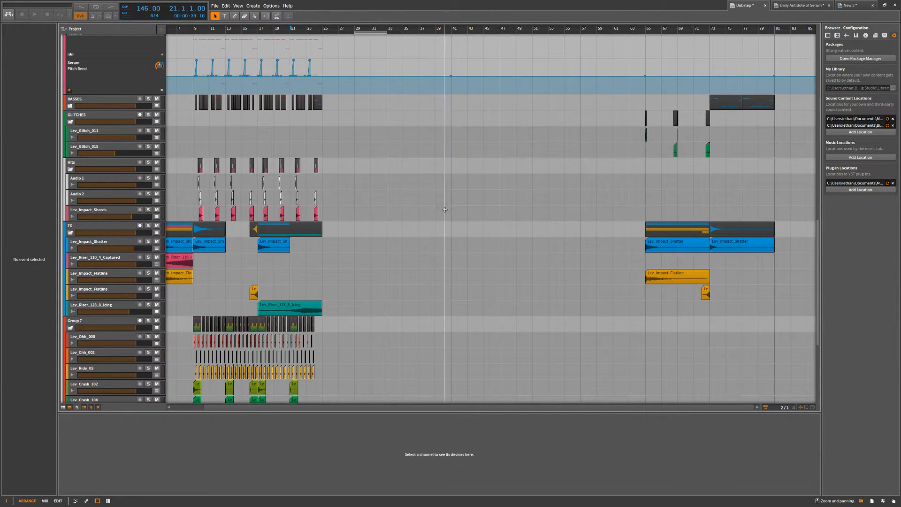
scroll(422, 174, "up", 10)
scroll(421, 171, "up", 8)
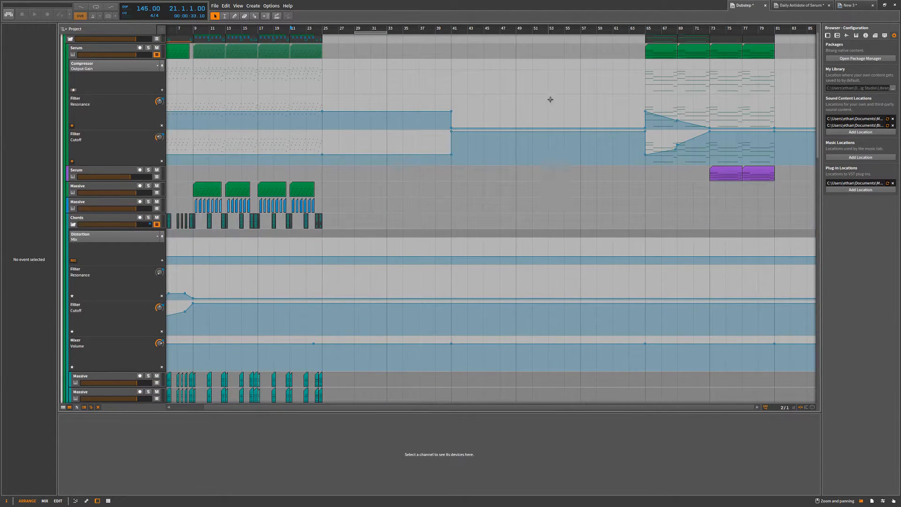
scroll(553, 95, "up", 1)
Switch to the New 3 project, expand the CHORD STACK group and reactivate it.
left_click(796, 10)
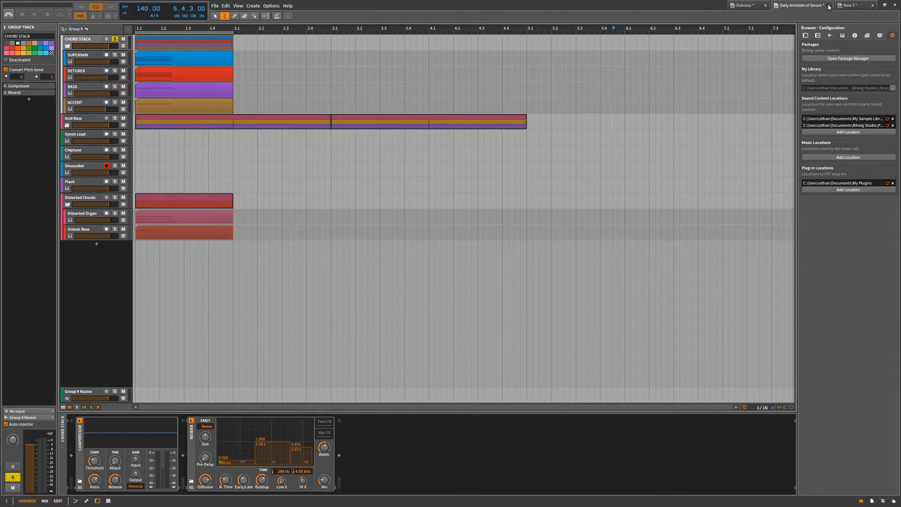
left_click(244, 16)
left_click(851, 6)
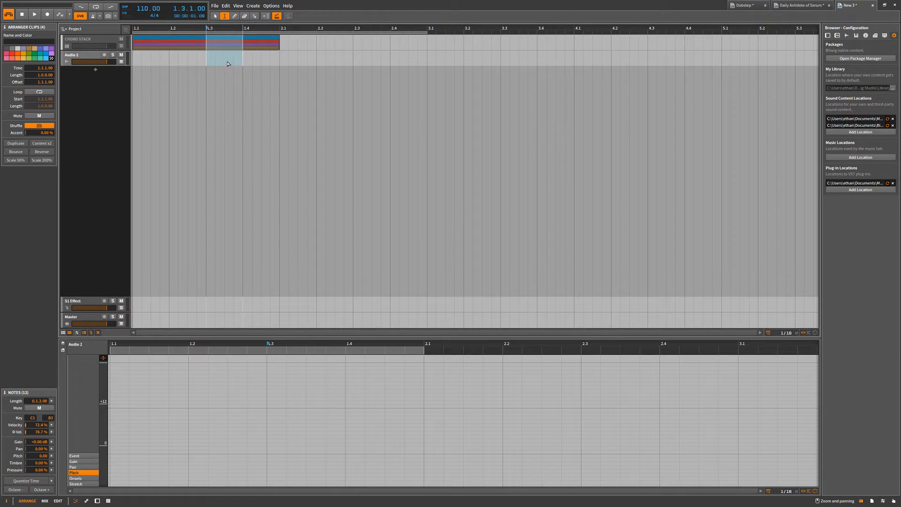
left_click(800, 6)
left_click(215, 16)
left_click(744, 5)
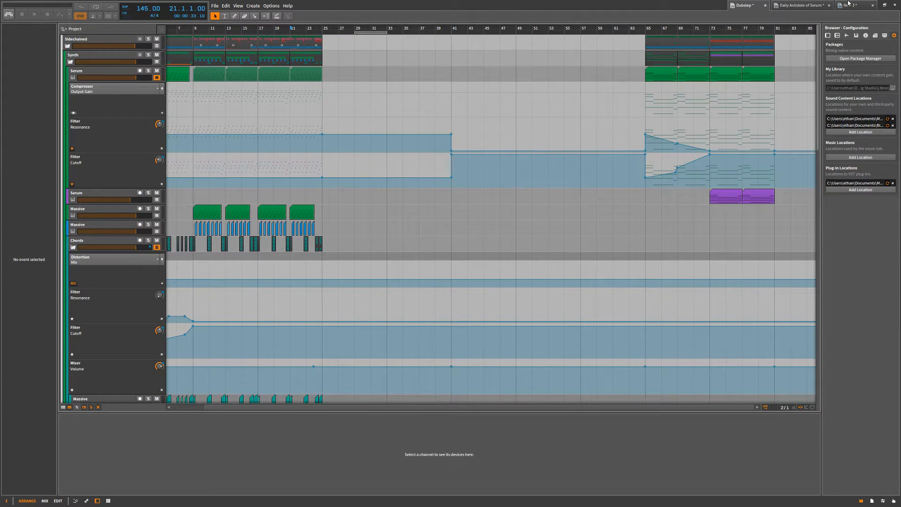
left_click(849, 4)
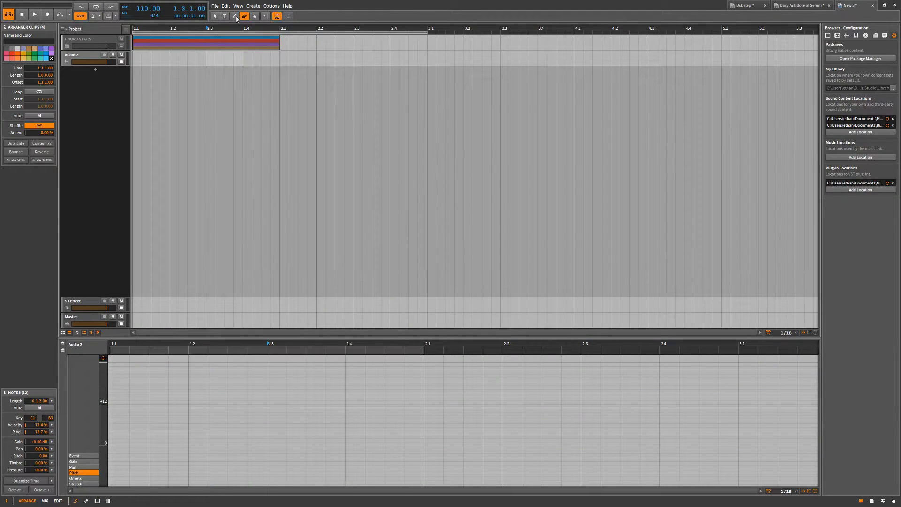
left_click(67, 46)
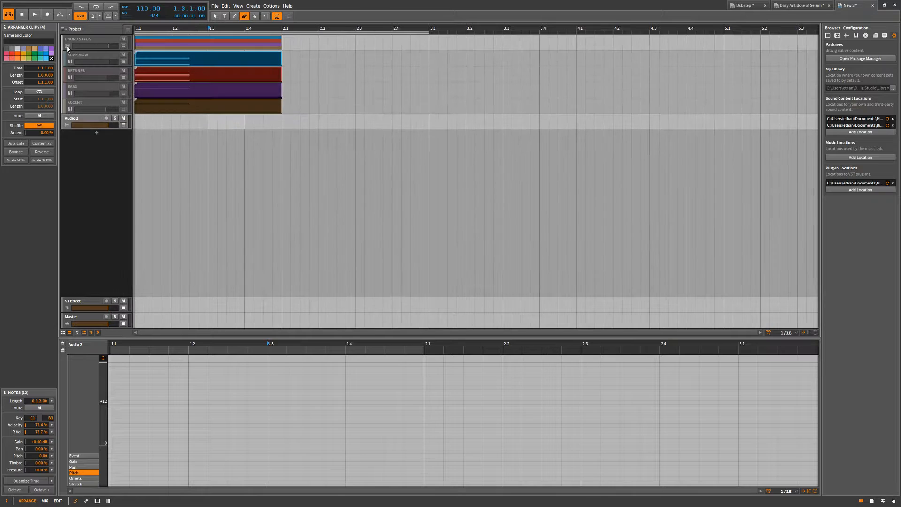
left_click(243, 136)
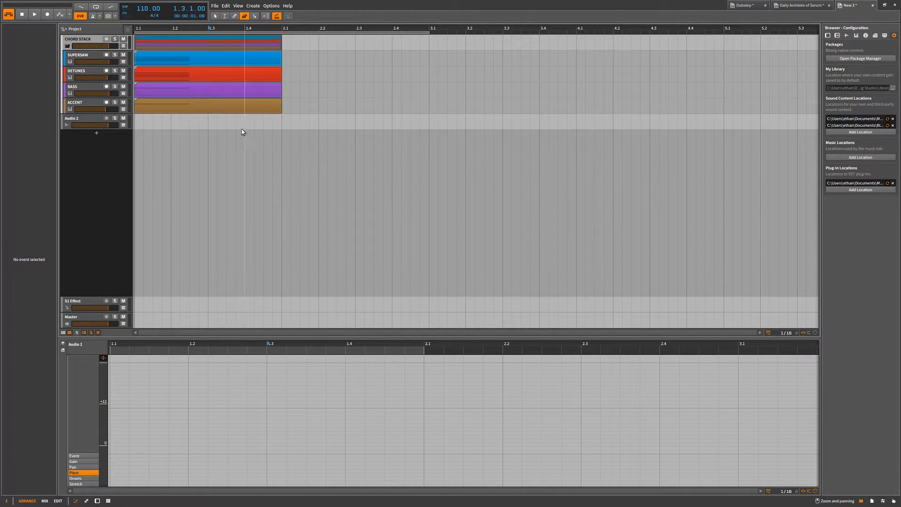
Time-select 1.2.3 to 2.1 across the CHORD STACK child tracks, split the clips there, and delete the second SUPERSAW part.
mouse_move(192, 55)
left_mouse_down()
mouse_move(235, 88)
mouse_move(287, 105)
left_mouse_up()
key("2")
left_click_drag(191, 55, 285, 109)
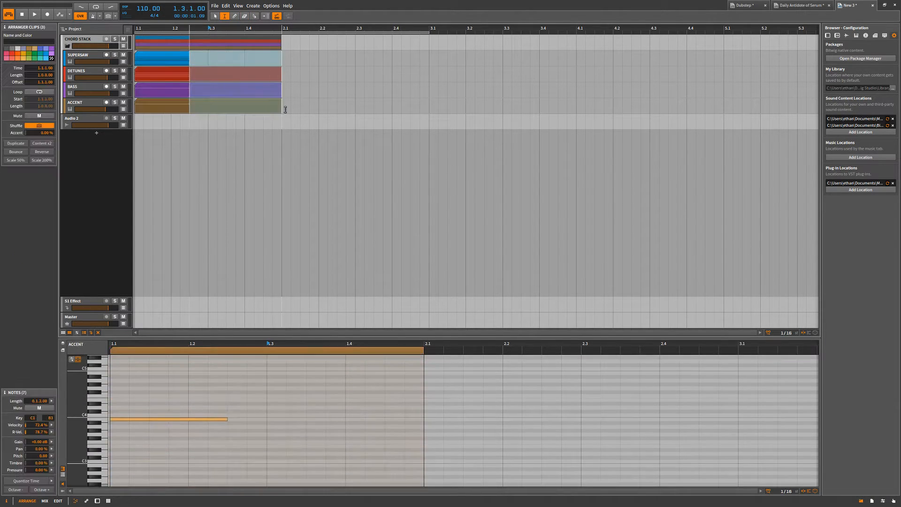
key("ctrl+e")
key("Up")
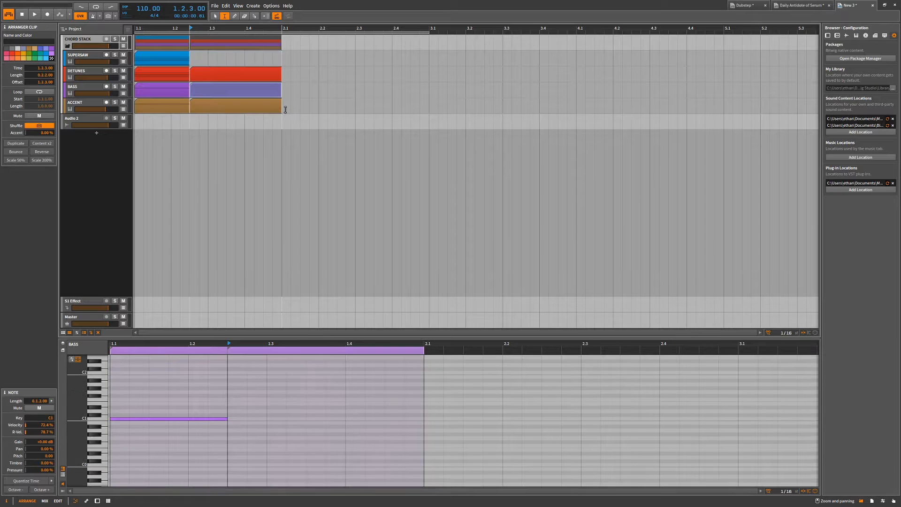
key("Delete")
Delete the time range 1.3.2 to 2.1 on the DETUNES, BASS and ACCENT tracks, and undo back past the split.
left_click_drag(283, 111, 217, 70)
key("Delete")
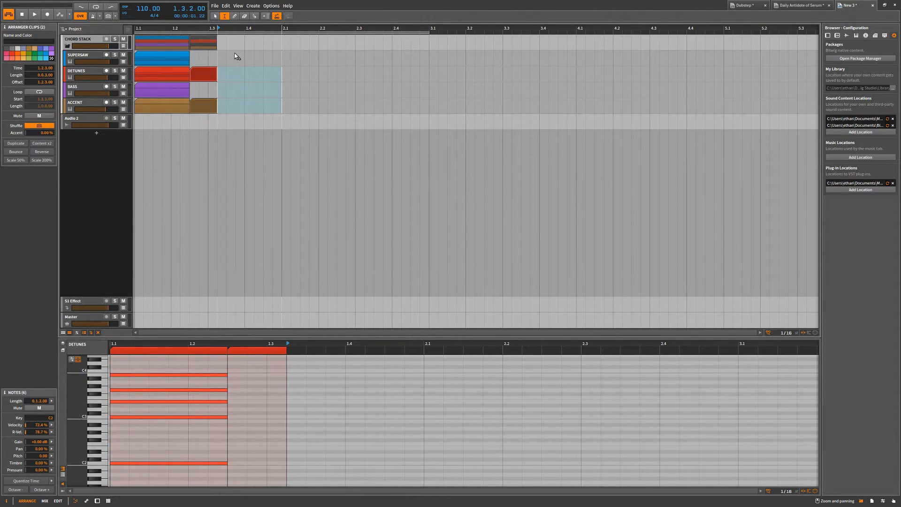
key("ctrl+z")
key("ctrl+z")
key("ctrl+z")
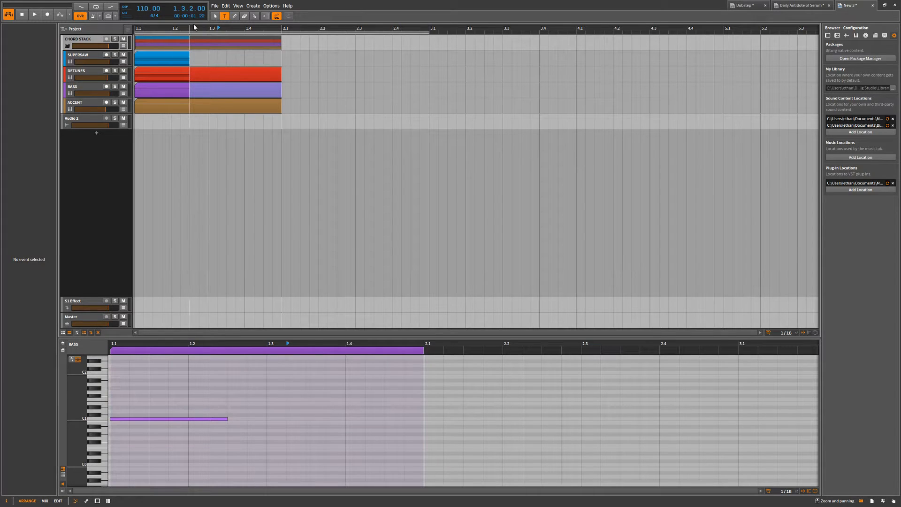
Play the chord briefly, and delete the time range 1.2.3 to 2.1 on the DETUNES, BASS and ACCENT tracks.
key("space")
key("space")
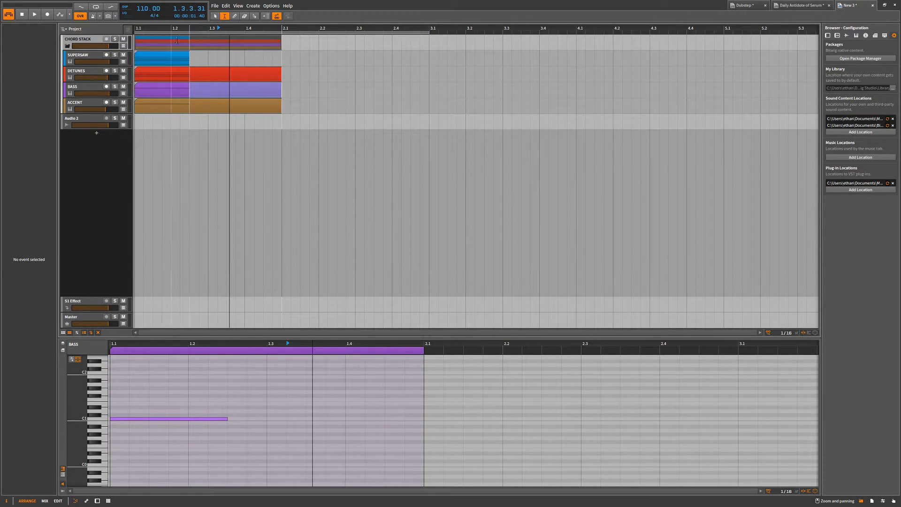
left_click(214, 60)
left_click_drag(189, 67, 282, 106)
key("Delete")
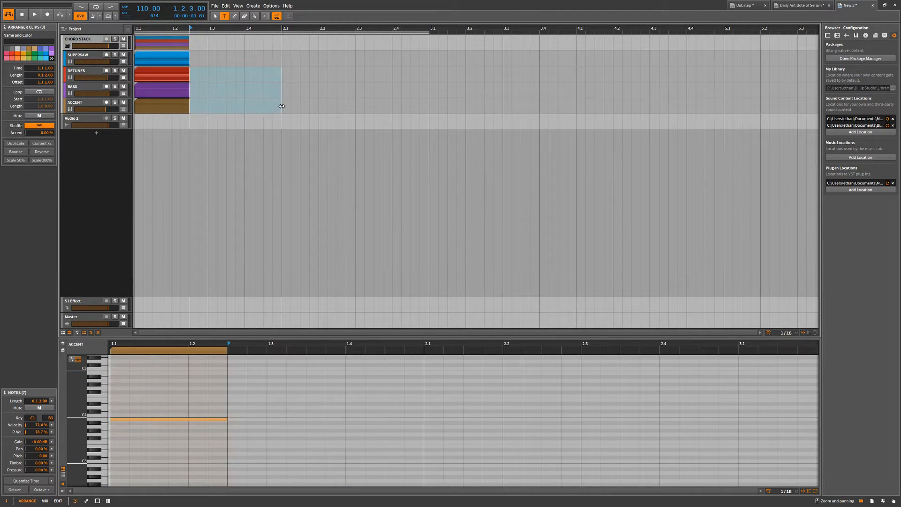
Clear the time selection, return to the Pointer tool, and undo the last time-range deletion.
left_click(275, 103)
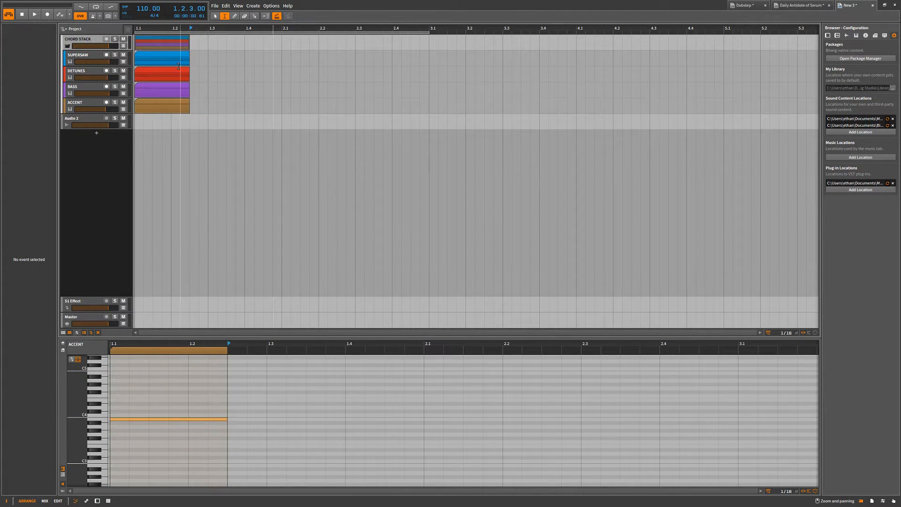
right_click(209, 76)
key("Escape")
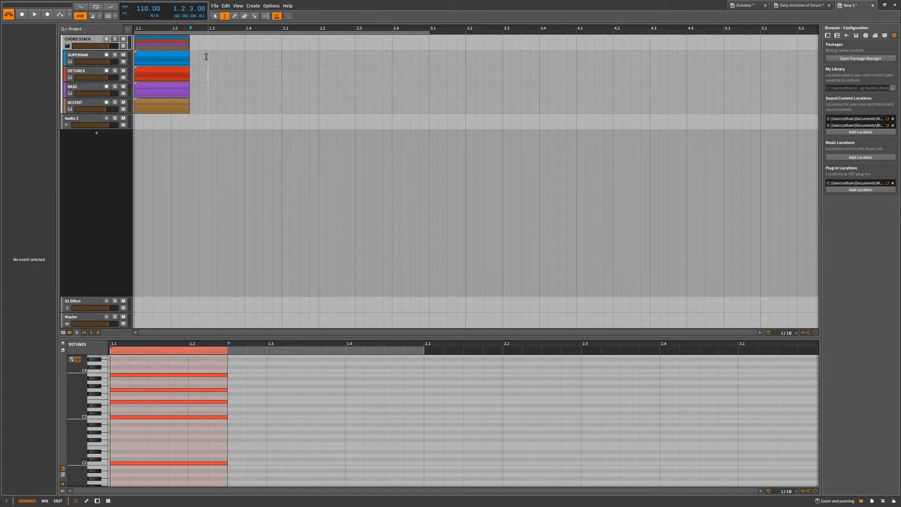
left_click(215, 16)
key("ctrl+z")
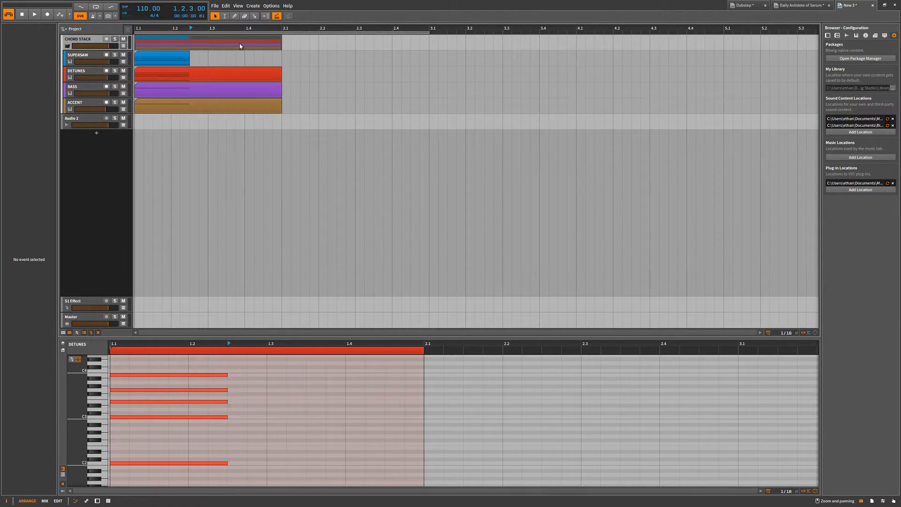
Erase across the DETUNES and SUPERSAW clips between 1.1 and 1.3 with the Eraser tool, and undo it.
left_click(244, 16)
mouse_move(201, 71)
left_mouse_down()
mouse_move(290, 70)
mouse_move(136, 62)
left_mouse_up()
key("ctrl+z")
Cut the DETUNES and BASS clips at several points with the Knife tool, and undo the cuts.
key("ctrl+z")
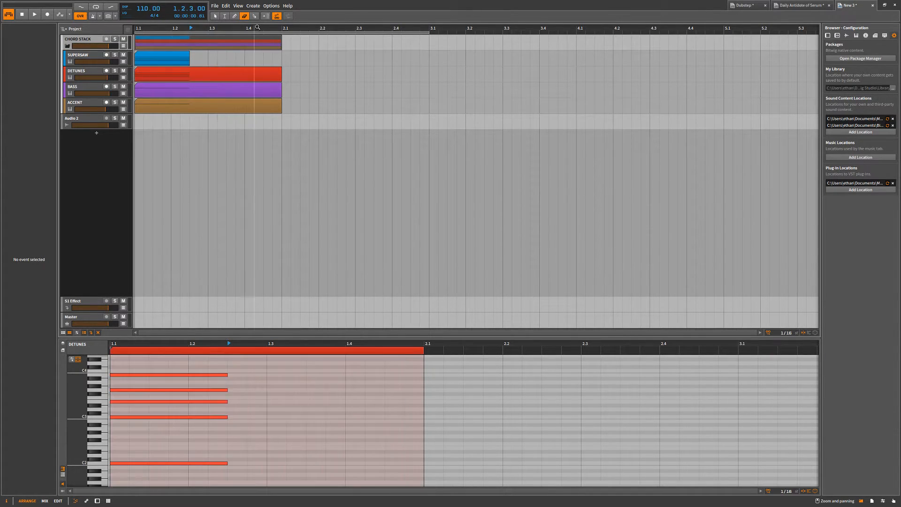
left_click(255, 16)
left_click(192, 78)
left_click(227, 75)
left_click(255, 75)
left_click(272, 75)
left_click(263, 90)
left_click(226, 90)
key("ctrl+z")
key("ctrl+z")
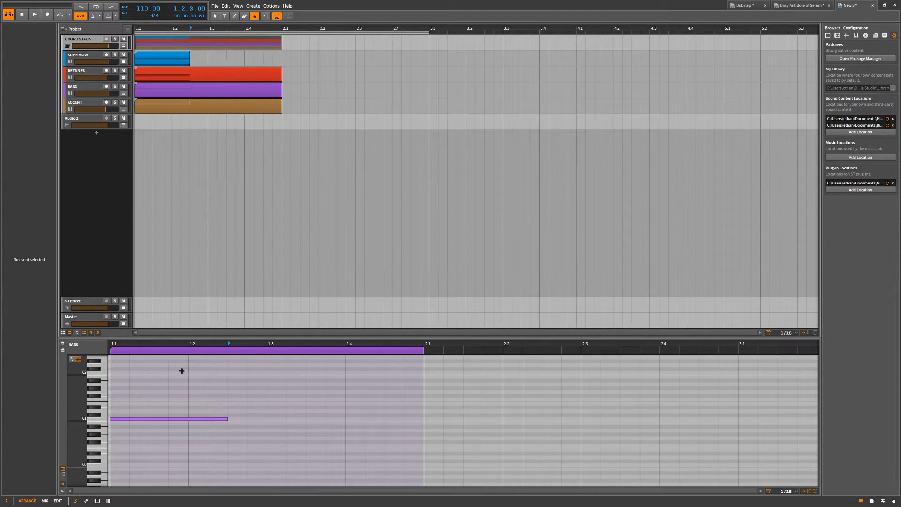
Show SUPERSAW's automation lane and draw a jagged volume curve from about 1.1 to 1.3 with the Pen tool.
left_click(160, 419)
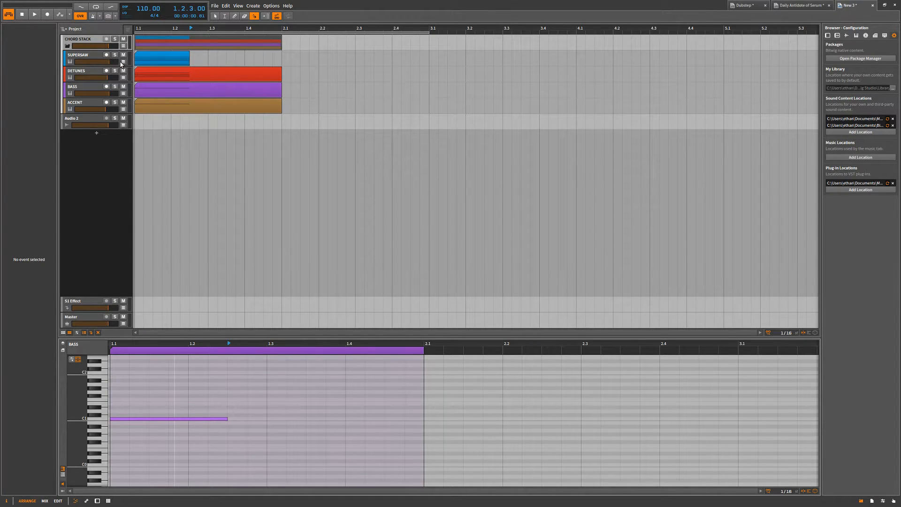
left_click(123, 62)
left_click(234, 15)
mouse_move(140, 73)
left_mouse_down()
mouse_move(162, 82)
mouse_move(202, 78)
left_mouse_up()
Draw a short empty clip at 1.3.2 on the SUPERSAW track with the Pen tool, and undo it.
left_click(277, 16)
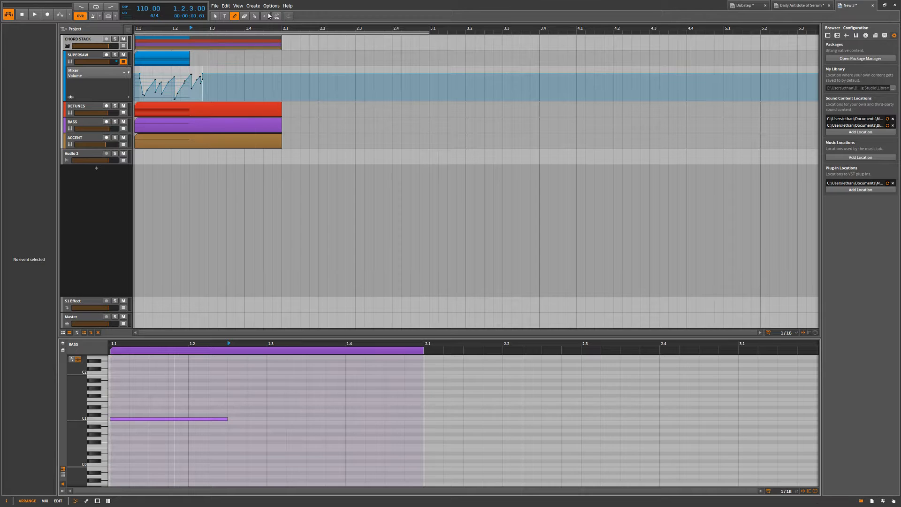
left_click(277, 16)
left_click(222, 60)
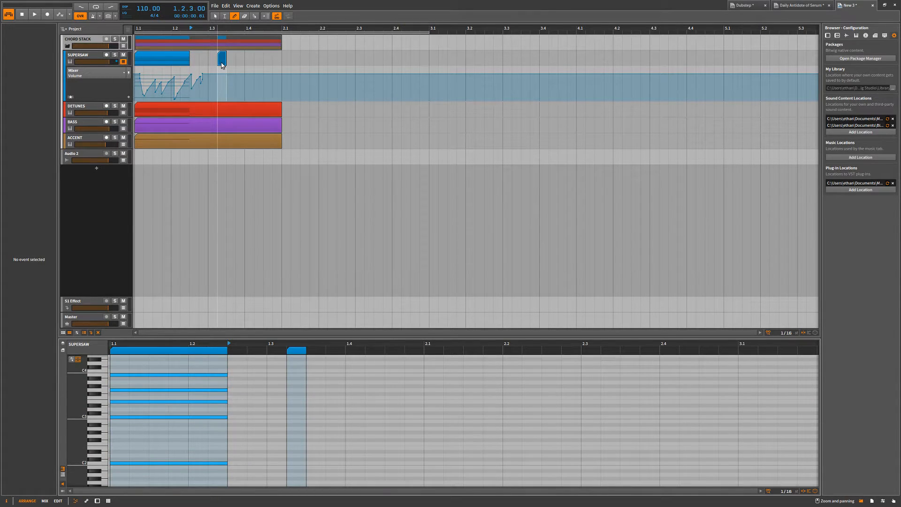
key("ctrl+z")
Copy the SUPERSAW clip to about 2.3 and 1.4 on the same track with the Pointer tool.
left_click(215, 16)
left_click(170, 60)
left_click_drag(169, 61, 378, 59)
left_click_drag(177, 64, 258, 63)
Delete the copied SUPERSAW clips and clear the volume automation drawn in the track's lane.
left_click_drag(465, 110, 262, 54)
left_click(440, 57)
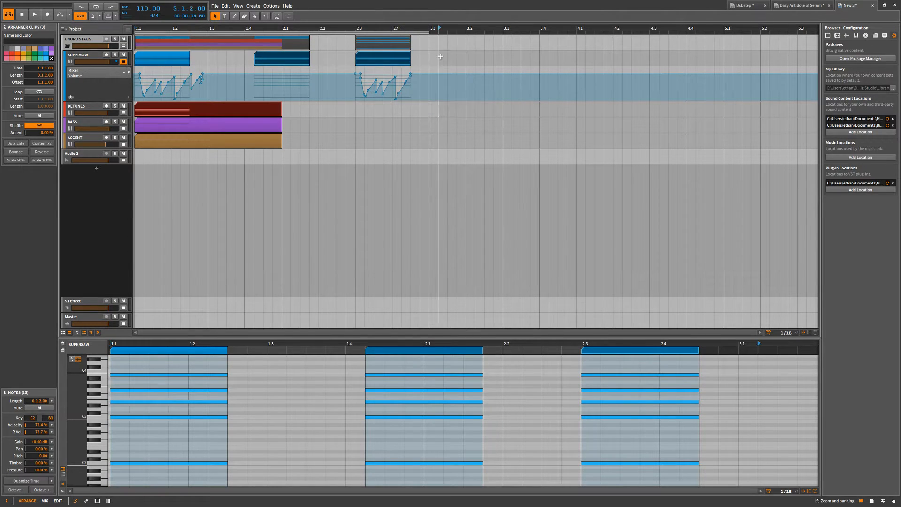
key("Delete")
left_click(228, 80)
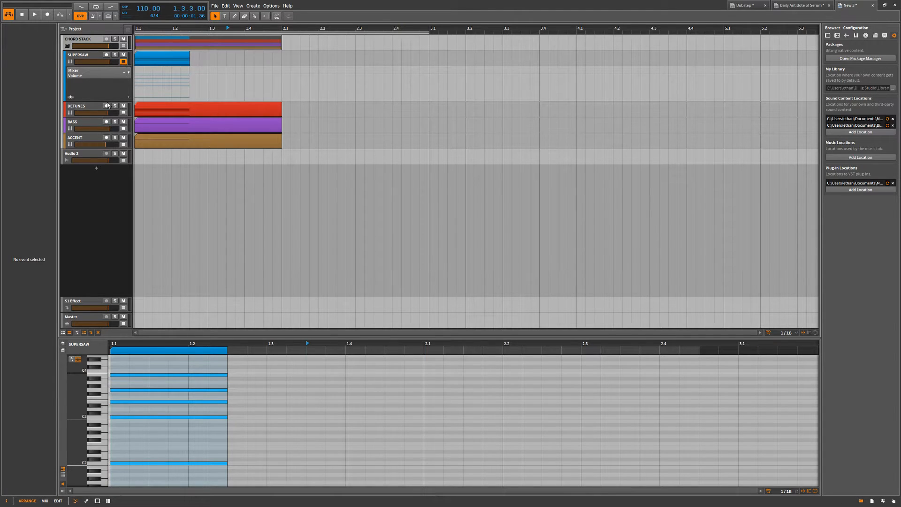
Select the SUPERSAW track, and toggle its automation lanes off and on, leaving them shown.
left_click(91, 54)
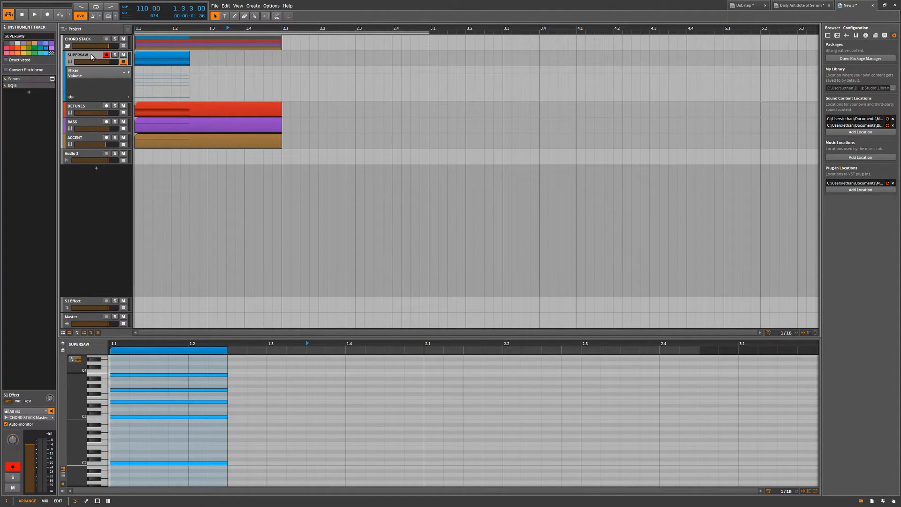
left_click(123, 61)
left_click(123, 62)
left_click(124, 61)
left_click(123, 61)
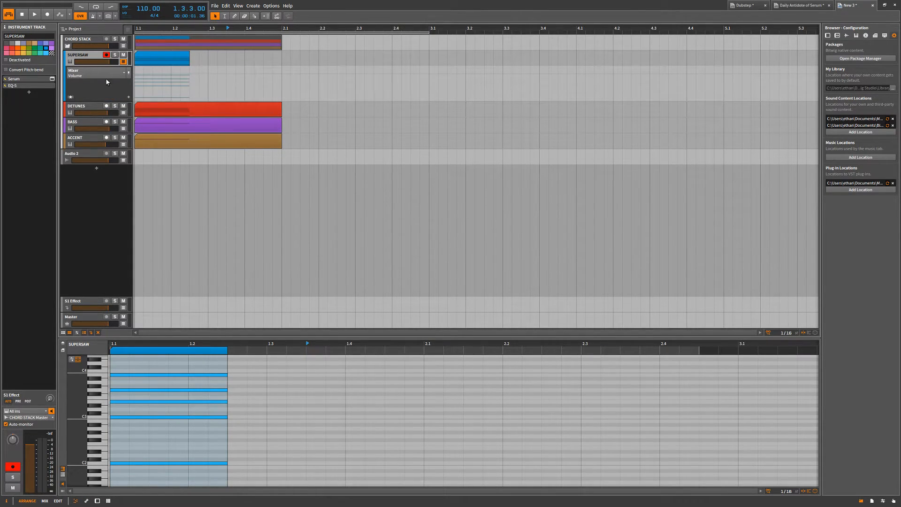
left_click(124, 61)
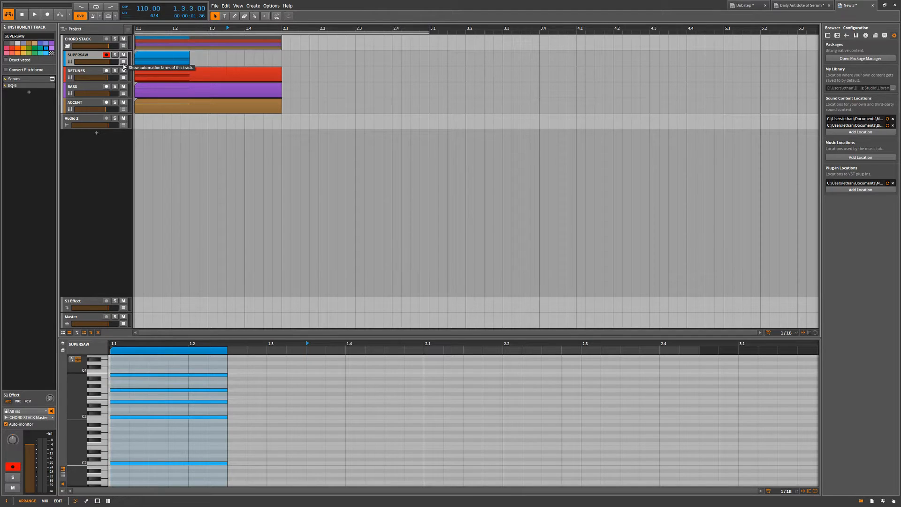
left_click(124, 61)
Examine the MIDI parameters available for SUPERSAW's automation lane, and keep the lane on Mixer Volume.
left_click(80, 74)
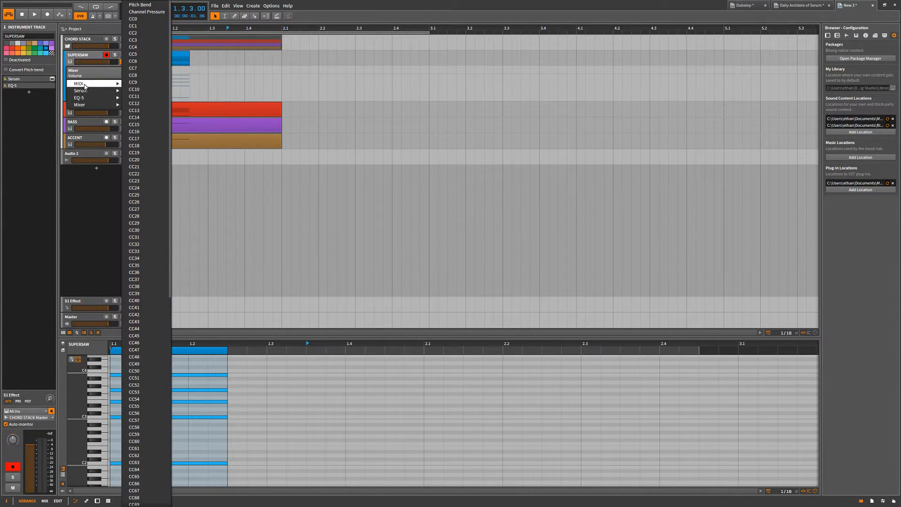
mouse_move(89, 83)
left_click(96, 74)
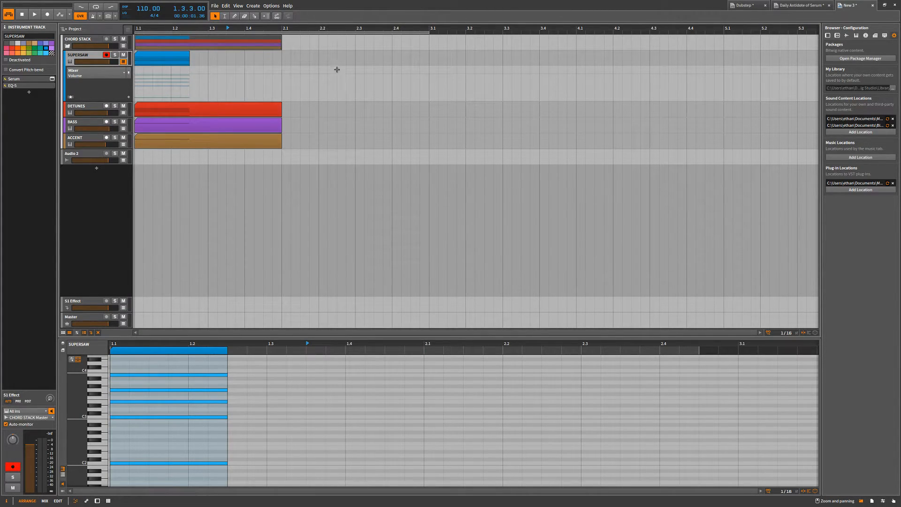
Open the SUPERSAW track's device chain and show Serum's plug-in window.
left_click(99, 77)
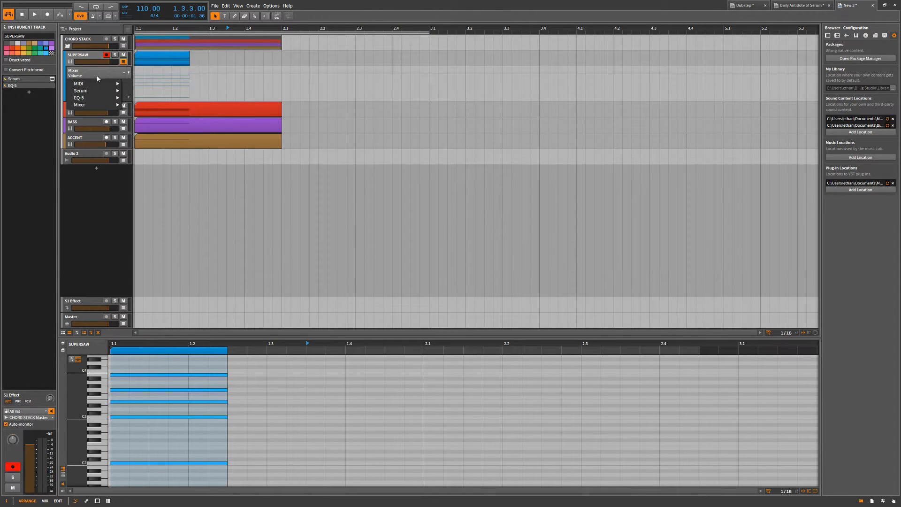
mouse_move(93, 87)
left_click(38, 148)
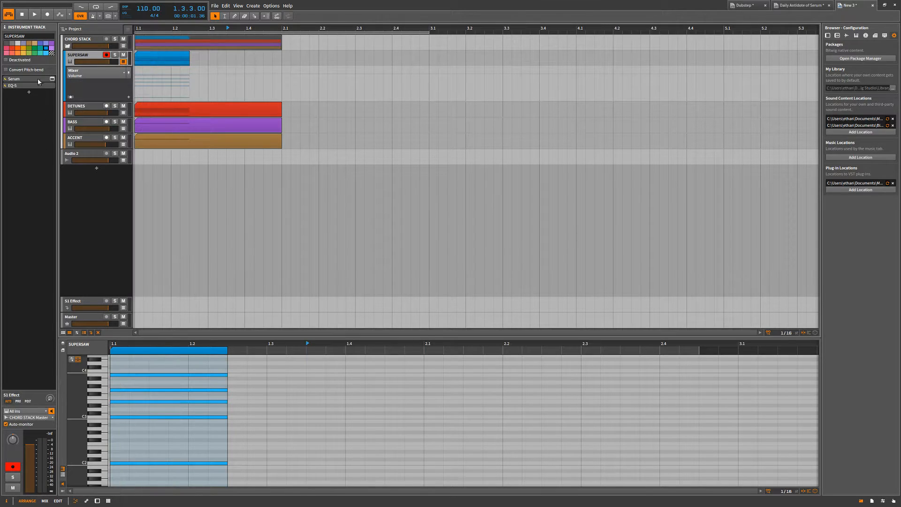
left_click(37, 79)
double_click(37, 80)
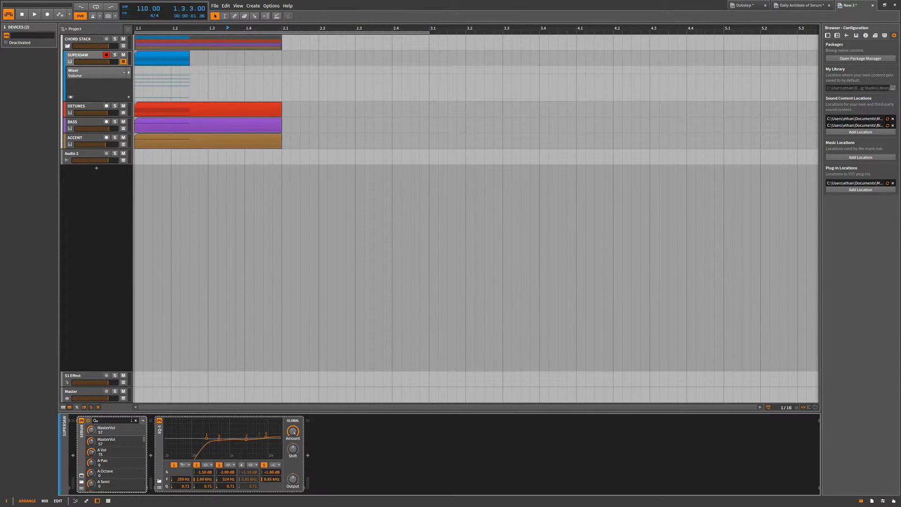
left_click(81, 475)
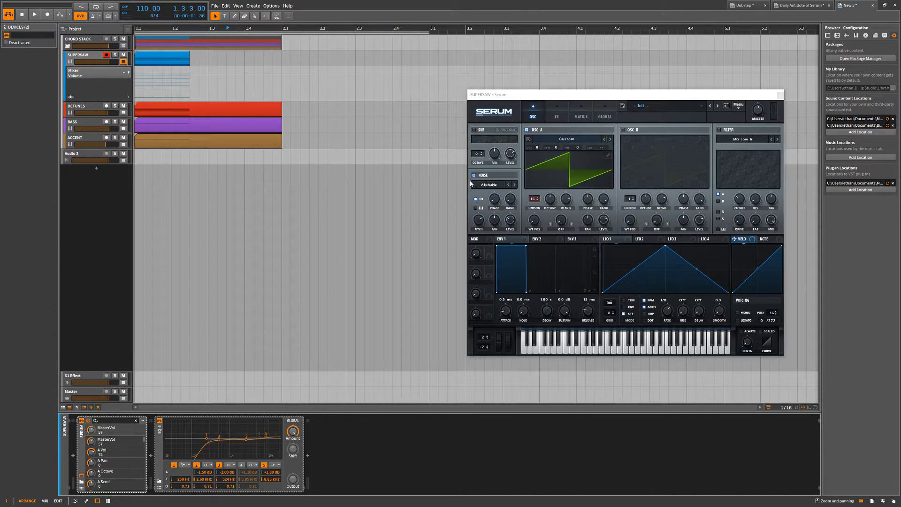
Touch Serum's Macro 1 knob and view the automation options for that parameter in the device chain.
left_click_drag(476, 253, 479, 257)
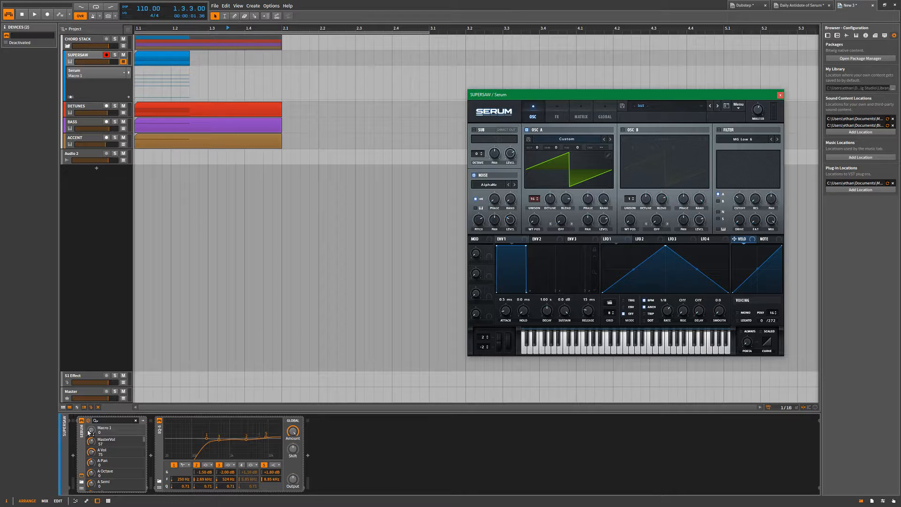
left_click_drag(488, 97, 467, 91)
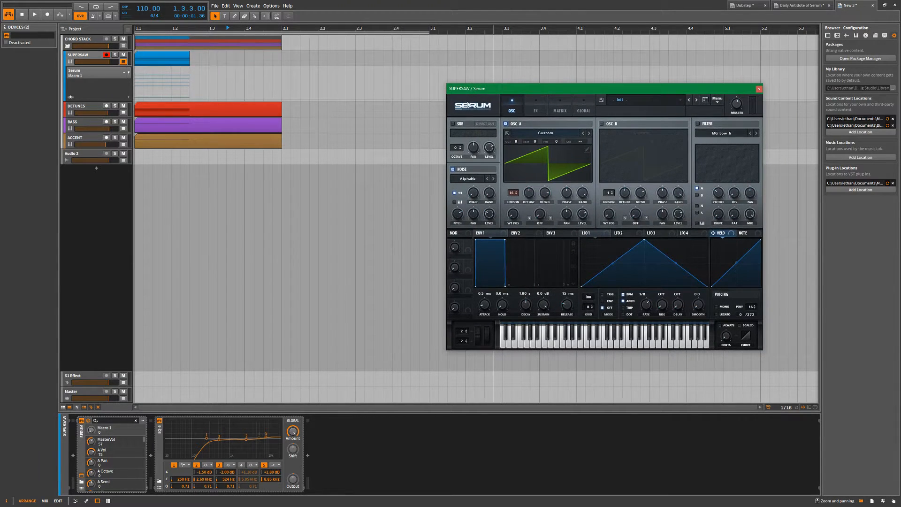
left_click(452, 169)
right_click(91, 430)
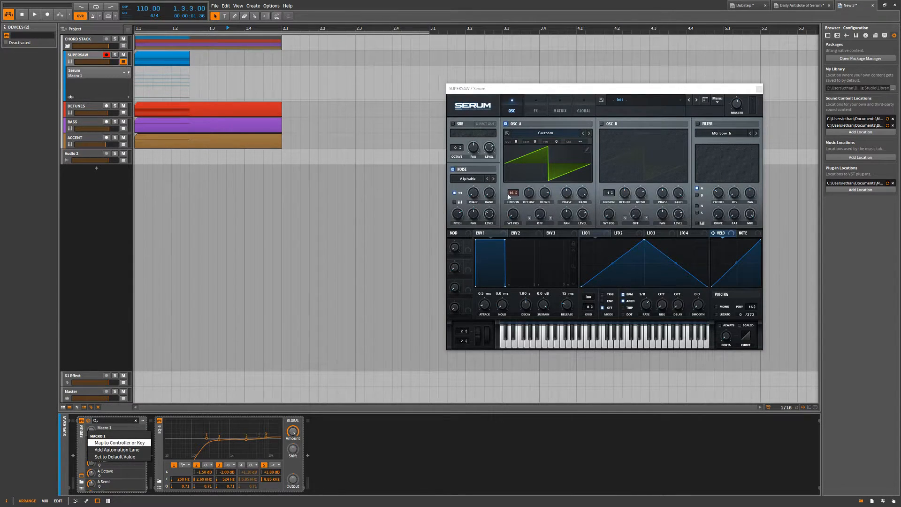
left_click(97, 247)
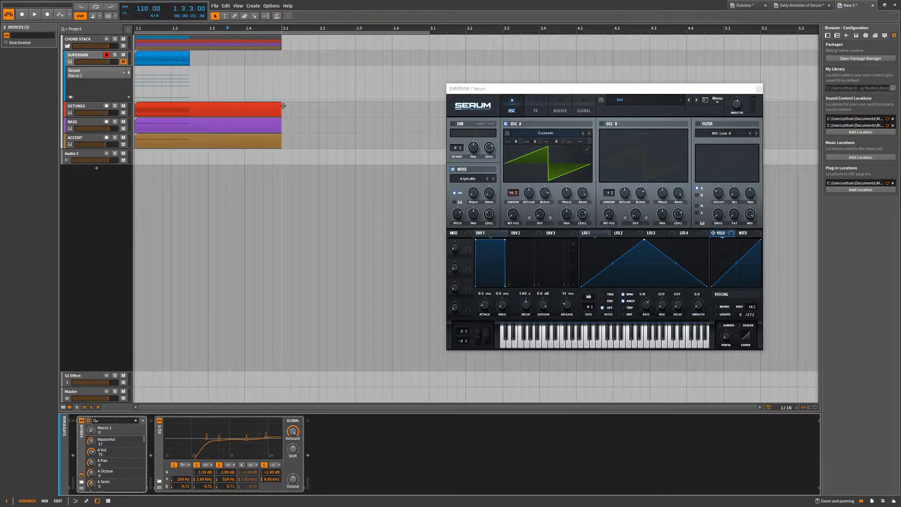
Set oscillator A's WT Pos to 1 in Serum and add an automation lane for it.
left_click_drag(483, 88, 470, 72)
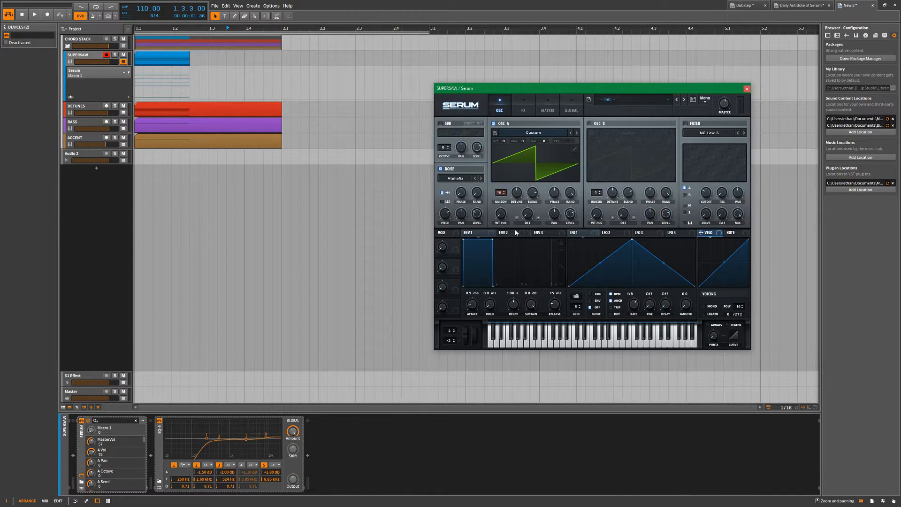
left_click(500, 215)
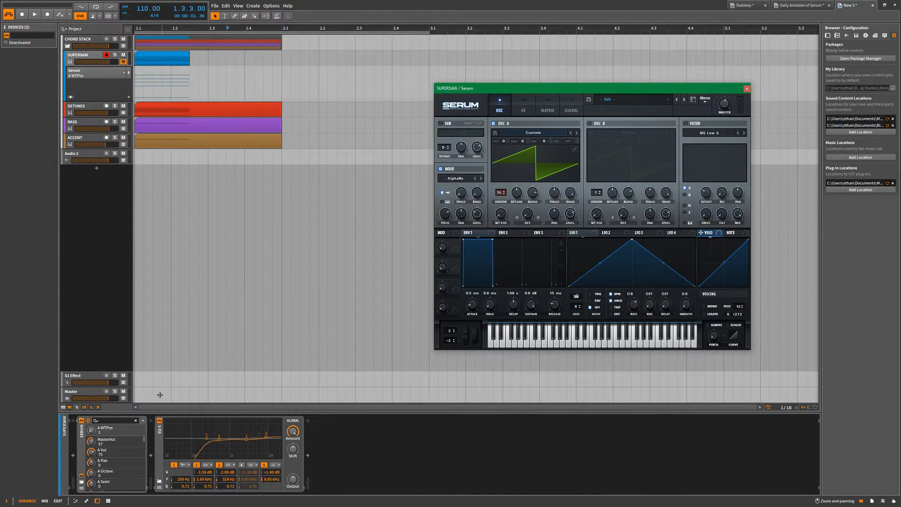
right_click(91, 430)
left_click(117, 449)
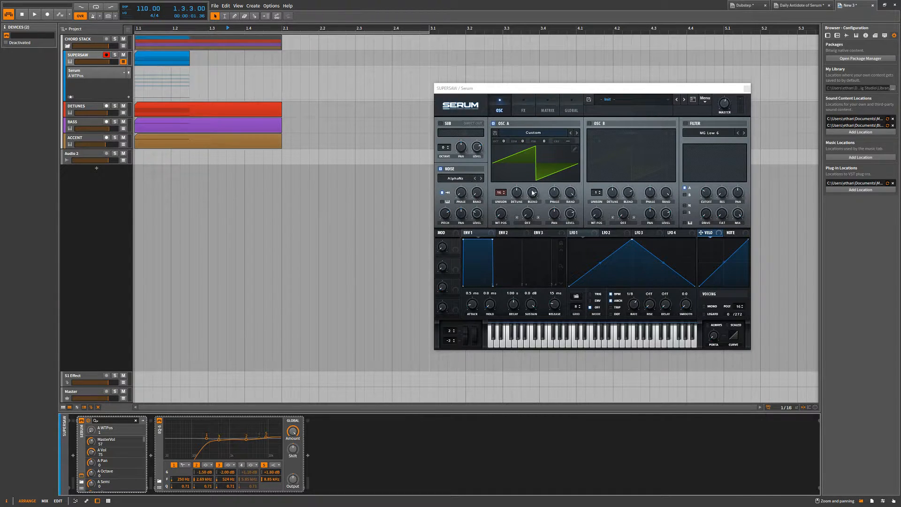
Set Serum's oscillator A unison detune to 0.02 and add an automation lane for A UniDet.
left_click_drag(501, 193, 501, 178)
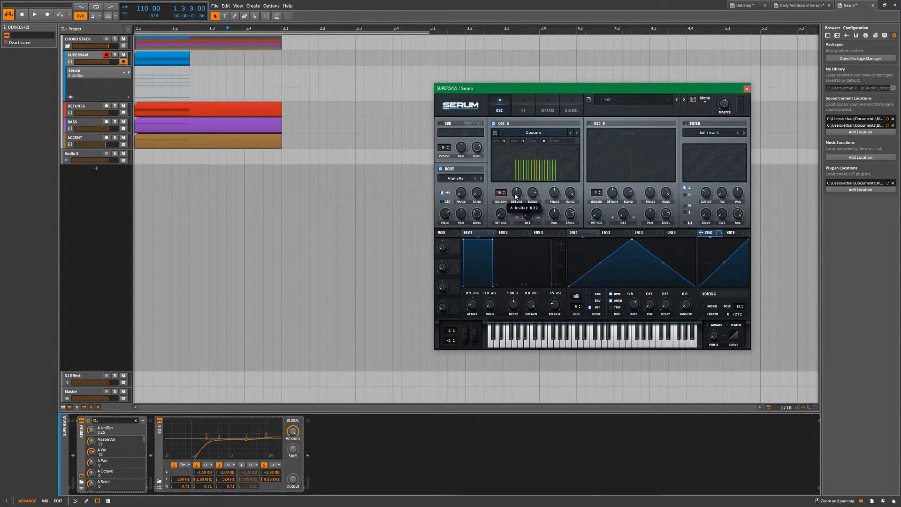
right_click(92, 433)
right_click(91, 430)
left_click(123, 448)
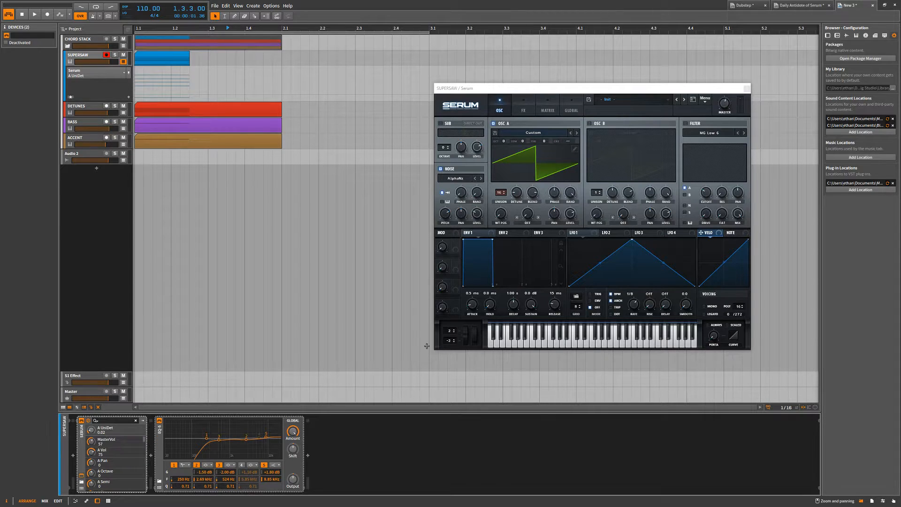
Turn up Serum's Macro 4 knob and add an automation lane for it.
left_click_drag(443, 307, 423, 273)
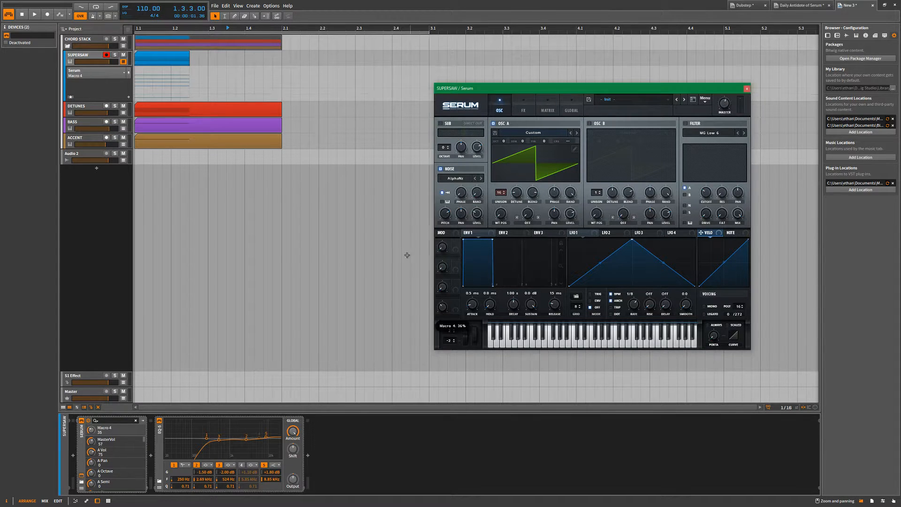
right_click(89, 431)
left_click(104, 448)
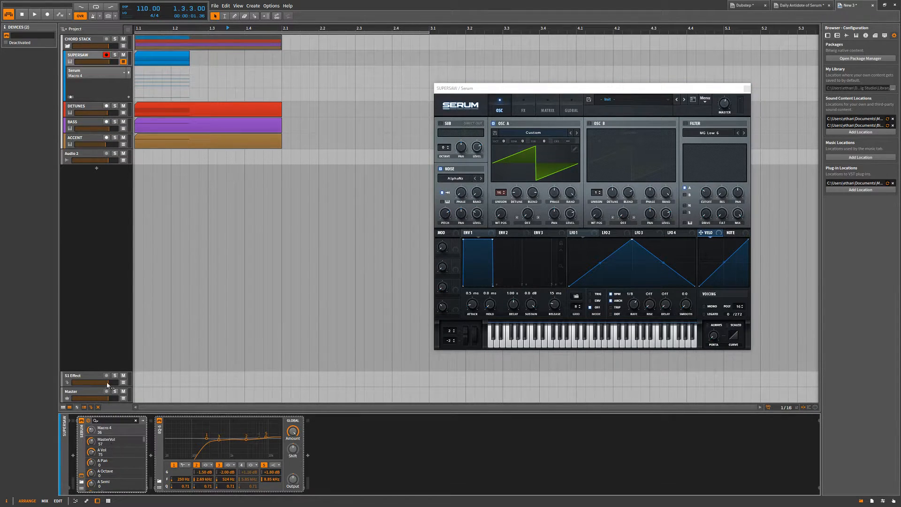
Expand SUPERSAW's added automation lanes and remove the Macro 4, A UniDet and A WTPos lanes.
left_click(105, 86)
left_click(71, 97)
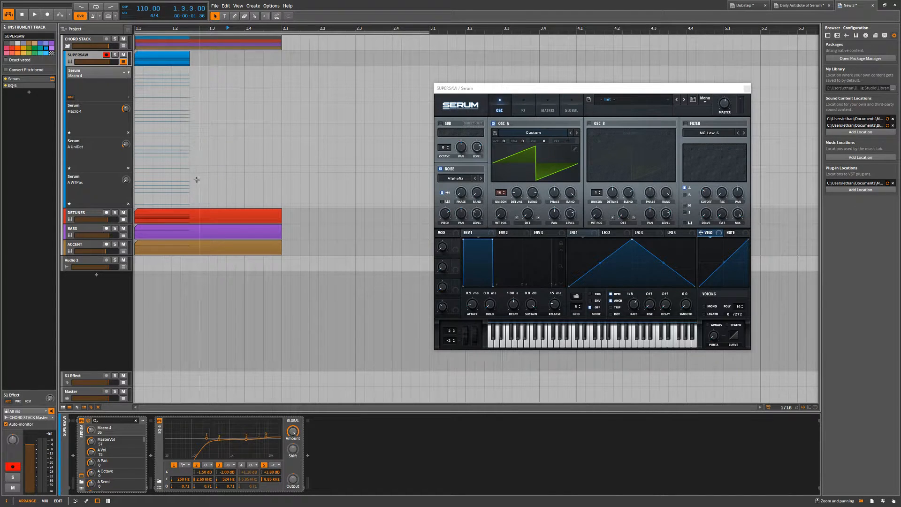
left_click(128, 133)
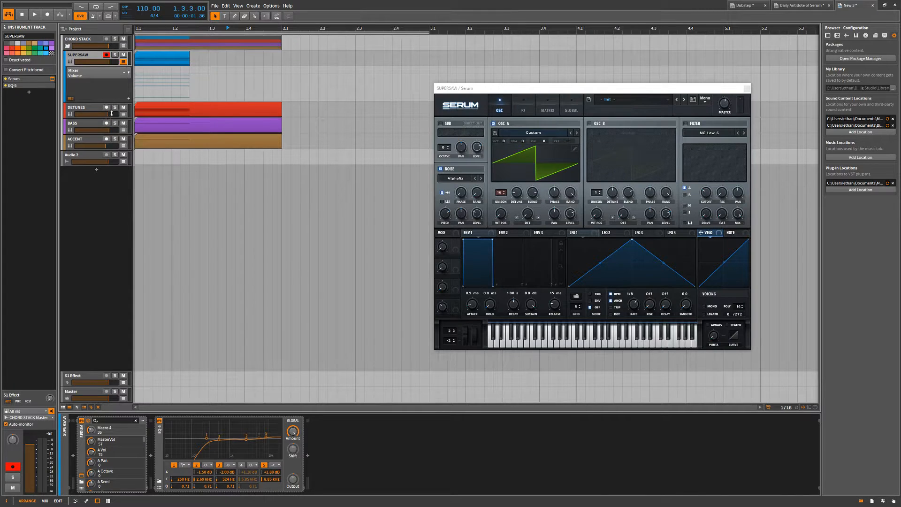
Resize the height of SUPERSAW's Mixer Volume automation lane taller, shorter, and back to a medium height.
left_click_drag(111, 105, 125, 307)
left_click_drag(126, 195, 133, 46)
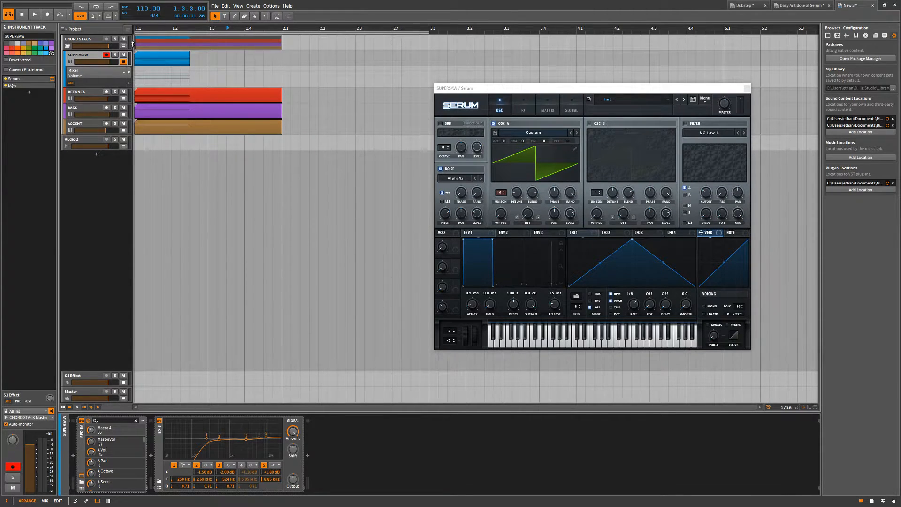
left_click_drag(107, 85, 112, 98)
Add a second Mixer Volume lane to SUPERSAW, remove it, and toggle the track's automation lanes off and on.
left_click(129, 96)
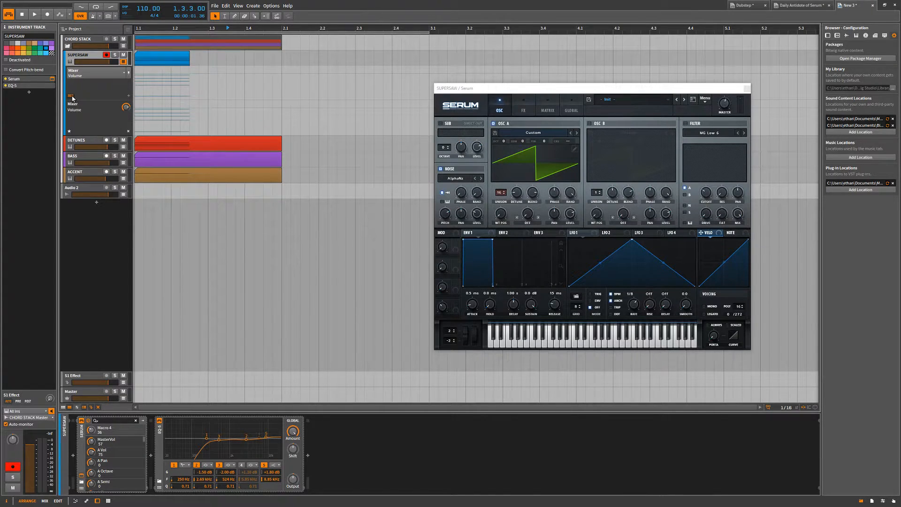
left_click(128, 132)
left_click(124, 62)
left_click(124, 62)
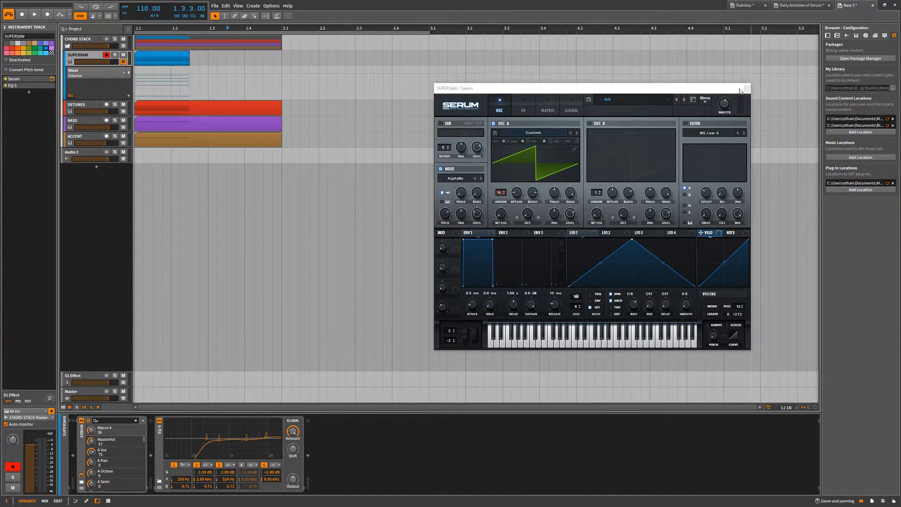
Close the Serum window and select the SUPERSAW clip and its track.
left_click(741, 90)
left_click(177, 64)
left_click(231, 66)
left_click(176, 62)
left_click(81, 59)
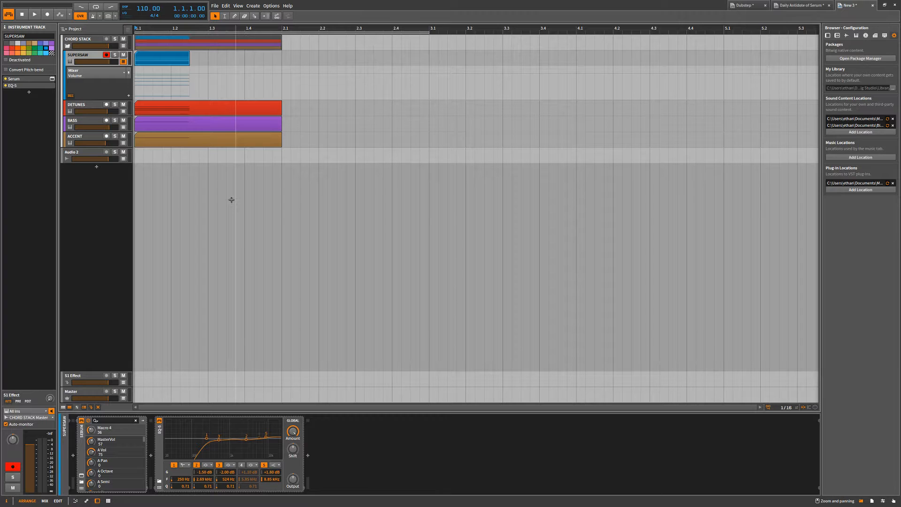
View the SUPERSAW clip in the automation editor and return to its note editor.
key("a")
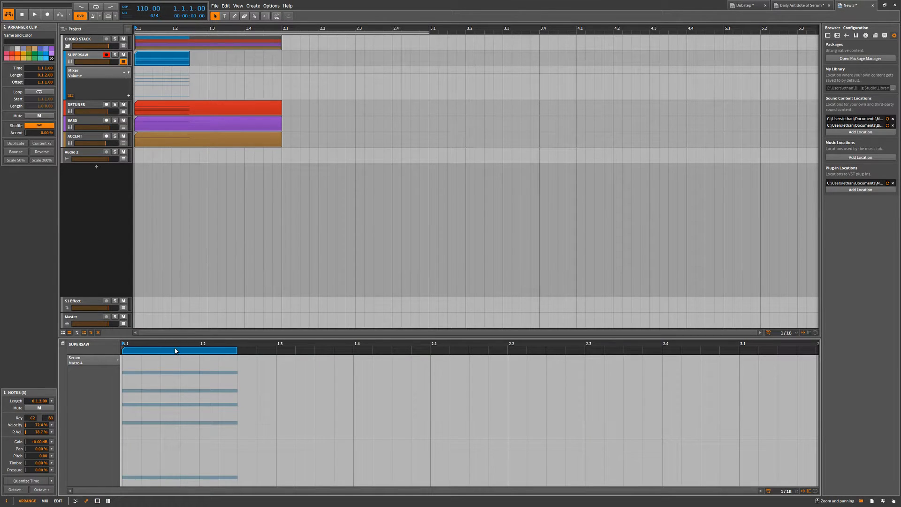
mouse_move(181, 338)
left_mouse_down()
mouse_move(185, 96)
mouse_move(176, 337)
left_mouse_up()
key("a")
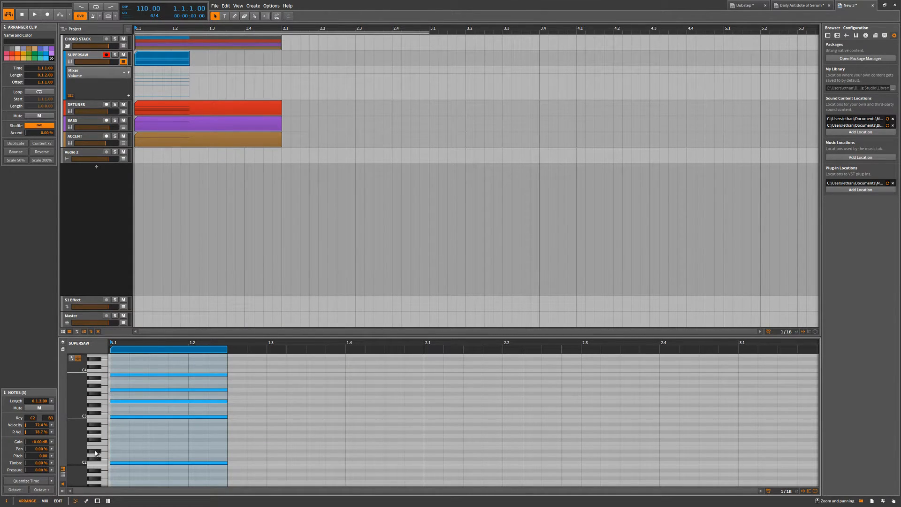
View the SUPERSAW notes in the full-size Edit layout and return to the Arrange layout.
key("alt+3")
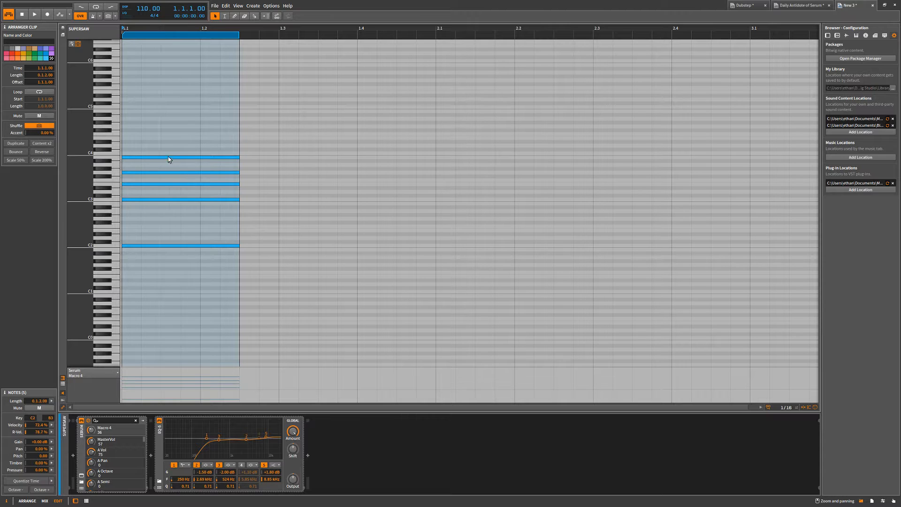
scroll(161, 151, "down", 3)
scroll(161, 151, "up", 6)
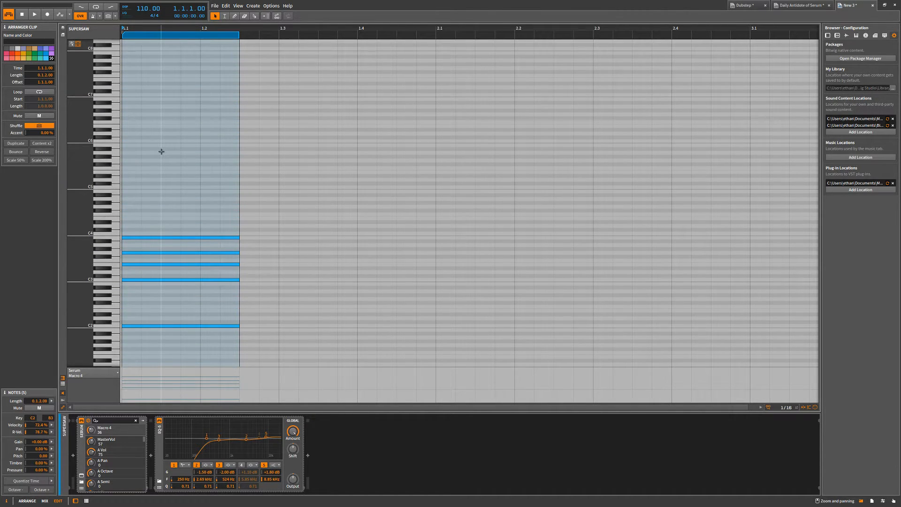
key("alt+1")
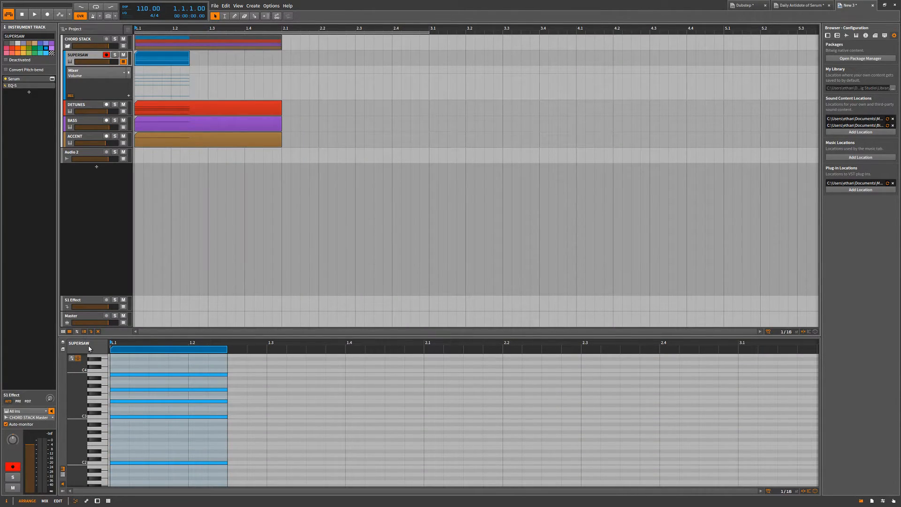
Compare the piano roll and drum editor views of the SUPERSAW clip, ending in the drum editor.
left_click(63, 475)
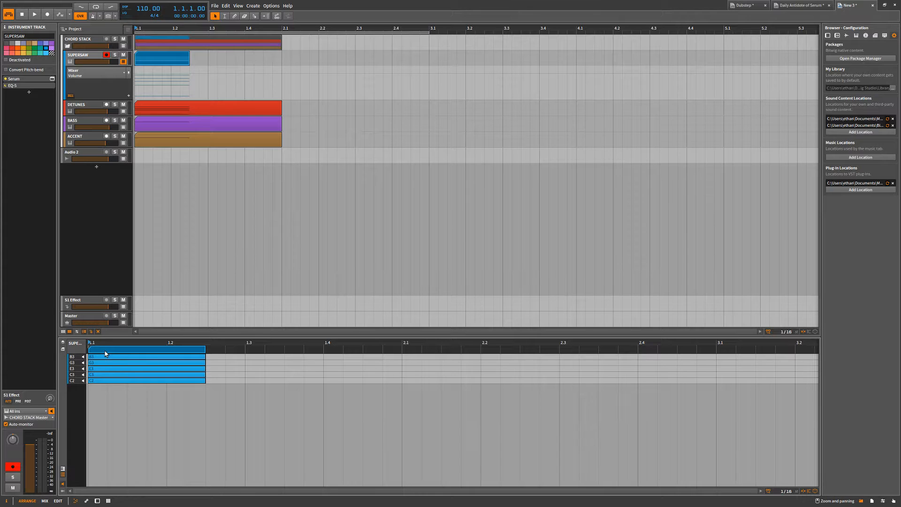
scroll(256, 369, "down", 3)
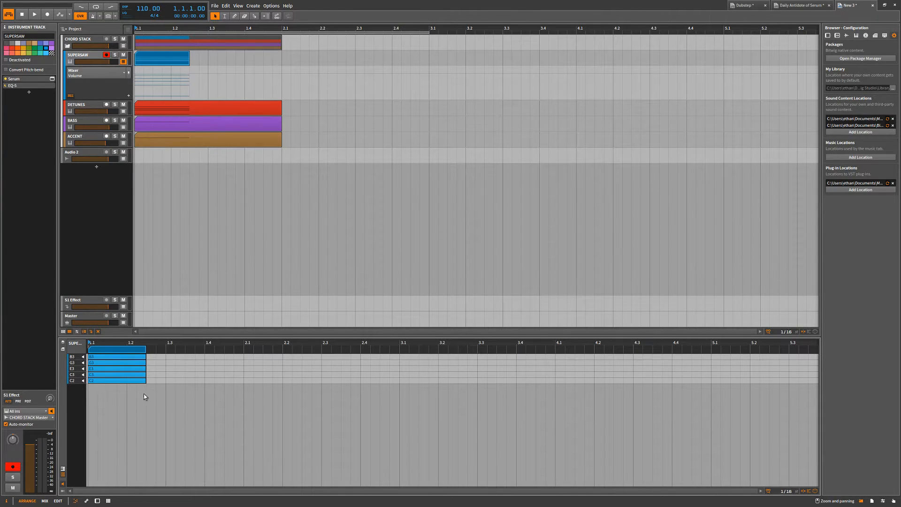
left_click(63, 468)
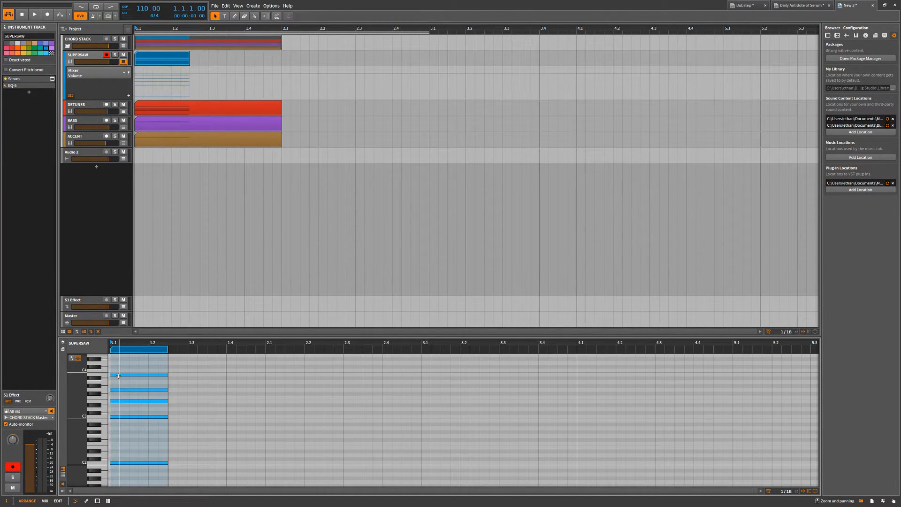
left_click(63, 475)
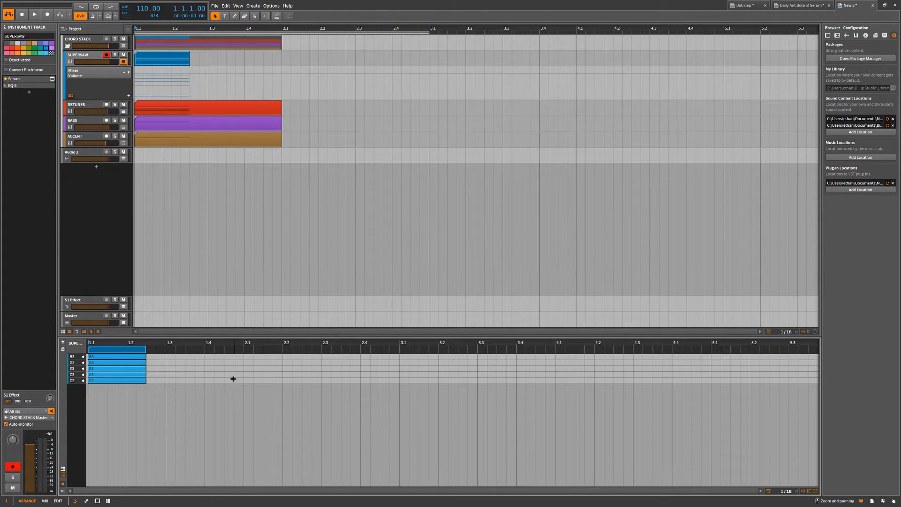
left_click(63, 474)
left_click(63, 474)
key("f")
key("f")
Add short C2, C3, E3 and G3 notes rising from 2.1 to 2.3 on SUPERSAW in the drum editor.
double_click(247, 380)
double_click(286, 374)
double_click(306, 369)
double_click(327, 363)
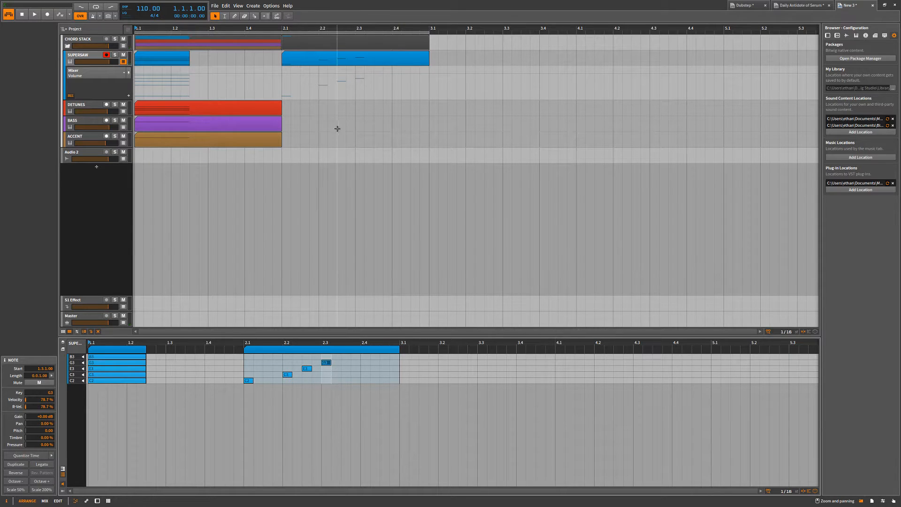
Play back the new SUPERSAW notes from 2.1 and stop playback.
left_click(282, 78)
key("space")
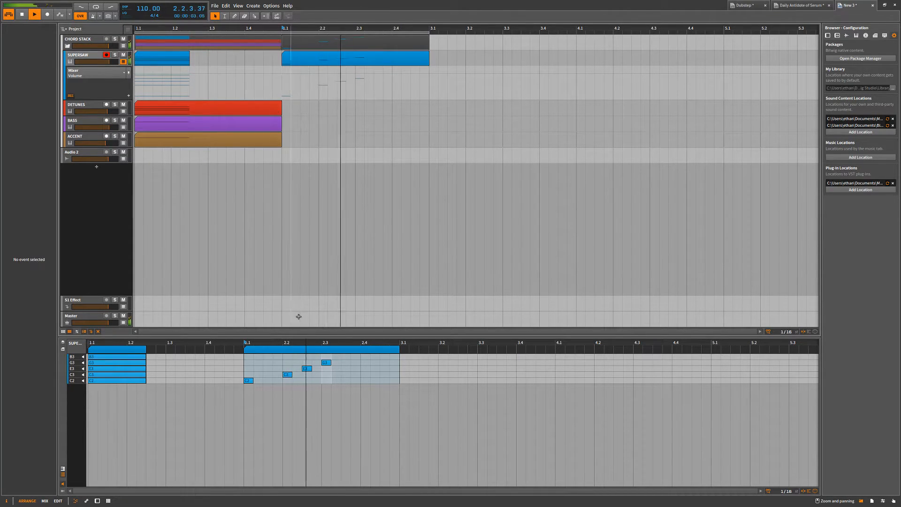
key("space")
Delete the four short notes from the SUPERSAW clip at 2.1, keeping the empty clip.
left_click_drag(350, 355, 240, 405)
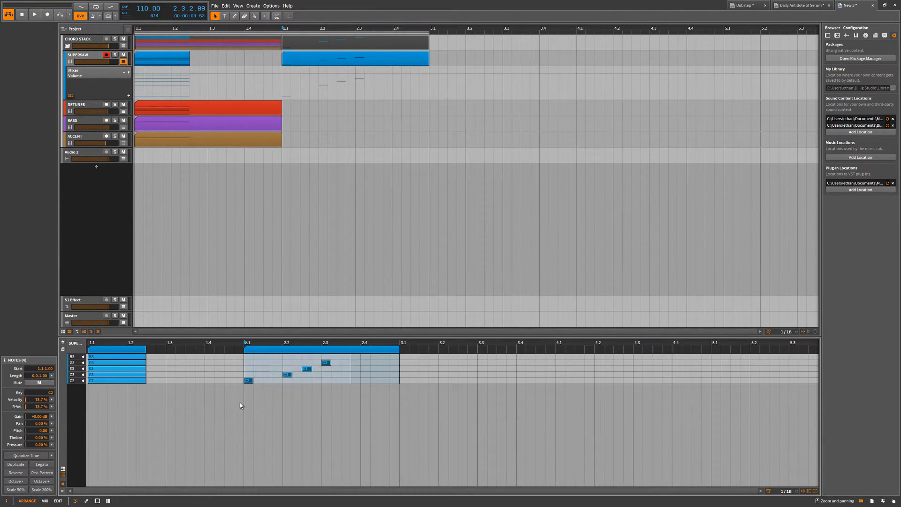
key("Delete")
key("Tab")
key("Tab")
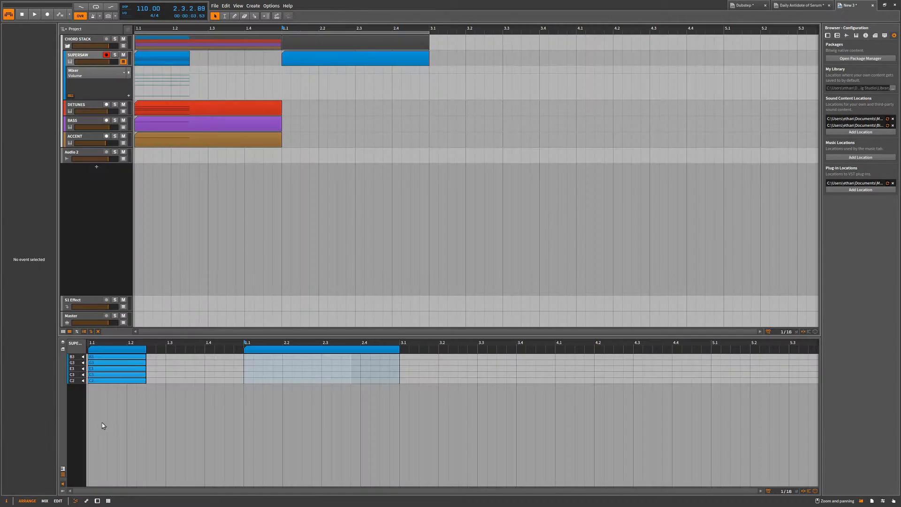
Switch the SUPERSAW note editor back to the piano roll.
left_click(62, 470)
scroll(197, 401, "up", 2)
scroll(197, 401, "down", 3)
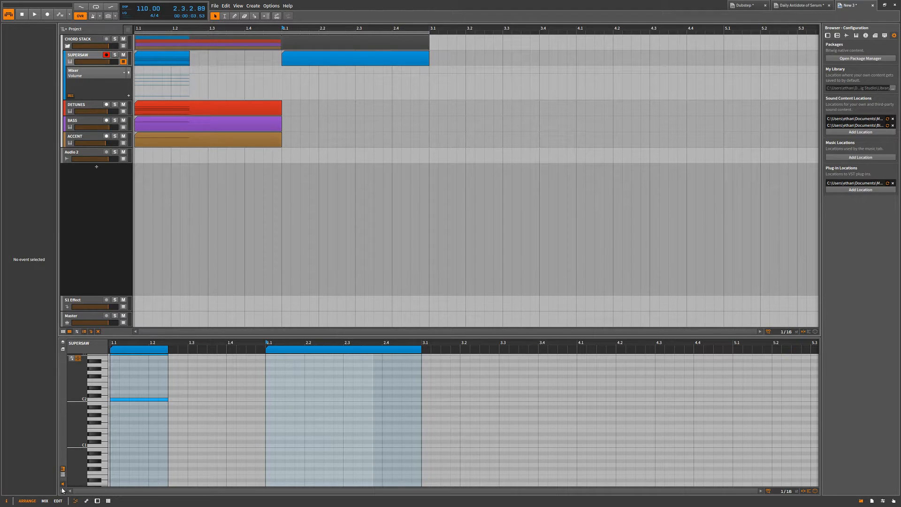
Show the note expression lane, look through Gain, Velocity, Pressure and Pan, and hide the lane again.
left_click(62, 491)
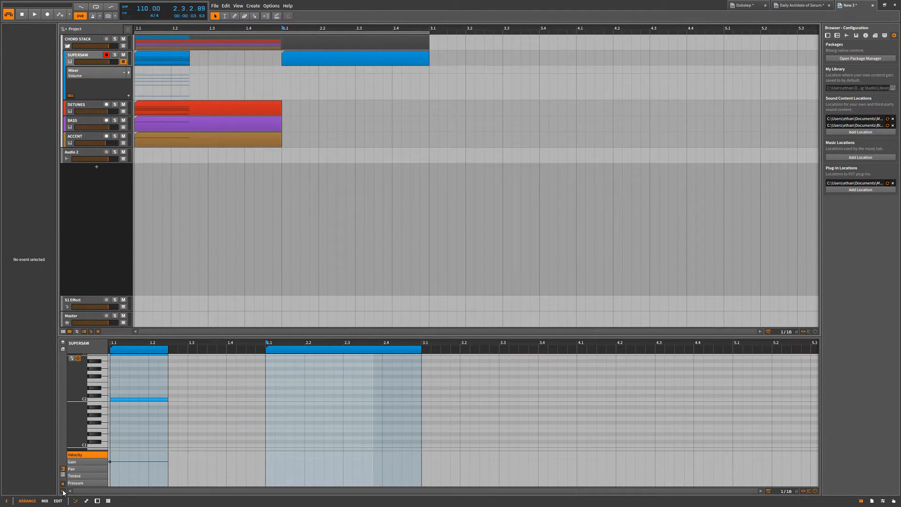
left_click(86, 462)
left_click(92, 455)
left_click(93, 483)
left_click(94, 469)
left_click(89, 455)
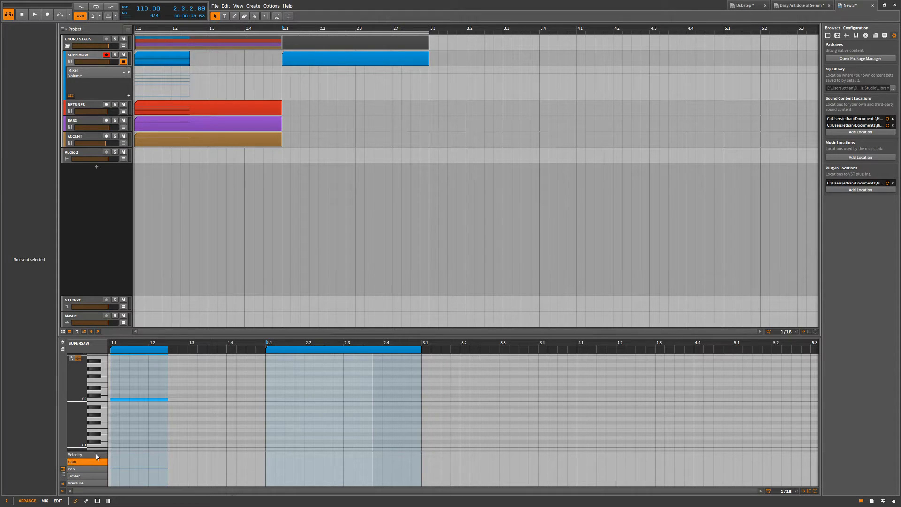
left_click(63, 484)
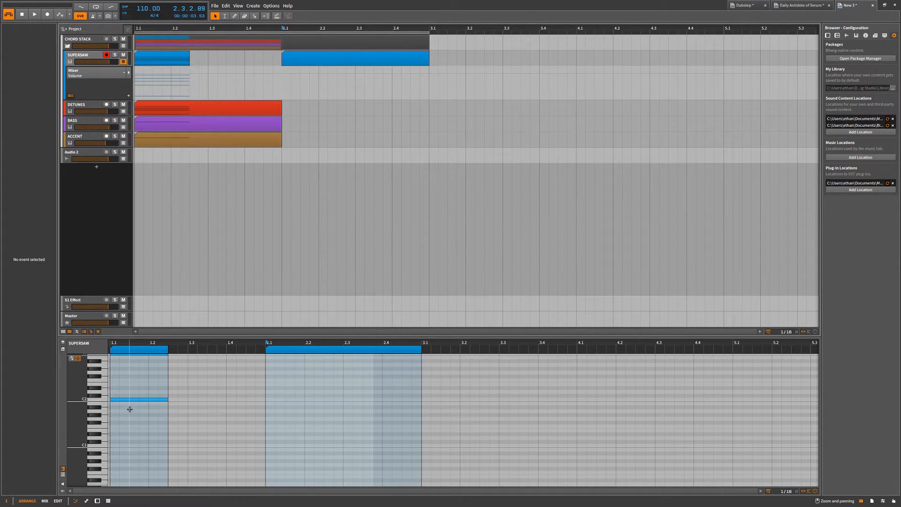
Delete the empty SUPERSAW clip running from 2.1 to 3.1.
mouse_move(125, 400)
left_mouse_down()
mouse_move(188, 393)
mouse_move(177, 403)
mouse_move(131, 404)
left_mouse_up()
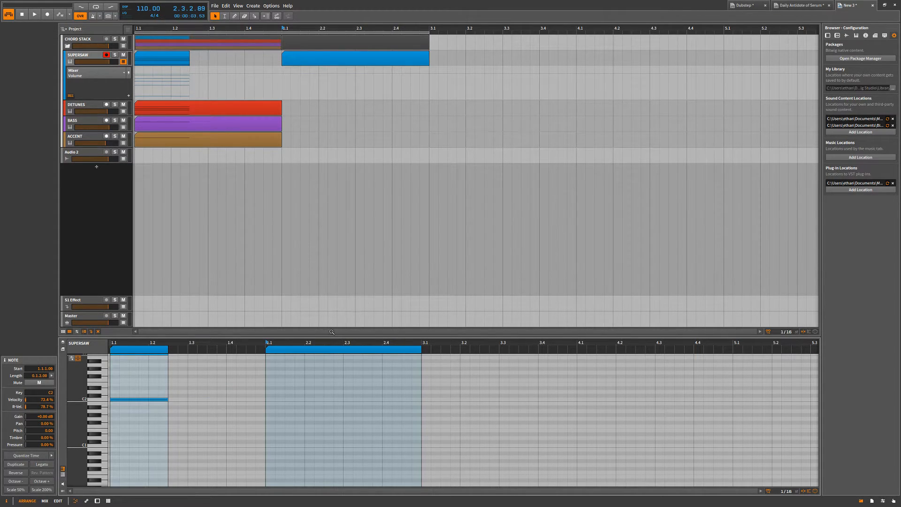
left_click(313, 351)
key("Delete")
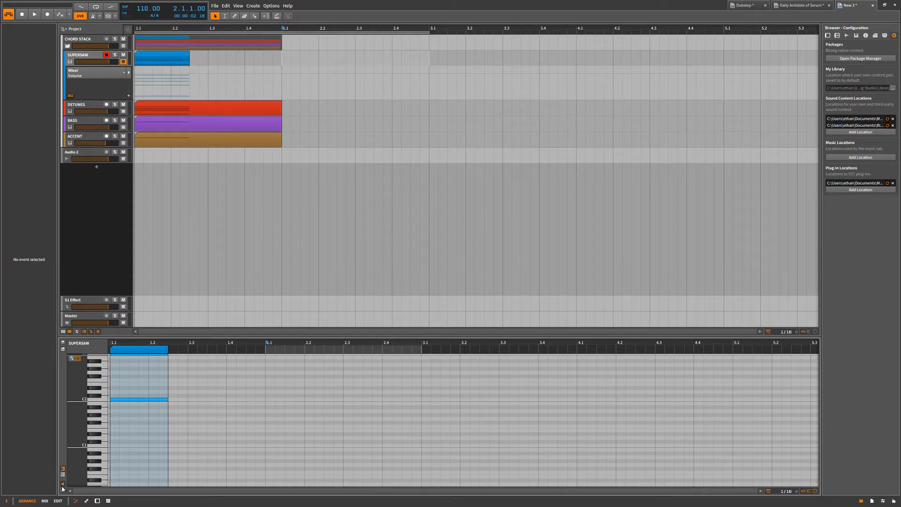
View the SUPERSAW chord in the drum editor, then return to the piano roll for a closer look.
left_click(62, 475)
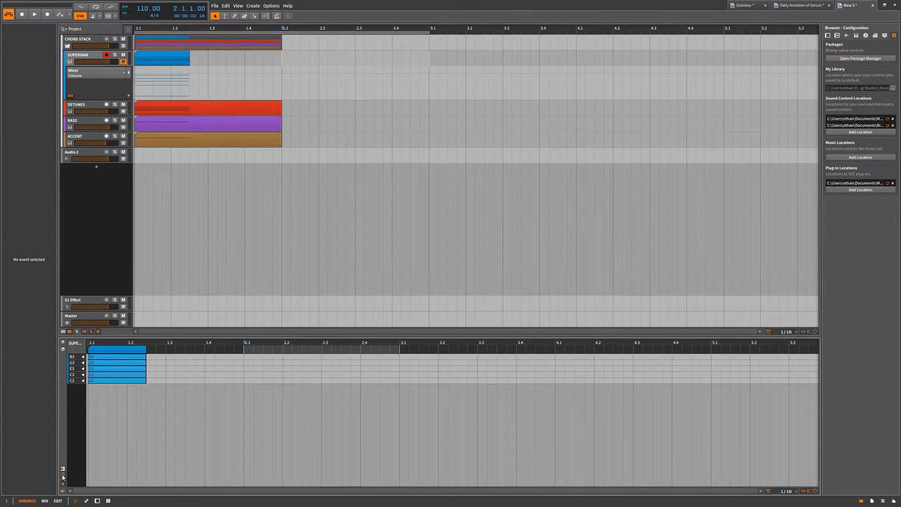
left_click(63, 475)
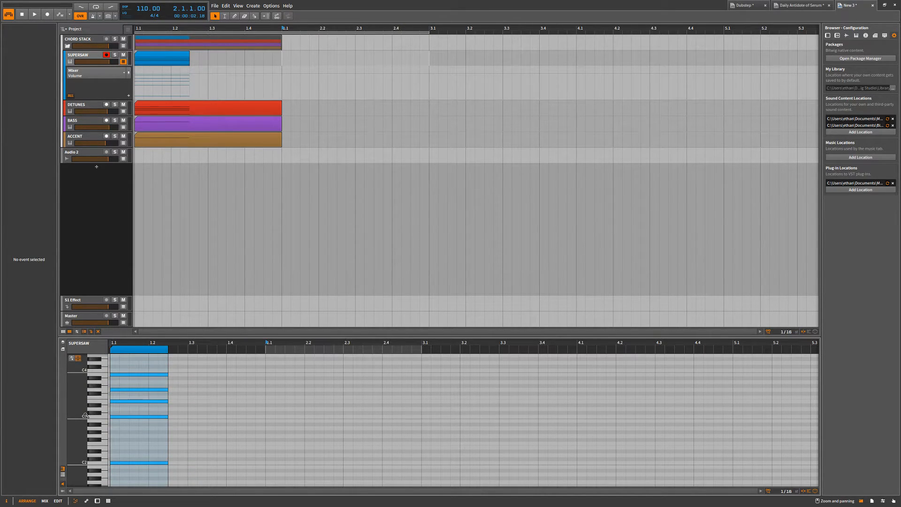
left_click_drag(80, 396, 78, 477)
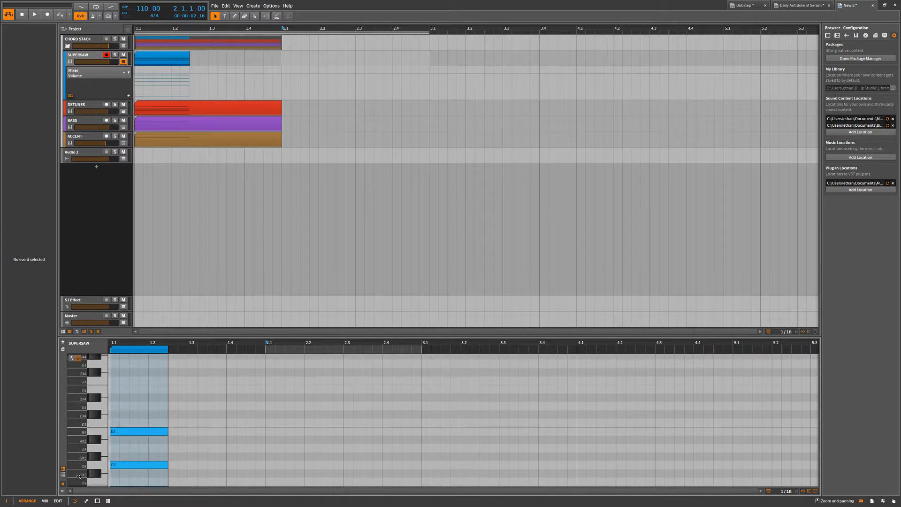
Draw a long A#3 note from just before 1.3 to just after 2.4 on SUPERSAW, then delete it but keep its clip.
mouse_move(82, 395)
left_mouse_down()
mouse_move(80, 387)
mouse_move(79, 407)
mouse_move(113, 431)
mouse_move(181, 416)
mouse_move(432, 415)
mouse_move(237, 416)
mouse_move(392, 416)
left_mouse_up()
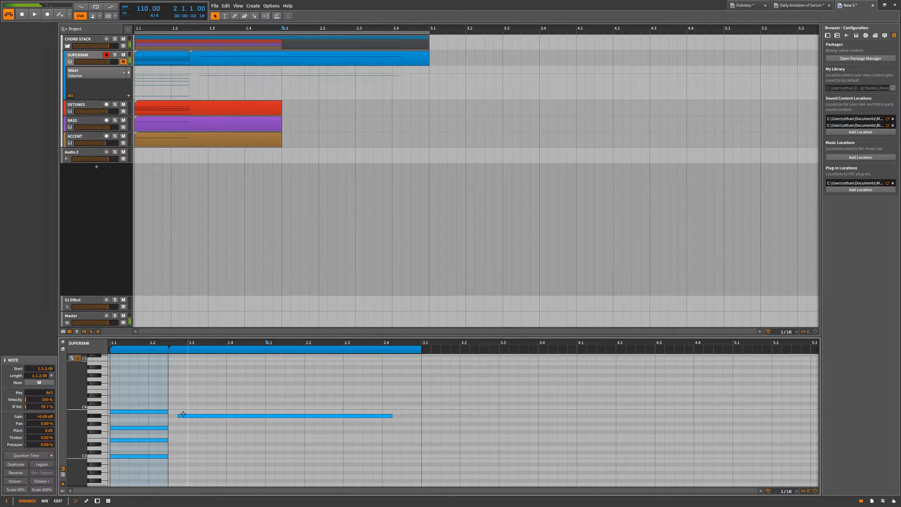
key("Delete")
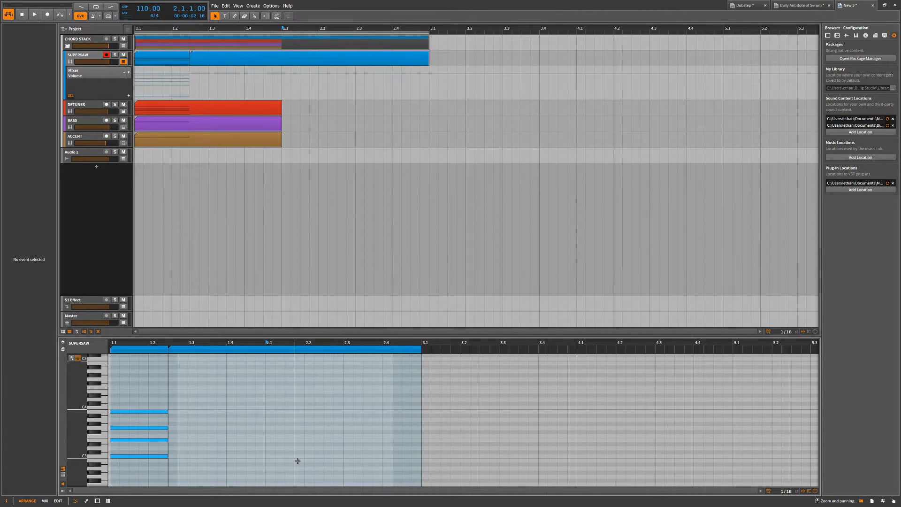
Try trimming the start of the C2 note in the SUPERSAW chord at 1.1, then restore it.
scroll(210, 427, "down", 2)
scroll(211, 427, "down", 3)
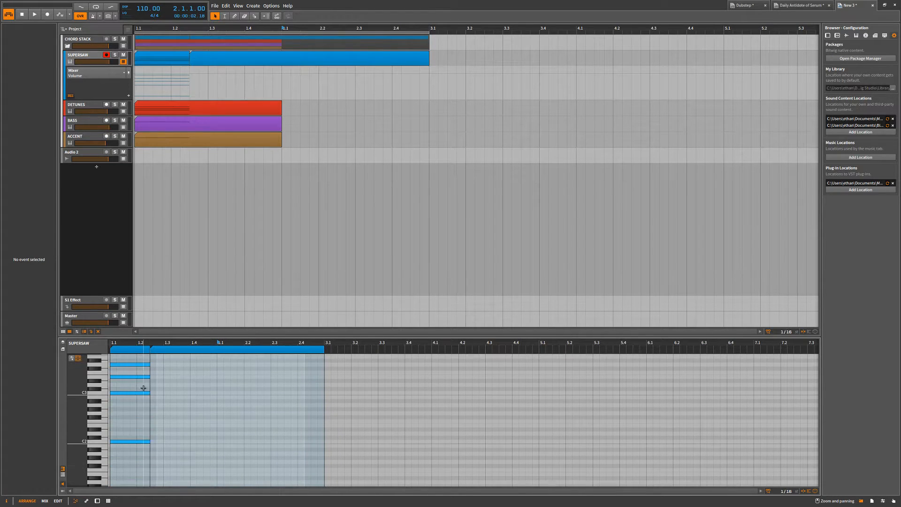
left_click(142, 441)
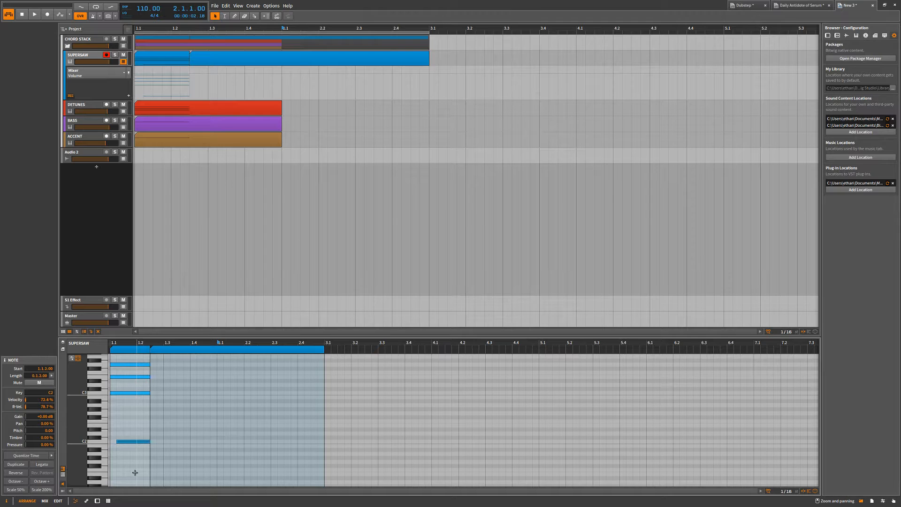
left_click(167, 429)
scroll(167, 429, "up", 3)
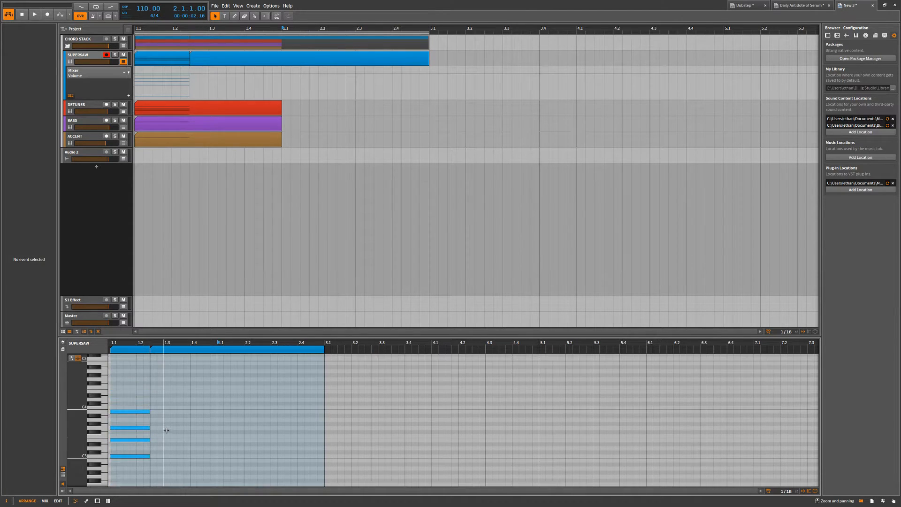
Try shortening the B3 note of the SUPERSAW chord from its end, then restore its length.
left_click(133, 412)
key("Left")
key("Left")
key("Left")
key("Right")
key("shift+Left")
key("shift+Right")
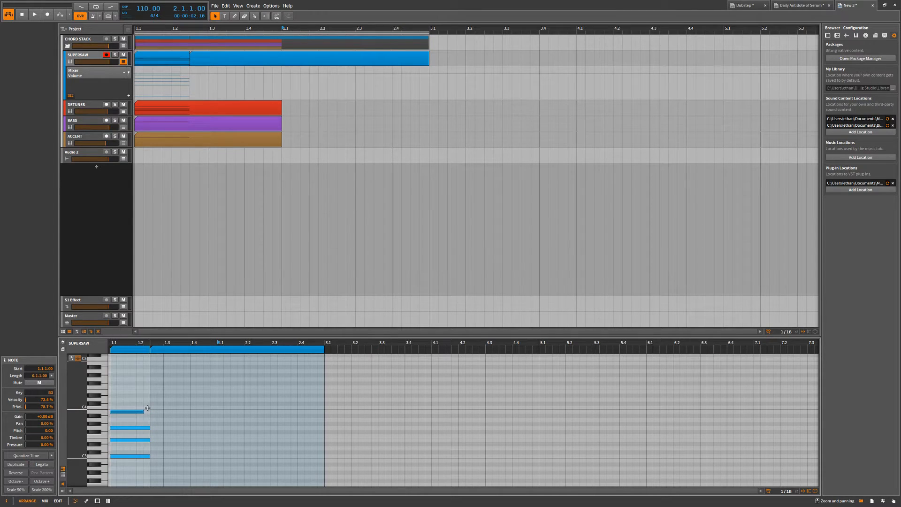
left_click(144, 406)
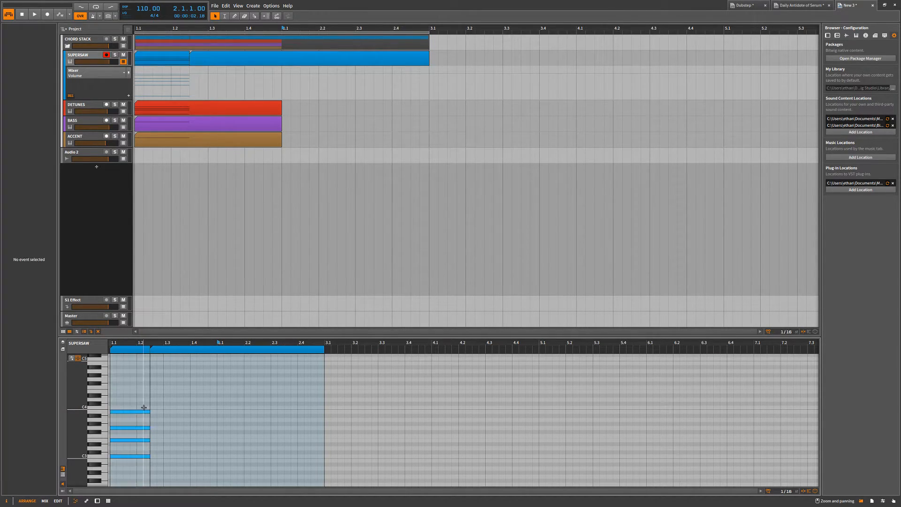
Show the track list in the note editor, layer the BASS notes with SUPERSAW and select the C1 bass note.
left_click(63, 346)
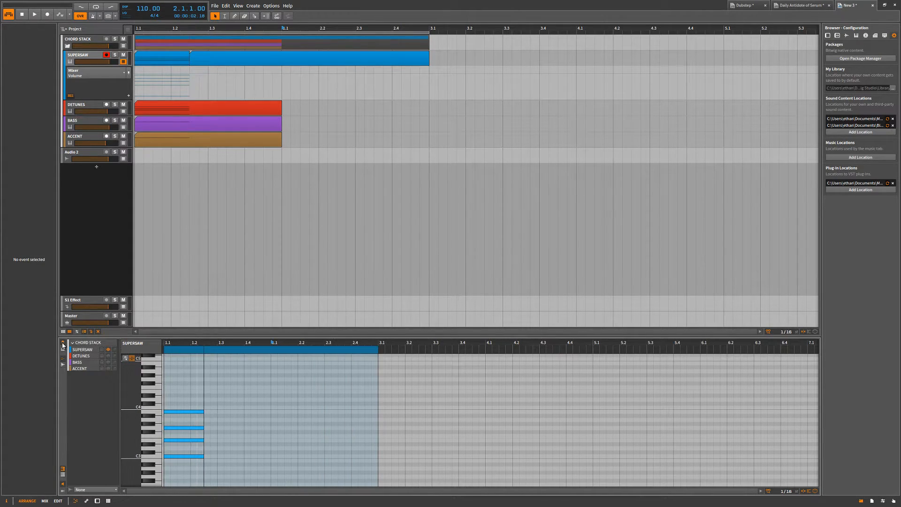
left_click(109, 368)
left_click(109, 369)
left_click(109, 362)
scroll(204, 387, "down", 3)
scroll(205, 385, "down", 2)
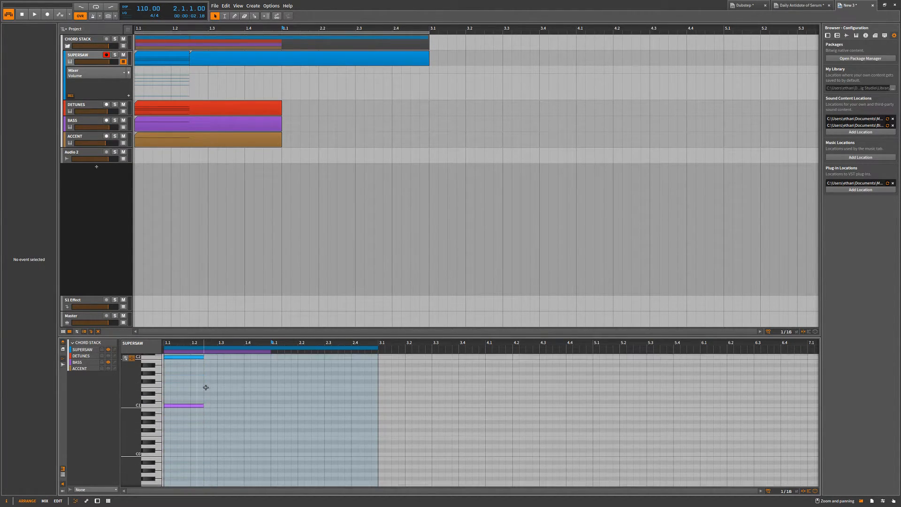
left_click(182, 404)
left_click(191, 421)
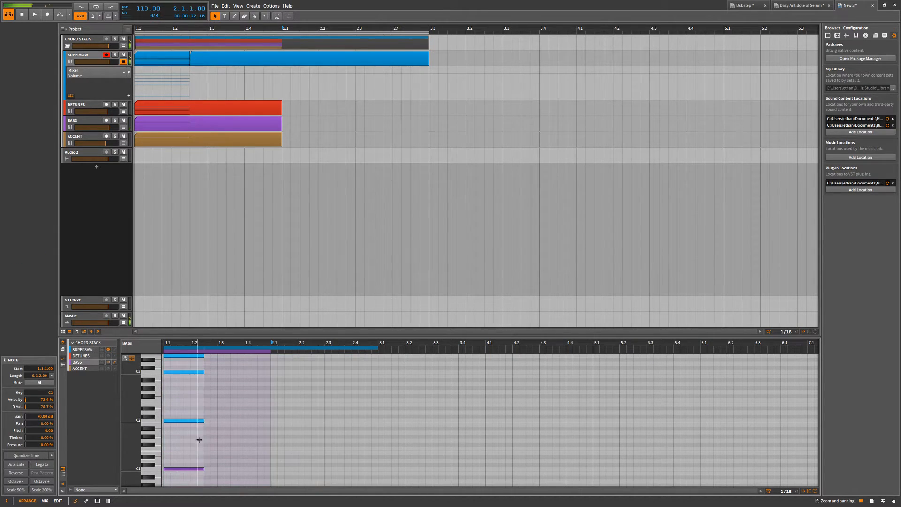
Delete and restore the first bass note, then add a C1 note at 1.3 on BASS and remove the trial C2 note.
double_click(193, 469)
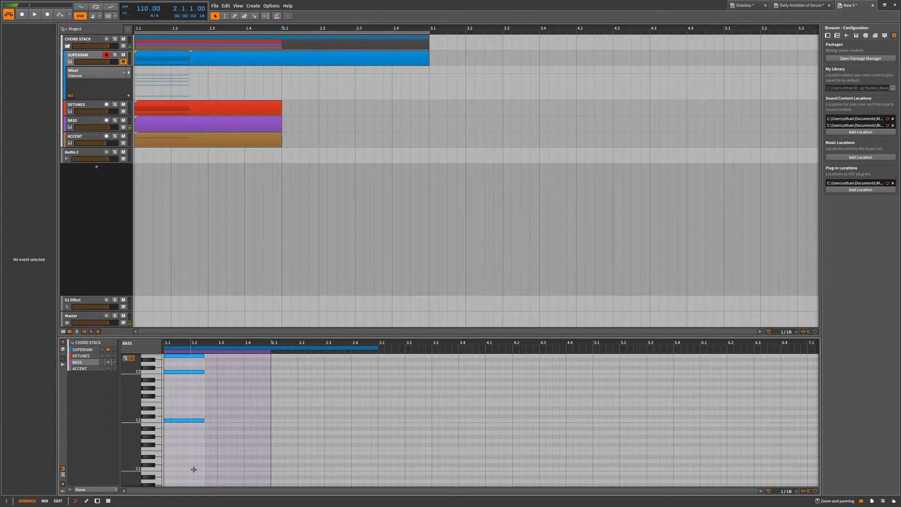
key("ctrl+z")
double_click(219, 469)
left_click(217, 420)
double_click(218, 420)
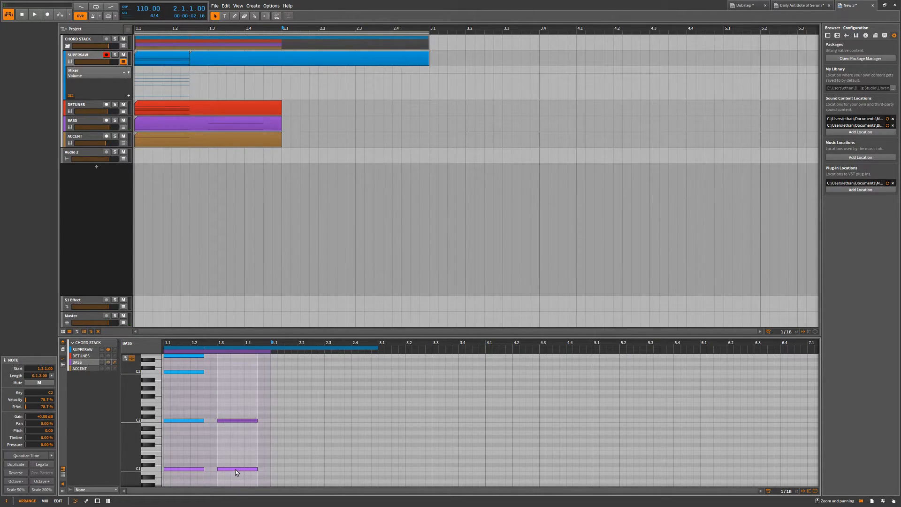
key("Delete")
Play back the arrangement from 1.1 to hear the added bass note, then stop playback.
key("space")
key("space")
key("space")
key("space")
left_click(135, 29)
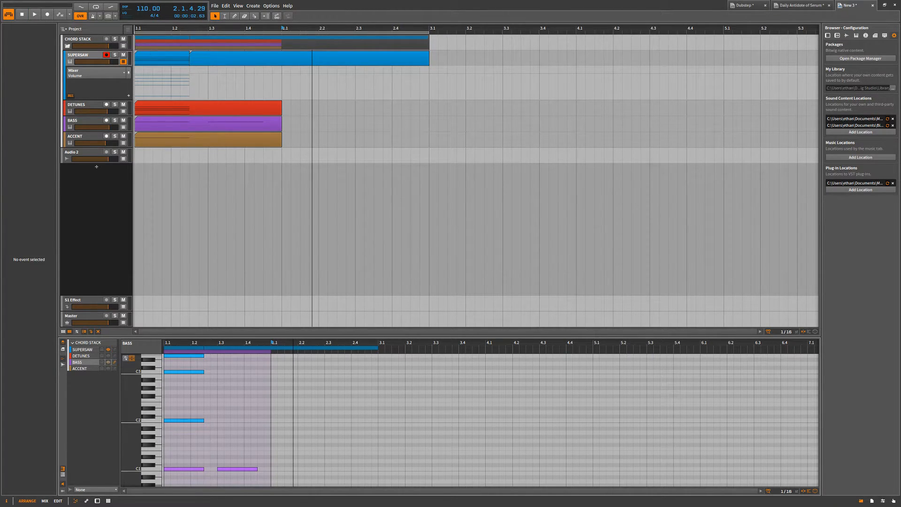
key("space")
key("space")
key("space")
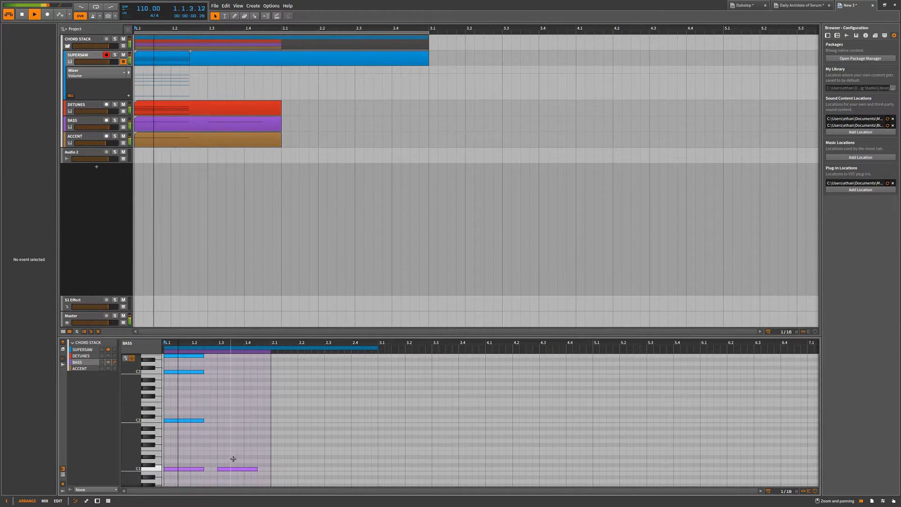
key("space")
Switch between the layered SUPERSAW and BASS notes, then add a trial E2 note at 1.3 on SUPERSAW and delete it.
left_click_drag(249, 458, 170, 478)
left_click(194, 416)
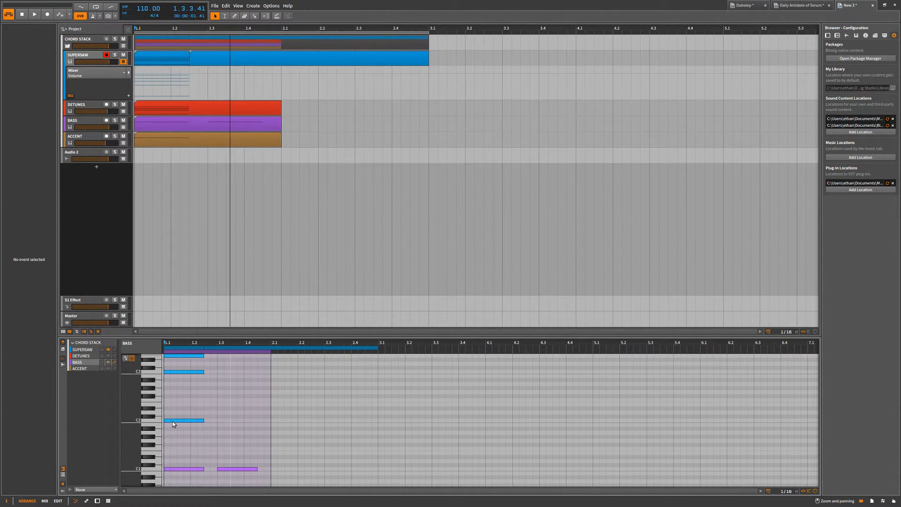
left_click(172, 420)
left_click(195, 470)
left_click(194, 470)
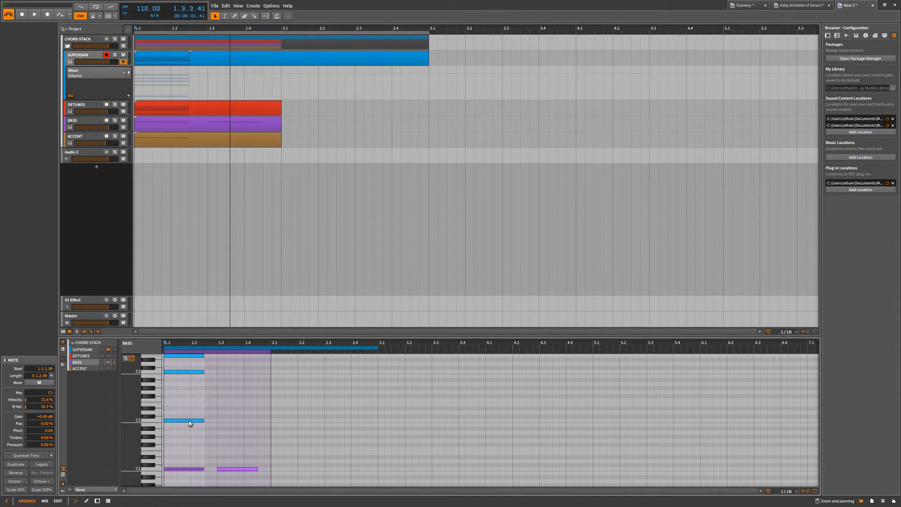
double_click(223, 405)
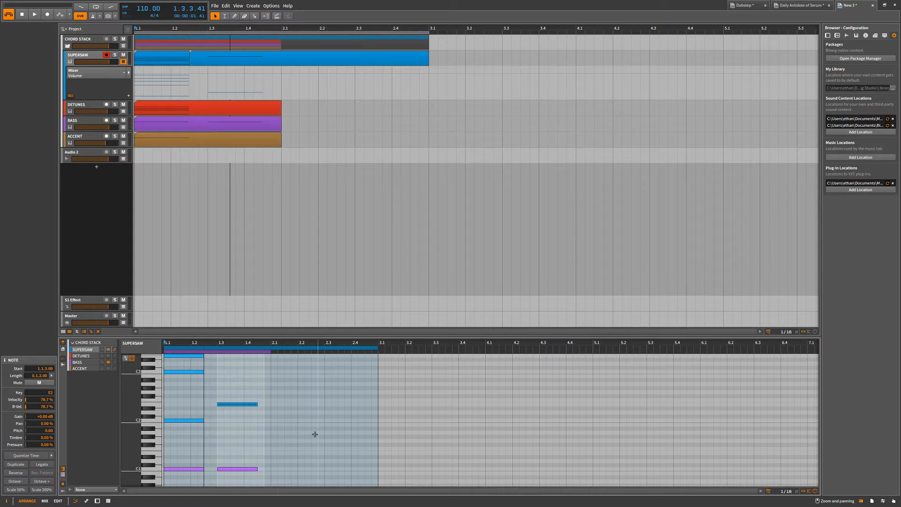
key("Delete")
Show the DETUNES and ACCENT notes together with SUPERSAW and BASS in the layered note editor.
left_click(108, 355)
left_click(108, 369)
scroll(212, 400, "down", 5)
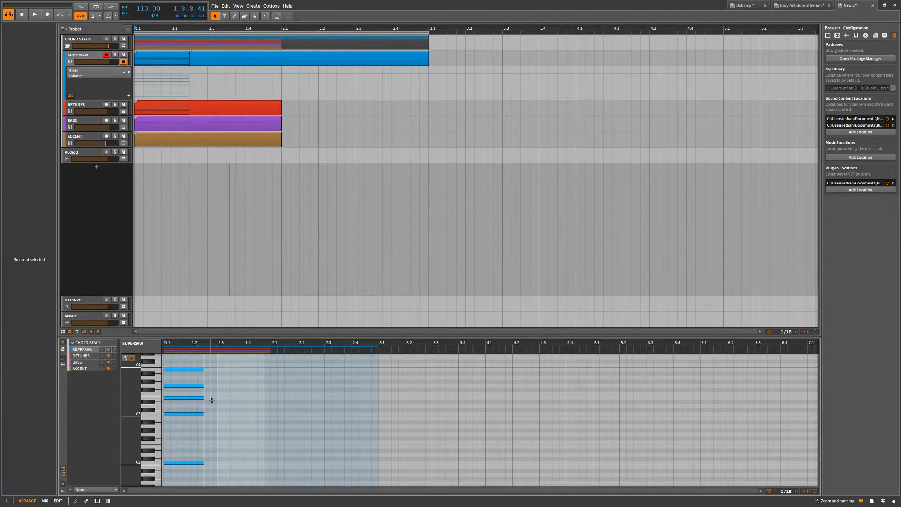
scroll(212, 400, "up", 3)
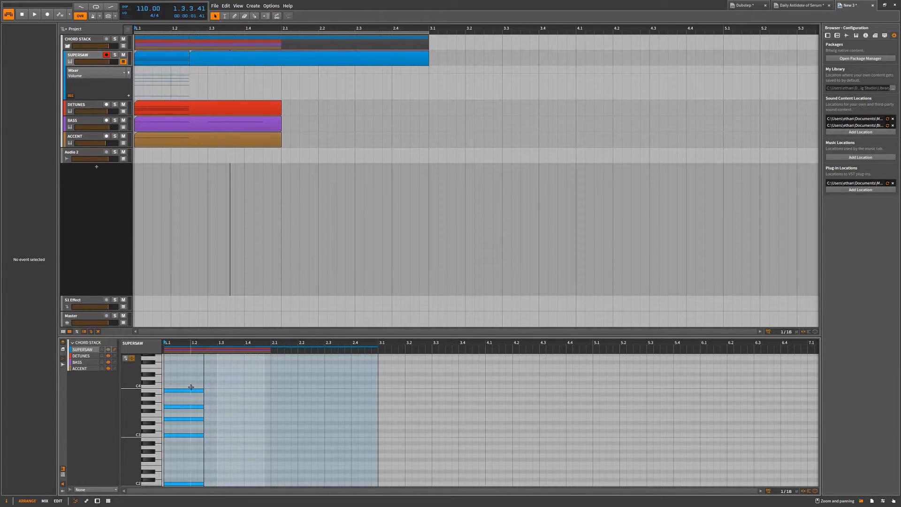
Try selecting the overlapping chord notes at 1.1 in the layered note editor.
left_click(182, 390)
left_click_drag(194, 399, 180, 447)
left_click(215, 430)
scroll(212, 439, "down", 3)
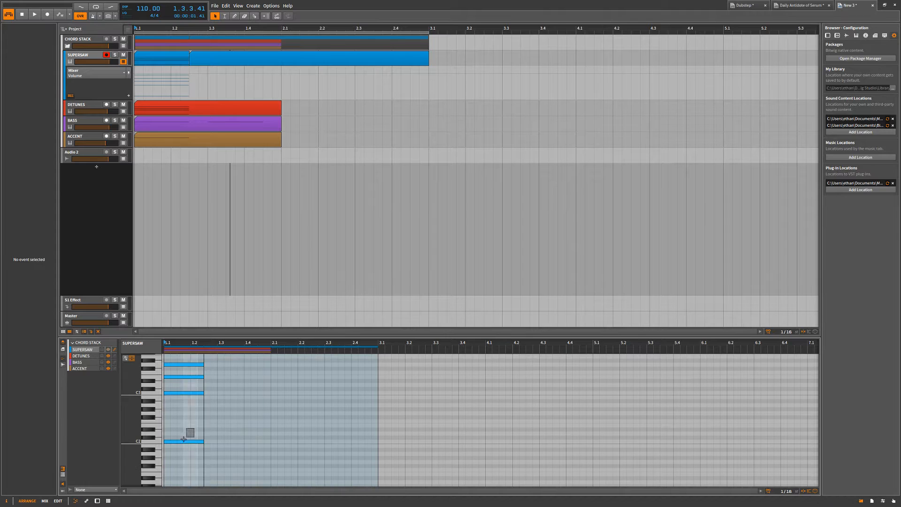
left_click(191, 441)
left_click(233, 421)
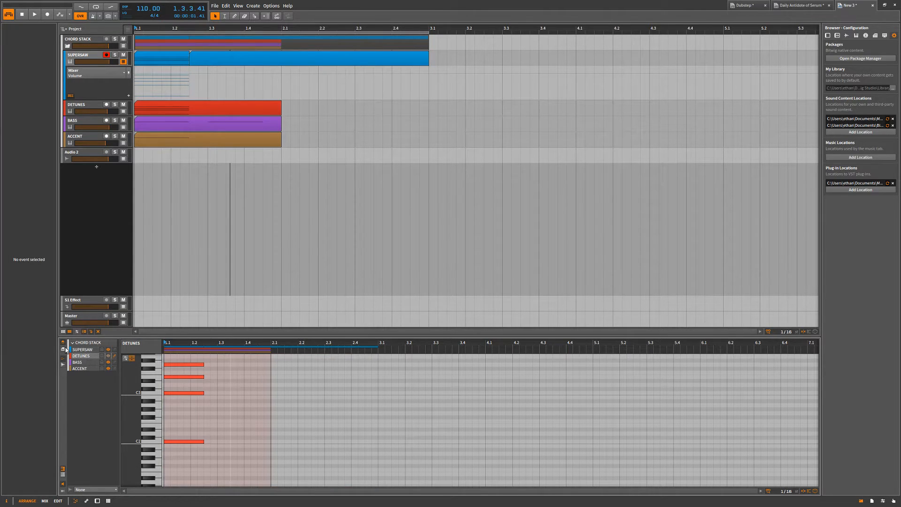
Switch the layered note editor's active track through SUPERSAW, DETUNES, BASS and ACCENT, ending on SUPERSAW.
left_click(89, 352)
left_click(89, 362)
left_click(89, 368)
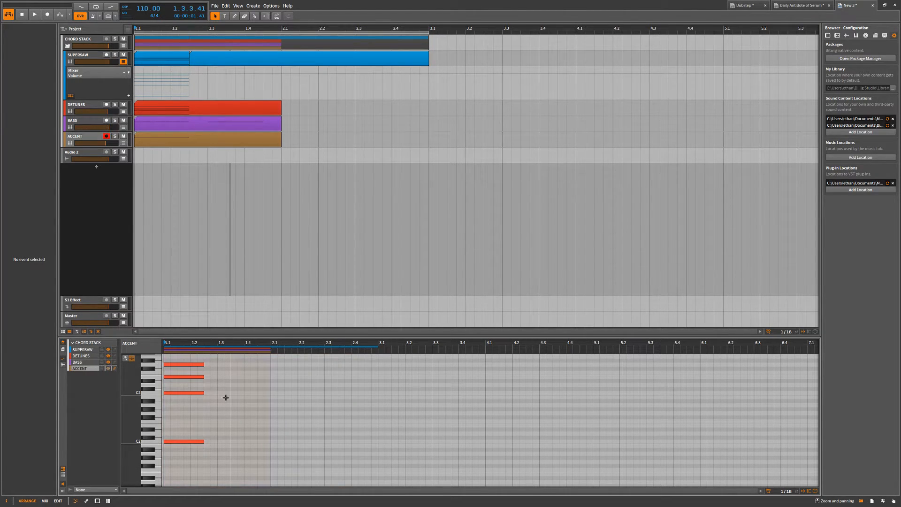
scroll(230, 399, "up", 3)
left_click(89, 362)
left_click(89, 356)
left_click(89, 350)
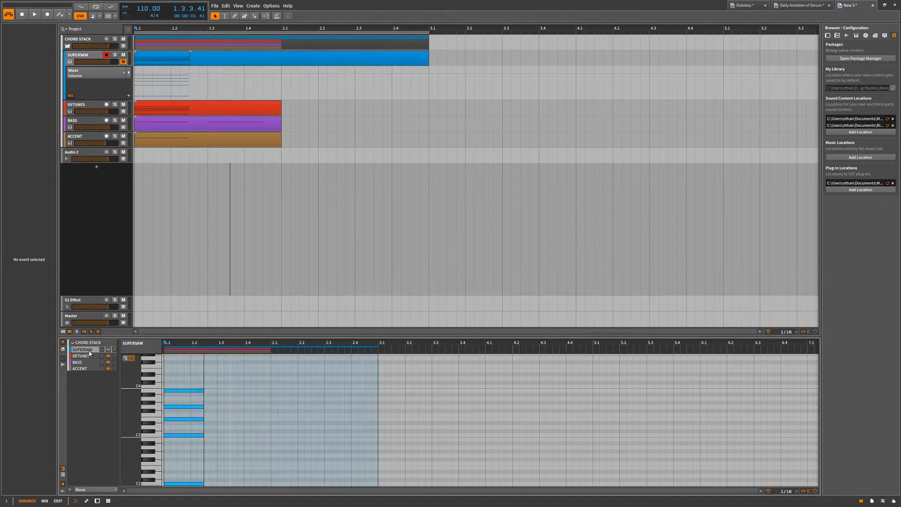
left_click(90, 362)
left_click(88, 368)
left_click(89, 351)
Switch the note editor from track editing to clip editing and open the DETUNES clip in it.
left_click(63, 343)
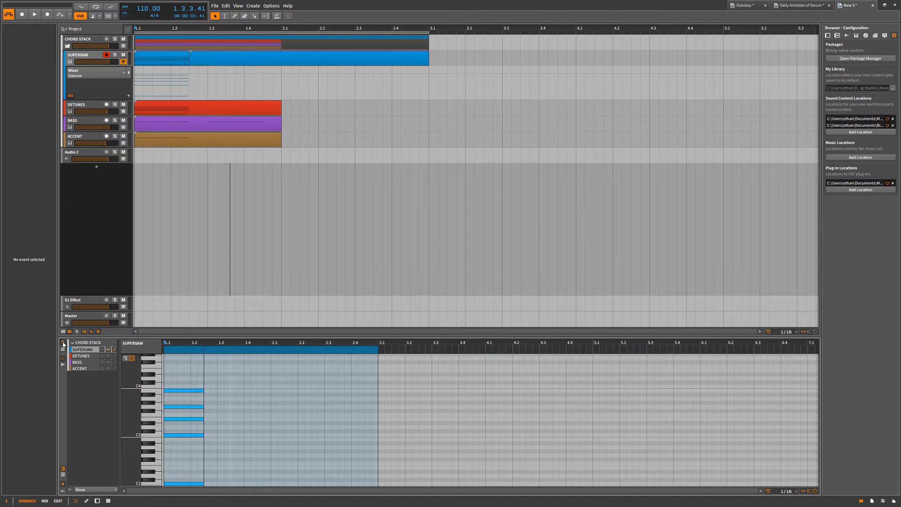
left_click(63, 349)
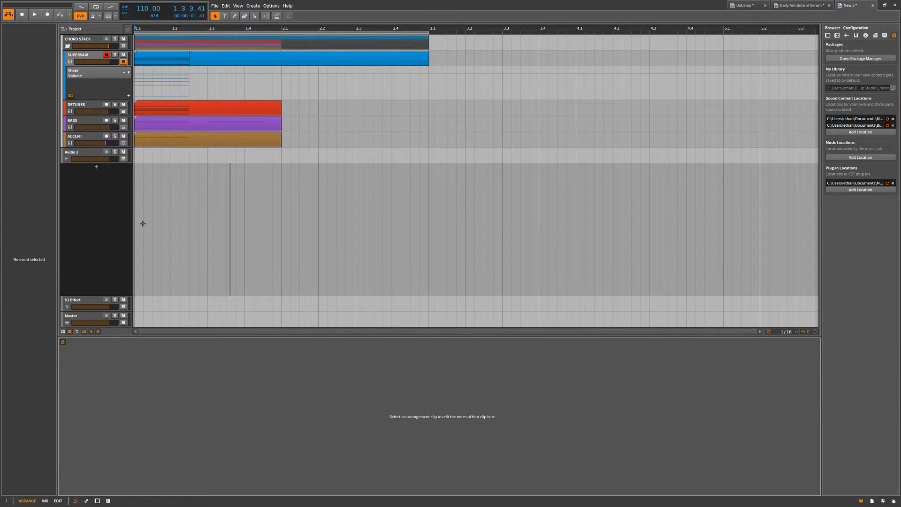
left_click(193, 111)
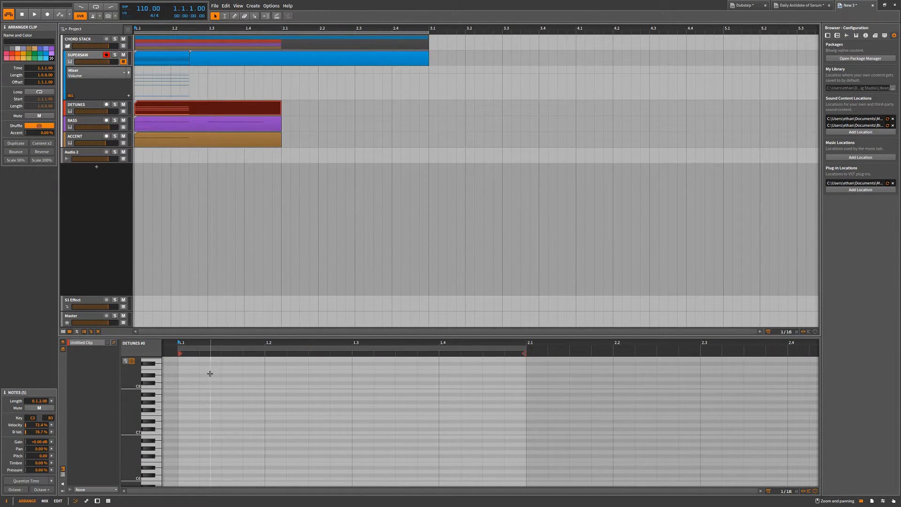
left_click(63, 344)
left_click(63, 344)
left_click(70, 489)
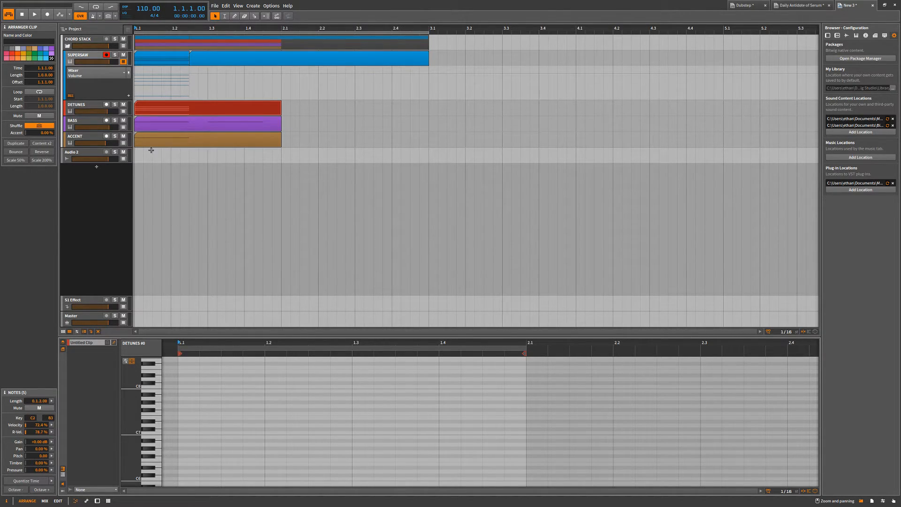
Switch the note editor back to track editing and copy the SUPERSAW, DETUNES and BASS clips to about bars 14 and 21.
left_click(64, 350)
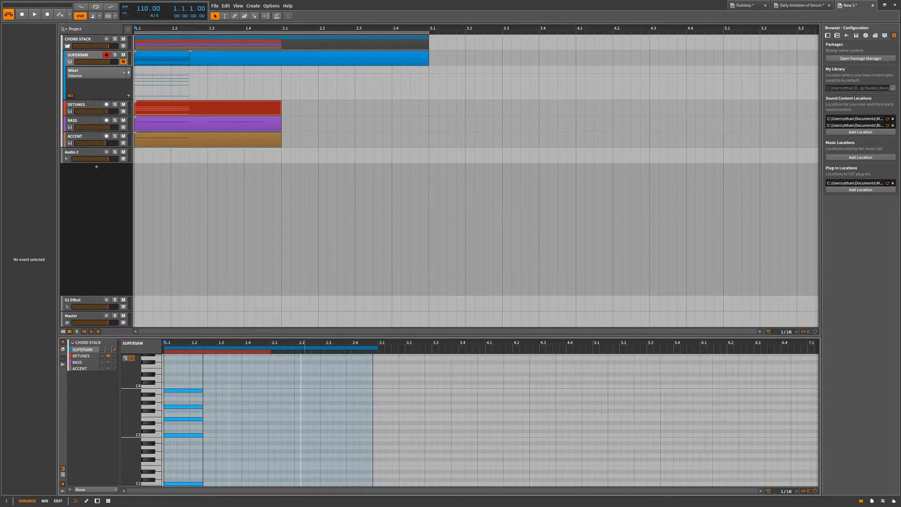
left_click_drag(226, 115, 228, 88)
scroll(263, 181, "down", 8)
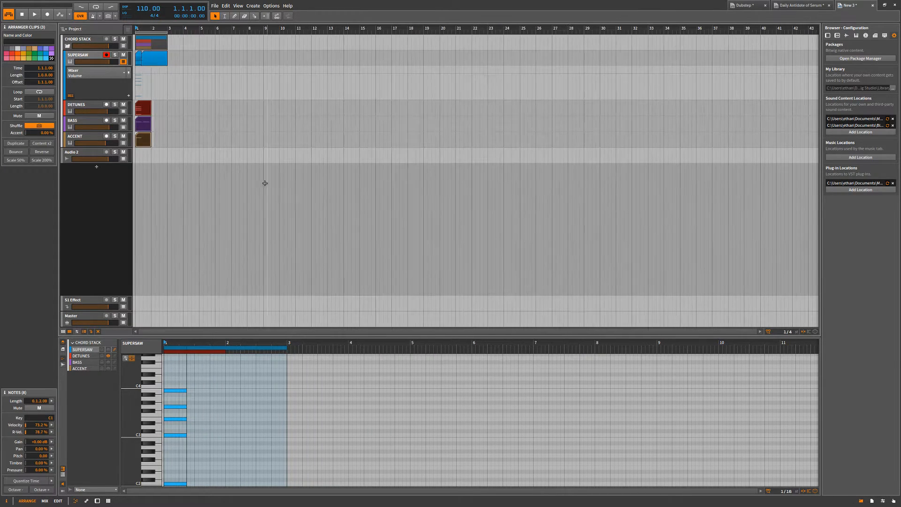
left_click_drag(142, 108, 341, 120)
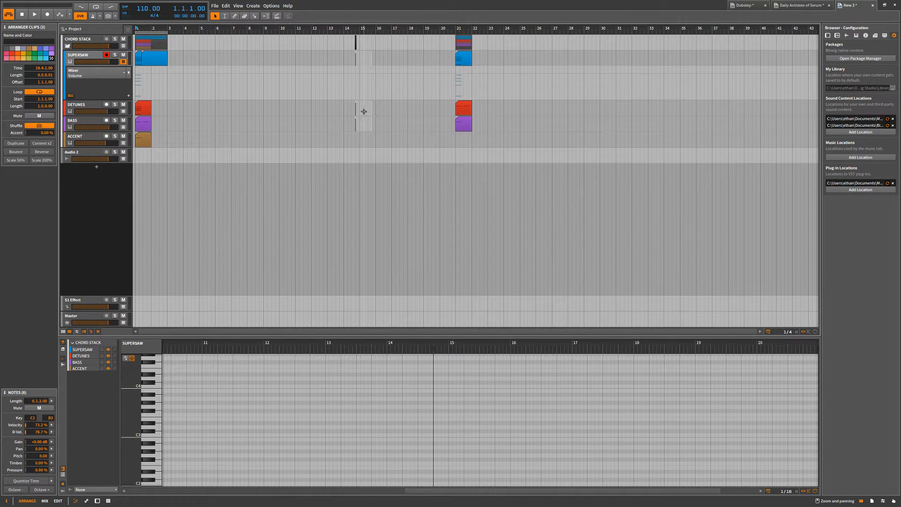
key("ctrl+z")
Turn off layered editing in the note editor and select the second SUPERSAW clip, starting at 1.2.3, from the editor's timeline.
left_click(145, 114)
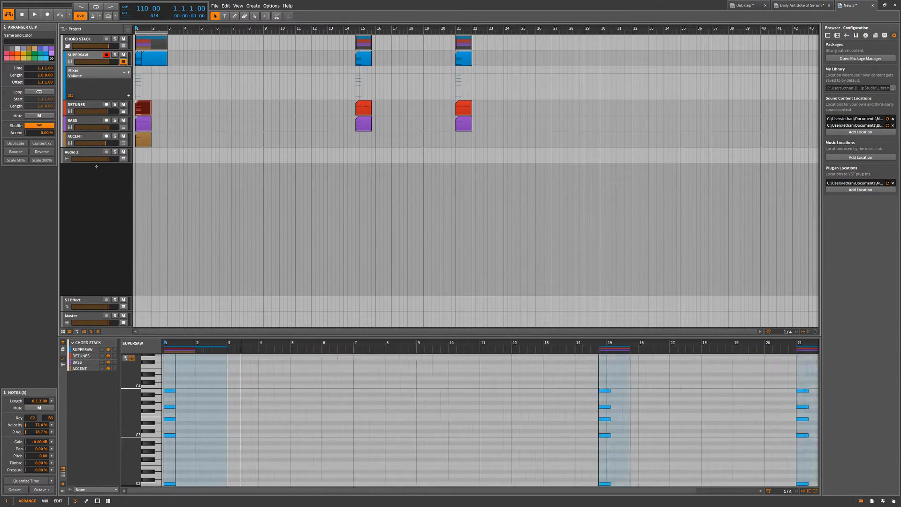
left_click_drag(199, 344, 314, 386)
left_click(63, 343)
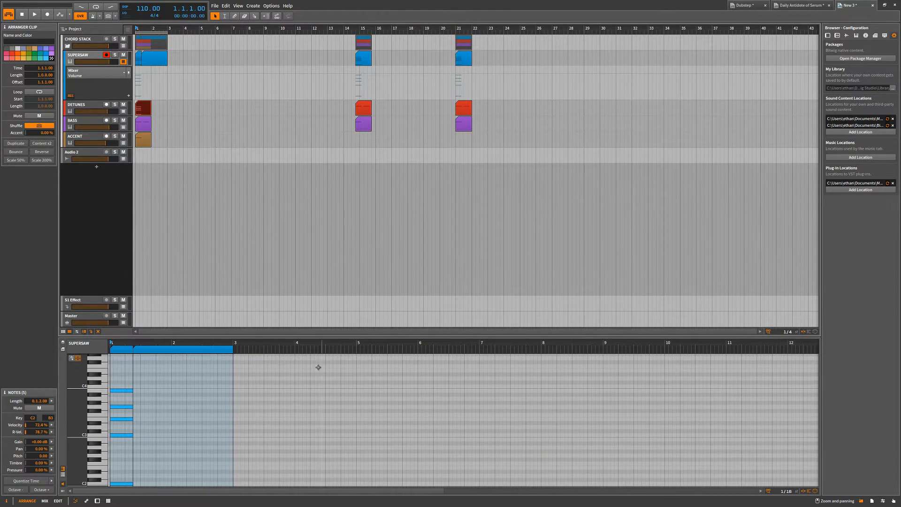
scroll(250, 377, "down", 3)
left_click(171, 351)
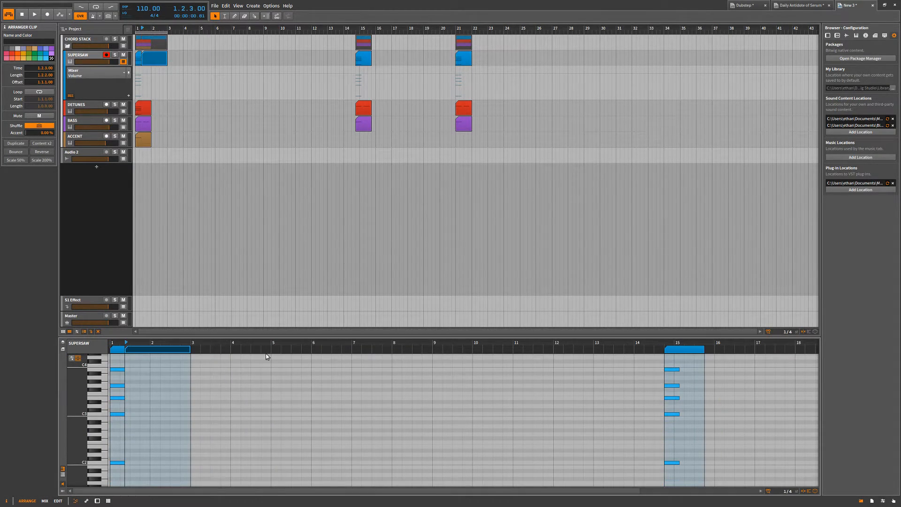
left_click_drag(187, 352, 362, 354)
Delete the copied clips and the empty second SUPERSAW clip from the arrangement.
left_click_drag(565, 176, 187, 2)
key("Delete")
left_click(181, 119)
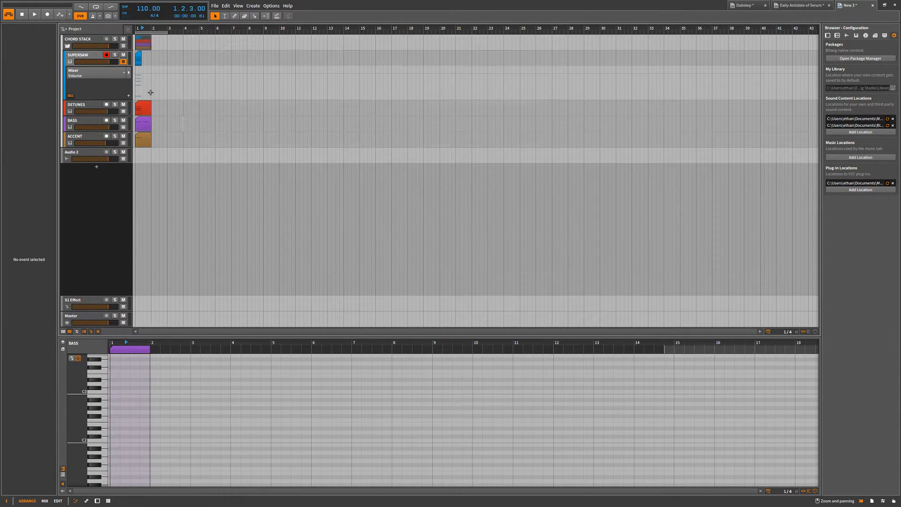
Trim the DETUNES, BASS and ACCENT clips to the SUPERSAW clip's end at 1.2.3 by deleting the time range after it.
scroll(139, 73, "up", 5)
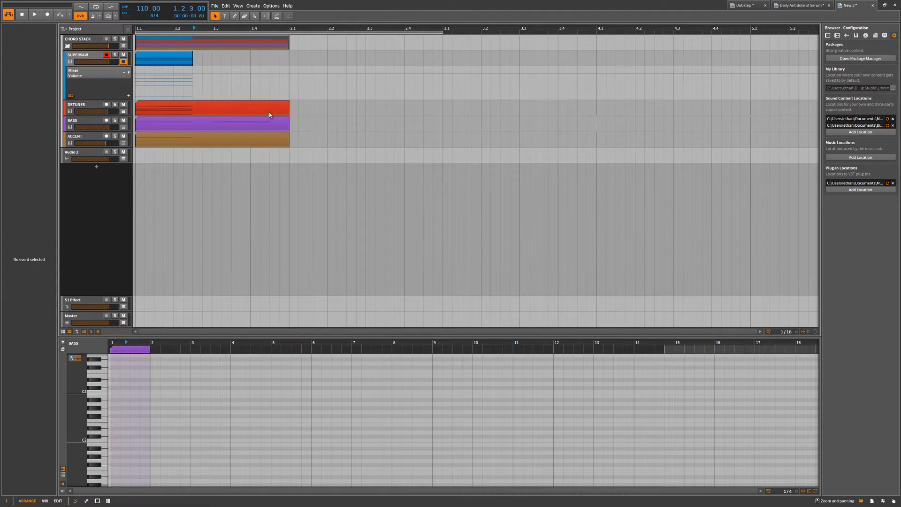
left_click_drag(310, 109, 256, 163)
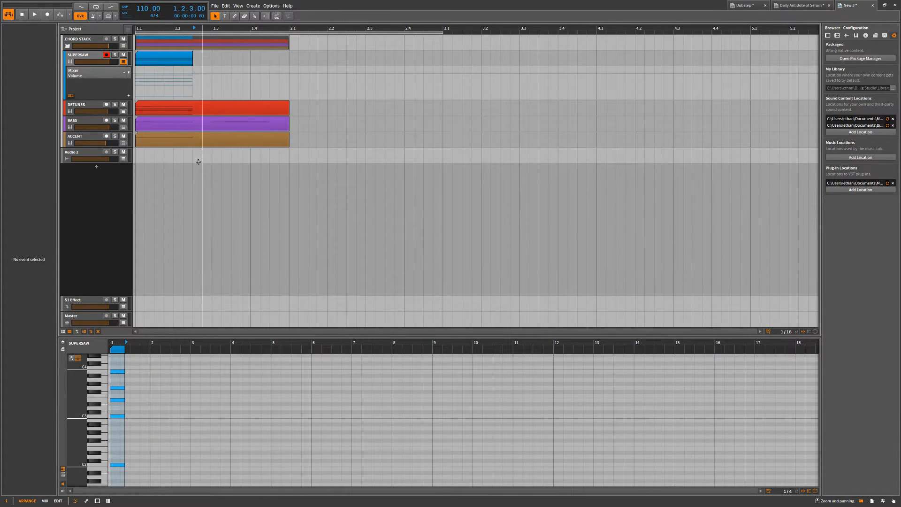
key("3")
key("2")
mouse_move(193, 94)
left_mouse_down()
mouse_move(201, 108)
mouse_move(311, 158)
mouse_move(193, 102)
left_mouse_up()
key("Delete")
key("1")
left_click(227, 119)
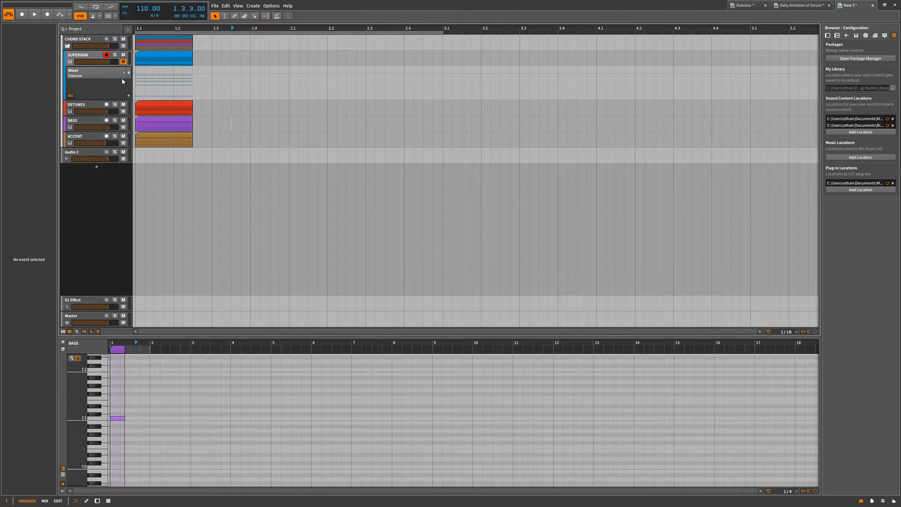
Hide the SUPERSAW track's automation lane and show SUPERSAW, DETUNES, BASS, ACCENT and Audio 2 in turn in the detail editor.
left_click(123, 62)
left_click(100, 62)
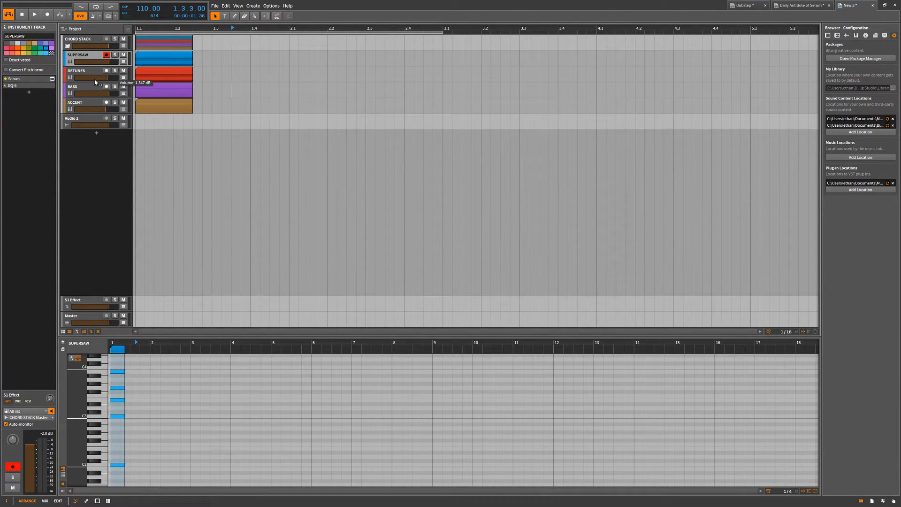
left_click(96, 75)
left_click(96, 90)
left_click(96, 107)
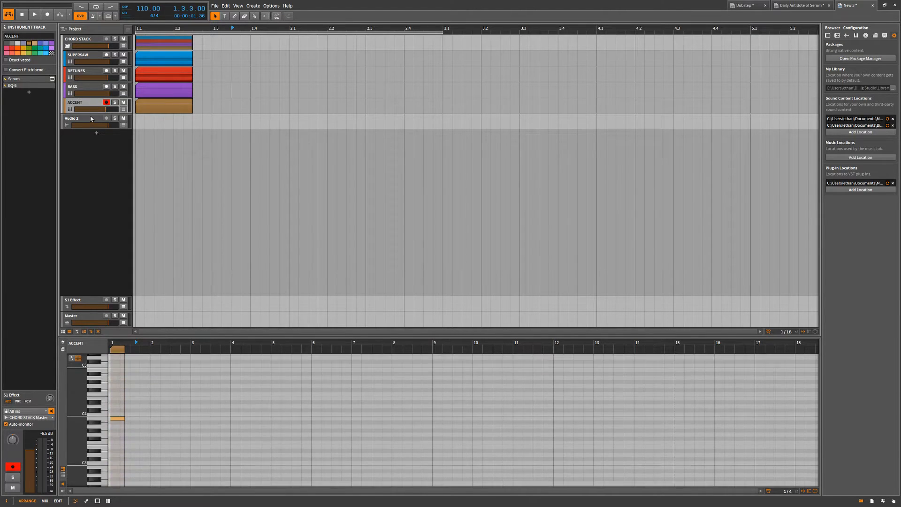
left_click(92, 119)
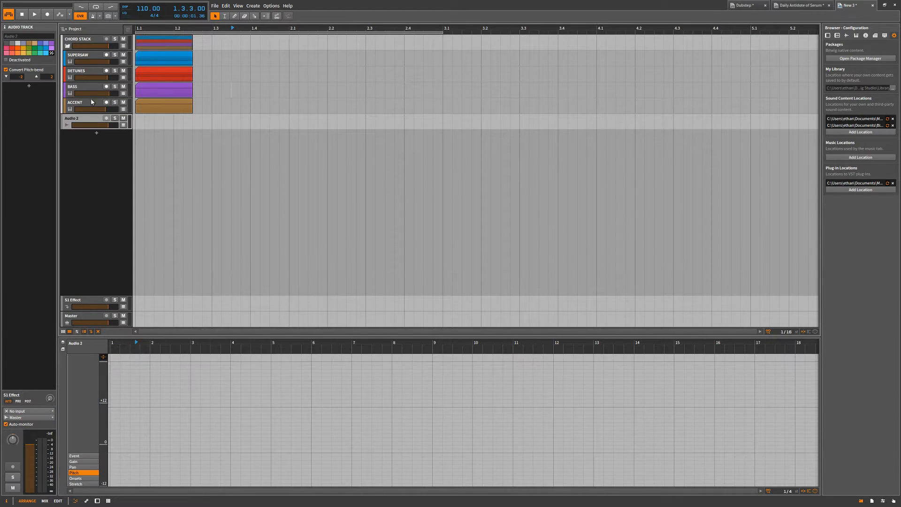
Select the SUPERSAW track and copy its clip to 2.1.
left_click(89, 55)
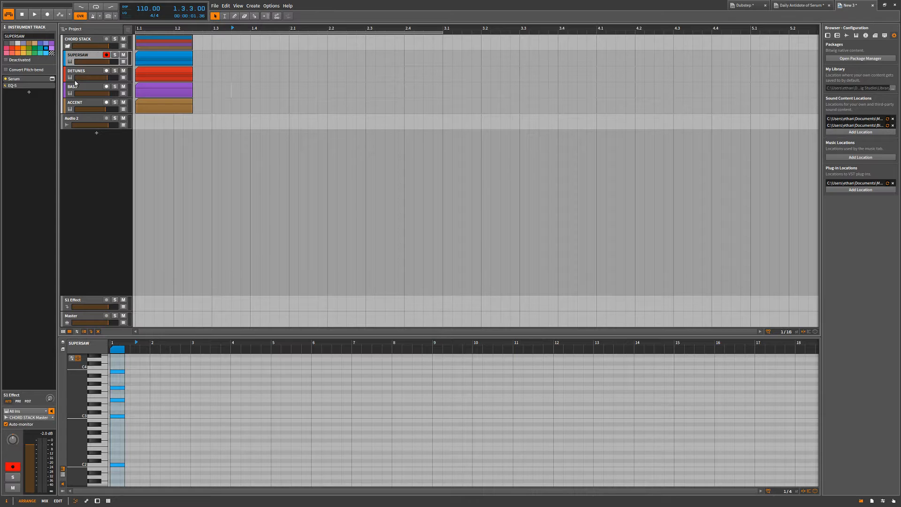
left_click(185, 60)
left_click_drag(188, 65, 314, 59)
Try consolidating the two SUPERSAW clips into one, and undo it.
left_click(181, 60, "ctrl")
key("ctrl+j")
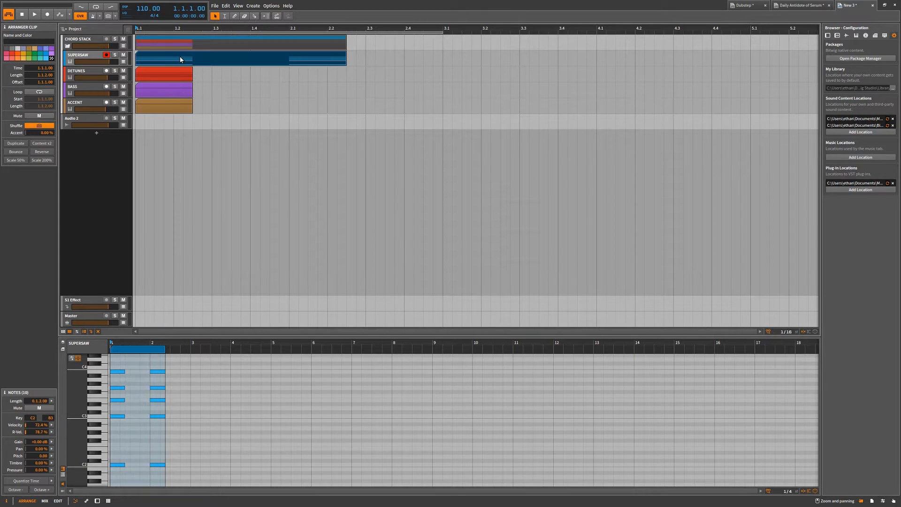
left_click(240, 74)
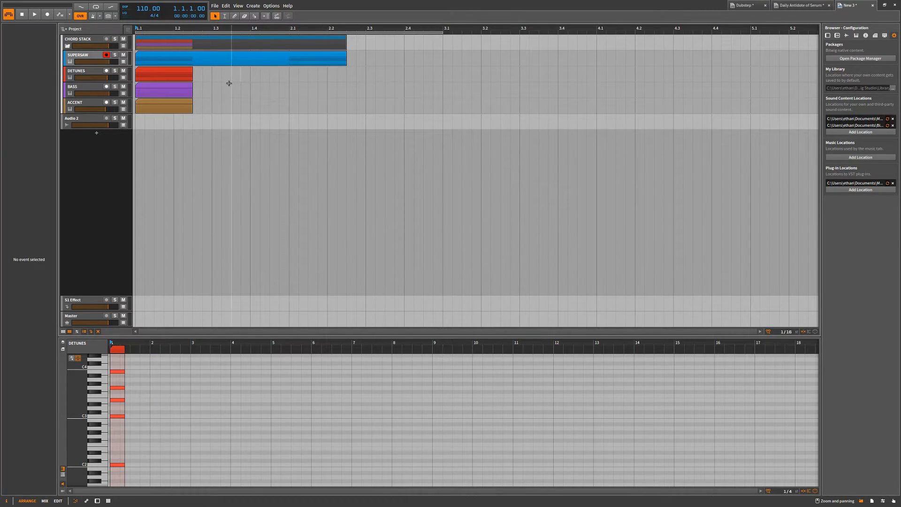
key("ctrl+z")
left_click(202, 91)
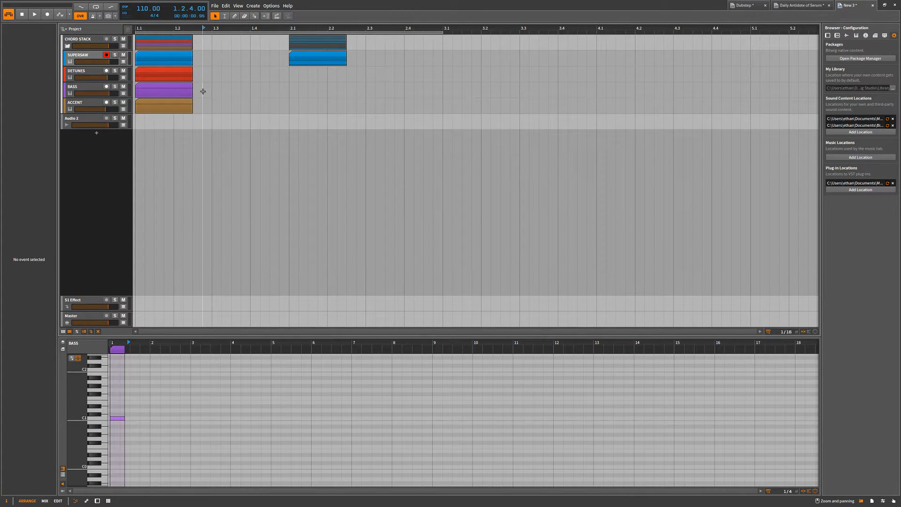
Try erasing a middle section of the top B3 note in the first SUPERSAW clip, and undo the change.
left_click(169, 62)
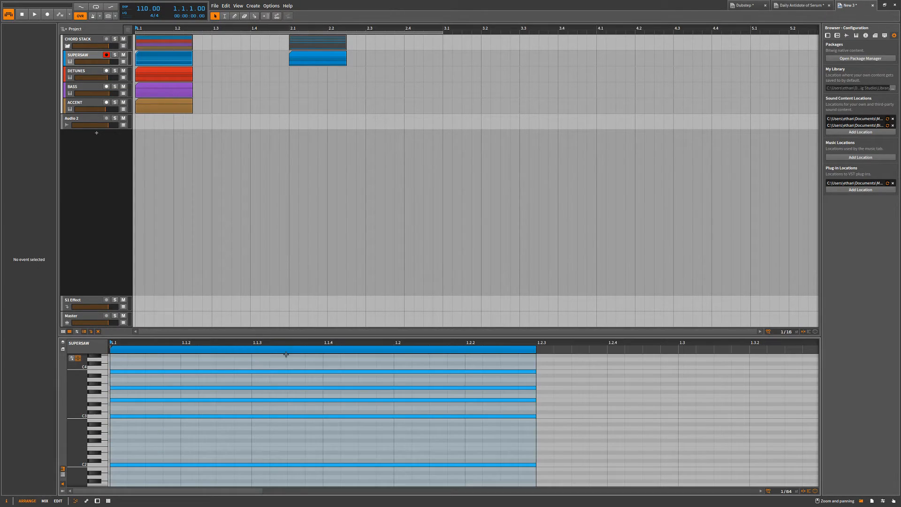
scroll(305, 392, "down", 2)
key("4")
left_click_drag(194, 371, 301, 369)
key("1")
key("ctrl+z")
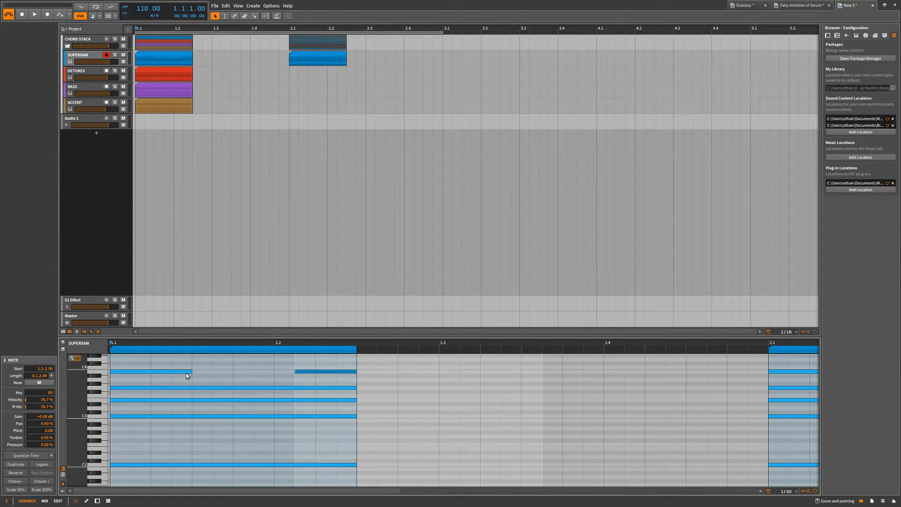
key("ctrl+a")
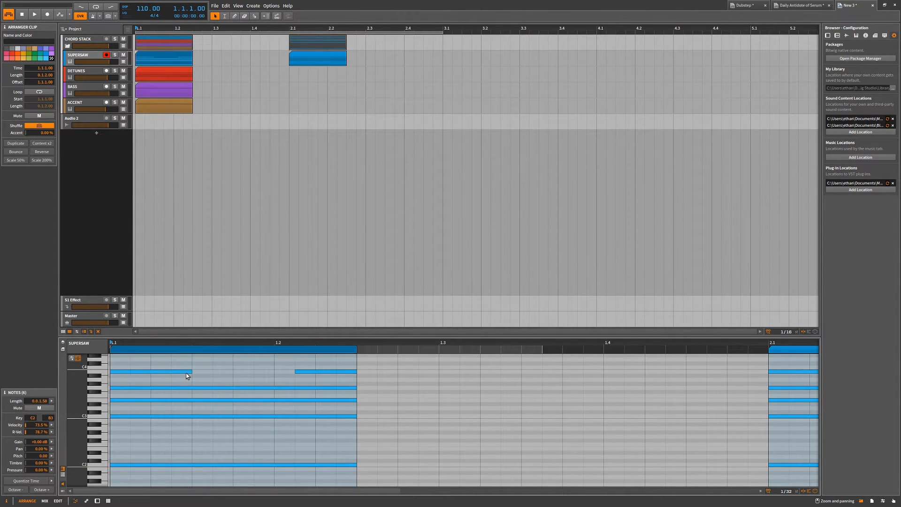
key("ctrl+z")
left_click(235, 149)
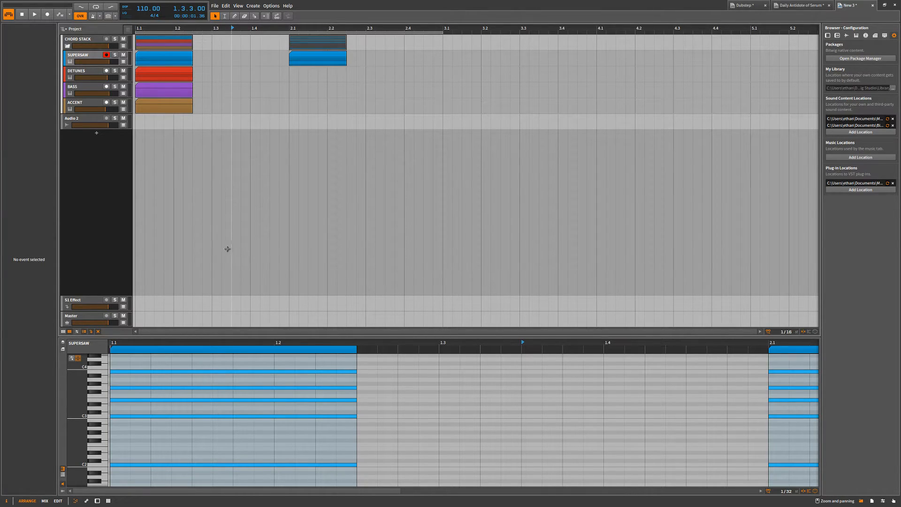
Show SUPERSAW in the automation editor and in the folded drum-style note view, and return to the piano roll.
key("a")
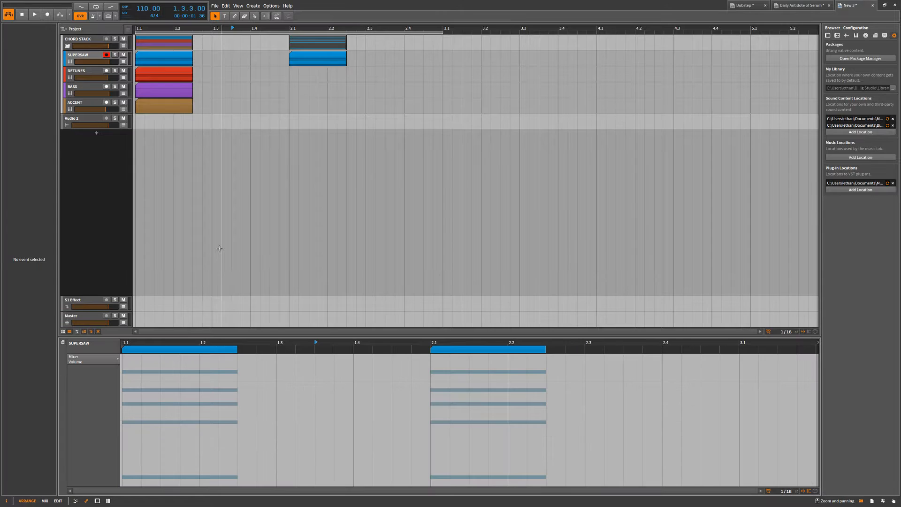
key("a")
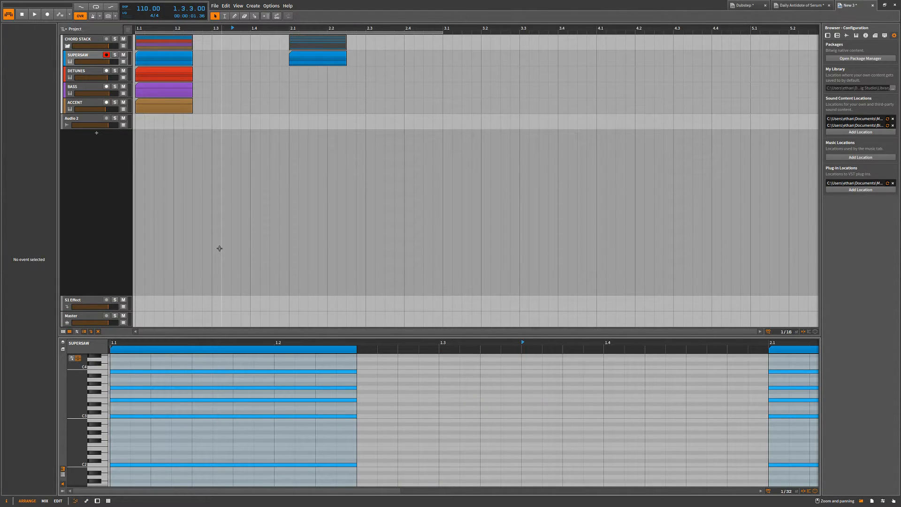
key("d")
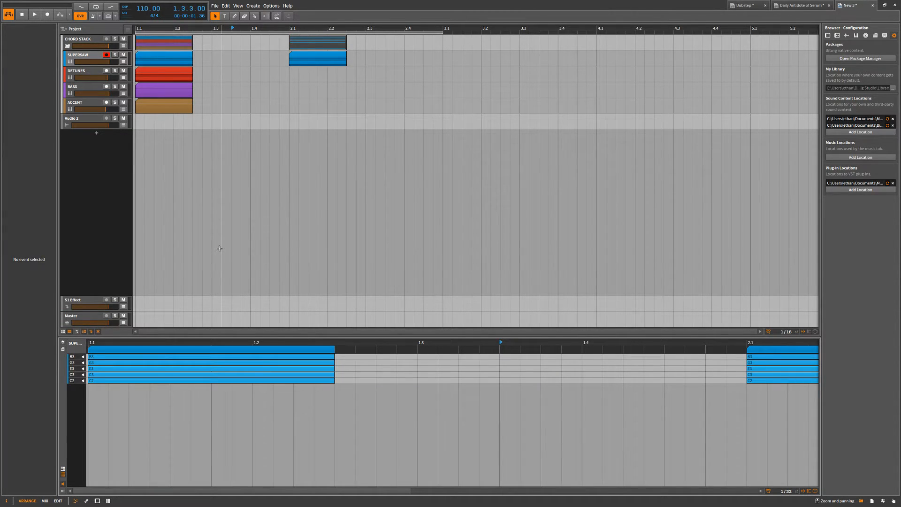
key("d")
key("d")
key("d")
key("d")
key("d")
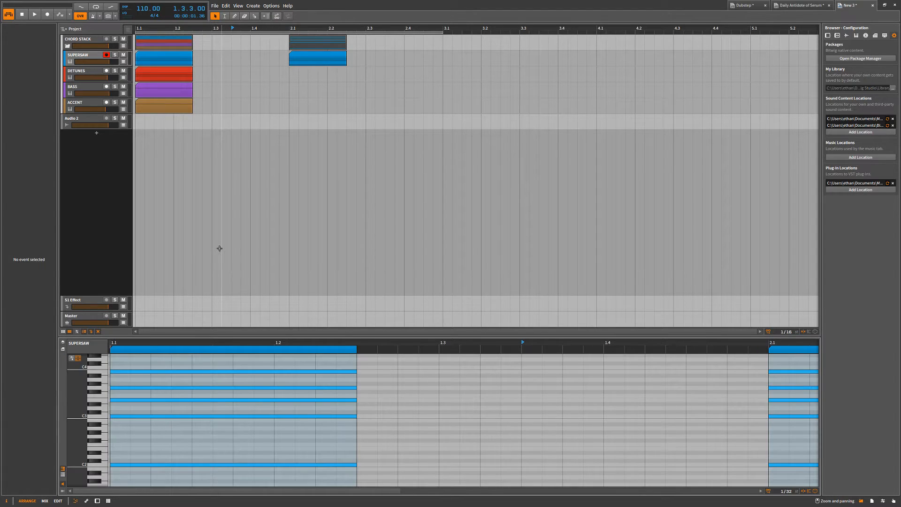
Show SUPERSAW's device chain, and open and dismiss the browser for swapping its Serum device.
key("d")
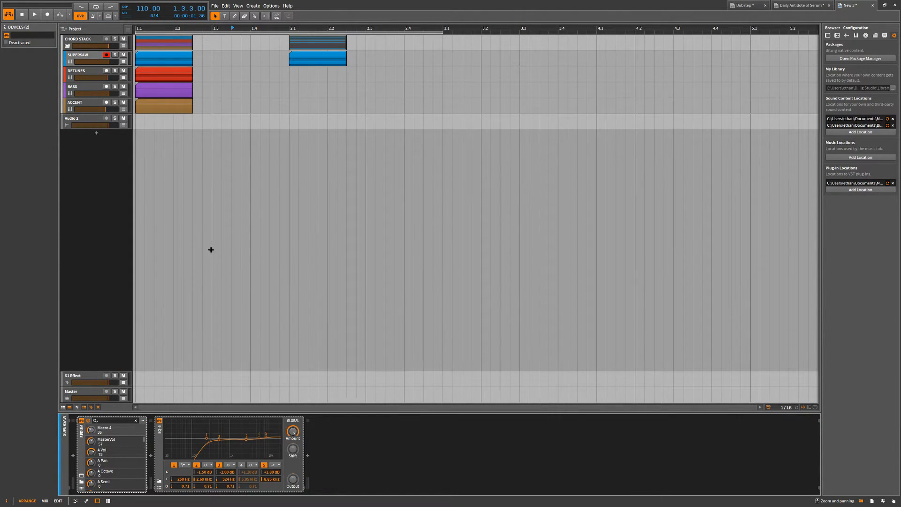
key("b")
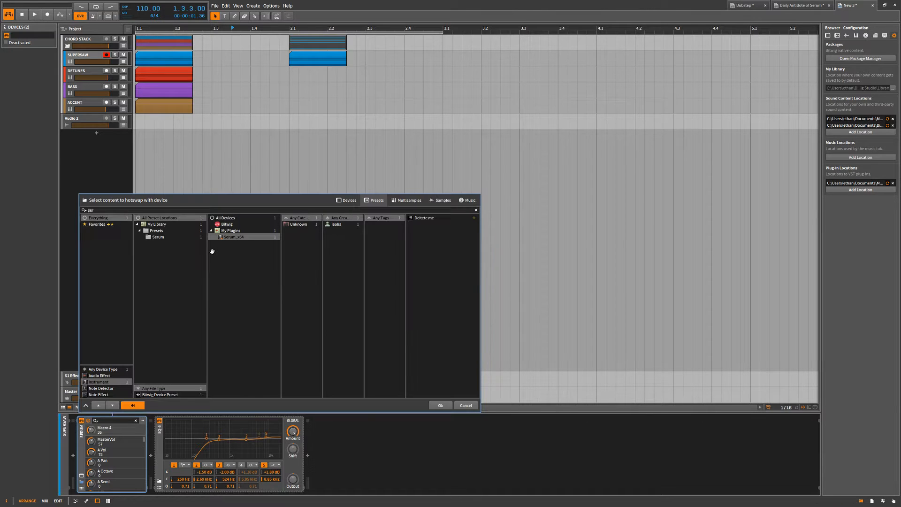
key("Escape")
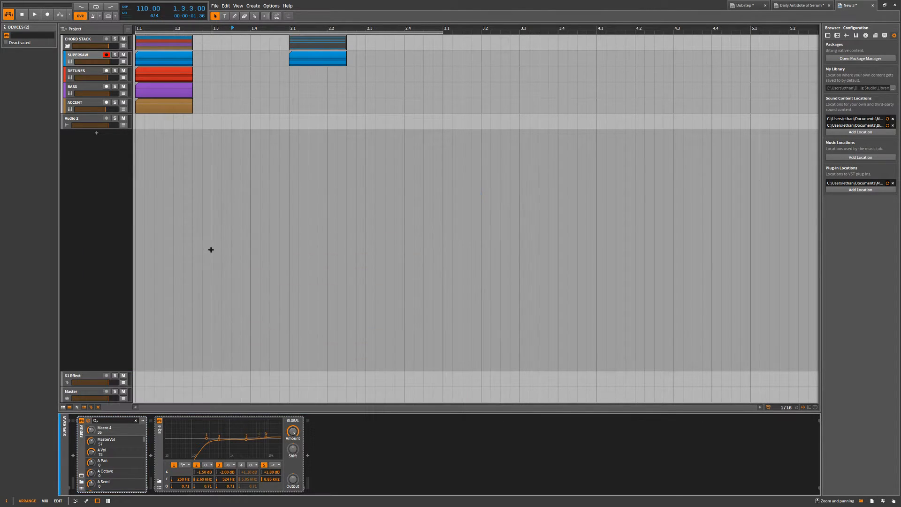
Show and hide the clip launcher beside the arranger, and do the same with the mixer panel below it.
key("l")
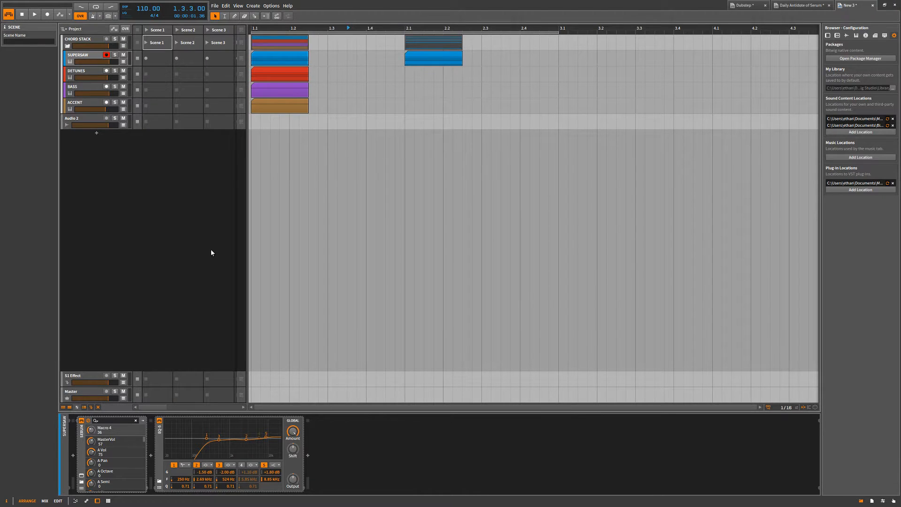
key("l")
key("l")
key("l")
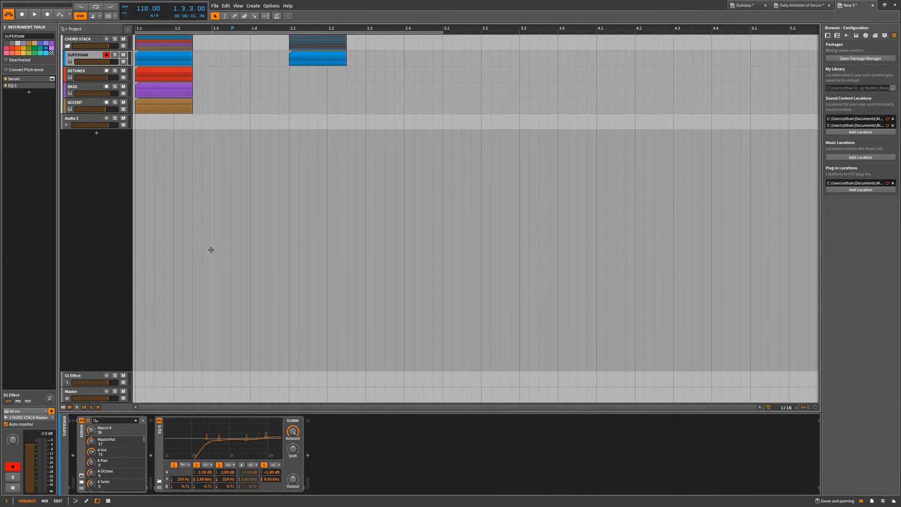
key("m")
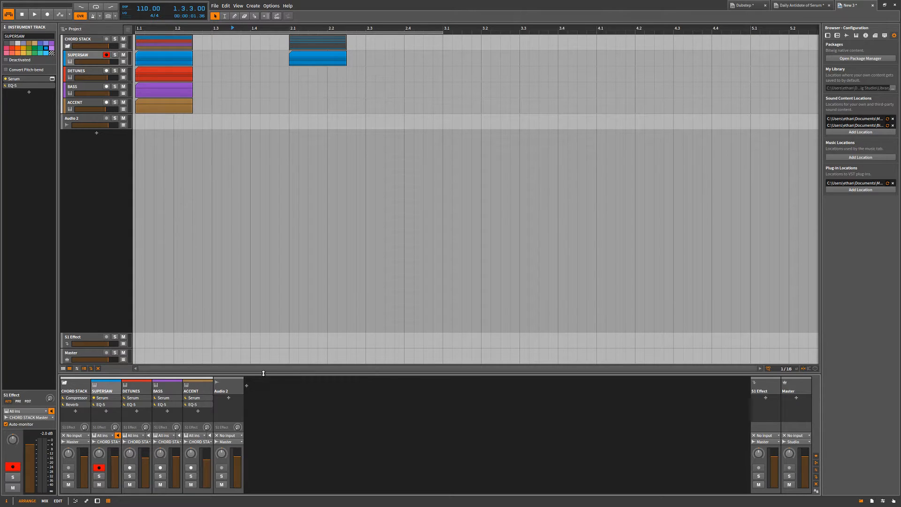
key("m")
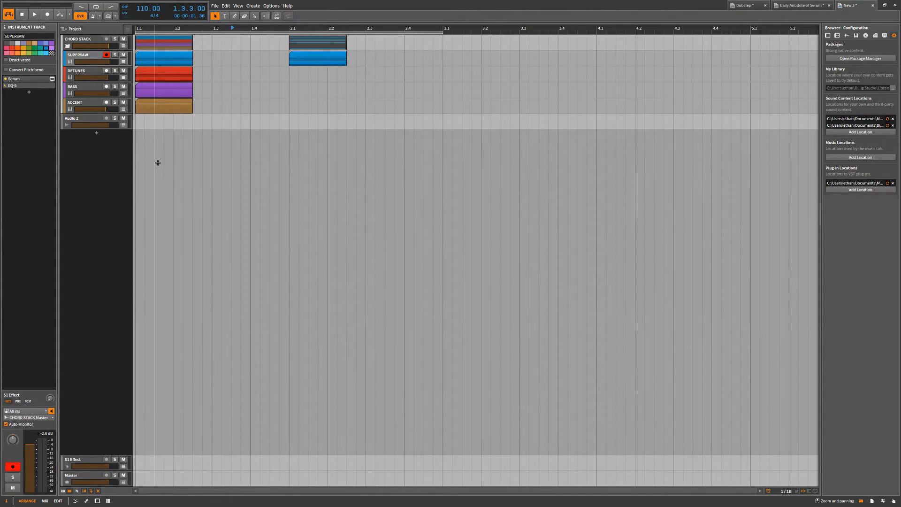
left_click(215, 8)
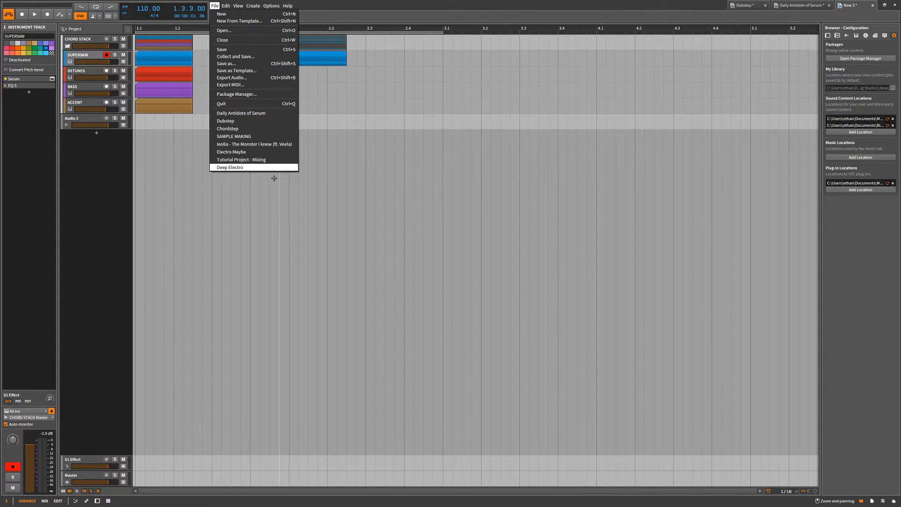
left_click(263, 194)
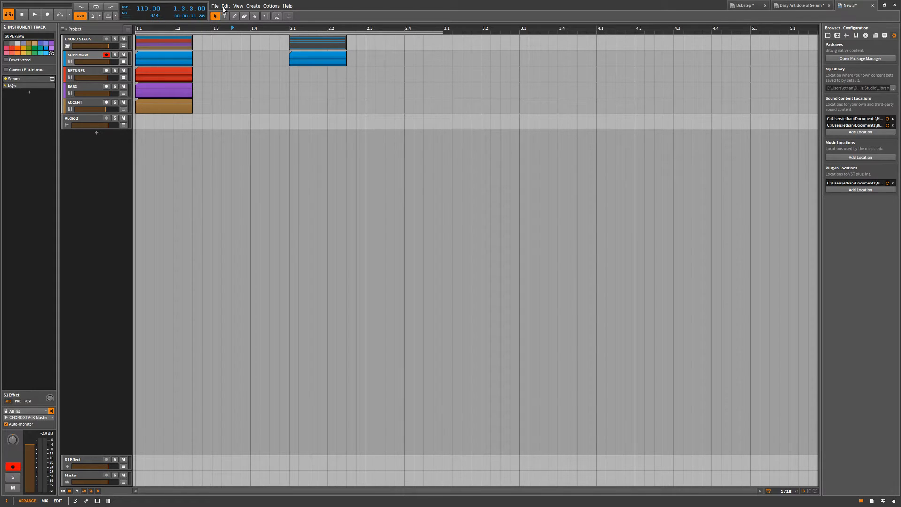
left_click(238, 6)
left_click(251, 199)
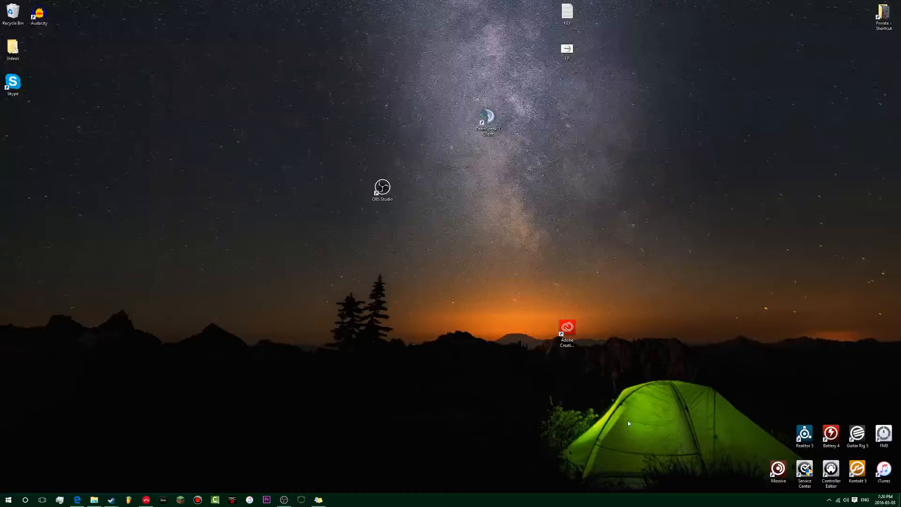
Return to Bitwig Studio and look through the keyboard shortcut mappings in the Preferences.
left_click(146, 500)
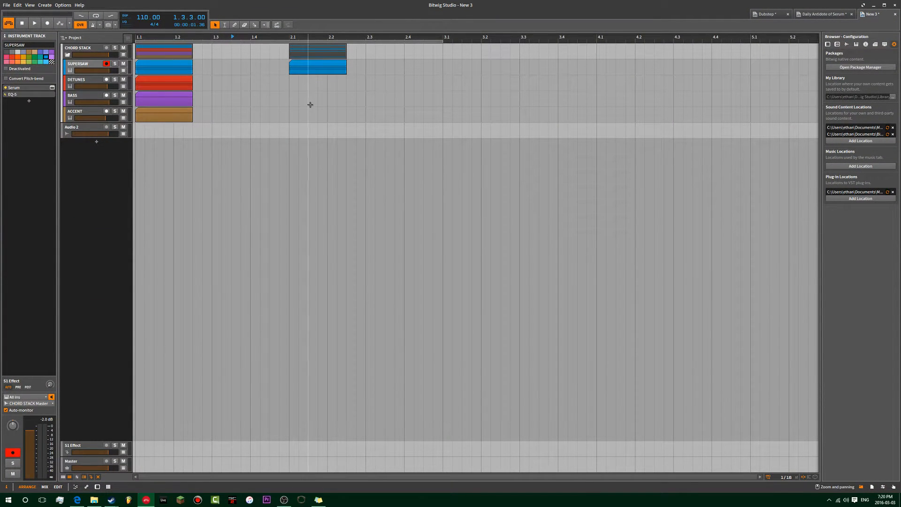
key("ctrl+comma")
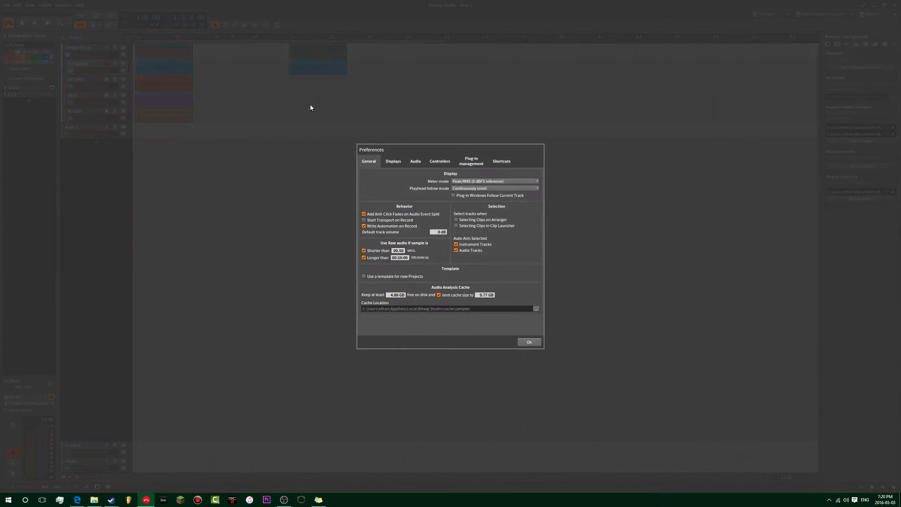
left_click(508, 162)
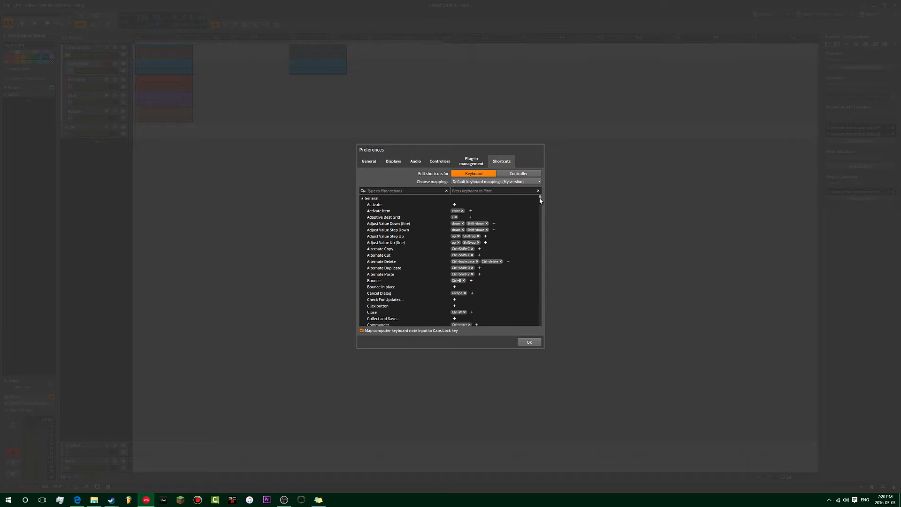
scroll(539, 201, "down", 3)
scroll(539, 205, "down", 8)
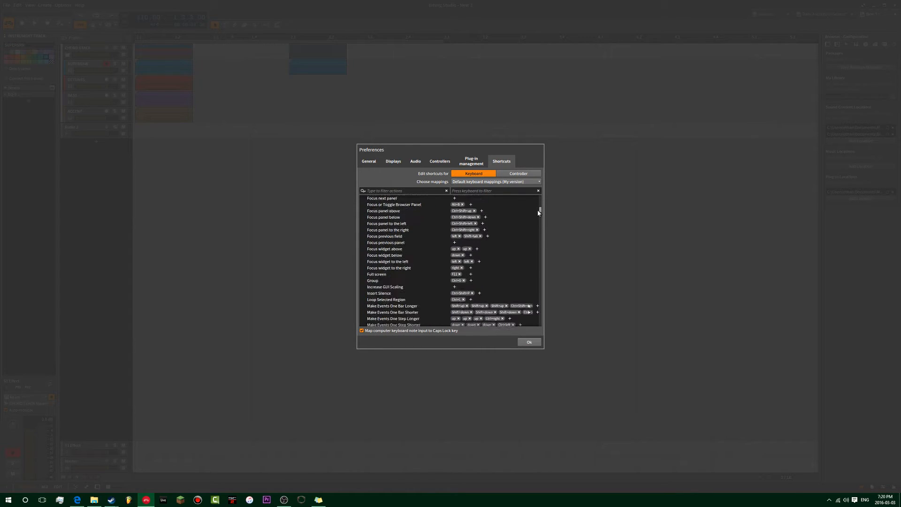
scroll(539, 198, "up", 12)
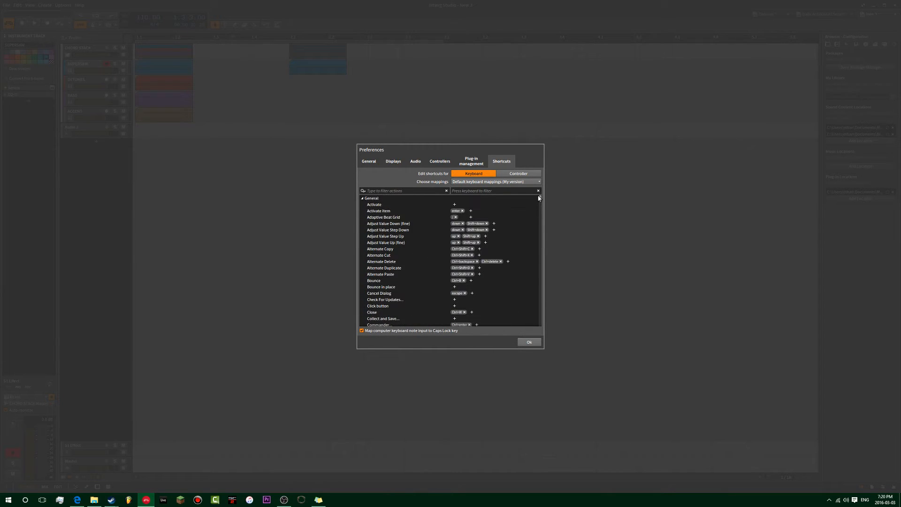
View the audio and controller preferences, switch the display profile to Triple Display, and widen the separate note editor window.
left_click(416, 162)
left_click(440, 161)
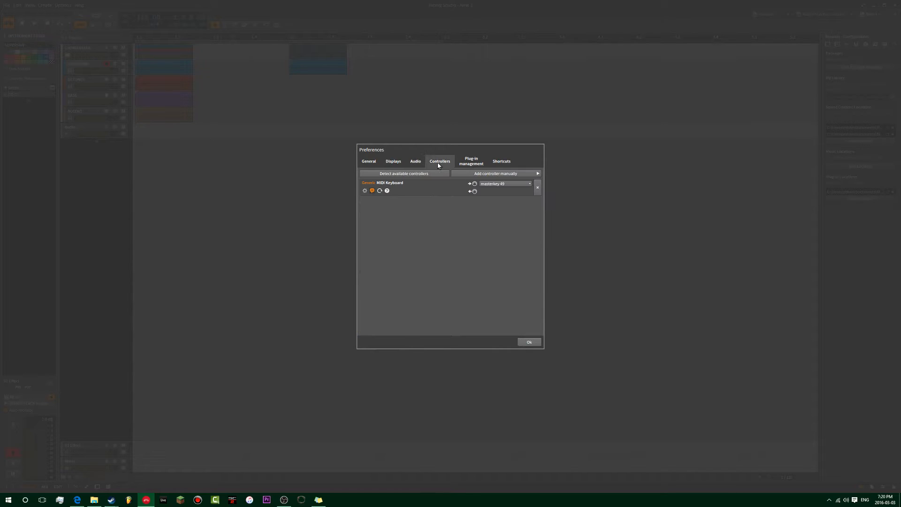
left_click(393, 162)
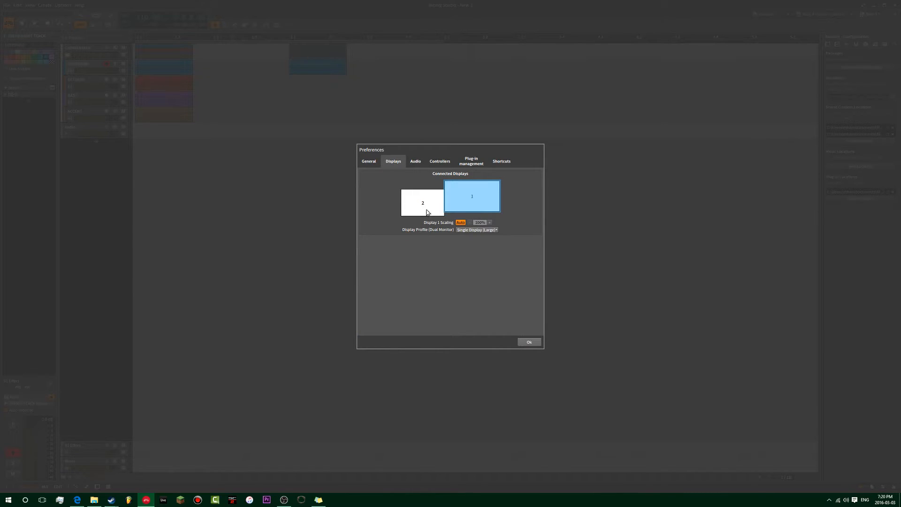
left_click(467, 230)
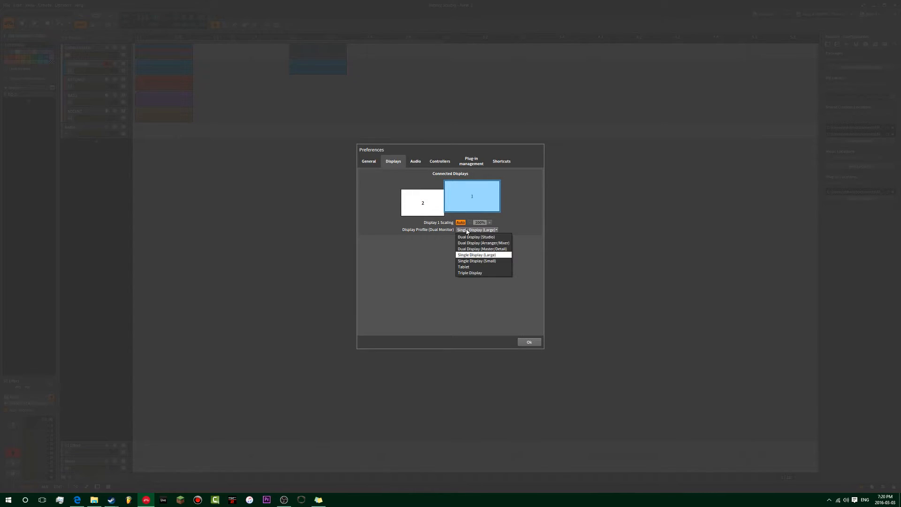
left_click(487, 273)
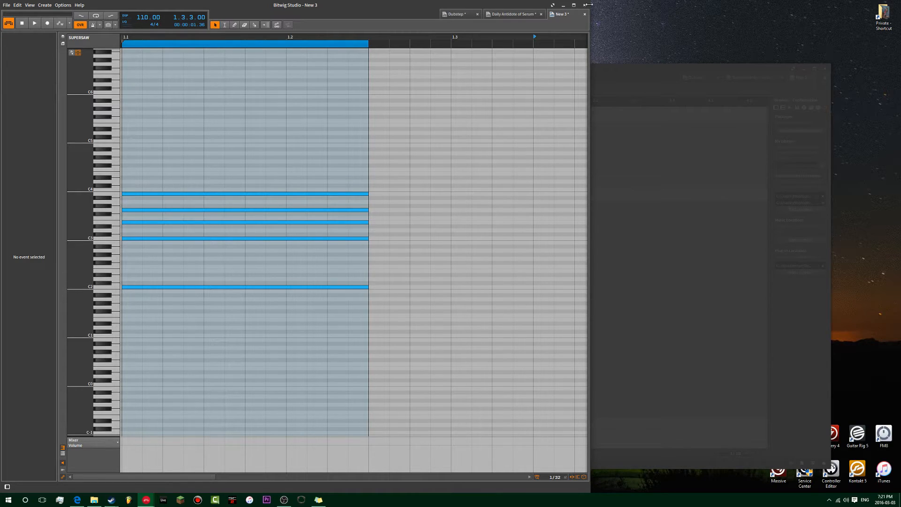
left_click_drag(588, 5, 619, 11)
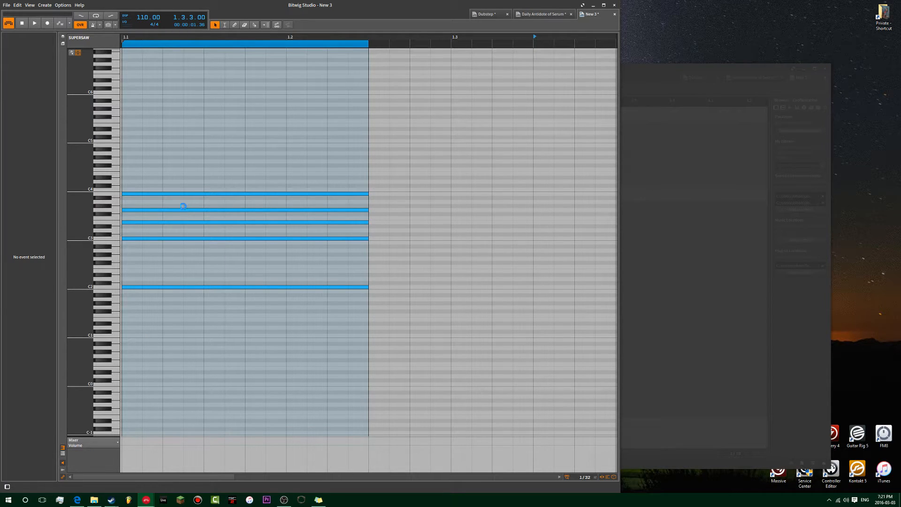
Open Task Manager and inspect the Bitwig Studio process in the detailed process list.
key("ctrl+shift+Escape")
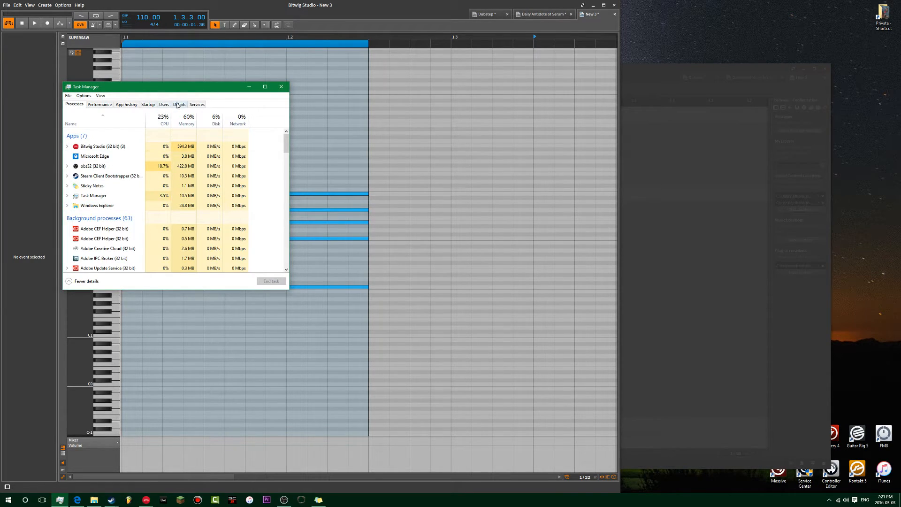
left_click(197, 104)
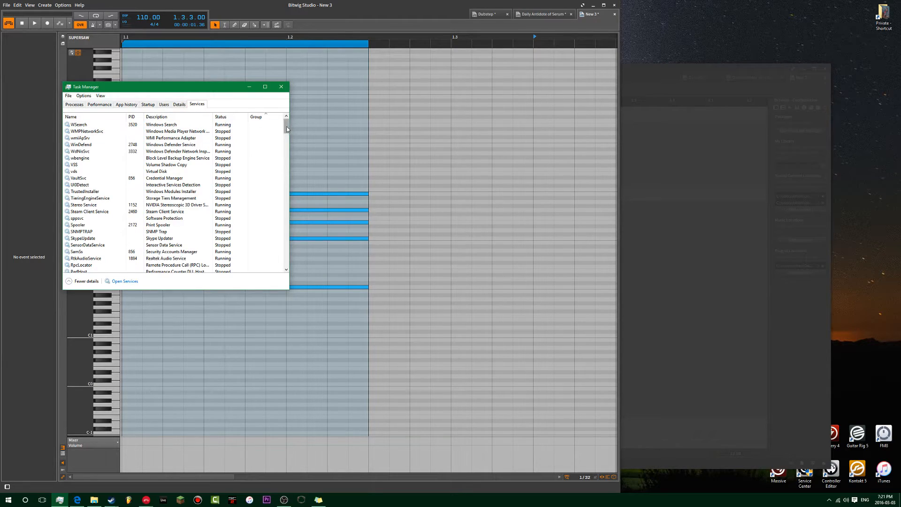
left_click(179, 104)
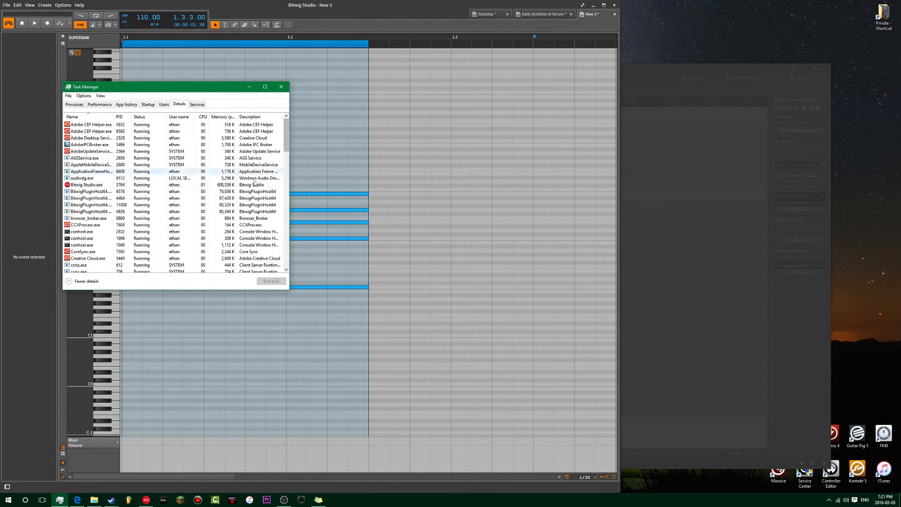
left_click(254, 185)
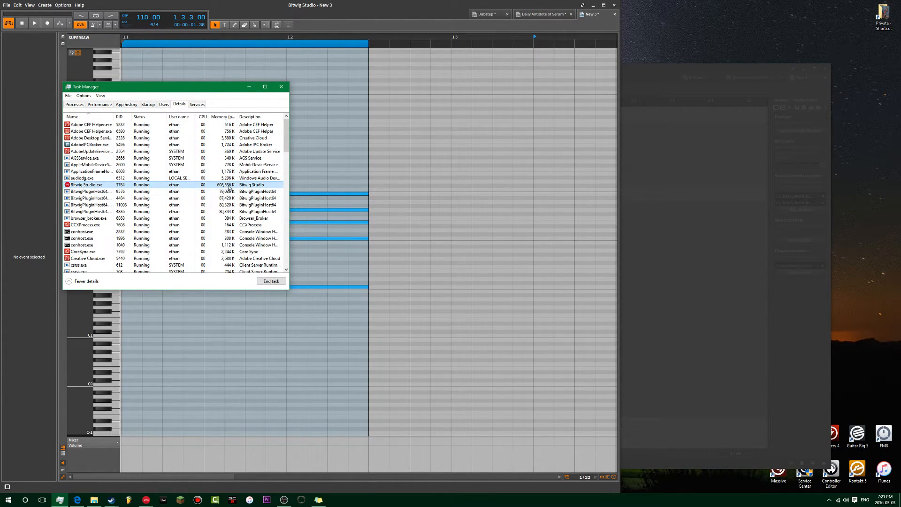
Reposition the note editor window, close the Preferences in the arranger window, and bring the note editor back to the front.
left_click(520, 66)
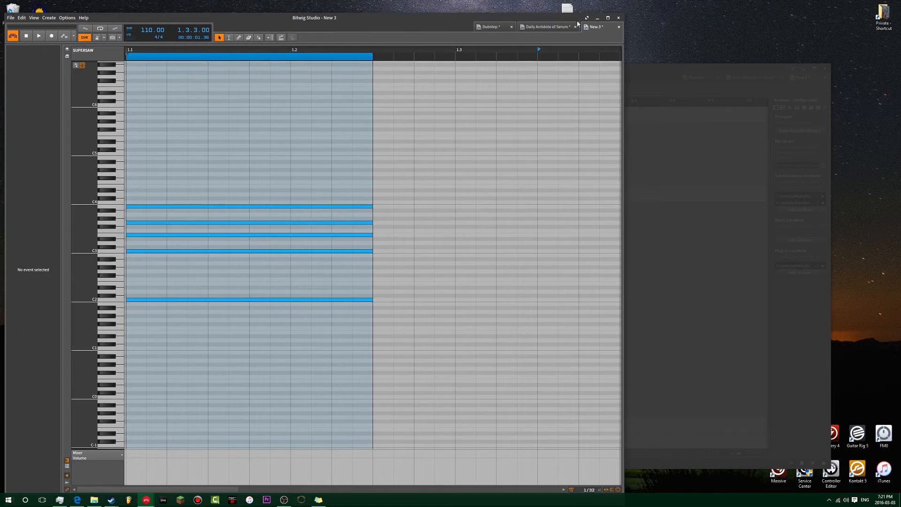
mouse_move(576, 7)
left_mouse_down()
mouse_move(581, 20)
mouse_move(560, 11)
left_mouse_up()
left_click(663, 114)
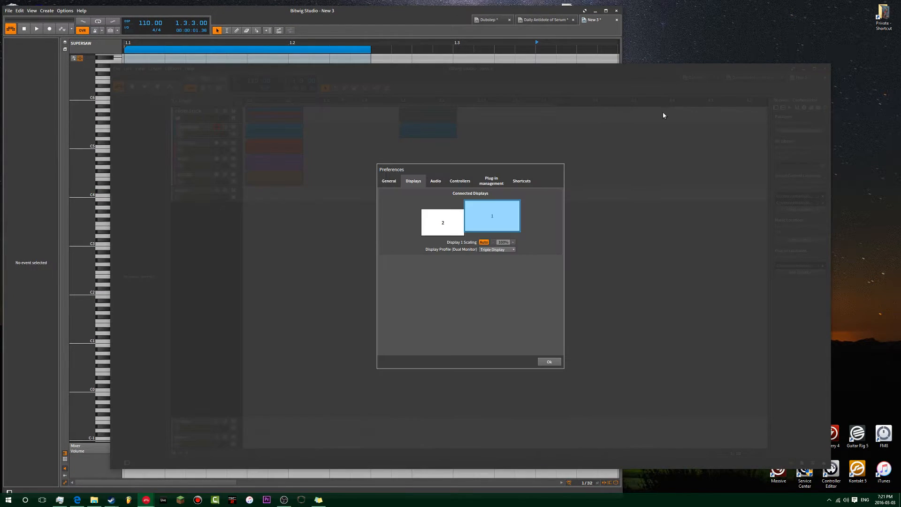
left_click(551, 361)
left_click(412, 29)
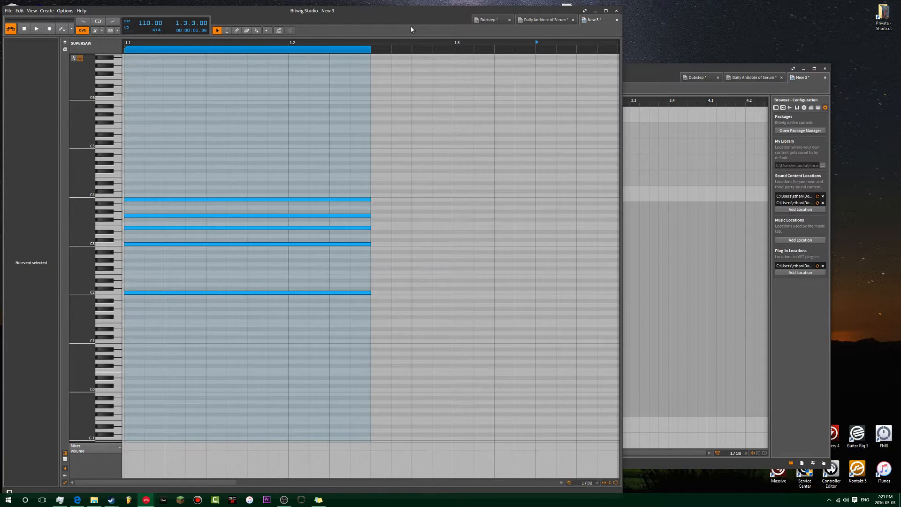
Toggle the note display mode of SUPERSAW's piano roll on and off, viewing the editing commands for the track region.
left_click(78, 59)
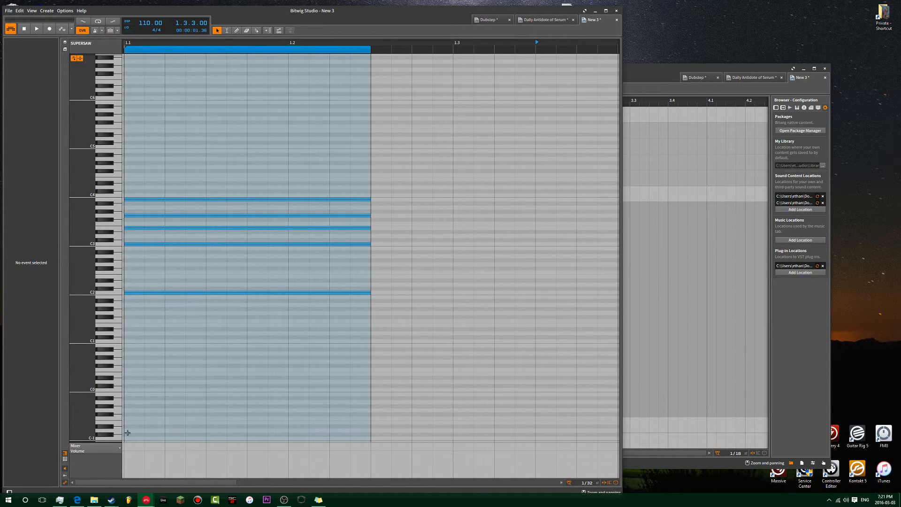
right_click(171, 336)
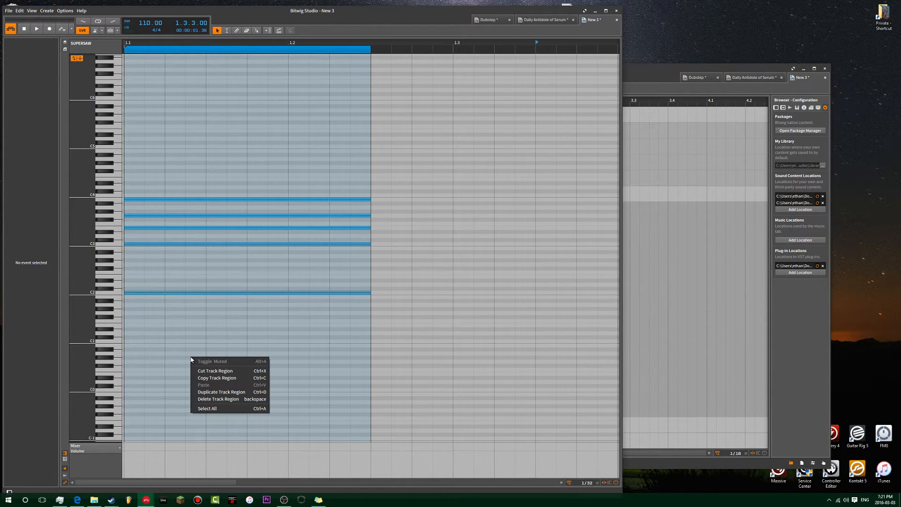
key("Escape")
left_click(73, 59)
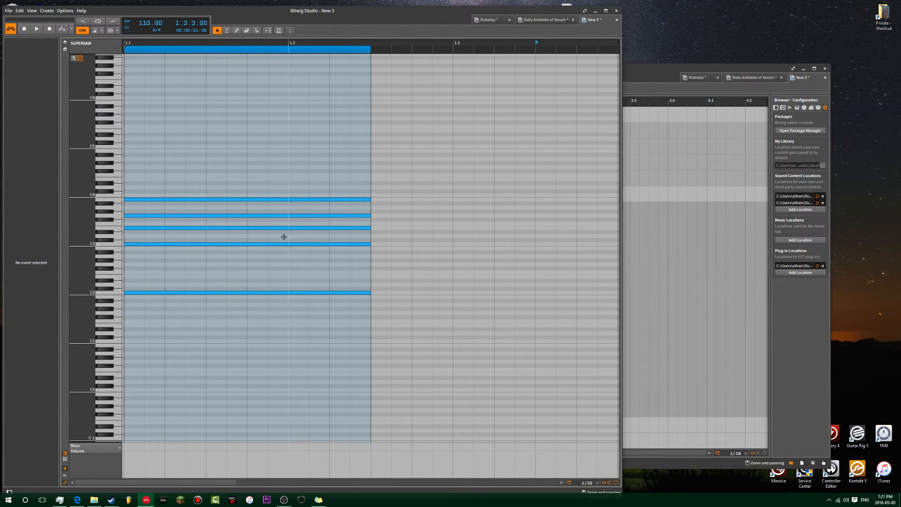
Bring the separate arranger window forward and set the display profile to Single Display (Large) in the Preferences.
left_click_drag(654, 75, 633, 55)
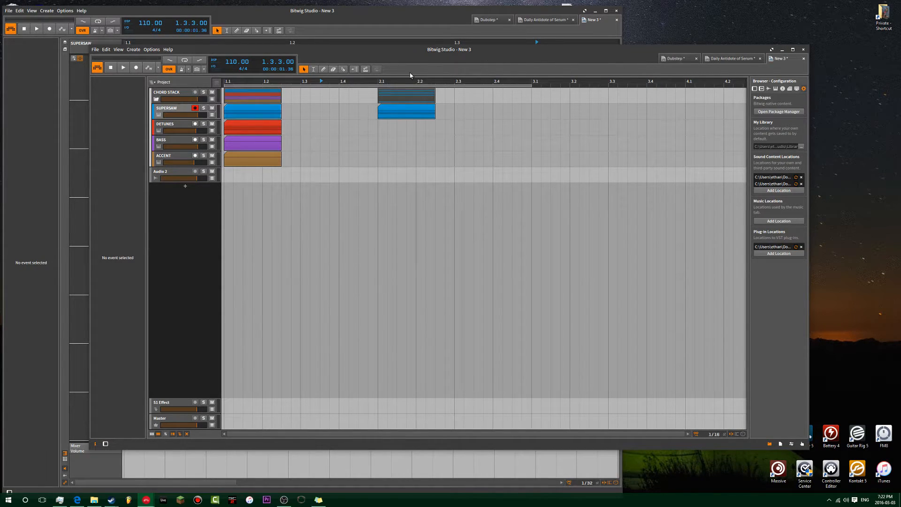
left_click(153, 50)
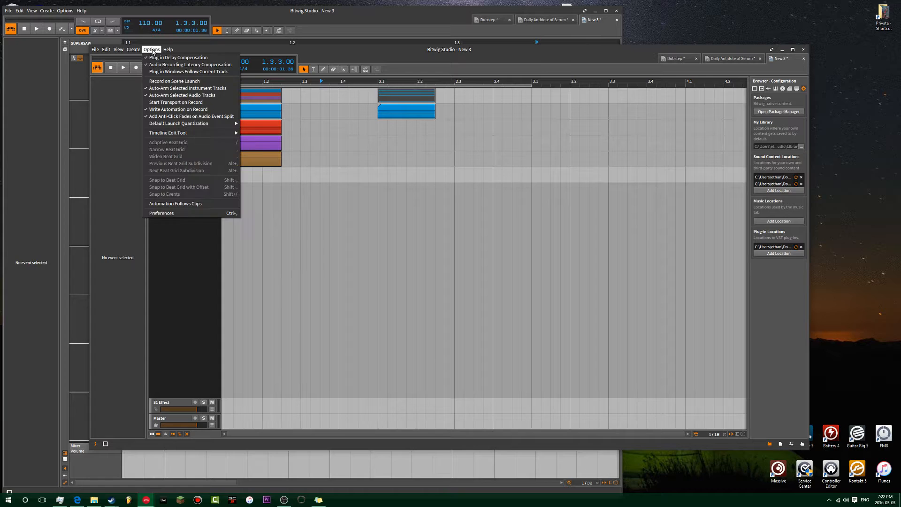
left_click_drag(402, 53, 349, 59)
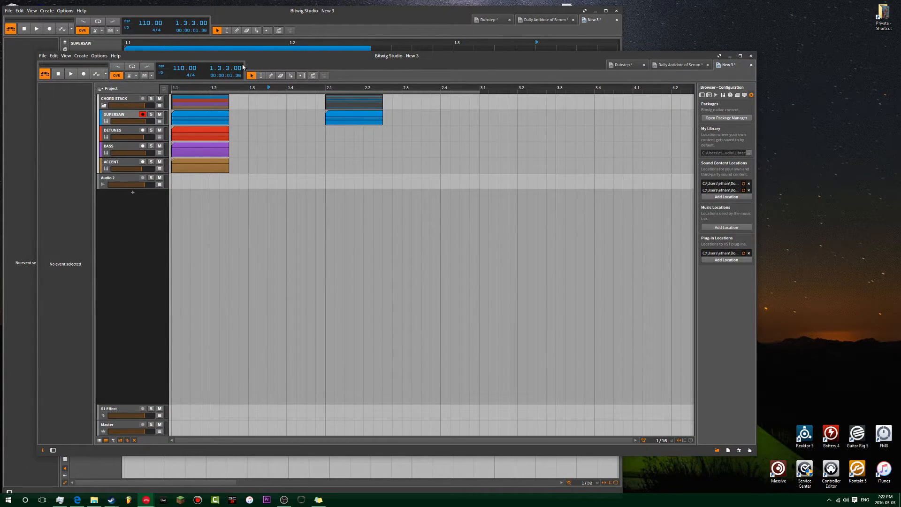
key("ctrl+comma")
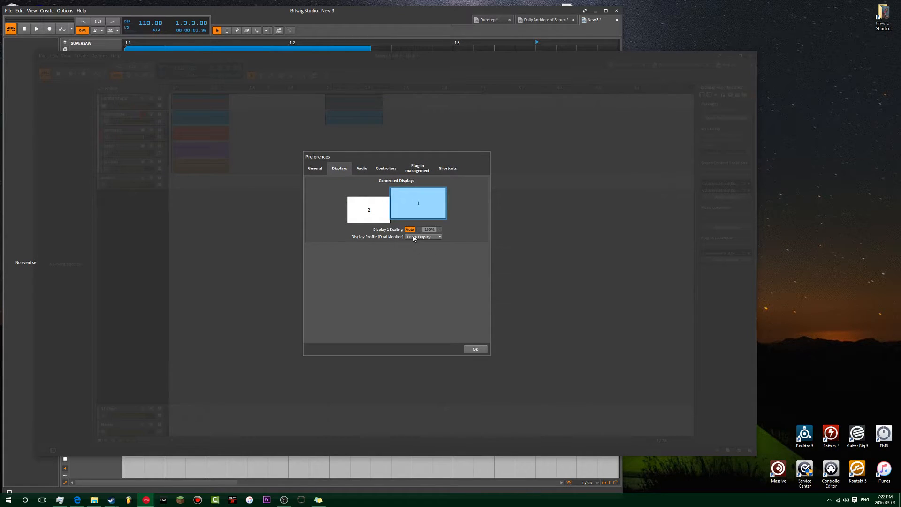
left_click(413, 238)
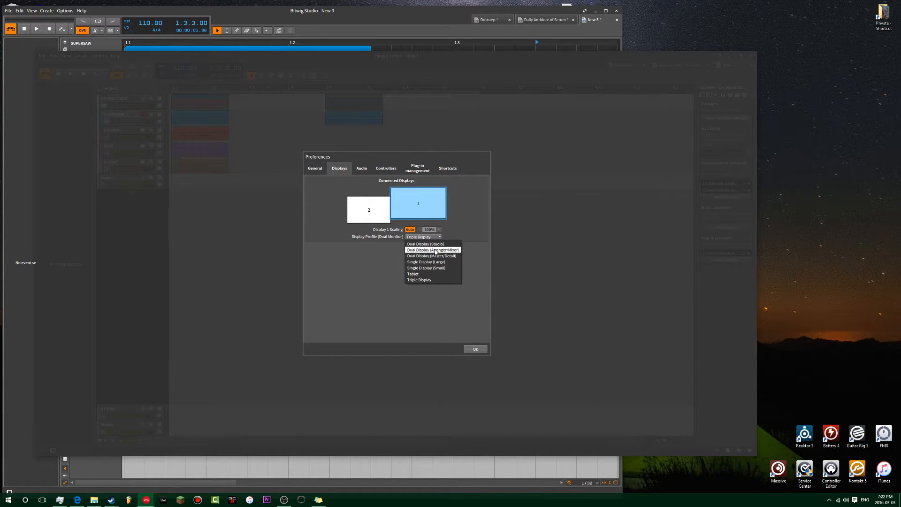
left_click(454, 263)
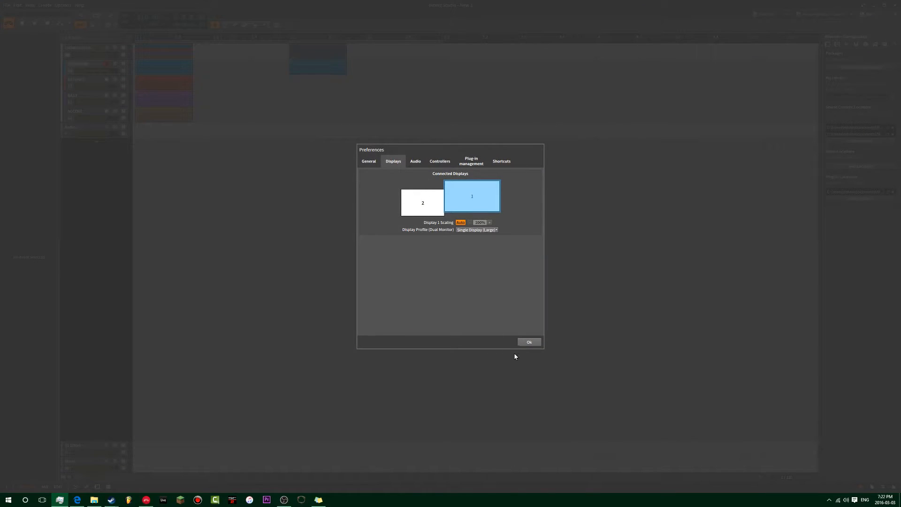
left_click(526, 342)
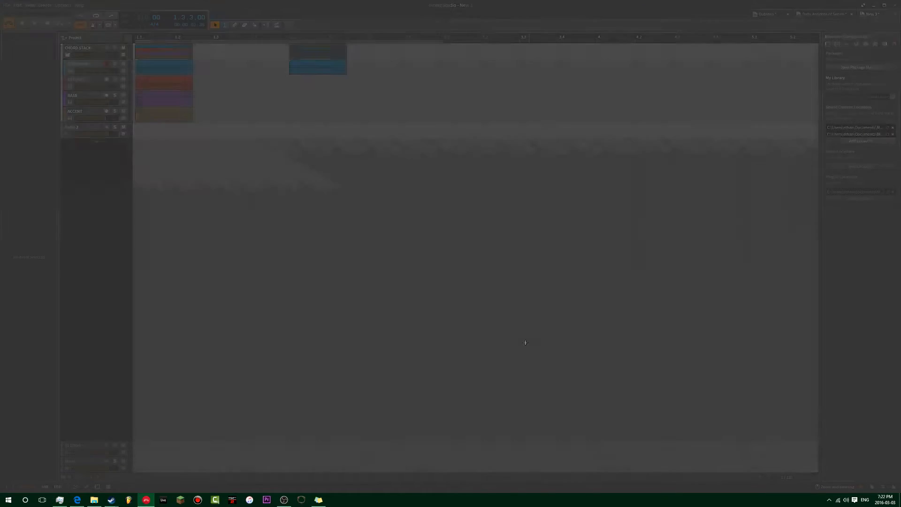
Switch the program to full screen, and open and close the DSP Performance Graph.
left_click(31, 5)
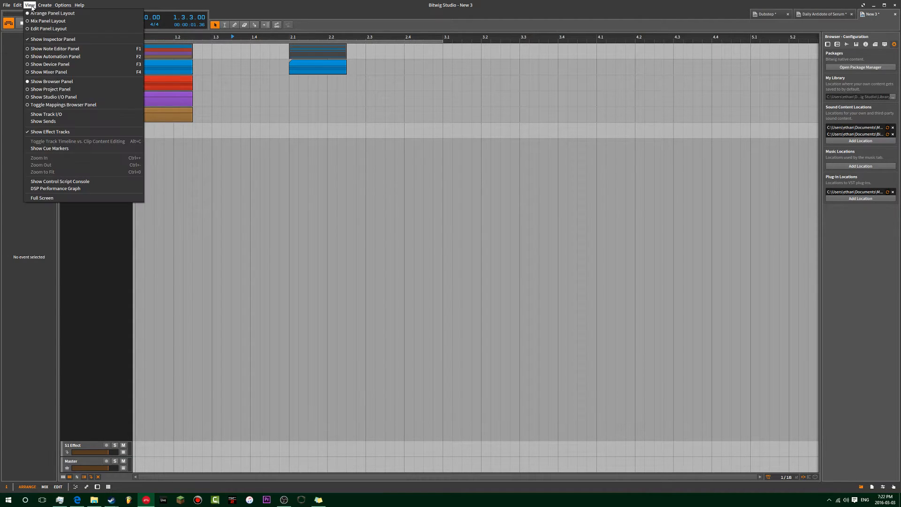
left_click(61, 197)
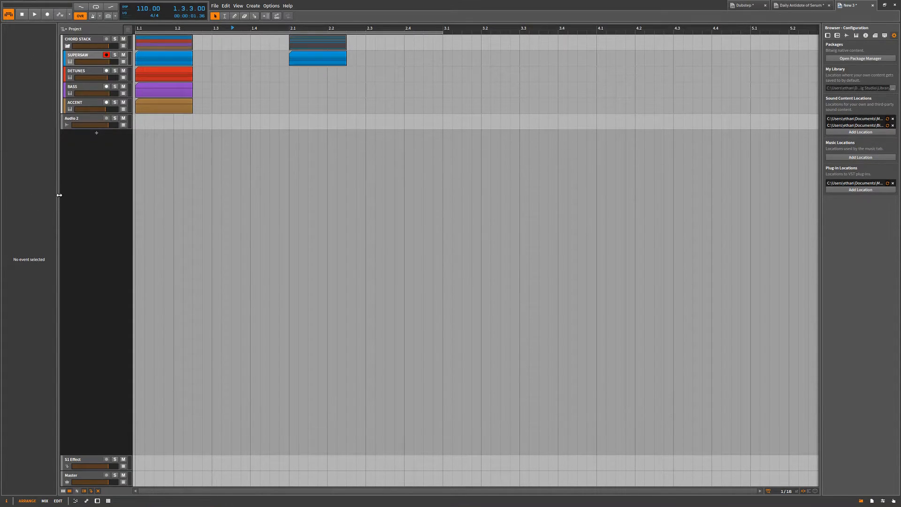
left_click(239, 6)
left_click(275, 189)
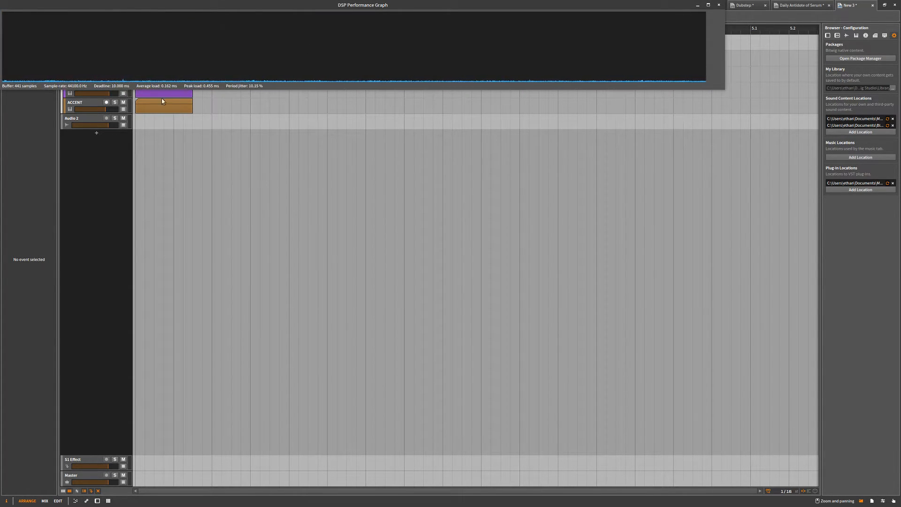
left_click(719, 4)
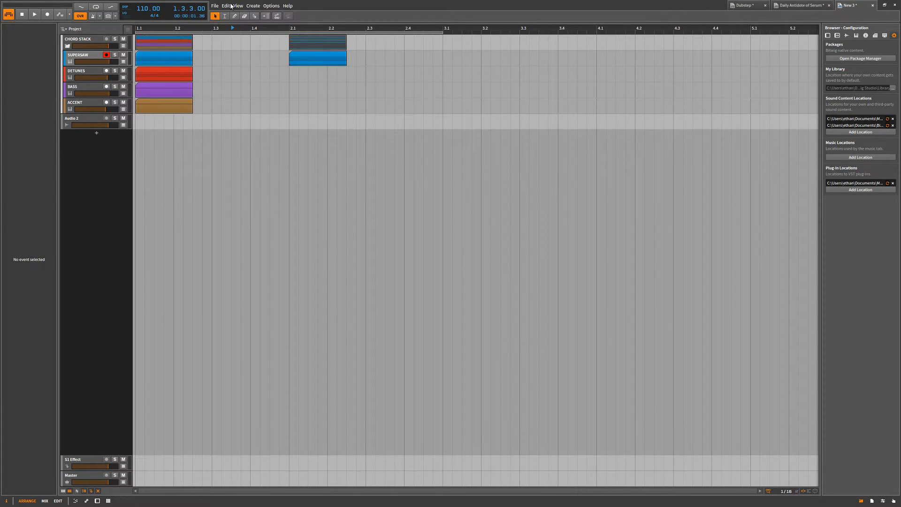
left_click(252, 5)
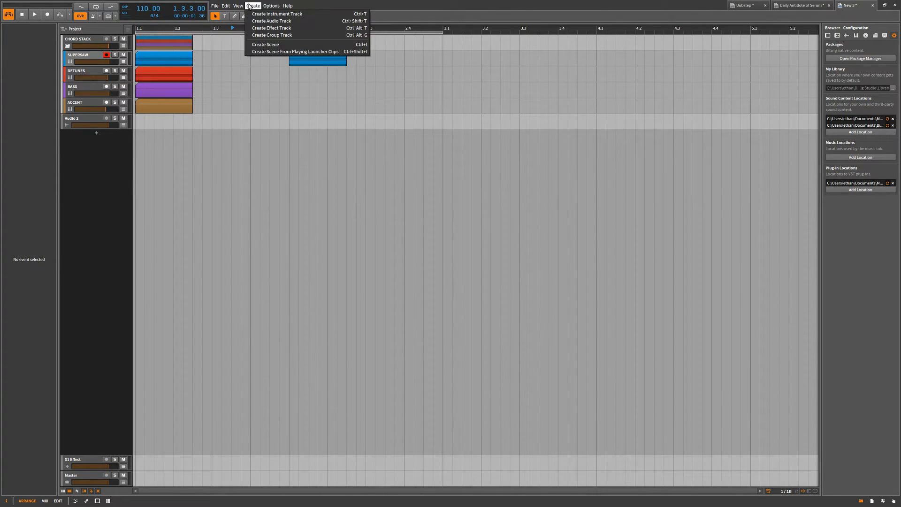
mouse_move(241, 5)
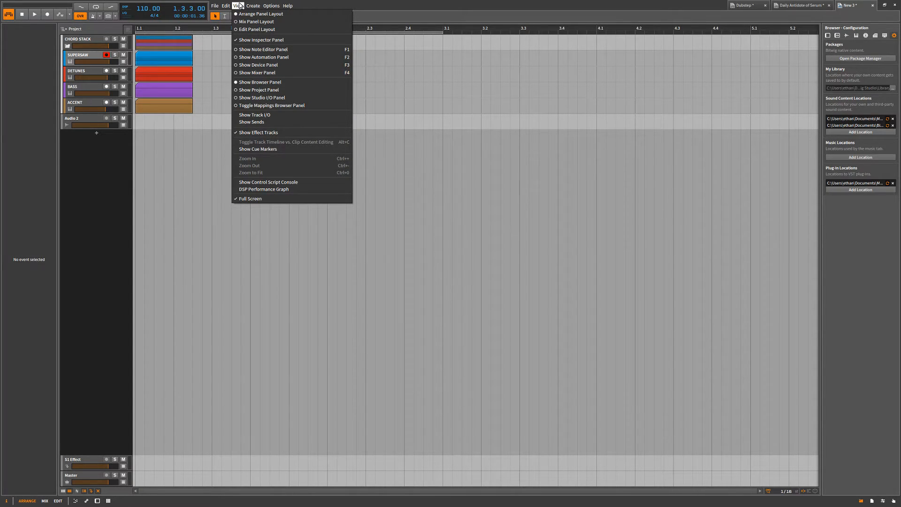
left_click(195, 173)
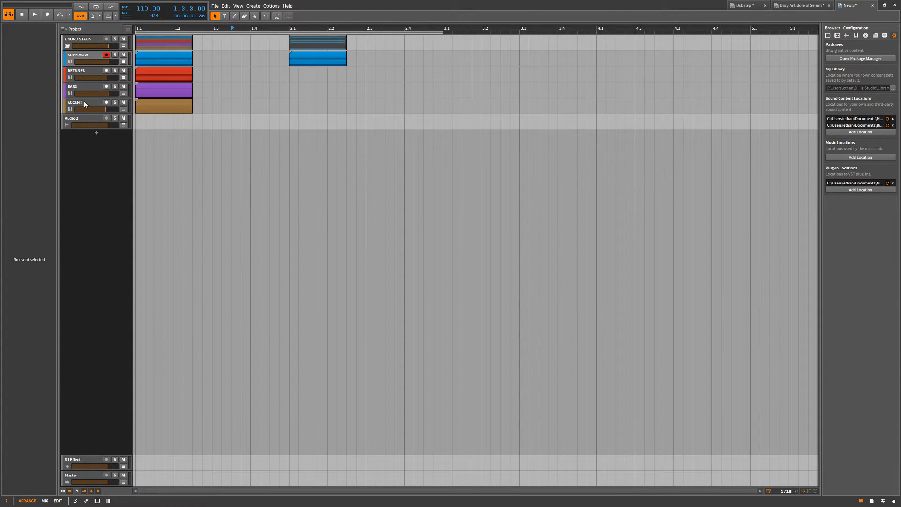
Select the Audio 2 track and show the sample library in the browser.
left_click(98, 124)
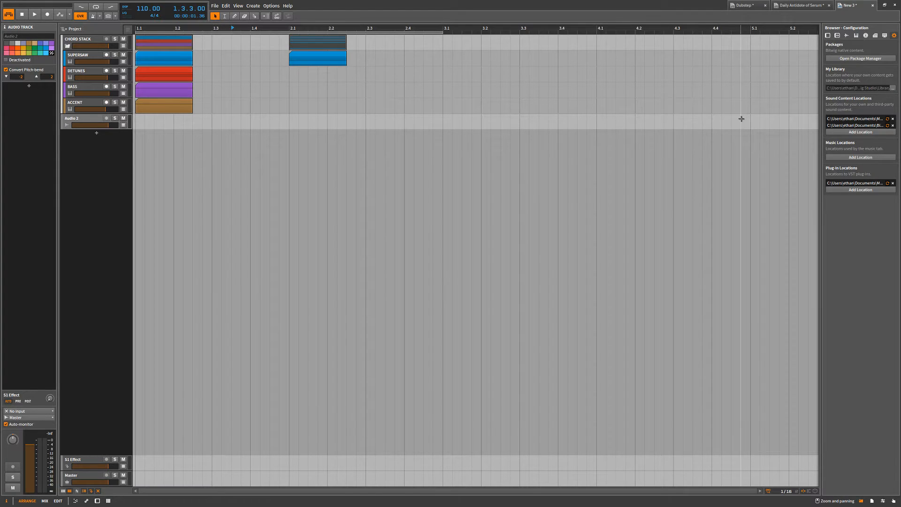
left_click(847, 35)
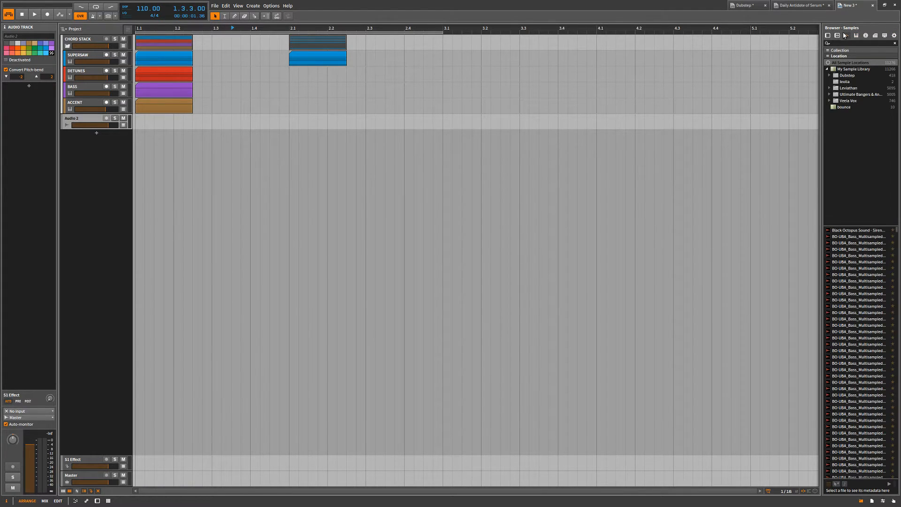
Add a range of sixteen BO-UBA_Bass_Multisampled samples from the browser to the arranger, each on its own new track starting at 1.1.
left_click(845, 243)
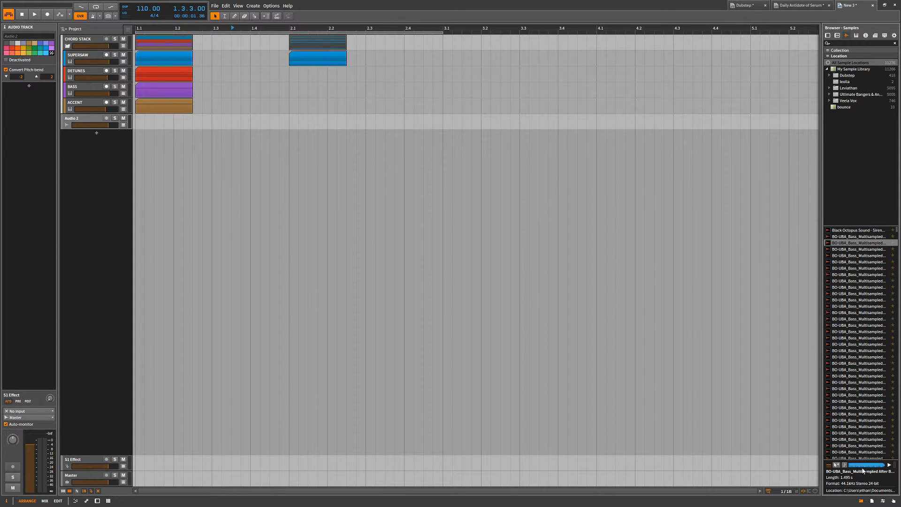
left_click_drag(828, 466, 828, 471)
left_click(867, 338, "shift")
left_click_drag(867, 338, 140, 207)
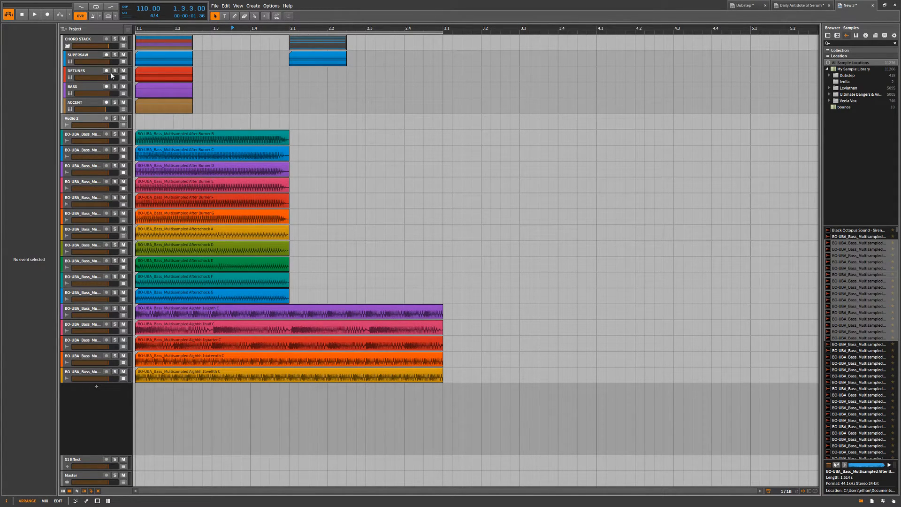
Mute the CHORD STACK group and play the newly added bass samples briefly from the start.
left_click(91, 42)
left_click(123, 39)
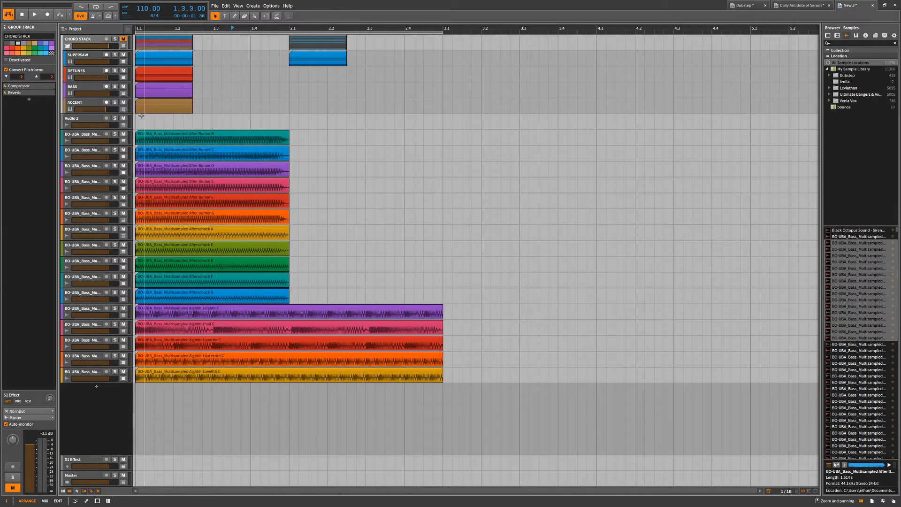
left_click(139, 118)
key("space")
key("space")
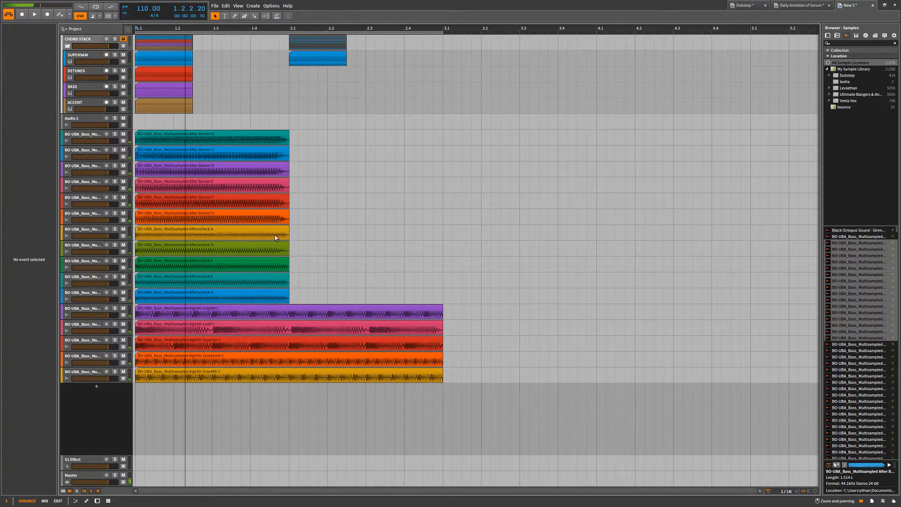
Delete all the bass sample tracks below Audio 2.
left_click(90, 138)
left_click(97, 373, "shift")
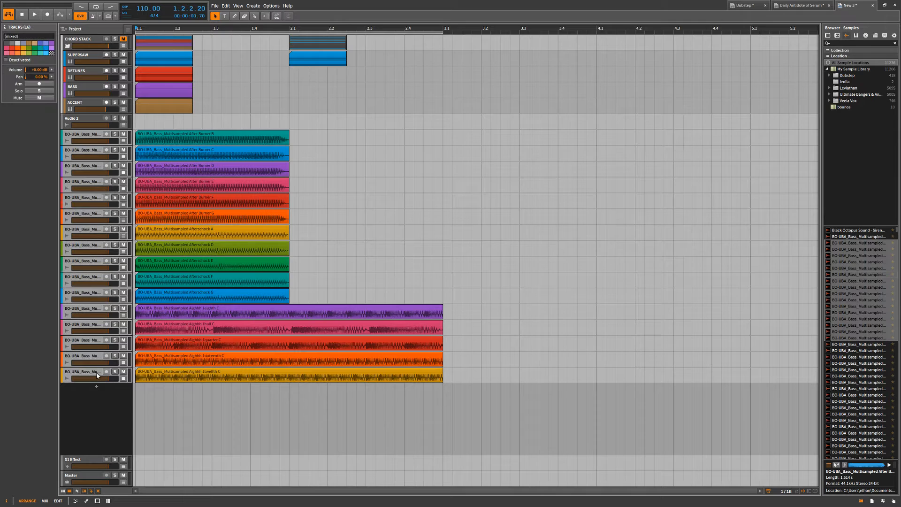
key("Delete")
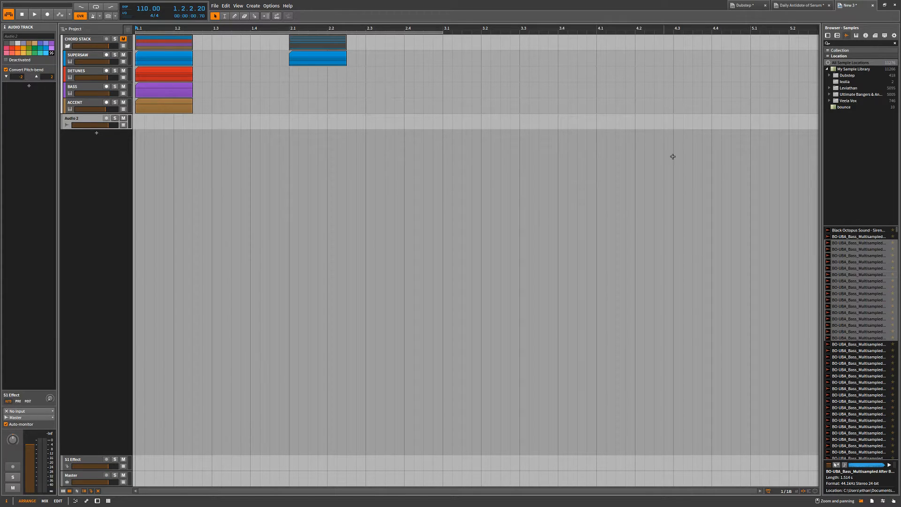
Select a bass sample in the browser, and switch the browser through presets to devices.
left_click(846, 237)
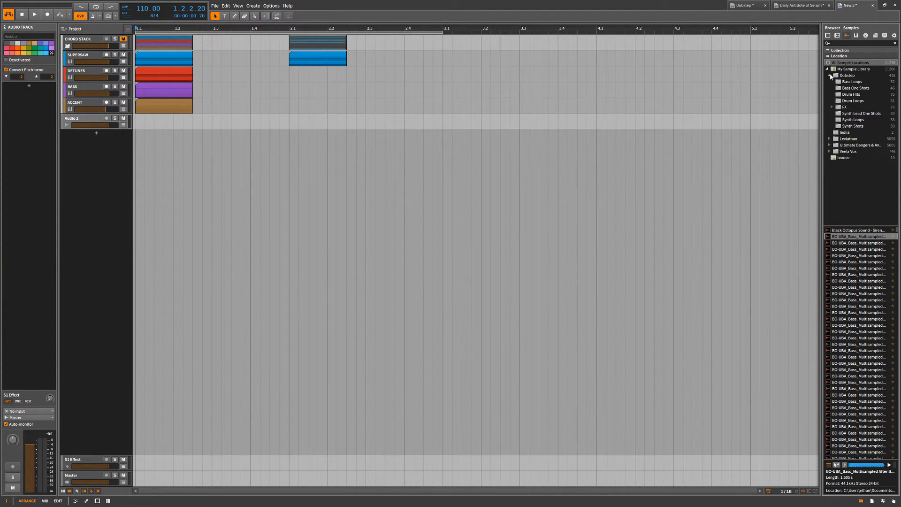
left_click(837, 36)
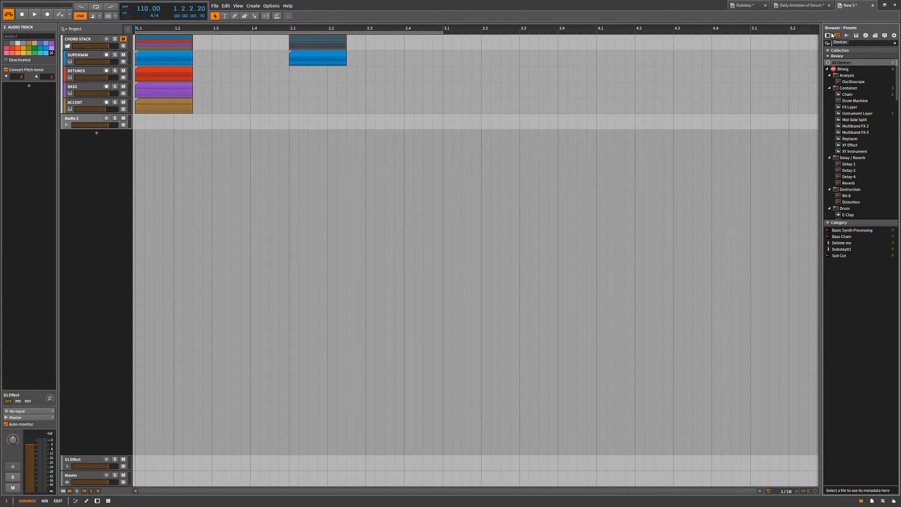
left_click(828, 36)
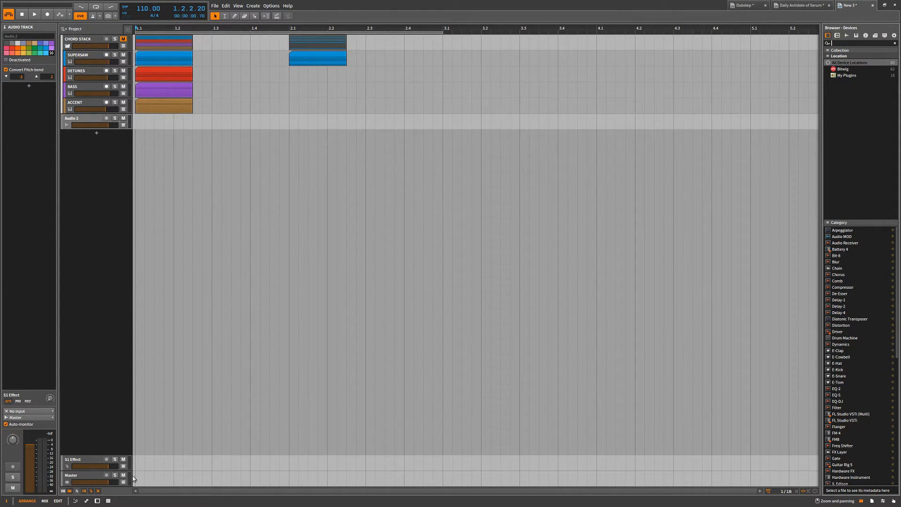
View the automation and note editors, close them, and cycle through the Edit, Mix and Arrange views.
left_click(86, 501)
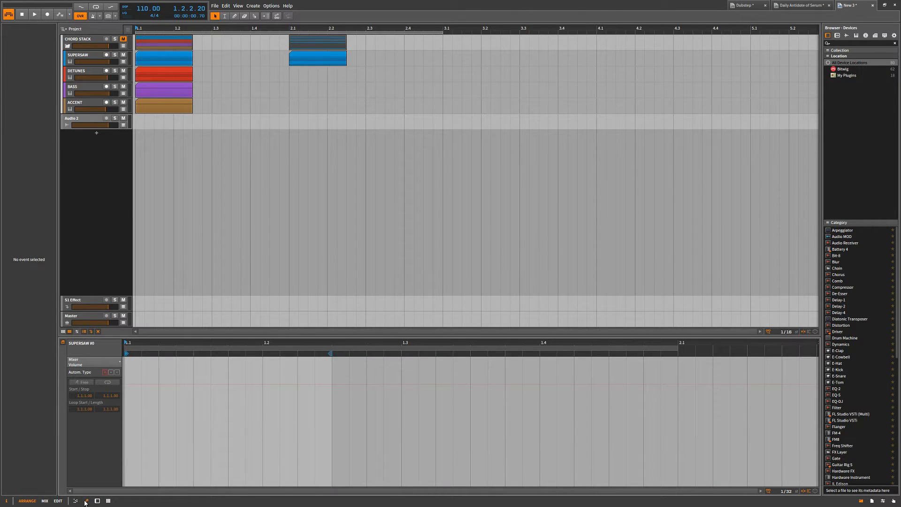
left_click(75, 501)
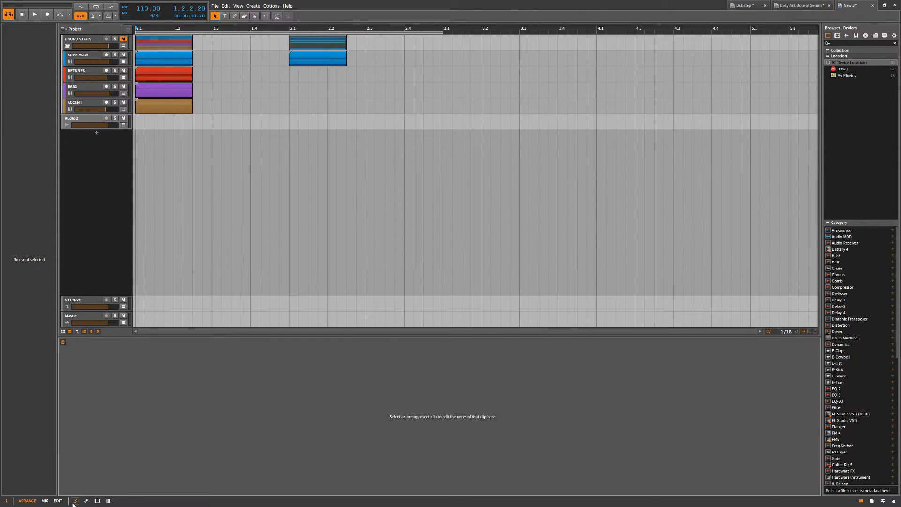
left_click(74, 502)
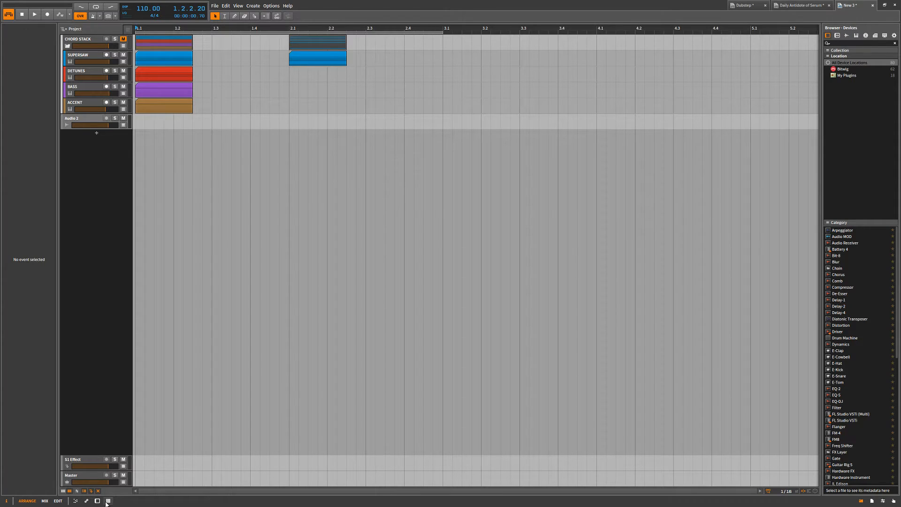
left_click(57, 501)
left_click(45, 500)
left_click(27, 500)
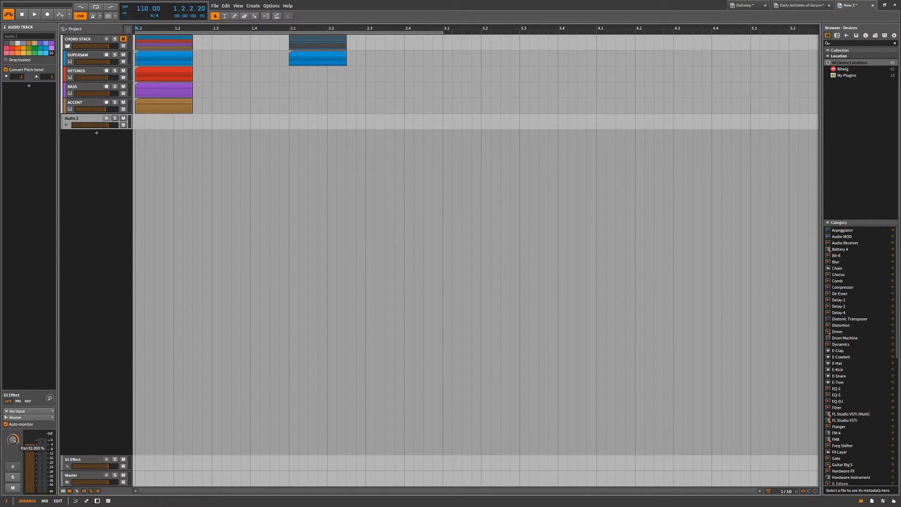
Toggle Audio 2's solo on and off, and solo BASS, DETUNES, SUPERSAW, ACCENT and Audio 2 together.
left_click(14, 478)
left_click(15, 478)
left_click(115, 86)
left_click(115, 71)
left_click(115, 56)
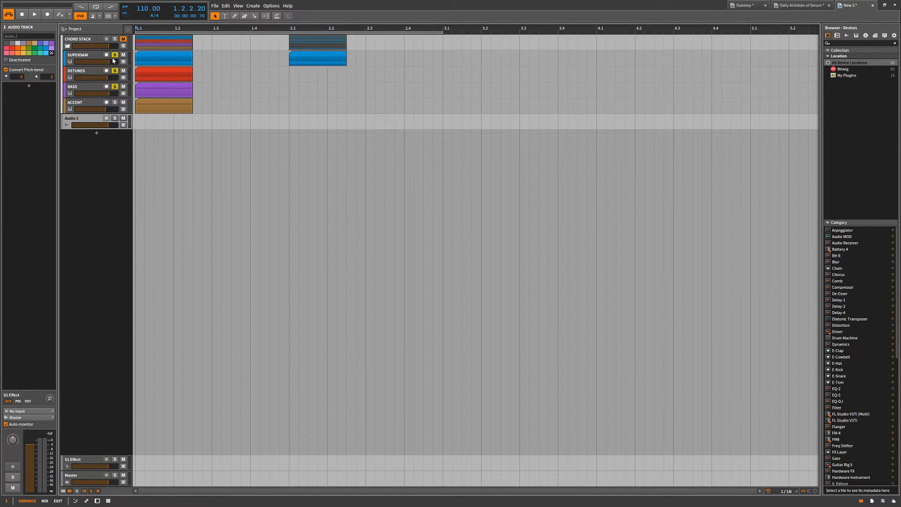
left_click(114, 103)
left_click(115, 118)
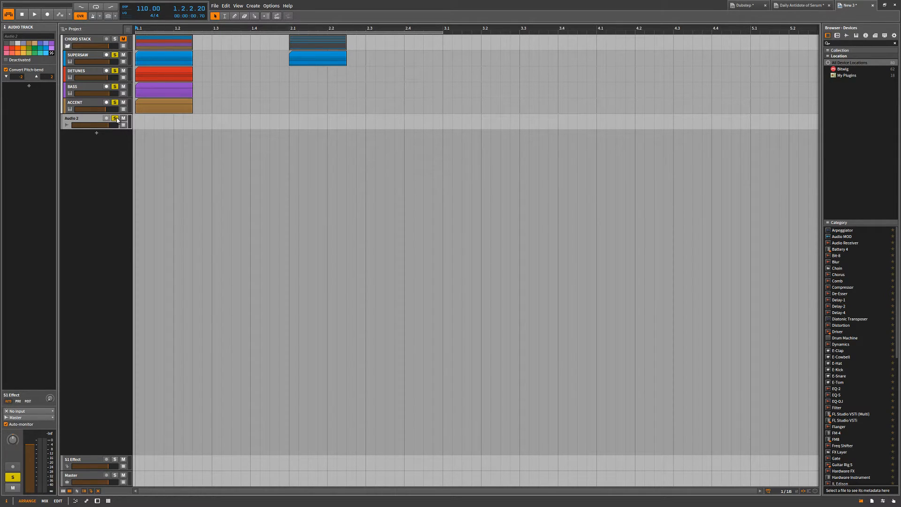
Replace the combined solos with single solos on SUPERSAW, DETUNES, CHORD STACK and ACCENT in turn.
left_click(115, 56)
left_click(115, 71)
left_click(114, 71)
left_click(114, 71)
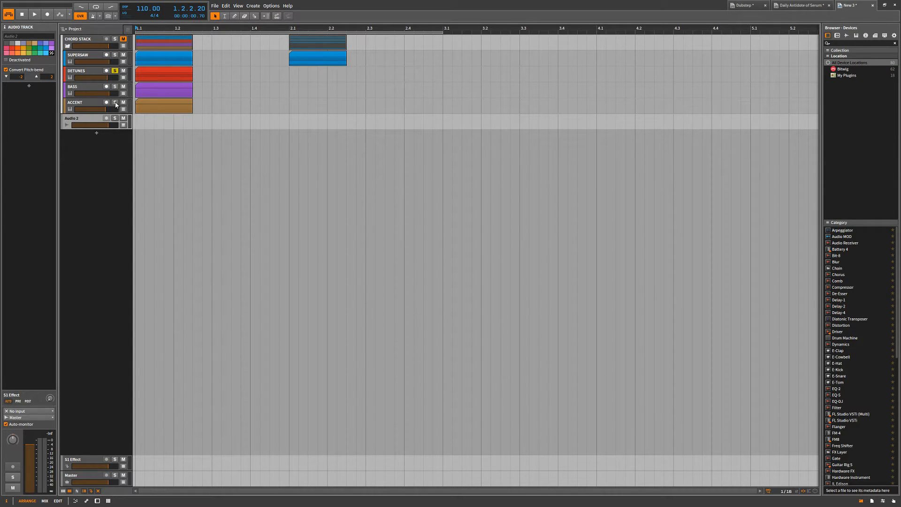
left_click(115, 55)
left_click(114, 39)
left_click(115, 103)
Mute ACCENT, BASS and DETUNES individually, clear the ACCENT solo, and unmute the tracks again.
left_click(123, 103)
left_click(123, 86)
left_click(115, 102)
left_click(123, 71)
left_click(123, 71)
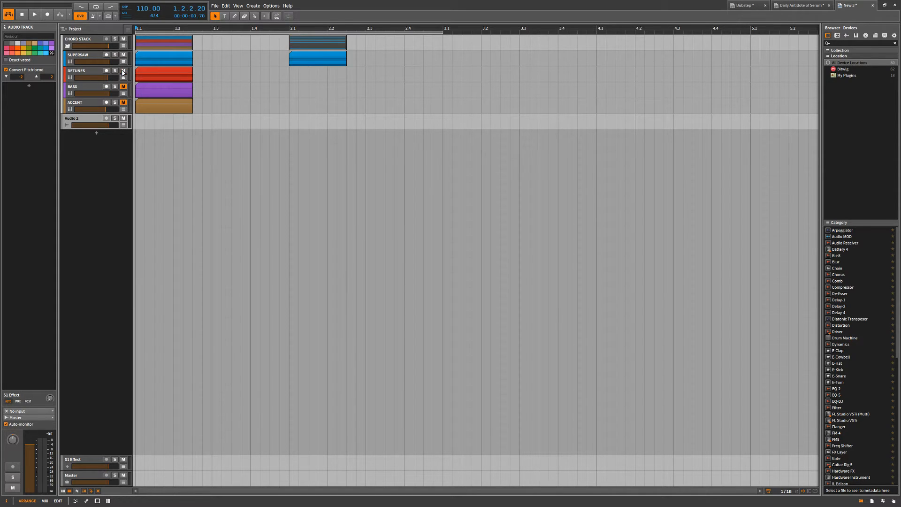
left_click(124, 87)
left_click(124, 103)
Select the DETUNES track and mute Audio 2, BASS and DETUNES individually.
left_click(94, 72)
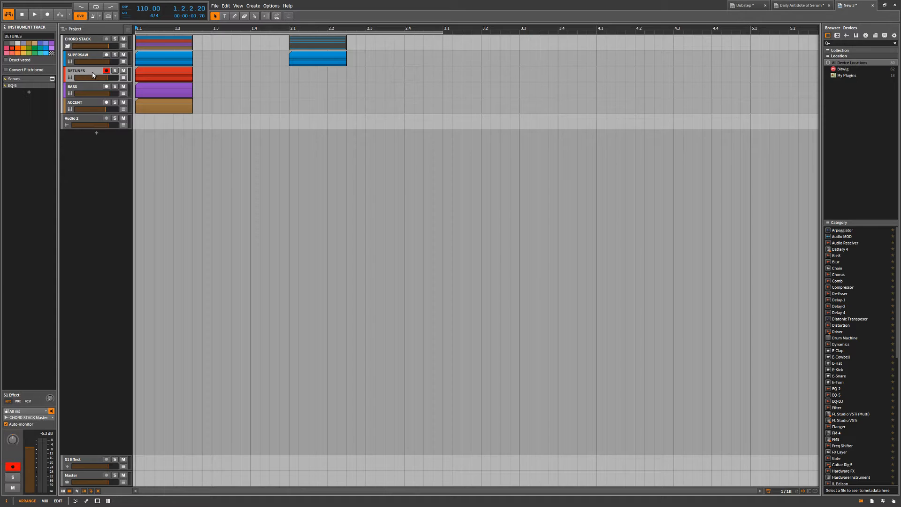
left_click(124, 118)
left_click(123, 87)
left_click(123, 71)
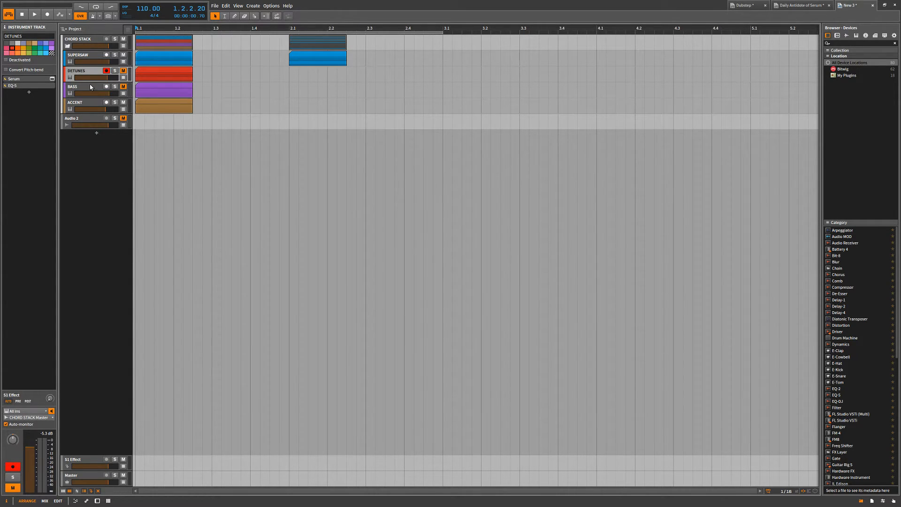
Select the tracks from DETUNES to Audio 2 together and toggle their shared mute until all are unmuted.
left_click(92, 86, "shift")
left_click(88, 111, "shift")
left_click(49, 97)
left_click(49, 97)
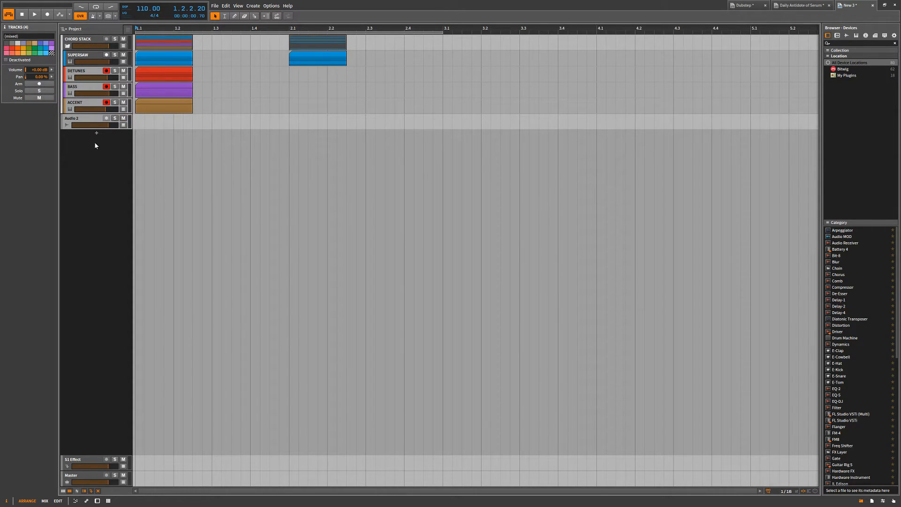
left_click(87, 124)
key("ctrl+a")
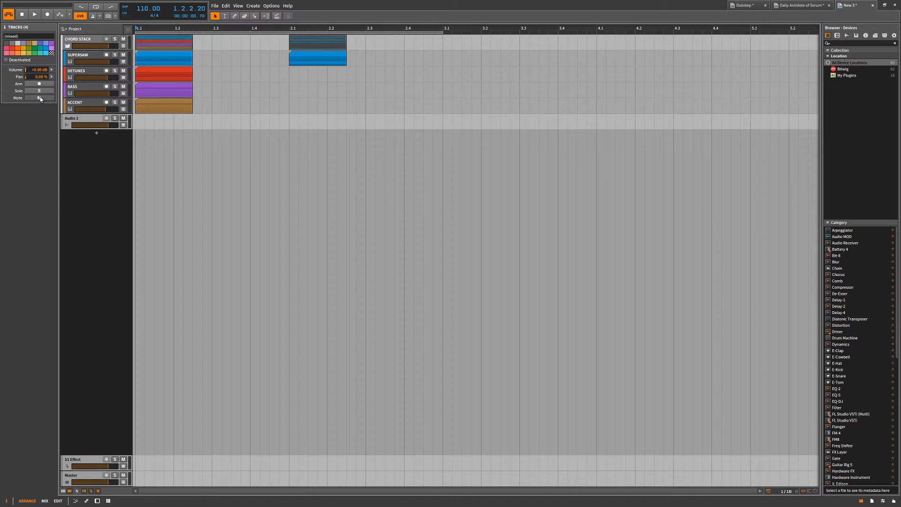
left_click(40, 97)
left_click(40, 98)
Open the CHORD STACK group to show only its tracks, and return to the Project level.
left_click(75, 37)
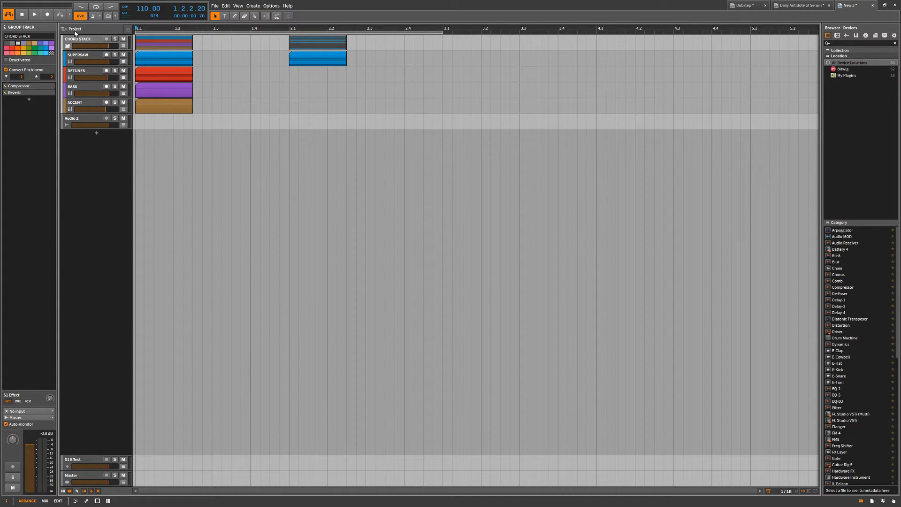
double_click(75, 40)
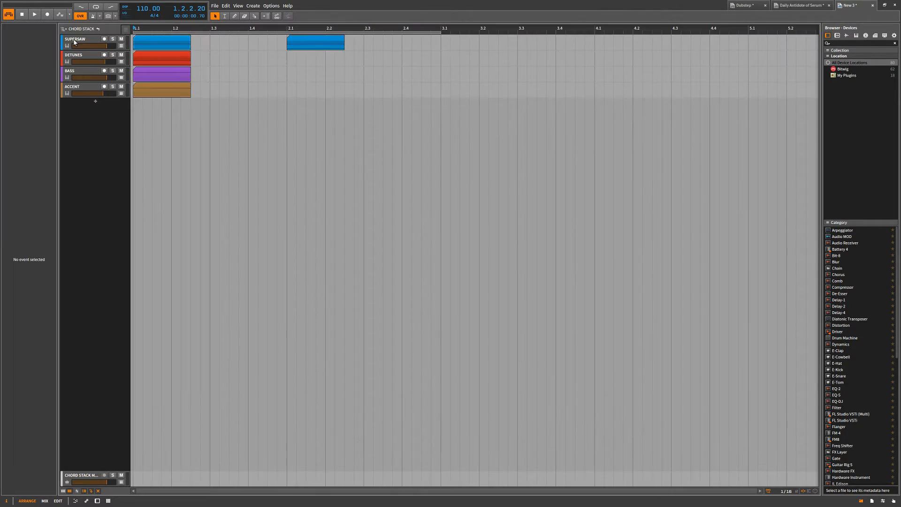
left_click(67, 31)
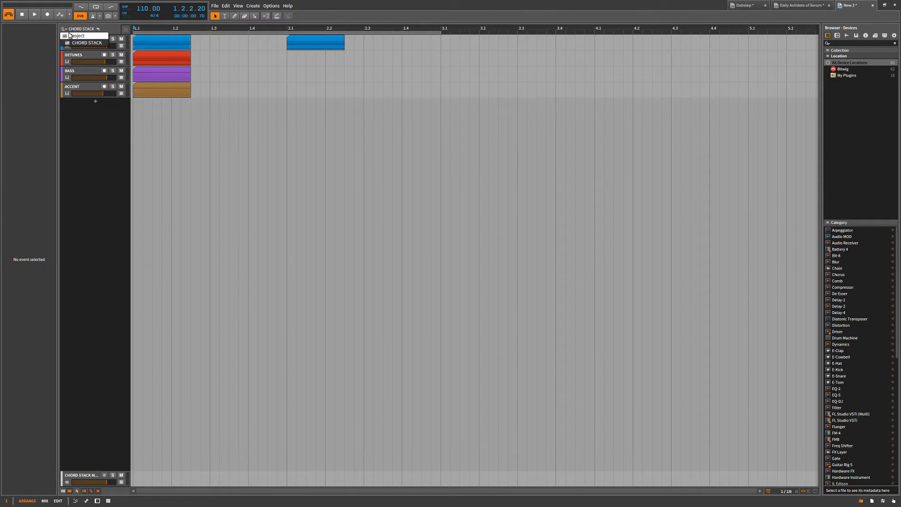
left_click(75, 36)
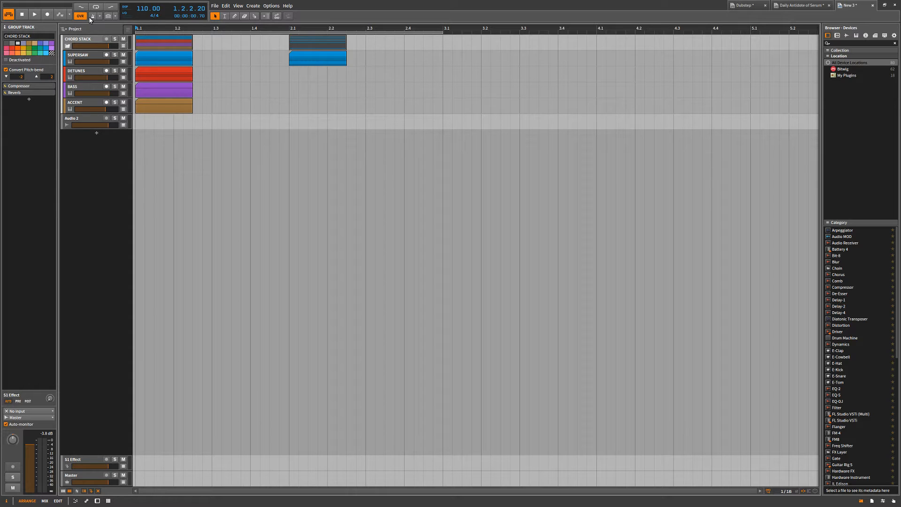
Play the arrangement briefly while switching the metronome on and off.
key("space")
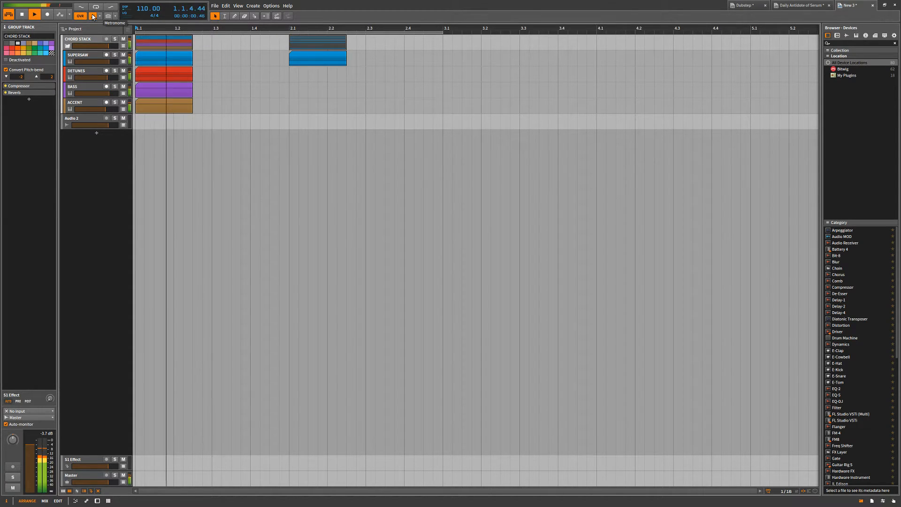
left_click(93, 16)
key("space")
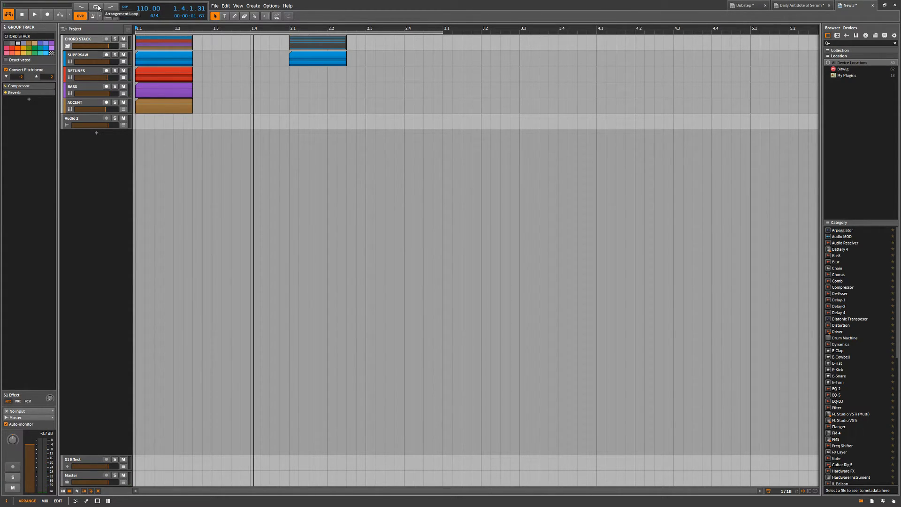
Enable the arrangement loop and set its region to start at 2.1.3.00 with a length of 1.2.2.00.
left_click(96, 7)
left_click_drag(492, 30, 453, 32)
key("Left")
key("Left")
key("Left")
key("Left")
key("Left")
key("Left")
key("Left")
key("Left")
key("alt+Right")
key("alt+Right")
key("alt+Right")
key("alt+Right")
key("alt+Right")
key("alt+Right")
key("alt+Right")
key("alt+Right")
key("alt+Right")
key("alt+Right")
key("alt+Right")
key("alt+Right")
key("alt+Right")
key("alt+Right")
key("alt+Right")
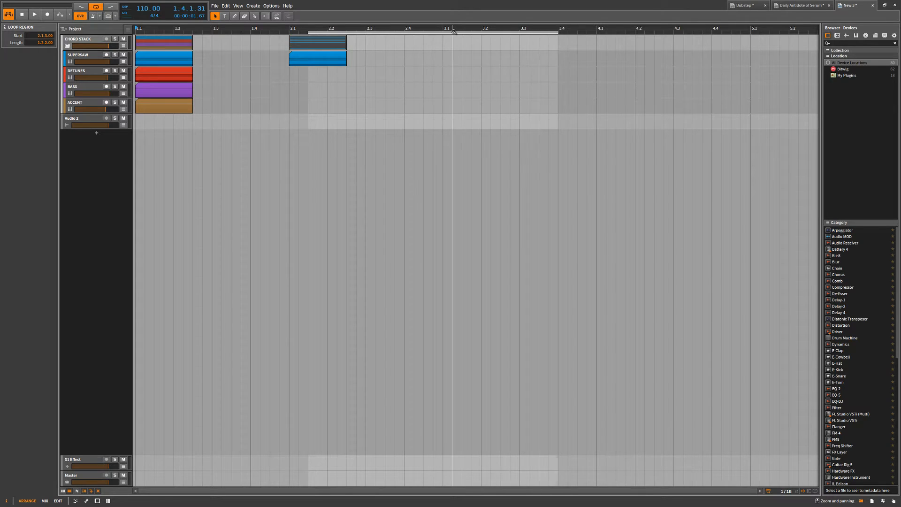
Shorten the loop region to 0.1.2.00 and move its start to 1.1.1.00.
key("alt+Left")
key("alt+Left")
key("alt+Left")
key("alt+Left")
key("alt+Left")
key("alt+Left")
key("alt+Left")
key("alt+Left")
key("alt+Left")
key("alt+Left")
key("alt+Left")
key("alt+Left")
key("alt+Left")
key("alt+Left")
key("alt+Left")
key("alt+Left")
key("alt+Left")
key("alt+Left")
key("alt+Left")
key("alt+Left")
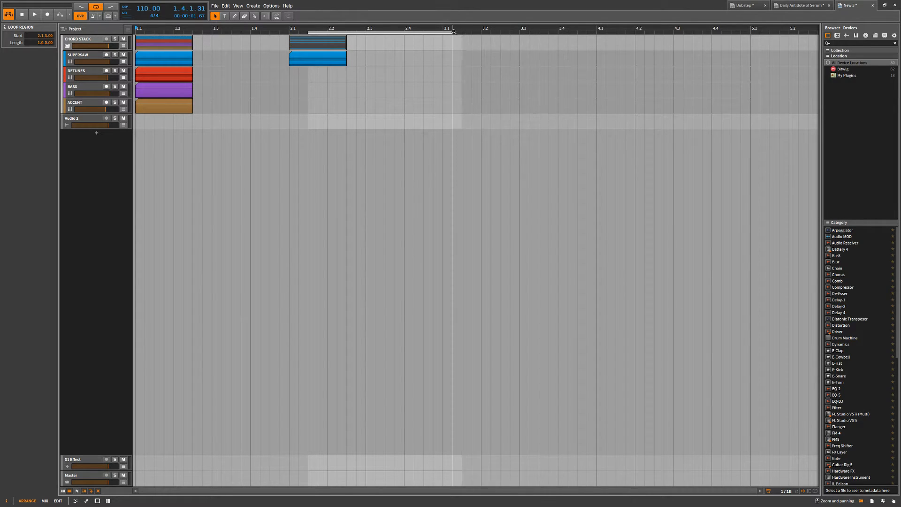
key("alt+Right")
key("Left")
key("Left")
key("Left")
key("Left")
key("Left")
key("Left")
key("Left")
key("Left")
key("Left")
key("Left")
key("Left")
key("Left")
key("Left")
key("Left")
key("Left")
key("Left")
key("Left")
key("Left")
key("alt+Right")
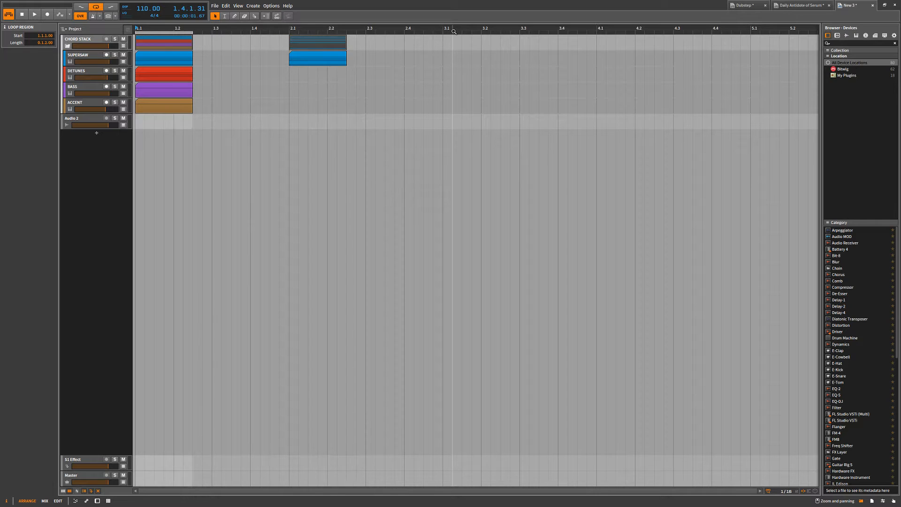
Play the looped region, turn on playback following, and zoom the timeline out.
key("space")
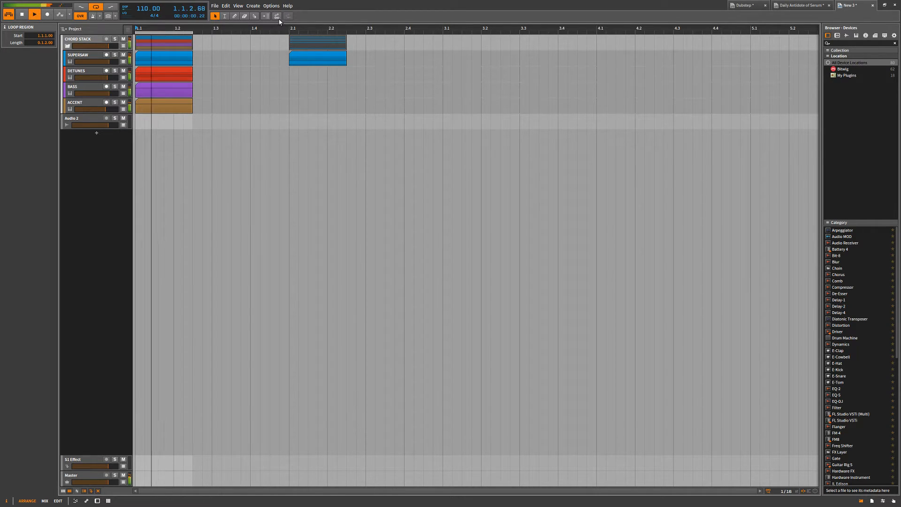
left_click(269, 19)
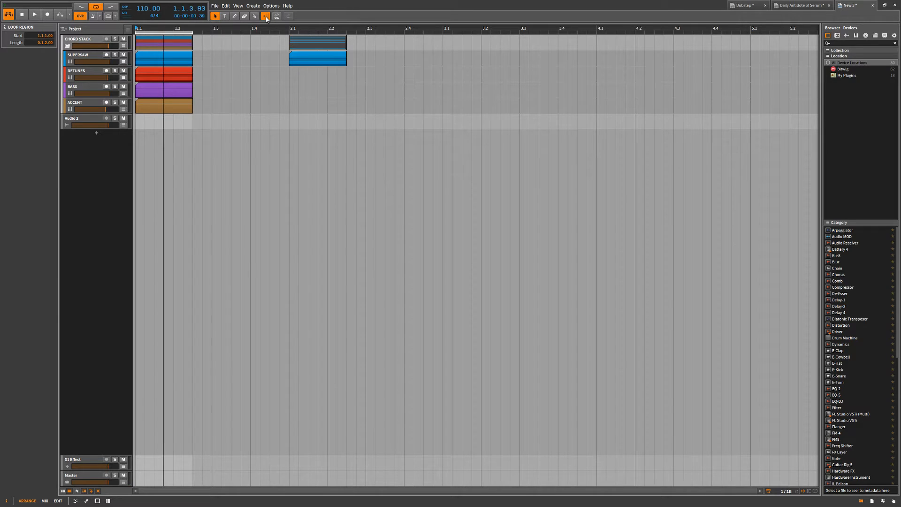
left_click_drag(140, 26, 235, 43)
key("space")
Move the loop region to start at 3.1.1.00 and enable punch-in and punch-out.
left_click_drag(136, 28, 339, 35)
left_click(110, 8)
left_click(81, 8)
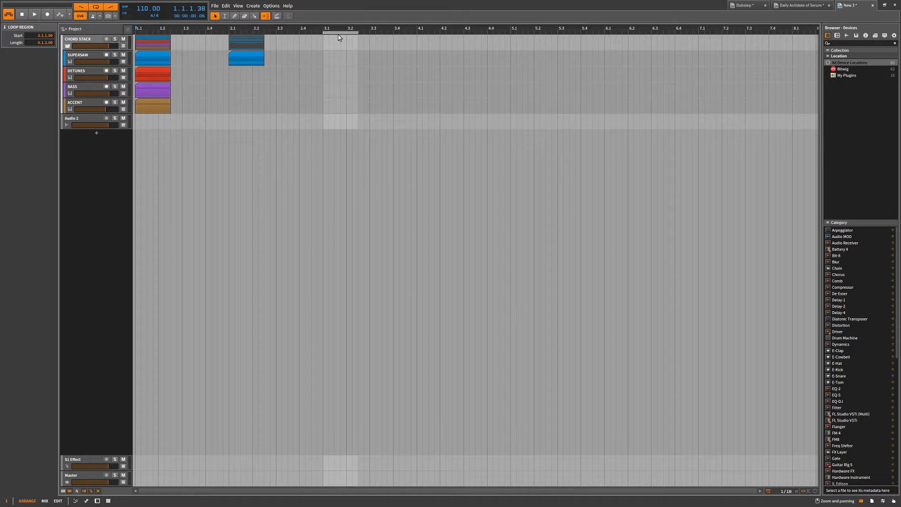
Play briefly from the start of the loop region at 3.1.
right_click(337, 32)
left_click(324, 35)
left_click(323, 29)
key("F9")
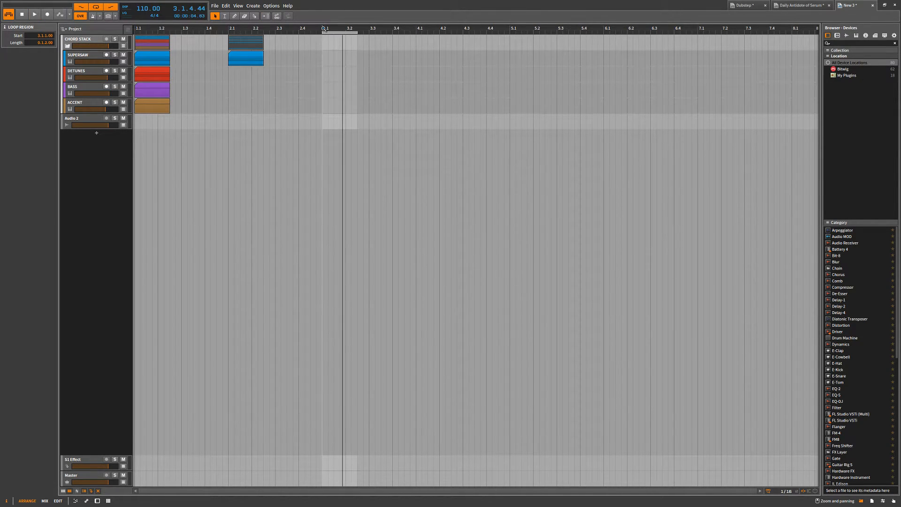
Place the play position at two points shortly before bar 4 and start and stop playback from each.
left_click(392, 29)
key("space")
left_click(406, 28)
key("space")
key("space")
key("space")
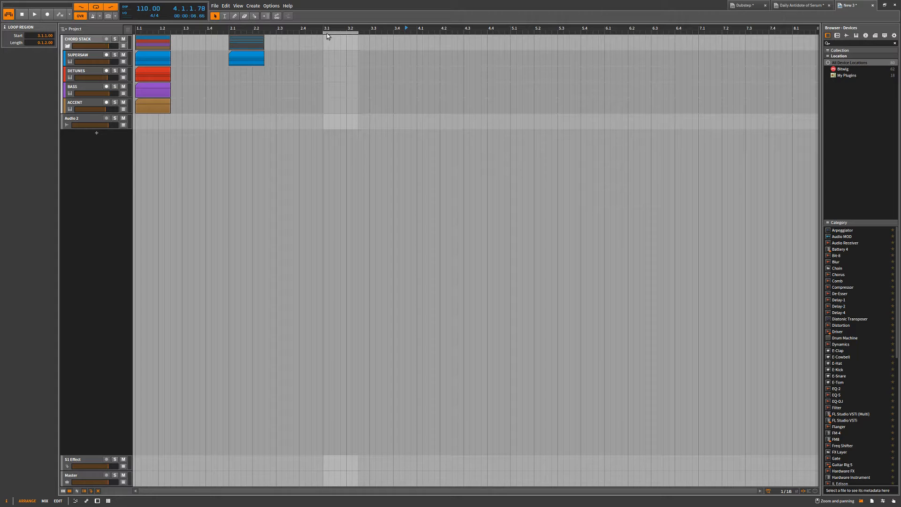
Move the loop region to start at 3.3.1.00, place the play position there, and turn arranger looping off.
mouse_move(331, 33)
left_mouse_down()
mouse_move(142, 33)
mouse_move(383, 47)
left_mouse_up()
left_click(371, 28)
left_click(98, 8)
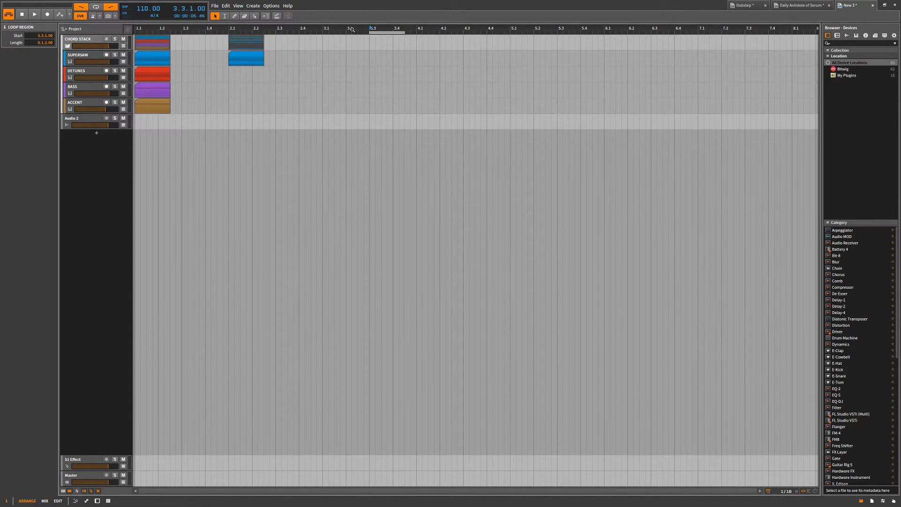
Place the play position at 3.2, ahead of the punch region, and start and stop playback from it.
left_click_drag(348, 28, 344, 29)
key("space")
Turn off punch-out so only punch-in is active, and play briefly from 3.2.
key("space")
key("space")
left_click(111, 7)
key("space")
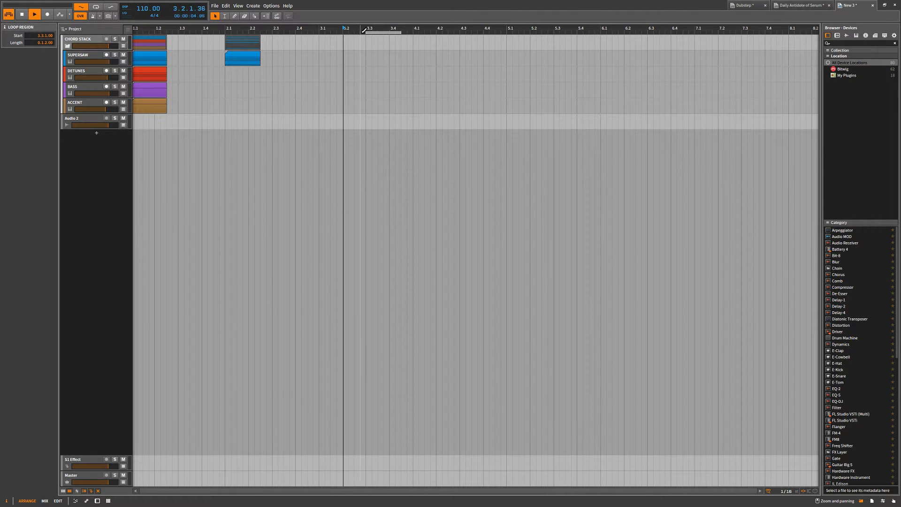
key("space")
Switch from punch-in to punch-out only, and run a recording pass from 2.4.1.00 past the end of the region.
left_click(86, 8)
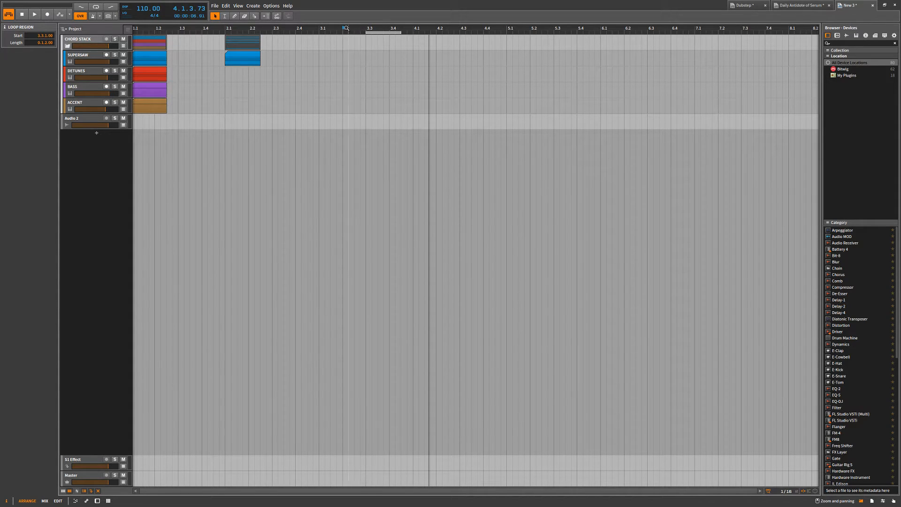
left_click(110, 7)
left_click(296, 28)
left_click(49, 15)
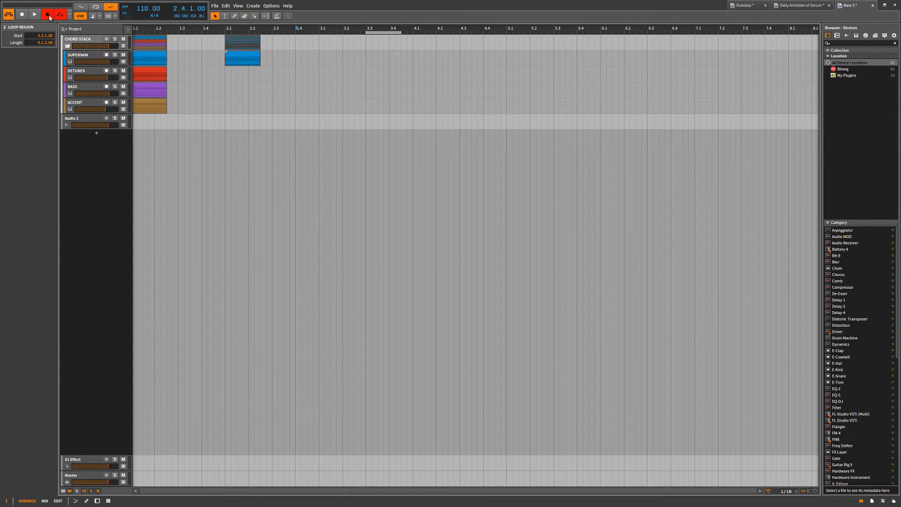
key("space")
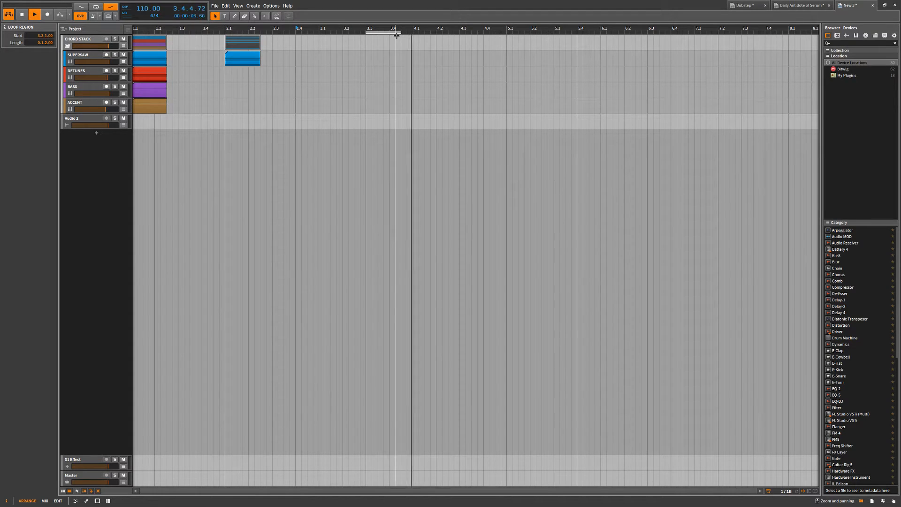
key("space")
Move the loop region to start at 1.1.1.00 over the first clips, and select and record-arm the SUPERSAW track.
left_click_drag(367, 32, 122, 32)
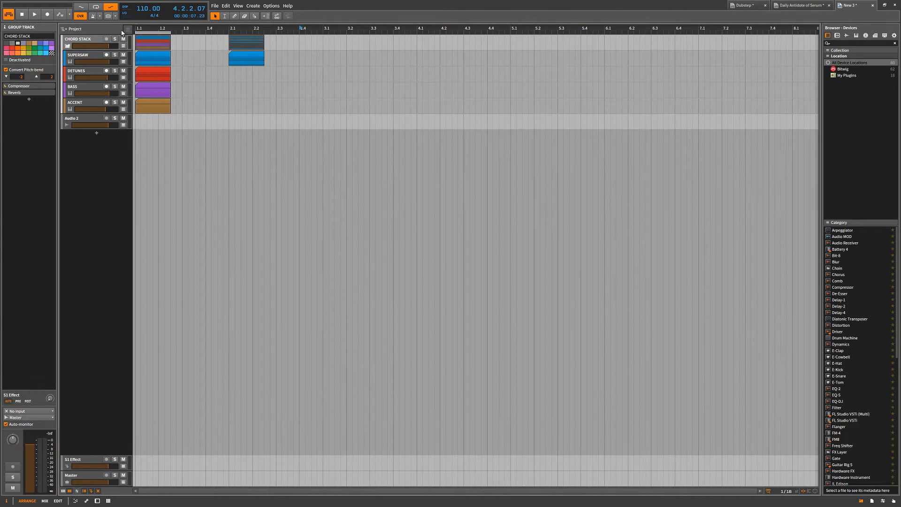
left_click(153, 32)
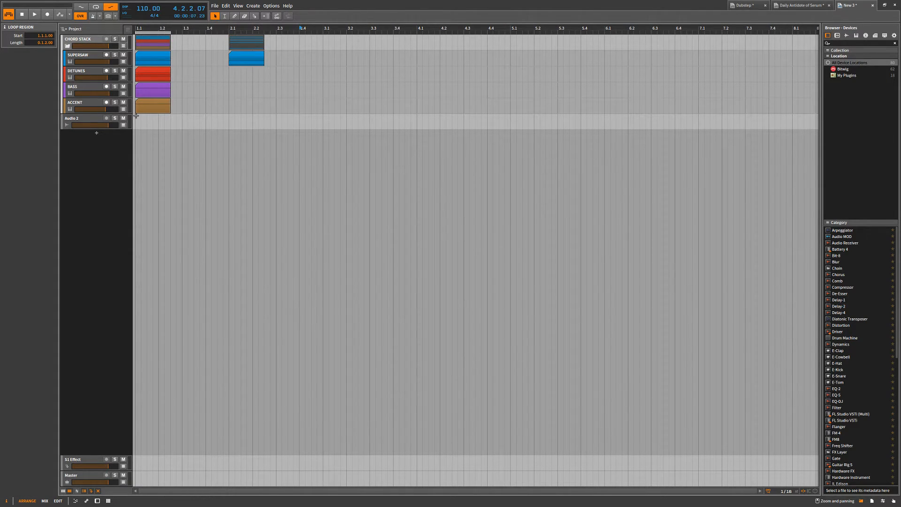
left_click(77, 56)
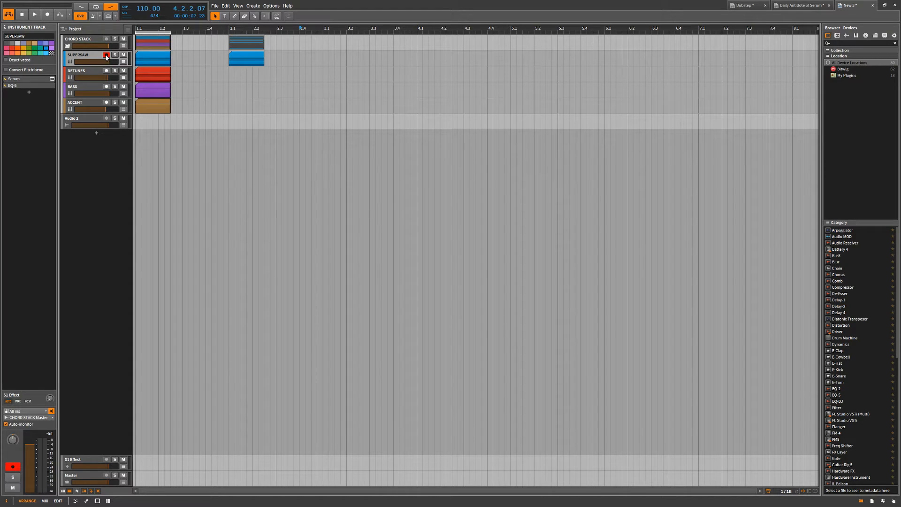
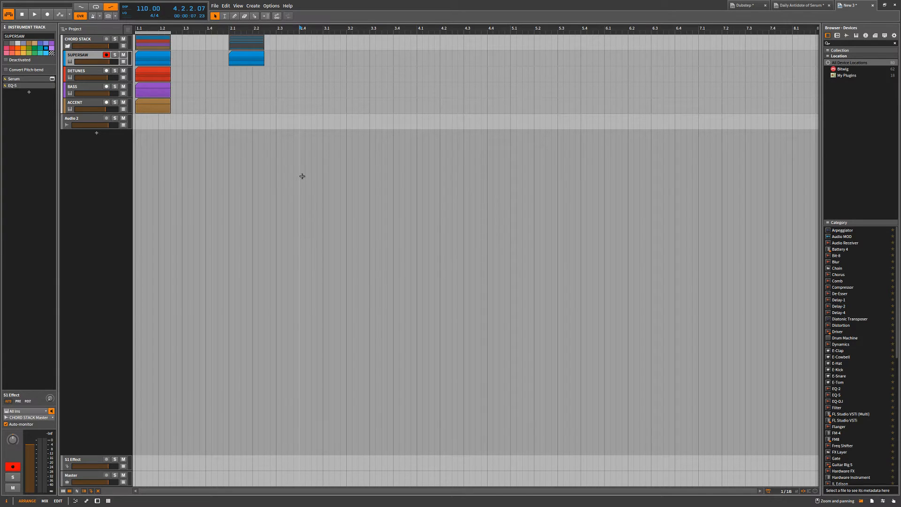
Show and hide the track input/output routing and the clip launcher in the arranger.
left_click(77, 490)
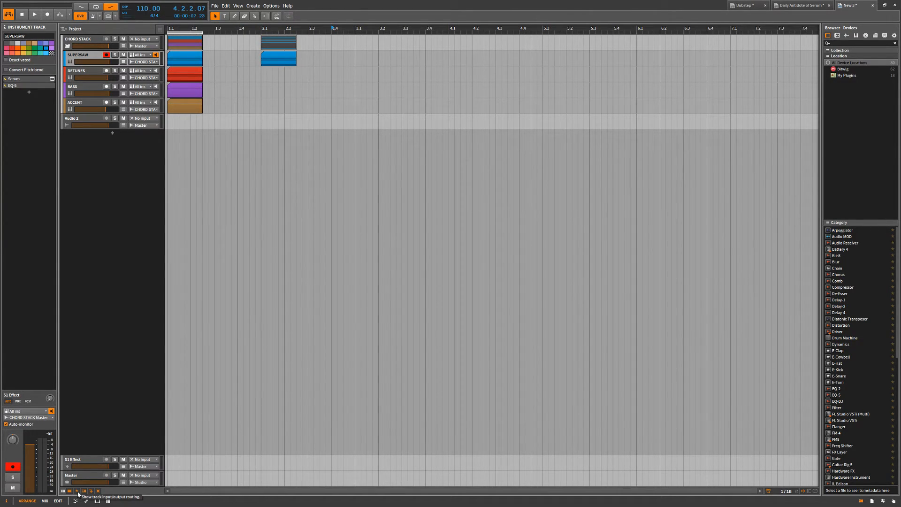
left_click(79, 492)
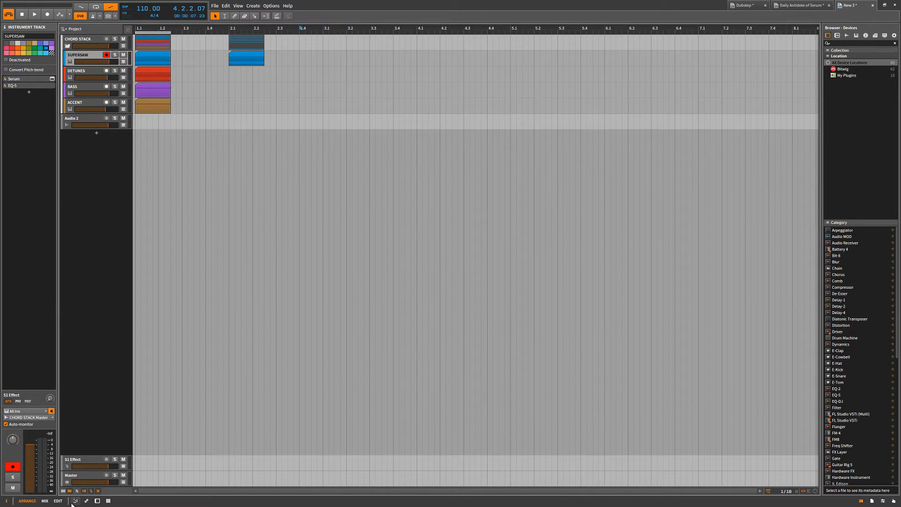
left_click(63, 490)
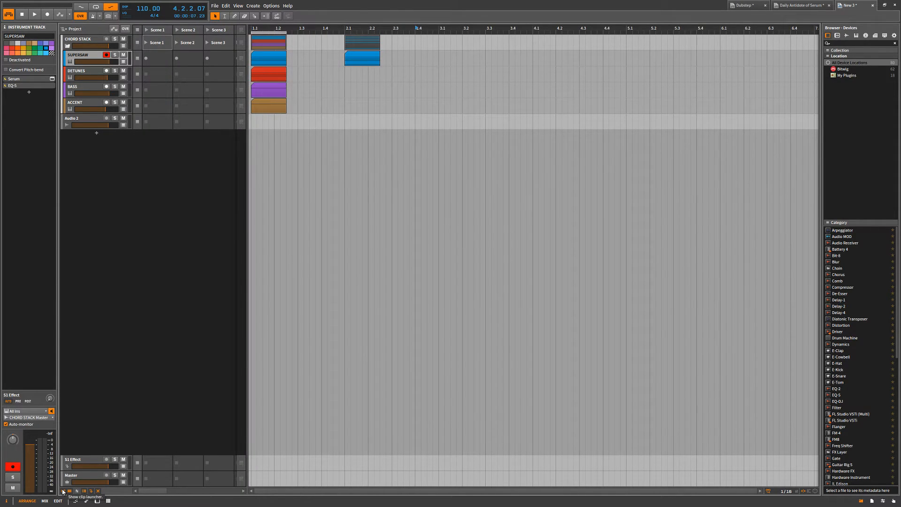
left_click(63, 491)
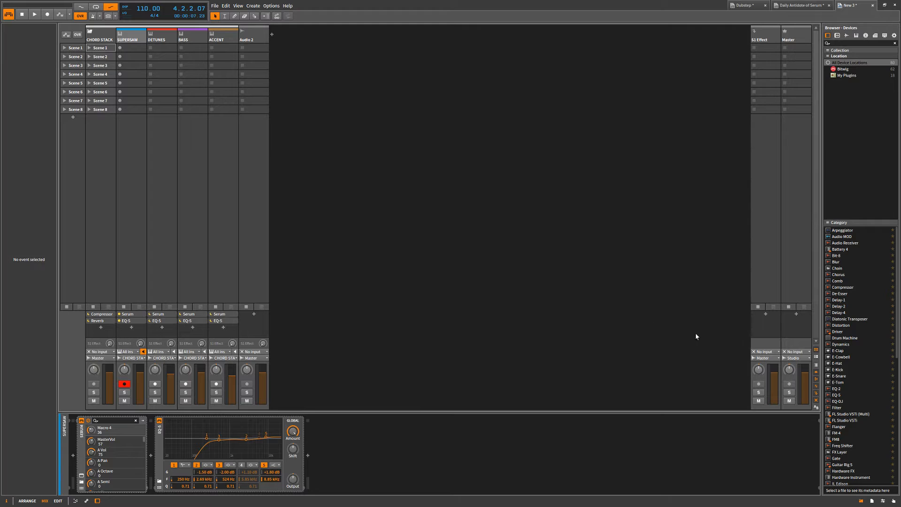
Show the large level meters in the mixer, and toggle the clip launcher and track cross-fade controls.
left_click(817, 365)
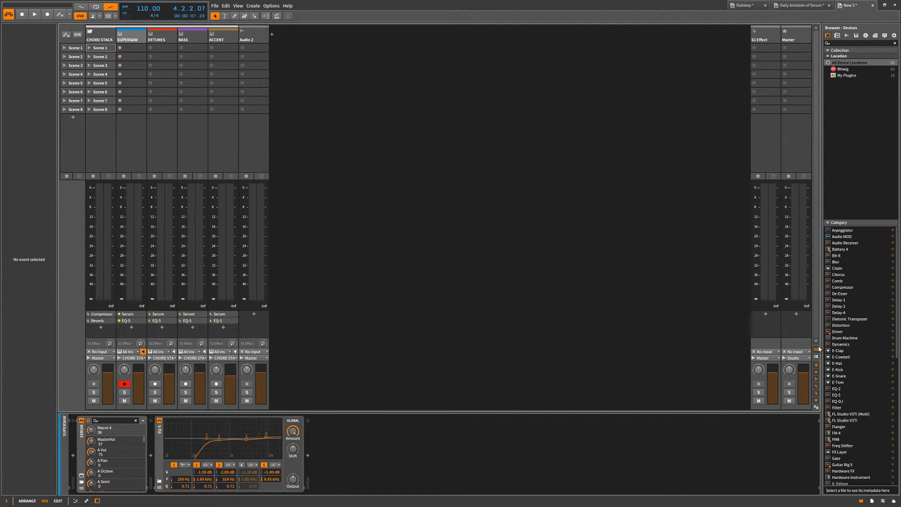
left_click(817, 349)
left_click(816, 350)
left_click(816, 408)
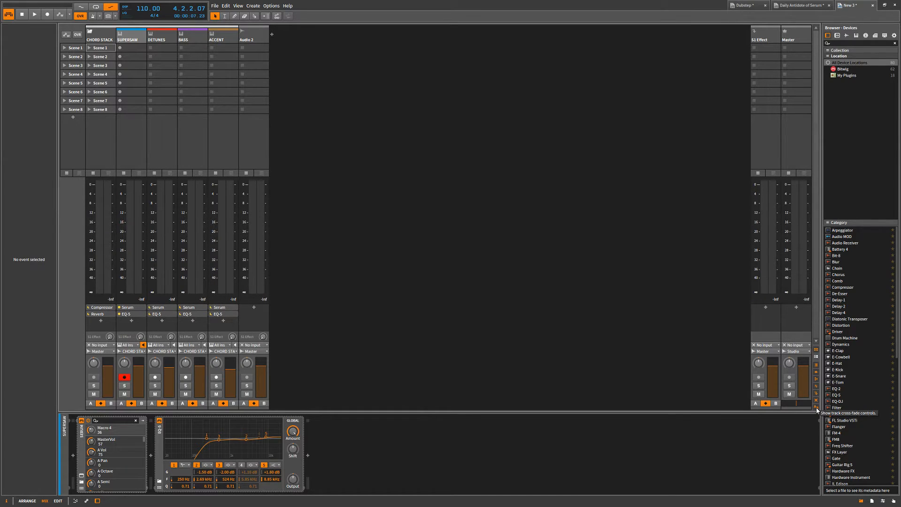
left_click(816, 409)
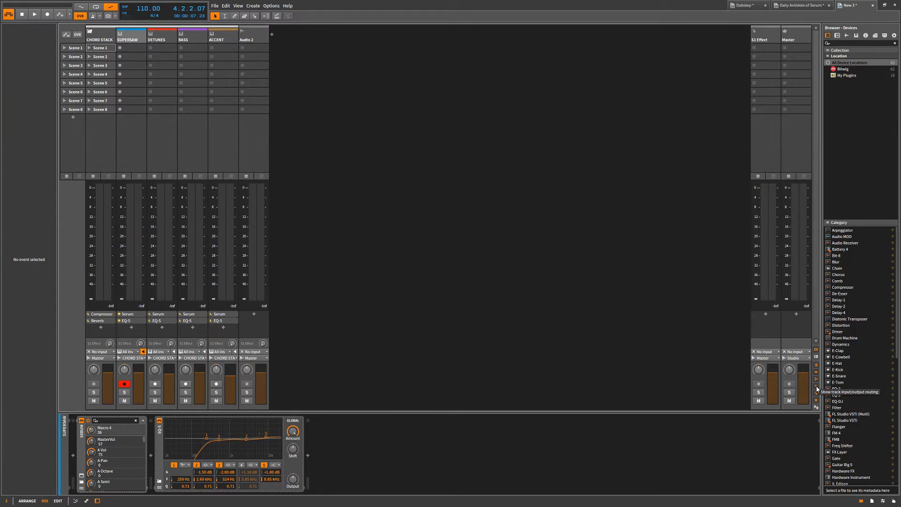
Hide the mixer's input/output routing, level meters, devices, sends, clip launcher and effect tracks.
left_click(817, 389)
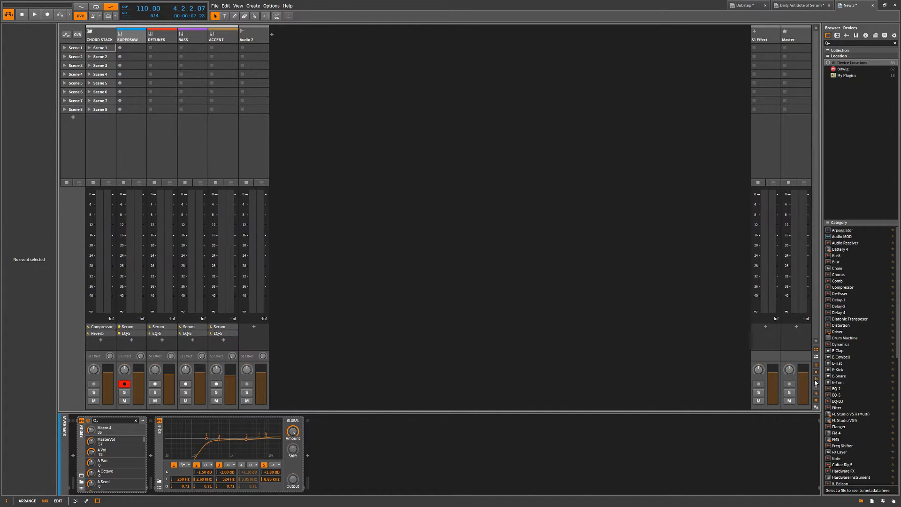
left_click(816, 366)
left_click(818, 377)
left_click(816, 350)
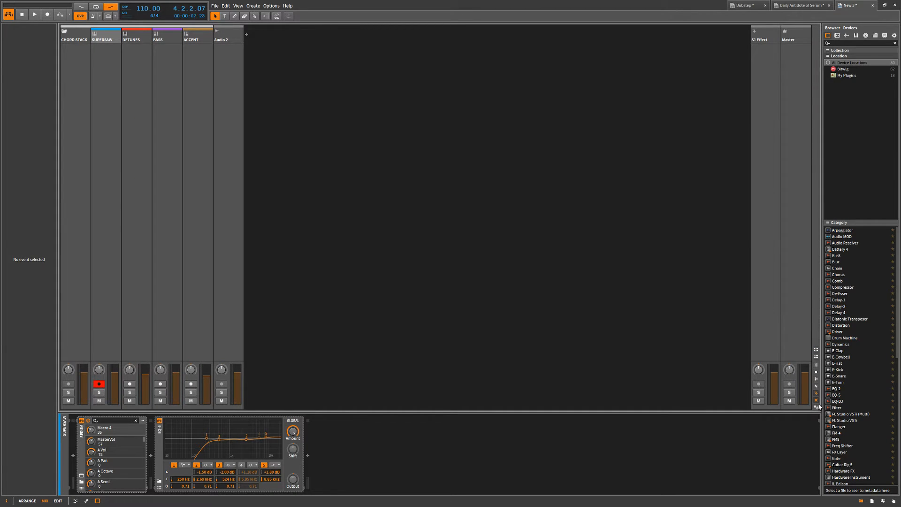
left_click(816, 394)
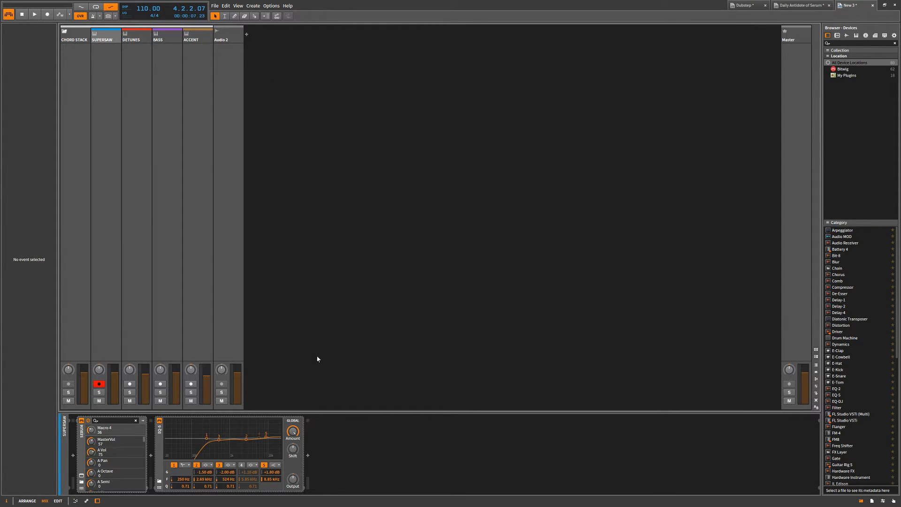
Select the Audio 2, ACCENT, DETUNES and CHORD STACK tracks in turn in the mixer, and return to the arranger.
key("Tab")
key("Tab")
left_click(223, 37)
left_click(198, 37)
left_click(137, 40)
left_click(79, 36)
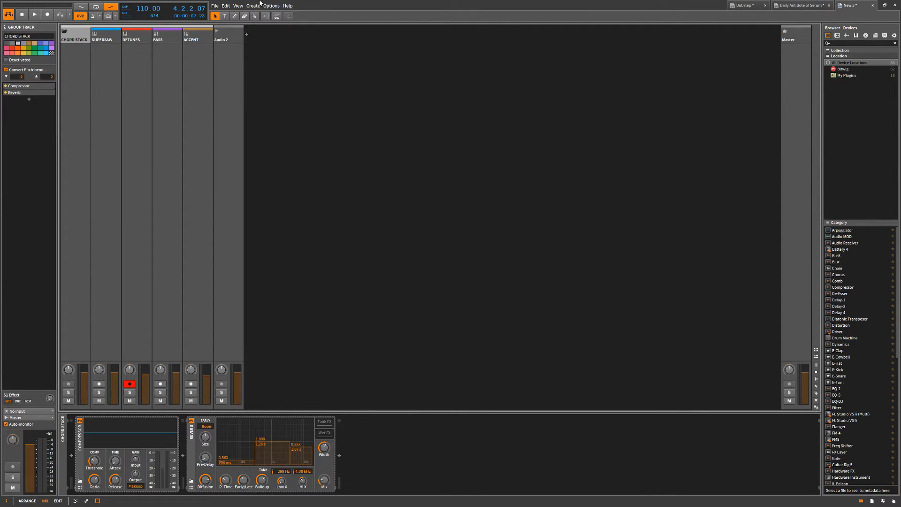
key("Tab")
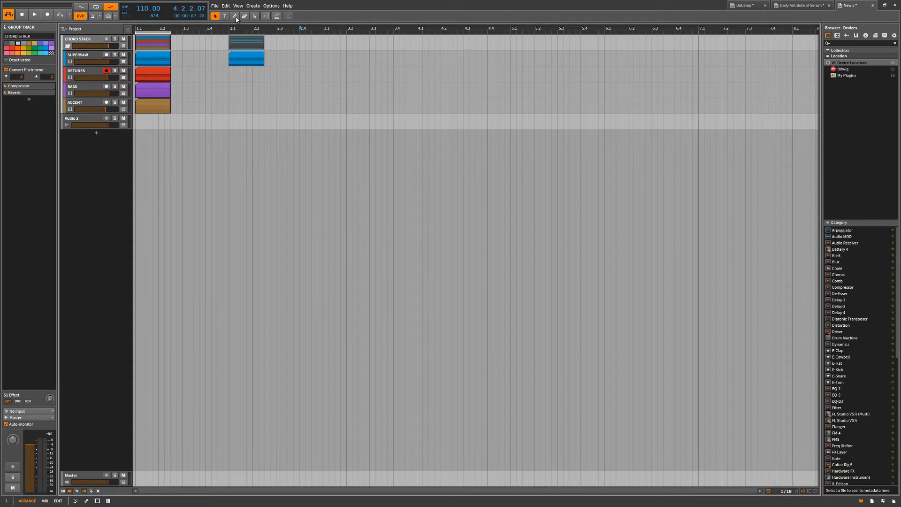
Draw clips of varying lengths on the Audio 2, ACCENT, BASS and DETUNES tracks with the Pen tool.
left_click(235, 17)
mouse_move(139, 121)
left_mouse_down()
mouse_move(510, 121)
mouse_move(140, 121)
left_mouse_up()
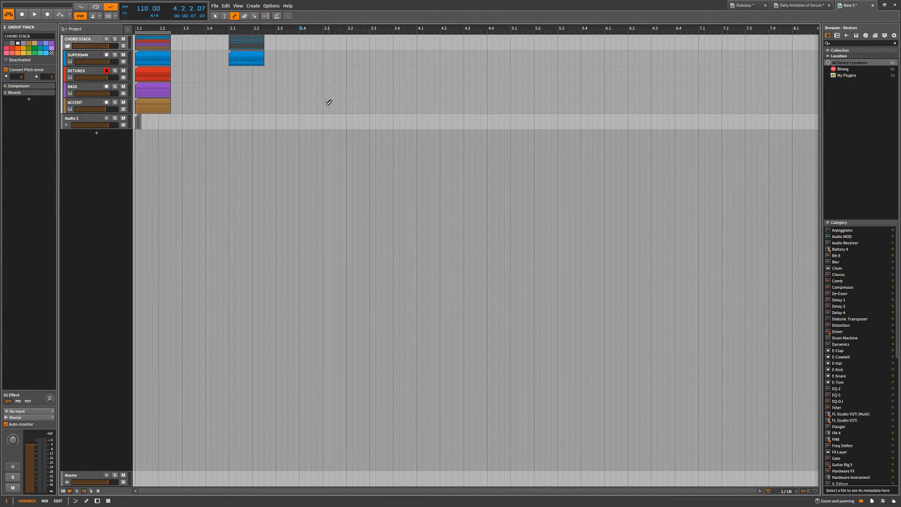
left_click_drag(330, 105, 464, 105)
left_click_drag(399, 121, 545, 133)
left_click_drag(663, 105, 545, 89)
mouse_move(590, 88)
left_mouse_down()
mouse_move(561, 88)
mouse_move(620, 88)
left_mouse_up()
left_click_drag(463, 77, 458, 77)
left_click_drag(451, 78, 447, 81)
left_click_drag(387, 77, 377, 77)
left_click_drag(364, 76, 300, 76)
left_click_drag(281, 90, 271, 90)
left_click_drag(258, 104, 253, 104)
left_click_drag(229, 105, 212, 105)
left_click_drag(210, 104, 201, 105)
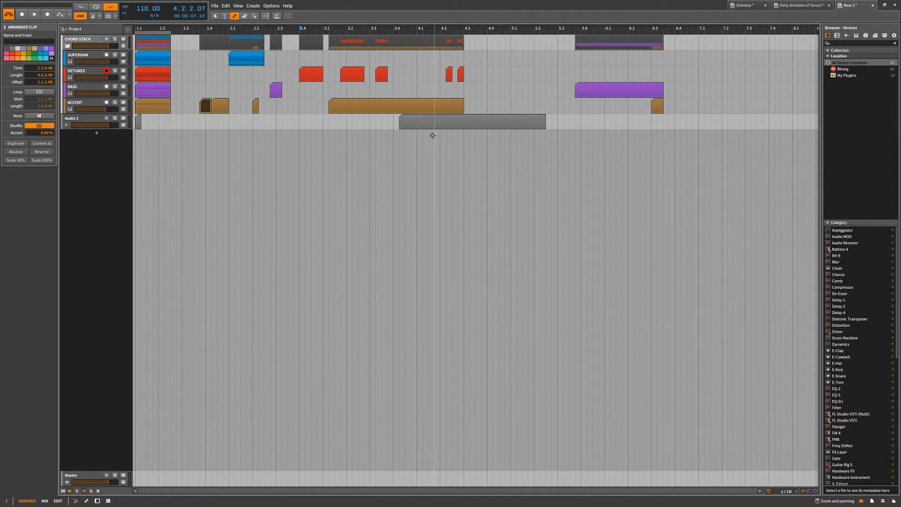
Delete the last drawn ACCENT clip, undo all the drawn clips, and switch back to the Object Selection tool.
key("Delete")
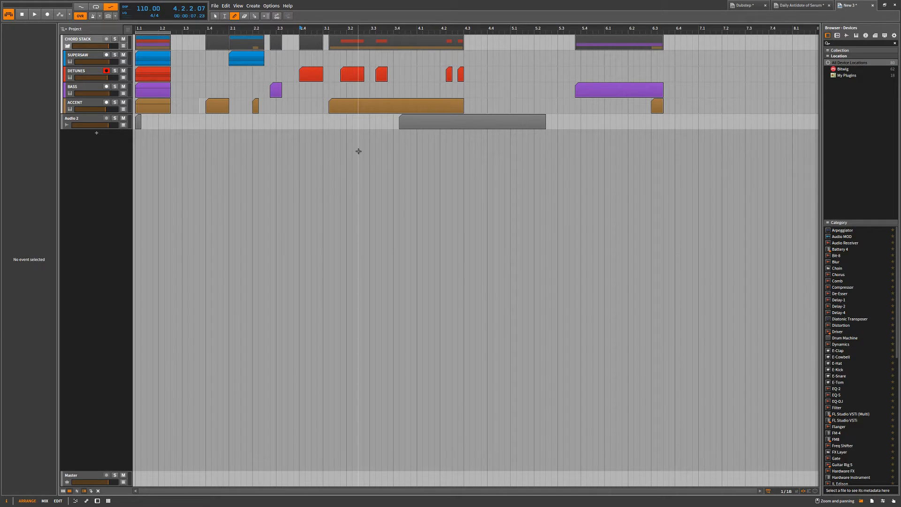
key("ctrl+z")
key("ctrl+z")
key("ctrl+z")
key("ctrl+z")
key("ctrl+z")
key("ctrl+z")
key("ctrl+z")
key("ctrl+z")
key("ctrl+z")
key("ctrl+z")
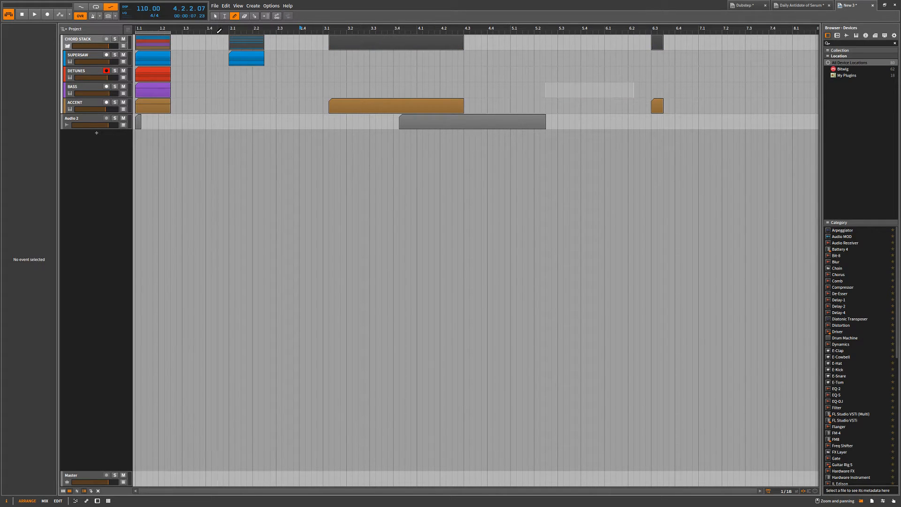
key("ctrl+z")
key("ctrl+z")
key("ctrl+z")
key("ctrl+z")
left_click(216, 18)
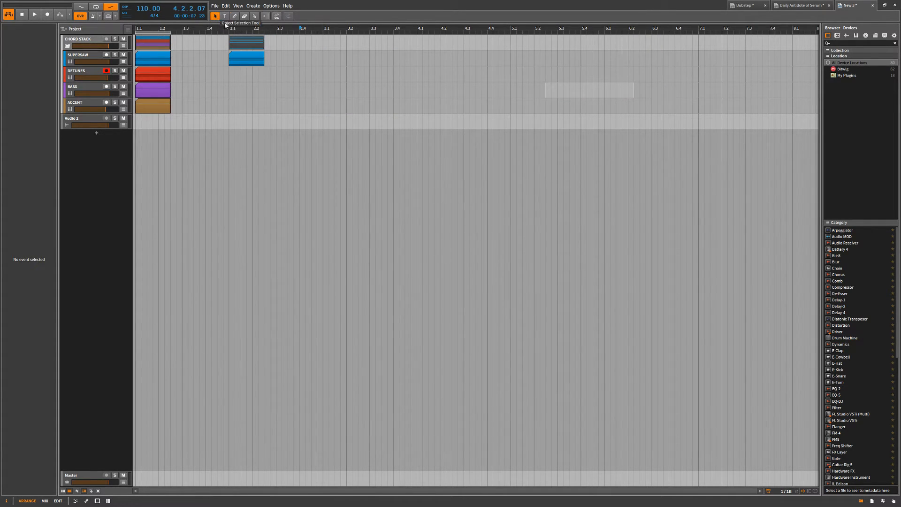
Draw a clip on the BASS track starting at 3.1.1.00 with the Object Selection tool, and undo it.
double_click(361, 86)
left_click_drag(329, 84, 468, 94)
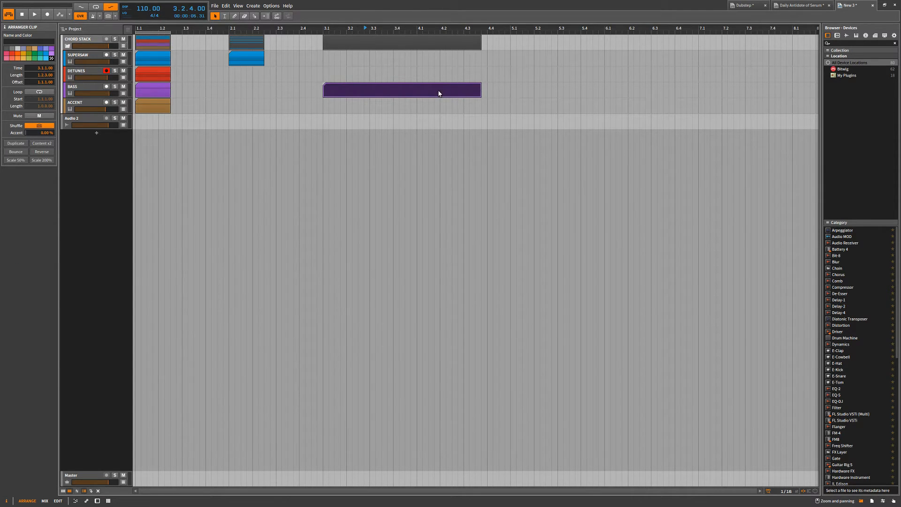
key("ctrl+z")
key("ctrl+z")
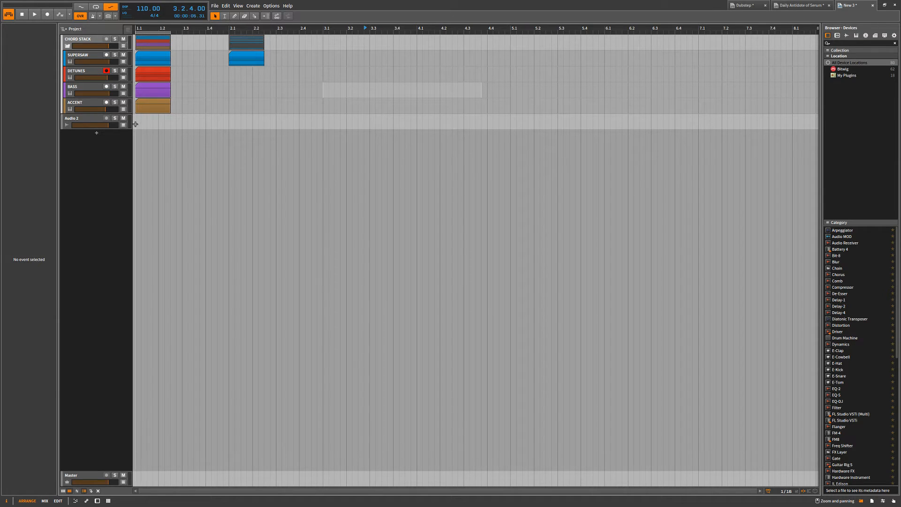
Create a one-bar clip at bar 1 on Audio 2, open it in the detail editor, and delete it.
double_click(156, 124)
double_click(157, 124)
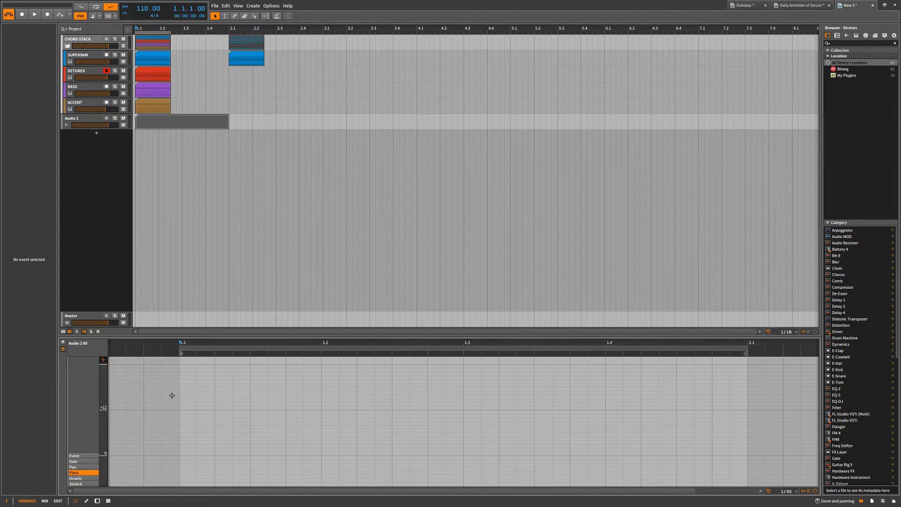
left_click(194, 126)
key("Delete")
Create a one-bar BASS clip at 2.1.1.00, show the whole track in the note editor, and add a C1 note at the clip's start.
double_click(322, 88)
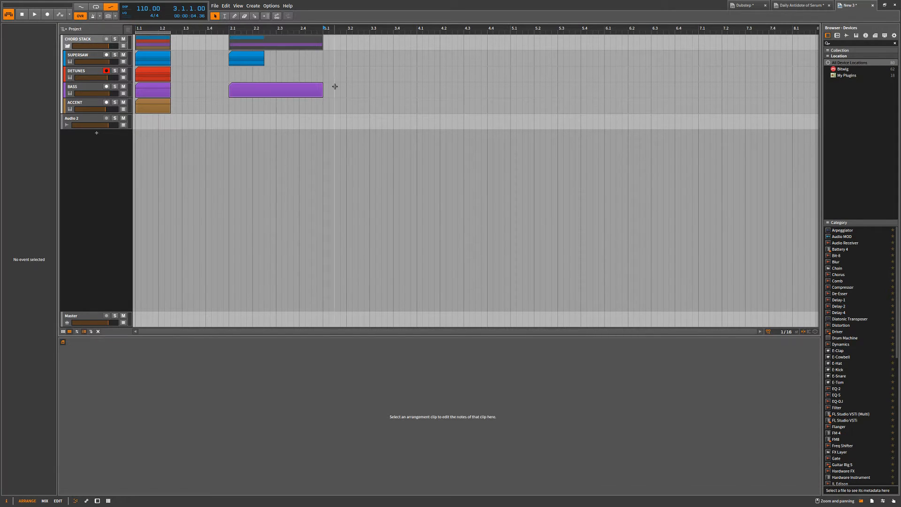
left_click(274, 89)
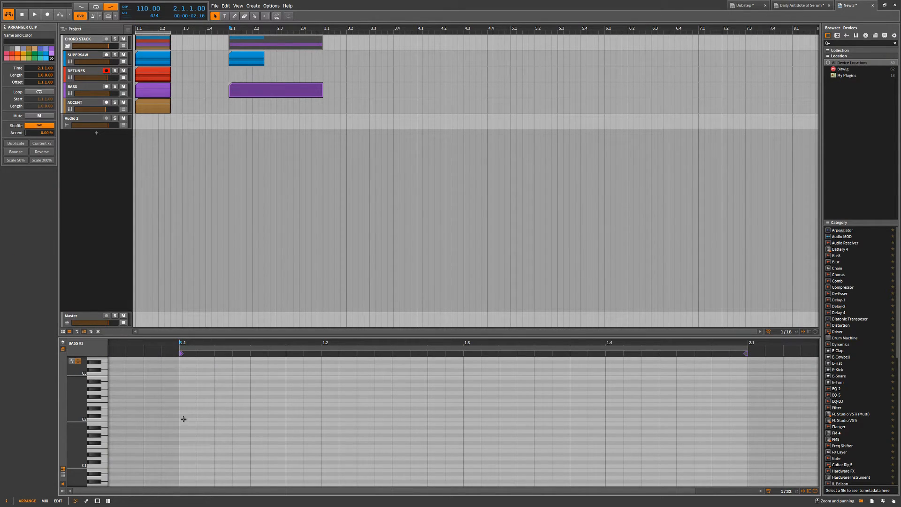
left_click(63, 349)
scroll(241, 425, "down", 5)
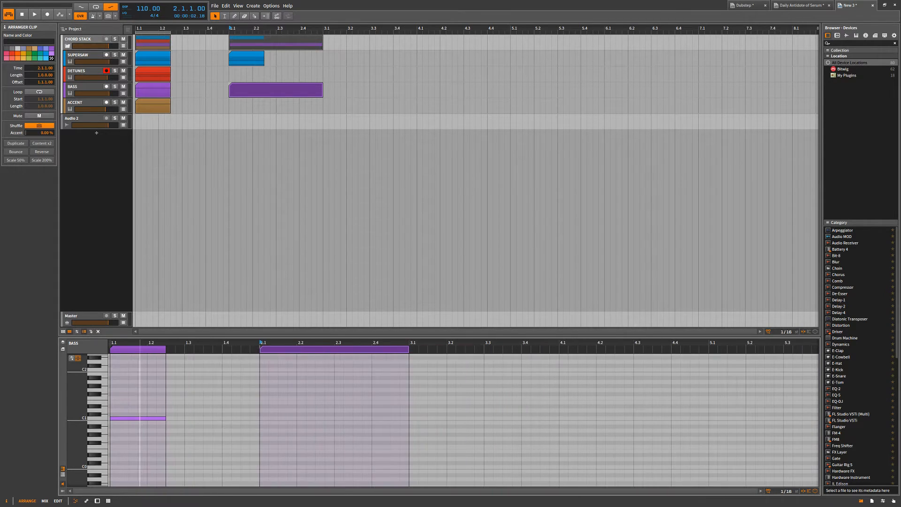
left_click(264, 418)
double_click(265, 417)
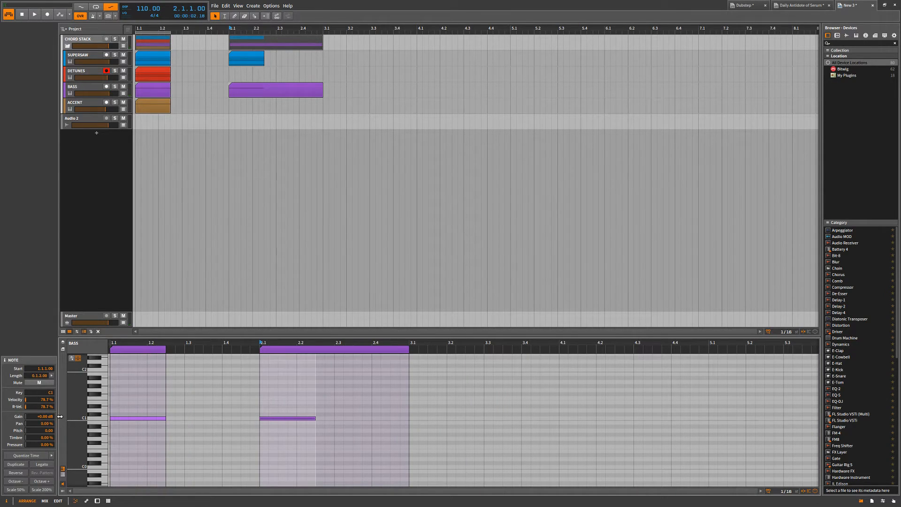
Scale the new C1 note by 200% repeatedly and extend its BASS clip past bar 13.
left_click(43, 490)
left_click(42, 489)
left_click_drag(194, 86, 509, 104)
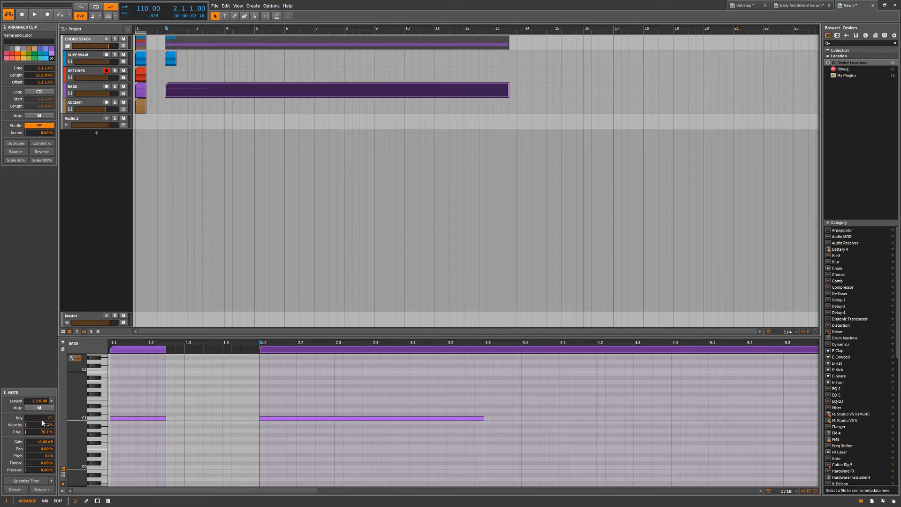
left_click(432, 400)
left_click(43, 488)
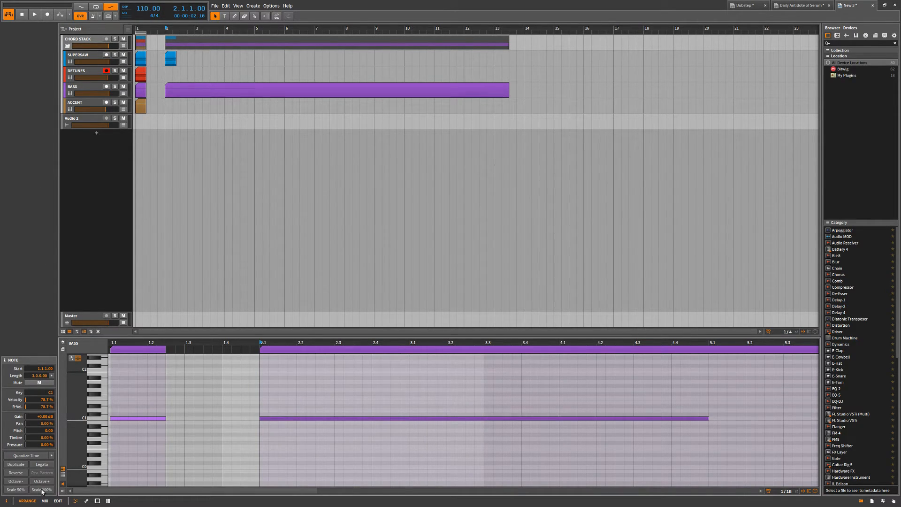
left_click(43, 488)
Select the extended BASS clip and delete it.
left_click(572, 114)
left_click_drag(492, 74, 382, 177)
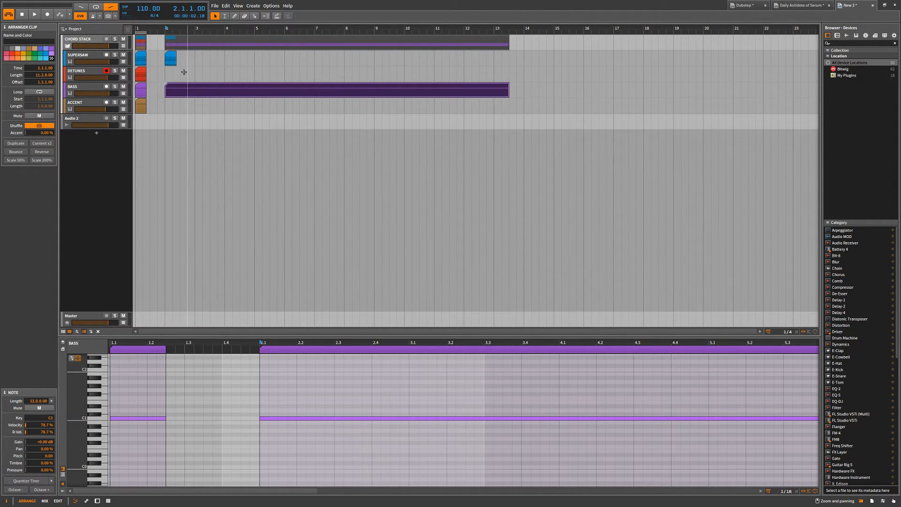
key("Delete")
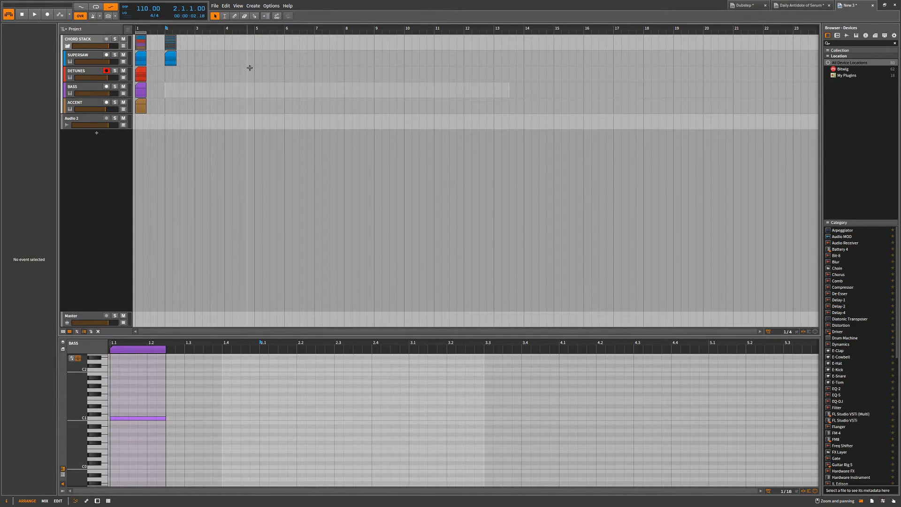
Browse the Veela Vox sample folder and place Siren_CEbDDb_128bpm_Adlib1.wav on the BASS track at bar 5.
left_click(846, 36)
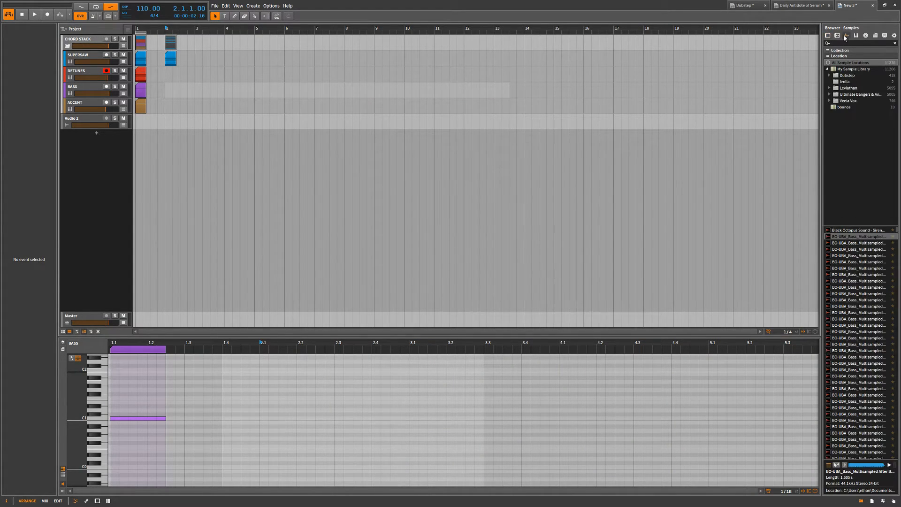
left_click(840, 102)
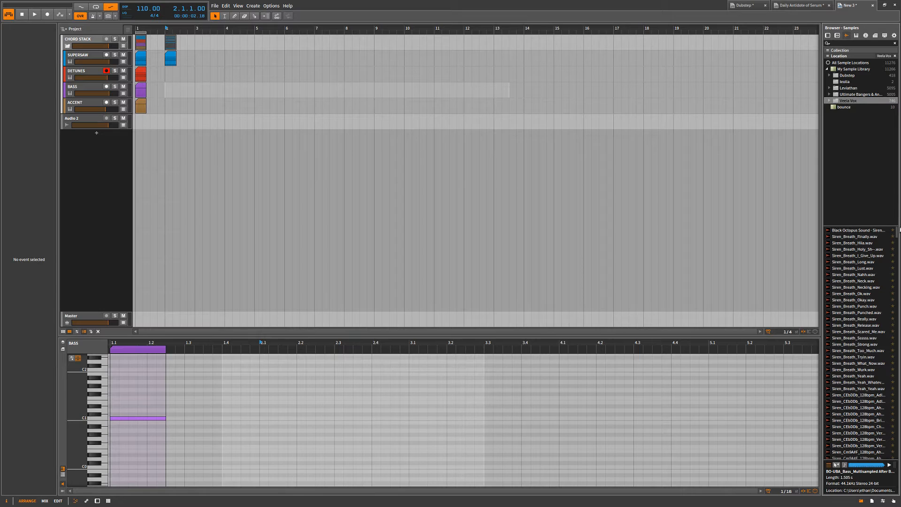
left_click(888, 234)
left_click(884, 237)
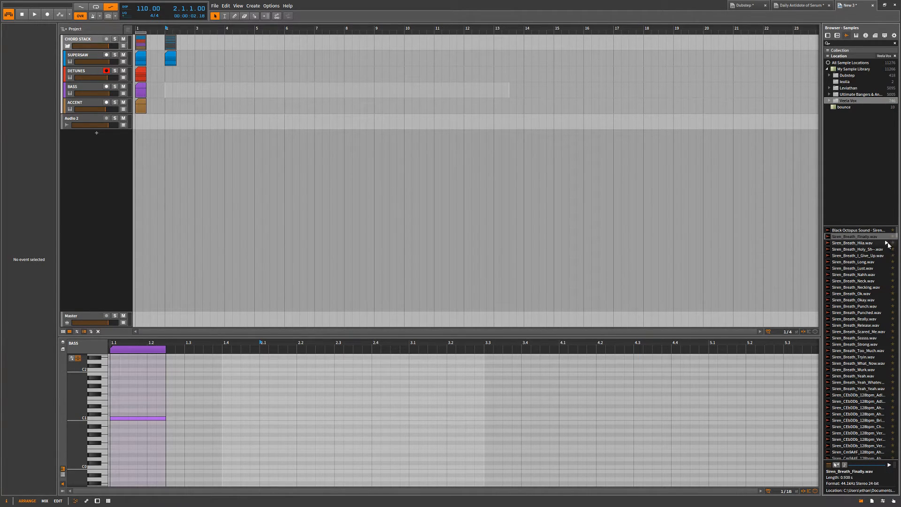
left_click_drag(879, 393, 309, 93)
Set the project tempo to 128 BPM and play the vocal sample from 5.1.1.00.
left_click(256, 59)
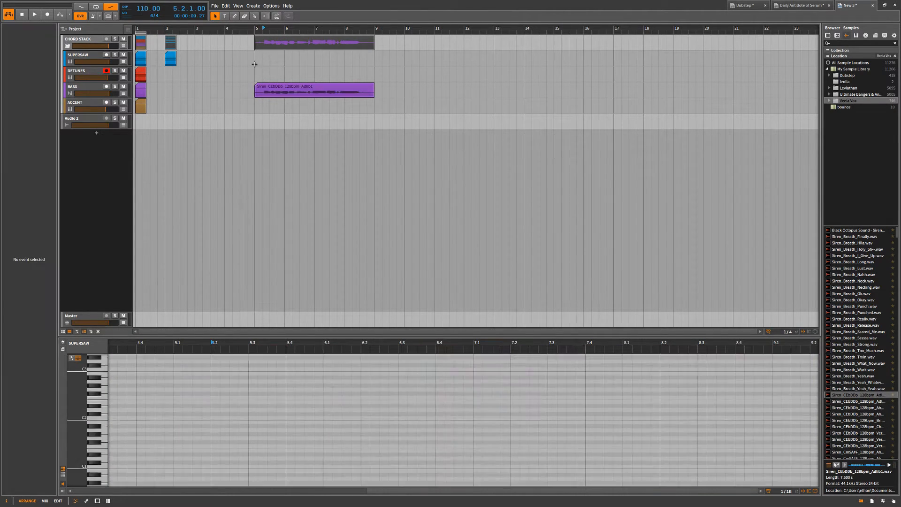
double_click(141, 8)
type("128")
key("Return")
key("space")
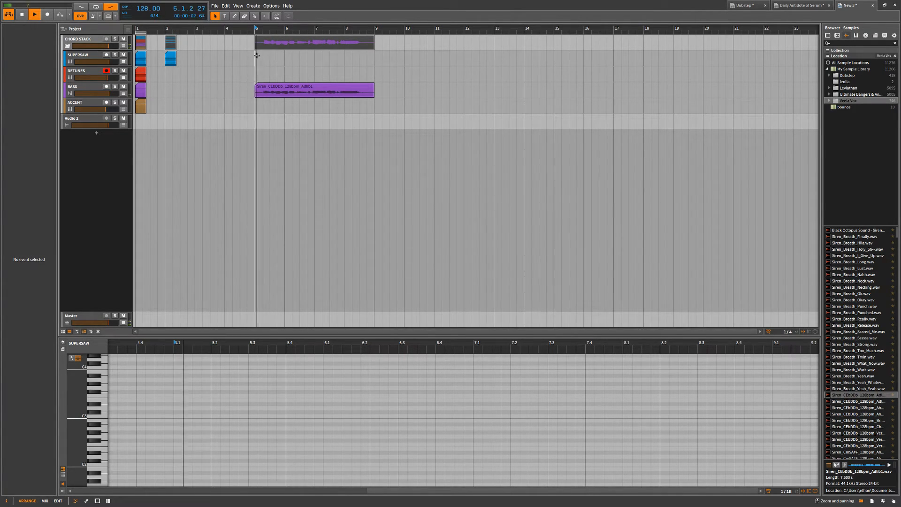
left_click(278, 91)
key("space")
Move the vocal clip from the BASS track to Audio 2 at bar 5 and play it from there.
left_click_drag(277, 92, 277, 123)
left_click(254, 99)
key("space")
left_click(307, 78)
key("space")
key("space")
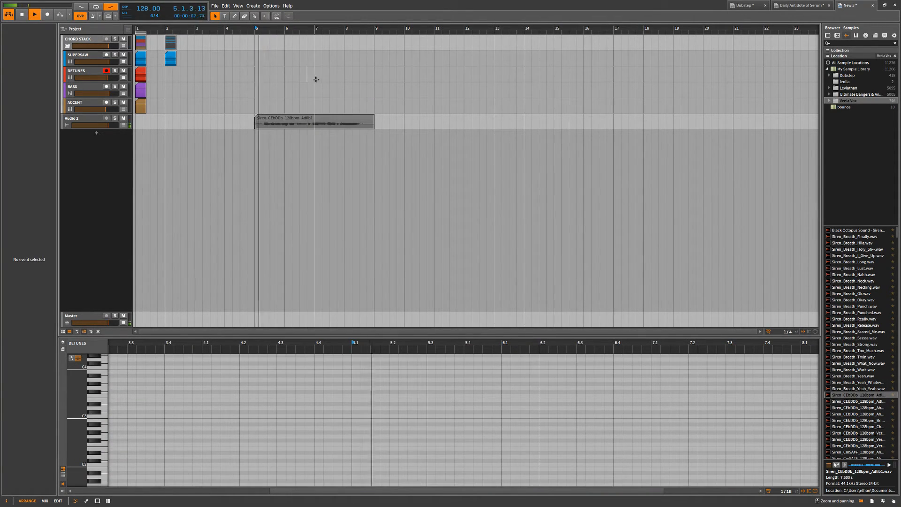
key("space")
Set the project tempo to 175 BPM, play the vocal on Audio 2, and select its clip.
double_click(145, 8)
type("175")
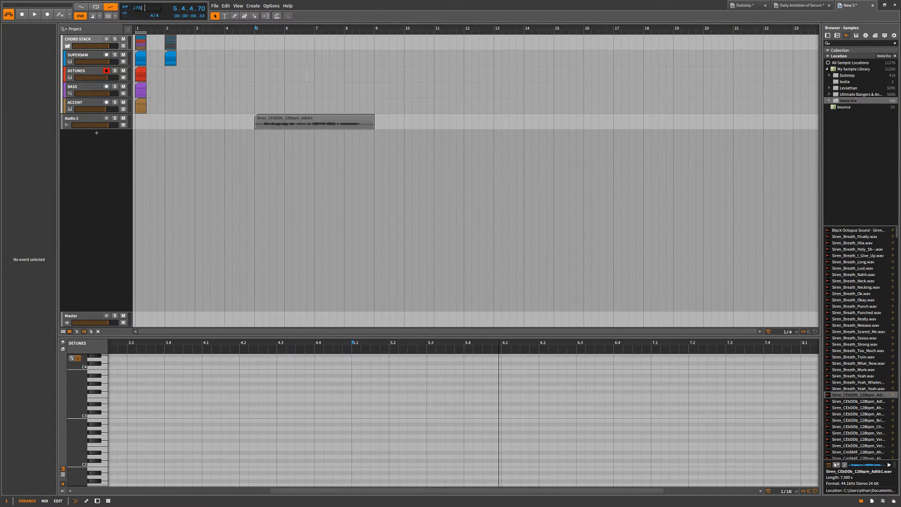
key("Return")
key("space")
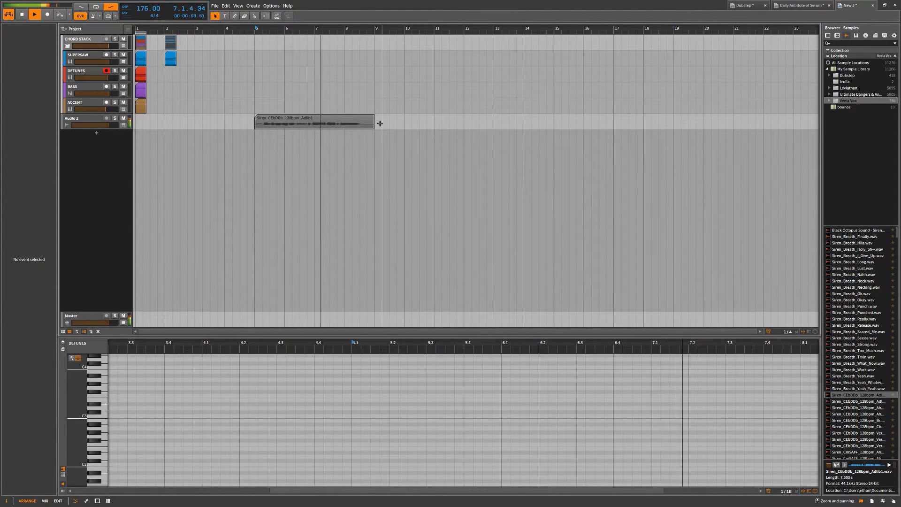
left_click(313, 123)
key("space")
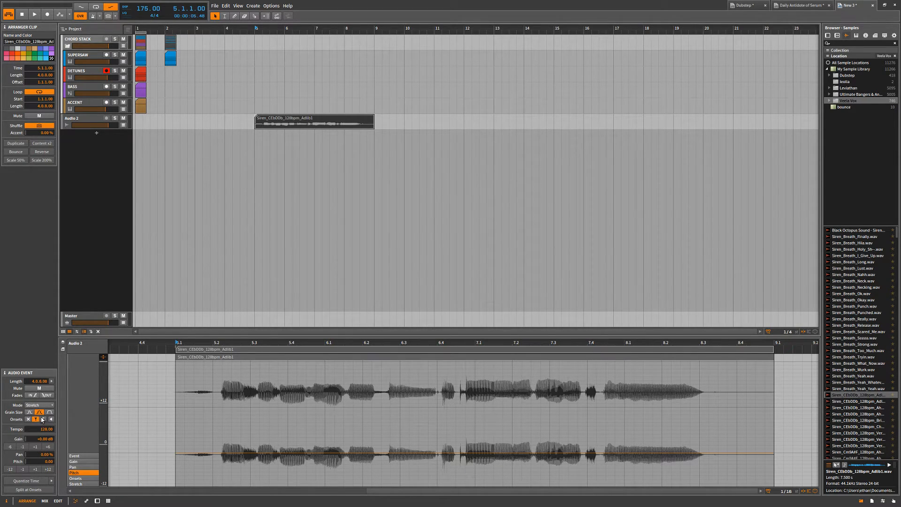
Show the vocal clip's onsets, set its playback mode to Repitch, and play it.
left_click(88, 478)
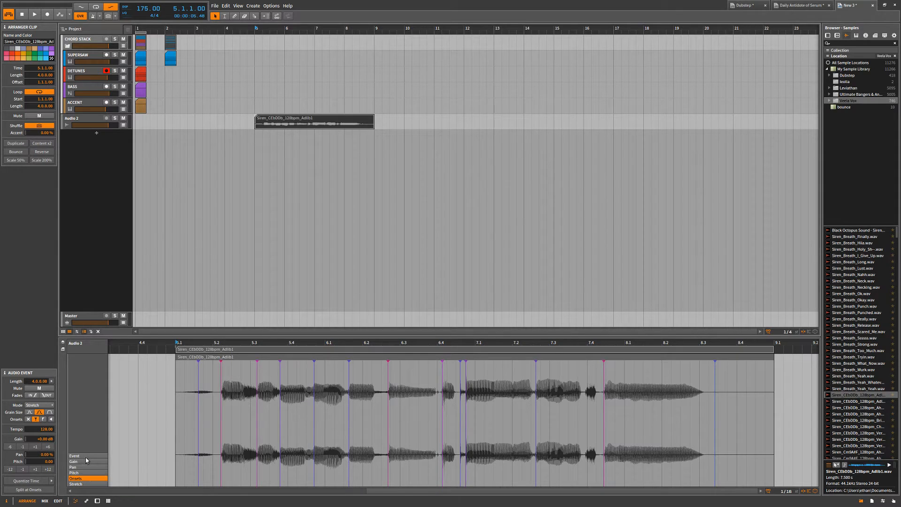
left_click(44, 407)
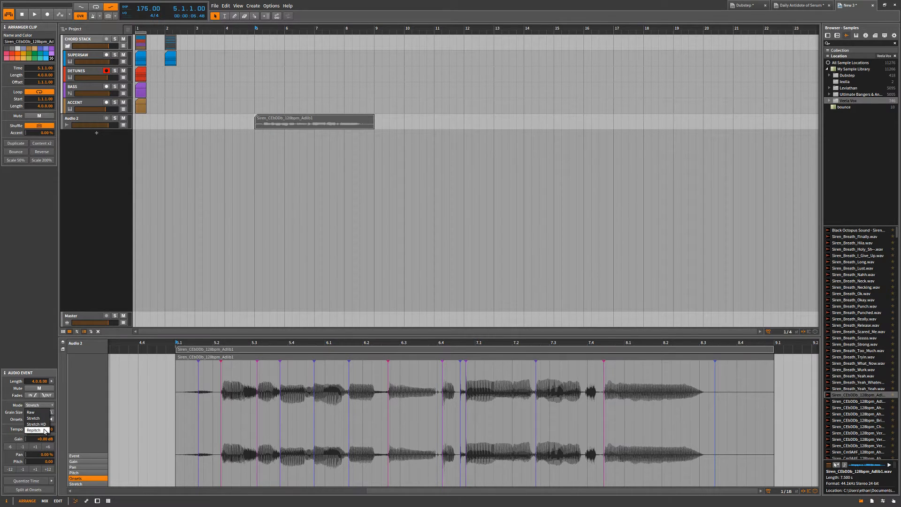
left_click(33, 430)
key("space")
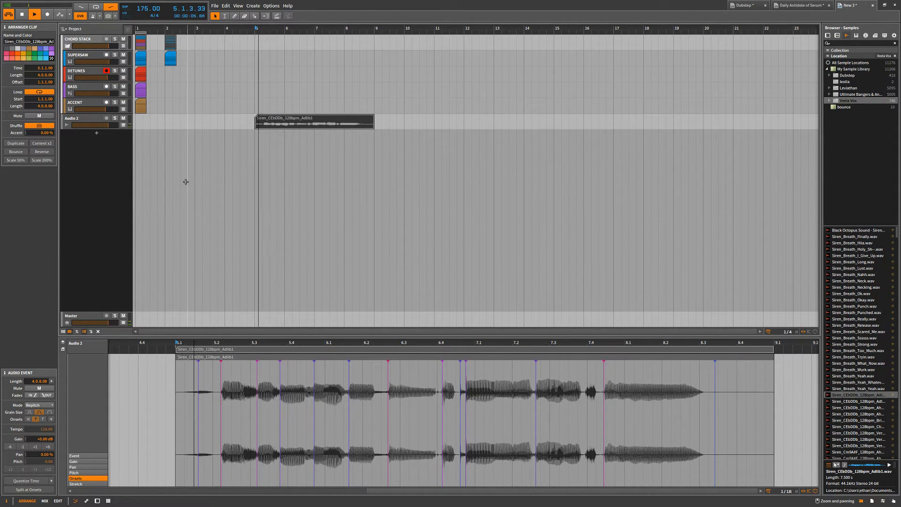
Set the vocal's playback mode to Raw, lengthen the clip to 7.3.0.00, and consolidate it.
left_click(47, 405)
left_click(46, 413)
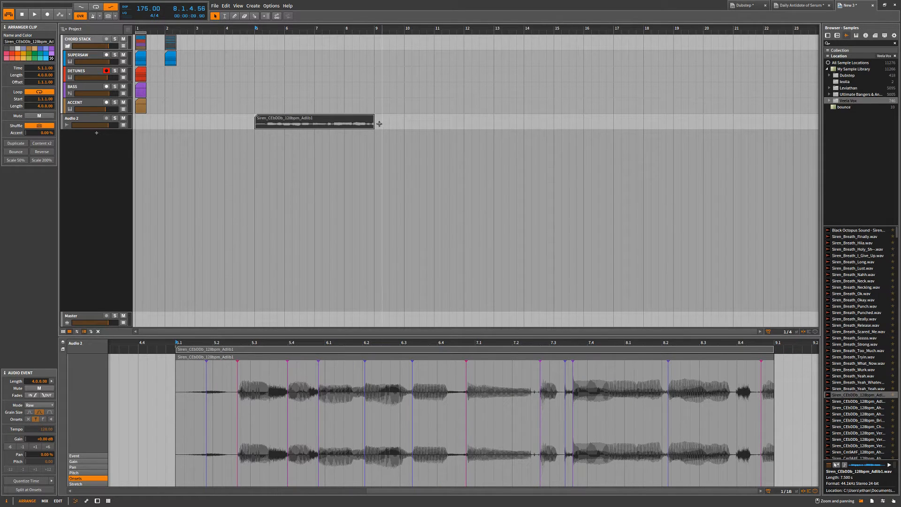
left_click_drag(374, 122, 486, 123)
right_click(436, 123)
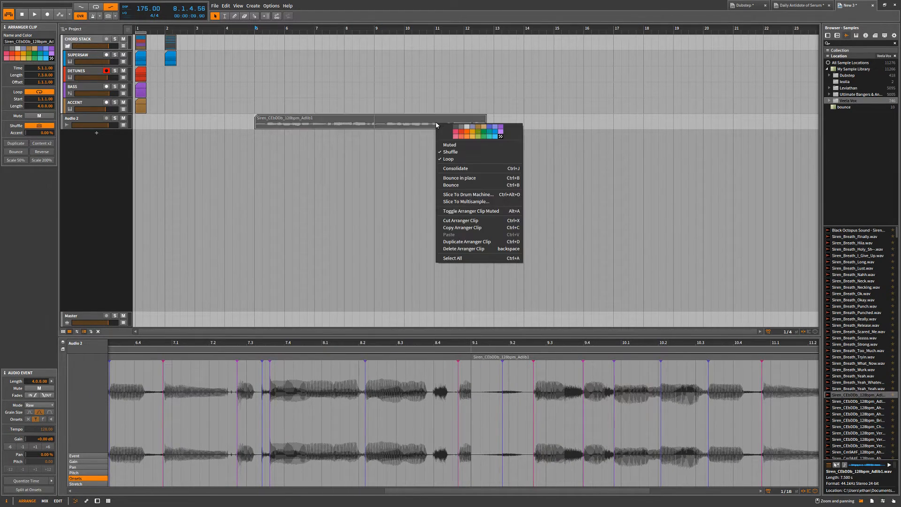
left_click(456, 167)
Raise the project tempo to 181 BPM and play the consolidated vocal clip.
left_click_drag(147, 11, 147, 10)
key("space")
key("space")
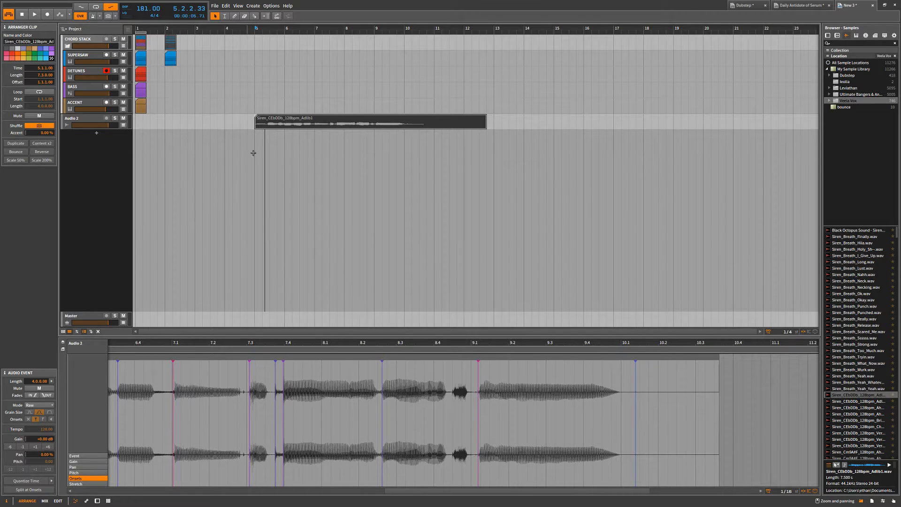
Delete the vocal clip from Audio 2.
left_click(305, 117)
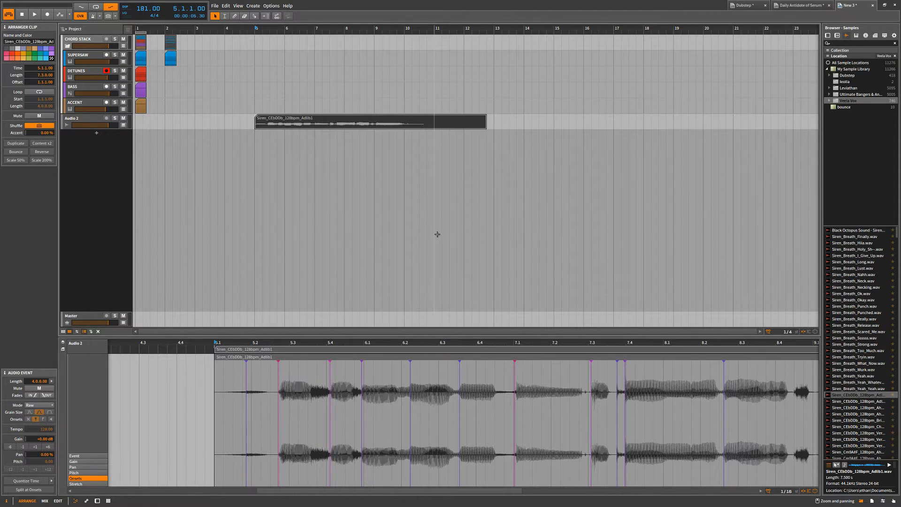
key("Delete")
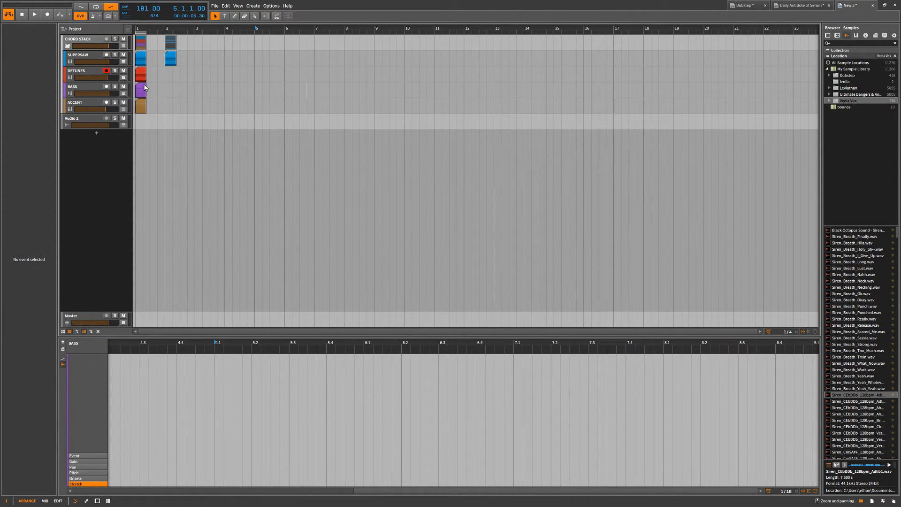
left_click_drag(172, 82, 173, 83)
left_click(98, 141)
double_click(97, 141)
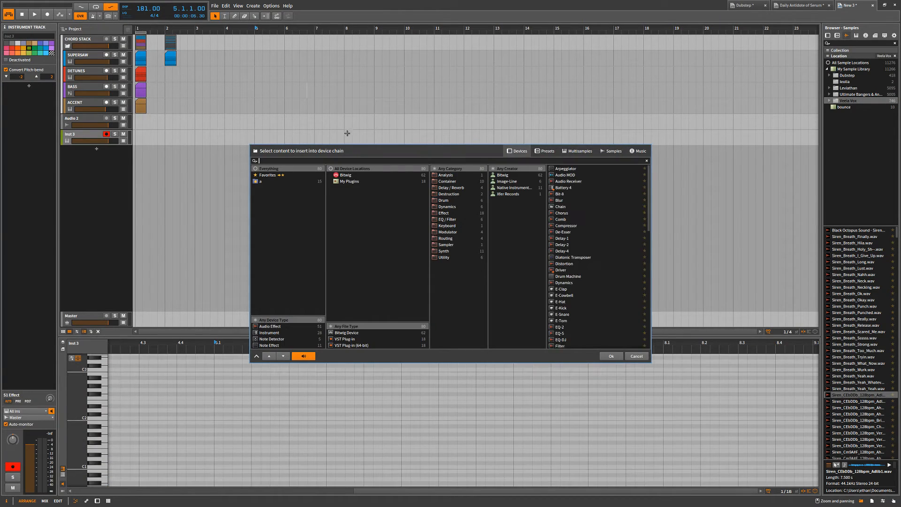
left_click(551, 151)
left_click(615, 135)
key("ctrl+z")
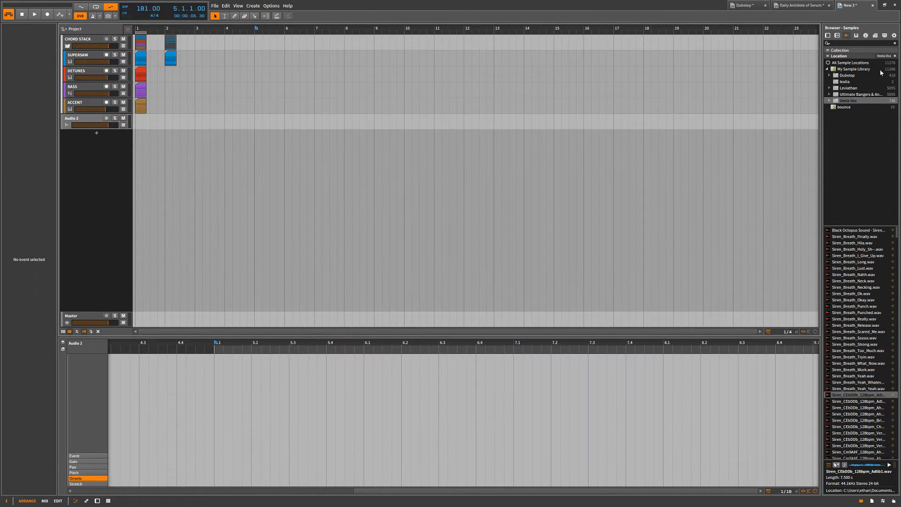
Browse the Leviathan sample folder to the 140 bpm subfolder of Loops - Drums.
left_click(836, 82)
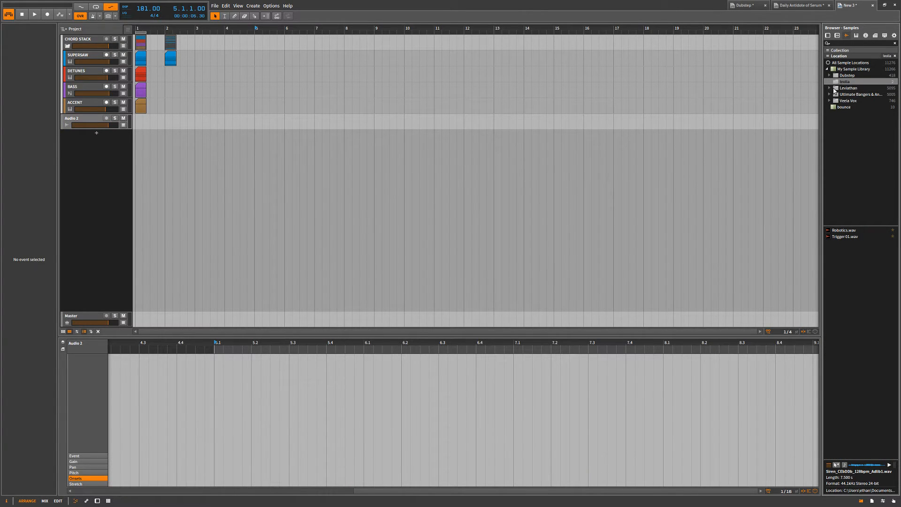
left_click(841, 89)
left_click(833, 88)
scroll(867, 175, "down", 2)
left_click(853, 147)
left_click(832, 146)
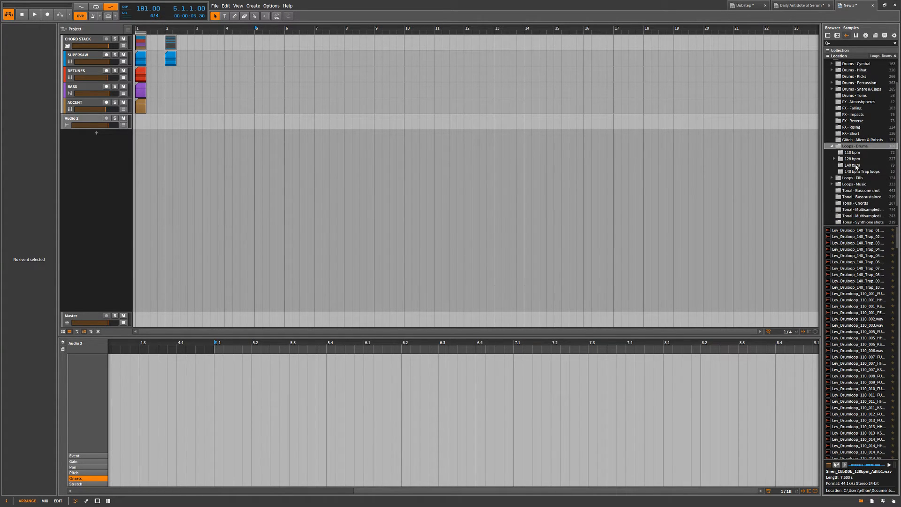
left_click(853, 165)
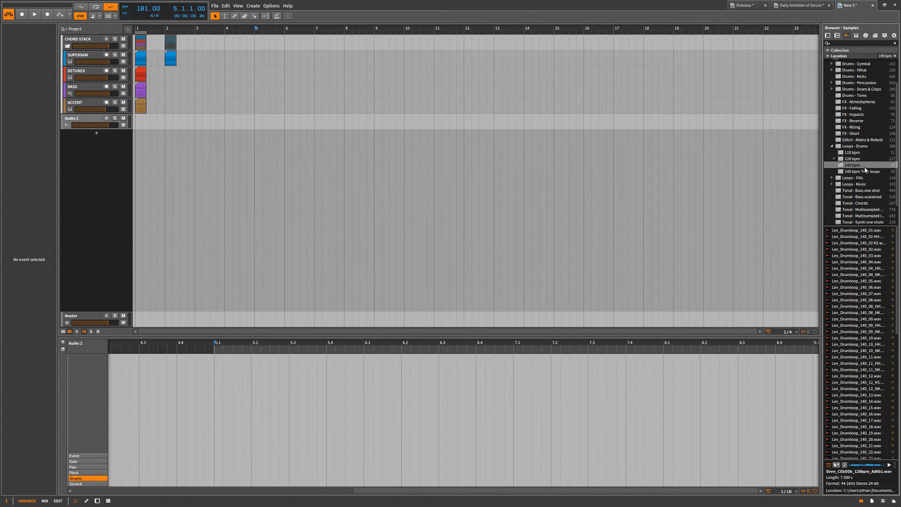
Audition the first four drum loops in the 140 bpm folder.
left_click(886, 231)
left_click(886, 237)
left_click(886, 243)
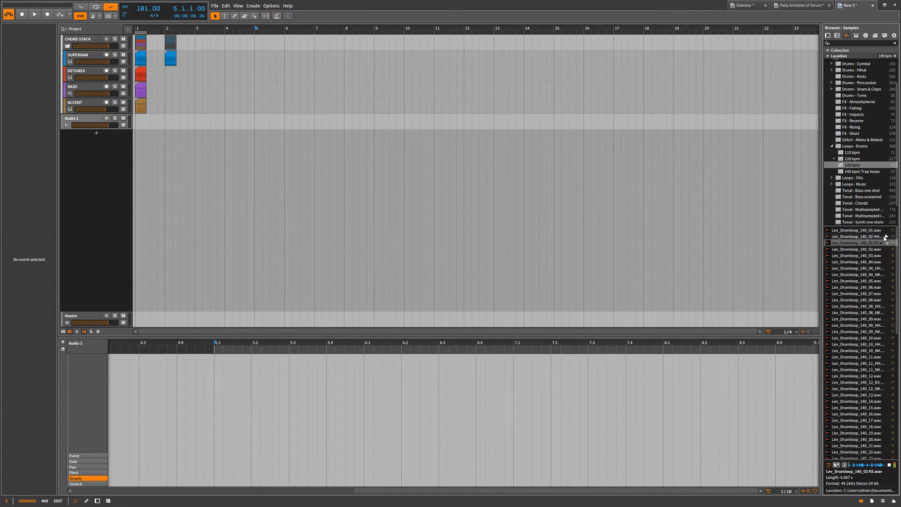
left_click(886, 249)
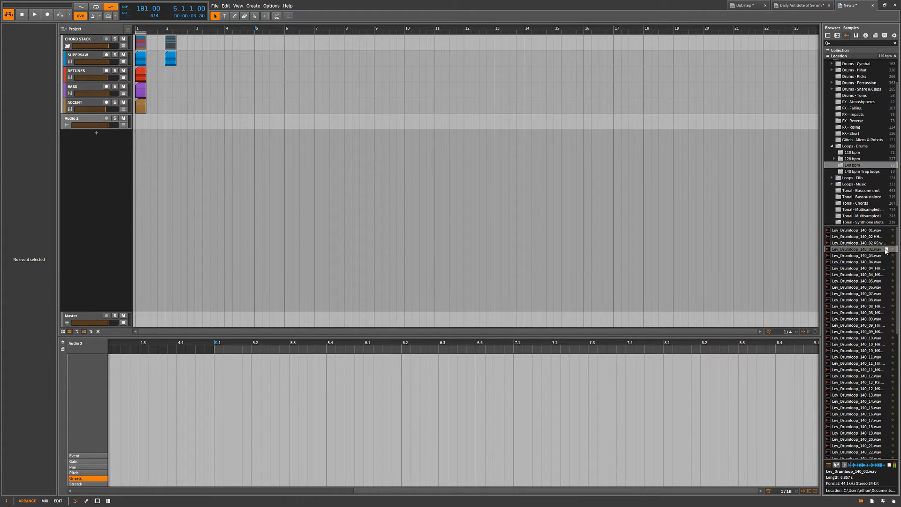
Place Lev_Drumloop_140_01.wav on a new track at bar 4 and play it.
left_click_drag(878, 231, 226, 119)
left_click(227, 119)
key("space")
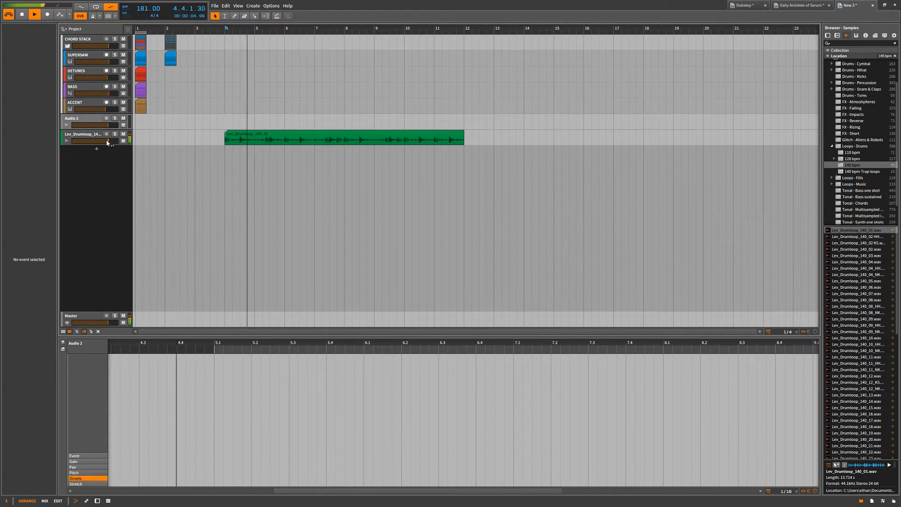
Set the project tempo to 140 BPM.
double_click(146, 7)
type("140")
key("Return")
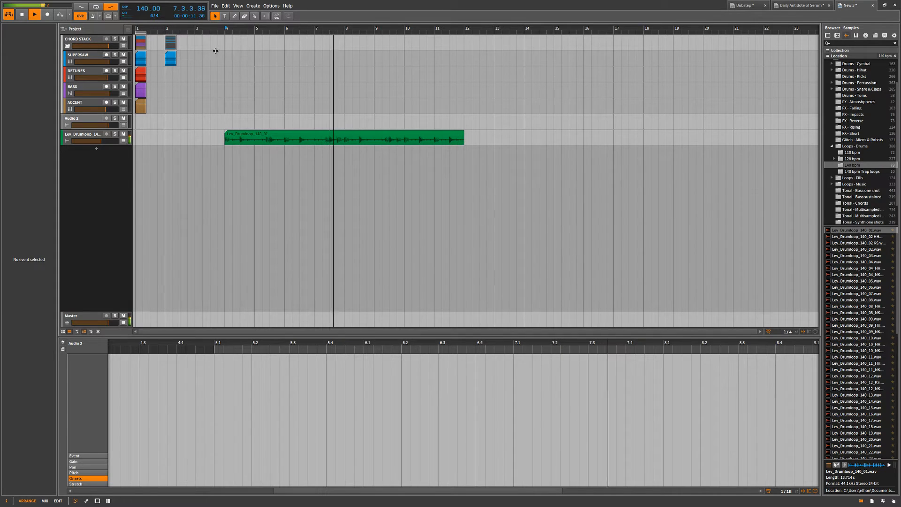
Select the drum loop clip and play it from bar 4 to hear it at the project tempo.
left_click(301, 139)
key("space")
key("space")
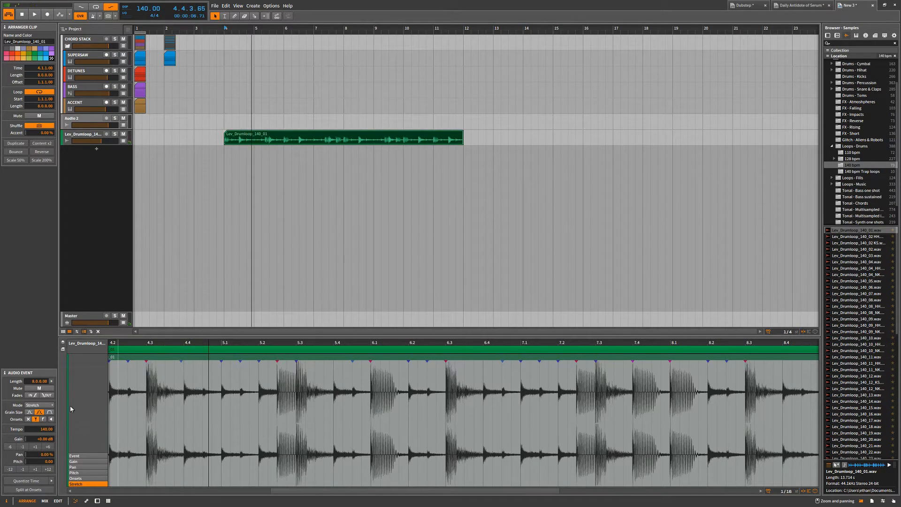
key("space")
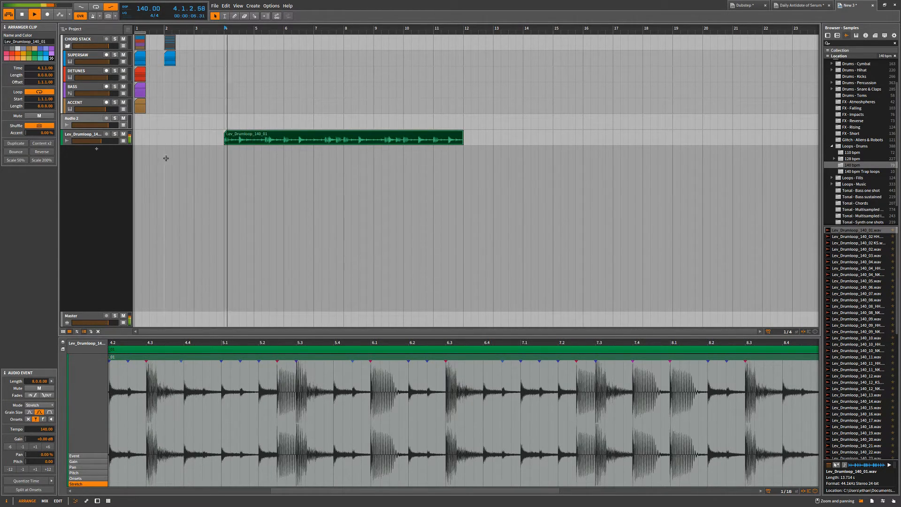
key("space")
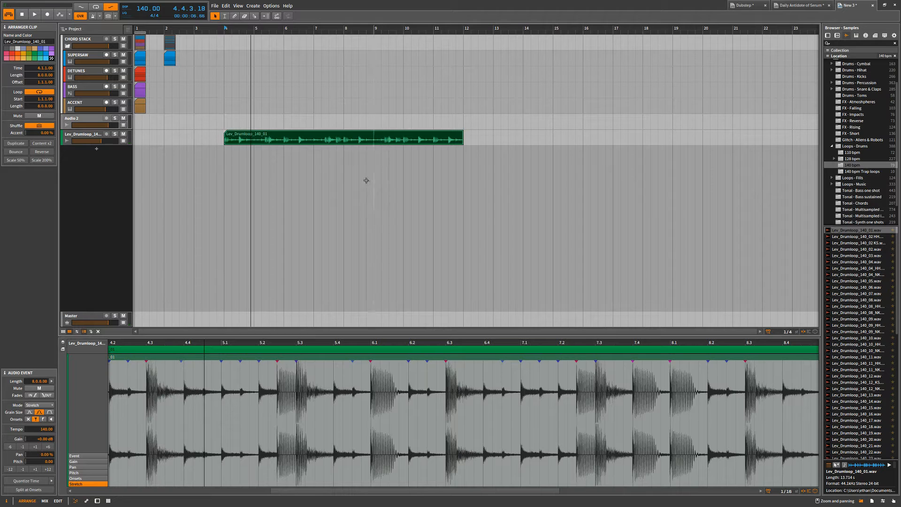
Extend the drum loop clip to bar 18 and move the play start to bar 12, then back to bar 4.
scroll(362, 184, "down", 2)
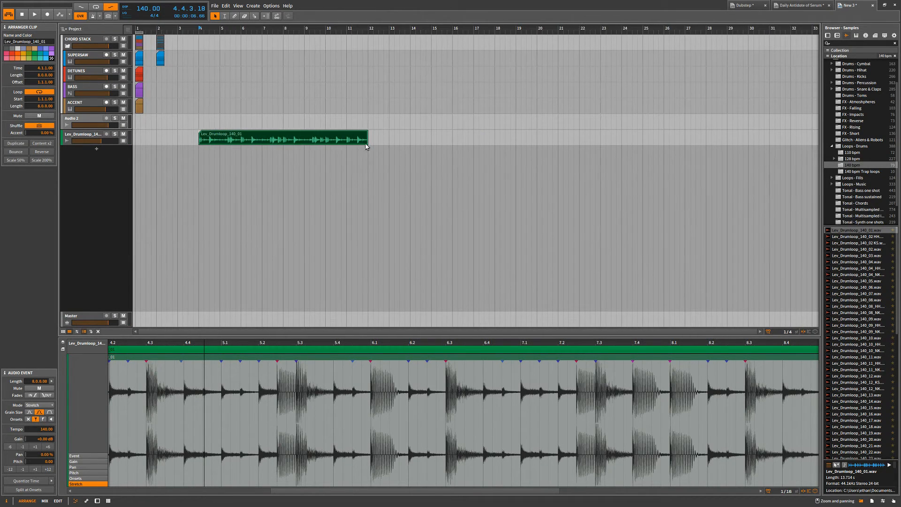
left_click_drag(368, 139, 493, 162)
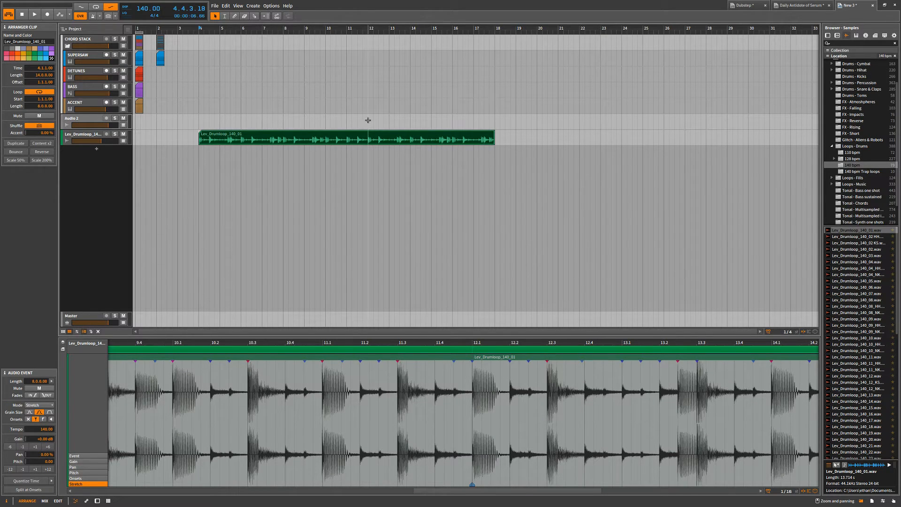
mouse_move(367, 116)
left_mouse_down()
mouse_move(369, 164)
mouse_move(364, 75)
left_mouse_up()
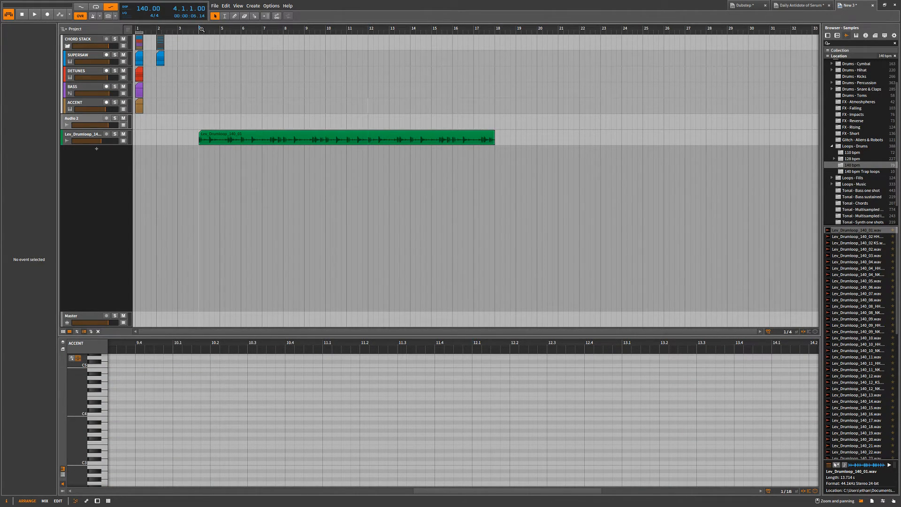
left_click(368, 29)
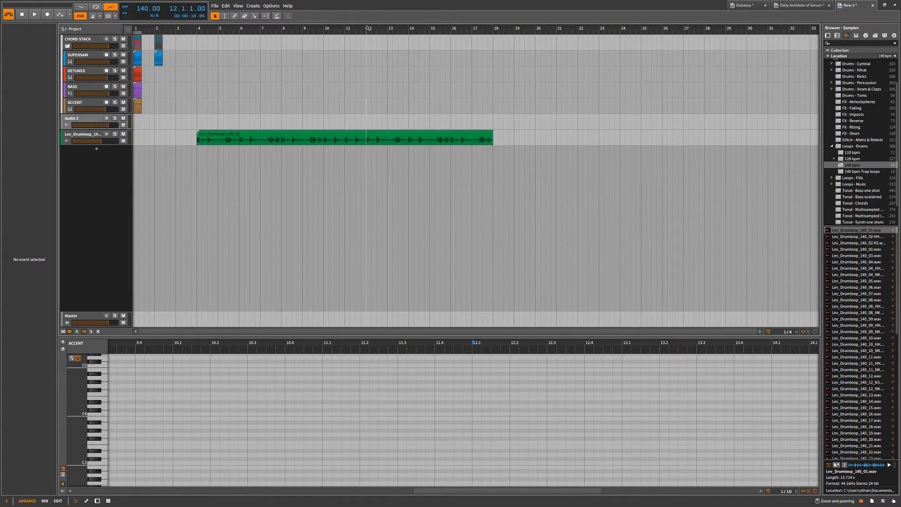
left_click(200, 28)
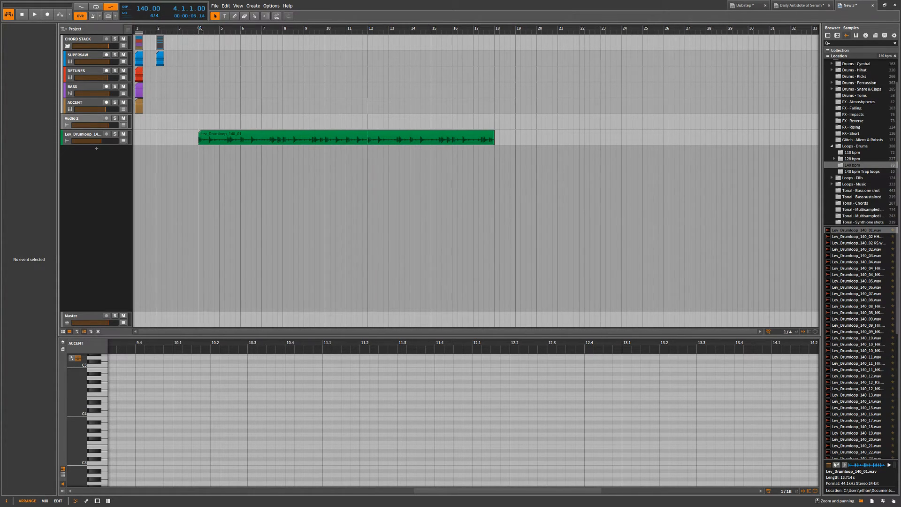
Extend the drum loop clip to a length of 26 bars and play it from bar 4, then from bar 11.
left_click_drag(493, 138, 753, 138)
key("space")
scroll(331, 183, "down", 4)
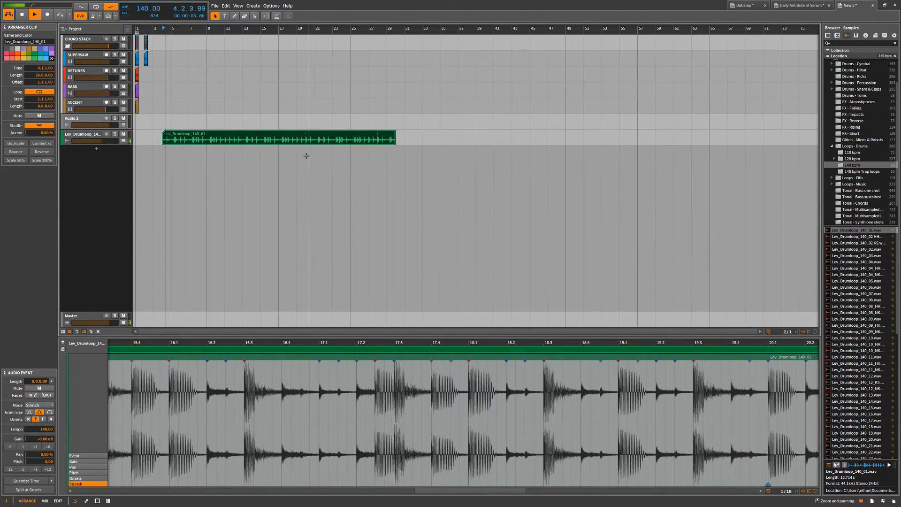
left_click(225, 86)
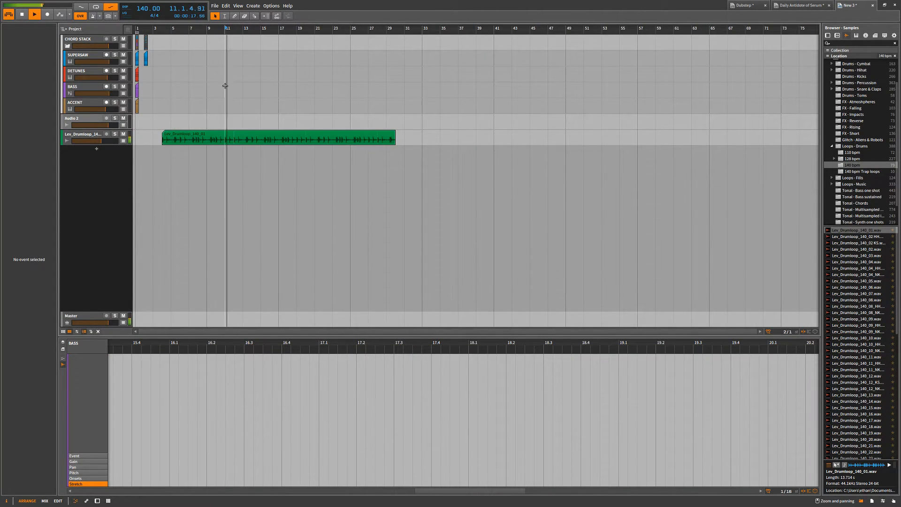
key("space")
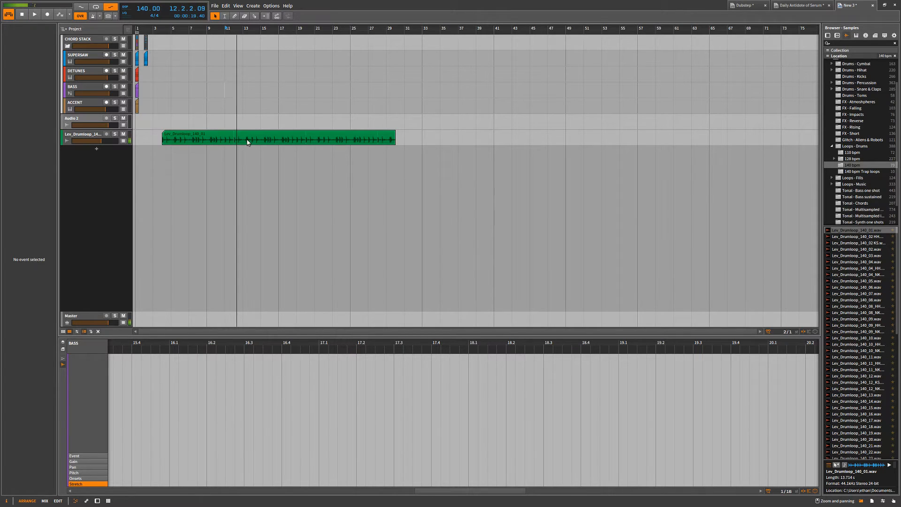
Toggle Loop off for the drum loop clip, then delete the clip and its track.
right_click(247, 140)
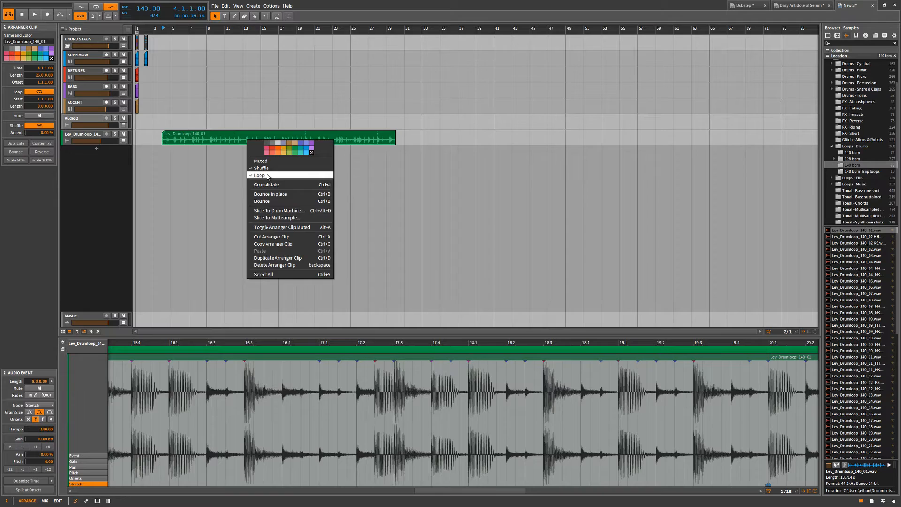
left_click(268, 176)
key("BackSpace")
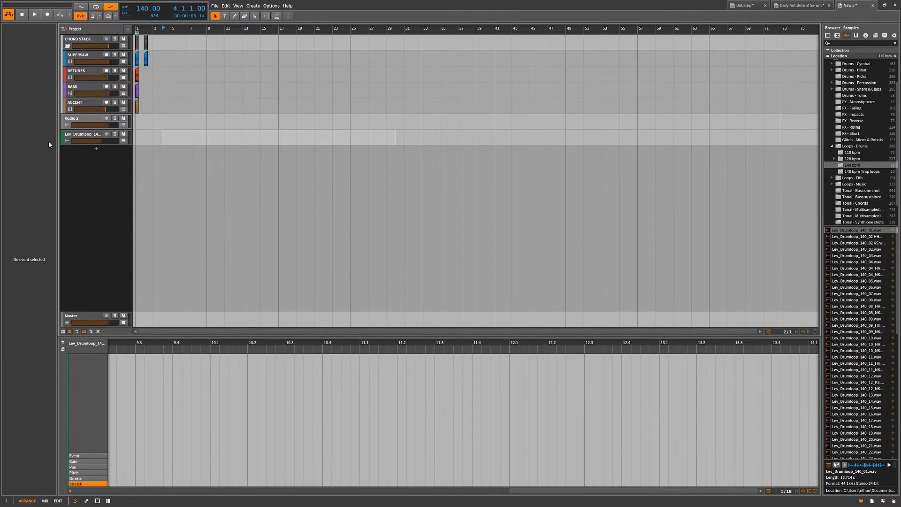
left_click(72, 138)
key("BackSpace")
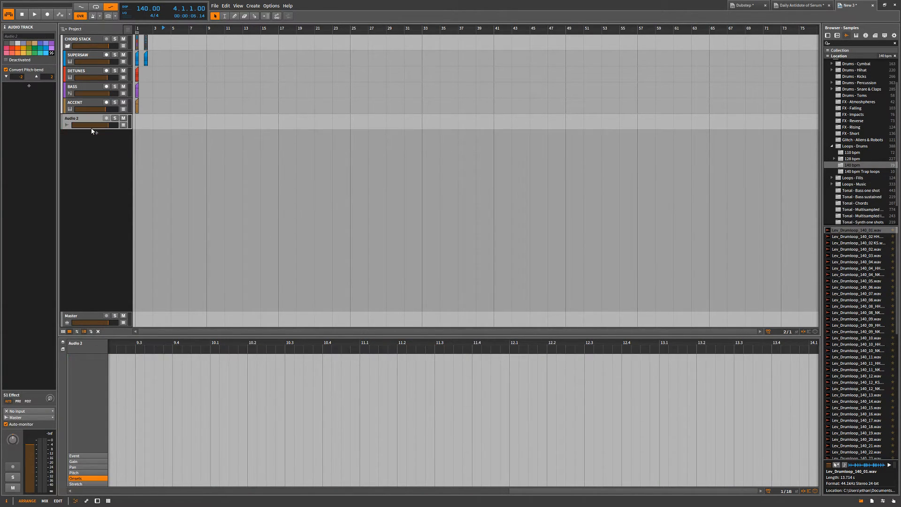
Add an instrument track below Audio 2 and load Battery 4 onto it.
left_click(96, 134)
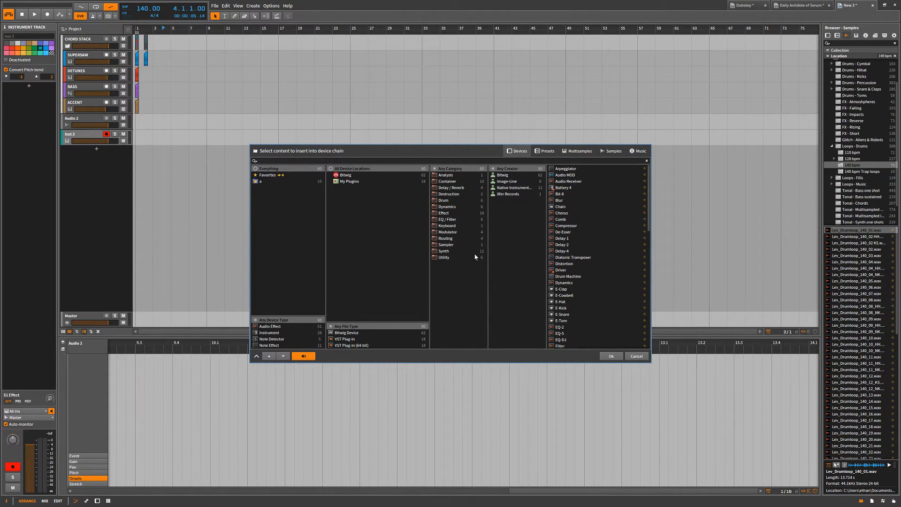
key("Escape")
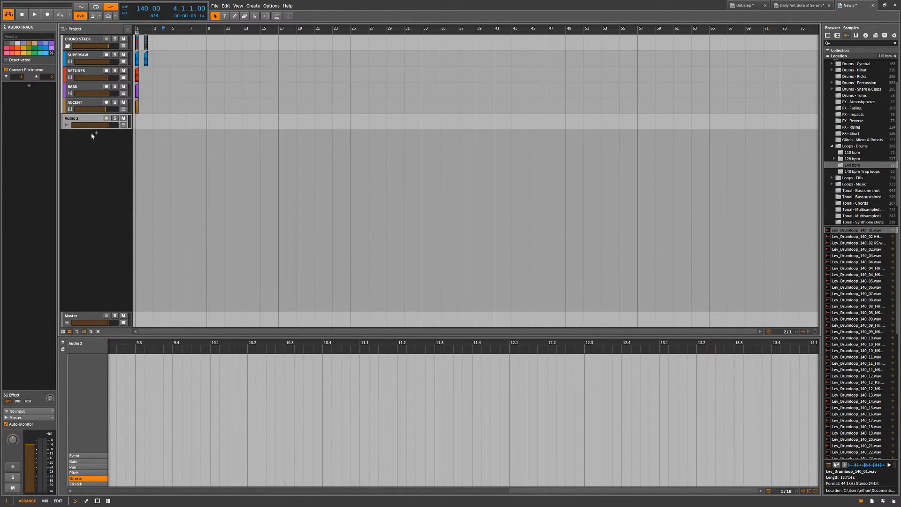
left_click(97, 133)
type("bat")
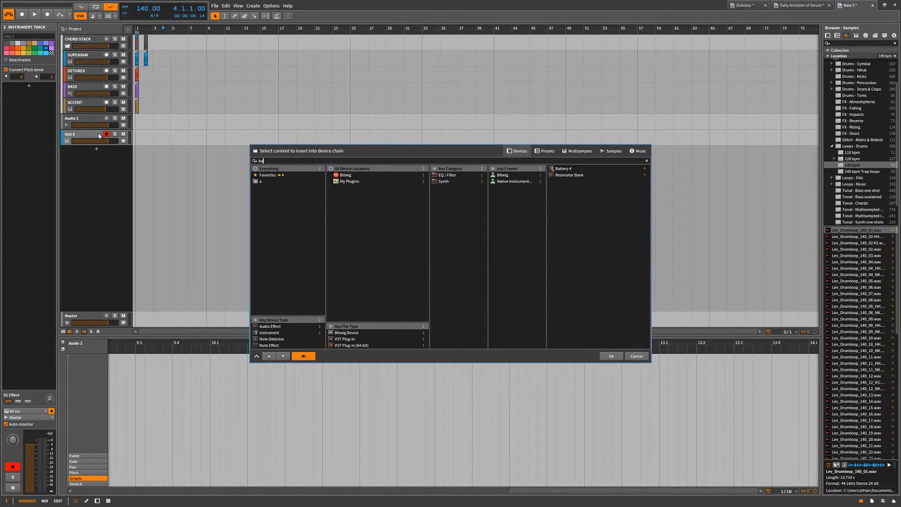
double_click(562, 169)
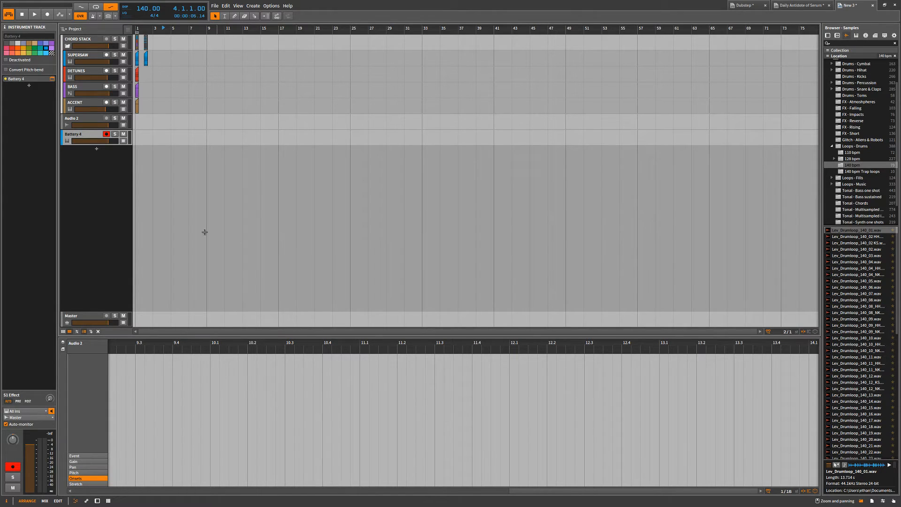
Open the Battery 4 device's plug-in window, move it clear over the arranger, and view its Files and Library pages.
left_click(33, 80)
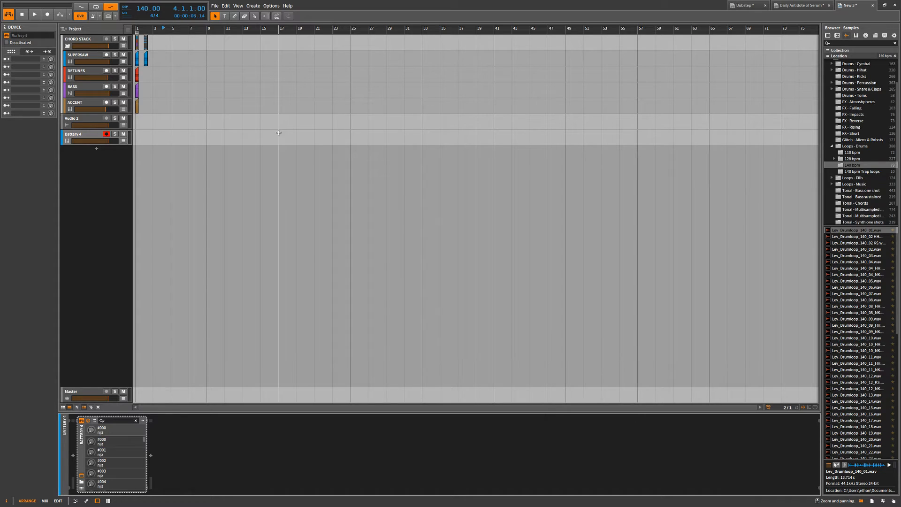
left_click(90, 136)
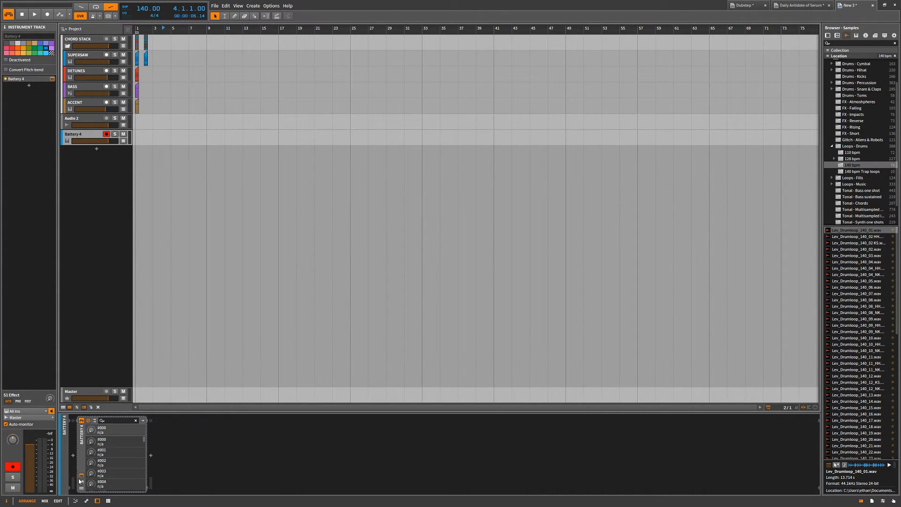
left_click(80, 477)
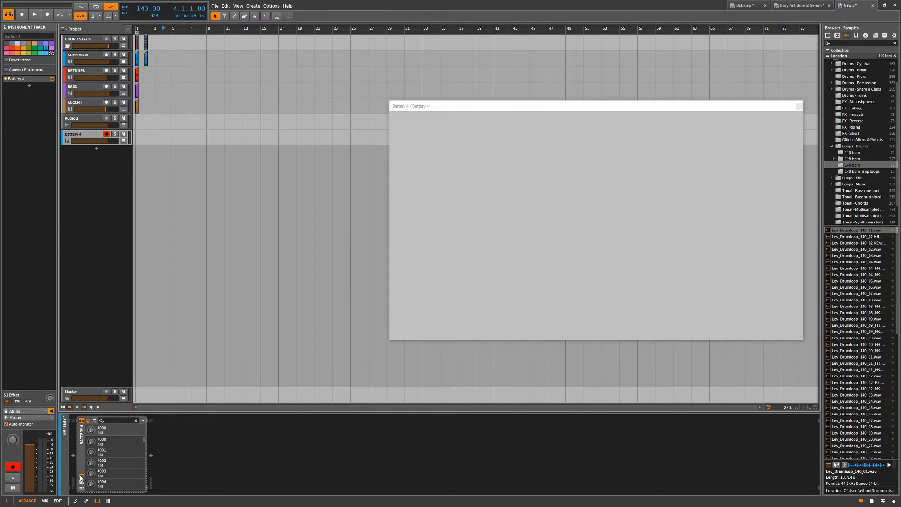
left_click(492, 257)
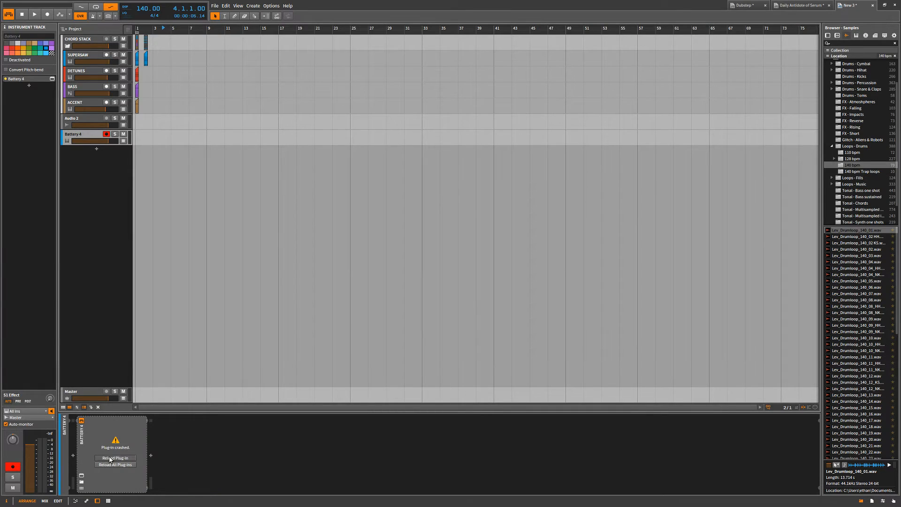
left_click(82, 478)
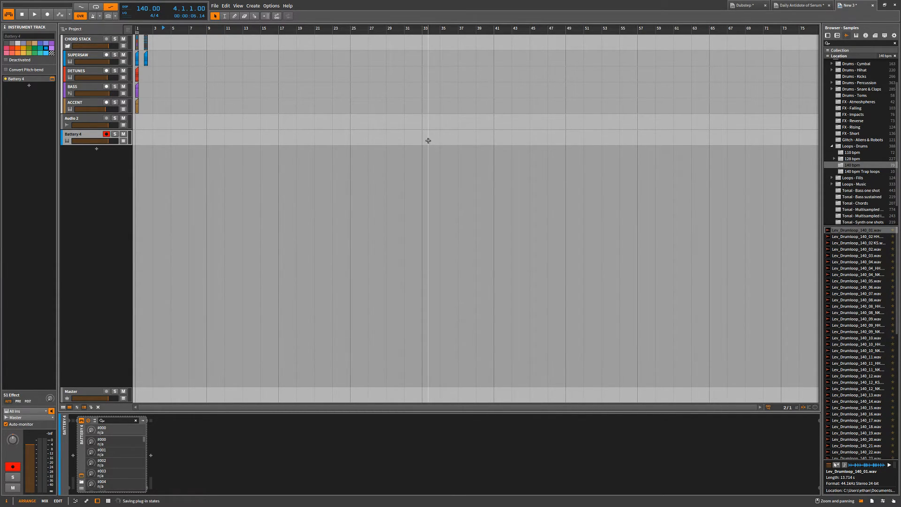
left_click_drag(477, 103, 332, 80)
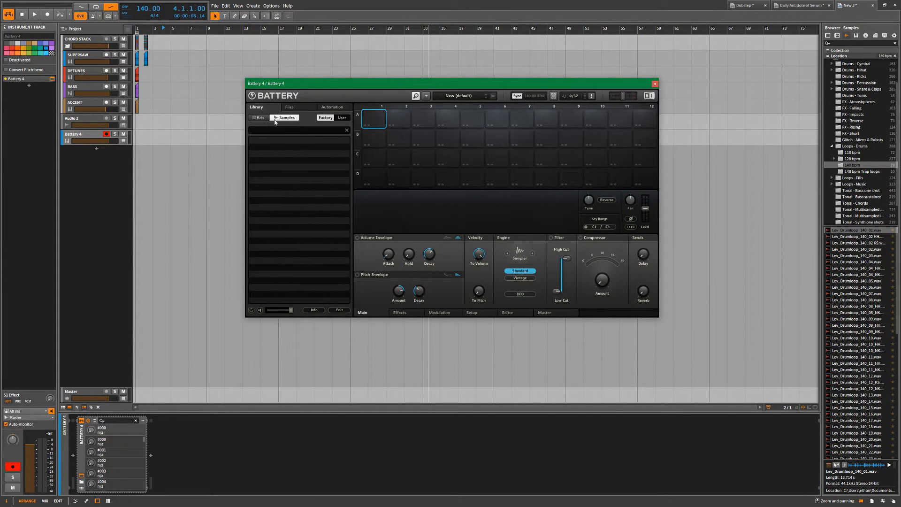
left_click(289, 107)
left_click(257, 107)
Load the samples Lev_Drumloop_128_001 through 029 from the 128 bpm folder into Battery's cells, starting at A1.
left_click(851, 262)
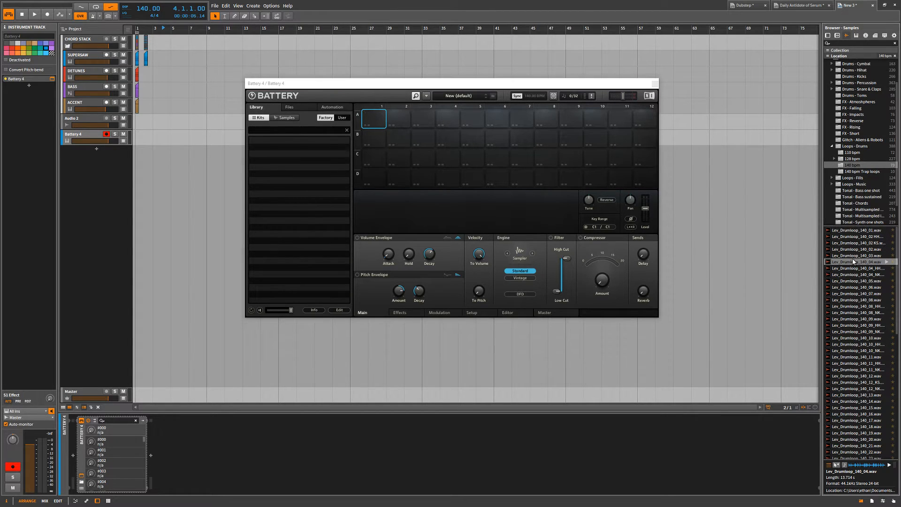
left_click(862, 159)
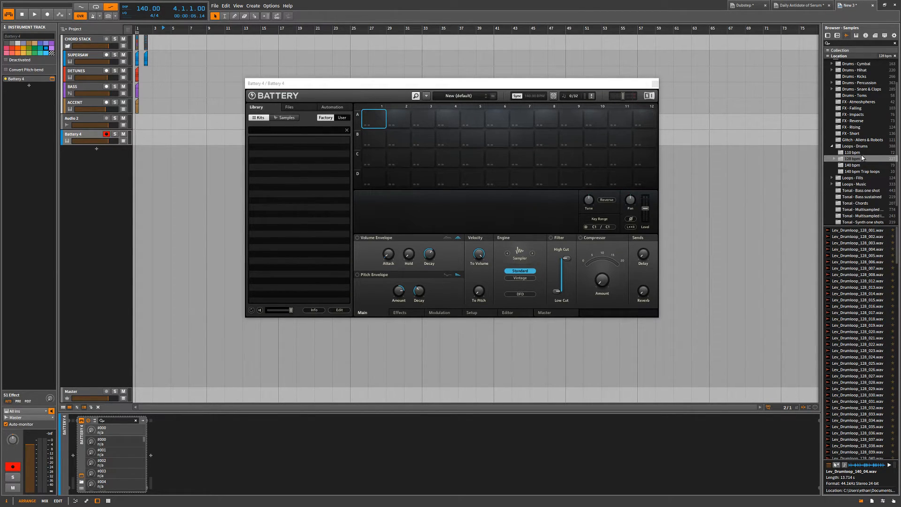
left_click(864, 231)
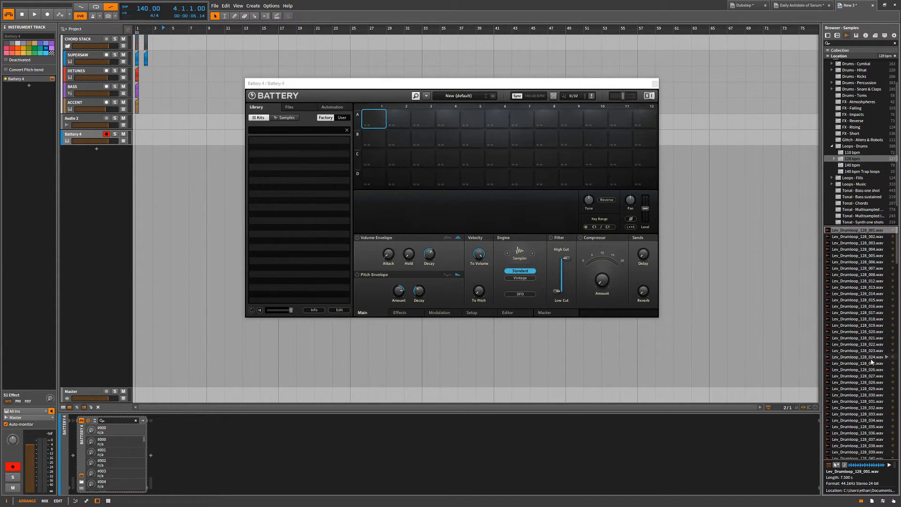
left_click(868, 388, "shift")
left_click_drag(868, 313, 373, 120)
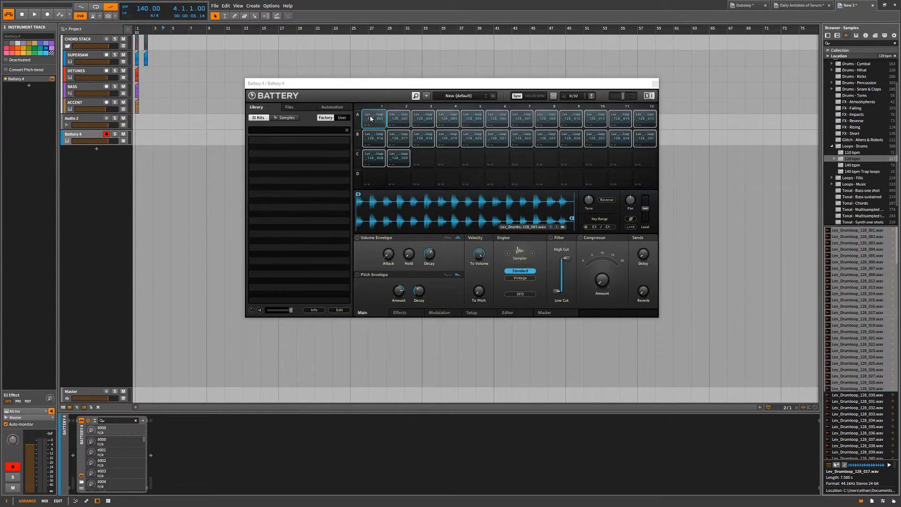
Audition a range of the loaded drum loops by triggering cells across Battery's rows A, B and C.
left_click(381, 119)
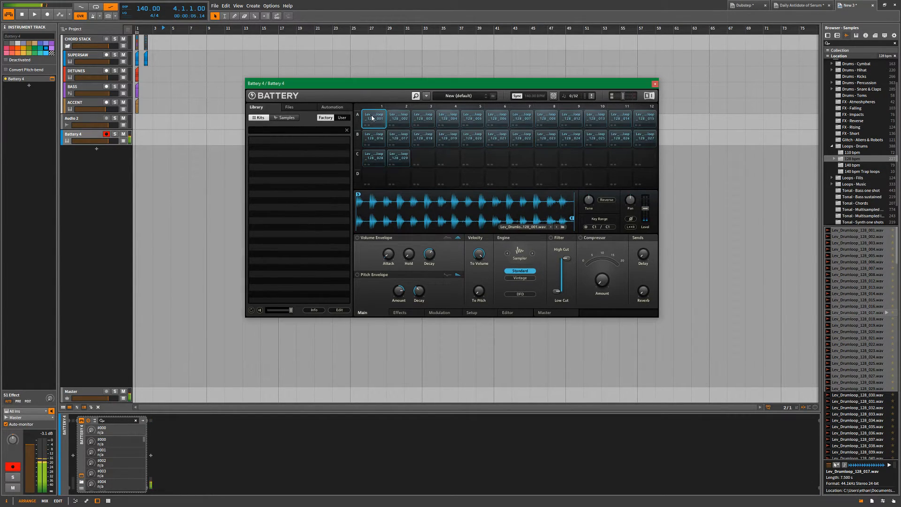
left_click(396, 120)
left_click(397, 141)
left_click(378, 140)
left_click(380, 160)
left_click(399, 162)
left_click(423, 139)
left_click(424, 119)
left_click(448, 118)
left_click(448, 139)
left_click(497, 140)
left_click(480, 118)
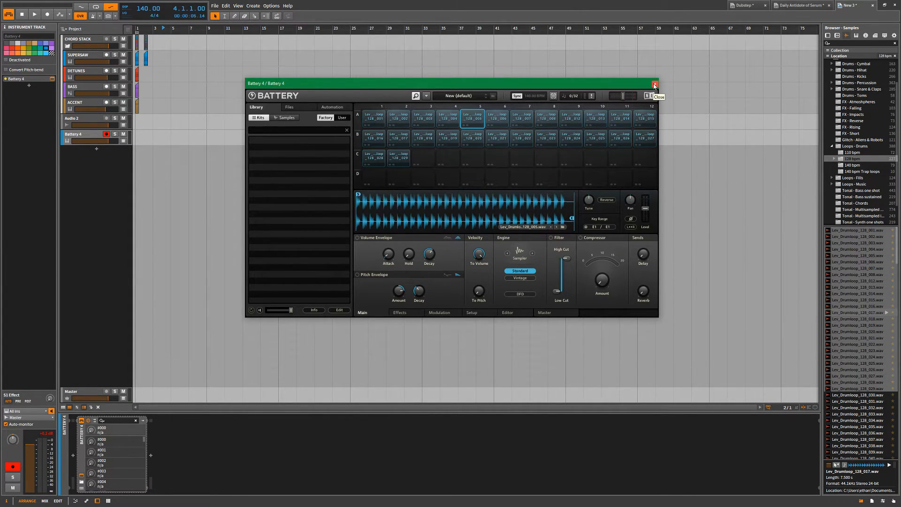
Reposition the Battery window, adjust cell A1's volume and pitch envelopes, and trigger the cell to hear them.
left_click_drag(655, 84, 633, 84)
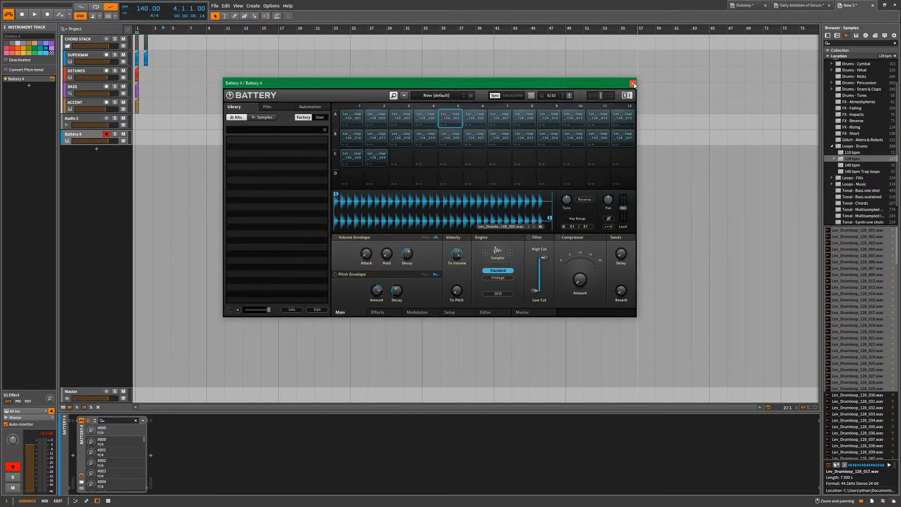
left_click(499, 137)
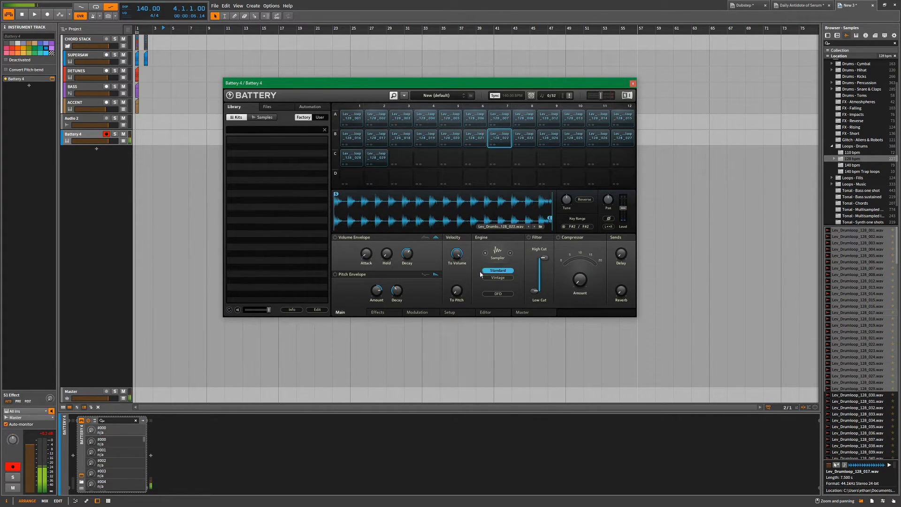
left_click(355, 123)
left_click_drag(366, 253, 366, 204)
left_click_drag(387, 254, 387, 228)
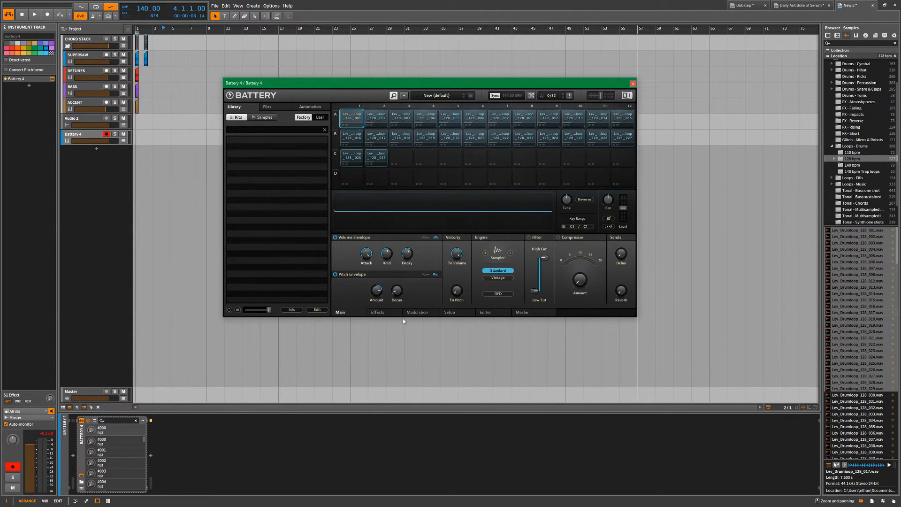
left_click_drag(393, 286, 391, 293)
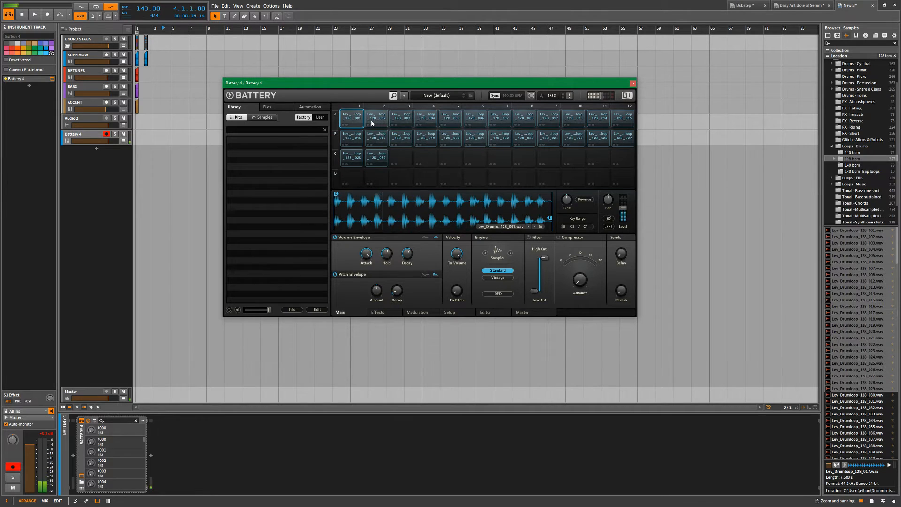
left_click_drag(413, 262, 387, 321)
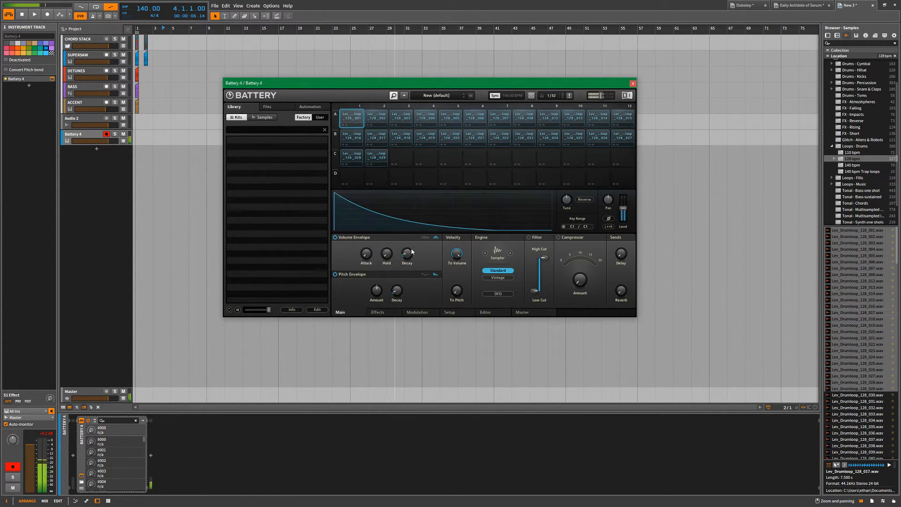
left_click(348, 115)
Start playback and repeatedly close and reopen the Battery 4 plug-in window, leaving it closed.
key("space")
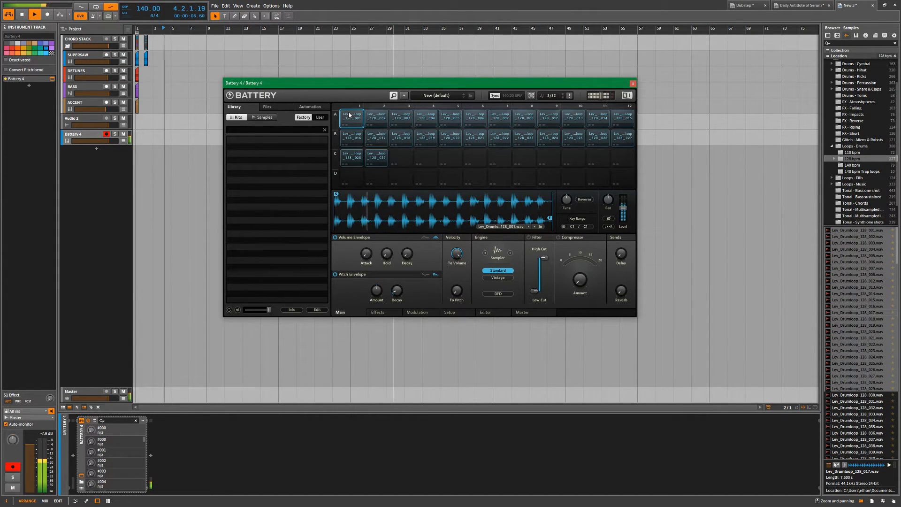
left_click(632, 83)
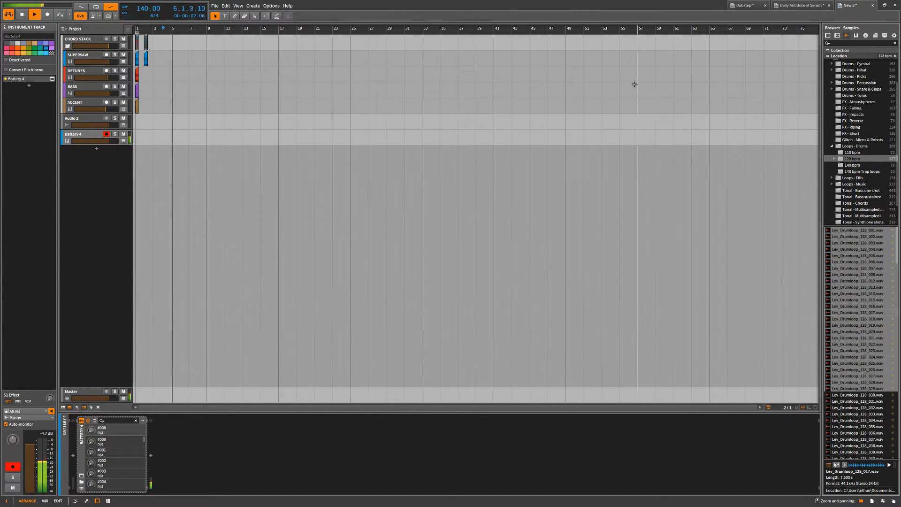
left_click(82, 478)
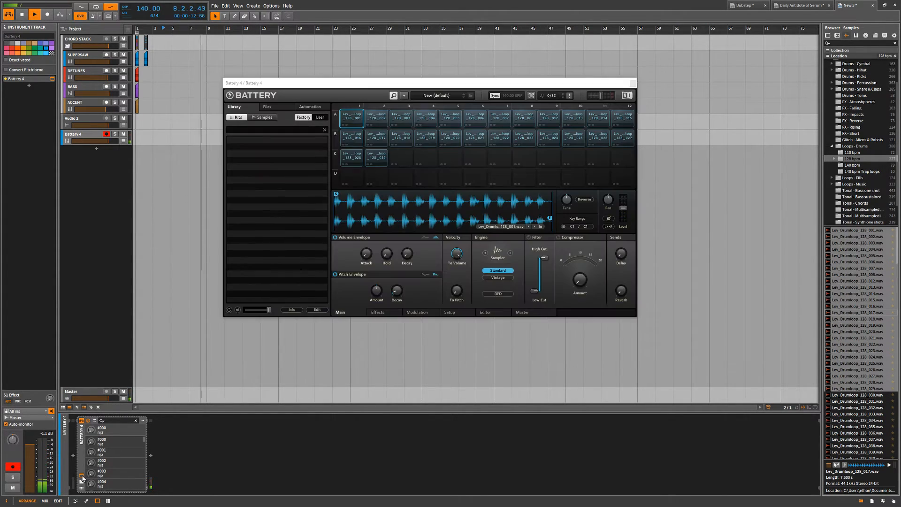
left_click(82, 477)
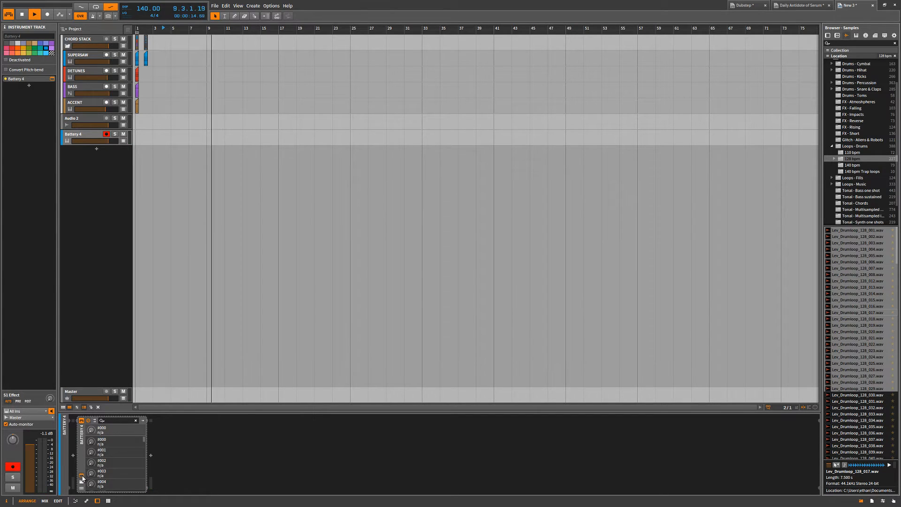
left_click(82, 478)
left_click(612, 84)
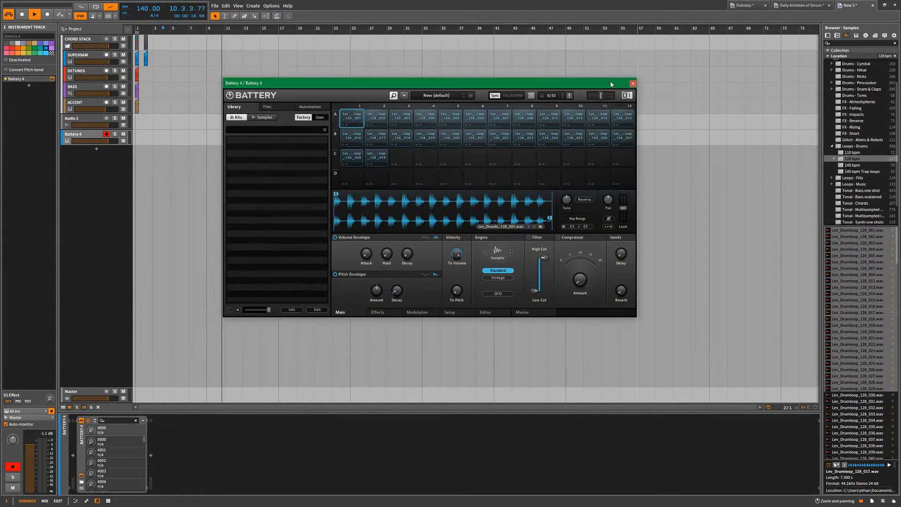
left_click(556, 156)
left_click(632, 83)
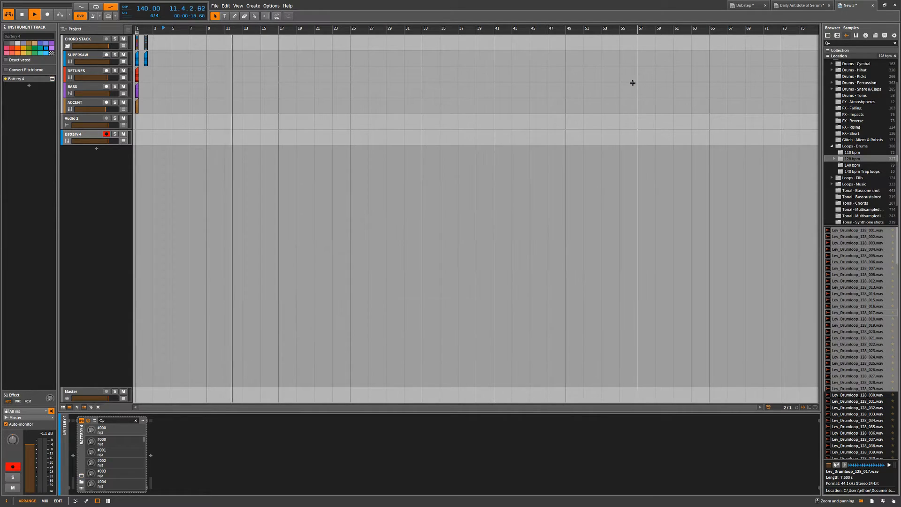
Select the Battery 4 device and stop playback, opening and closing its plug-in window once more.
left_click(81, 438)
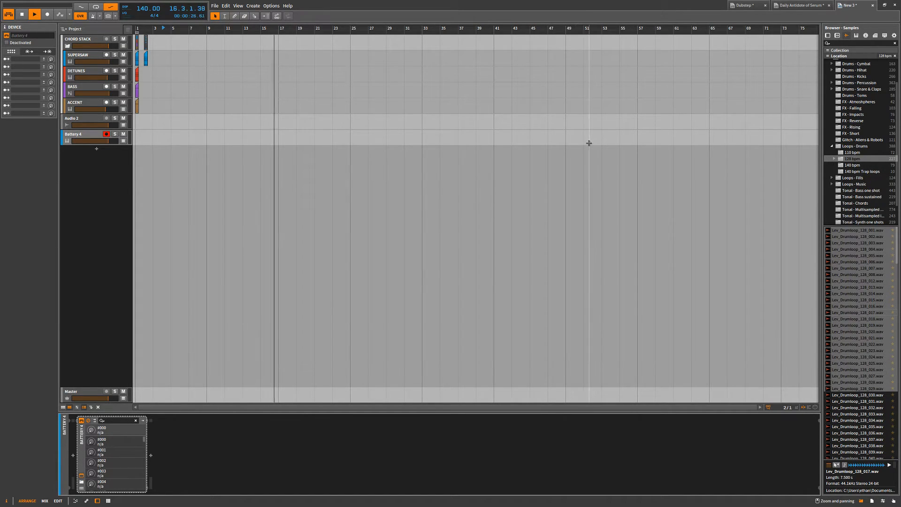
key("ctrl+alt+p")
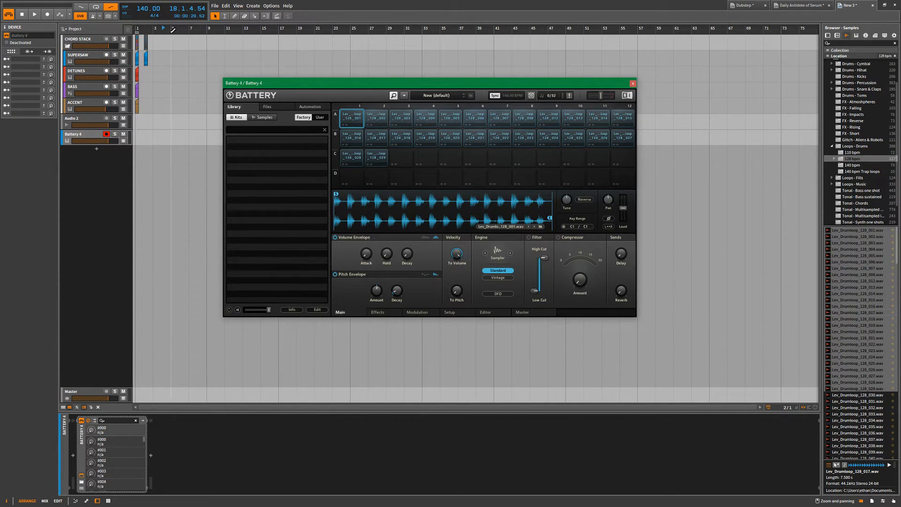
left_click(117, 9)
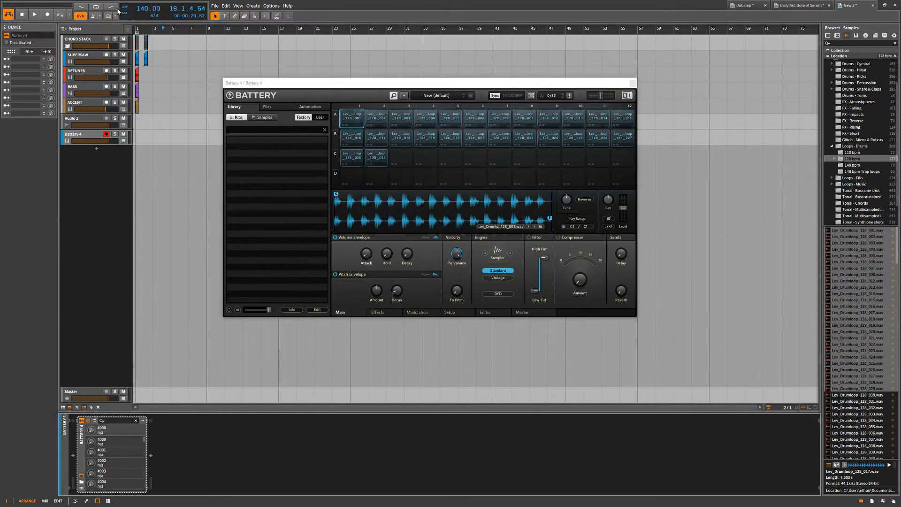
left_click(631, 83)
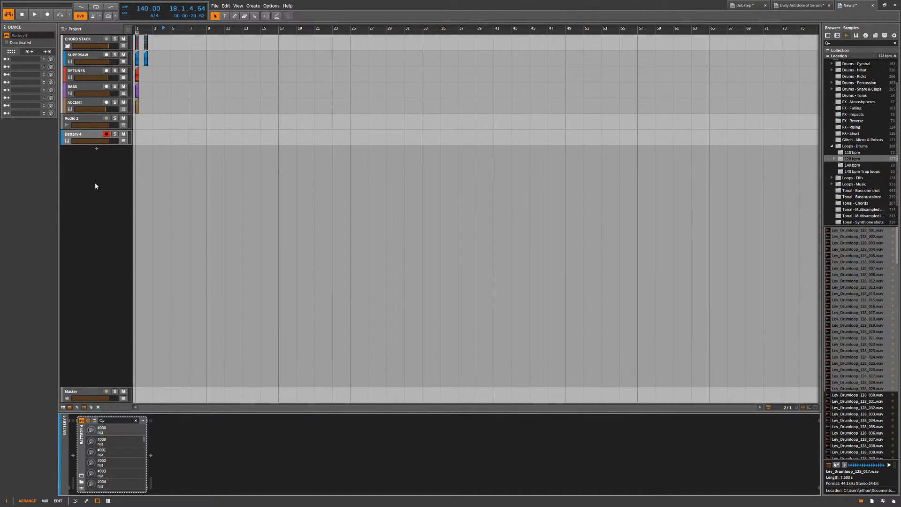
Delete the Battery 4 track, add a new instrument track with Battery 4 in its place, and close the plug-in window.
left_click(81, 143)
key("Delete")
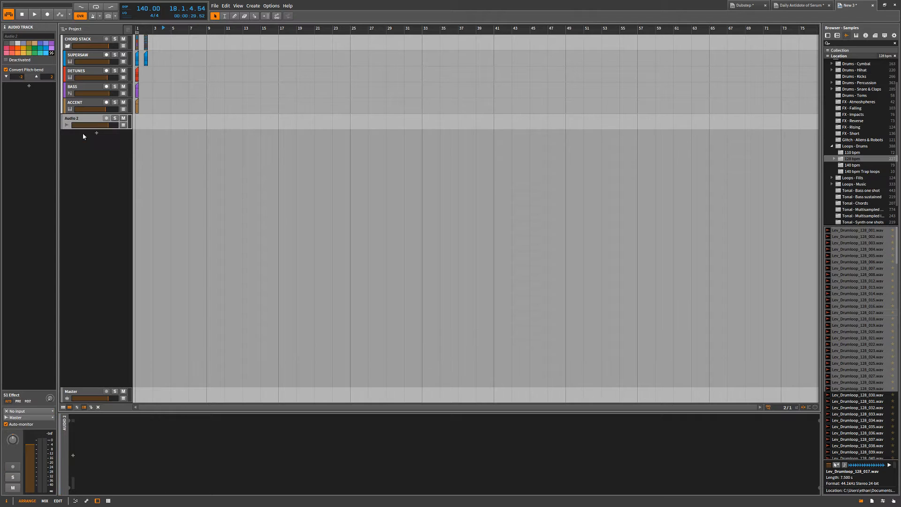
key("ctrl+t")
type("bat")
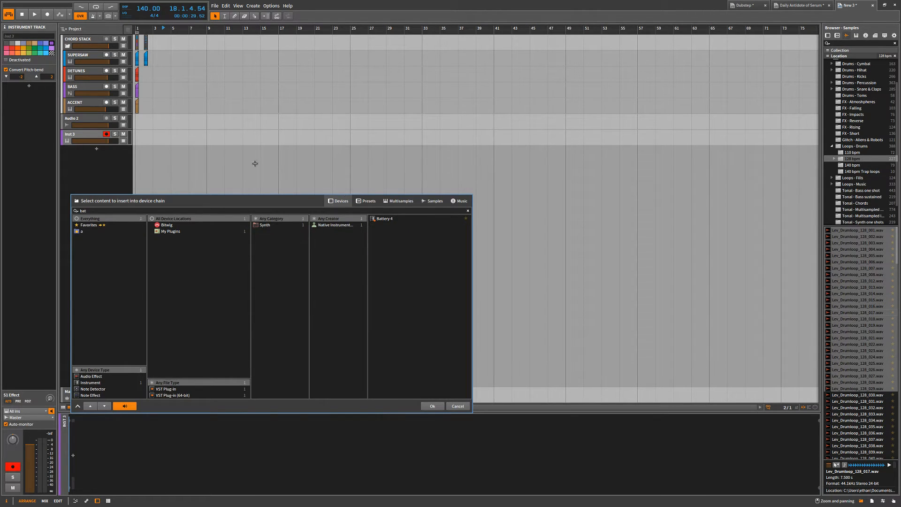
double_click(404, 221)
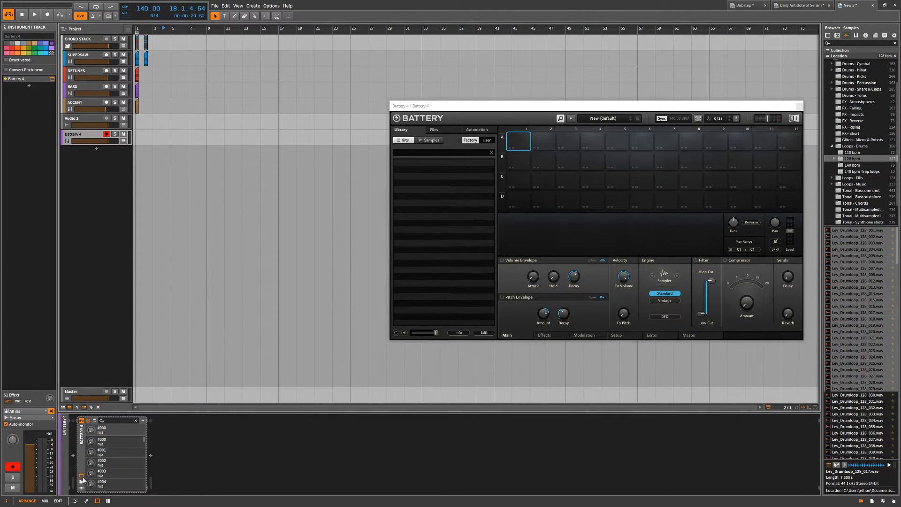
left_click(81, 477)
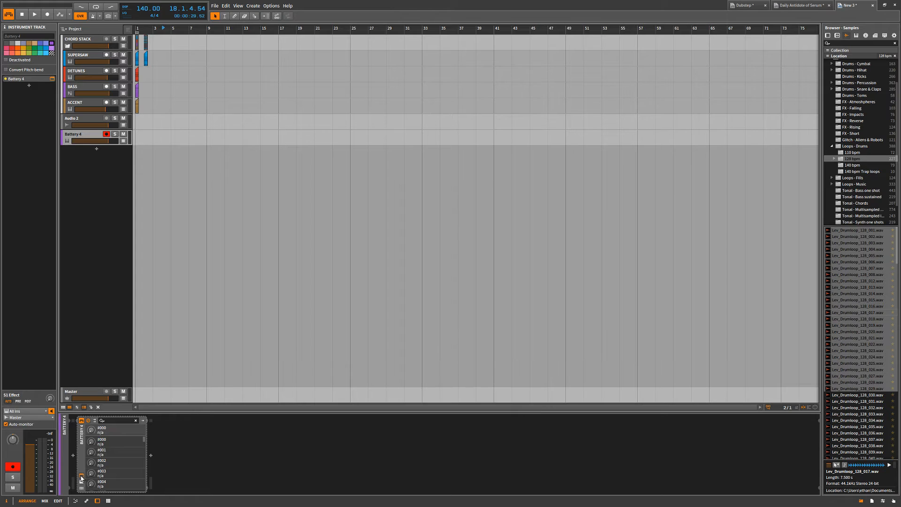
Open and close the Battery 4 plug-in window several times from its device, leaving the window open.
left_click(81, 476)
left_click(81, 477)
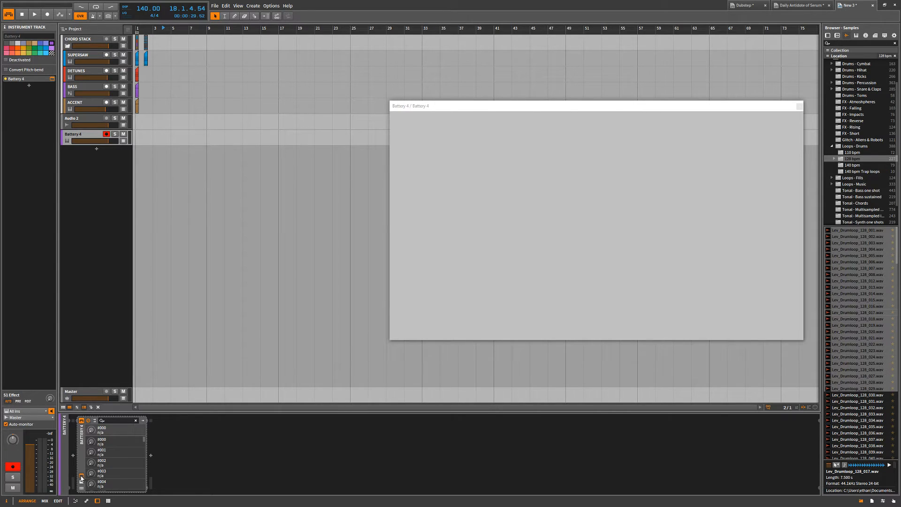
left_click(173, 448)
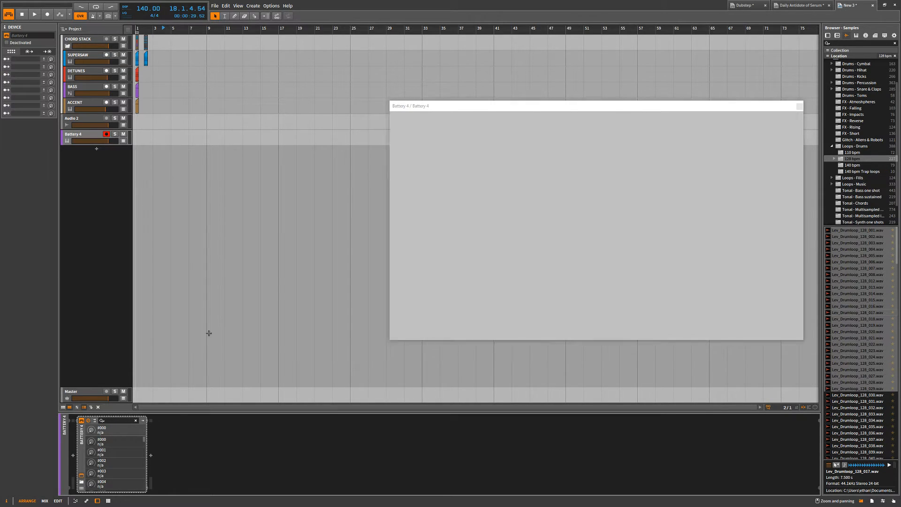
left_click(81, 476)
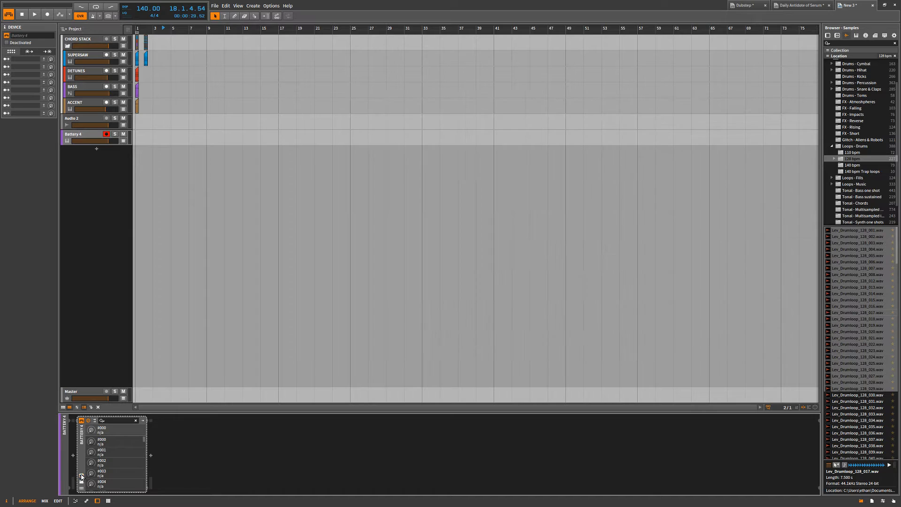
left_click(81, 476)
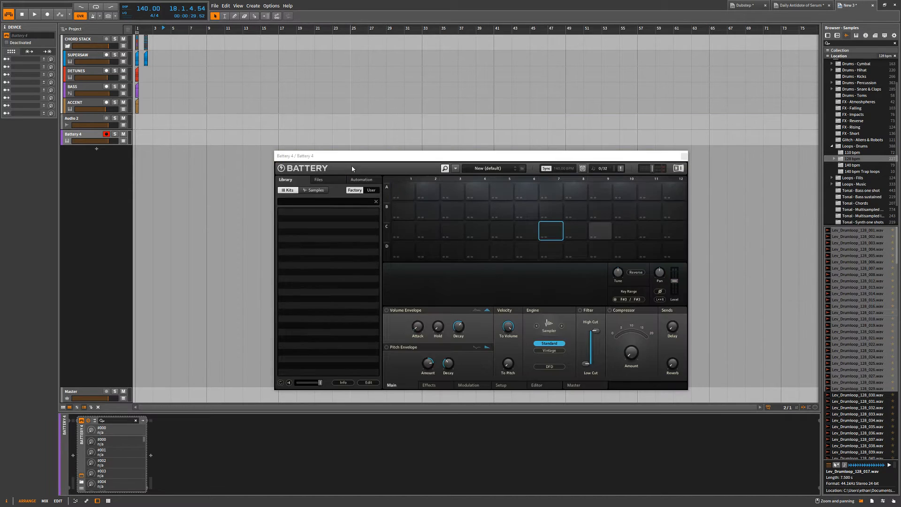
key("ctrl+t")
left_click(149, 481)
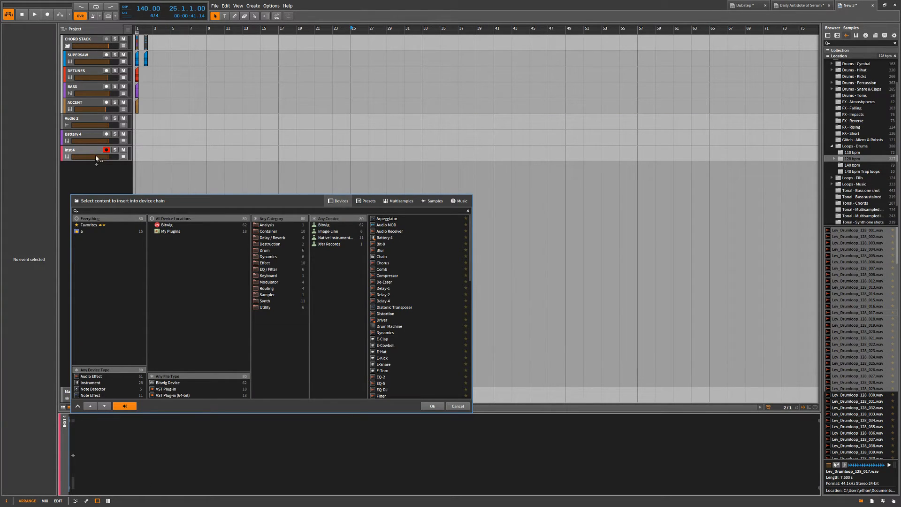
key("Escape")
Open the Battery 4 track's plug-in window, reposition it over the arranger, and select the Lev_Drumloop_128_001.wav sample.
left_click(52, 79)
left_click(52, 78)
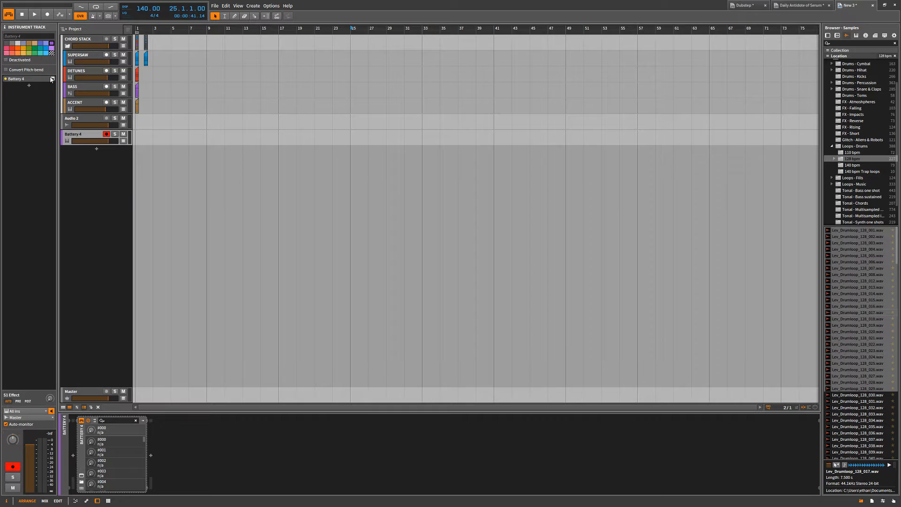
left_click_drag(494, 157, 417, 116)
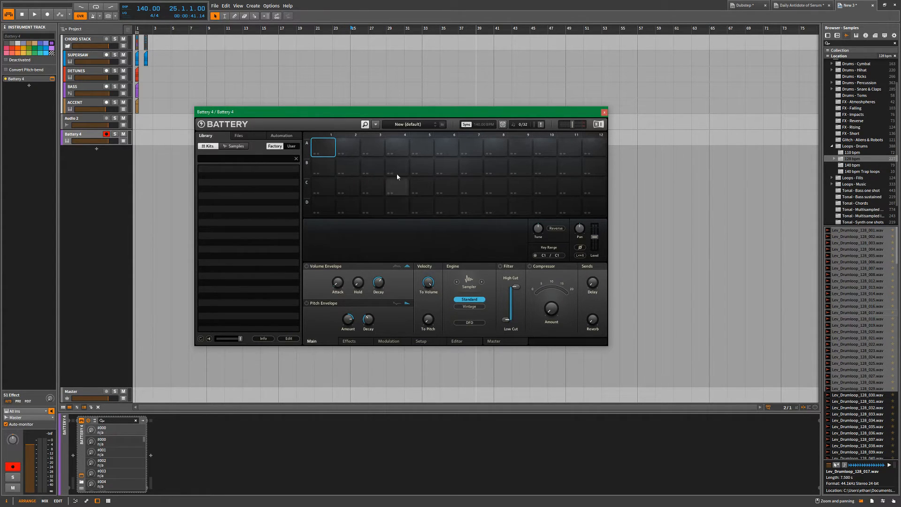
left_click_drag(412, 111, 475, 100)
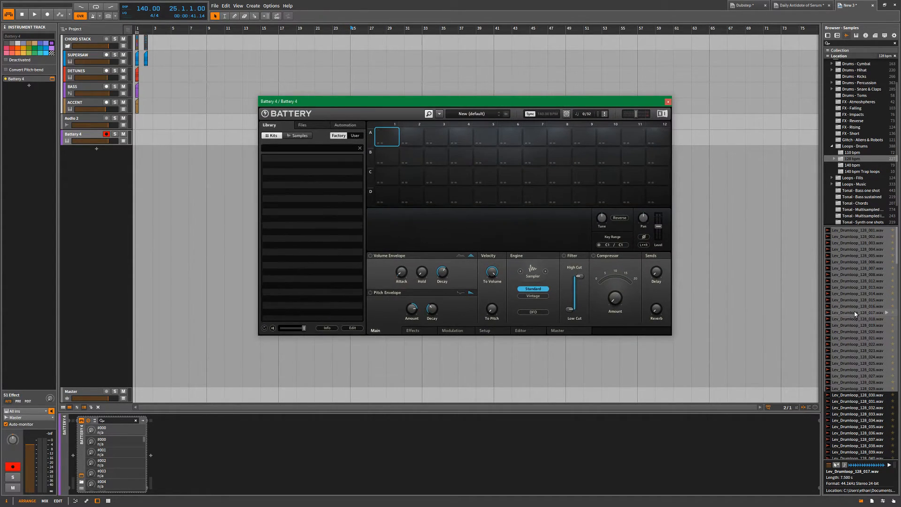
left_click(854, 231)
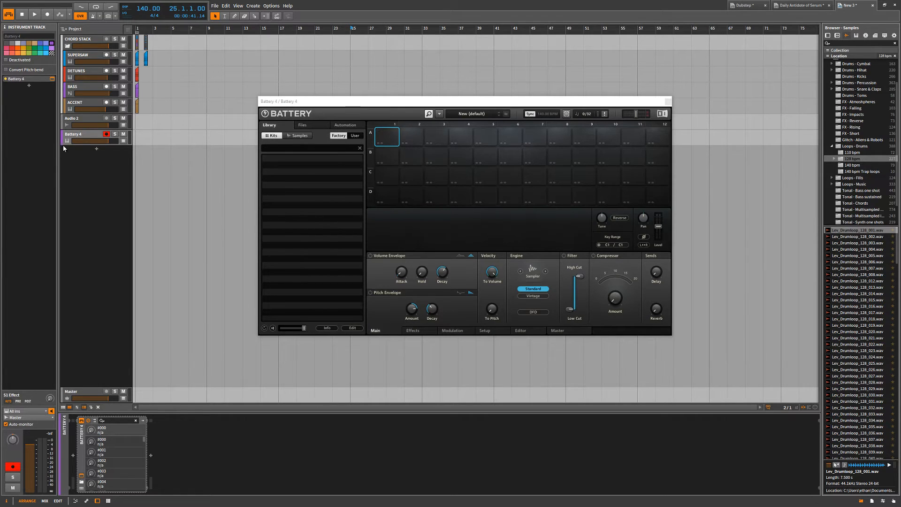
Delete the Battery 4 track and undo the deletion, twice in a row.
key("Delete")
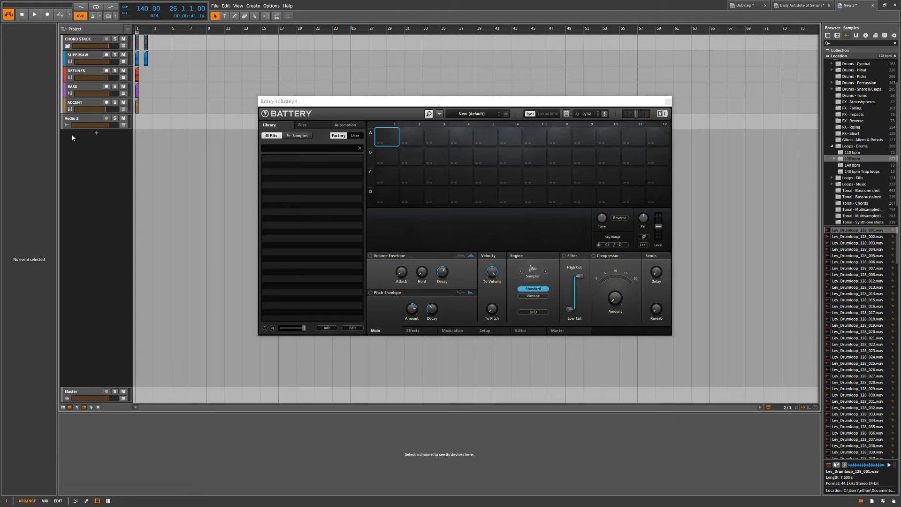
key("ctrl+z")
left_click(70, 136)
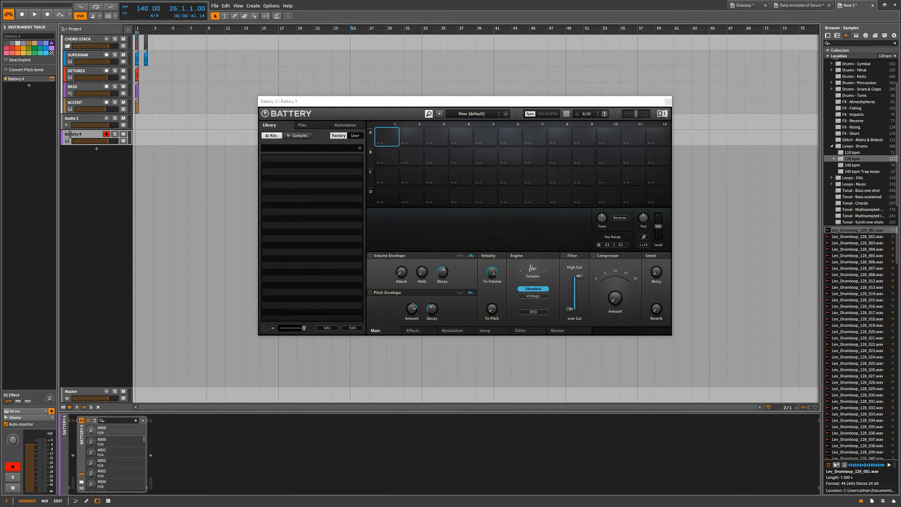
key("Delete")
key("ctrl+z")
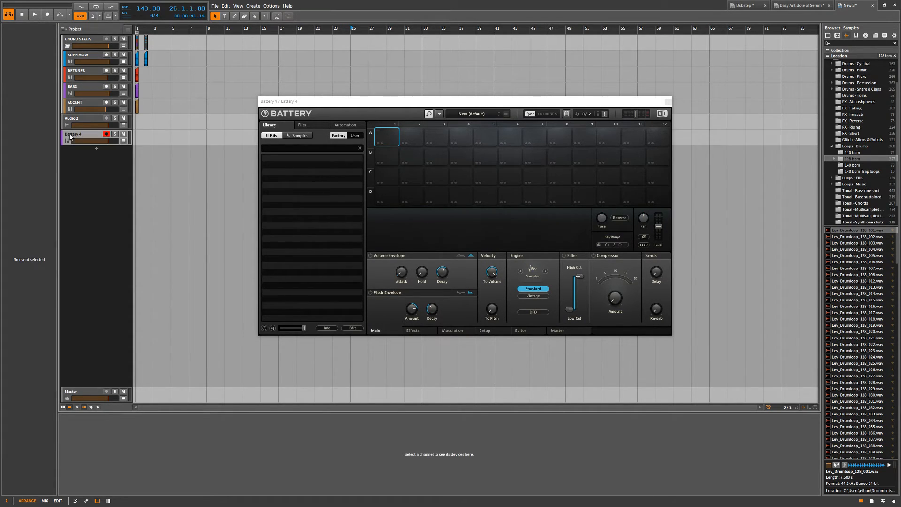
View the Battery 4 track's available commands, dismiss them, and close its plug-in window.
right_click(70, 136)
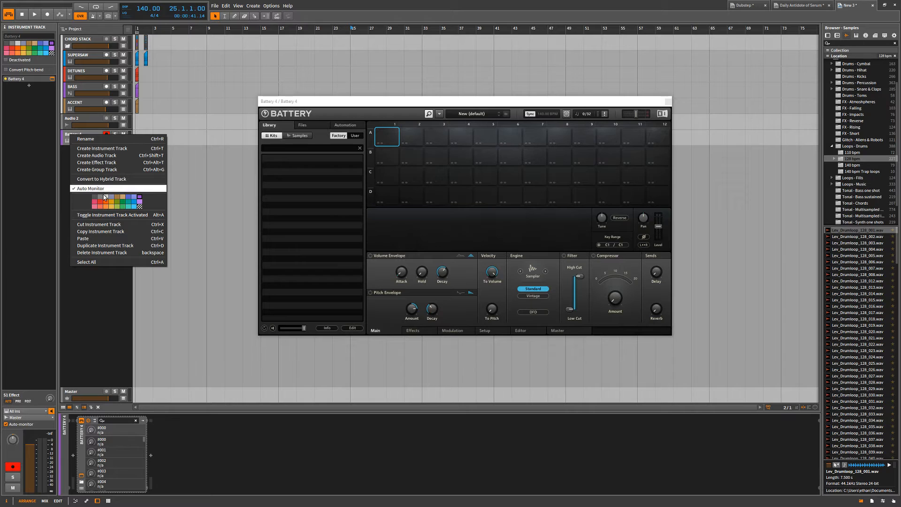
left_click(89, 137)
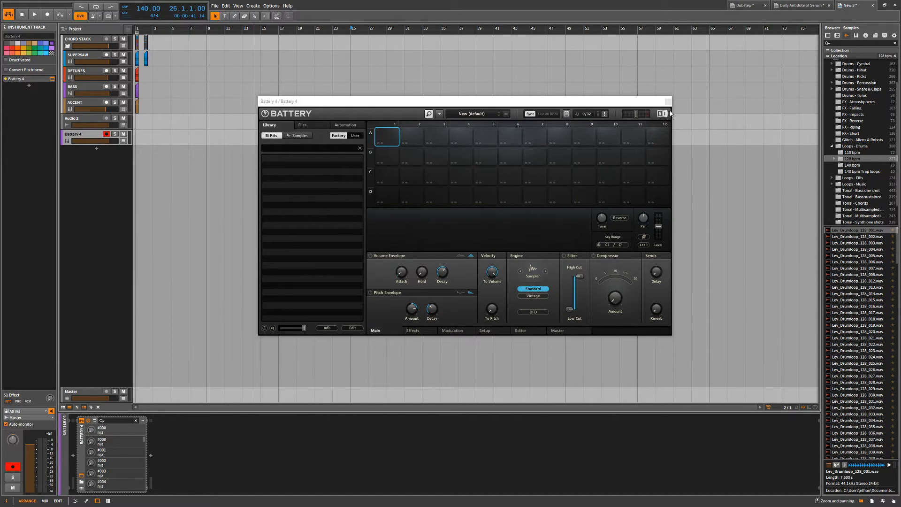
left_click(668, 101)
Delete the Audio 2 track and undo the deletion.
left_click(88, 118)
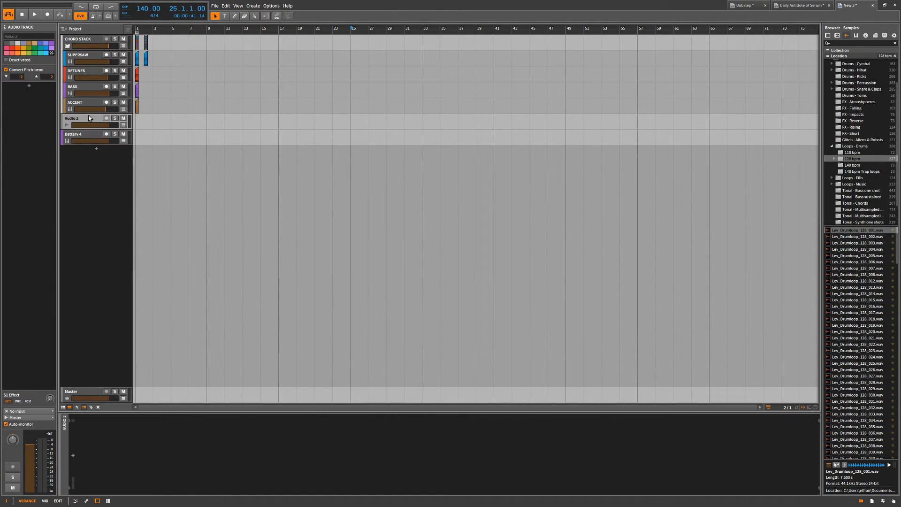
key("Delete")
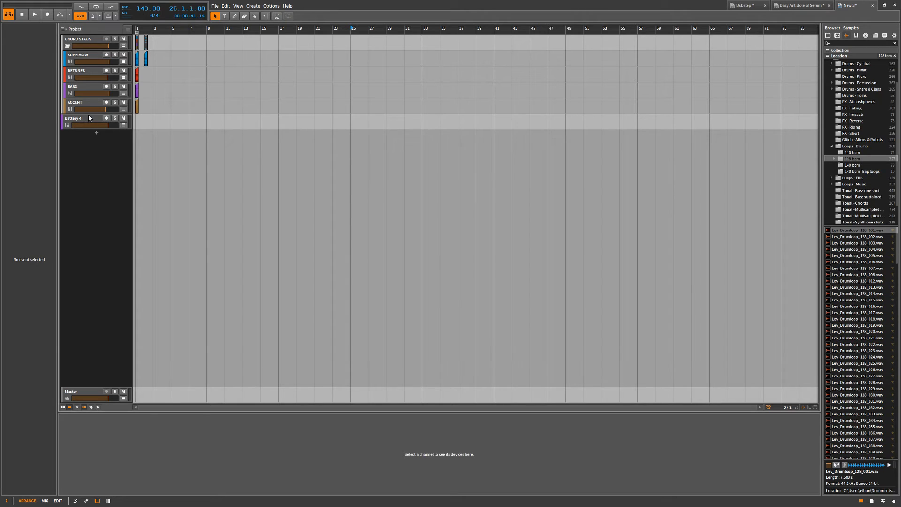
key("ctrl+z")
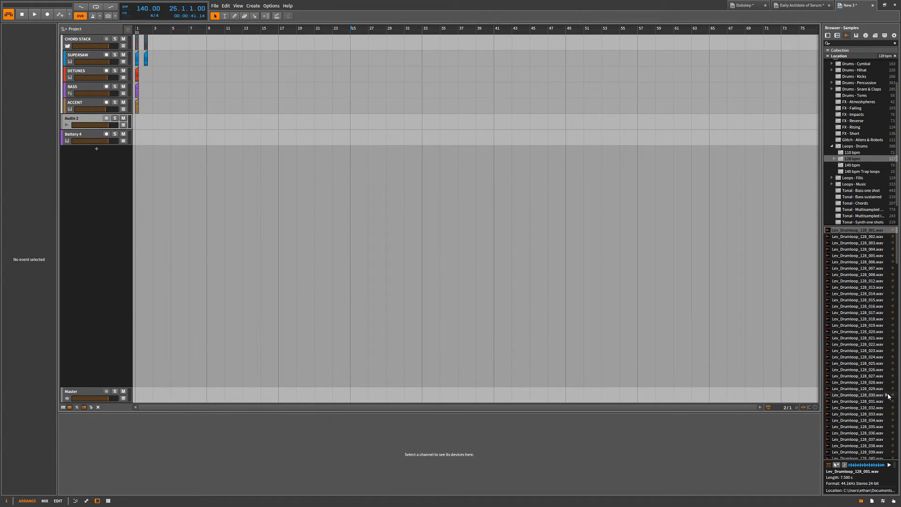
key("alt+2")
key("alt+1")
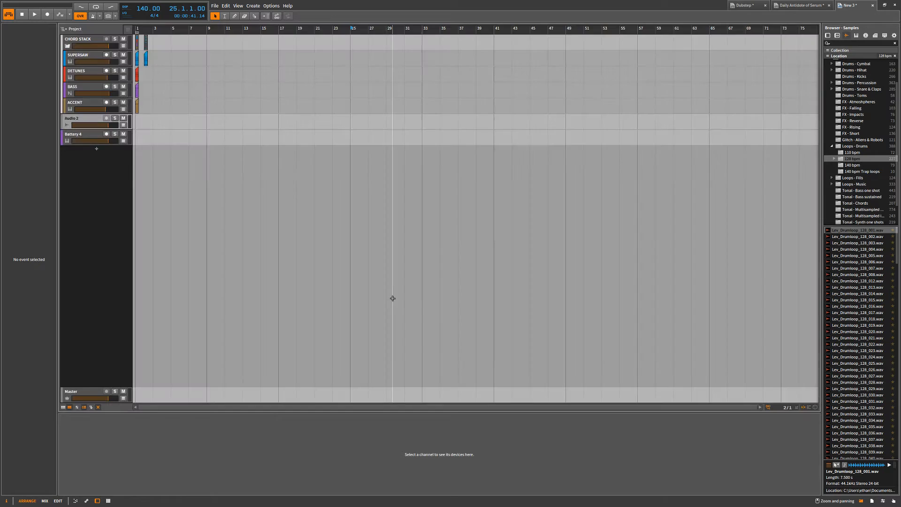
Toggle the Battery 4 track between deactivated and activated several times, leaving it activated.
left_click(92, 136)
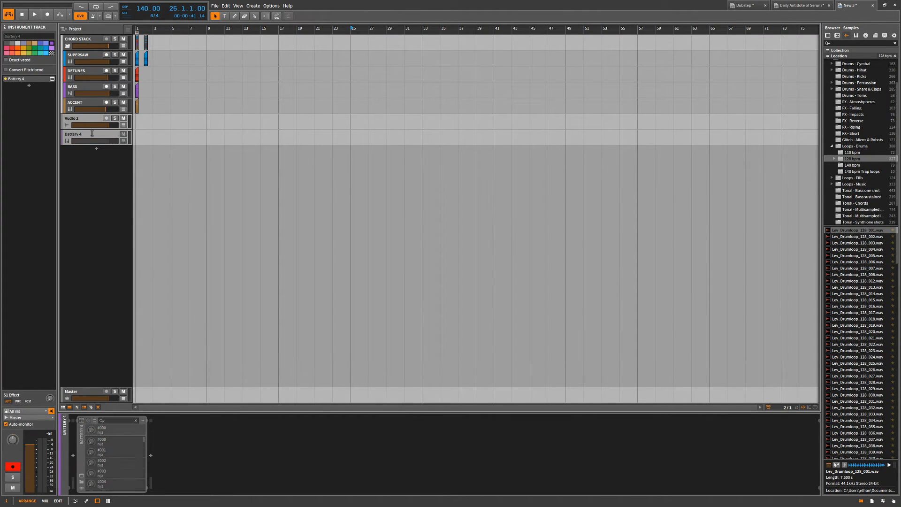
key("alt+a")
left_click(43, 82)
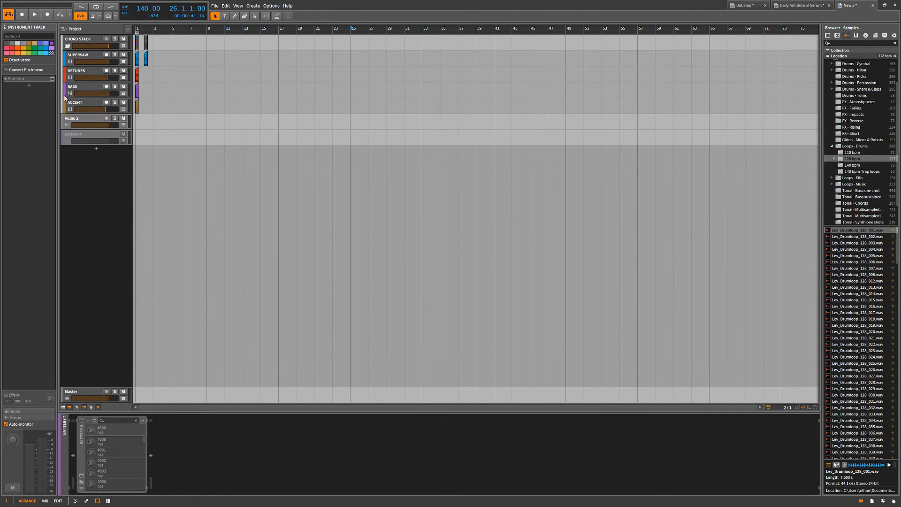
left_click(79, 136)
key("alt+a")
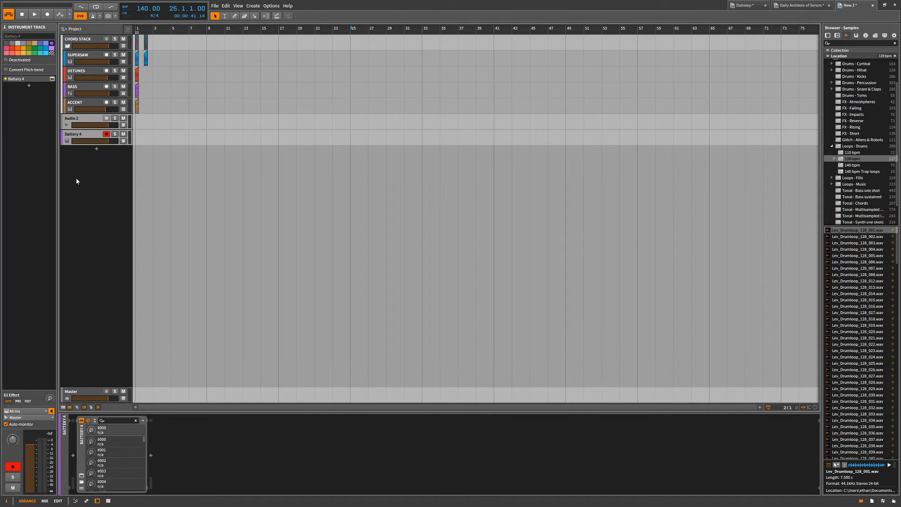
key("alt+a")
key("alt+a")
Open the Battery 4 plug-in window, select cell A1, reposition the window, and close it.
left_click(52, 79)
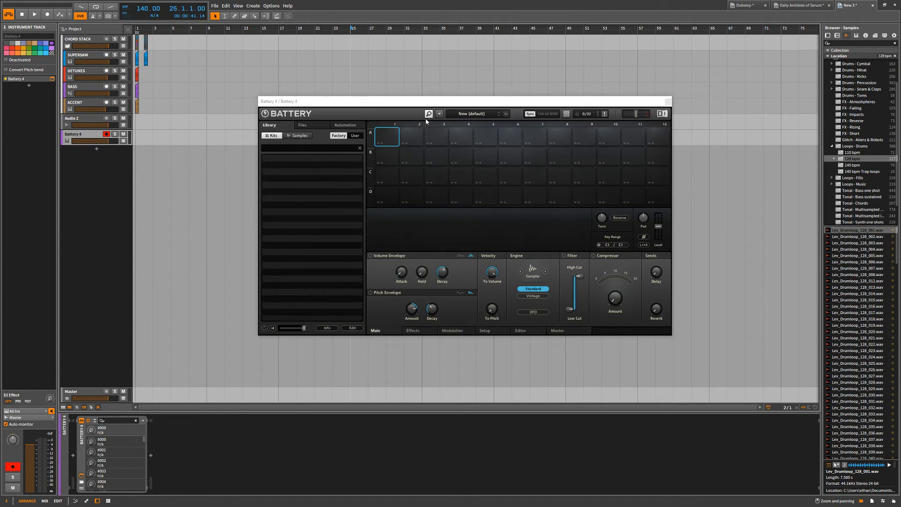
left_click(387, 136)
left_click_drag(495, 102, 454, 102)
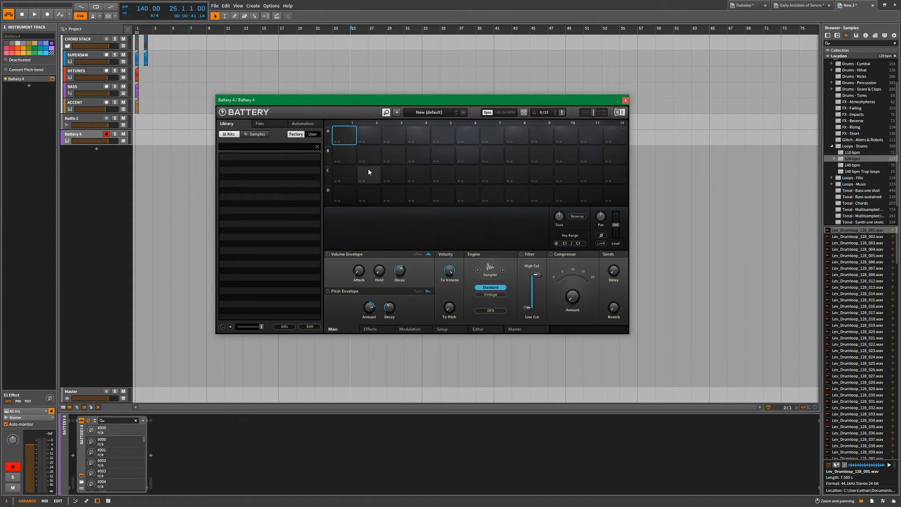
left_click(156, 439)
left_click_drag(495, 94, 504, 94)
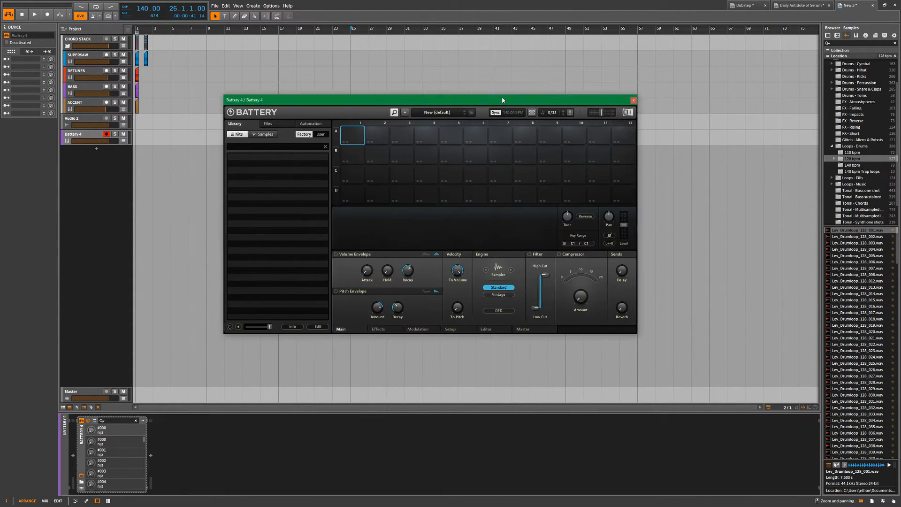
left_click(633, 100)
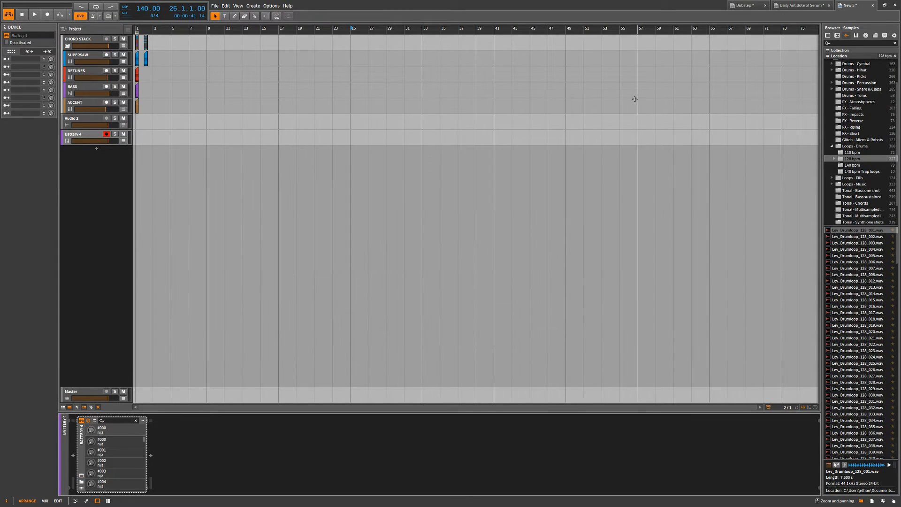
Select the Audio 2 and Battery 4 tracks together and delete both.
left_click(119, 213)
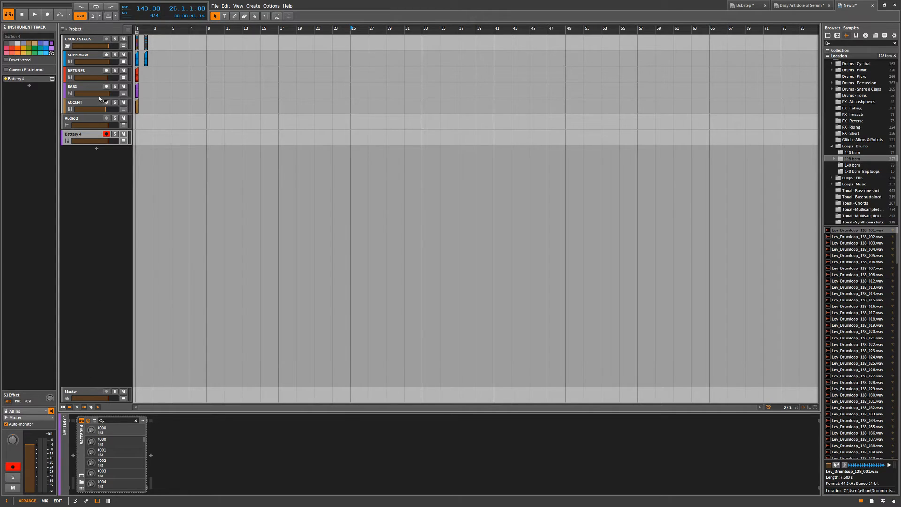
left_click(108, 398)
left_click(88, 133)
left_click(73, 120, "shift")
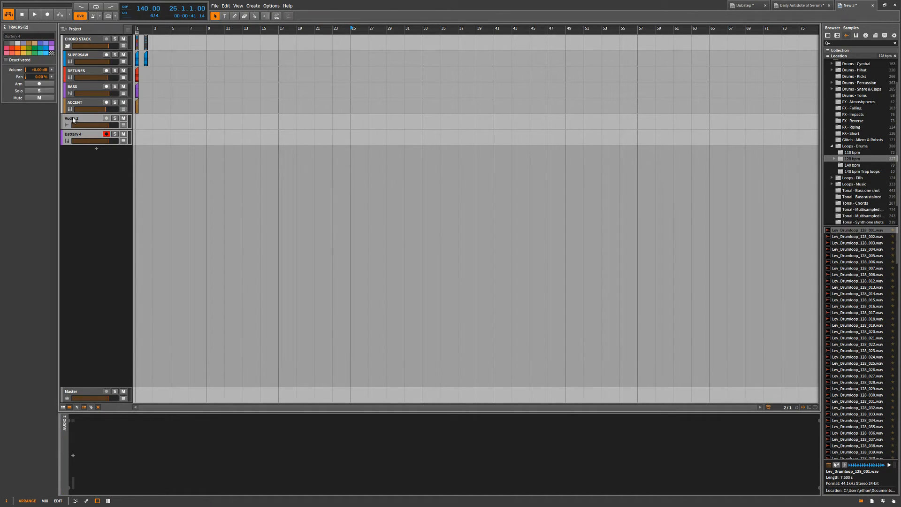
key("Delete")
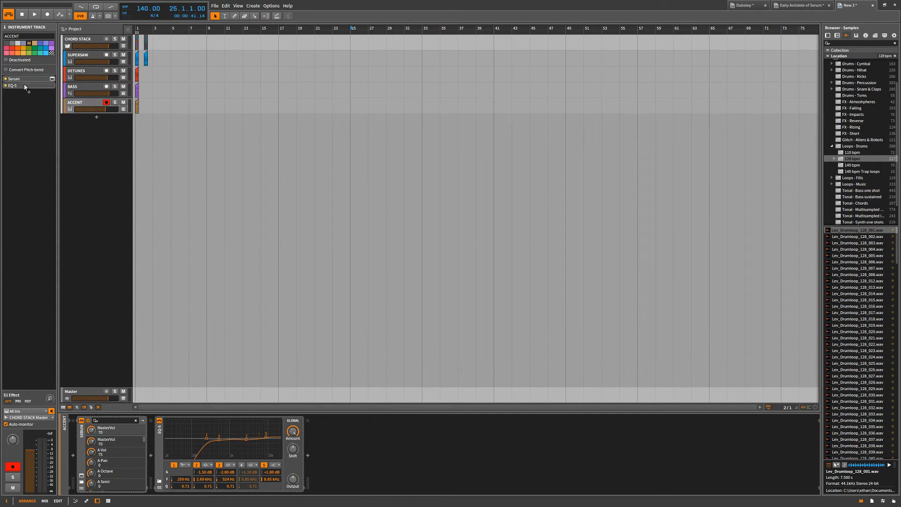
Browse audio effects to insert after EQ-5 on the ACCENT track, searching for "com" and then looking through the unfiltered list.
left_click(308, 455)
type("com")
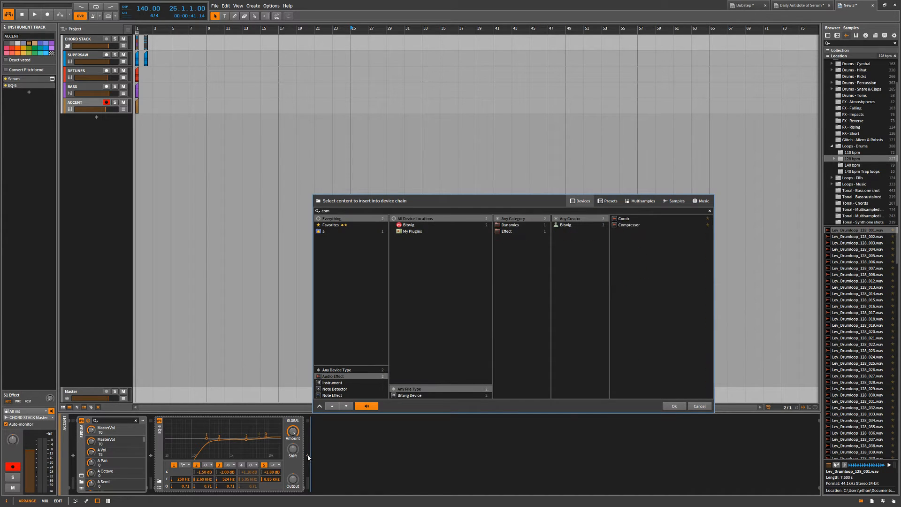
key("BackSpace")
key("BackSpace")
key("BackSpace")
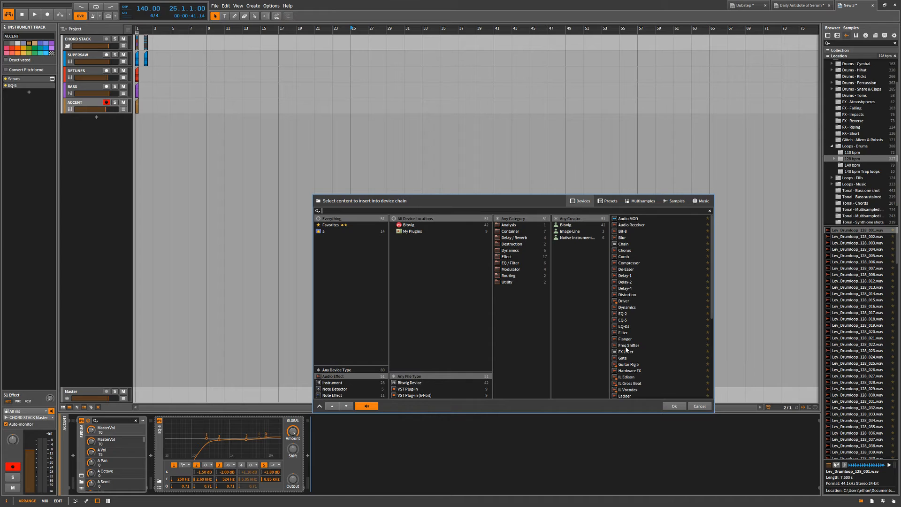
scroll(649, 295, "down", 5)
scroll(648, 294, "up", 5)
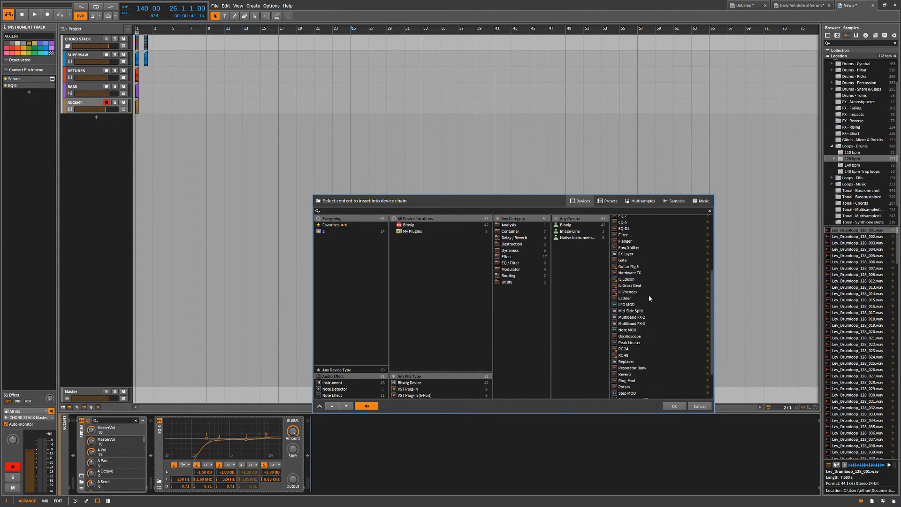
Delete the EQ-5 device from the ACCENT track's device chain.
left_click(159, 438)
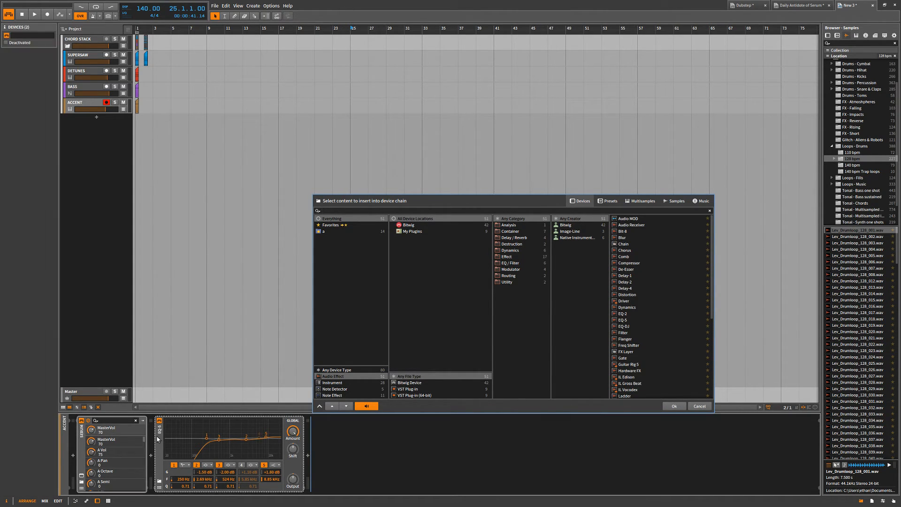
key("Delete")
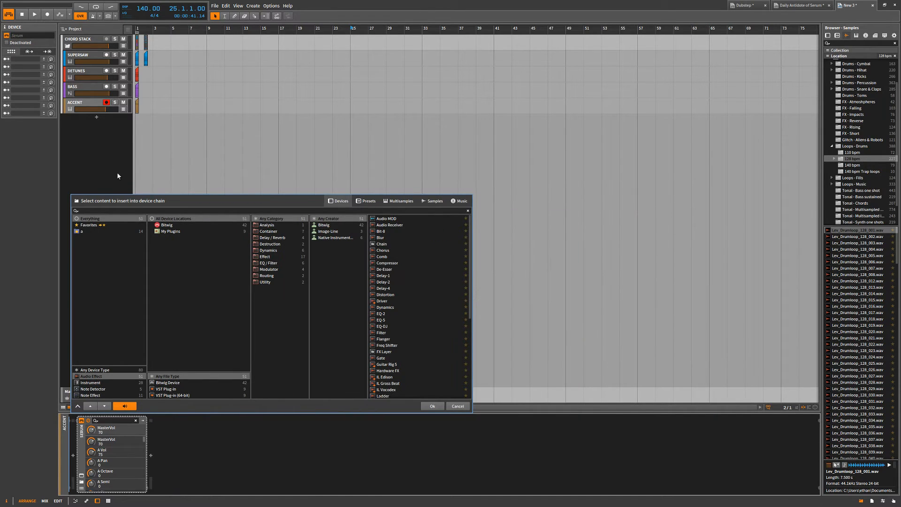
Add a new instrument track below ACCENT and load Serum on it.
left_click(97, 117)
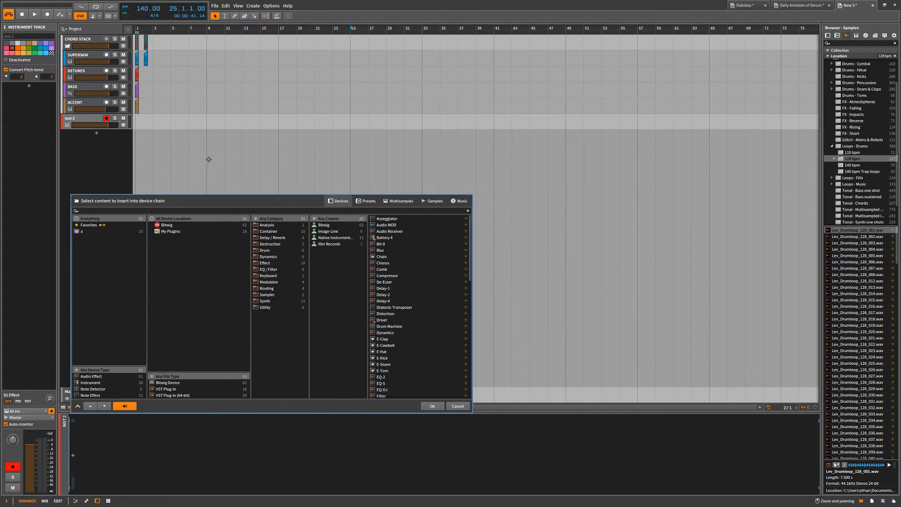
type("ser")
double_click(393, 217)
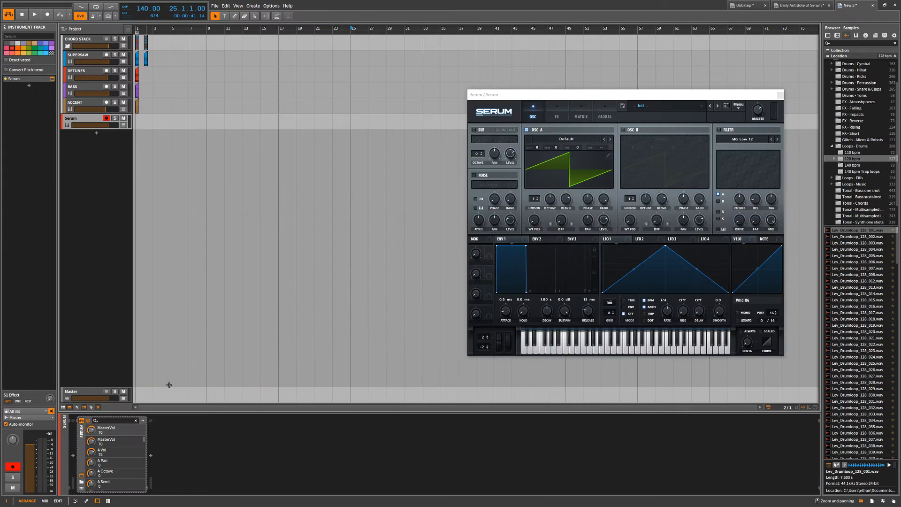
left_click(570, 352)
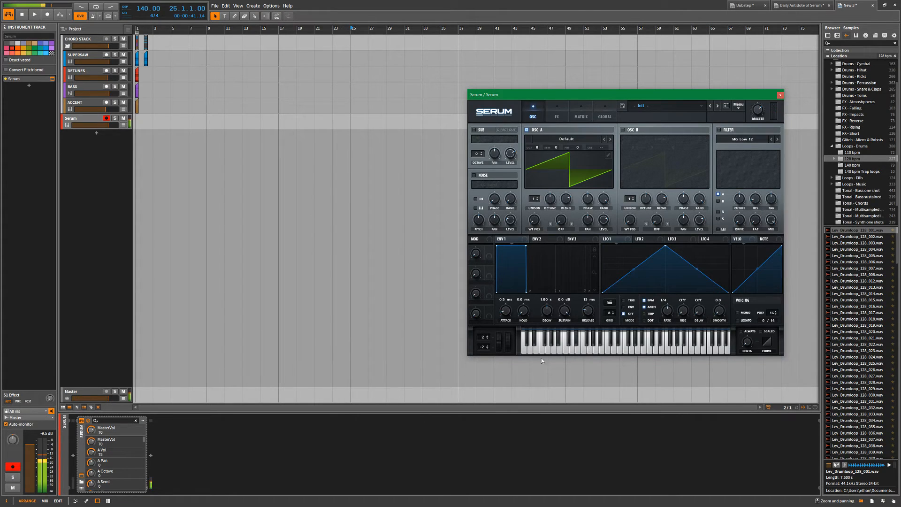
left_click(150, 455)
left_click(150, 456)
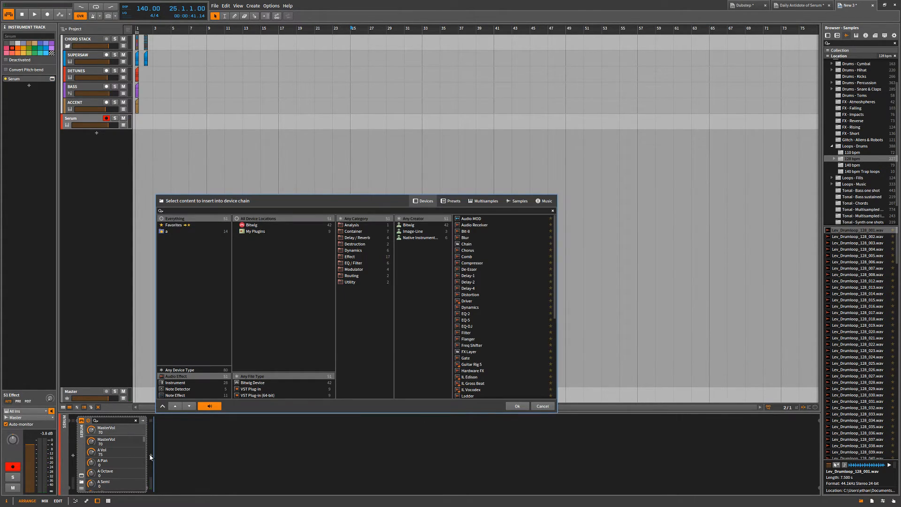
type("ch")
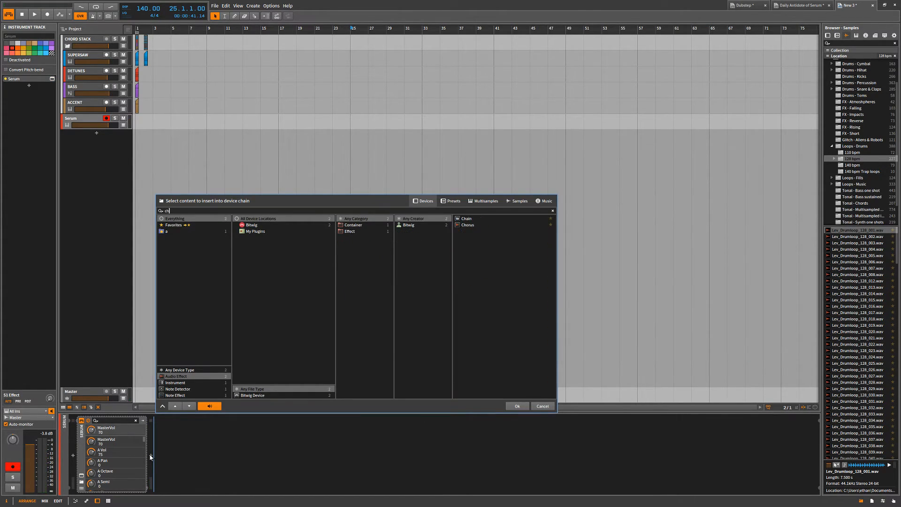
double_click(467, 219)
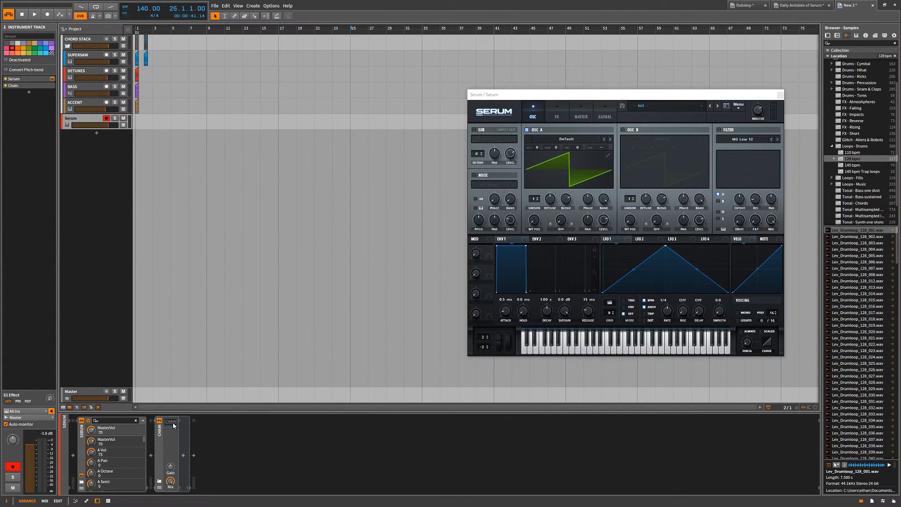
left_click(165, 438)
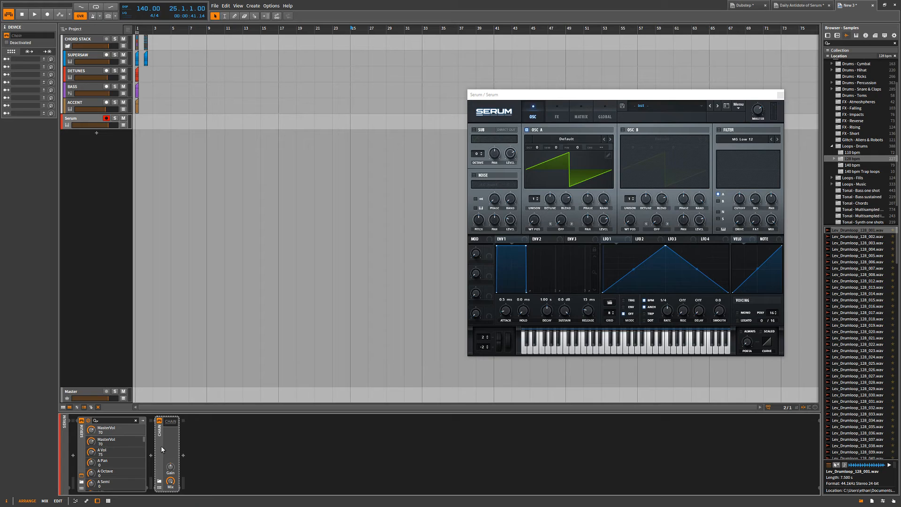
key("Delete")
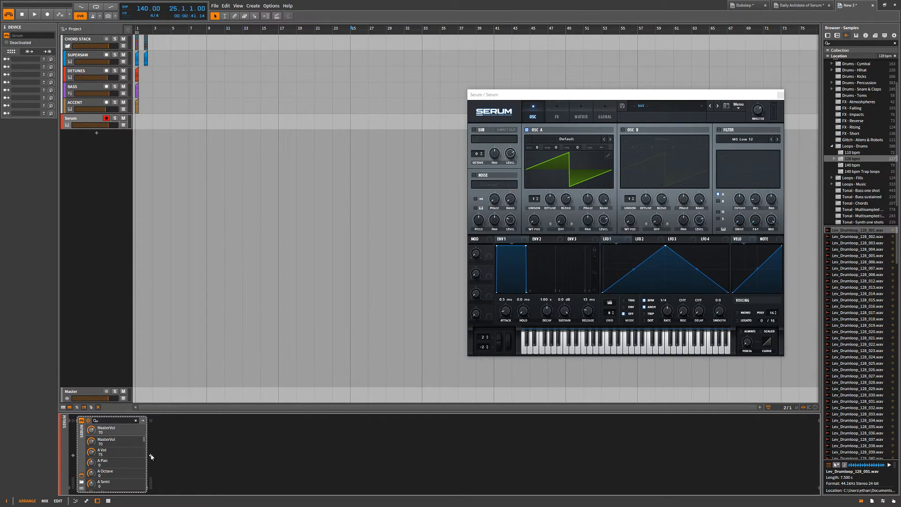
Insert the Bass Chain preset after Serum on the Serum track and expand the chain to show its effects.
left_click(151, 456)
left_click(452, 201)
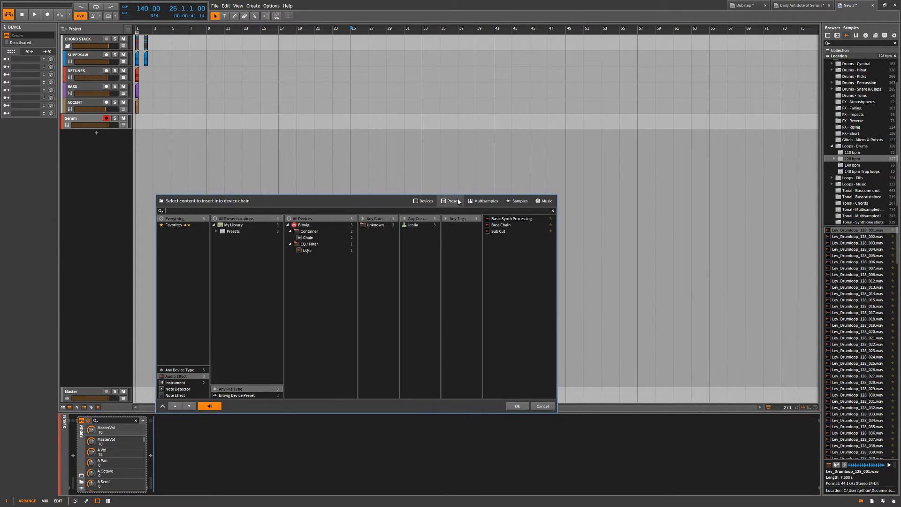
left_click(502, 224)
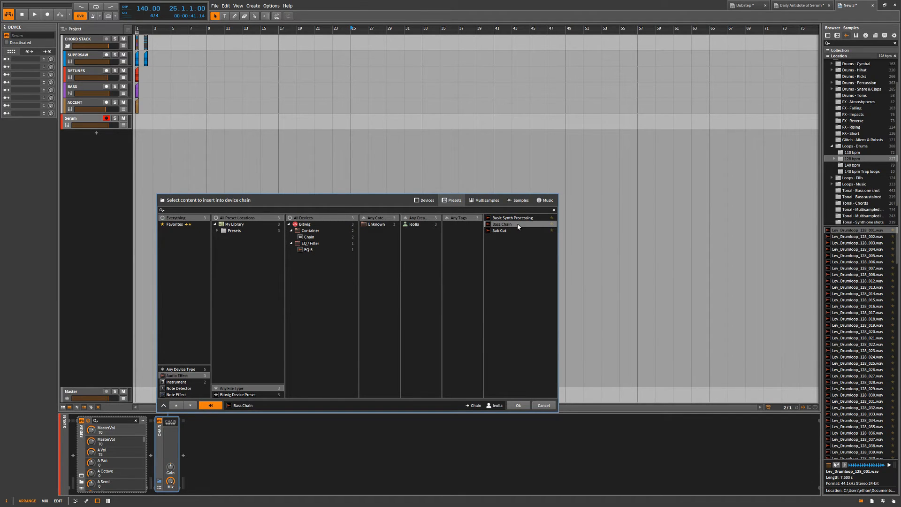
left_click(518, 404)
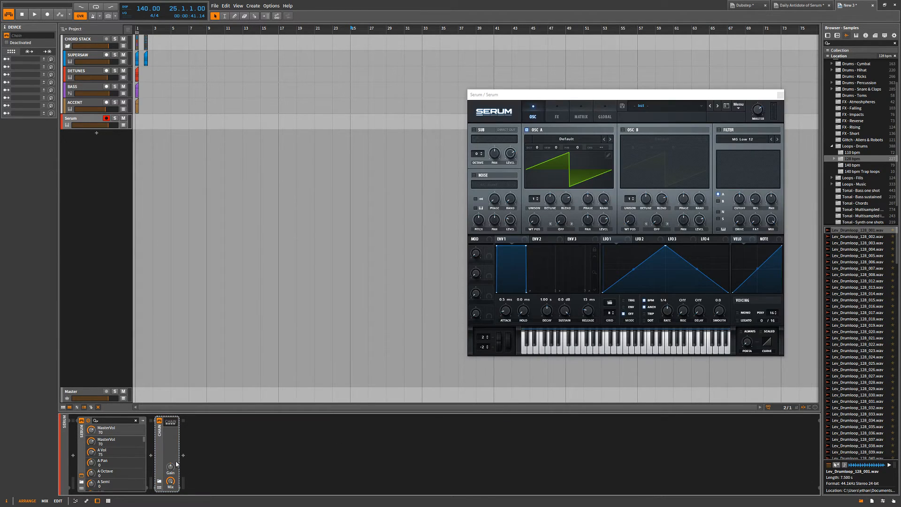
left_click(170, 422)
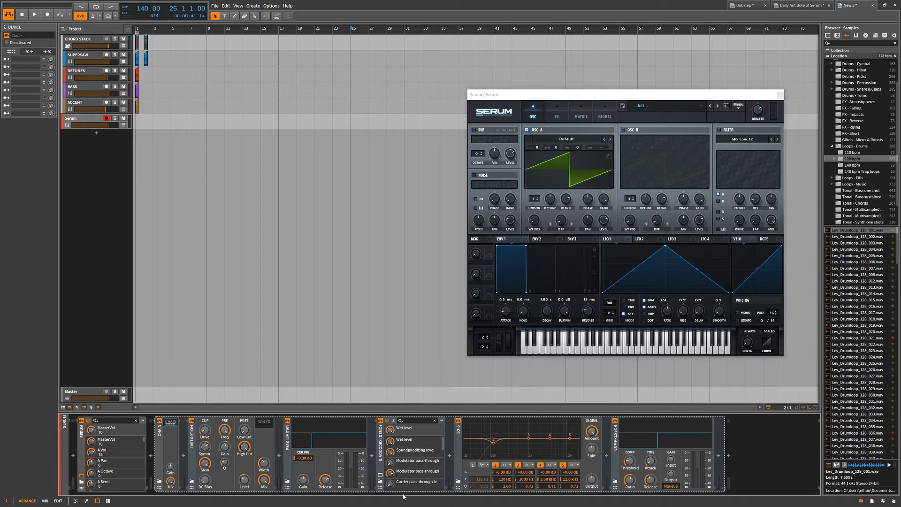
Play several notes on Serum's on-screen keyboard to audition the sound through the Bass Chain effects.
left_click(536, 348)
left_click(535, 348)
left_click(529, 348)
left_click(530, 348)
left_click(532, 348)
left_click(535, 348)
left_click(554, 349)
left_click(580, 349)
left_click(599, 350)
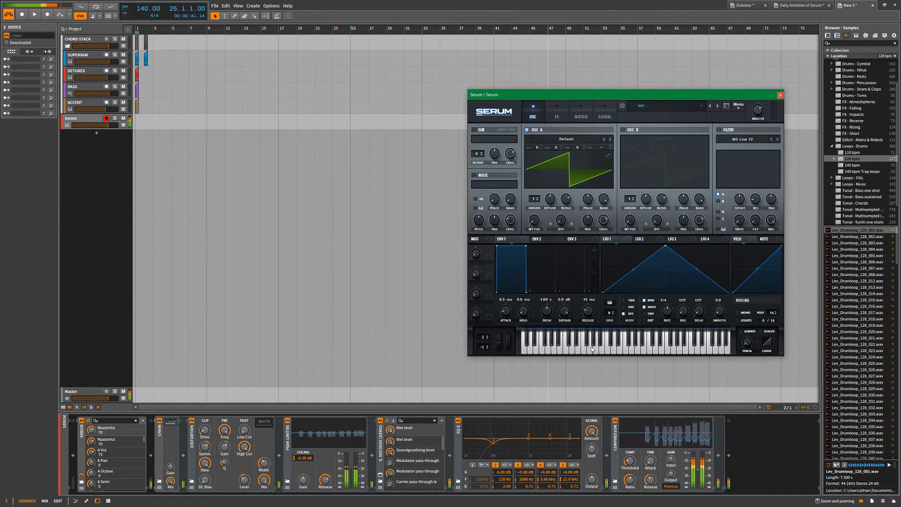
Show the Bass Chain's remote controls and look at the presets available for hot-swapping it.
left_click(170, 422)
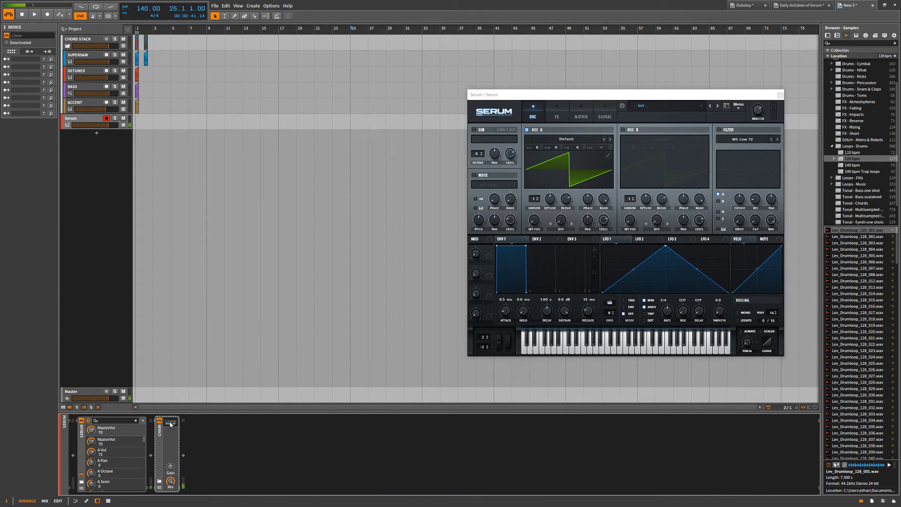
left_click(171, 422)
left_click(159, 483)
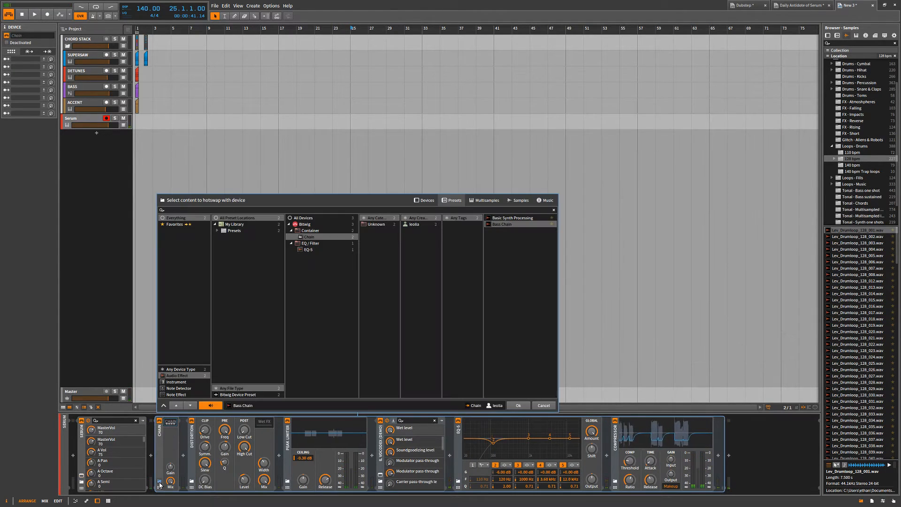
left_click(159, 487)
left_click(160, 487)
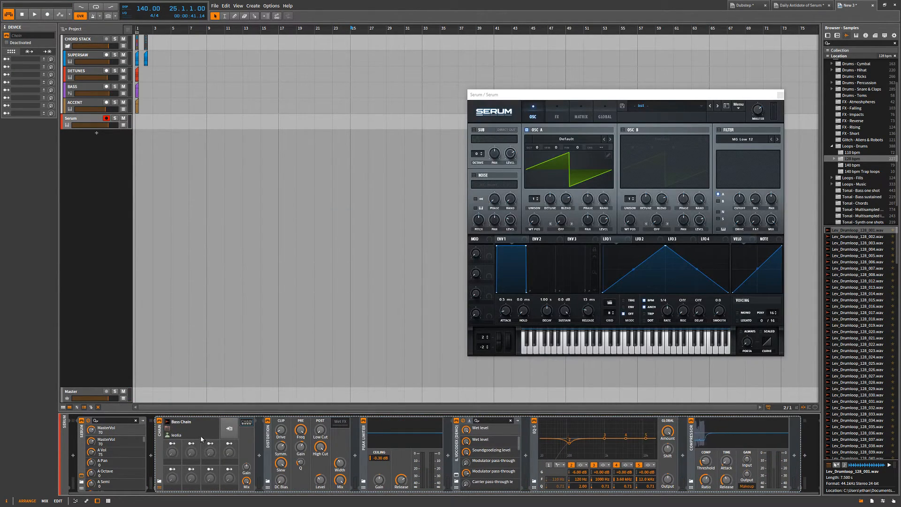
left_click(181, 422)
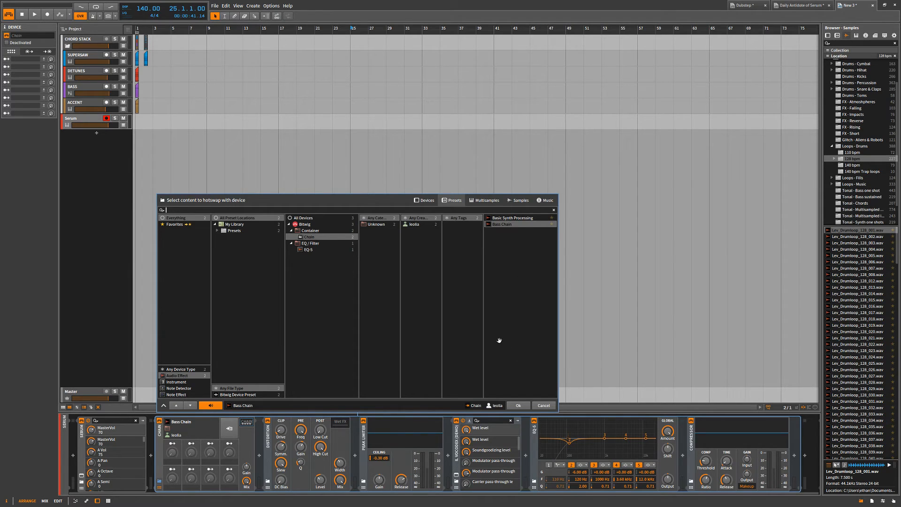
key("Escape")
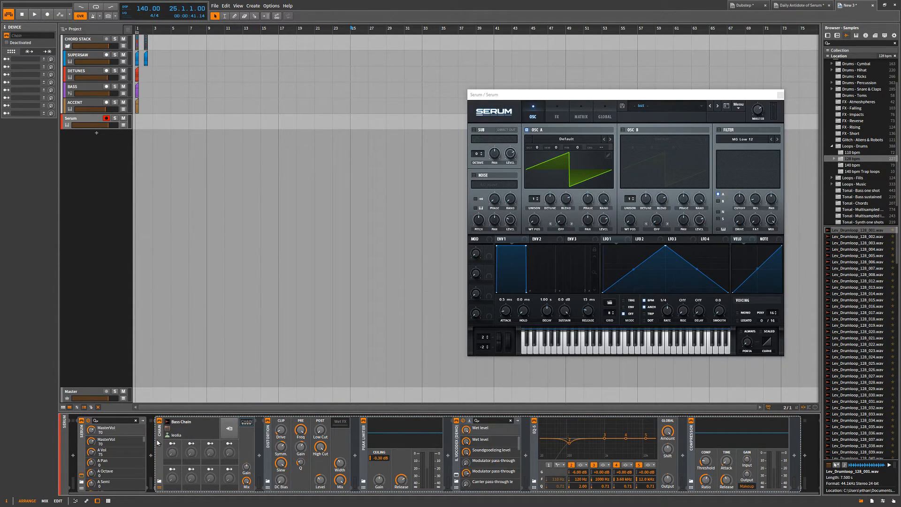
Delete the Bass Chain device from the Serum track and close the Serum plug-in window.
key("Delete")
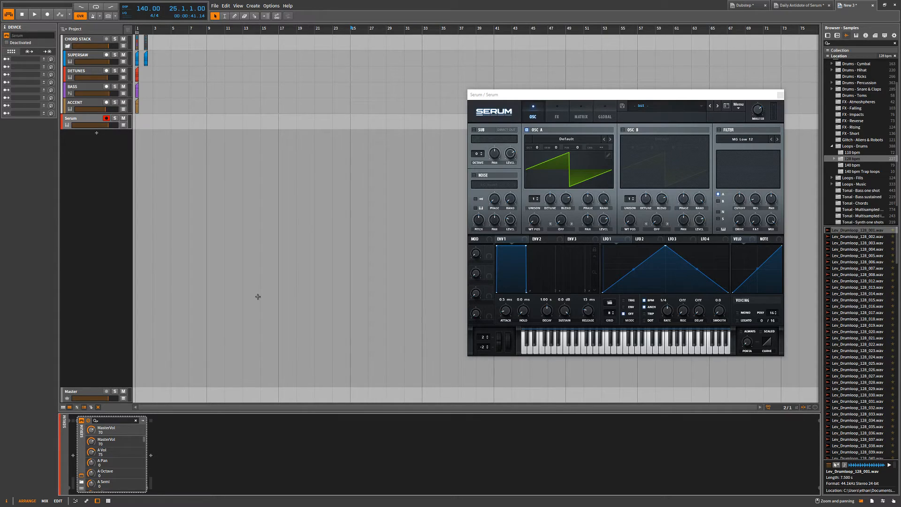
left_click(95, 180)
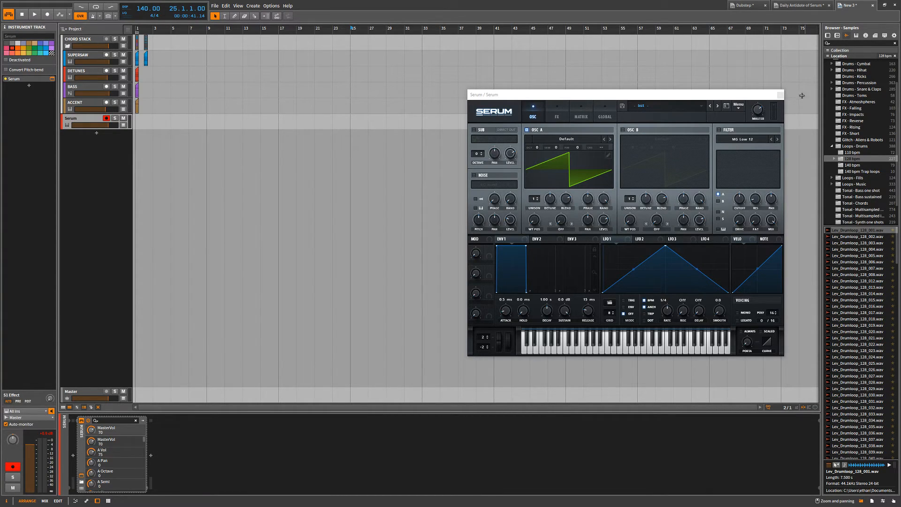
left_click(780, 95)
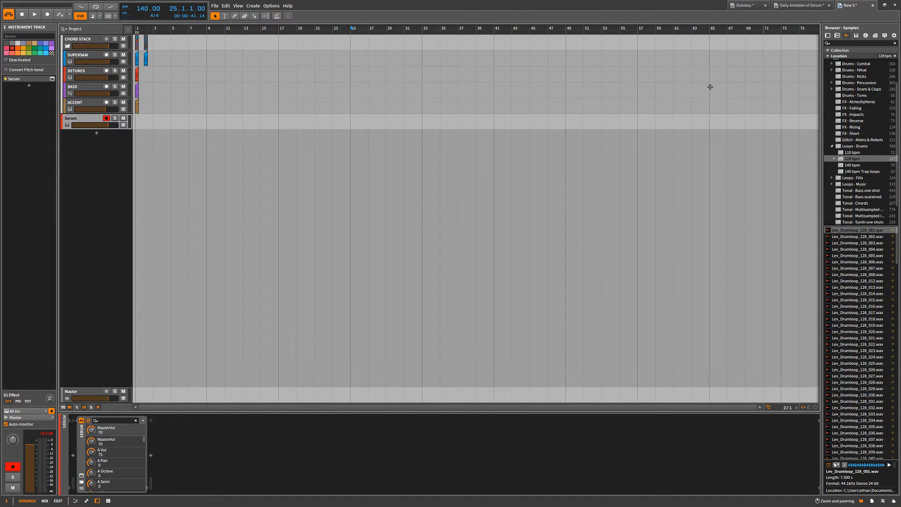
Open the English user guide, look over its first pages, and switch back to Bitwig Studio.
left_click(288, 5)
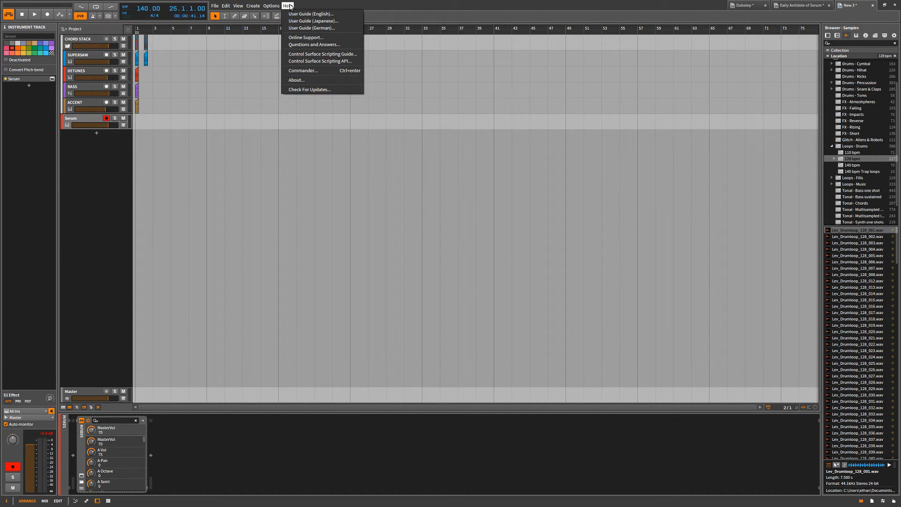
left_click(305, 13)
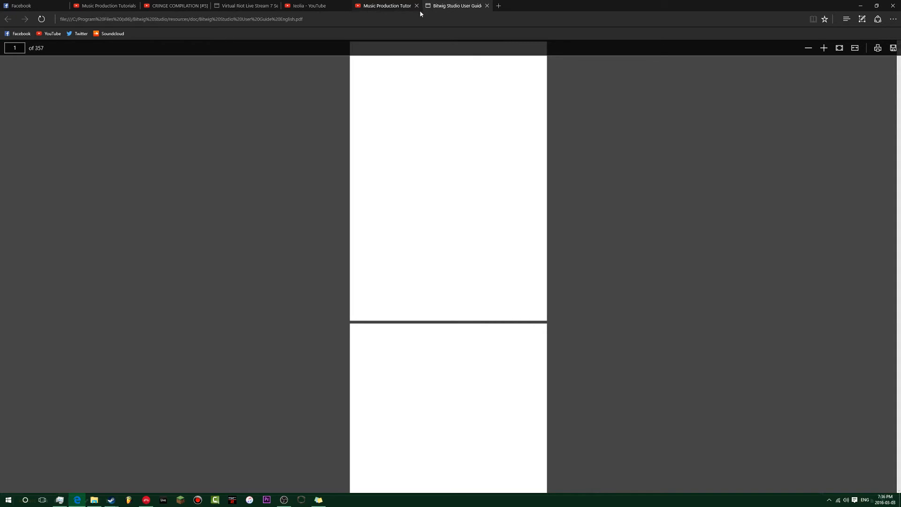
scroll(898, 103, "down", 5)
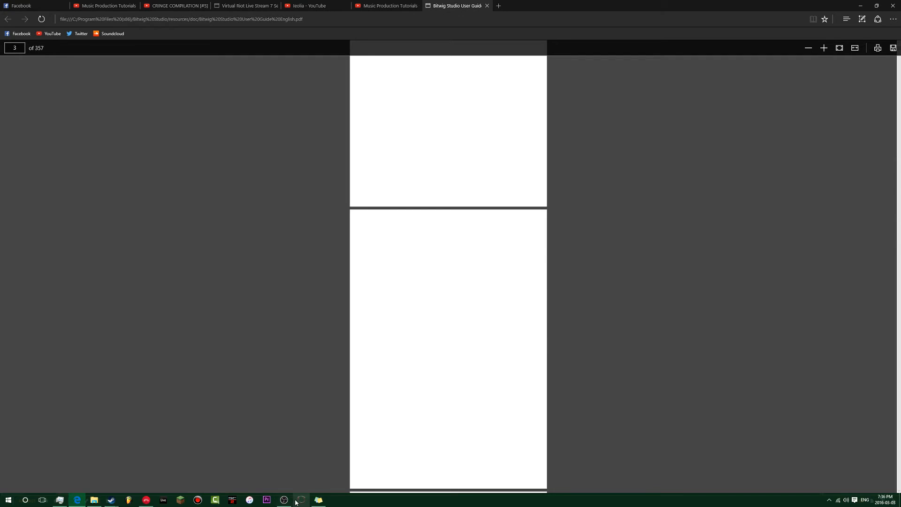
left_click(147, 501)
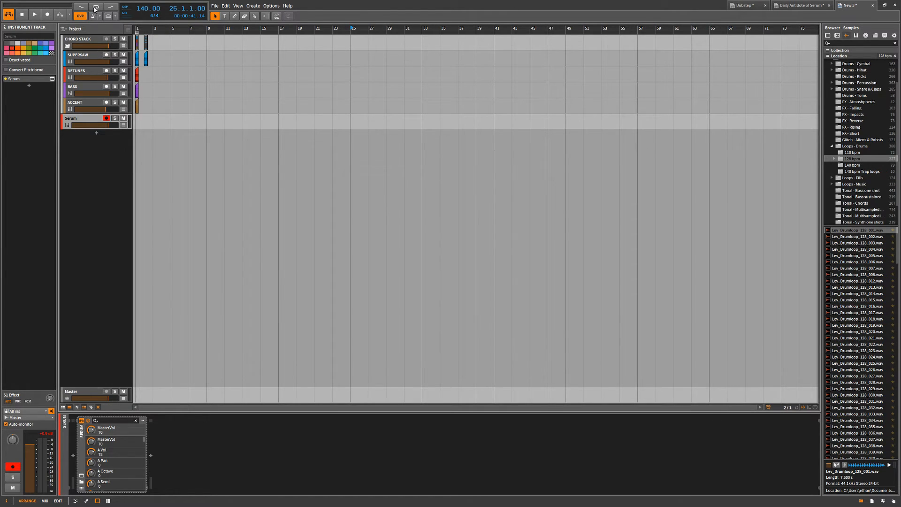
left_click(135, 187)
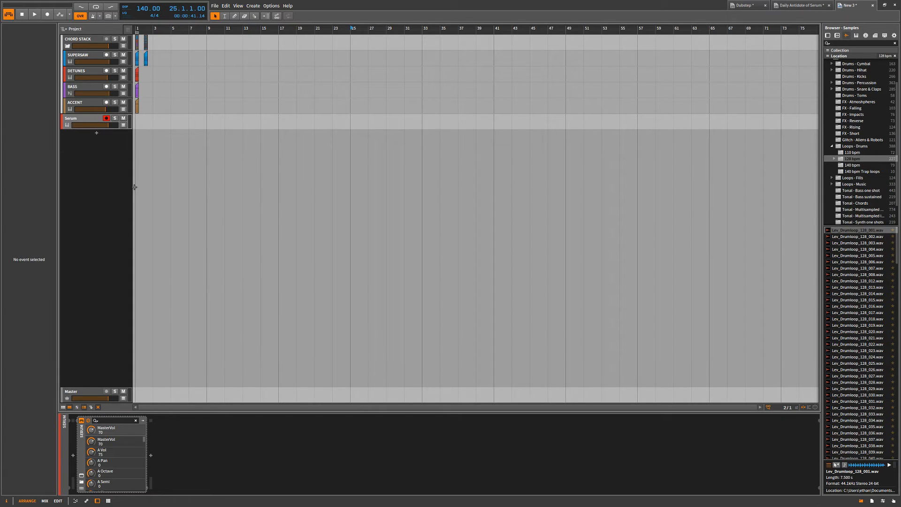
left_click_drag(134, 187, 637, 281)
left_click_drag(639, 145, 636, 115)
left_click(637, 130)
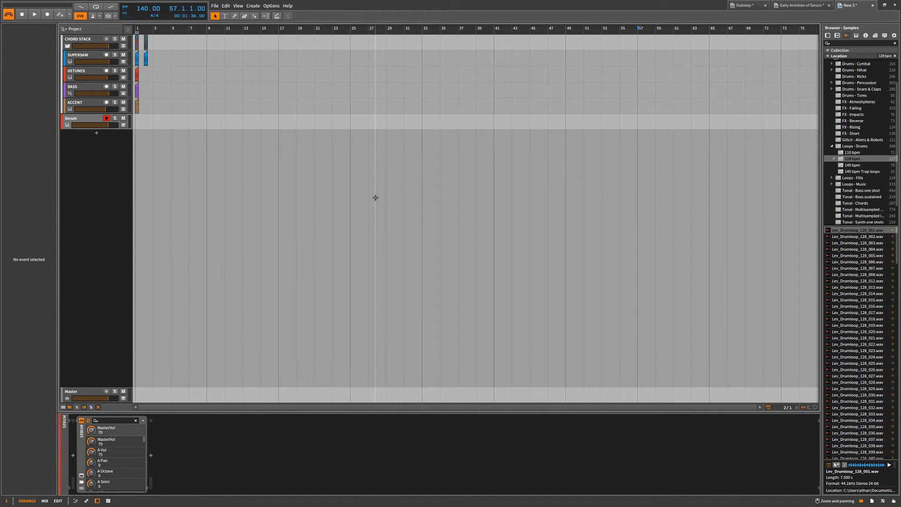
Move the SUPERSAW, DETUNES, BASS and ACCENT tracks together out of the CHORD STACK group to below the Serum track.
left_click(84, 105)
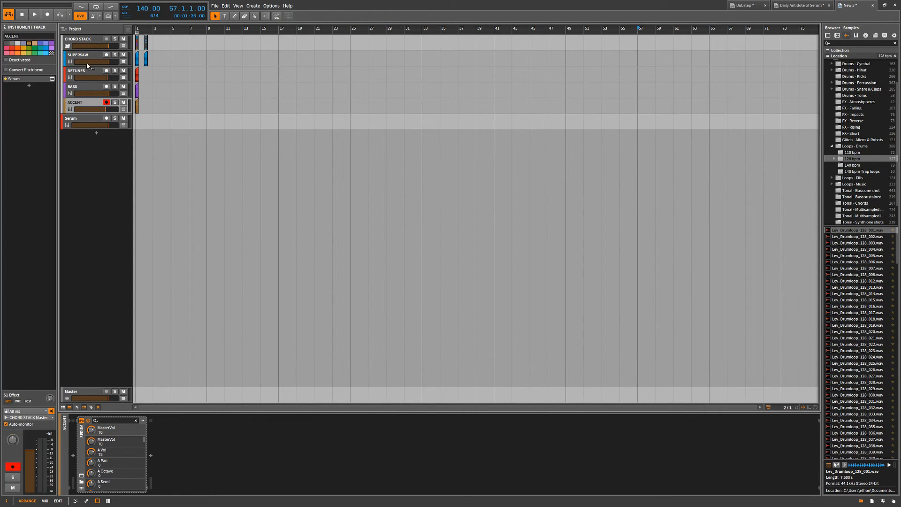
left_click(82, 56, "shift")
left_click_drag(81, 56, 75, 138)
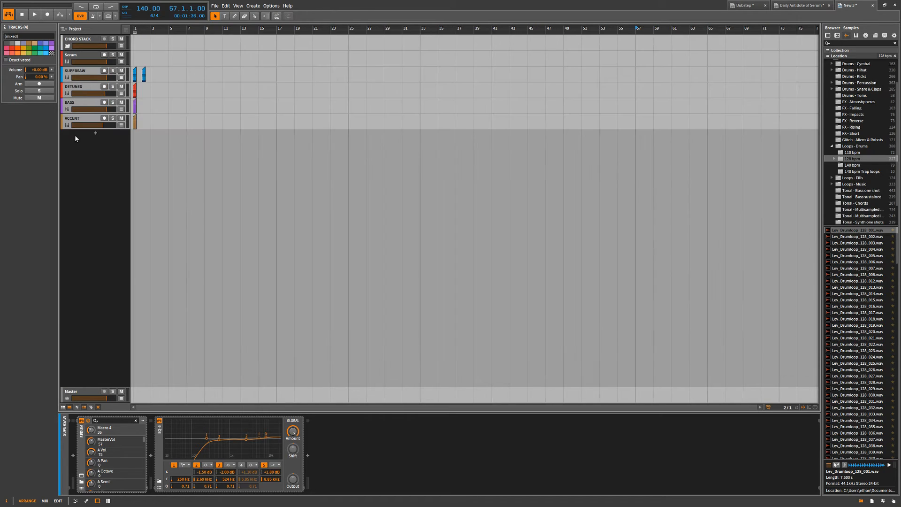
Inspect CHORD STACK and each track below it in turn, ending with the output routing of ACCENT.
left_click(79, 39)
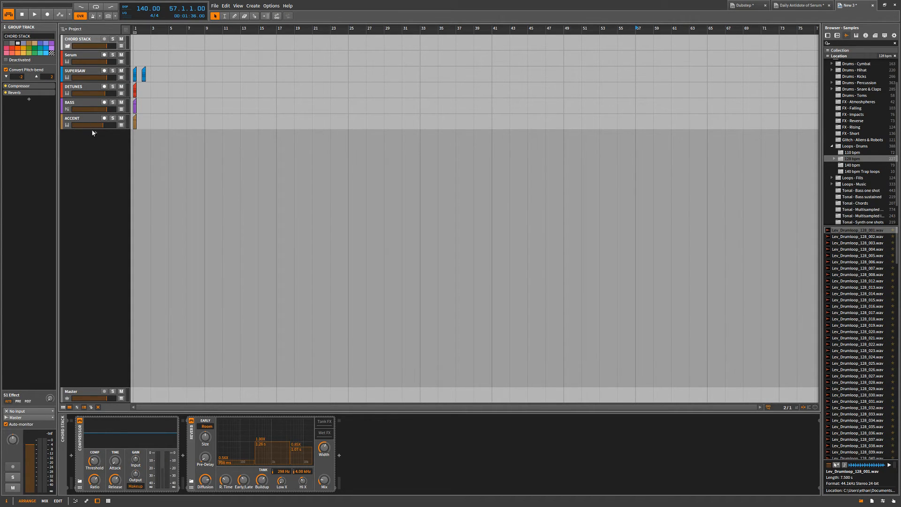
left_click(71, 58)
left_click(75, 74)
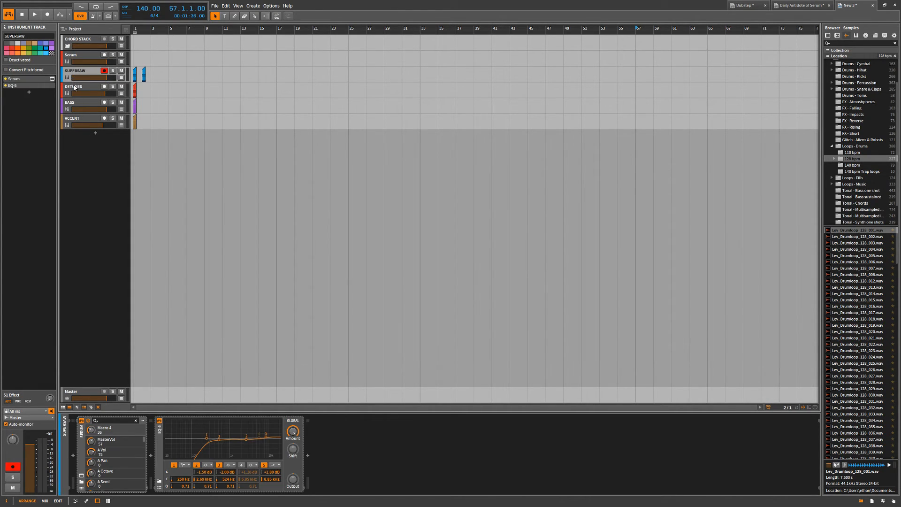
left_click(75, 91)
left_click(72, 104)
left_click(73, 119)
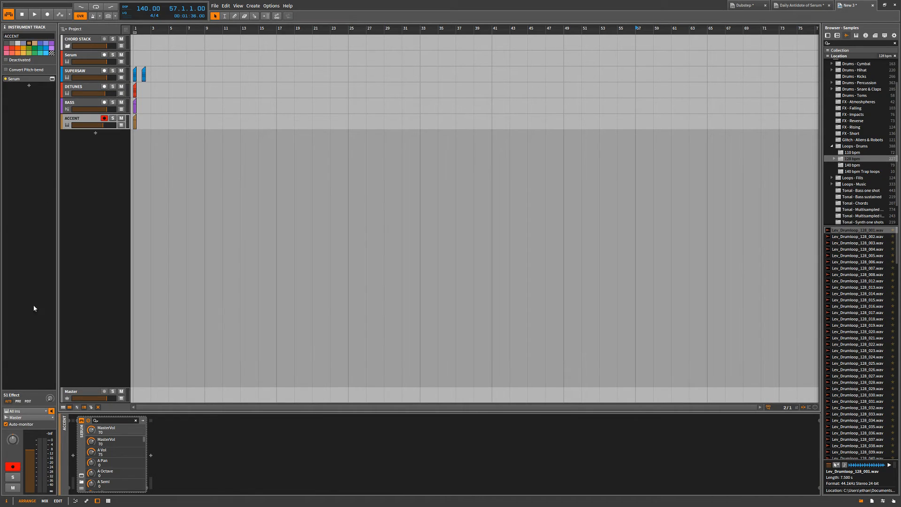
left_click(25, 417)
left_click(30, 249)
Switch to the Dubstep project and view the output routing choices of the Chords group track.
left_click(801, 5)
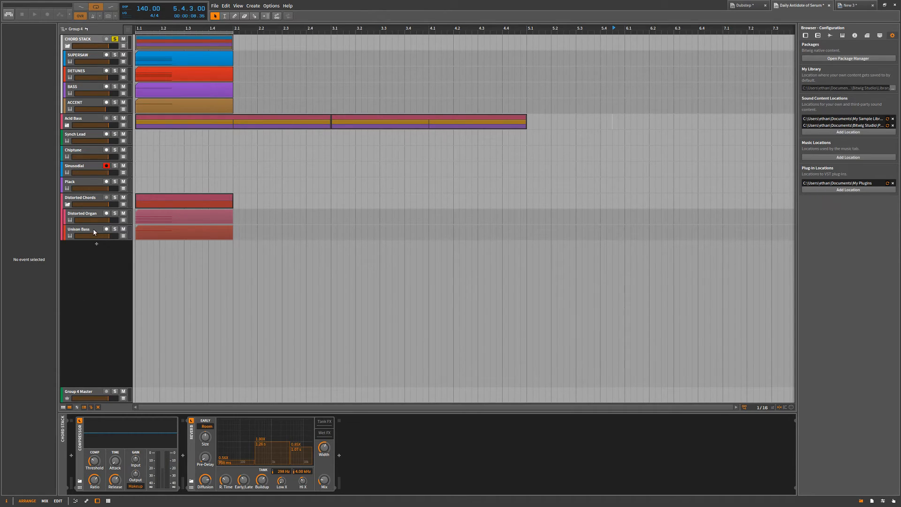
left_click(745, 6)
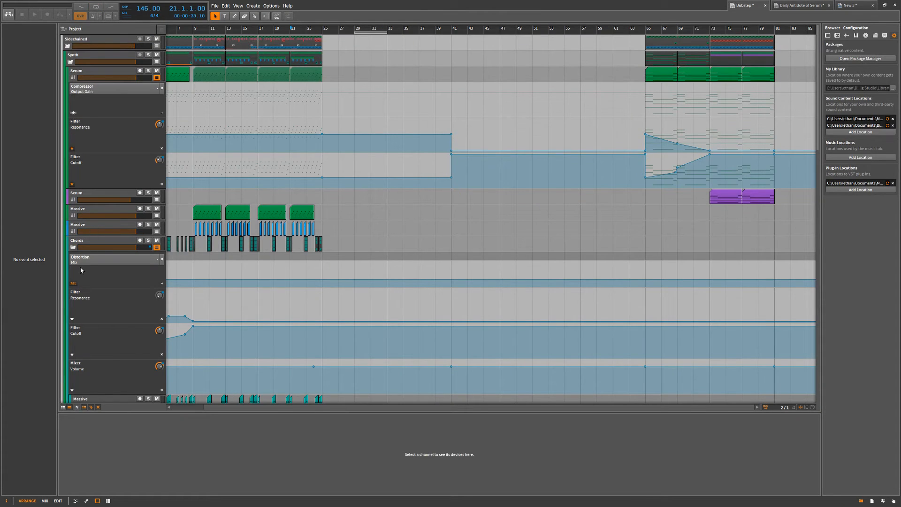
left_click(90, 243)
left_click(28, 419)
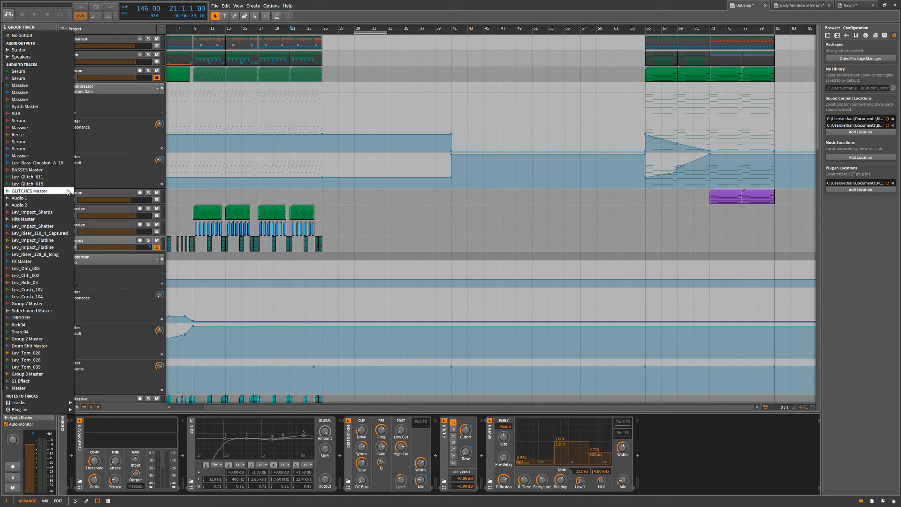
key("Escape")
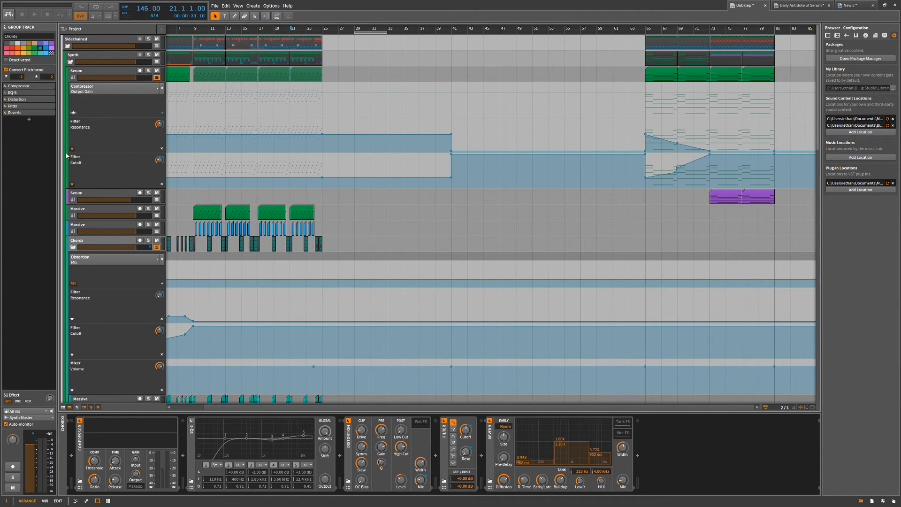
Fold the Sidechained group track in the Dubstep project to hide its contents.
left_click(68, 46)
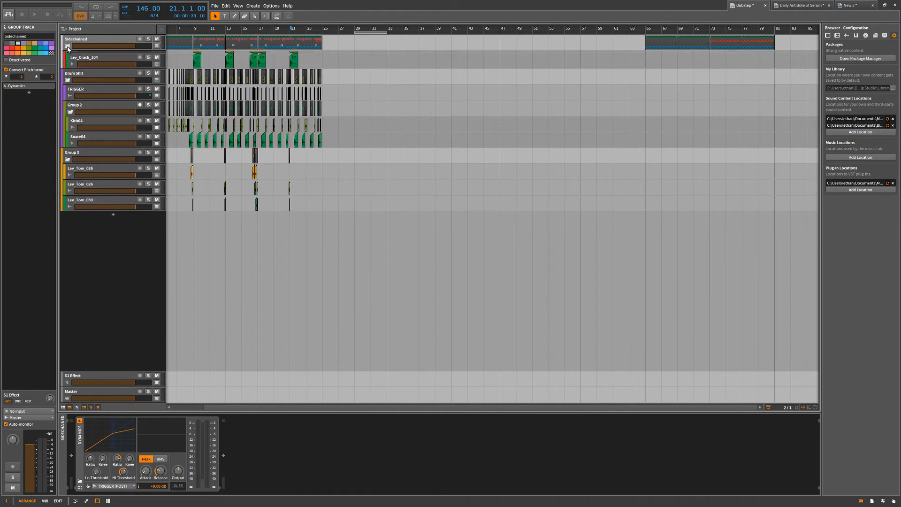
Fold the Sidechained, Drum Shit and Group 3 group tracks so that only their group headers are listed.
left_click(68, 46)
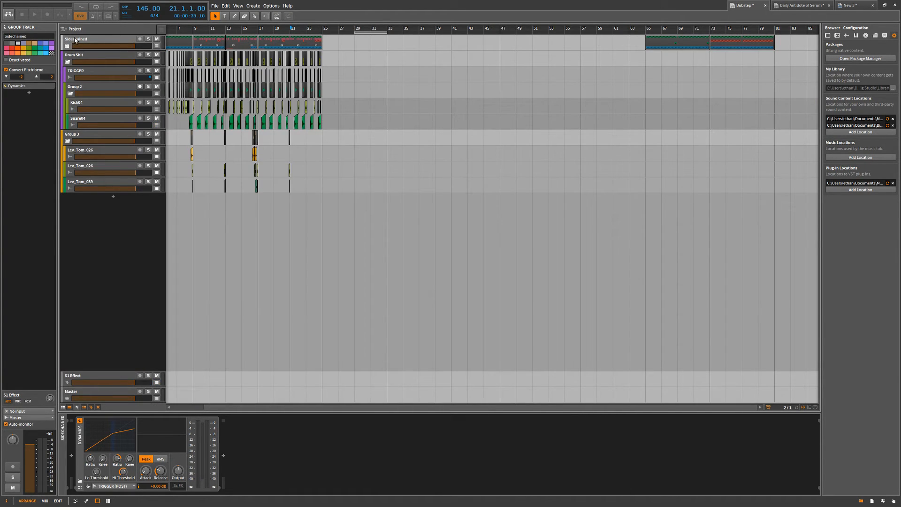
left_click(68, 62)
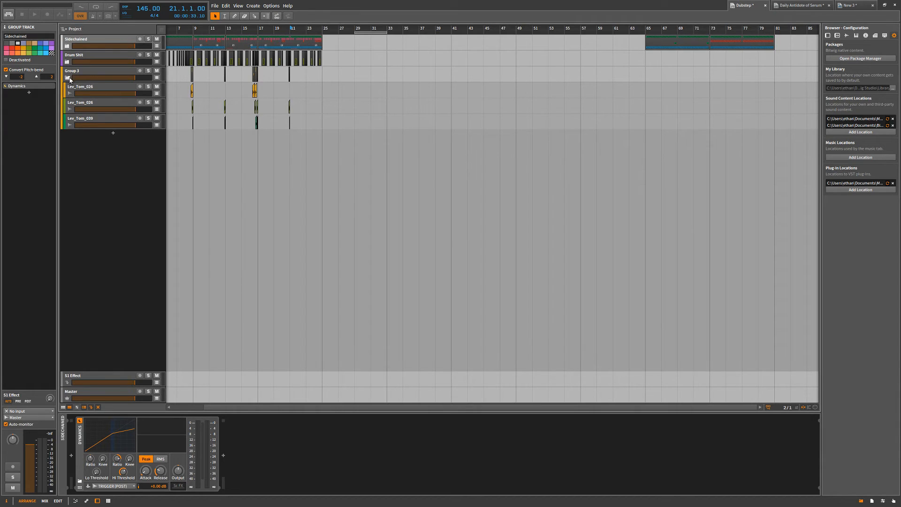
left_click(68, 78)
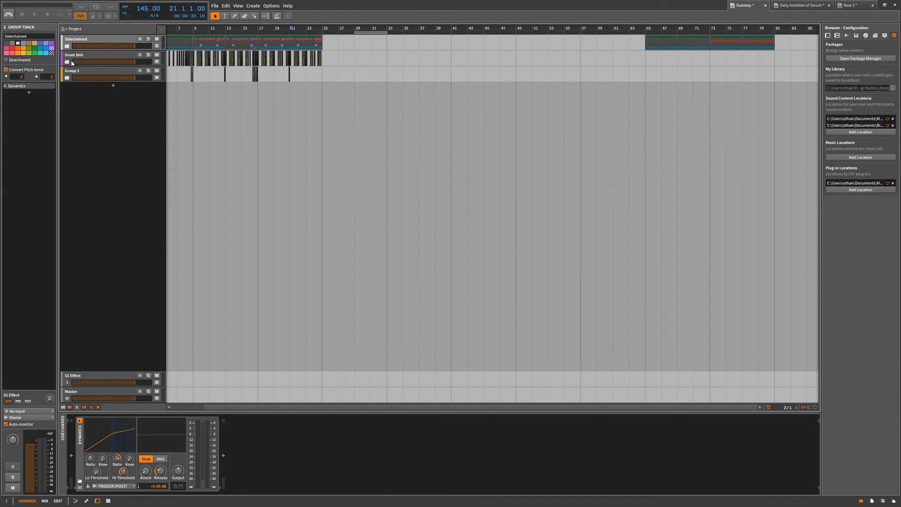
Unfold and refold the Drum Shit and Sidechained groups to glance at the tracks inside them.
left_click(71, 62)
left_click(67, 62)
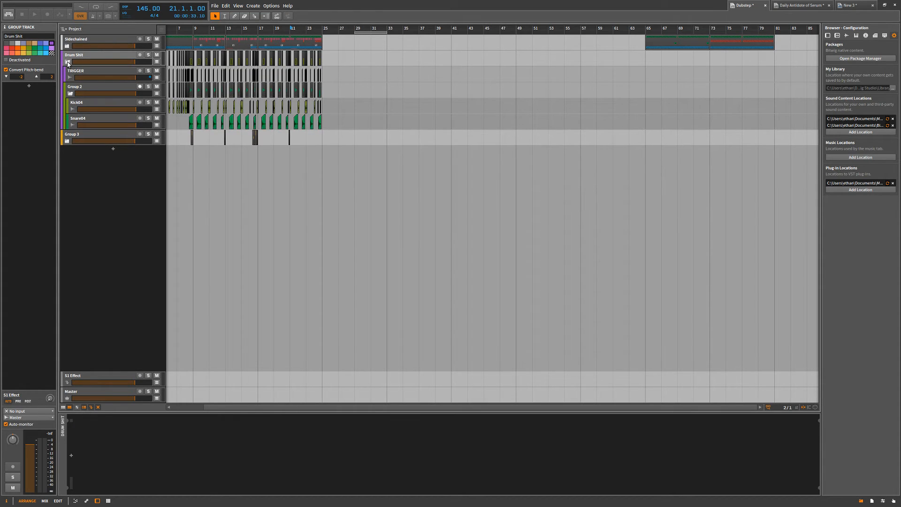
left_click(68, 62)
left_click(68, 46)
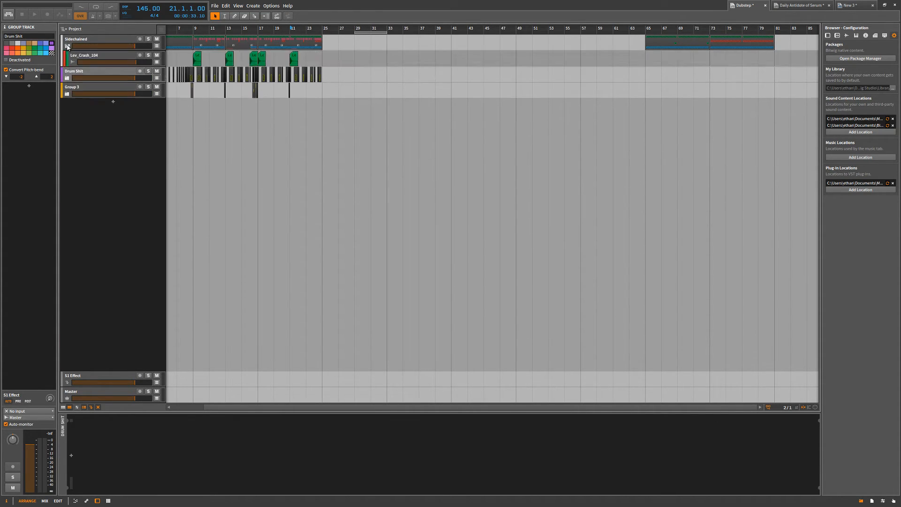
left_click(67, 46)
left_click(66, 78)
left_click(66, 77)
Unfold the Sidechained group to view its synth tracks and automation lanes, and fold it again.
scroll(216, 136, "left", 1)
scroll(492, 211, "left", 3)
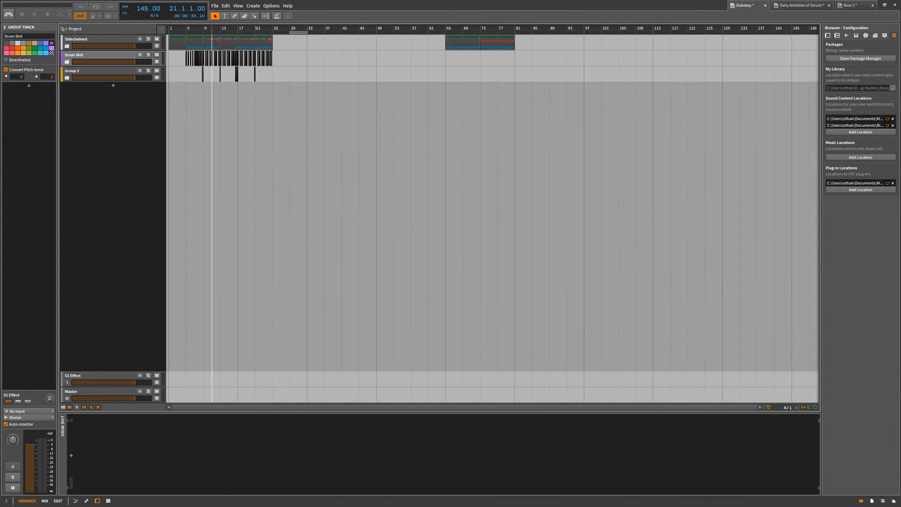
left_click(94, 38)
left_click(68, 46)
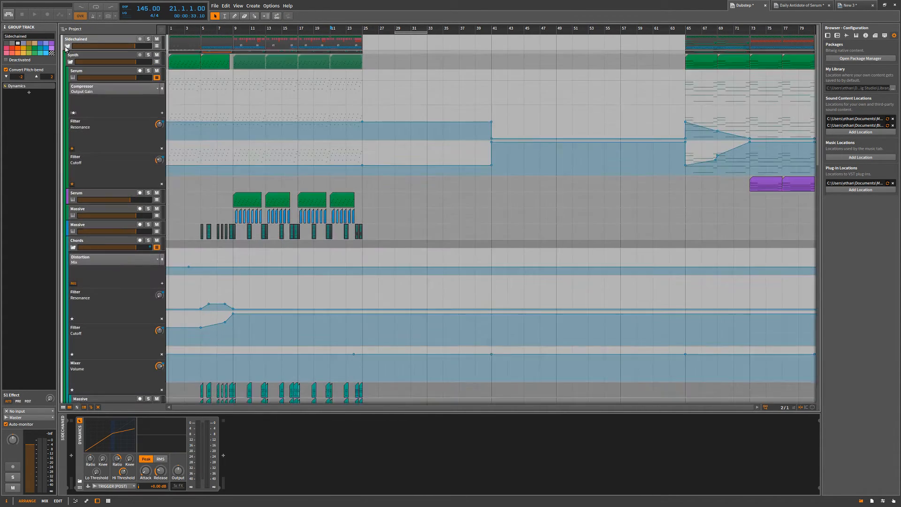
left_click(67, 46)
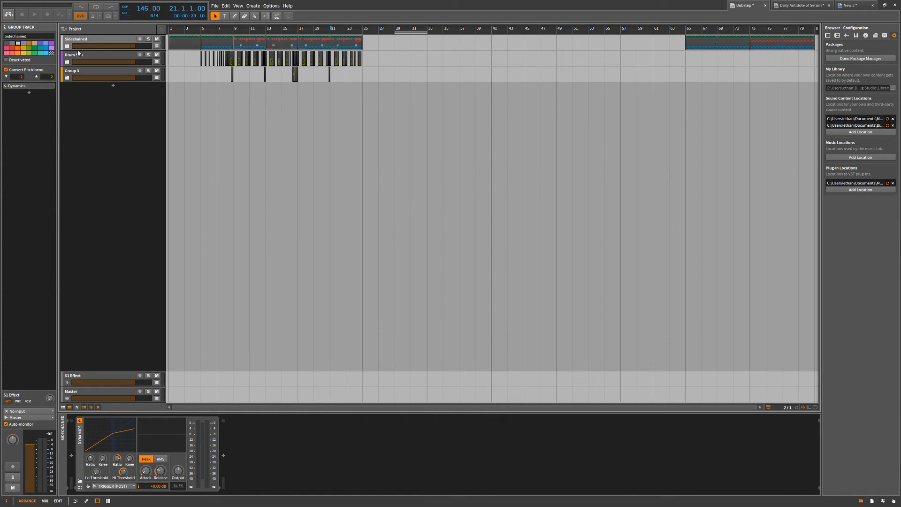
Switch to the Daily Antidote of Serum project and inspect the CHORD STACK track and the Distorted Chords group clip.
left_click(798, 5)
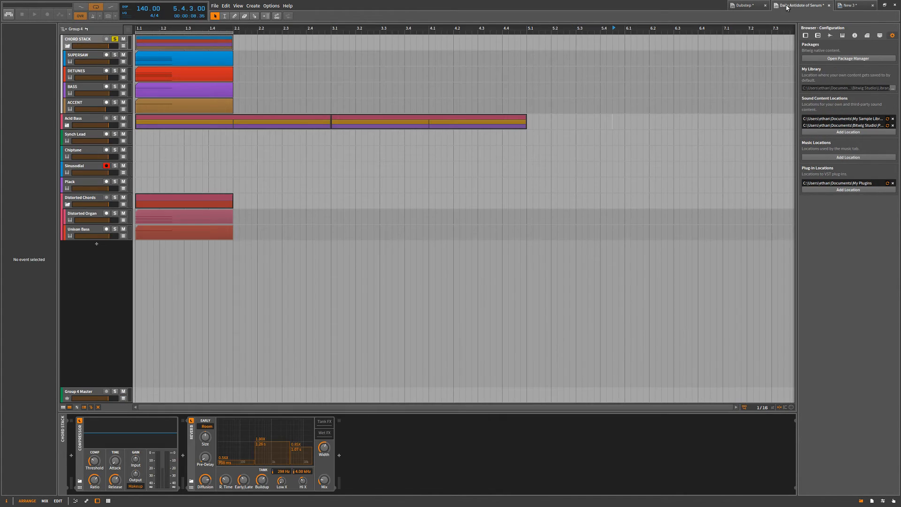
left_click(232, 153)
left_click(136, 142)
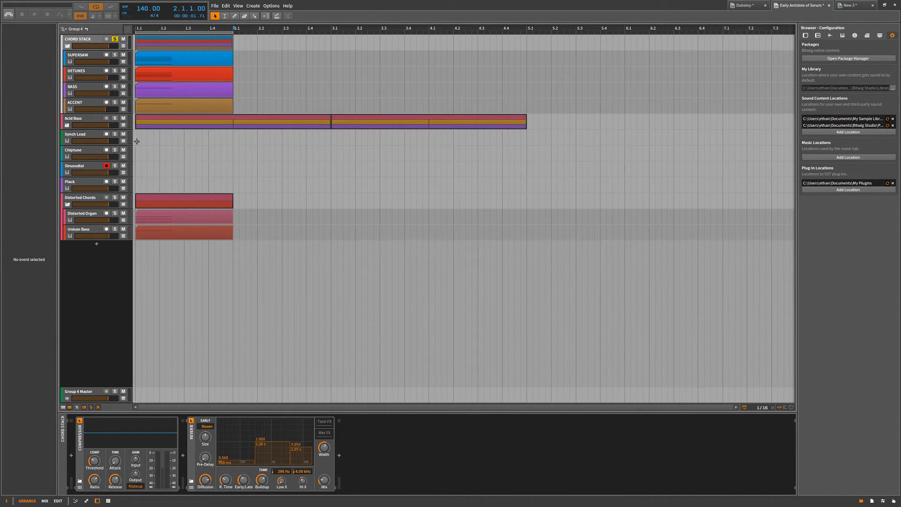
left_click(81, 47)
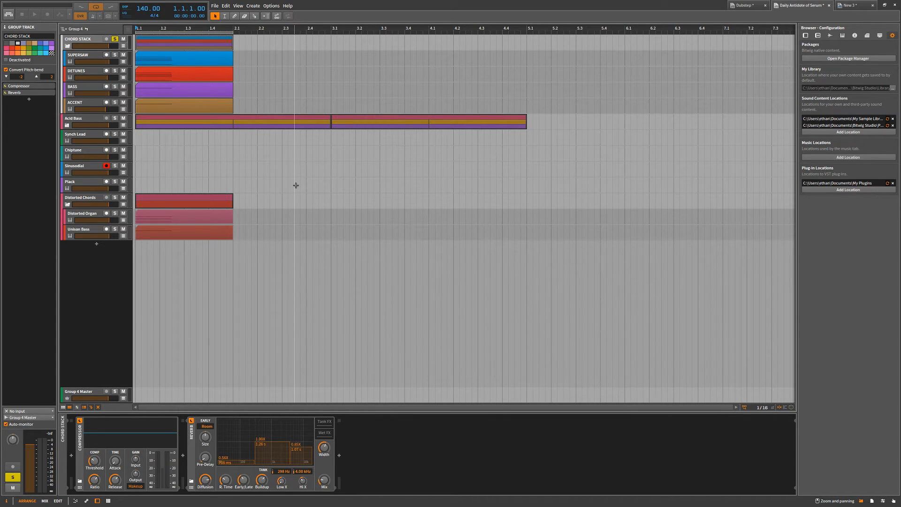
double_click(171, 298)
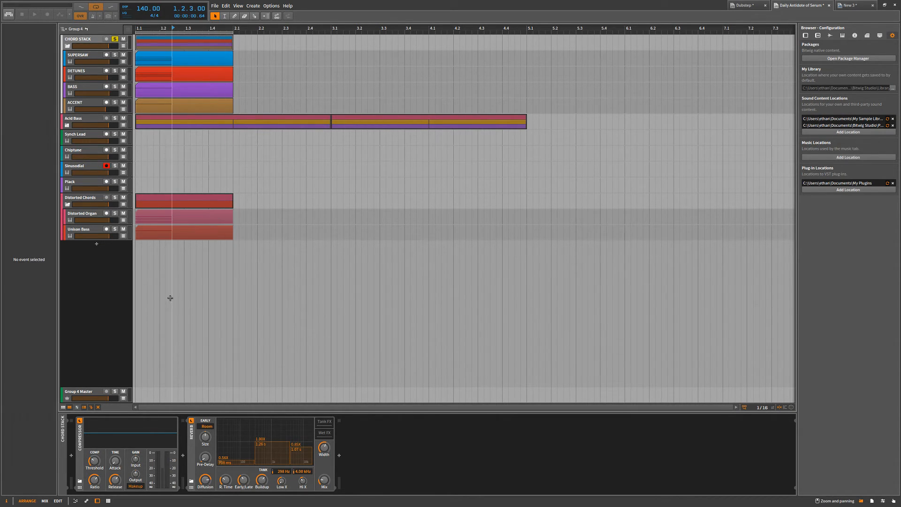
left_click_drag(189, 200, 260, 170)
left_click(530, 375)
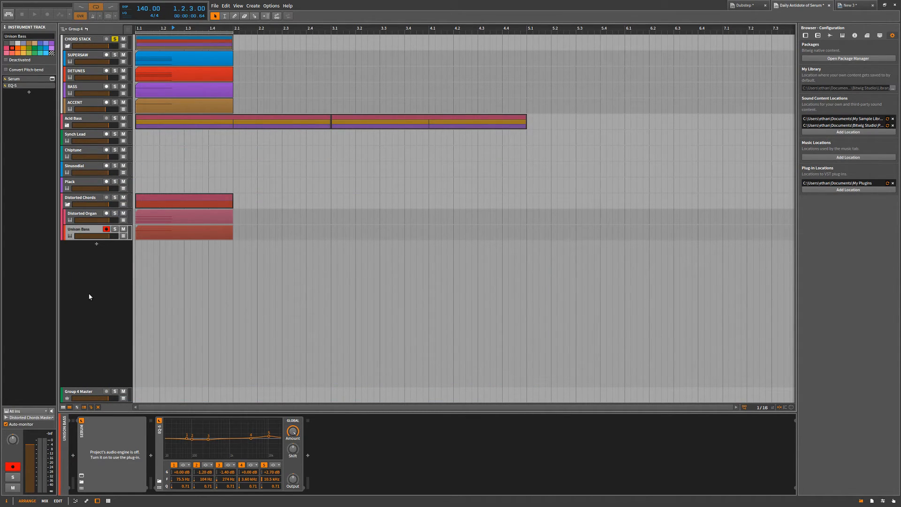
left_click(157, 203)
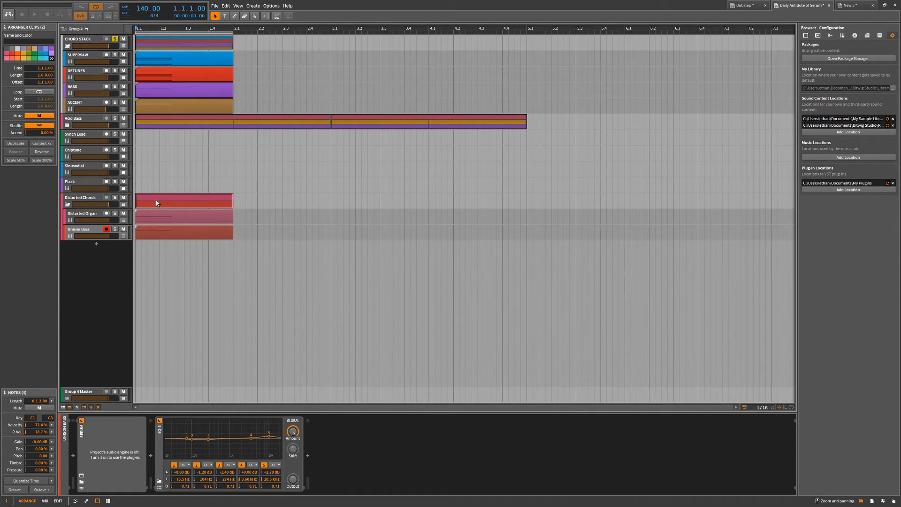
left_click(270, 149)
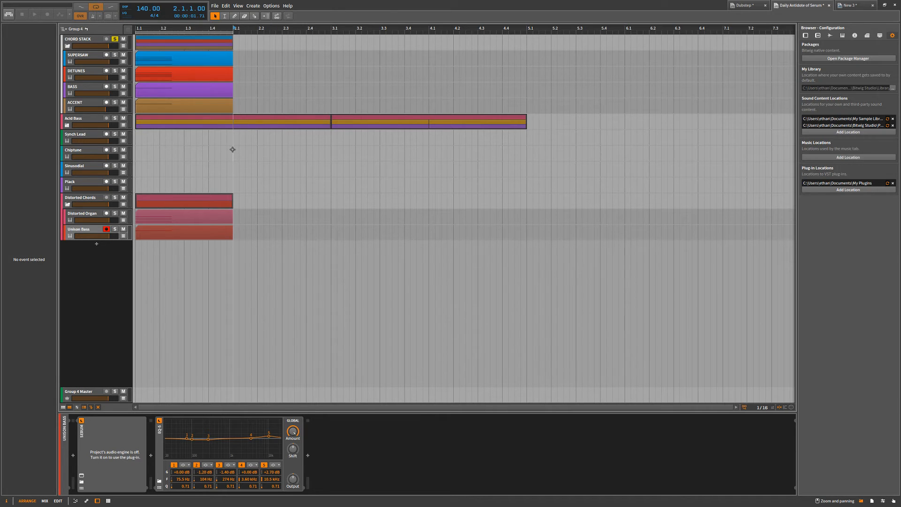
Mark out the empty time range from 2.1 to 5.1 beside the clips of the CHORD STACK tracks.
left_click_drag(527, 41, 233, 182)
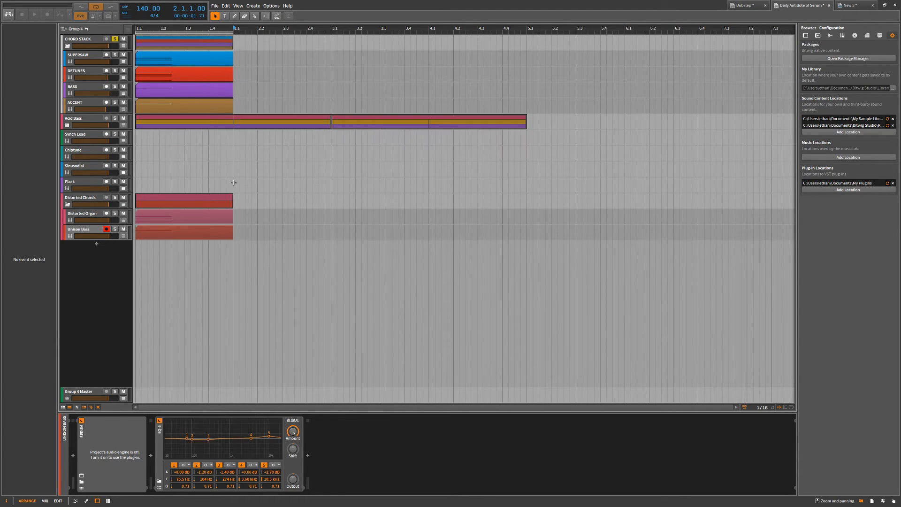
left_click_drag(233, 137, 526, 190)
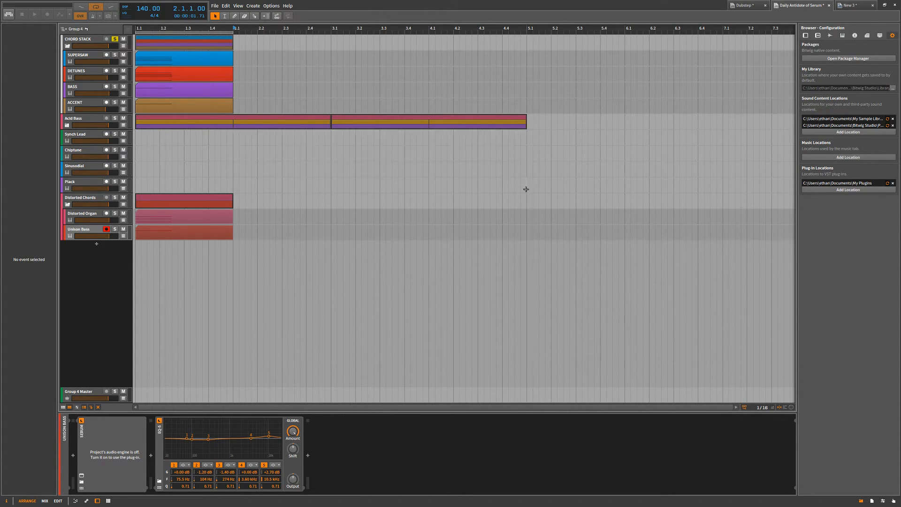
left_click_drag(524, 36, 234, 111)
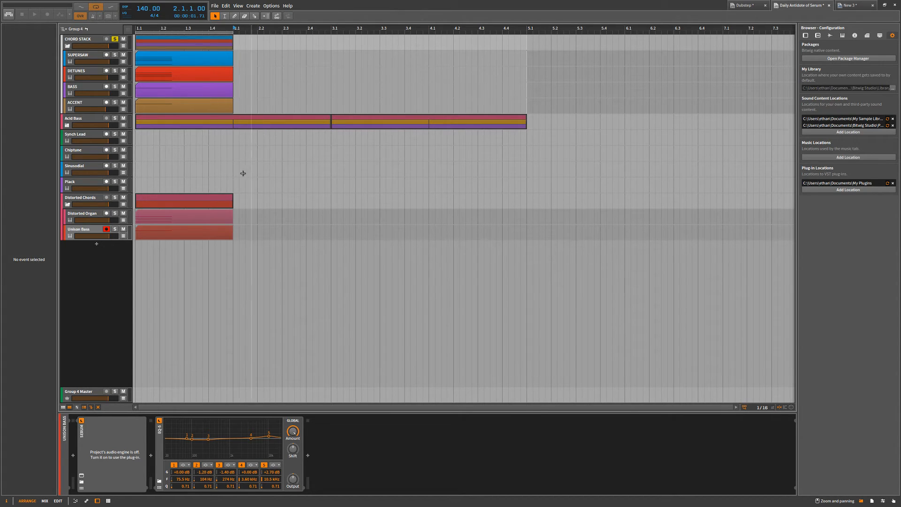
left_click_drag(233, 27, 232, 28)
left_click_drag(135, 28, 137, 26)
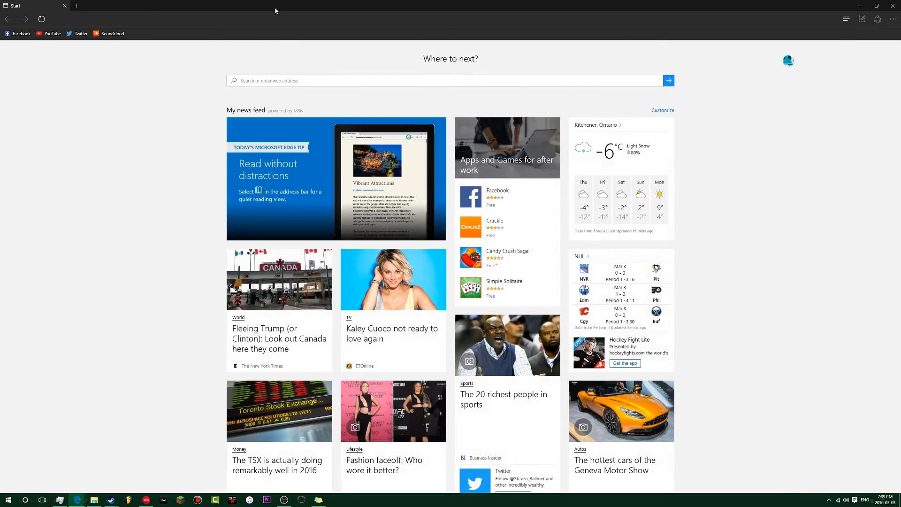
left_click_drag(276, 10, 0, 135)
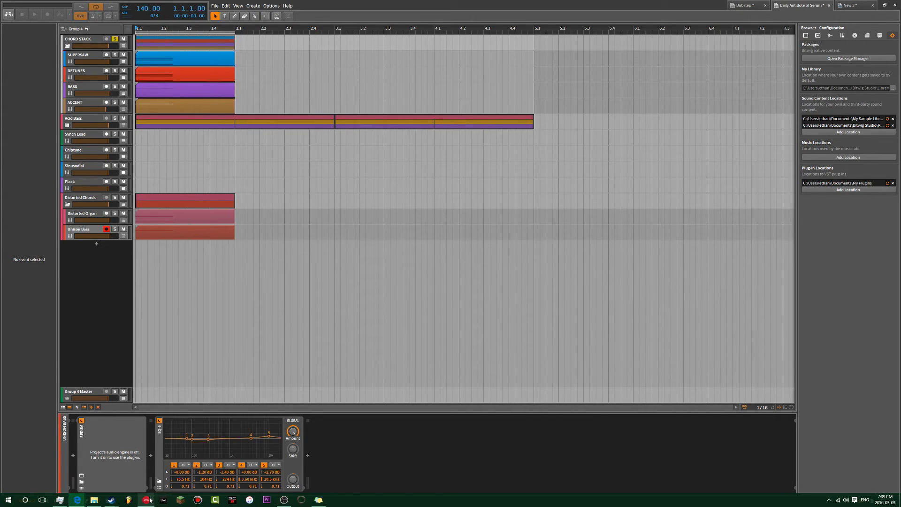
mouse_move(150, 501)
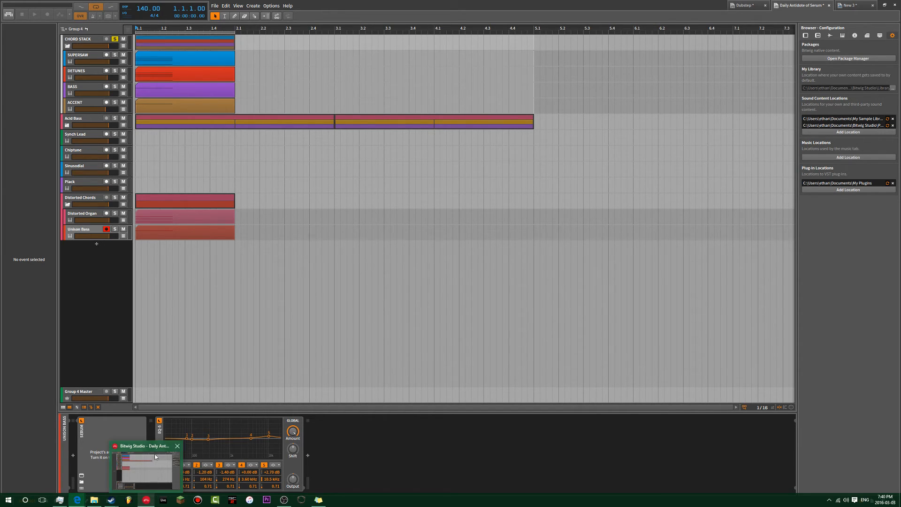
Inspect the first Acid Bass group clip and set the play position back to 1.1.1.
left_click(434, 152)
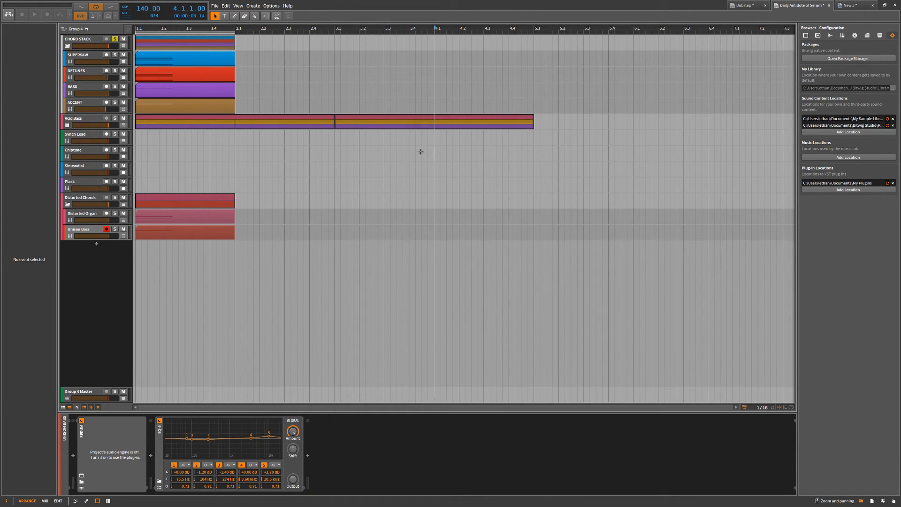
left_click(332, 121)
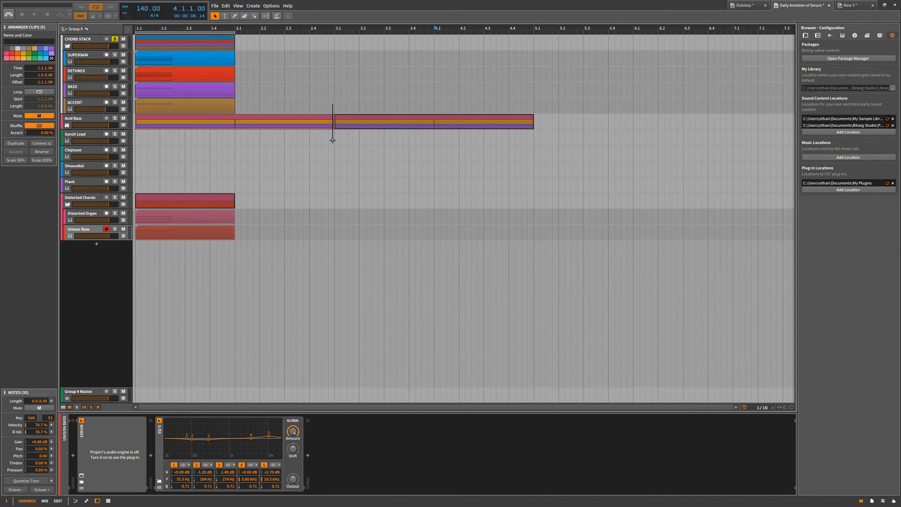
left_click(324, 104)
left_click(335, 71)
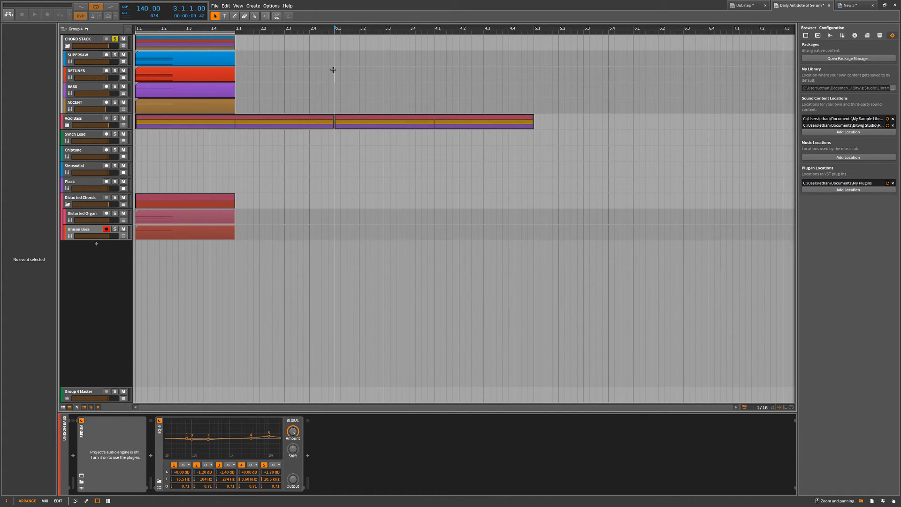
left_click(135, 133)
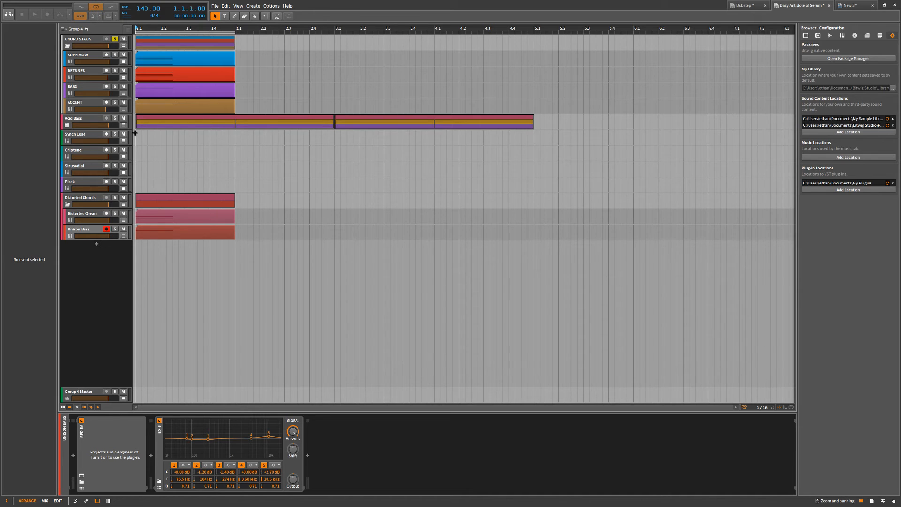
scroll(134, 132, "down", 1)
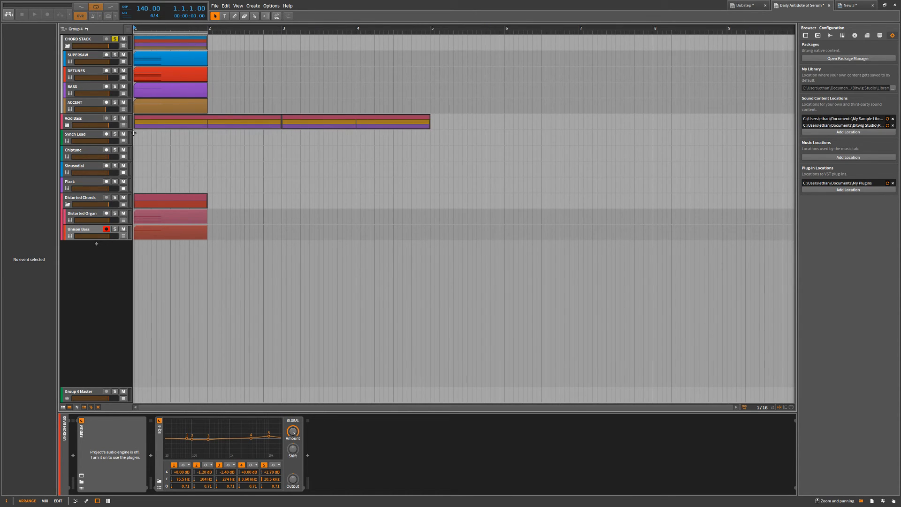
scroll(133, 133, "up", 2)
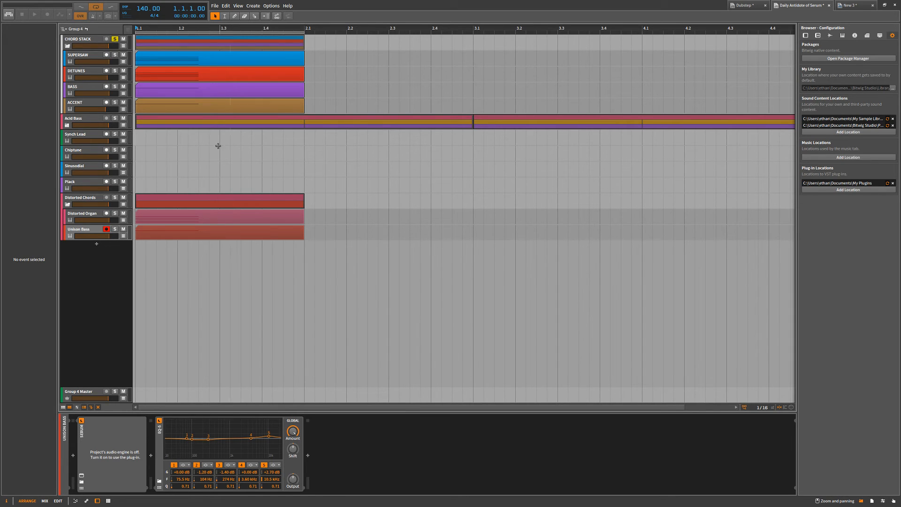
Draw a short clip starting at 2.1 on the Sinusoidal track with the Pen tool and delete it again.
key("3")
mouse_move(305, 169)
left_mouse_down()
mouse_move(378, 169)
mouse_move(384, 161)
mouse_move(353, 183)
left_mouse_up()
left_click(215, 17)
key("Delete")
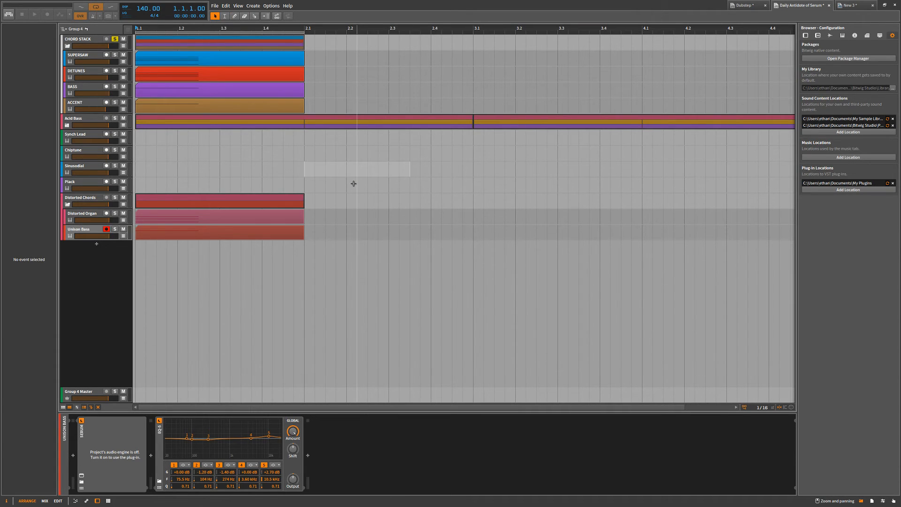
left_click(304, 144)
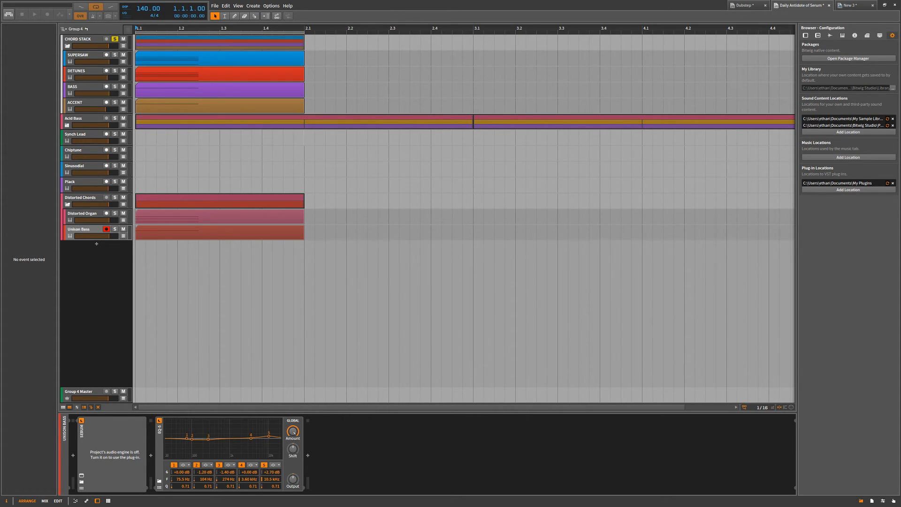
Mark out the first bar across all tracks, from CHORD STACK to Unison Bass.
left_click(229, 157)
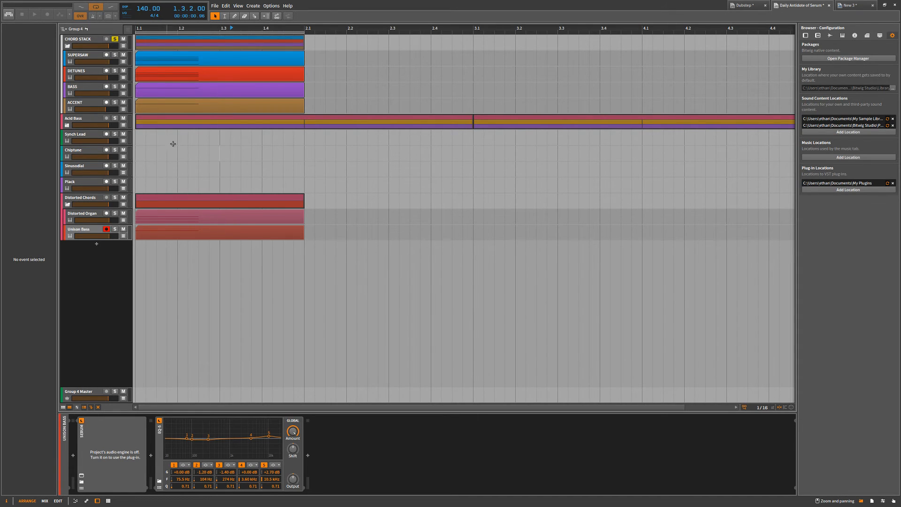
scroll(211, 154, "down", 3)
left_click_drag(233, 256, 134, 40)
left_click(266, 48)
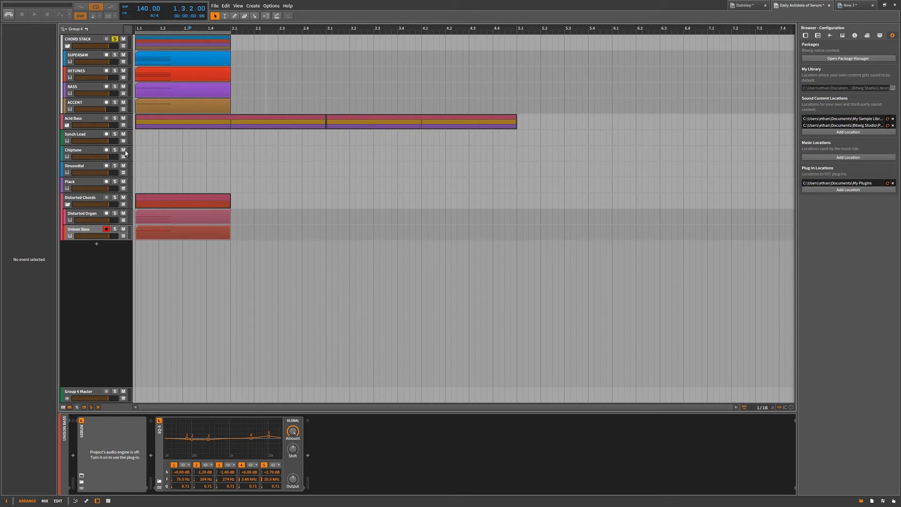
left_click_drag(133, 132, 231, 250)
left_click(230, 250)
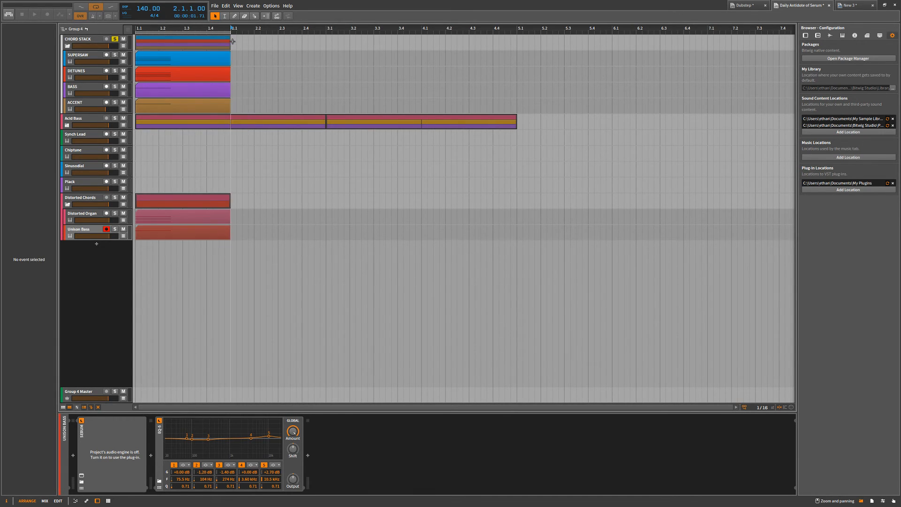
Delete the second Acid Bass clip, spanning 3.1 to 5.1, and check the tracks inside the group.
left_click_drag(517, 37, 346, 159)
key("Delete")
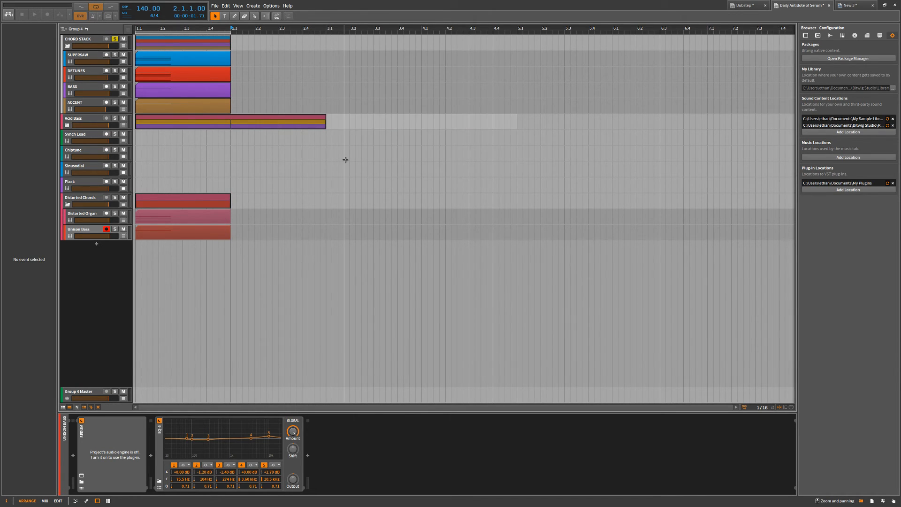
left_click(68, 125)
left_click(67, 125)
Select the Serum device on the Unison Bass track.
left_click(351, 69)
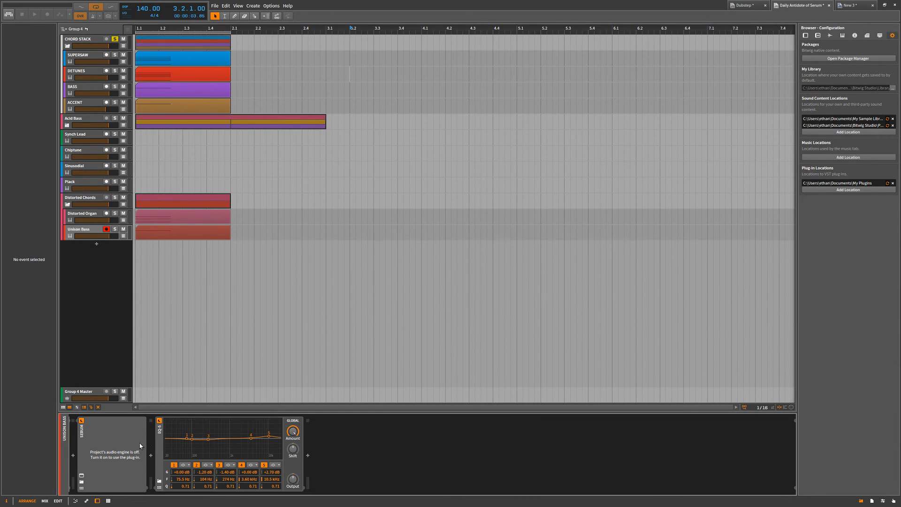
left_click(78, 442)
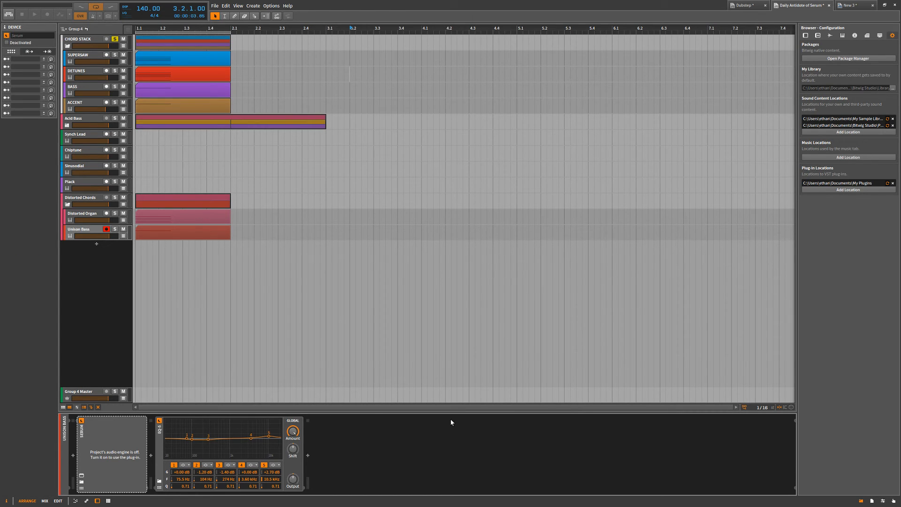
Step through the Synth Lead, CHORD STACK, SUPERSAW, DETUNES, BASS and ACCENT tracks to inspect their settings and devices.
key("4")
left_click(78, 135)
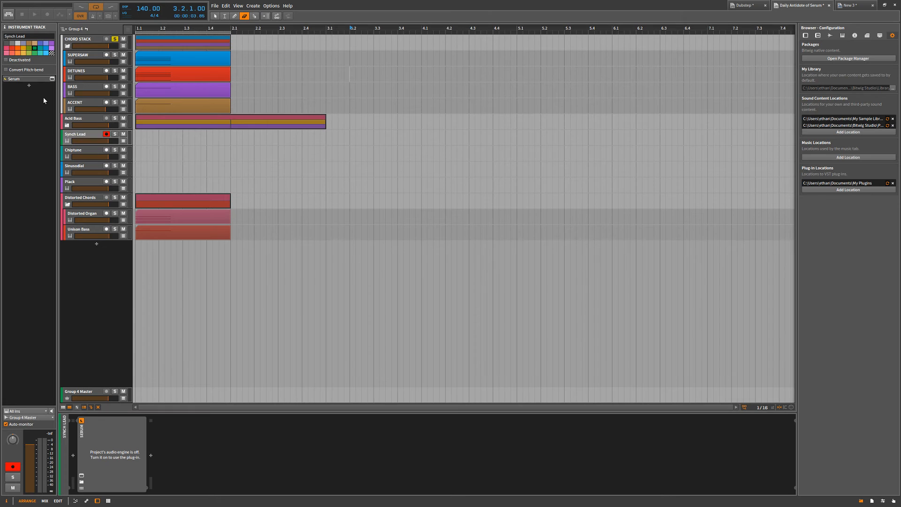
left_click(89, 41)
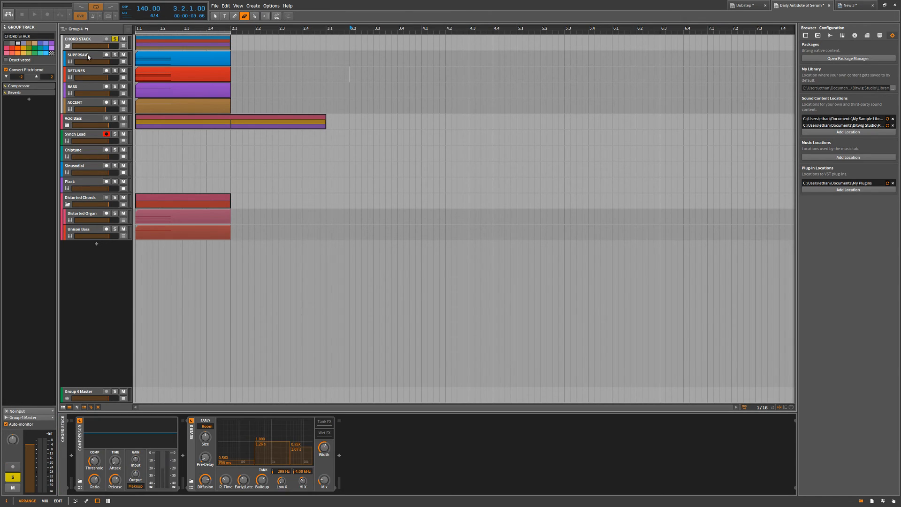
left_click(88, 56)
left_click(89, 71)
left_click(84, 86)
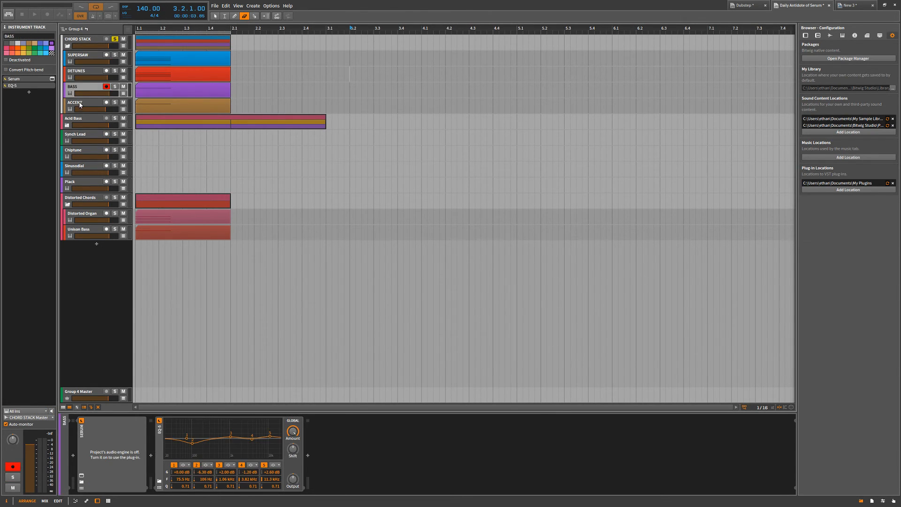
left_click(82, 103)
Inspect the tracks from Acid Bass down to Distorted Chords, and return to the CHORD STACK group's settings.
left_click(66, 127)
left_click(64, 141)
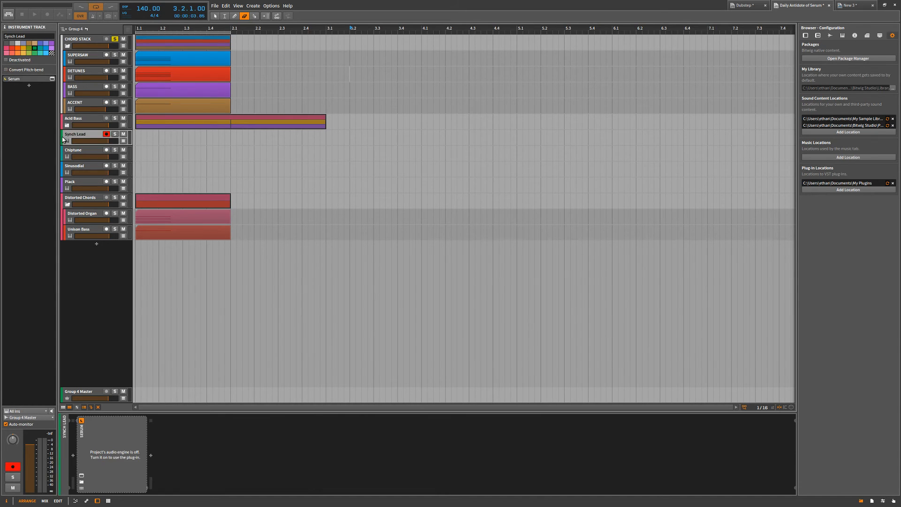
left_click(65, 161)
left_click(66, 175)
left_click(68, 186)
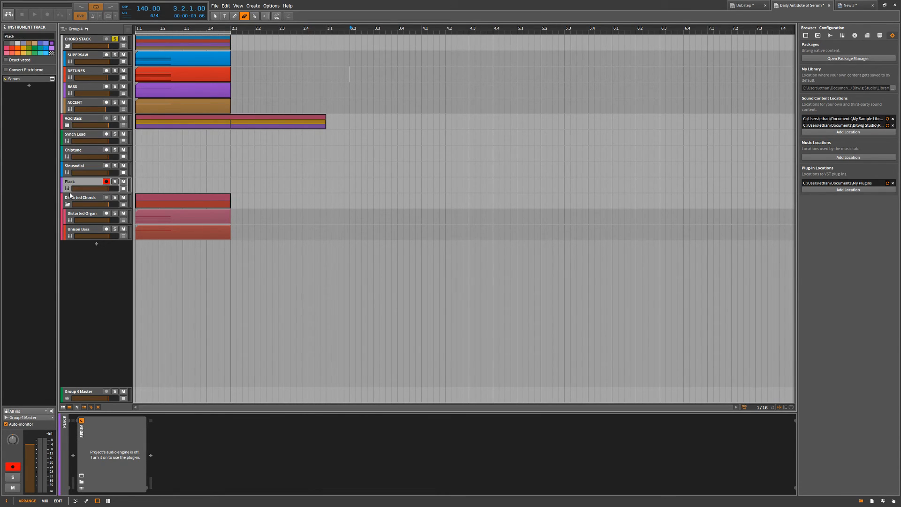
left_click(66, 201)
left_click(67, 42)
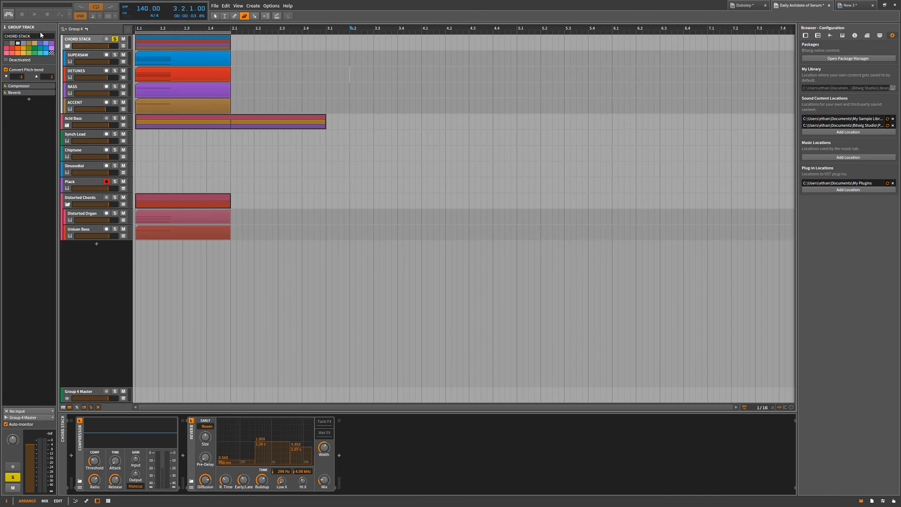
left_click(35, 35)
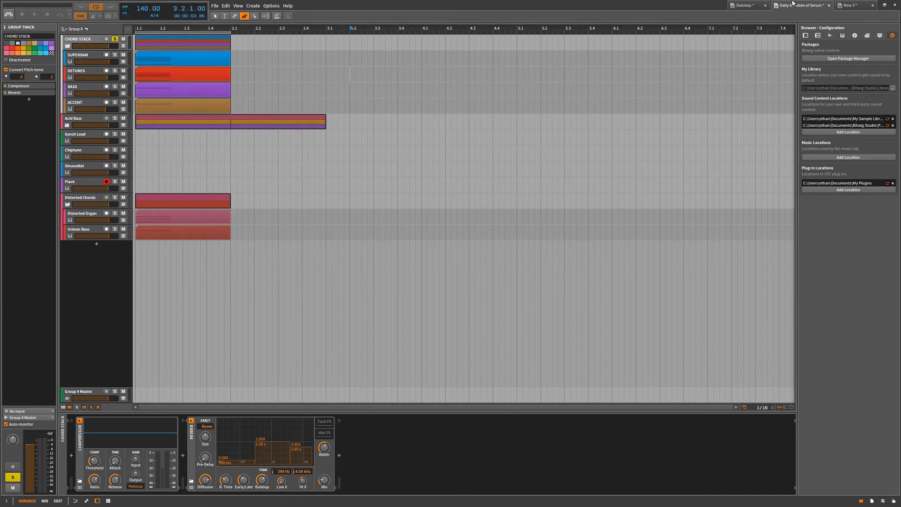
Show the clips in the browser and look through the MIDI files of the sample library.
left_click(855, 36)
left_click(879, 36)
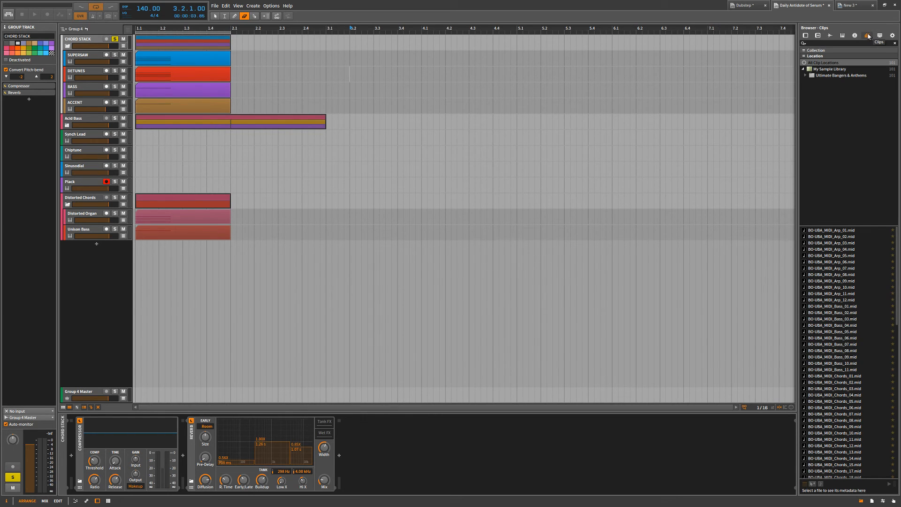
scroll(866, 305, "down", 15)
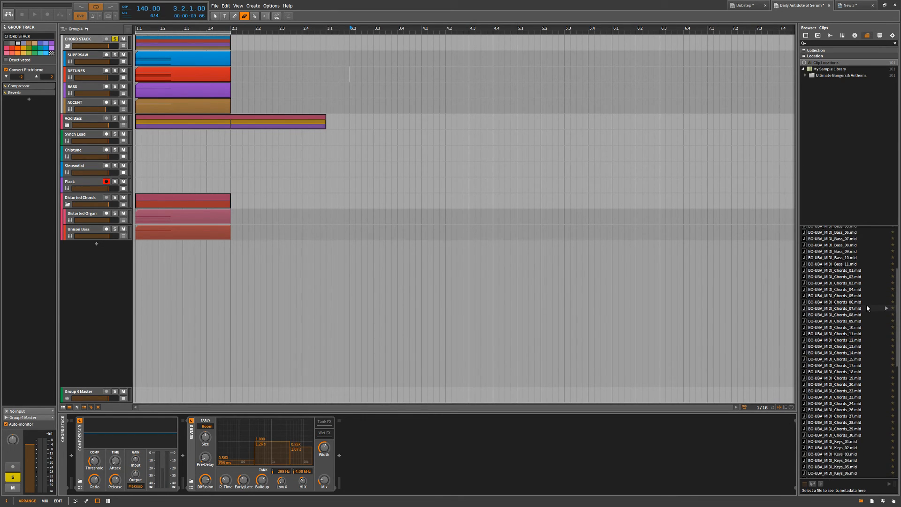
scroll(867, 305, "up", 15)
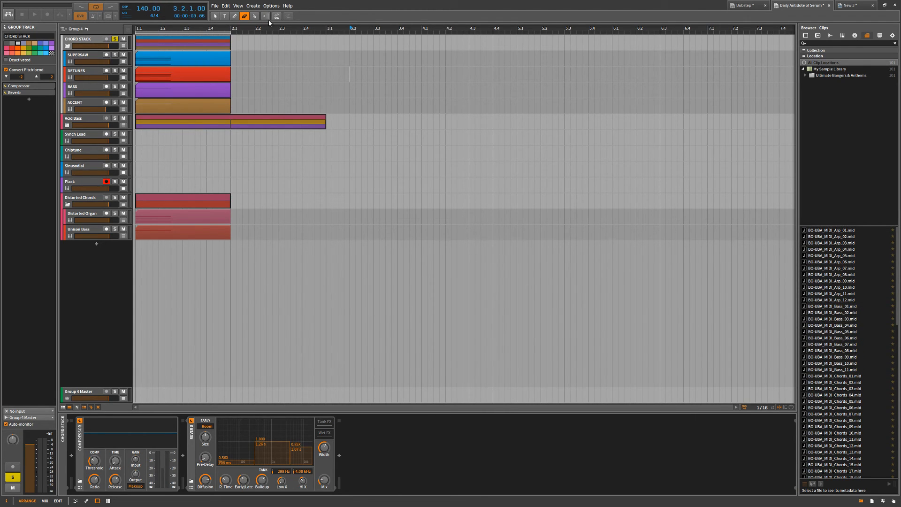
Switch to the New 3 project and place BO-UBA_MIDI_Chords_10.mid from the clip browser on a new track at bar 1.
left_click(850, 6)
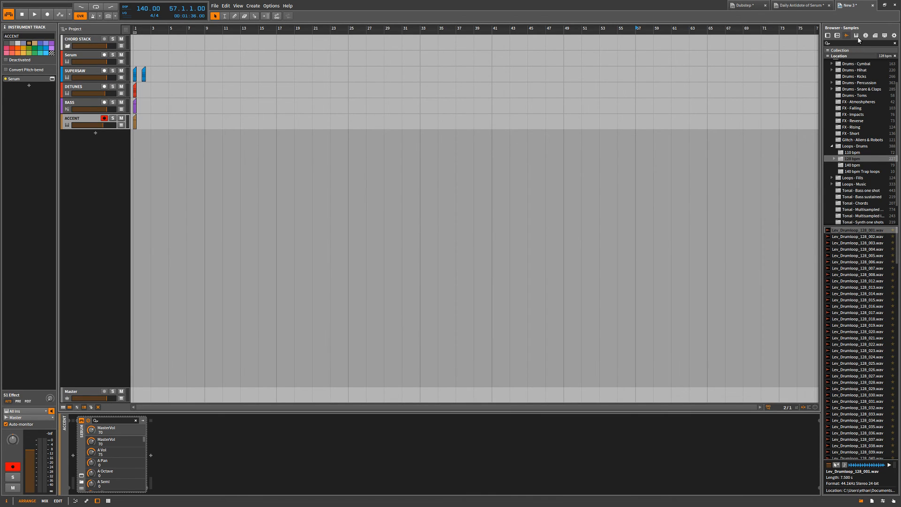
left_click(875, 35)
left_click_drag(823, 57, 805, 57)
scroll(840, 309, "down", 7)
left_click_drag(839, 306, 144, 173)
Open the imported chord clip in the note editor and examine its notes.
double_click(142, 138)
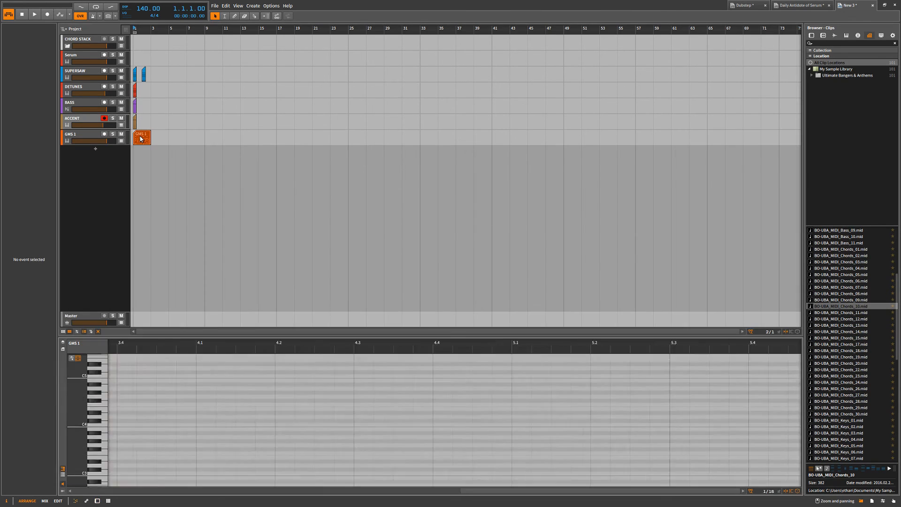
scroll(241, 404, "down", 4)
scroll(242, 402, "up", 7)
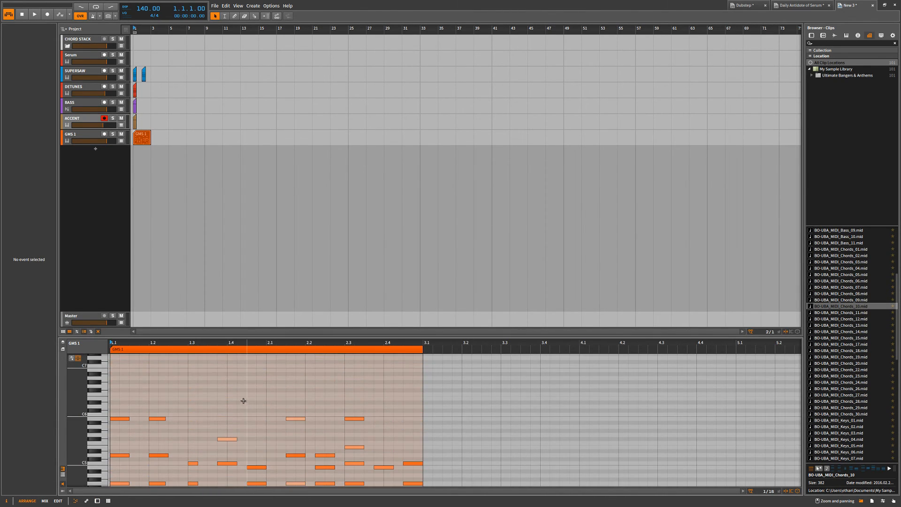
scroll(244, 399, "down", 4)
scroll(263, 394, "up", 1)
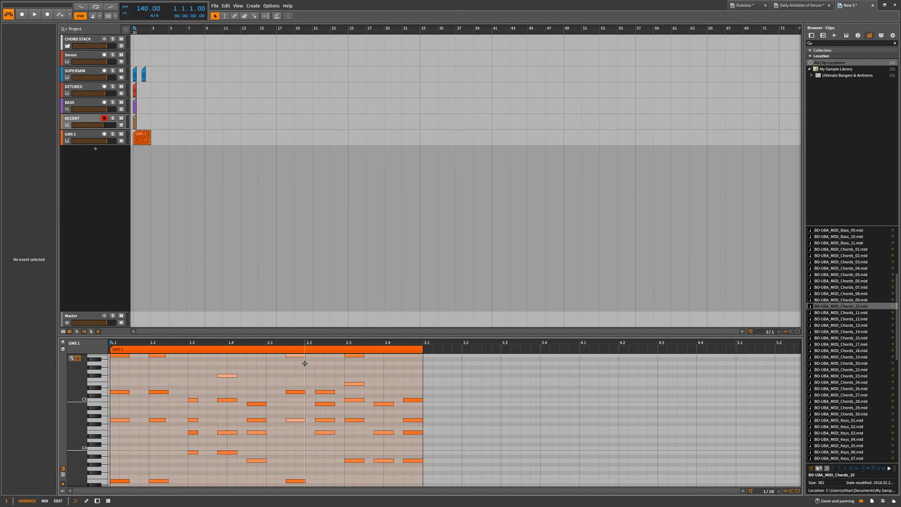
Select all notes of the chord clip in the full edit view and set their velocity to 78%.
key("Tab")
left_click_drag(463, 110, 119, 333)
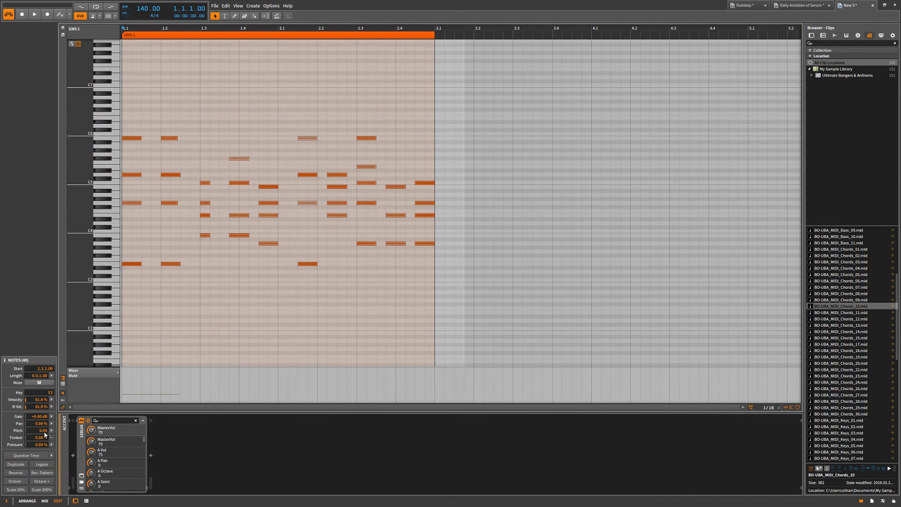
left_click(51, 401)
double_click(25, 399)
left_click_drag(26, 401, 51, 402)
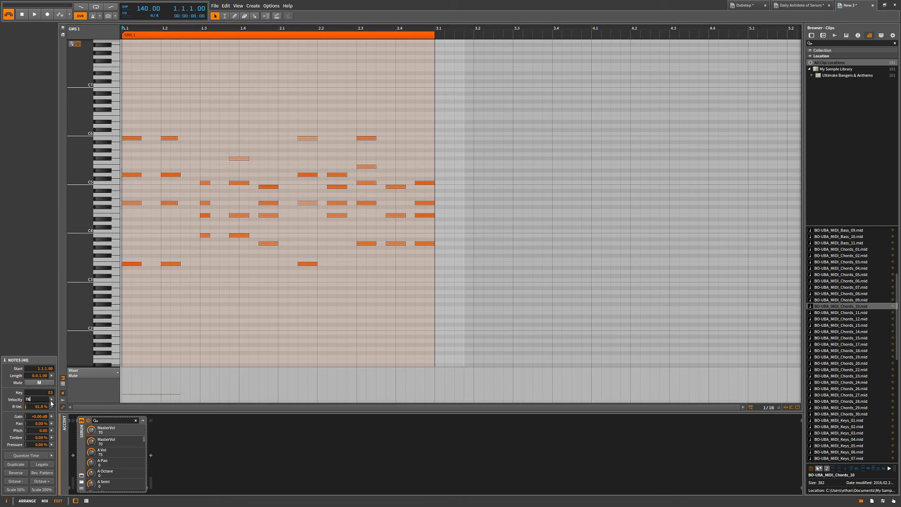
left_click(300, 294)
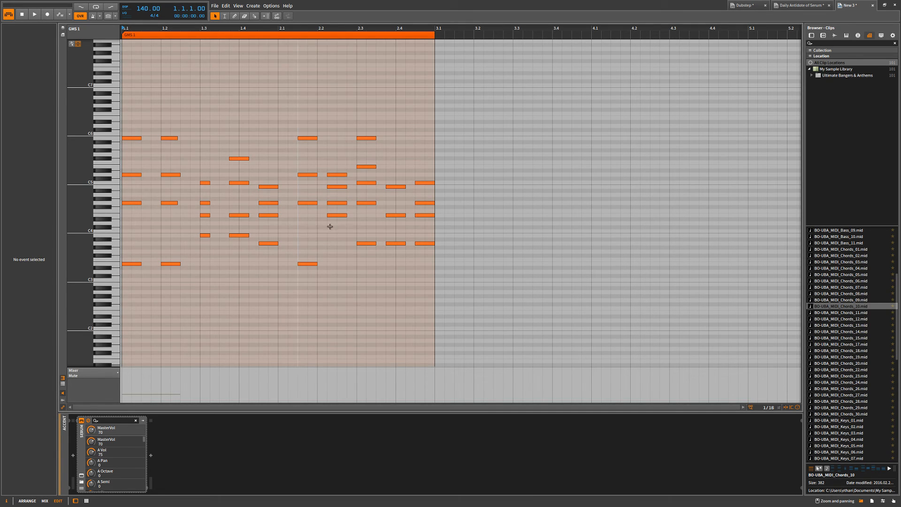
Select all notes of the chord clip repeatedly, clearing the selection each time.
left_click_drag(470, 80, 138, 285)
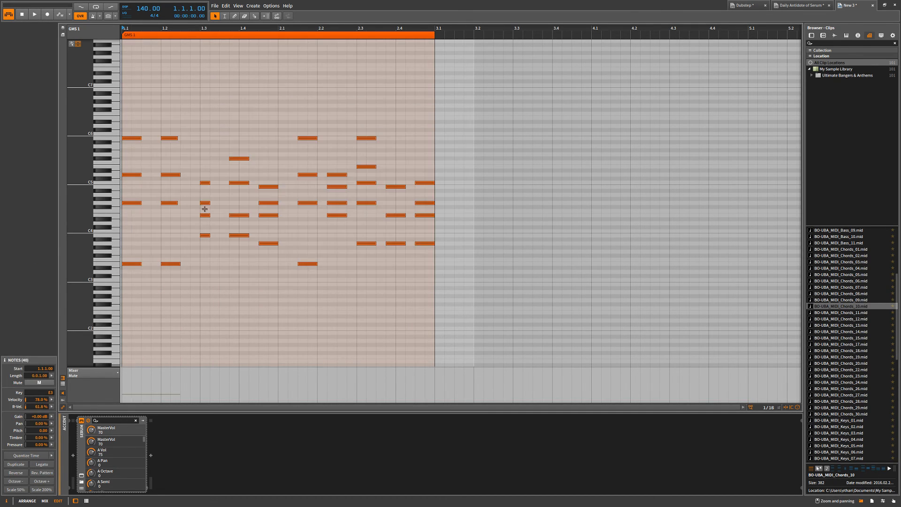
left_click(238, 167)
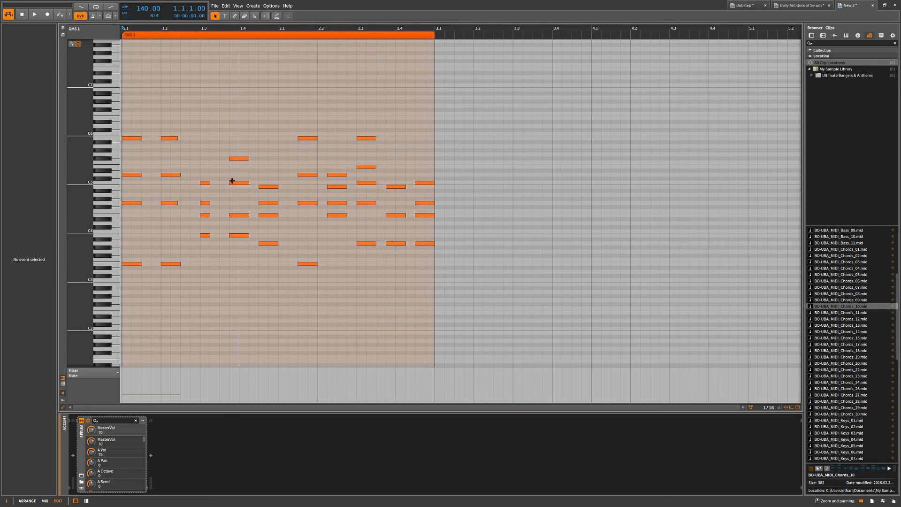
left_click_drag(433, 123, 133, 285)
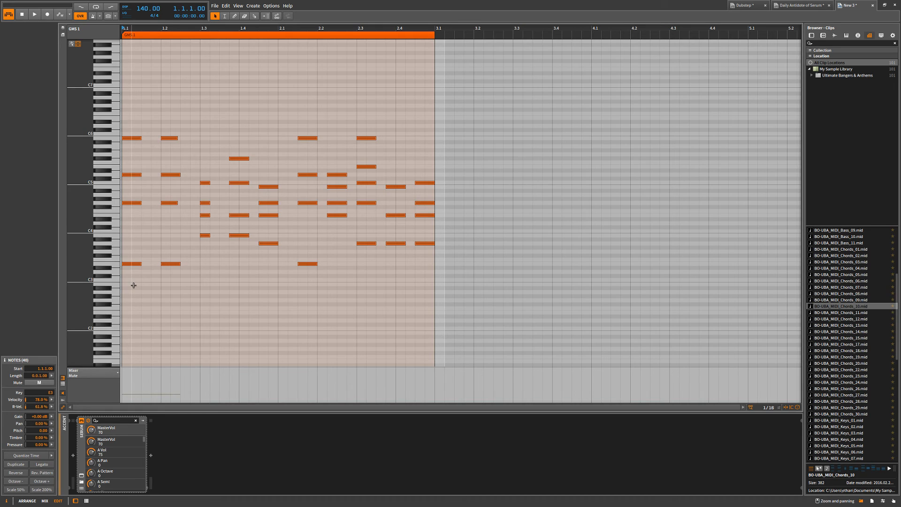
left_click(136, 286)
left_click(227, 135)
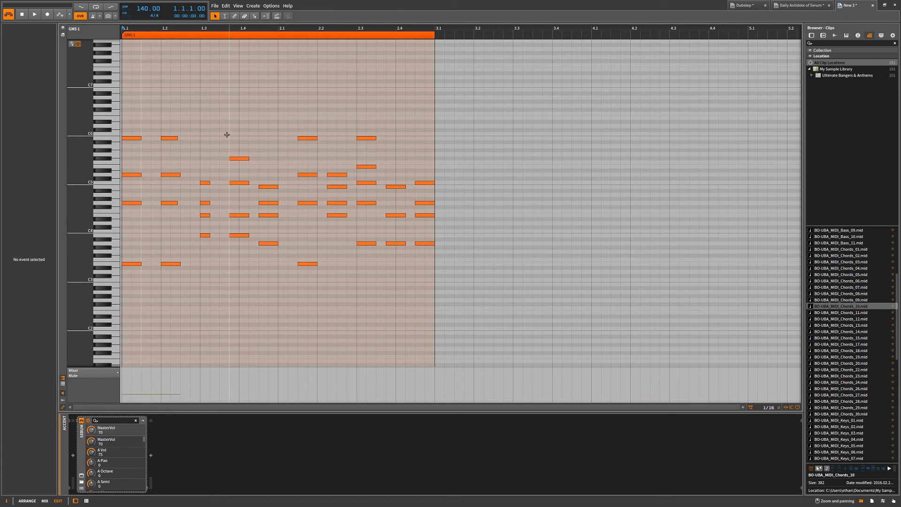
Return to the arrangement and play the project briefly from the start.
key("Tab")
key("space")
key("Tab")
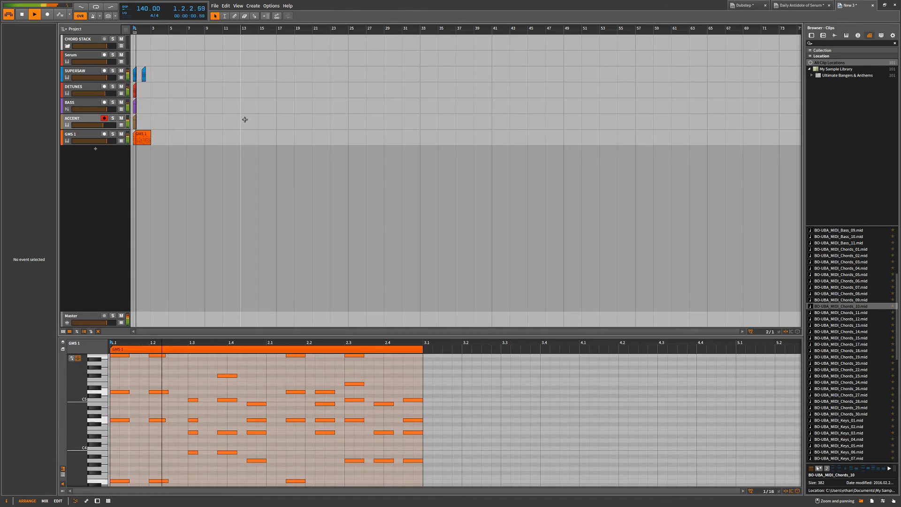
key("space")
Move the GMS 1 clip to bar 9 and start playback from there.
left_click_drag(140, 137, 209, 142)
left_click(205, 122)
key("space")
Open the Polysynth device of the GMS 1 track and audition the chord clip with it.
left_click(75, 136)
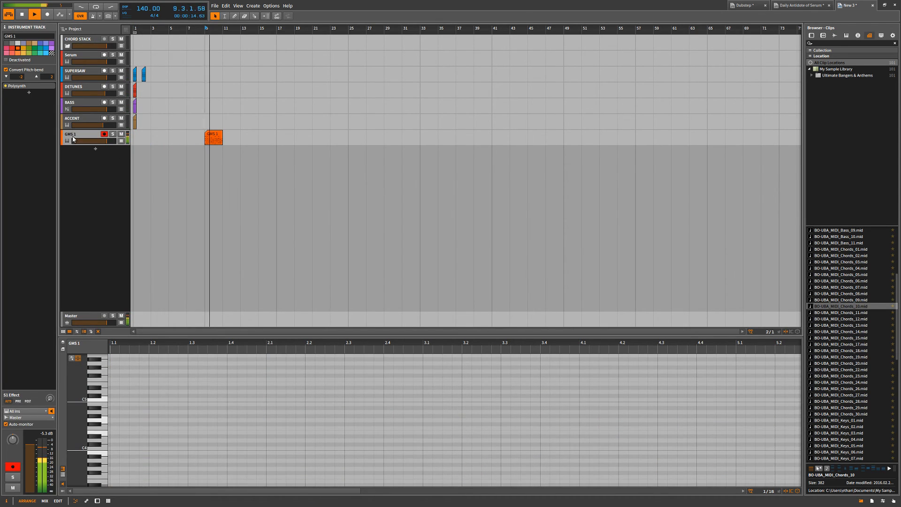
key("space")
left_click(47, 87)
key("space")
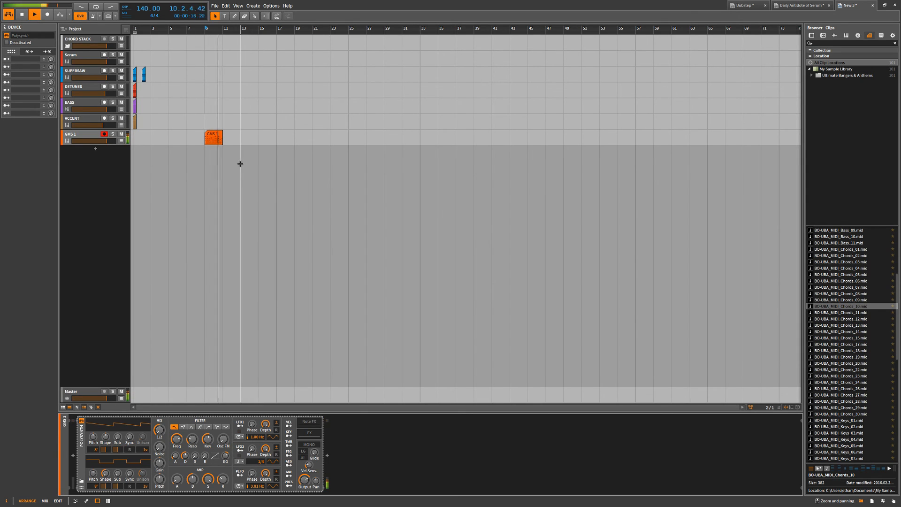
key("space")
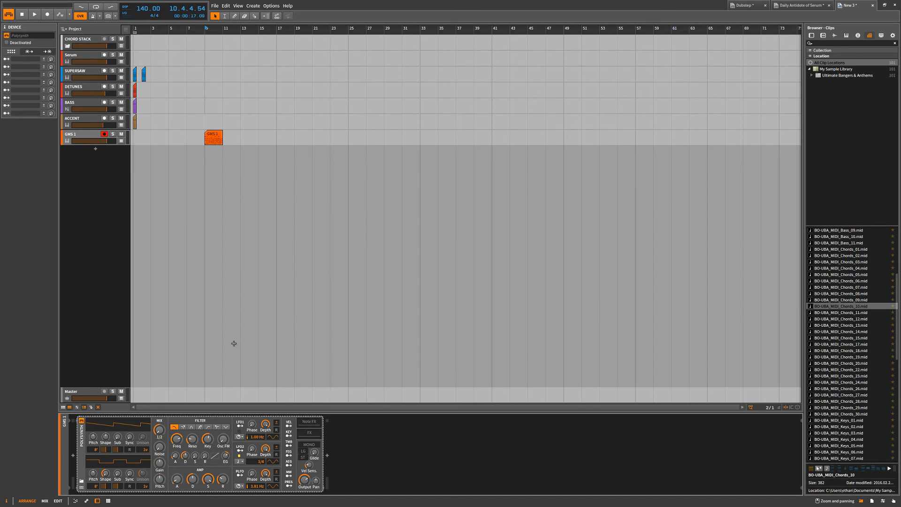
Select the clips on all tracks between bar 1 and about bar 14, and clear the selection.
left_click(134, 148)
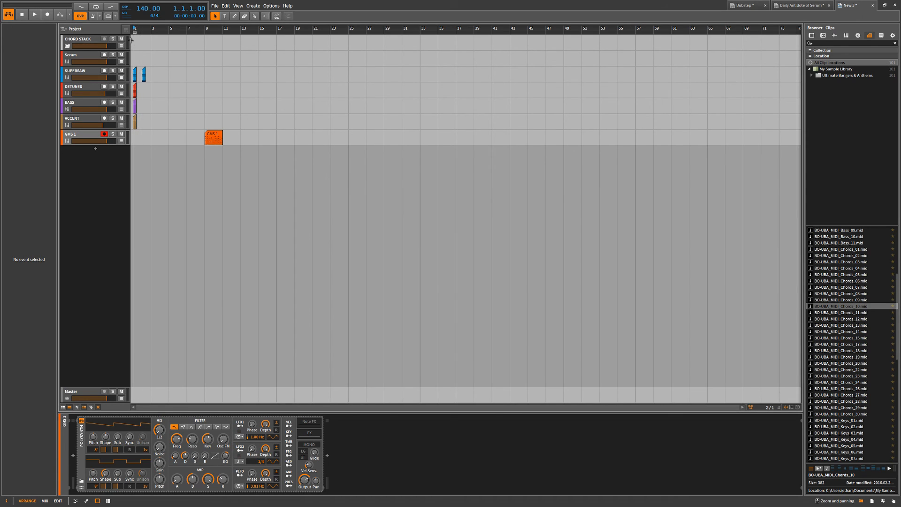
left_click_drag(134, 38, 251, 163)
left_click(250, 163)
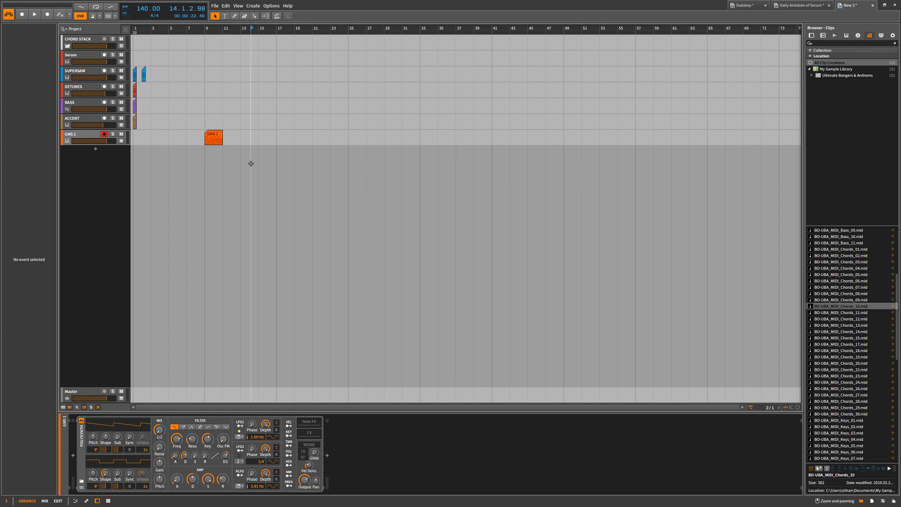
Delete the GMS 1 clip at bar 9.
left_click(221, 139)
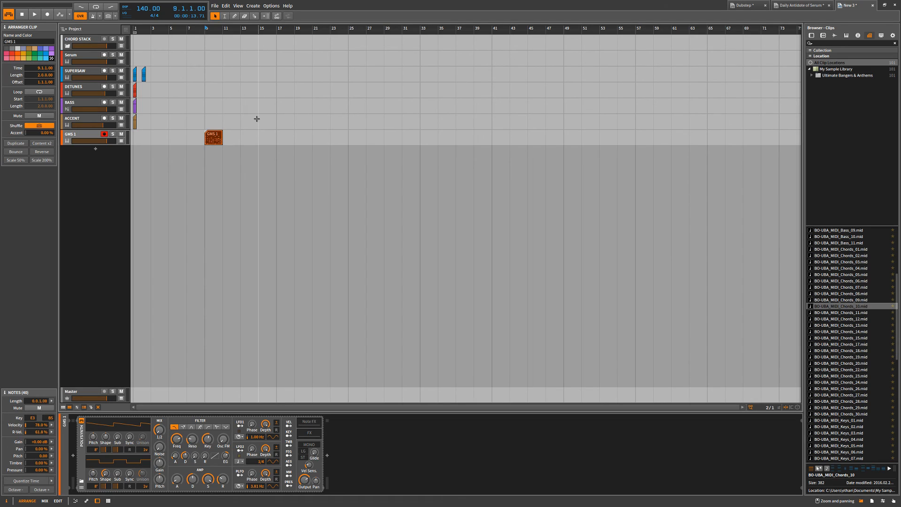
left_click_drag(279, 138, 209, 147)
left_click(203, 160)
left_click(213, 135)
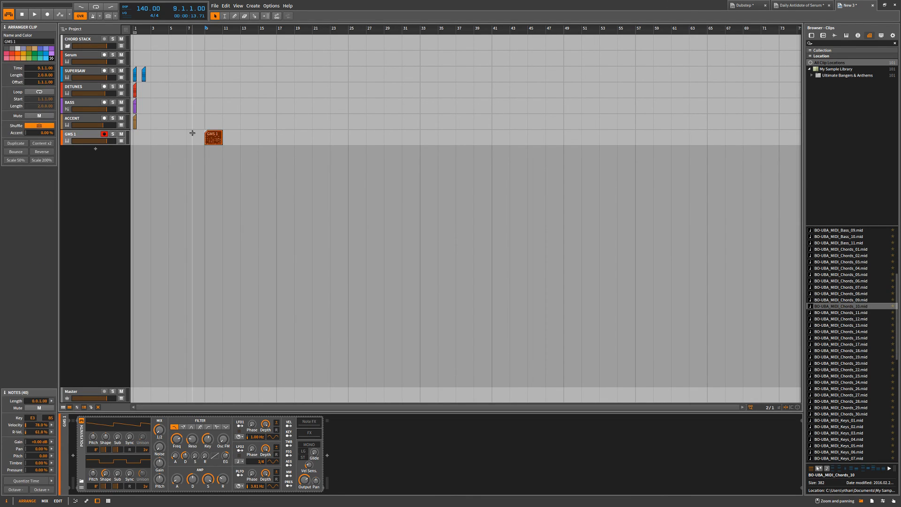
key("Delete")
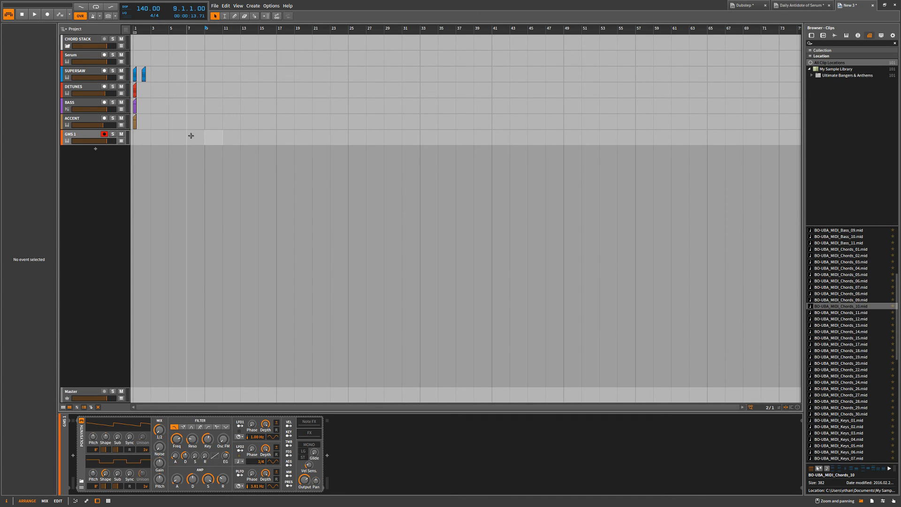
Mark out bars 1 to 9 across all tracks and clear the selection.
left_click(133, 144)
left_click_drag(133, 144, 205, 42)
left_click(212, 46)
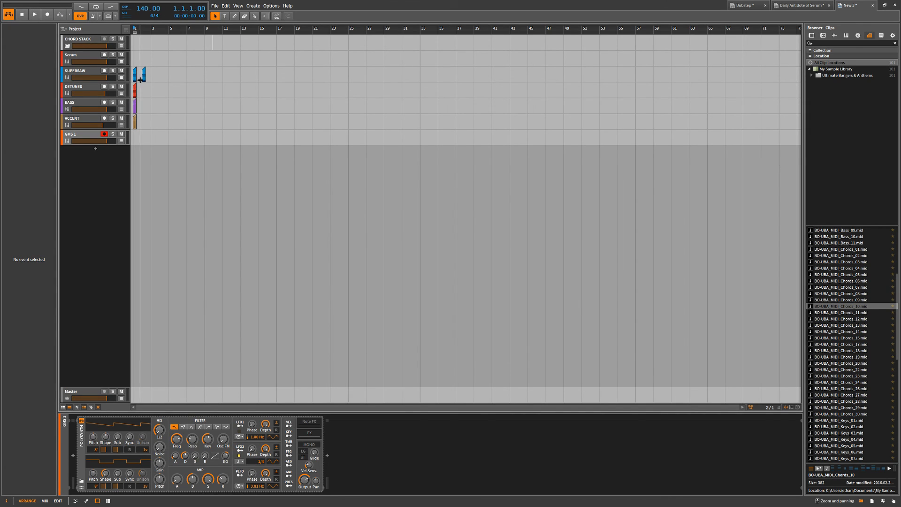
Check the settings and devices of the ACCENT track and the GMS 1 track.
scroll(143, 75, "up", 3)
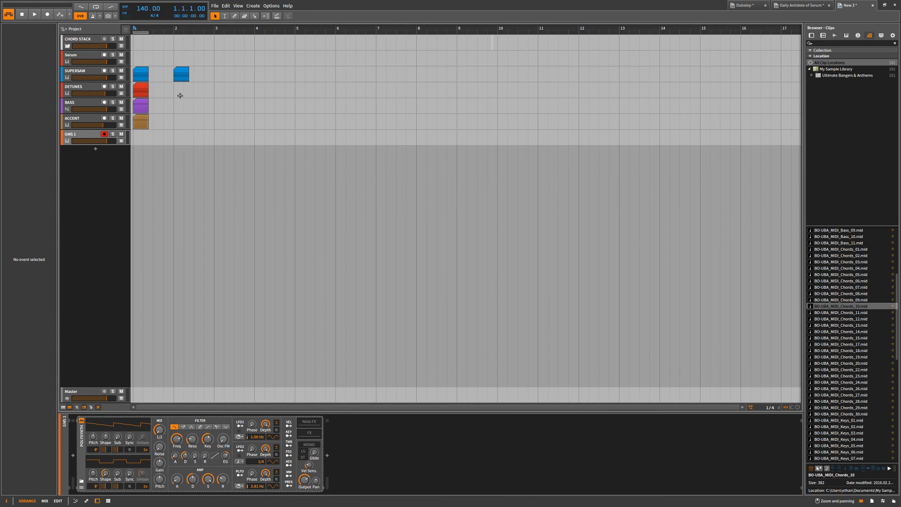
scroll(175, 75, "down", 1)
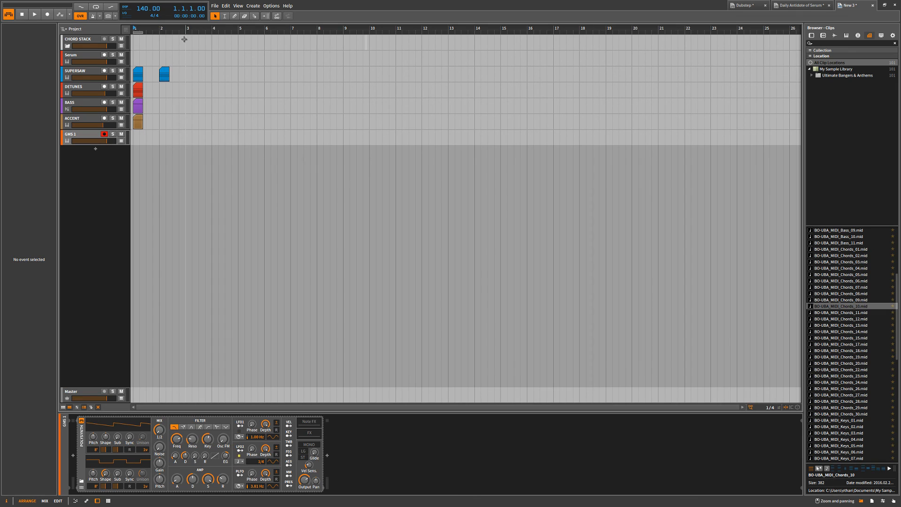
left_click(80, 119)
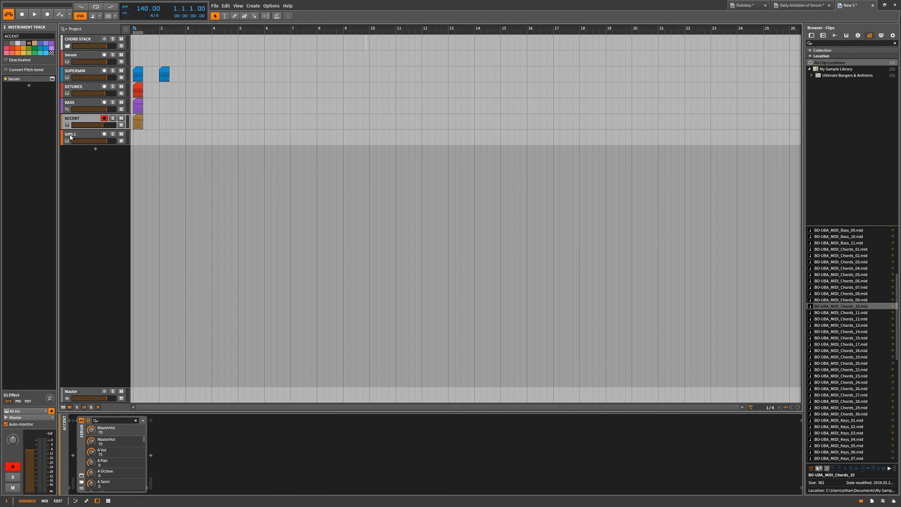
left_click(70, 137)
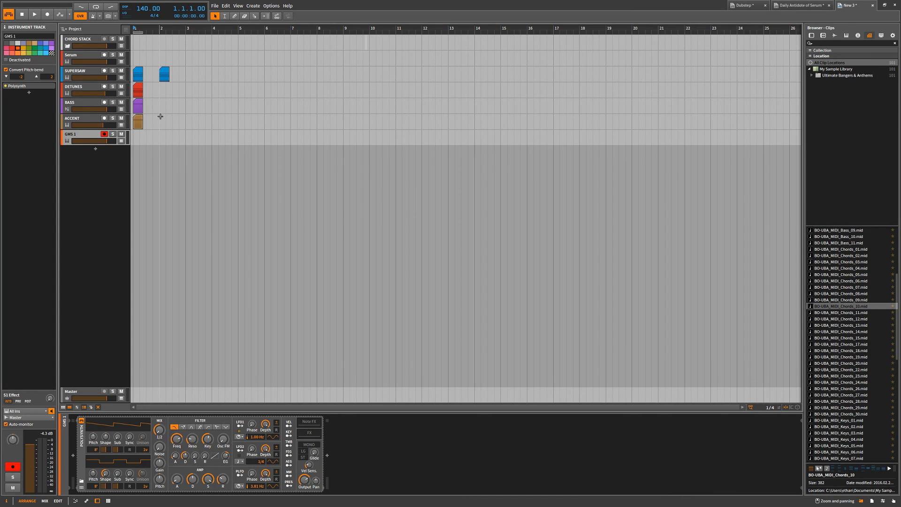
left_click_drag(467, 65, 179, 134)
left_click(195, 138)
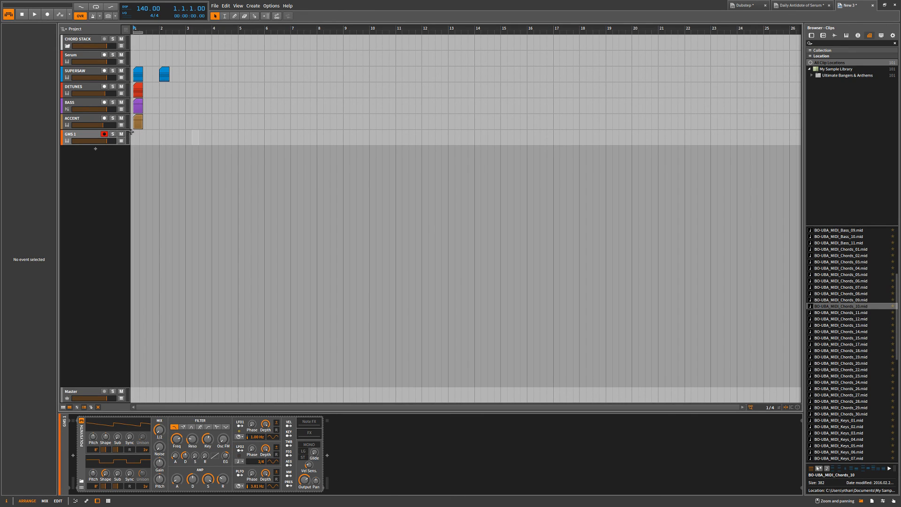
left_click(134, 48)
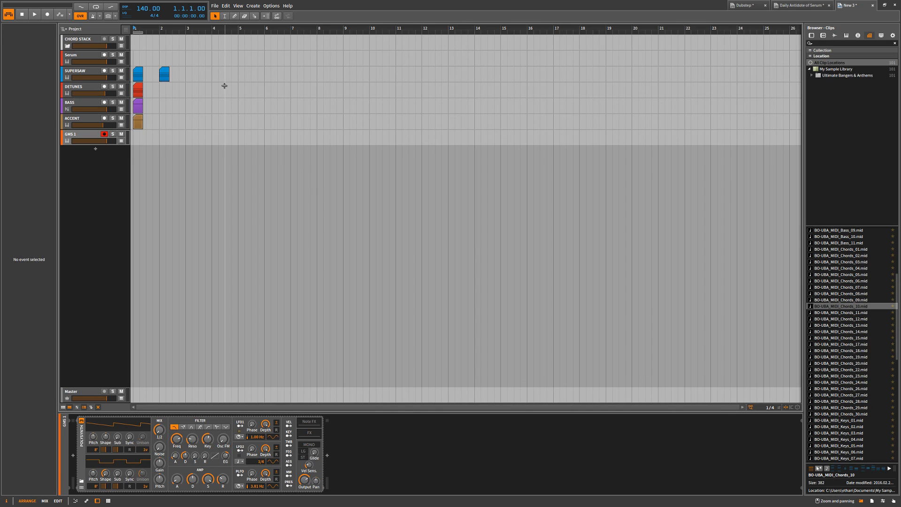
scroll(185, 86, "down", 3)
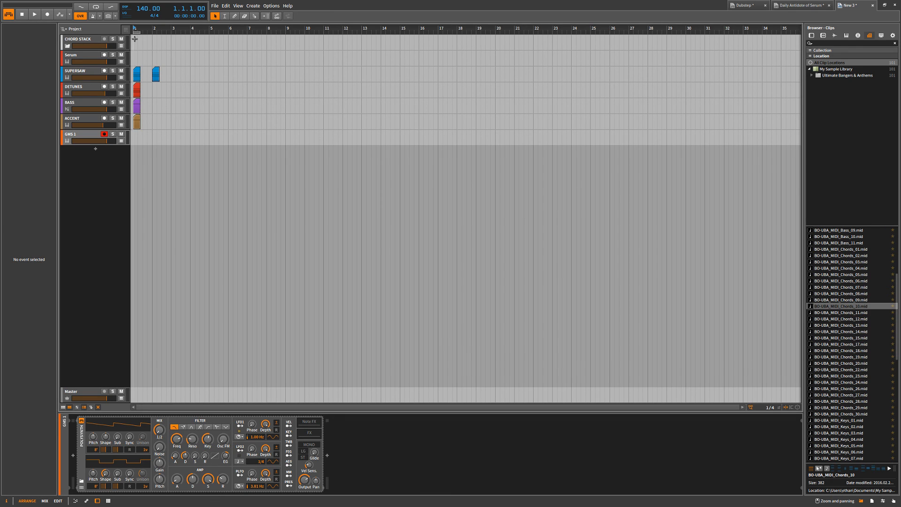
scroll(135, 38, "up", 3)
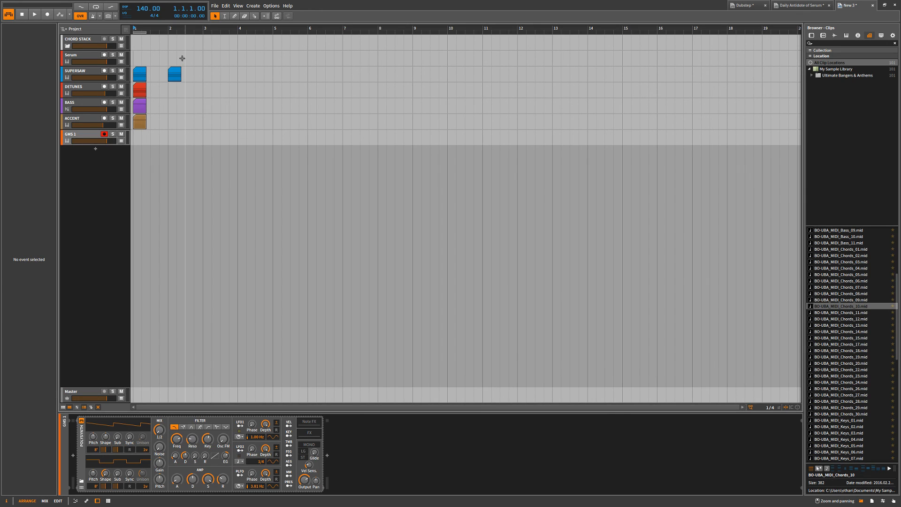
Select the clips on all tracks between bar 1 and bar 3, and clear the selection.
left_click(166, 41)
mouse_move(201, 40)
left_mouse_down()
mouse_move(134, 138)
mouse_move(171, 59)
mouse_move(194, 44)
left_mouse_up()
left_click(134, 138)
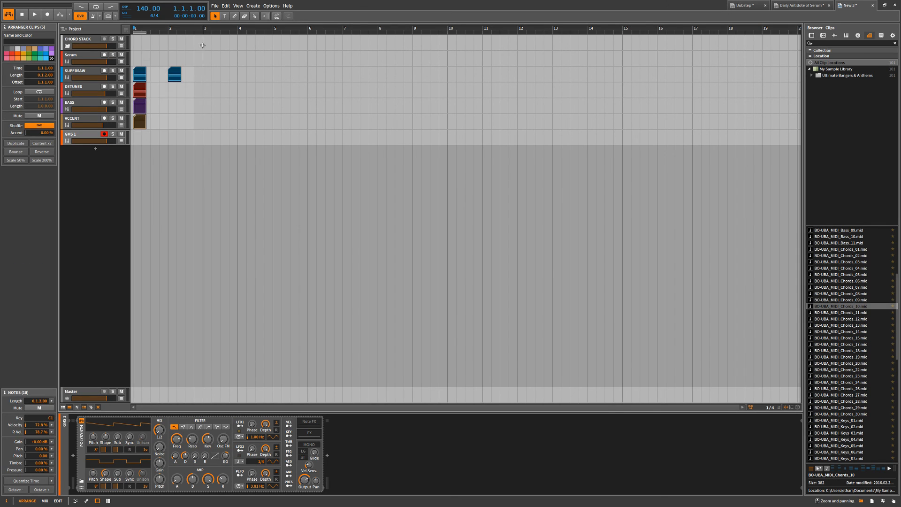
left_click_drag(134, 46, 205, 148)
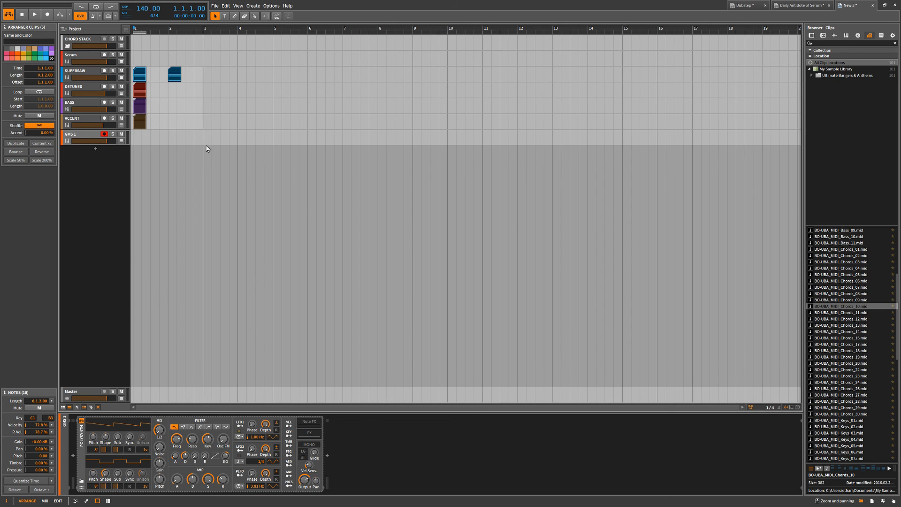
left_click(177, 124)
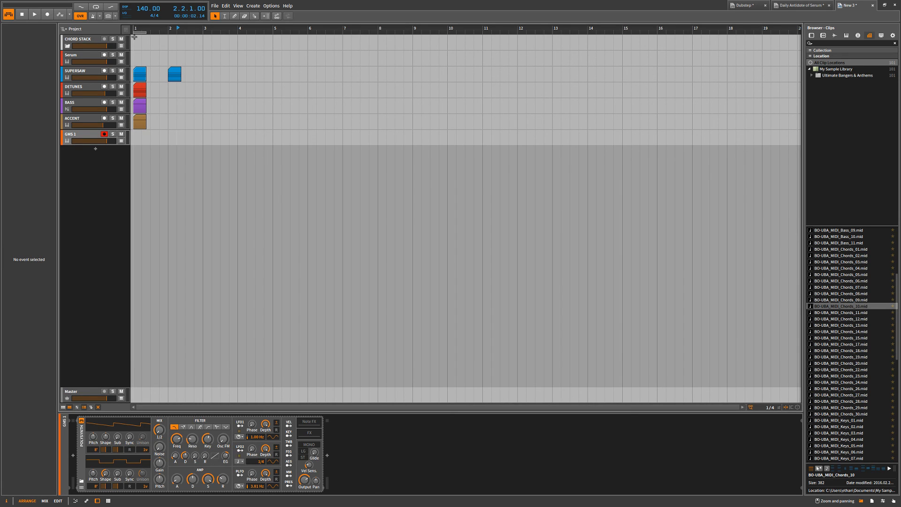
Mark out bars 1 to 3 from the CHORD STACK track downward and clear the marked range.
mouse_move(134, 37)
left_mouse_down()
mouse_move(171, 128)
mouse_move(209, 141)
mouse_move(145, 107)
mouse_move(112, 25)
mouse_move(124, 28)
left_mouse_up()
left_click(207, 141)
left_click(151, 41)
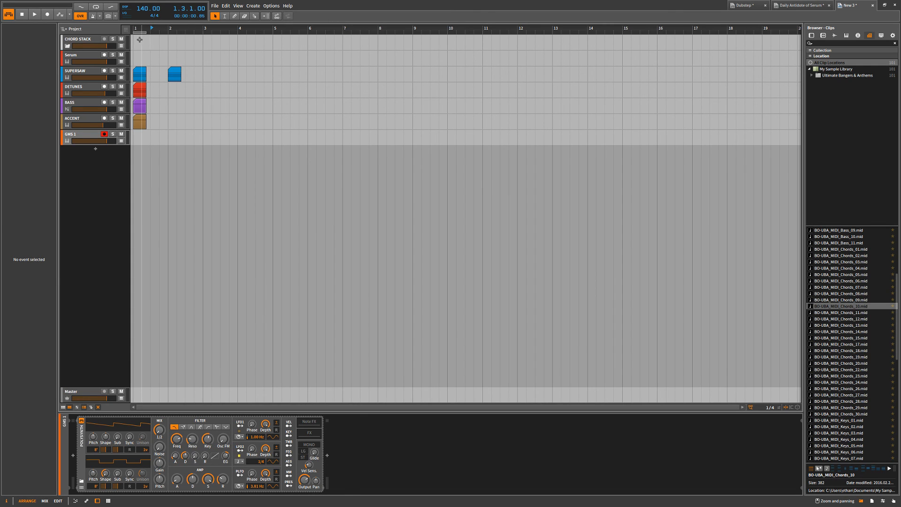
left_click_drag(133, 41, 203, 126)
left_click(204, 106)
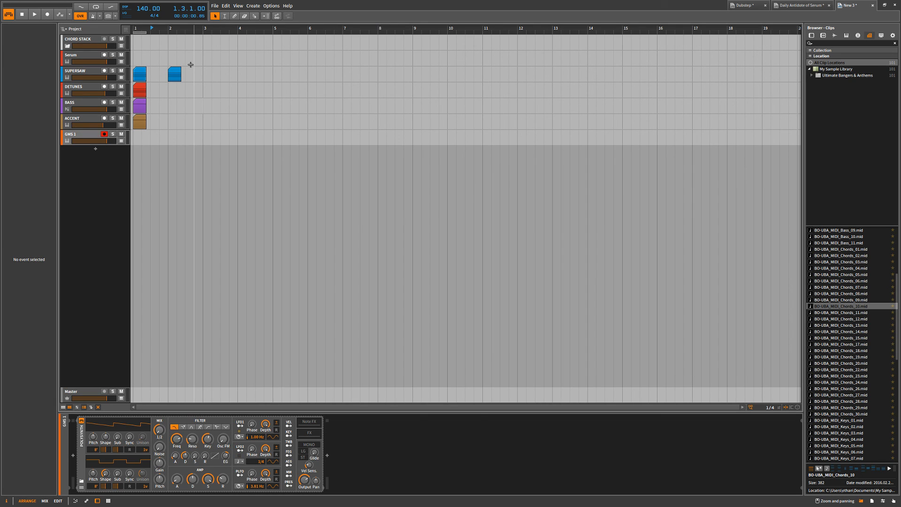
Select the clips backwards from about bar 3 to bar 1, down to the GMS 1 track.
left_click_drag(205, 55, 120, 148)
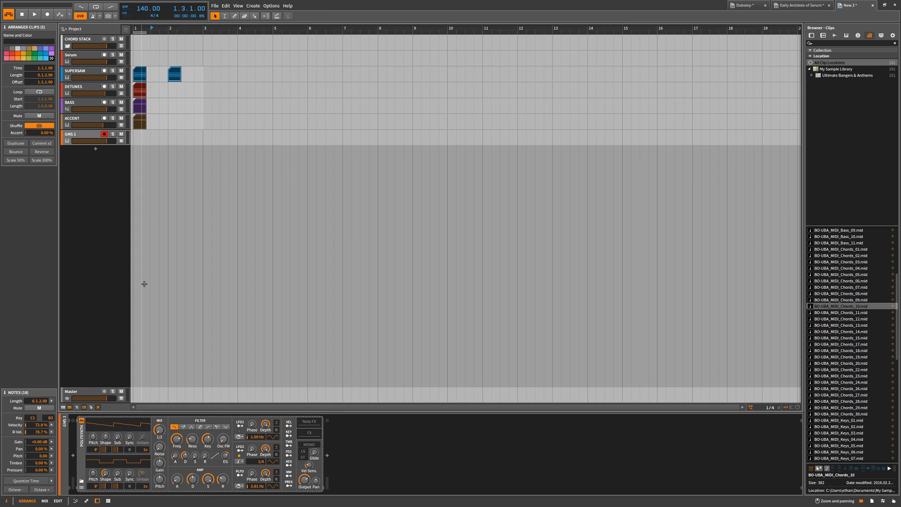
left_click(207, 296)
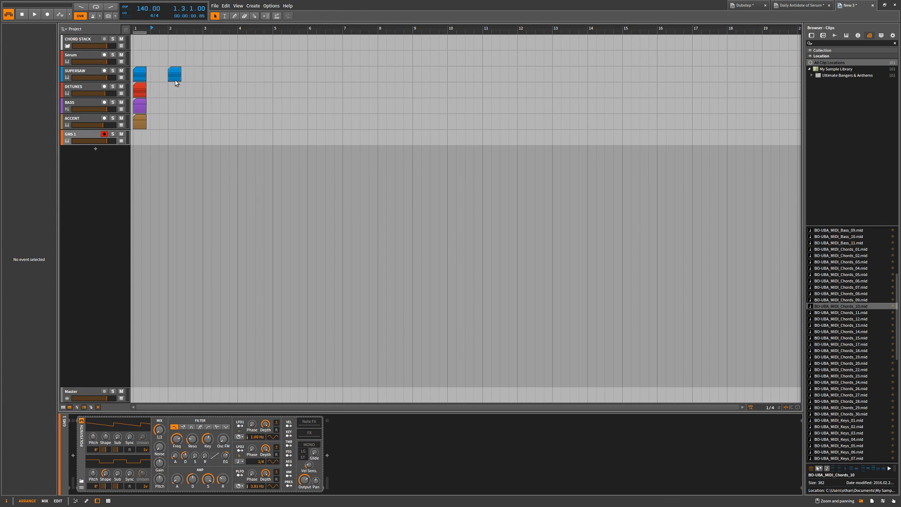
left_click_drag(193, 67, 130, 151)
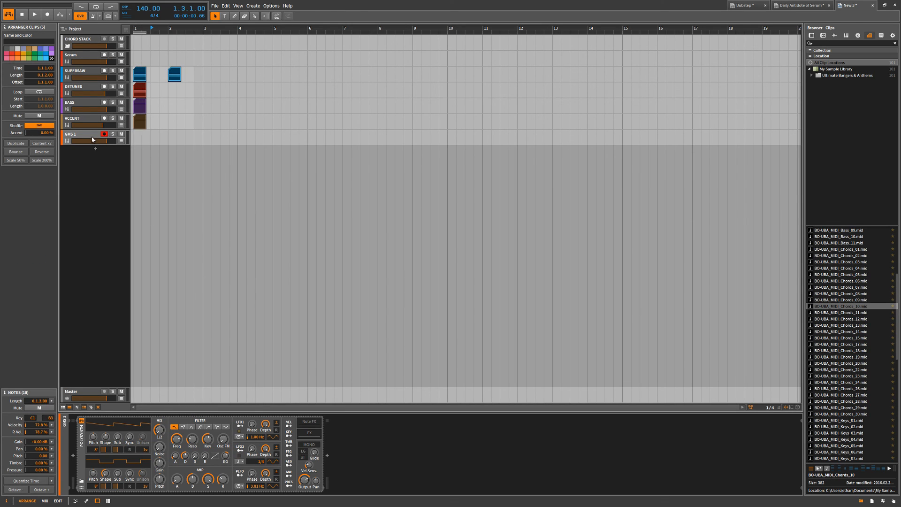
Select every track from GMS 1 up to CHORD STACK and delete them all from the project.
left_click(95, 140)
left_click(79, 38, "shift")
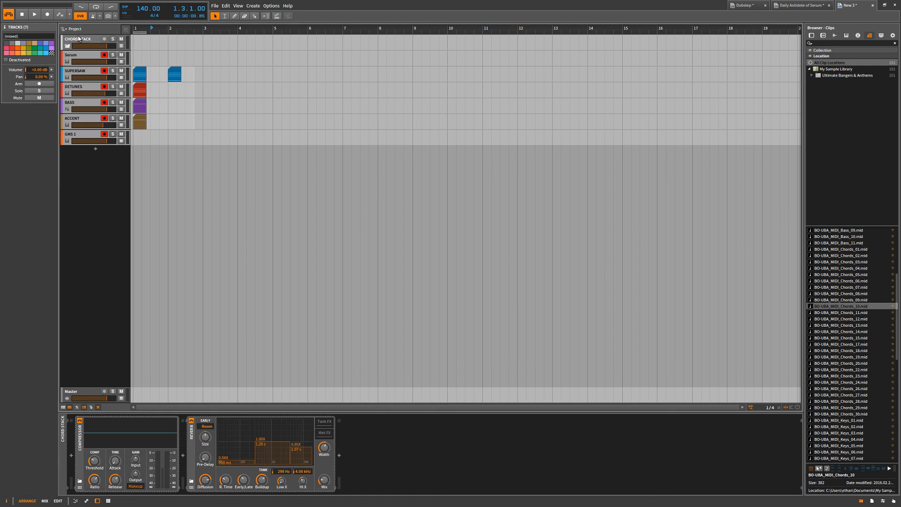
left_click(79, 39)
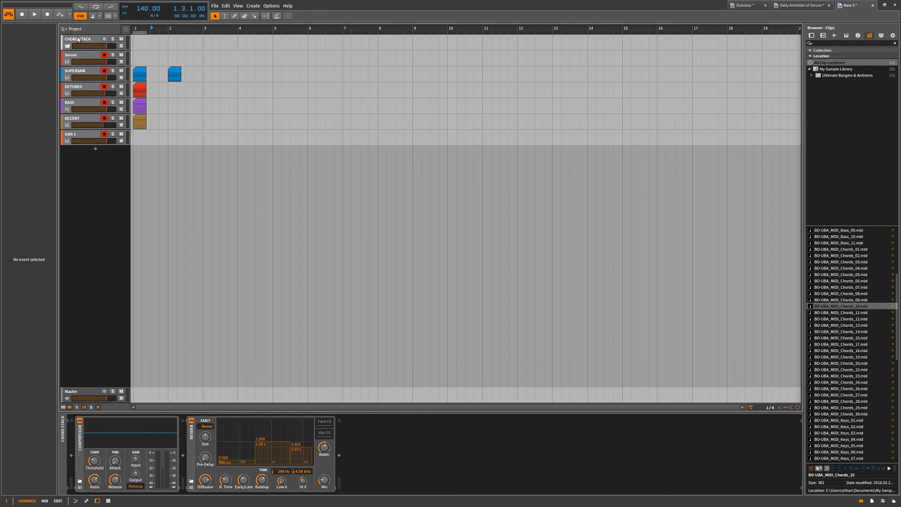
key("ctrl+a")
key("Delete")
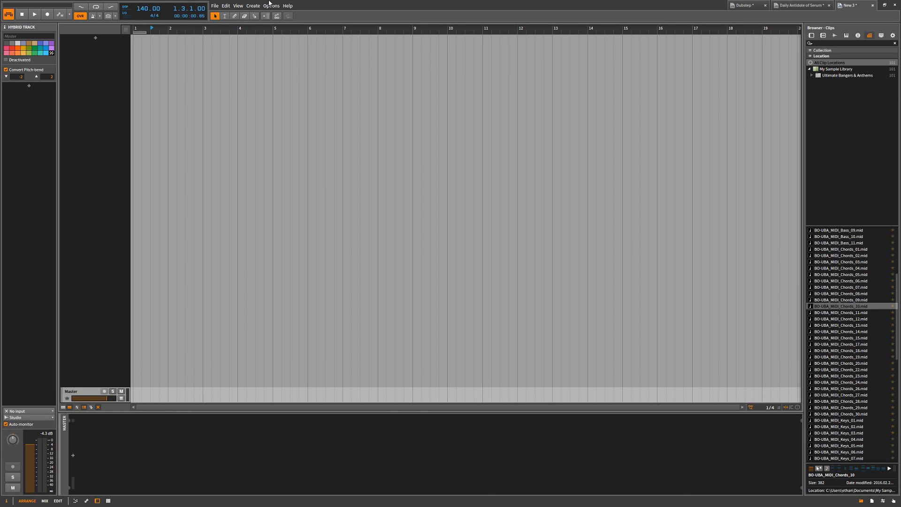
Look through the open Dubstep, Daily Antidote of Serum and New 3 projects, ending on the Dubstep project.
left_click(746, 5)
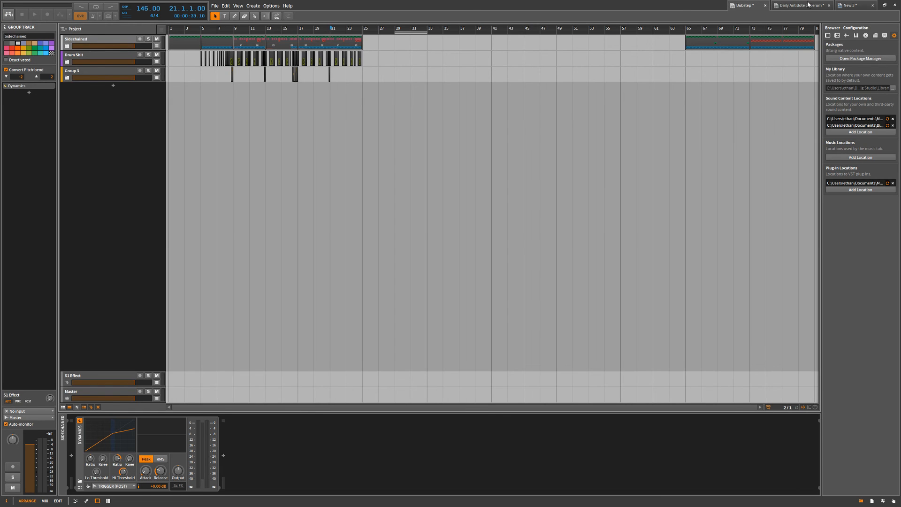
left_click(800, 5)
left_click(845, 4)
left_click(762, 5)
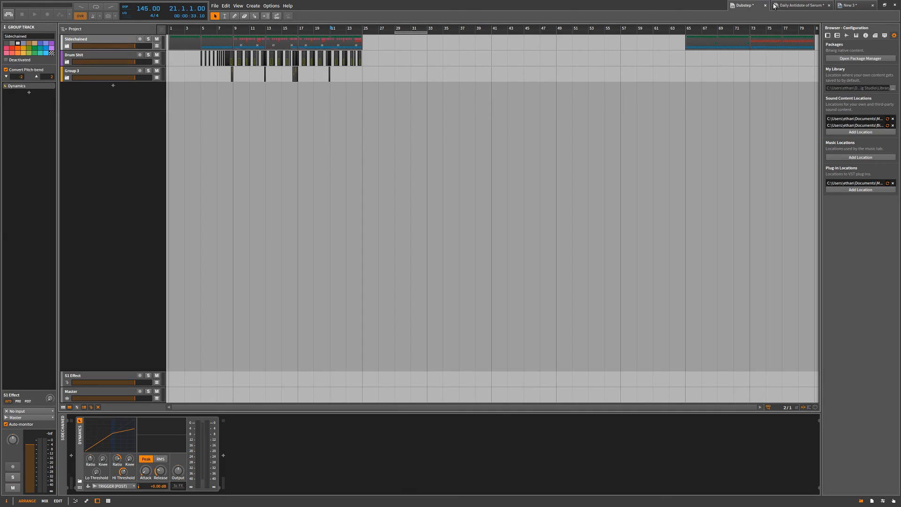